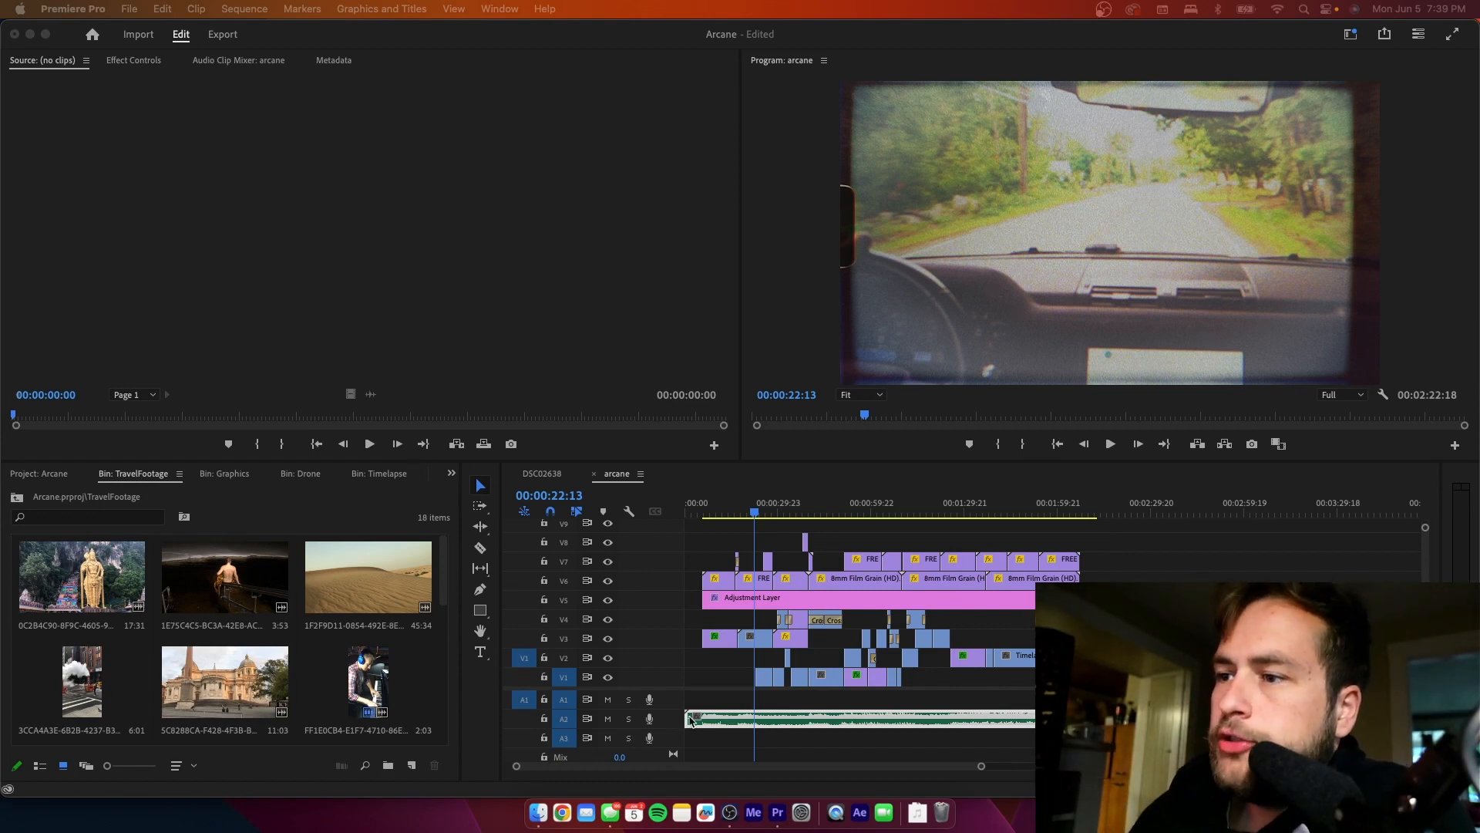
- Inspect the road drone shot at 00:00:06:23 with the output of tracks V5 and V6 turned off
{"action": "left_click", "coordinate": [707, 514]}
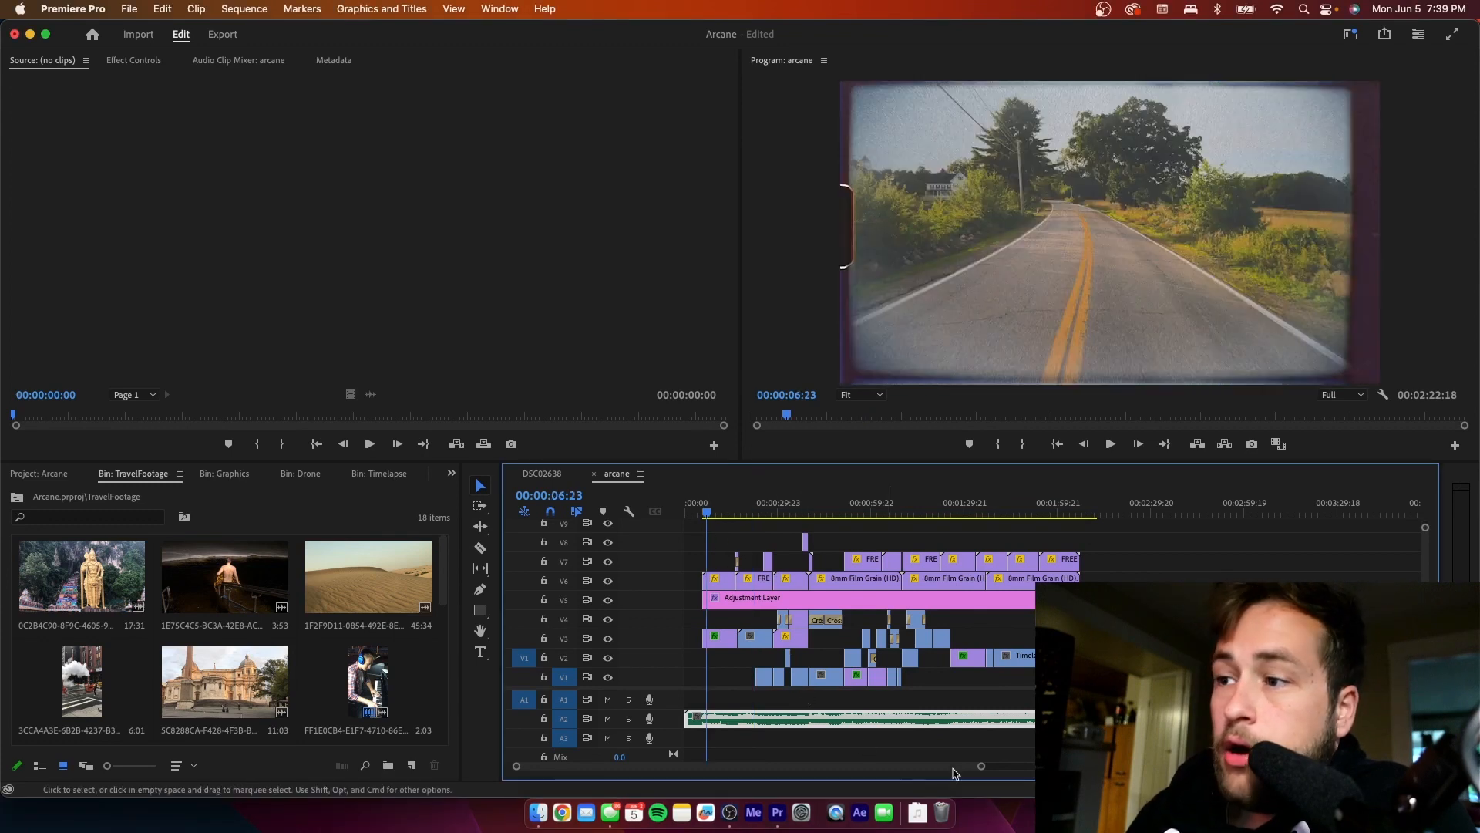
{"action": "left_click_drag", "start_coordinate": [981, 766], "coordinate": [844, 785]}
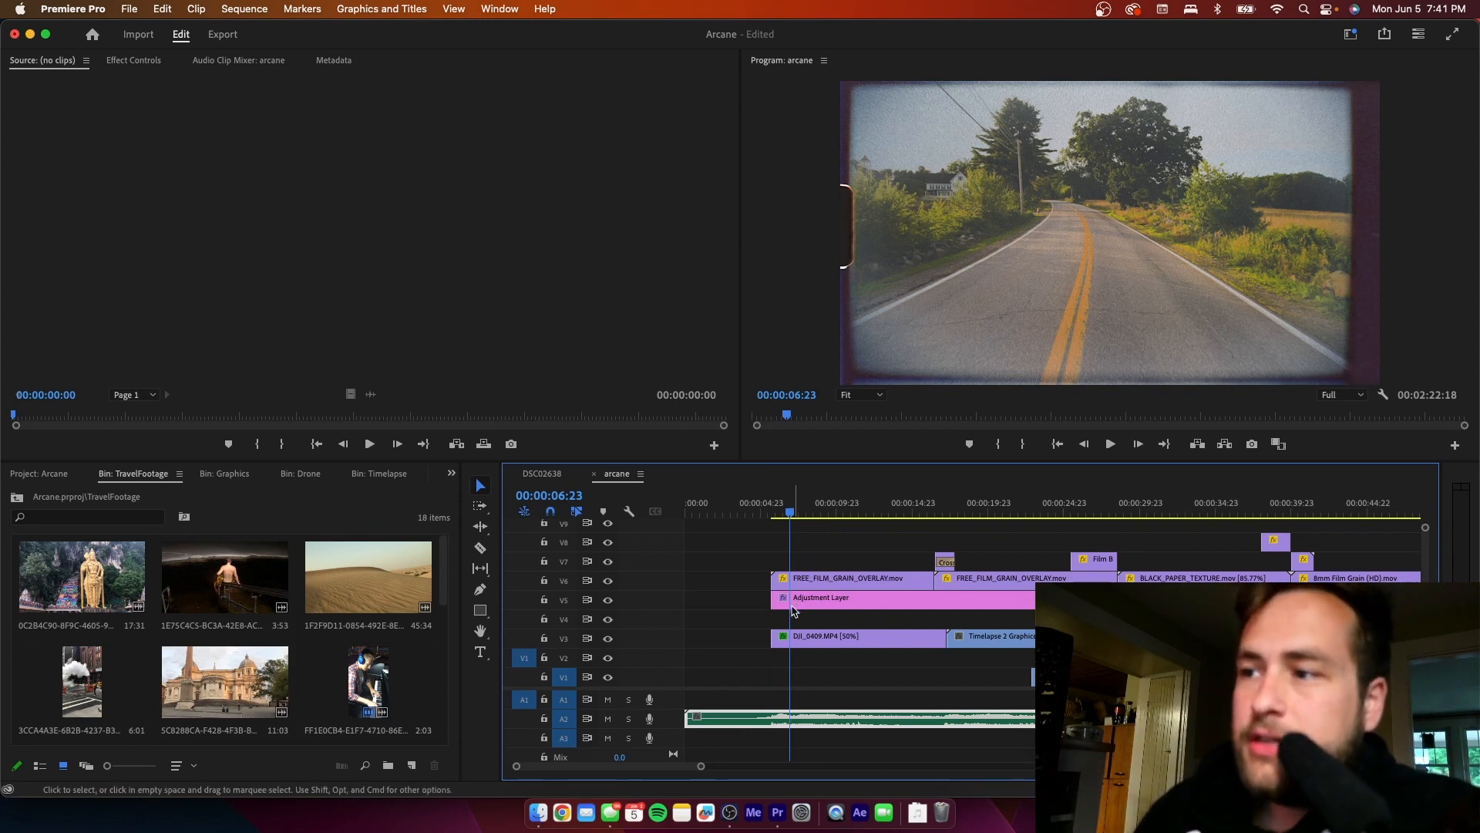
{"action": "left_click", "coordinate": [607, 601]}
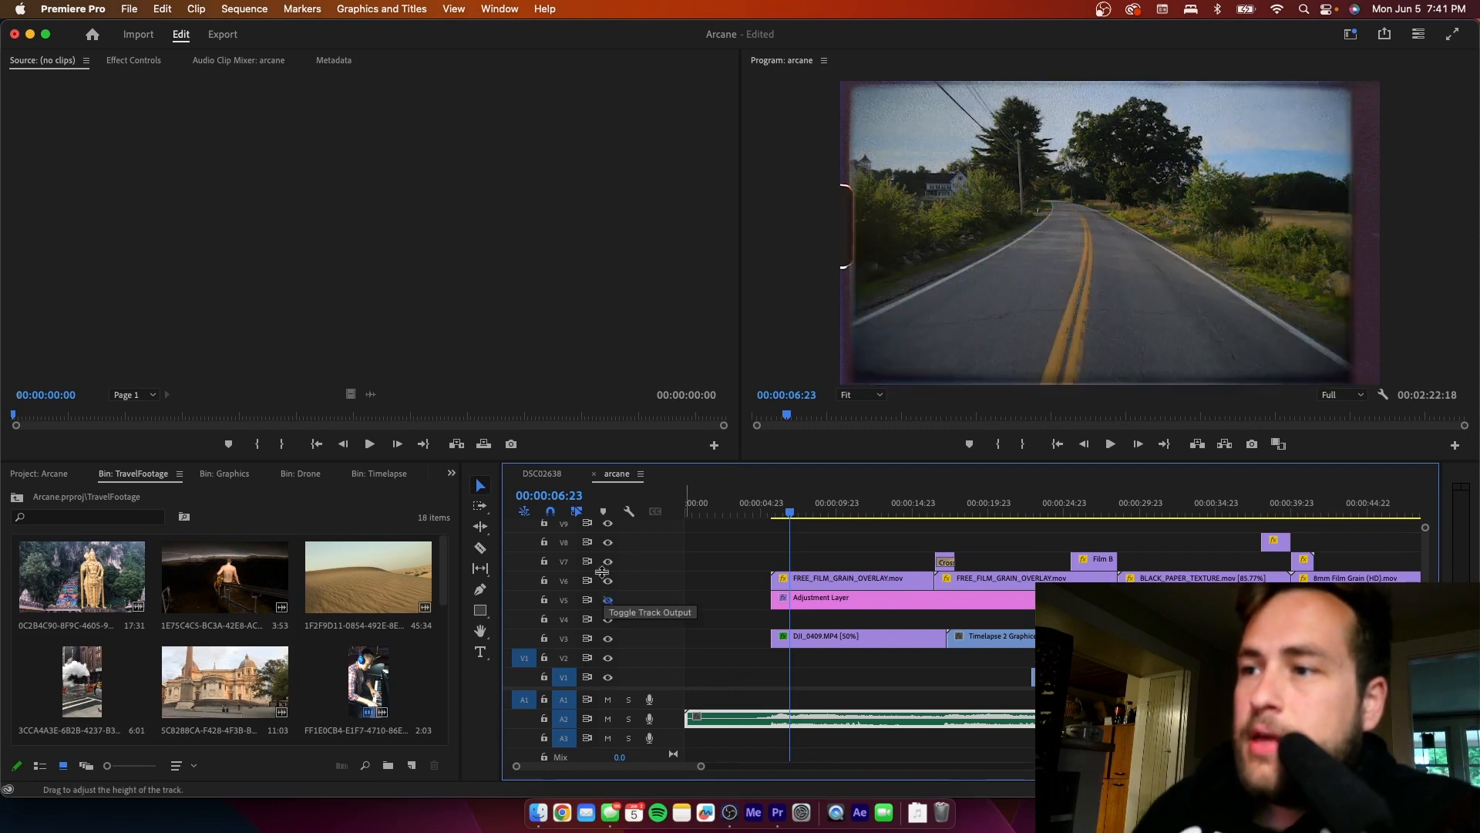
{"action": "left_click", "coordinate": [607, 582]}
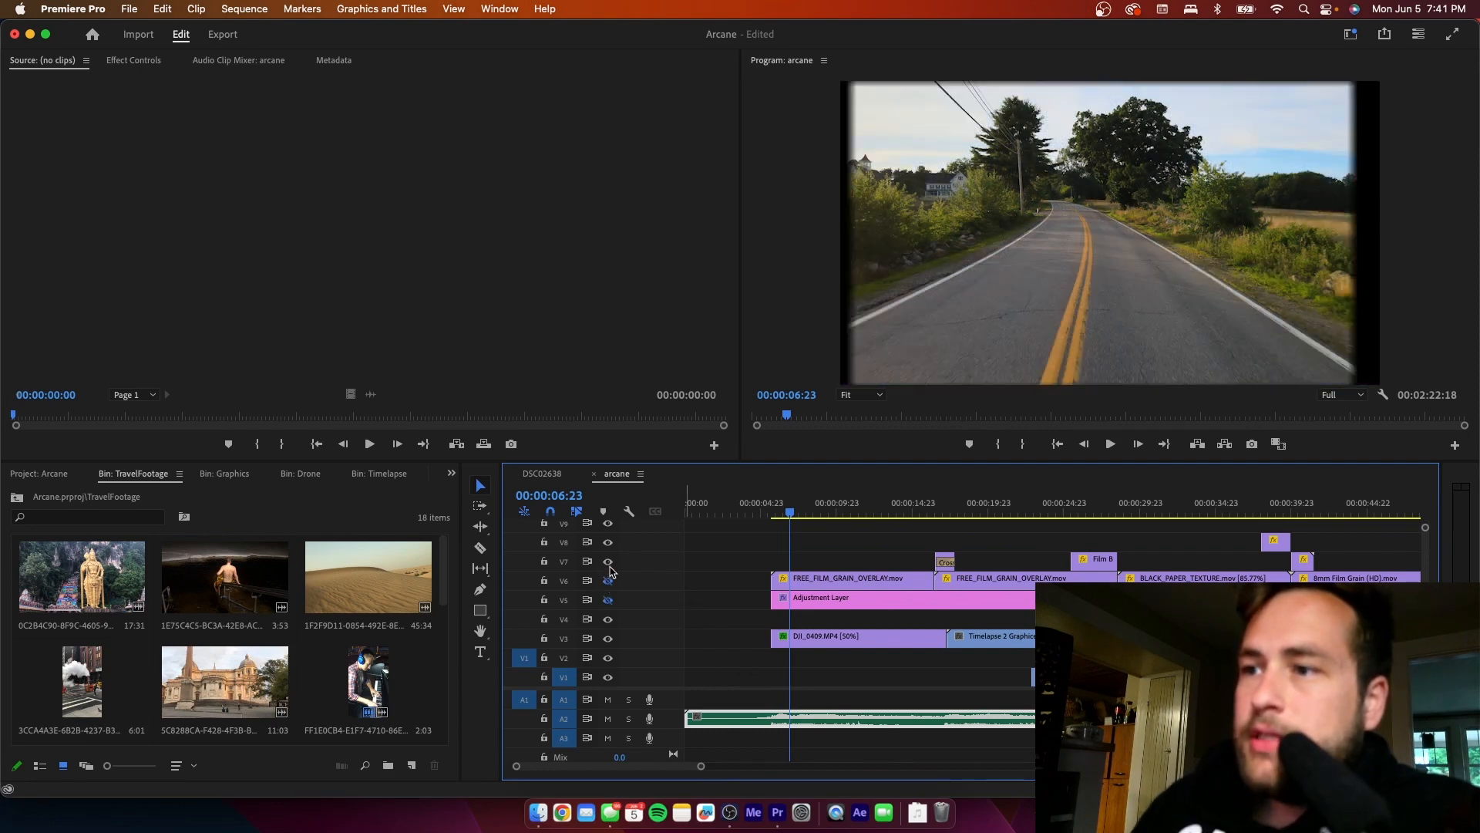
{"action": "left_click", "coordinate": [795, 638]}
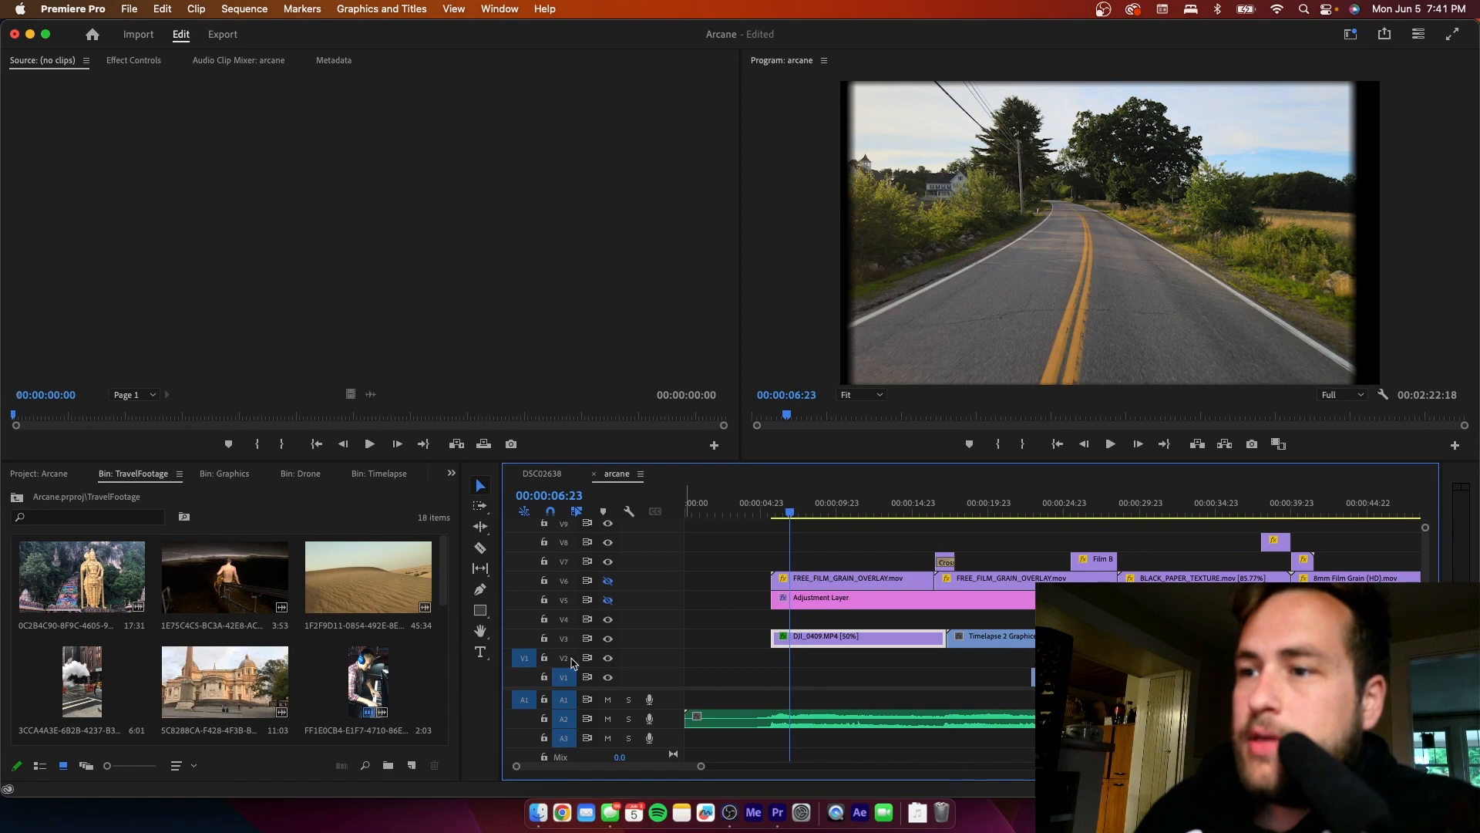
- Find the original Timelapse 2.mp4 in the Arcane project and play it in the Source monitor from about 00;00;04;06
{"action": "scroll", "coordinate": [372, 658], "scroll_direction": "down", "scroll_amount": 2}
{"action": "scroll", "coordinate": [372, 658], "scroll_direction": "down", "scroll_amount": 3}
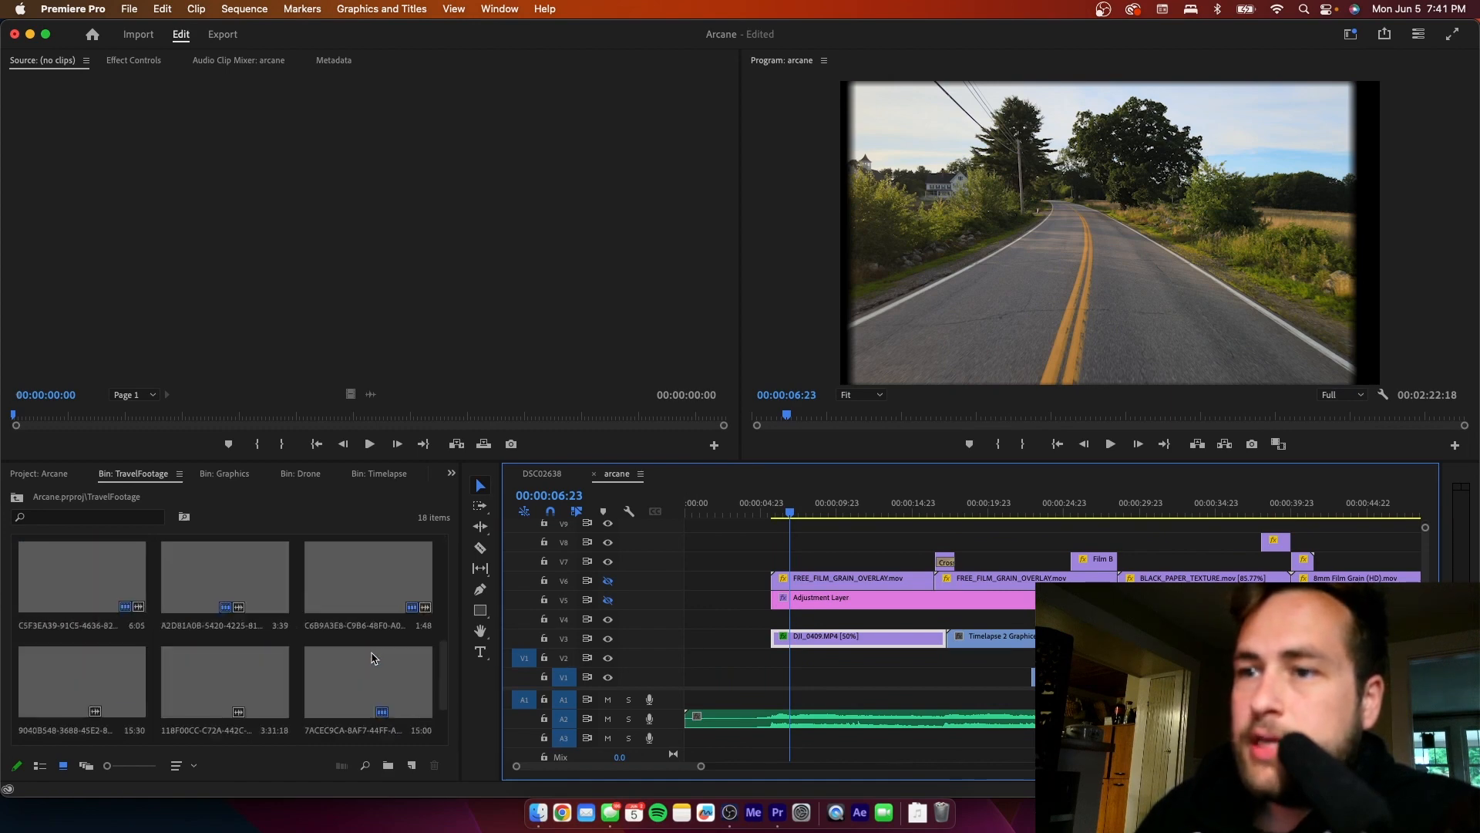
{"action": "left_click", "coordinate": [55, 476]}
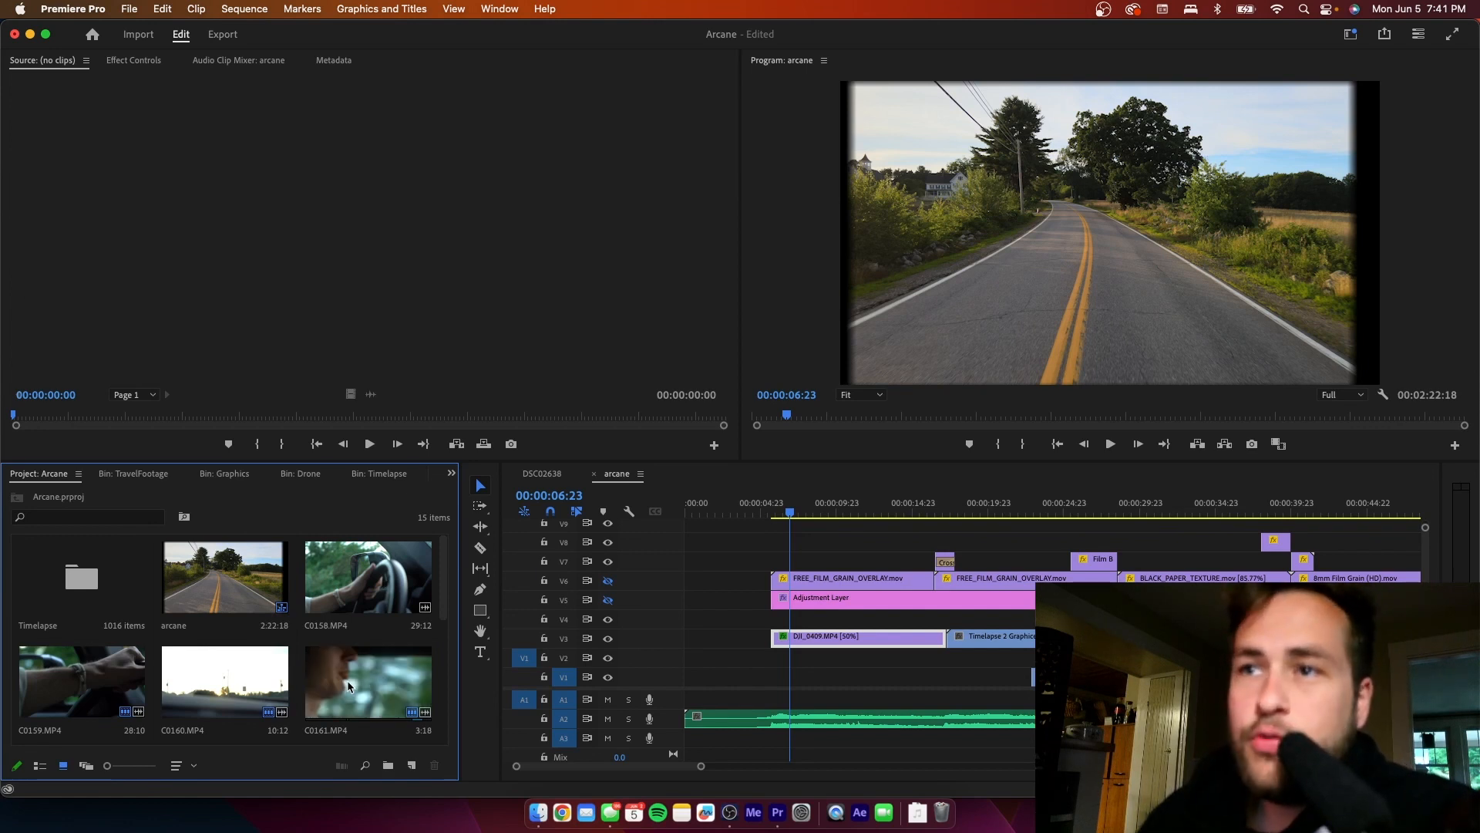
{"action": "scroll", "coordinate": [347, 680], "scroll_direction": "down", "scroll_amount": 3}
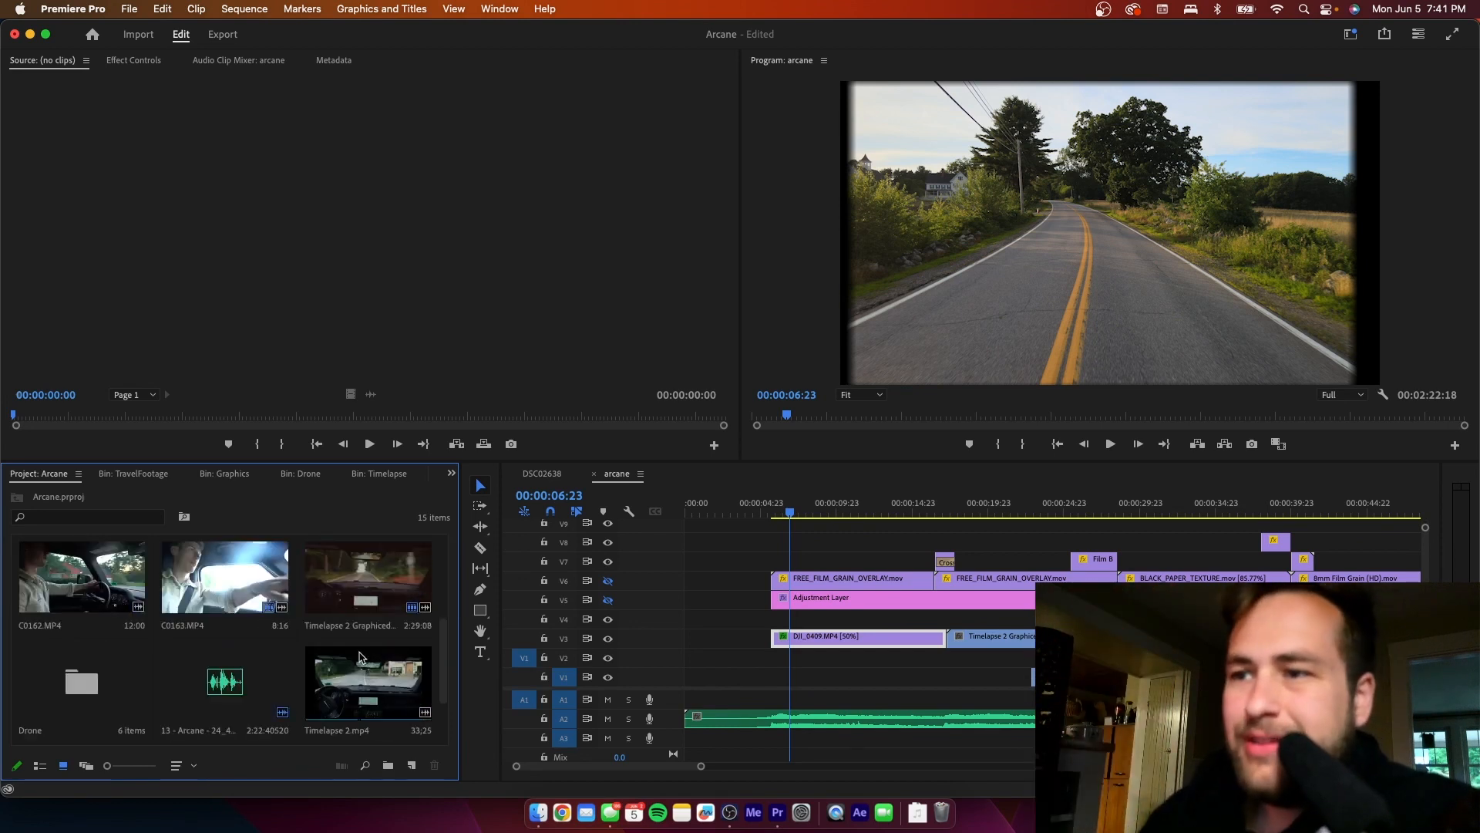
{"action": "double_click", "coordinate": [359, 683]}
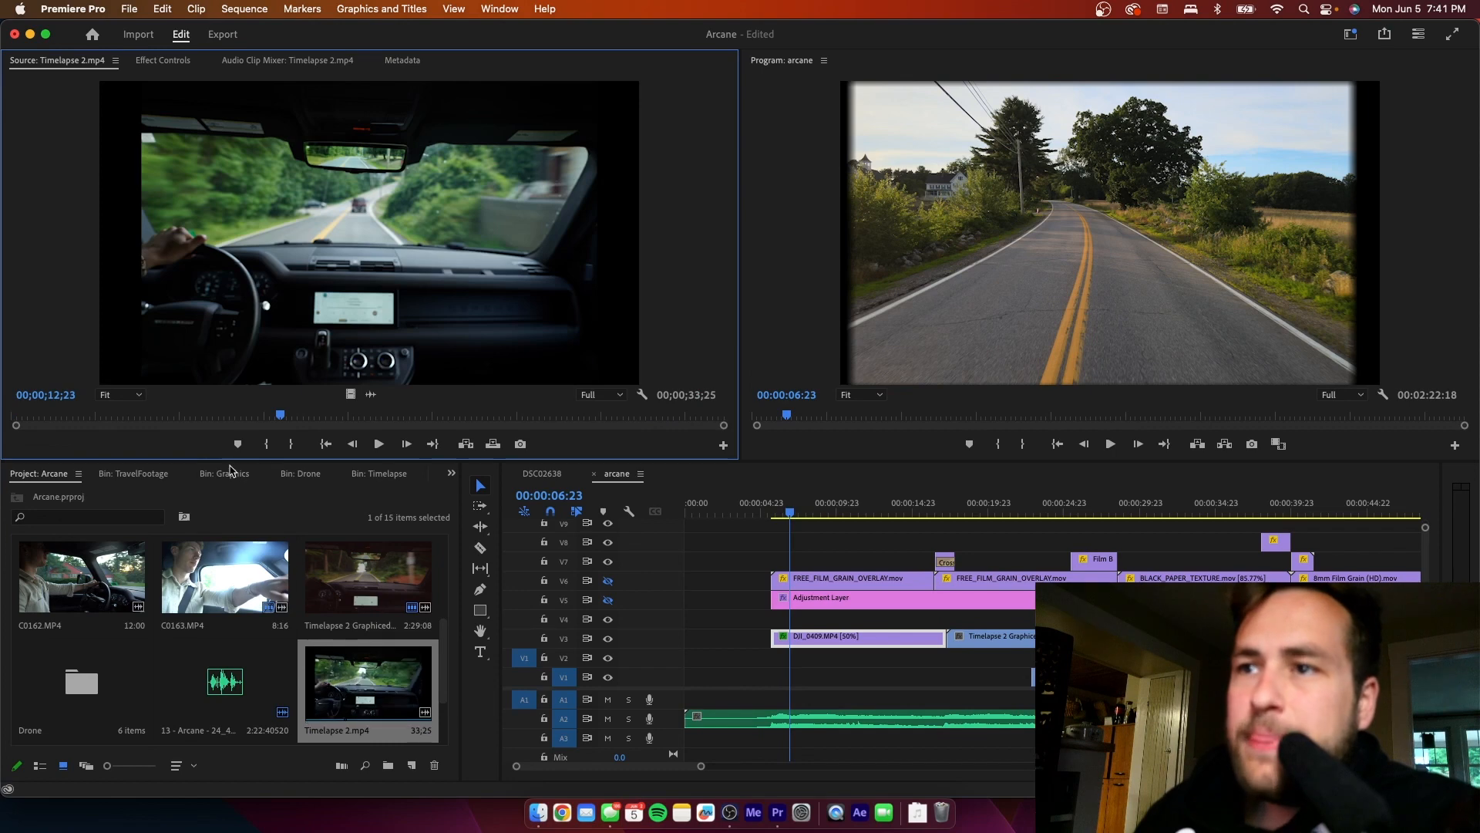
{"action": "left_click_drag", "start_coordinate": [87, 414], "coordinate": [102, 415]}
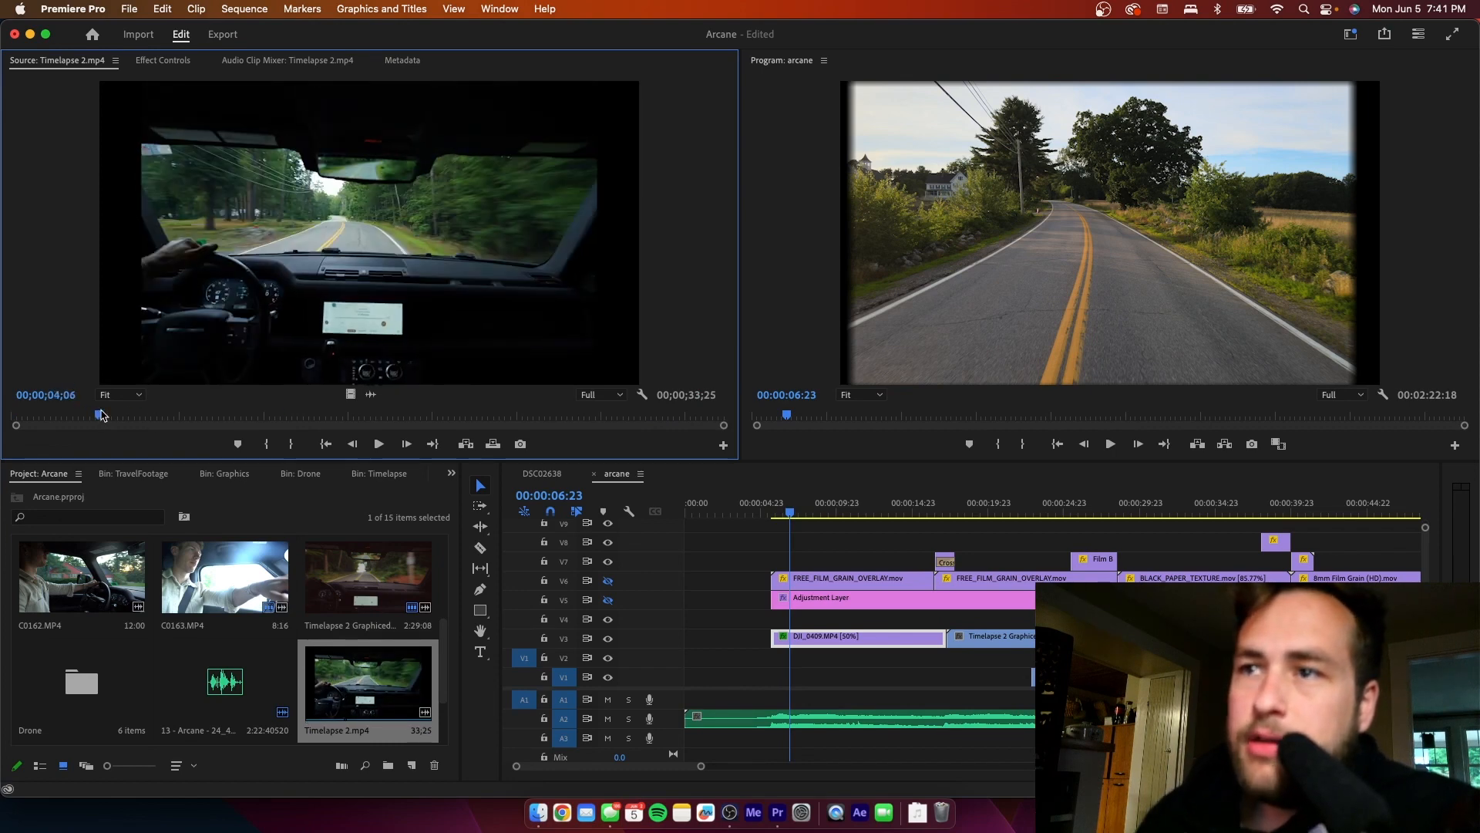
{"action": "key", "text": "space"}
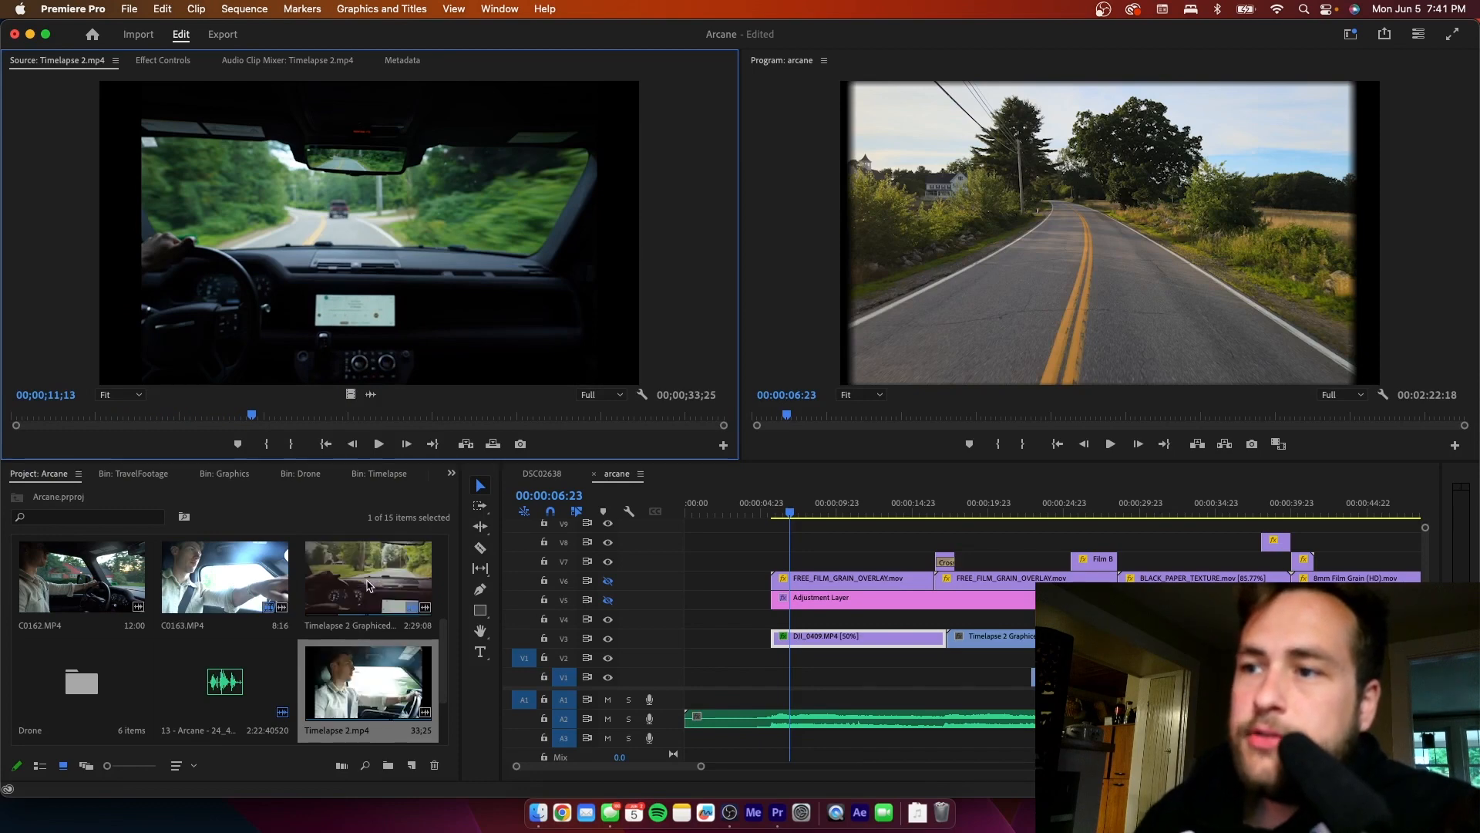
- Open Timelapse 2 Graphiced.mp4 in the Source monitor and play it from near its beginning
{"action": "double_click", "coordinate": [340, 574]}
{"action": "left_click_drag", "start_coordinate": [157, 417], "coordinate": [31, 421]}
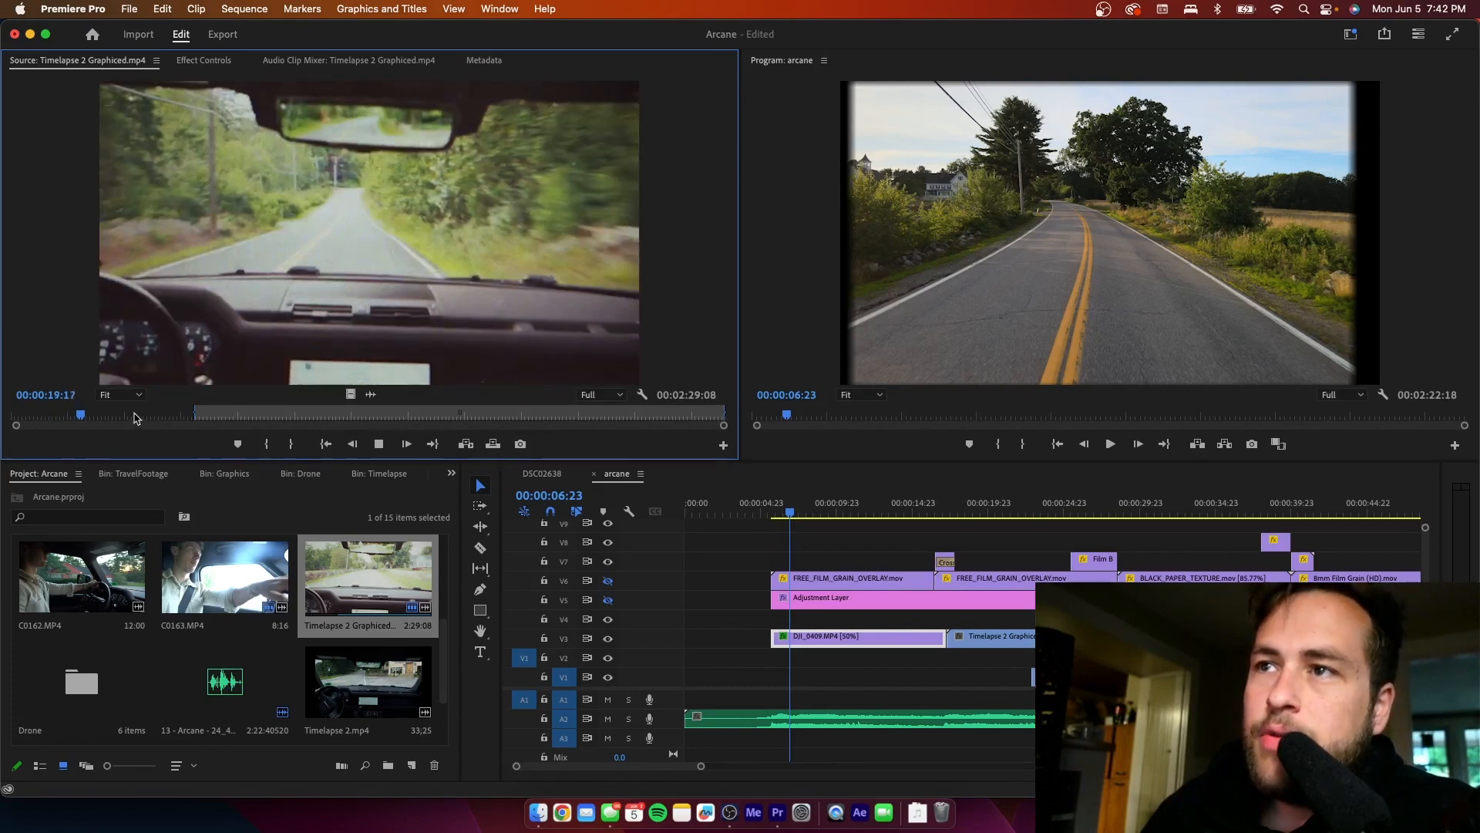
{"action": "key", "text": "space"}
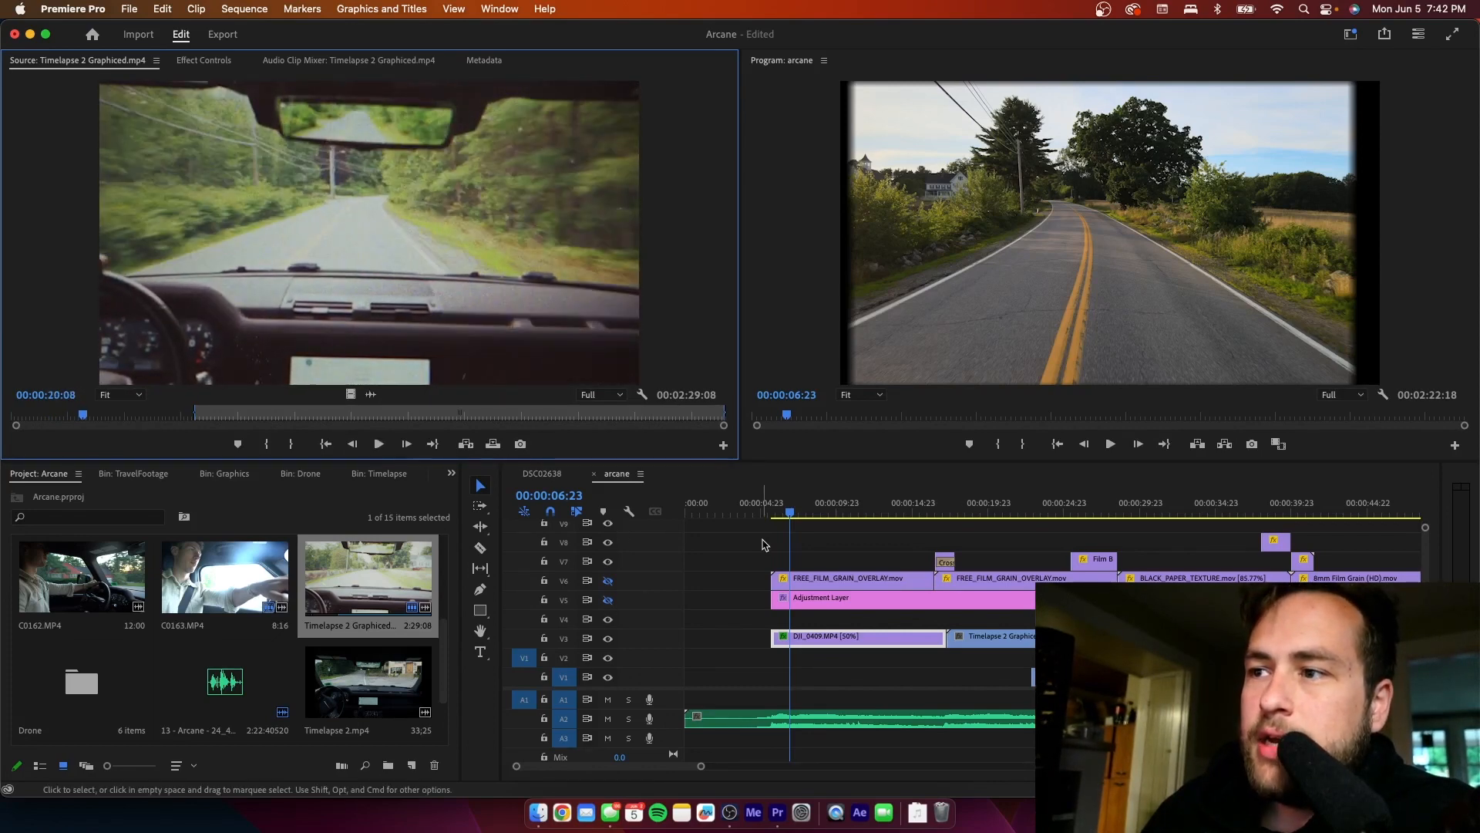
- Move the playhead to the dashboard timelapse at 00:00:20:04 and turn the output of tracks V5 and V6 back on
{"action": "left_click", "coordinate": [787, 514]}
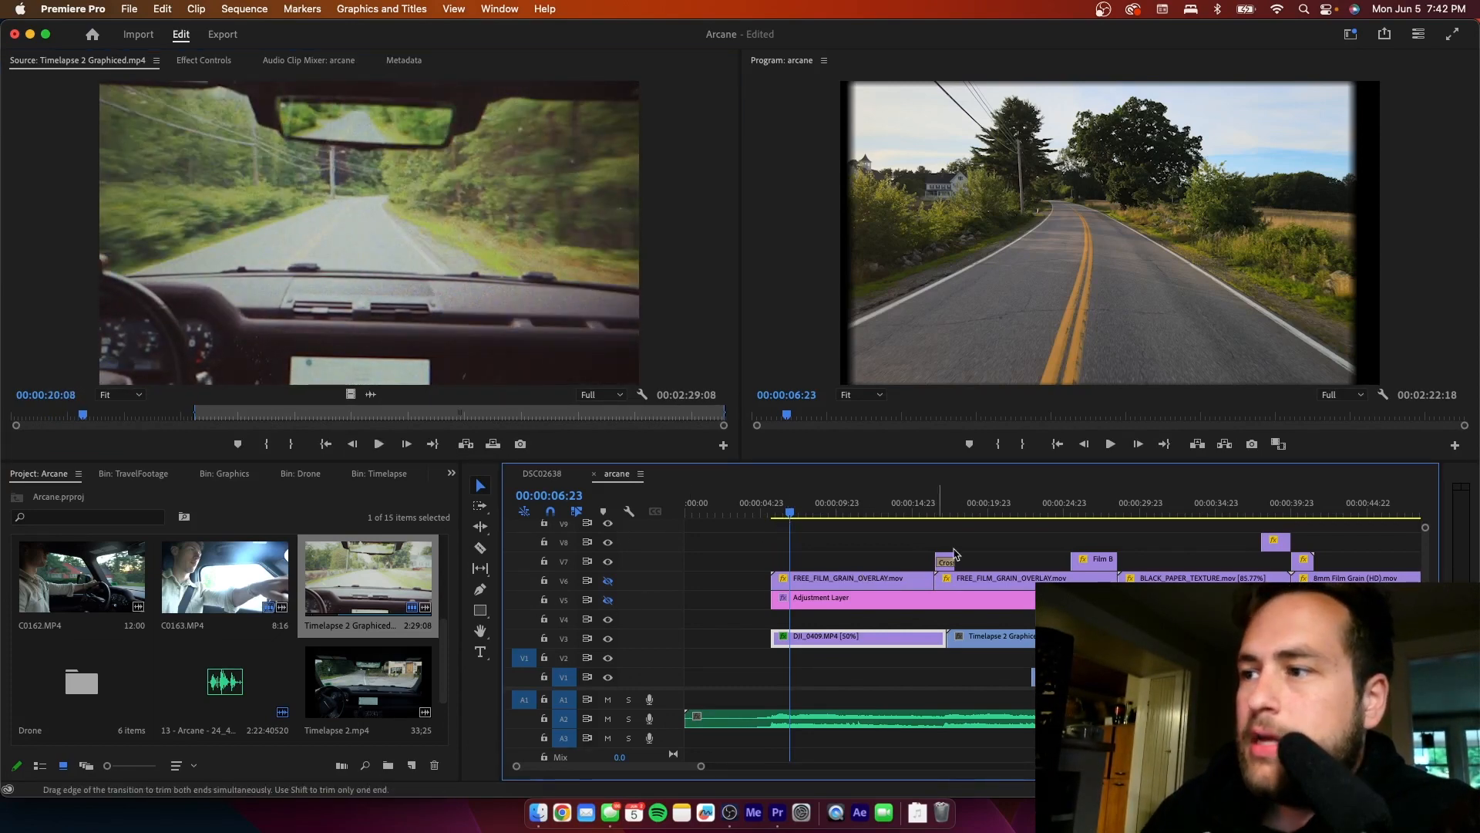
{"action": "left_click", "coordinate": [992, 510]}
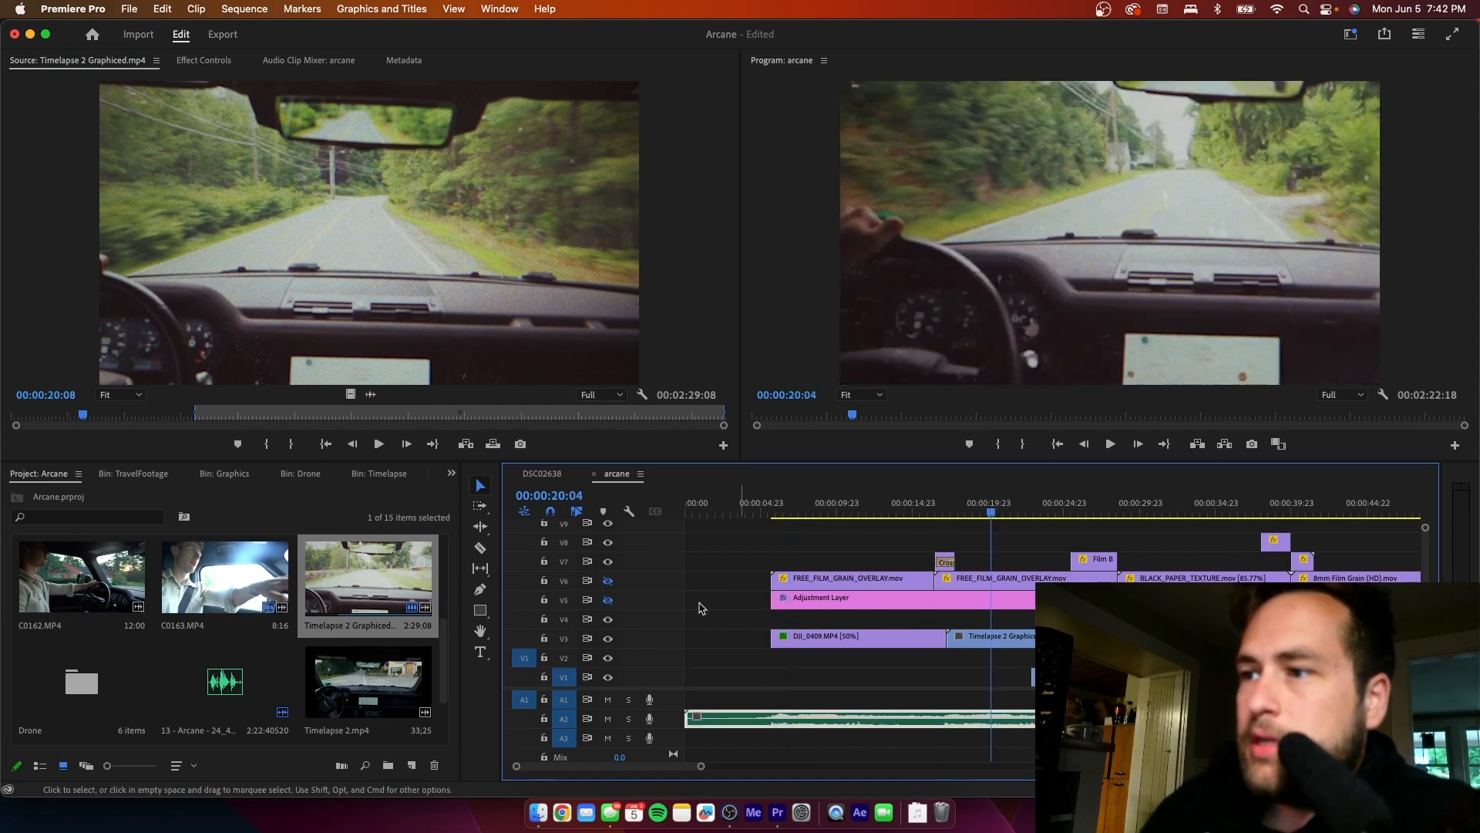
{"action": "left_click", "coordinate": [609, 580]}
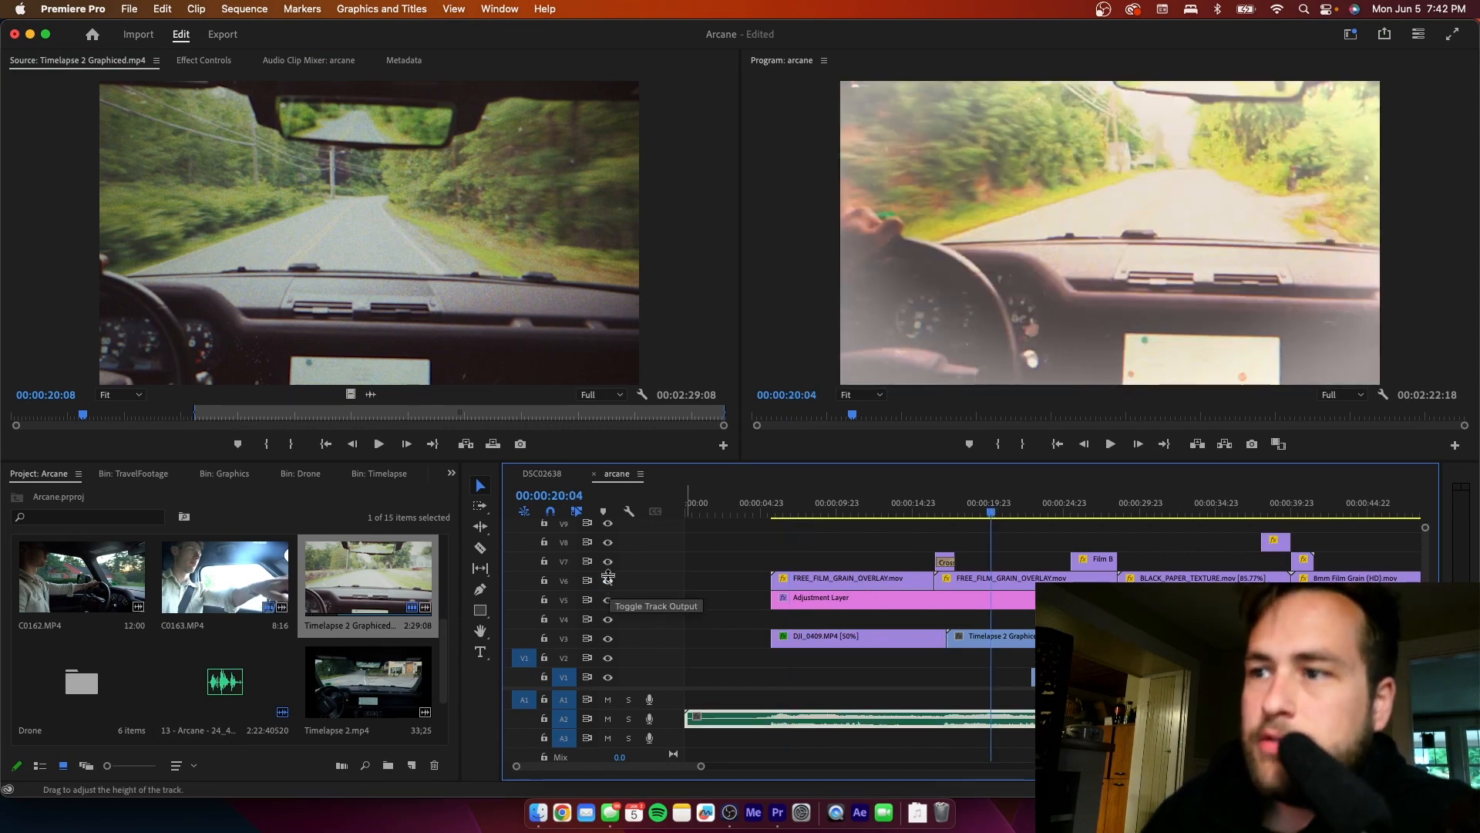
{"action": "left_click", "coordinate": [608, 580]}
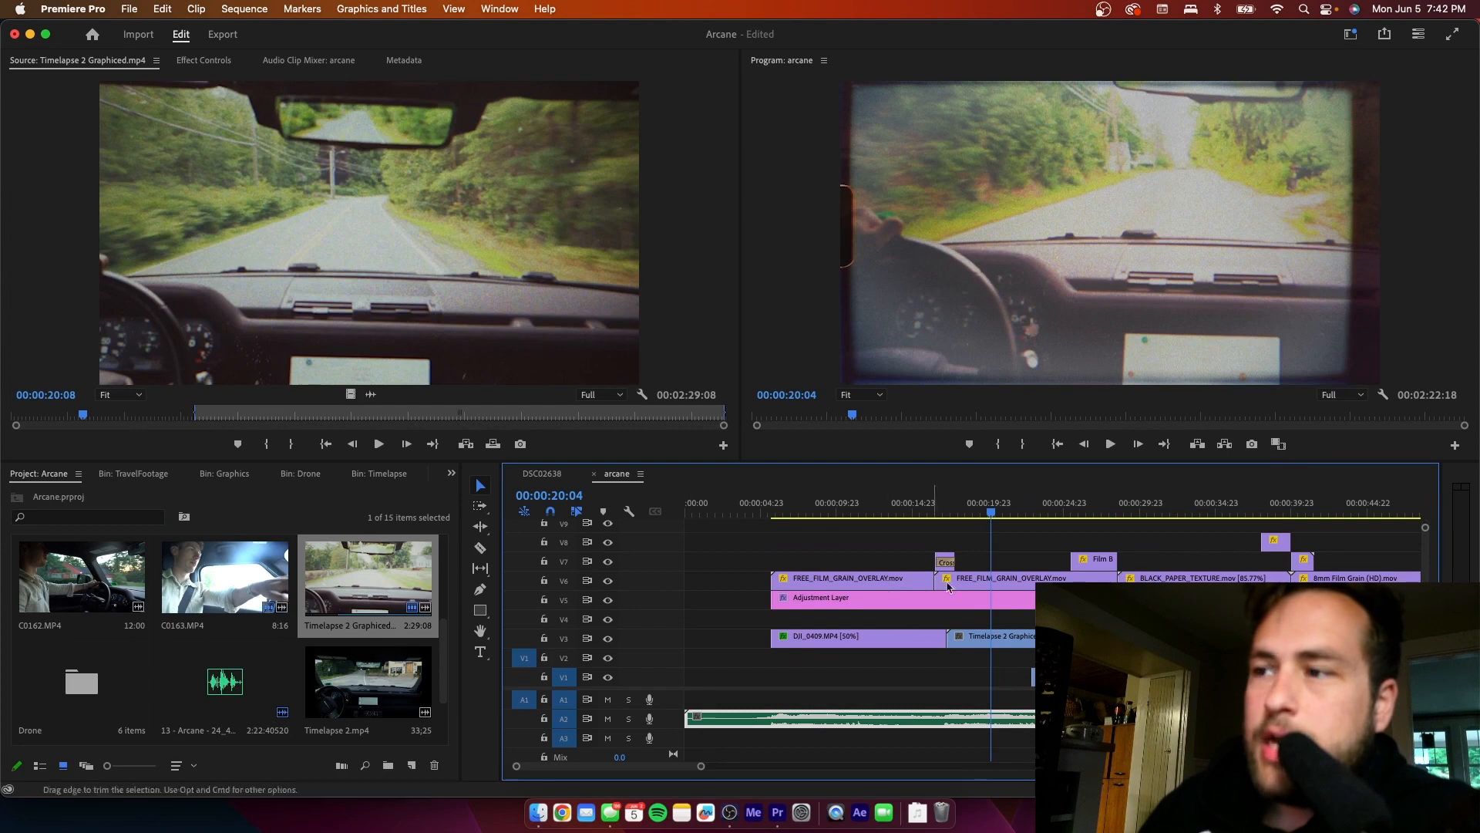
- Play the dashboard timelapse with its film overlays, return the playhead to 00:00:15:01 and save the project
{"action": "key", "text": "space"}
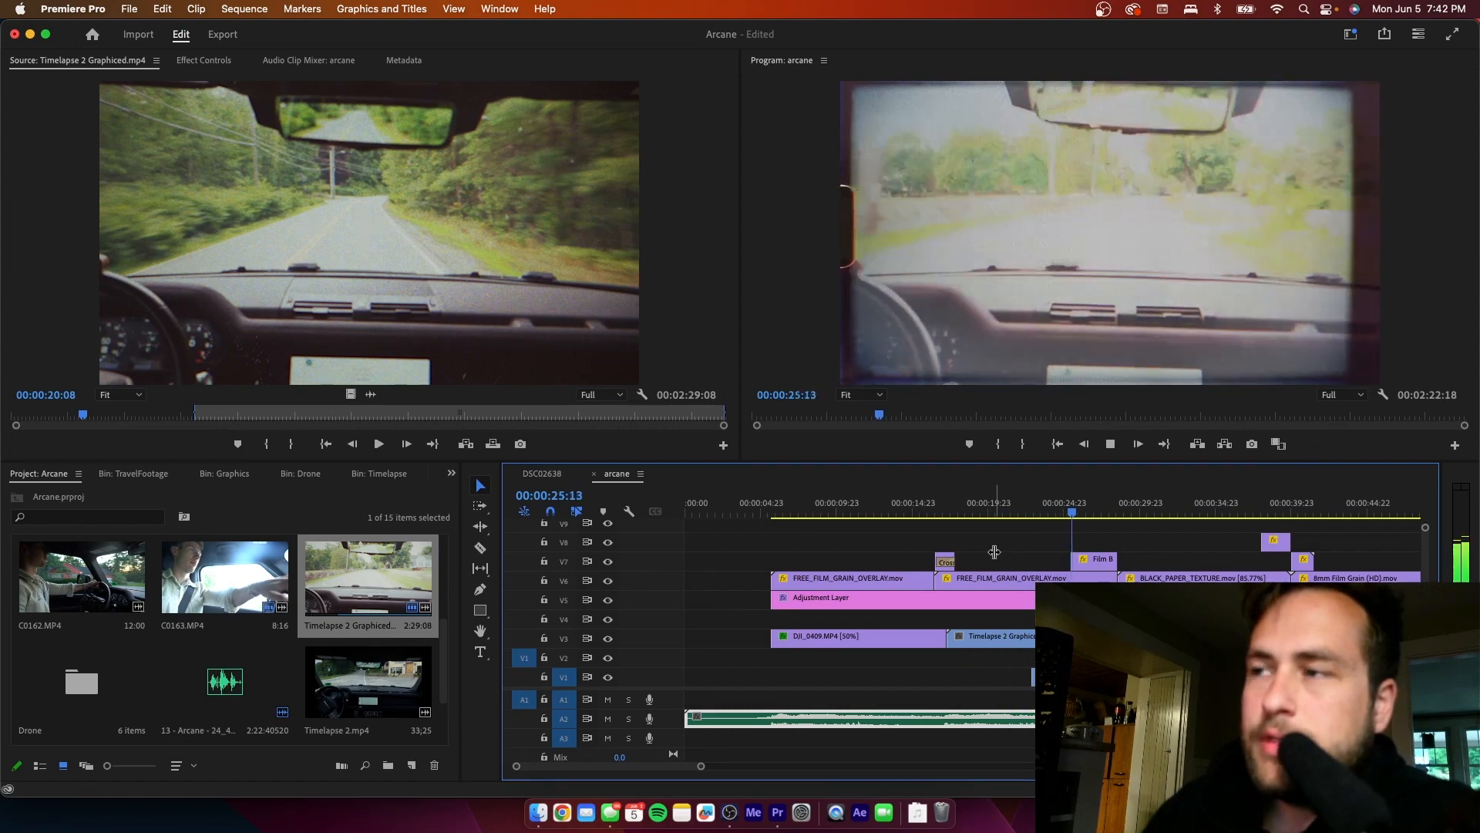
{"action": "key", "text": "space"}
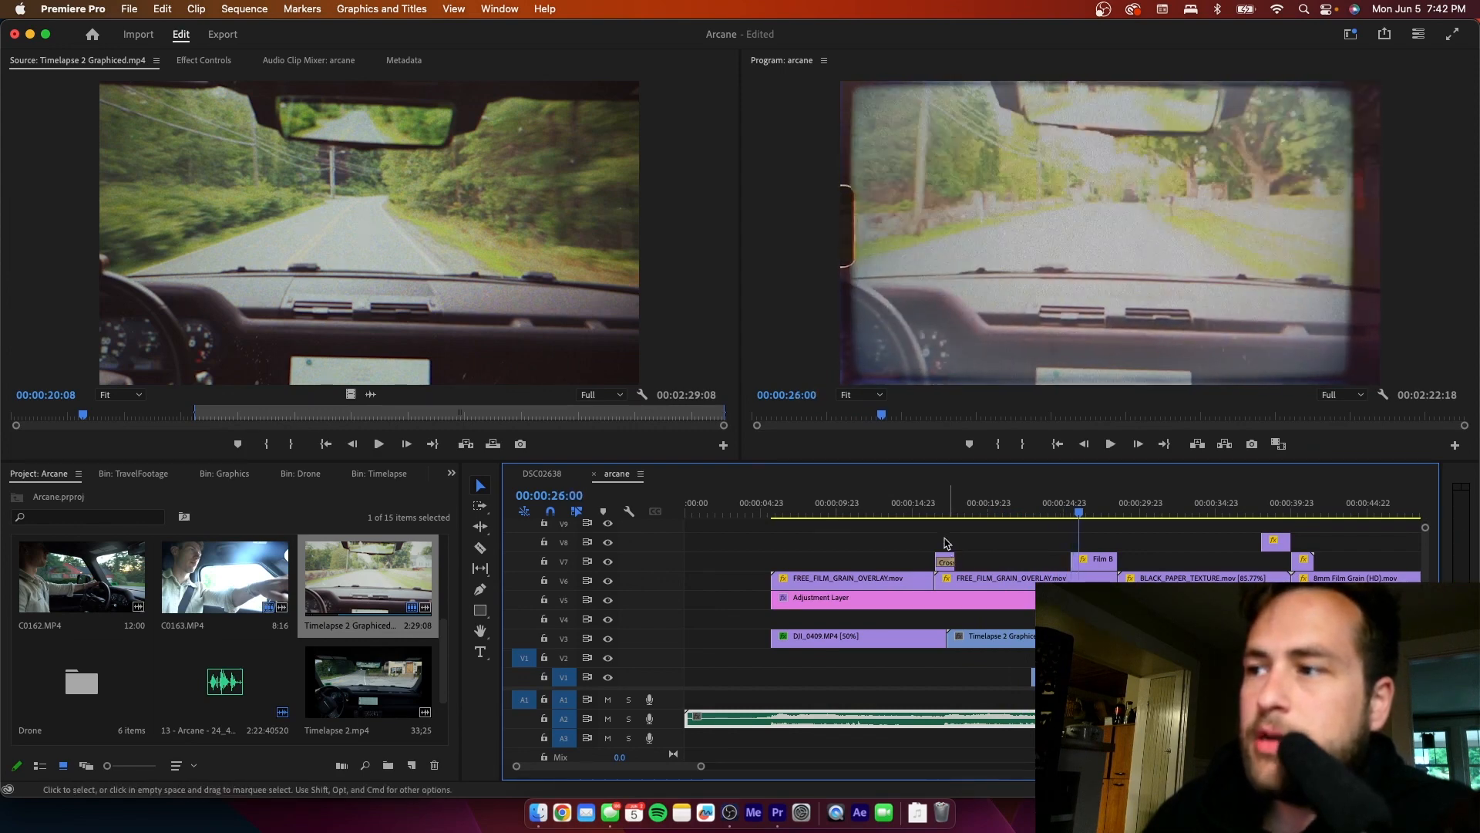
{"action": "left_click", "coordinate": [912, 509]}
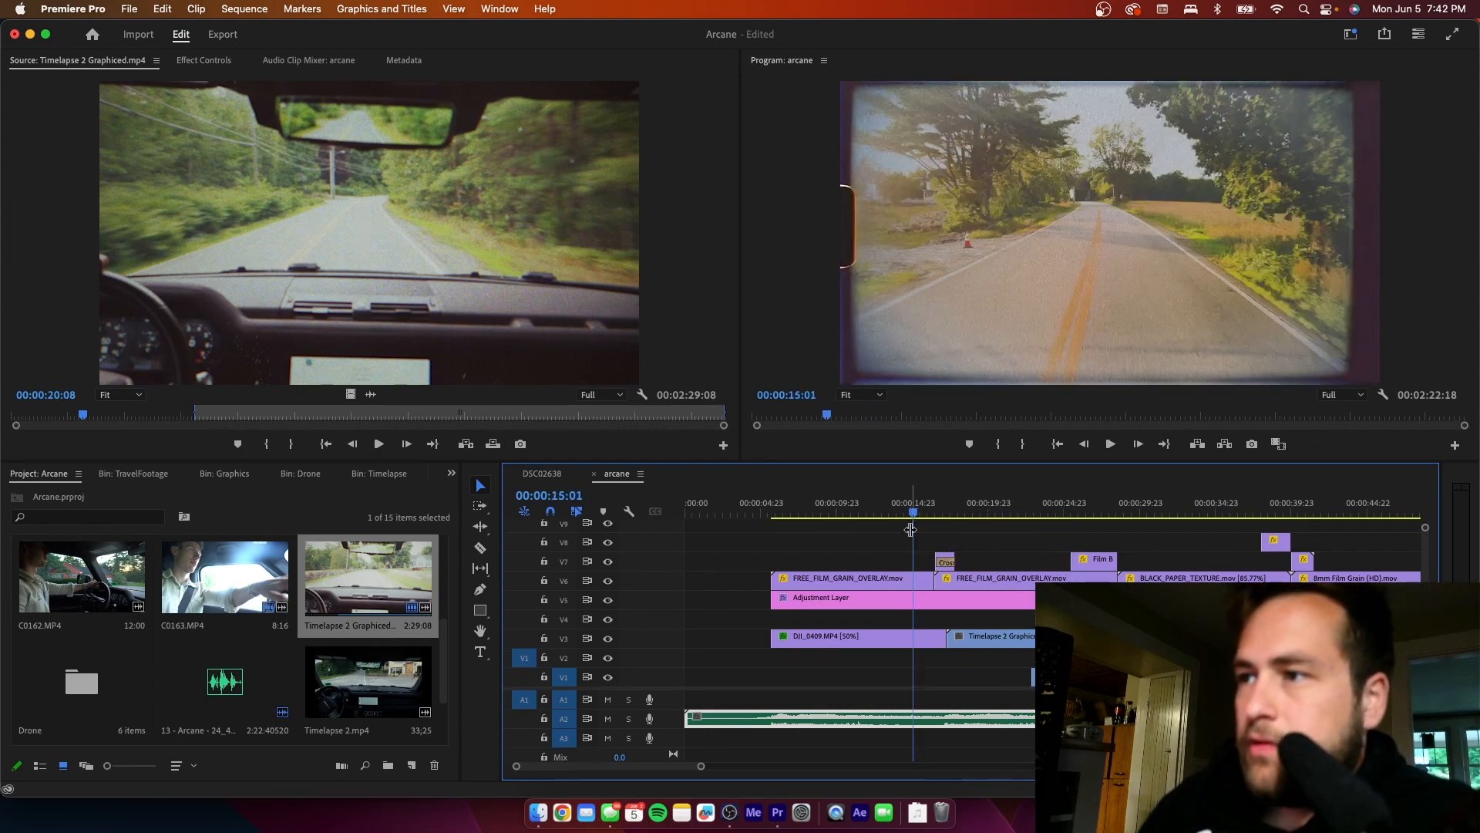
{"action": "key", "text": "super+s"}
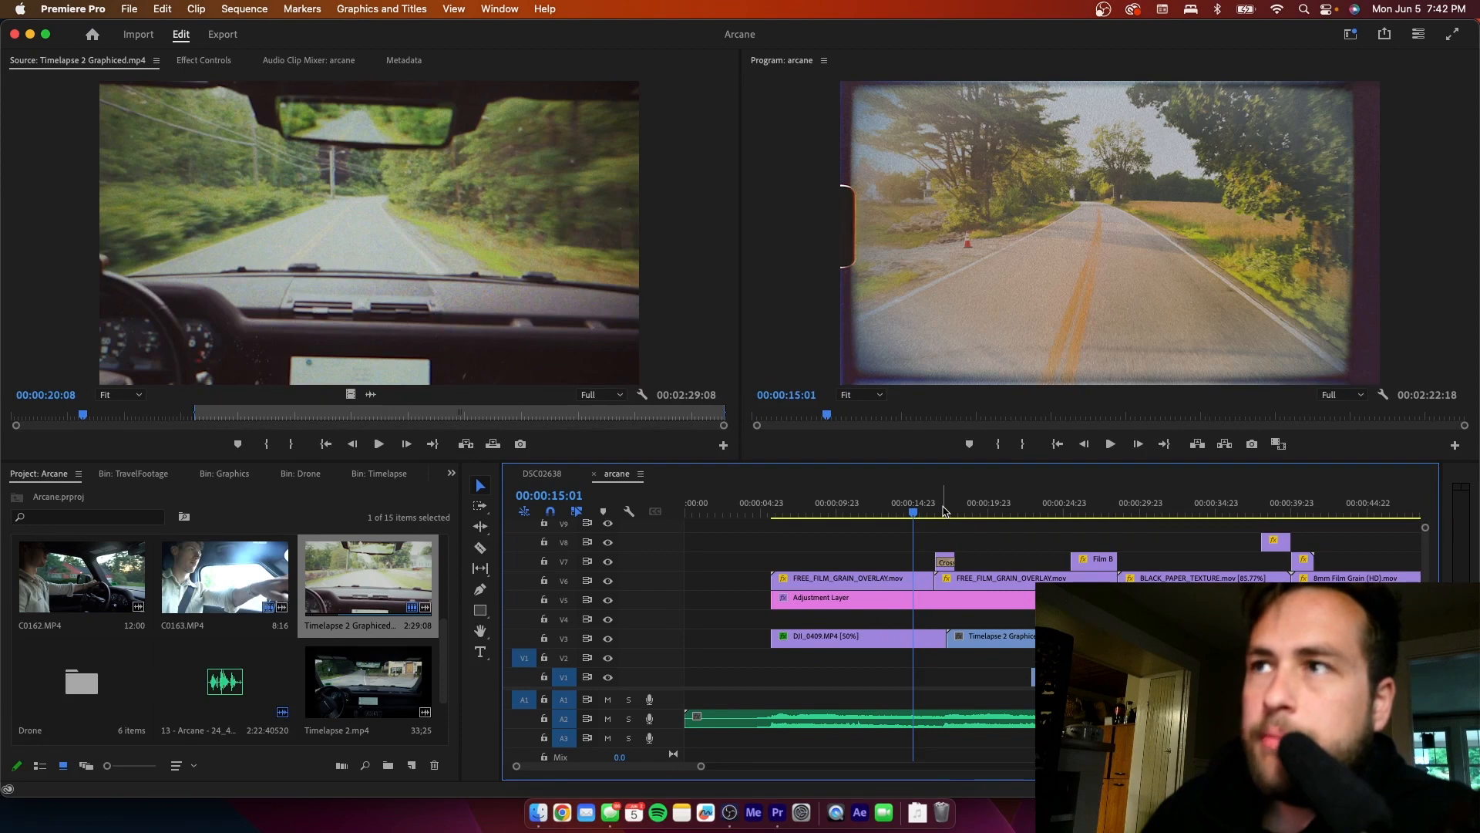
- Play the sequence from the eye close-up on V1 into the cross dissolve over the dashboard timelapse, stopping at 00:00:46:19
{"action": "left_click_drag", "start_coordinate": [700, 765], "coordinate": [840, 772]}
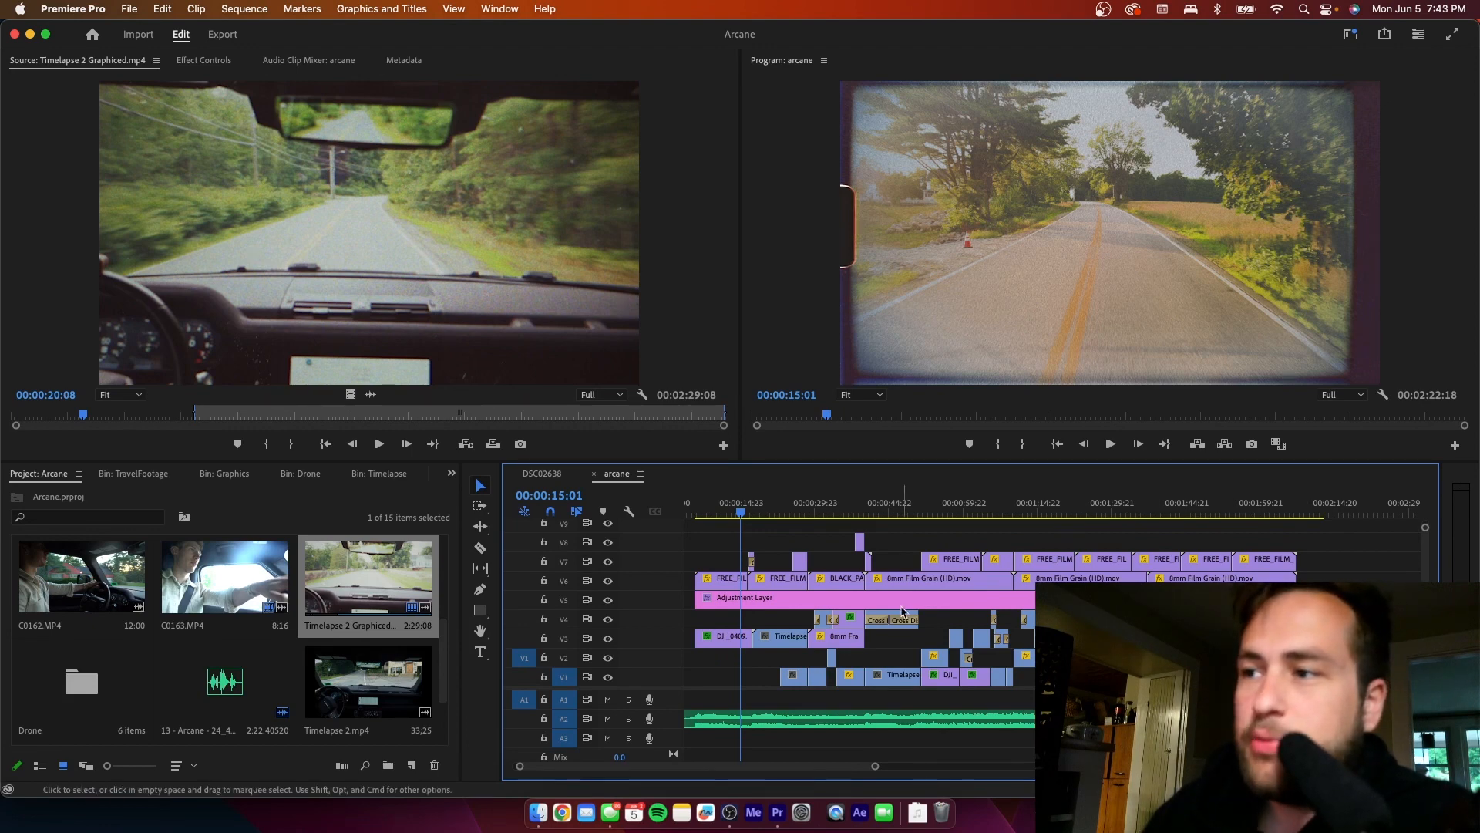
{"action": "left_click_drag", "start_coordinate": [740, 512], "coordinate": [854, 509]}
{"action": "key", "text": "space"}
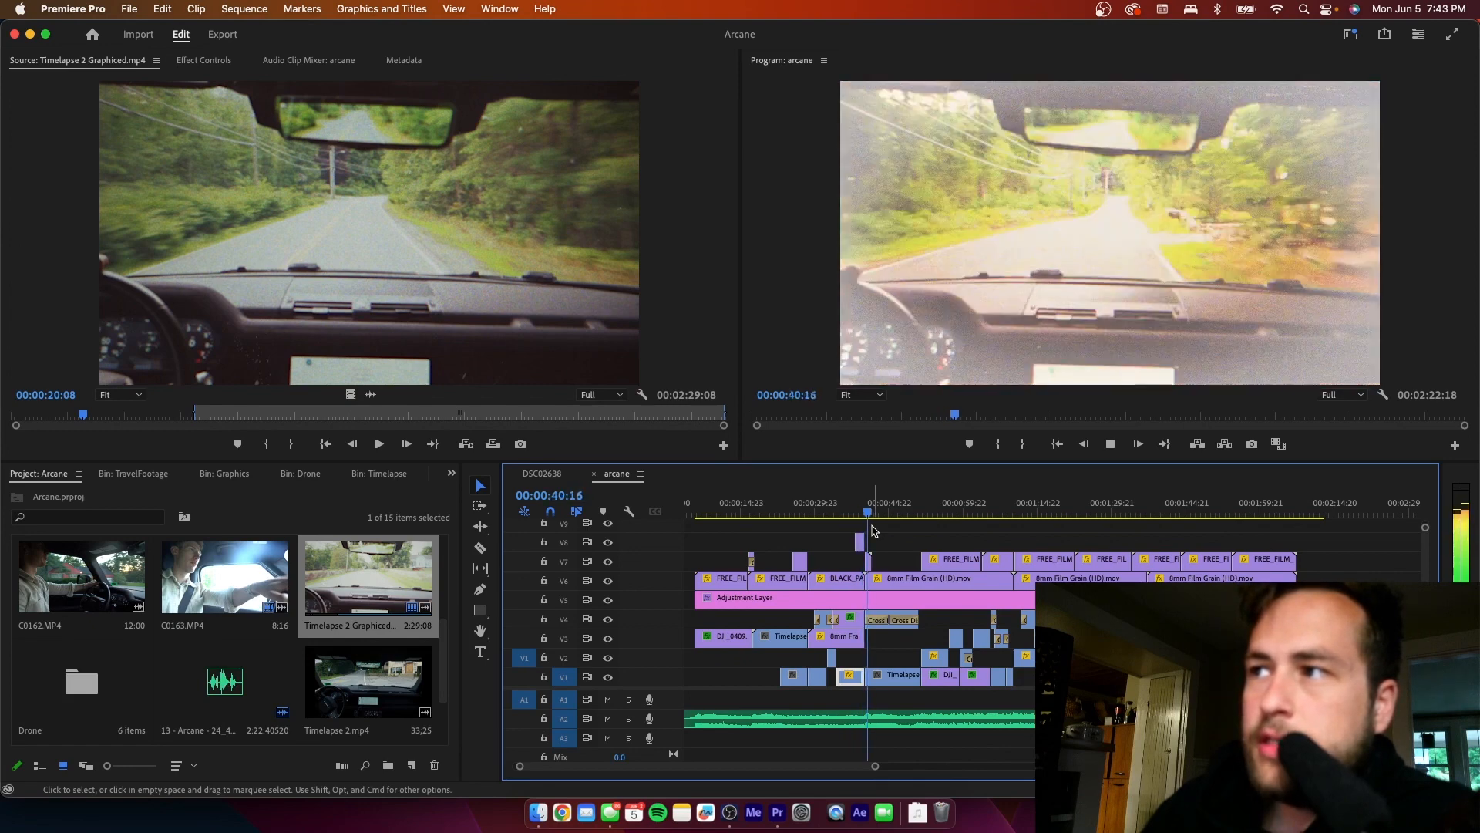
{"action": "key", "text": "space"}
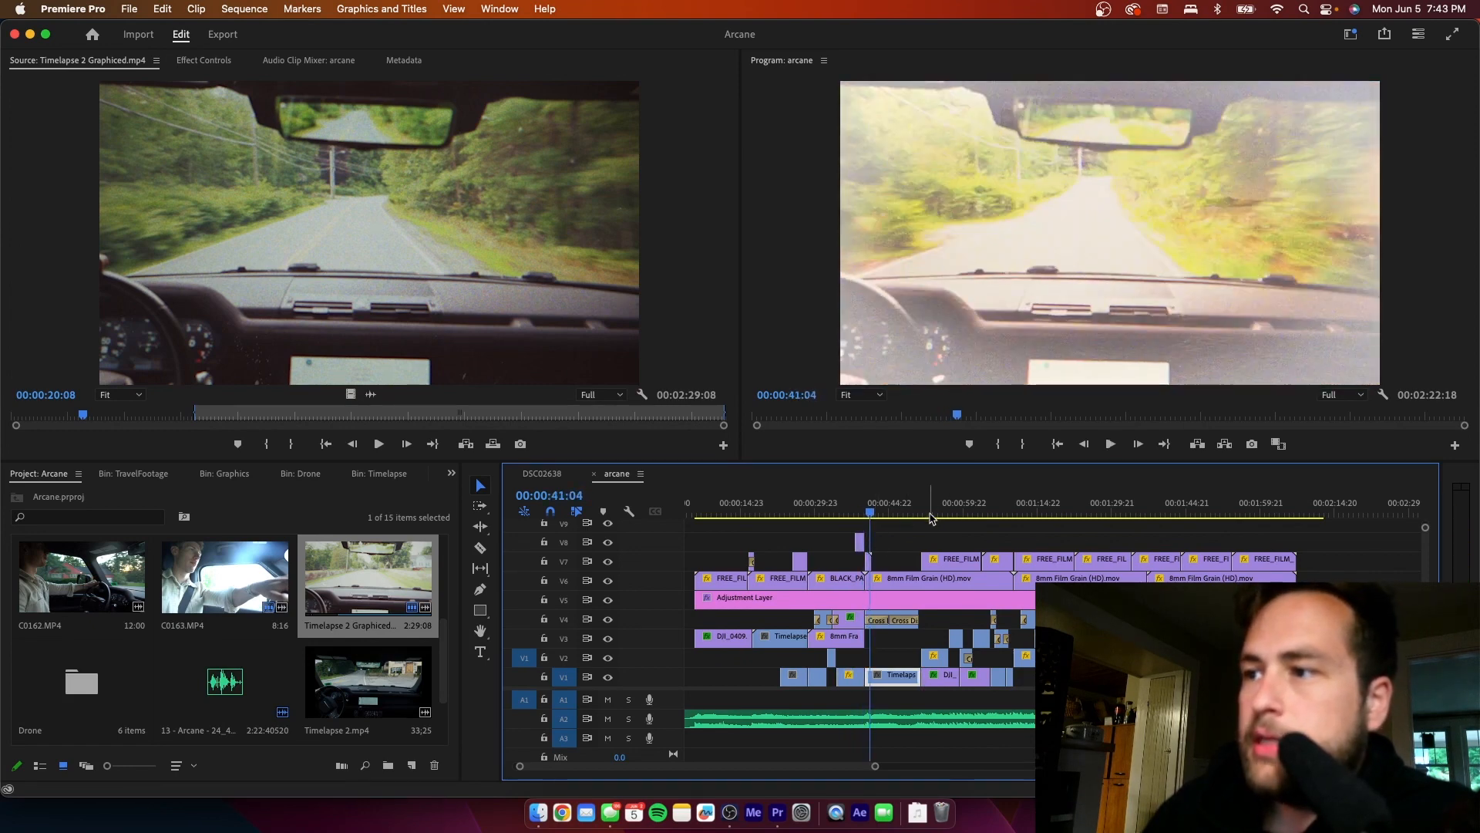
{"action": "key", "text": "space"}
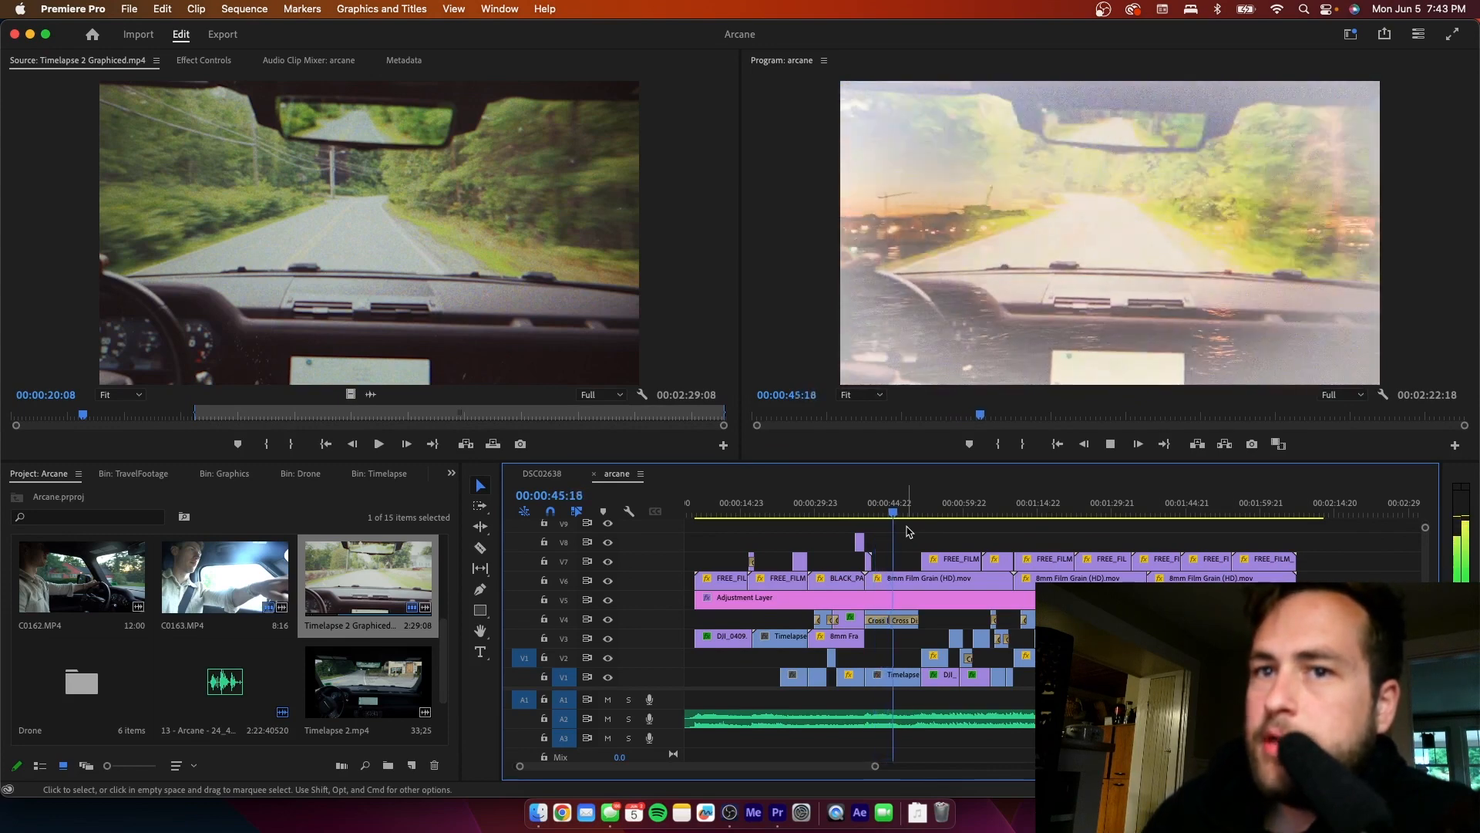
{"action": "key", "text": "space"}
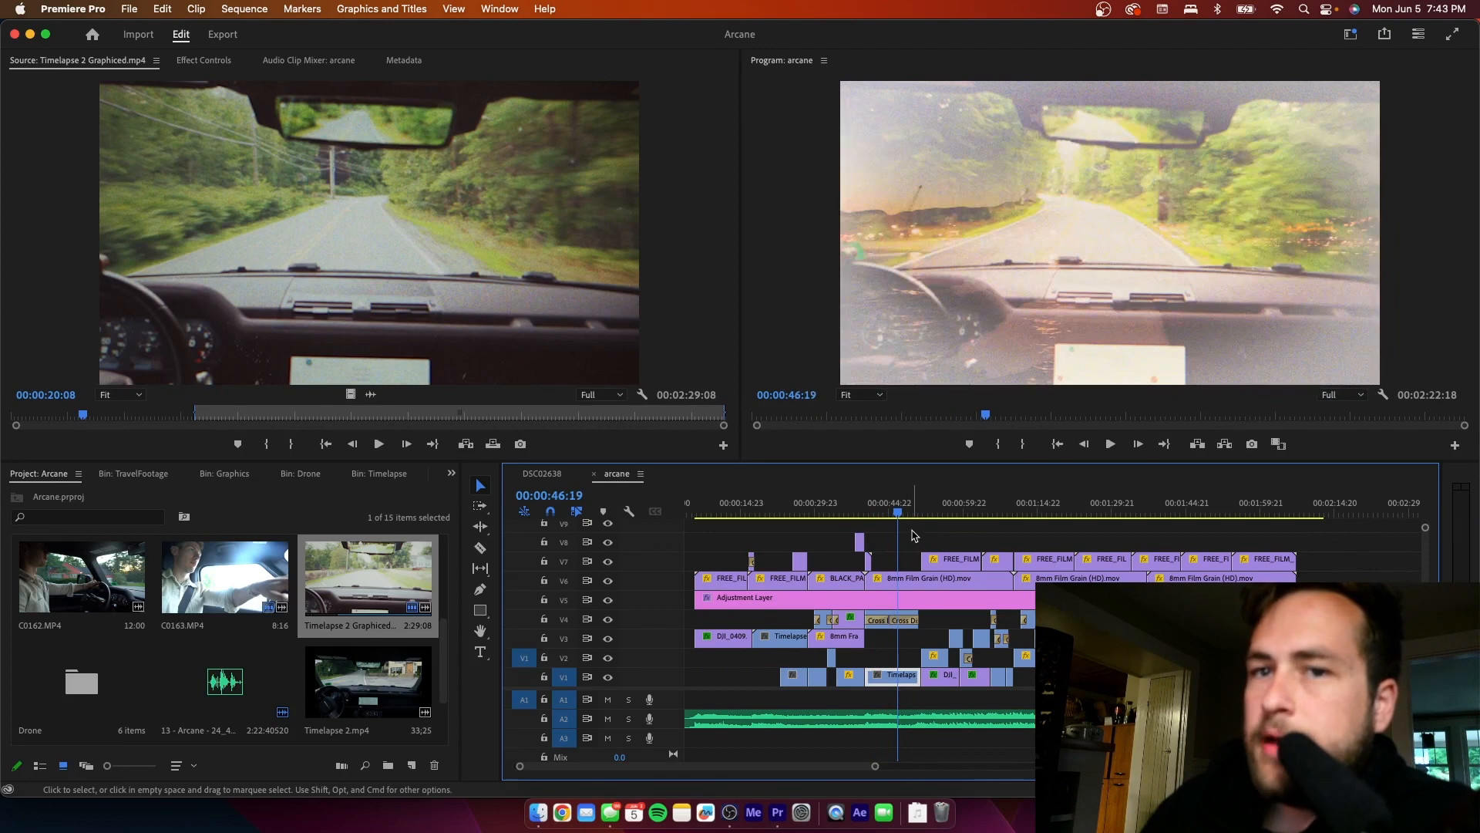
- Replay the eye close-up and step frame by frame through its light-burn overlay to 00:00:38:18
{"action": "left_click_drag", "start_coordinate": [864, 520], "coordinate": [855, 525]}
{"action": "key", "text": "space"}
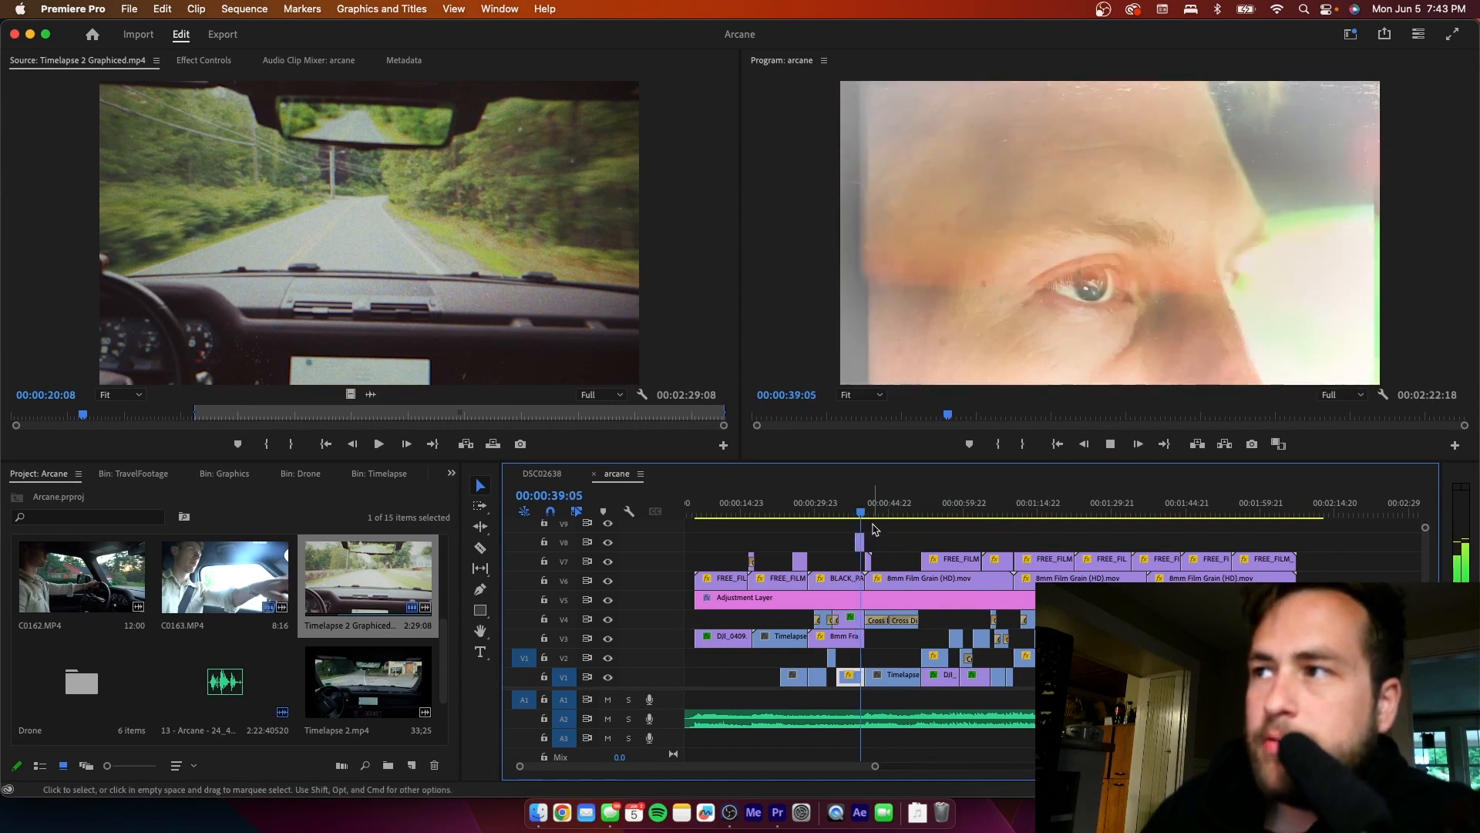
{"action": "key", "text": "space"}
{"action": "key", "text": "Left"}
{"action": "key", "text": "Left"}
{"action": "key", "text": "Left"}
{"action": "key", "text": "Left"}
{"action": "key", "text": "Left"}
{"action": "key", "text": "Left"}
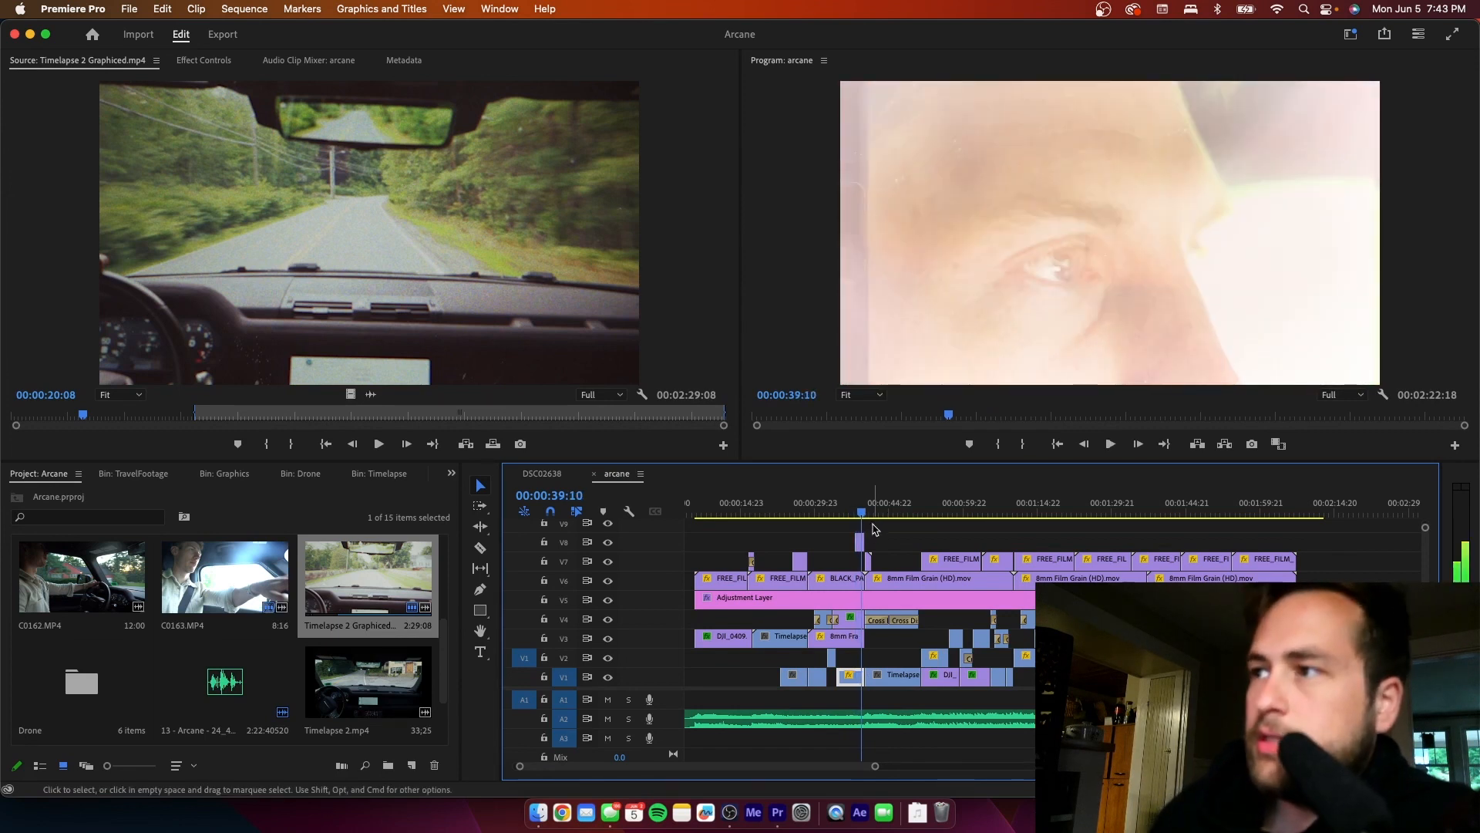
{"action": "key", "text": "Left"}
{"action": "key", "text": "Left"}
{"action": "key", "text": "Left"}
{"action": "key", "text": "Left"}
{"action": "key", "text": "Left"}
{"action": "key", "text": "Left"}
{"action": "key", "text": "Left"}
{"action": "key", "text": "Left"}
{"action": "key", "text": "Left"}
{"action": "key", "text": "Left"}
{"action": "key", "text": "Left"}
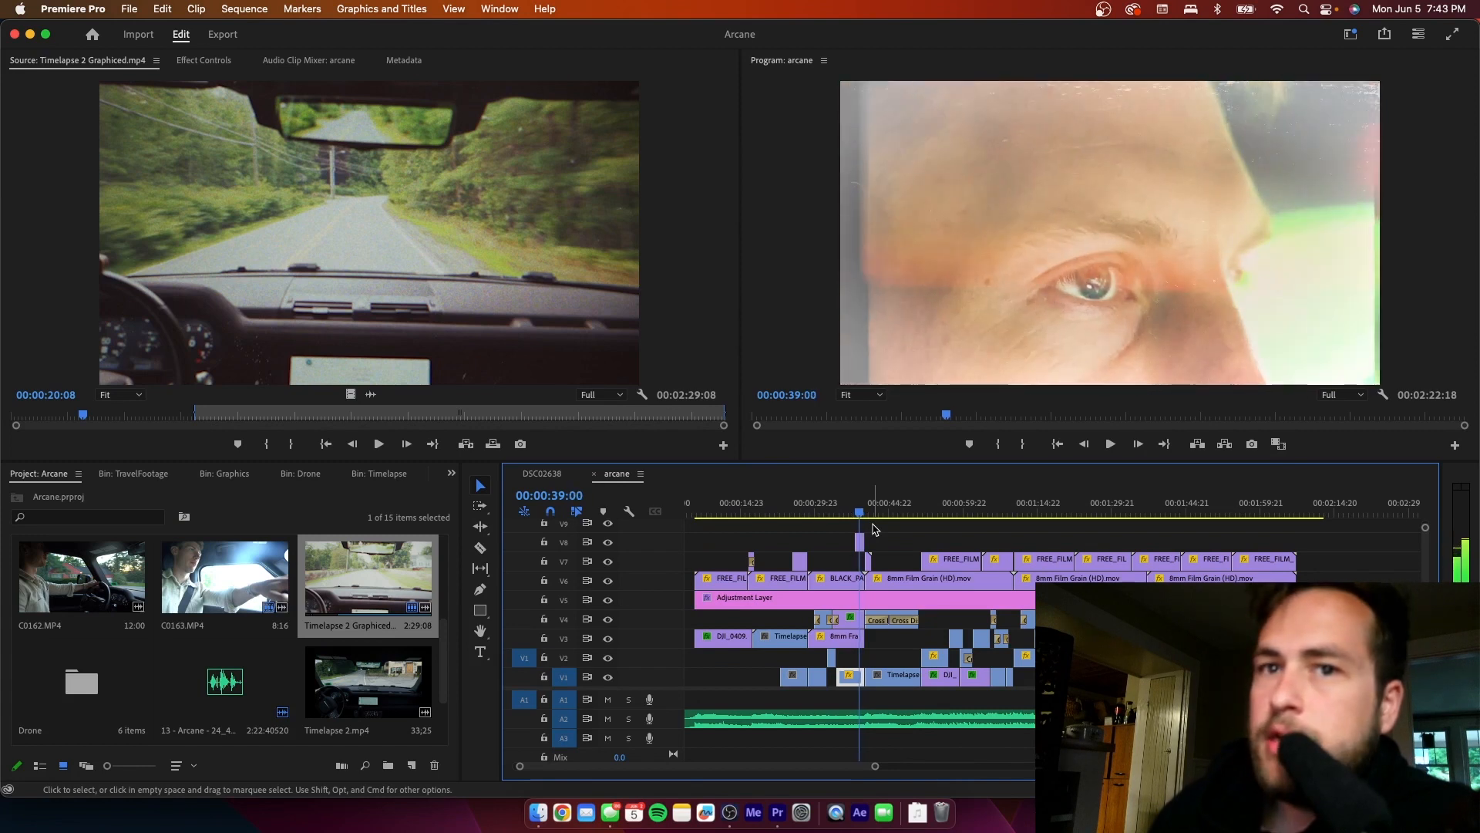
{"action": "key", "text": "Left"}
{"action": "key", "text": "Left"}
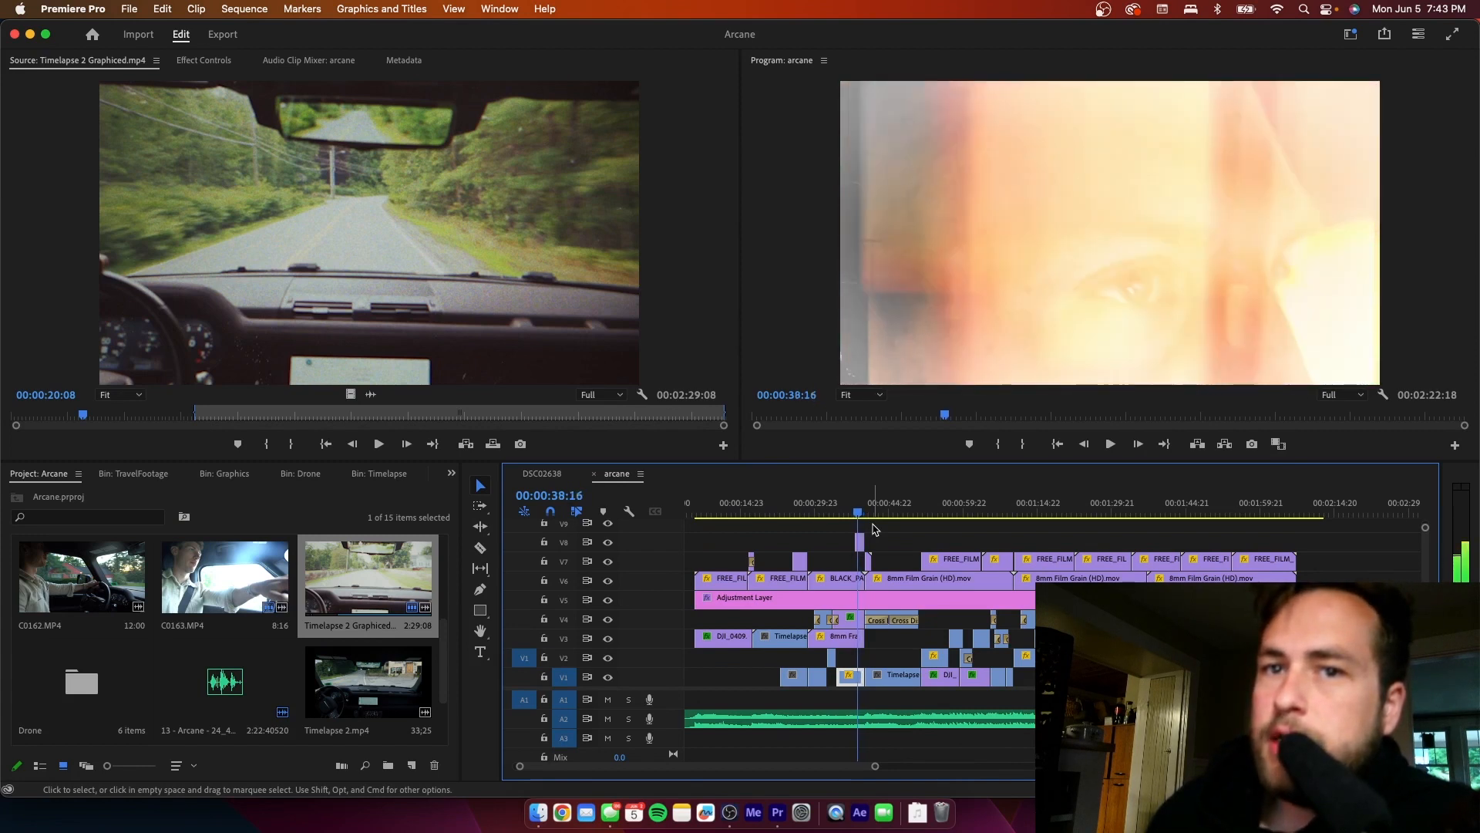
{"action": "key", "text": "Right"}
{"action": "key", "text": "Right"}
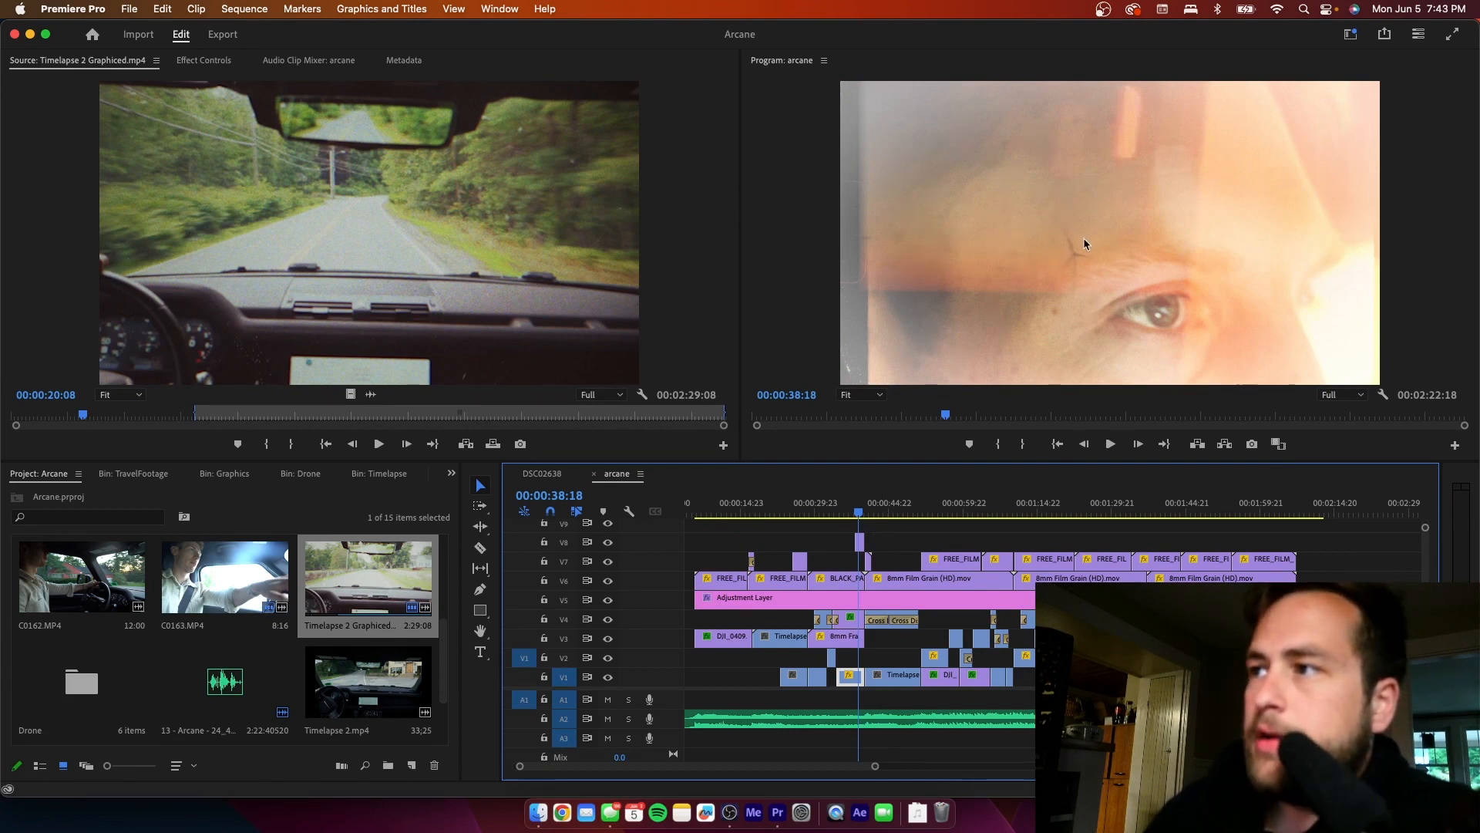
- Review the shots at 00:01:06:22, 00:01:14:01 and 00:01:15:00, and play the overlapping footage around 00:01:00:18
{"action": "left_click", "coordinate": [999, 514]}
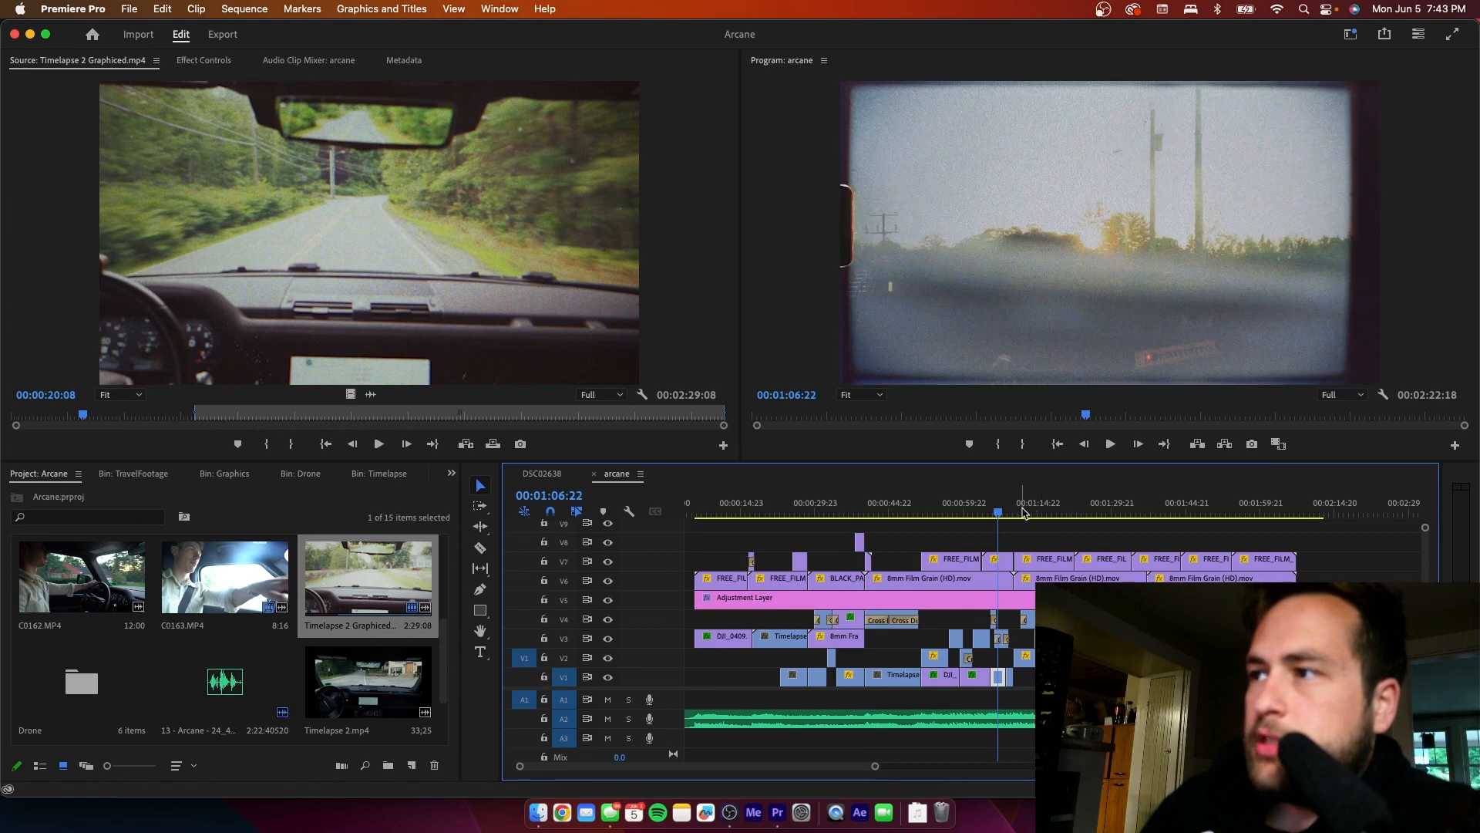
{"action": "left_click", "coordinate": [1033, 510]}
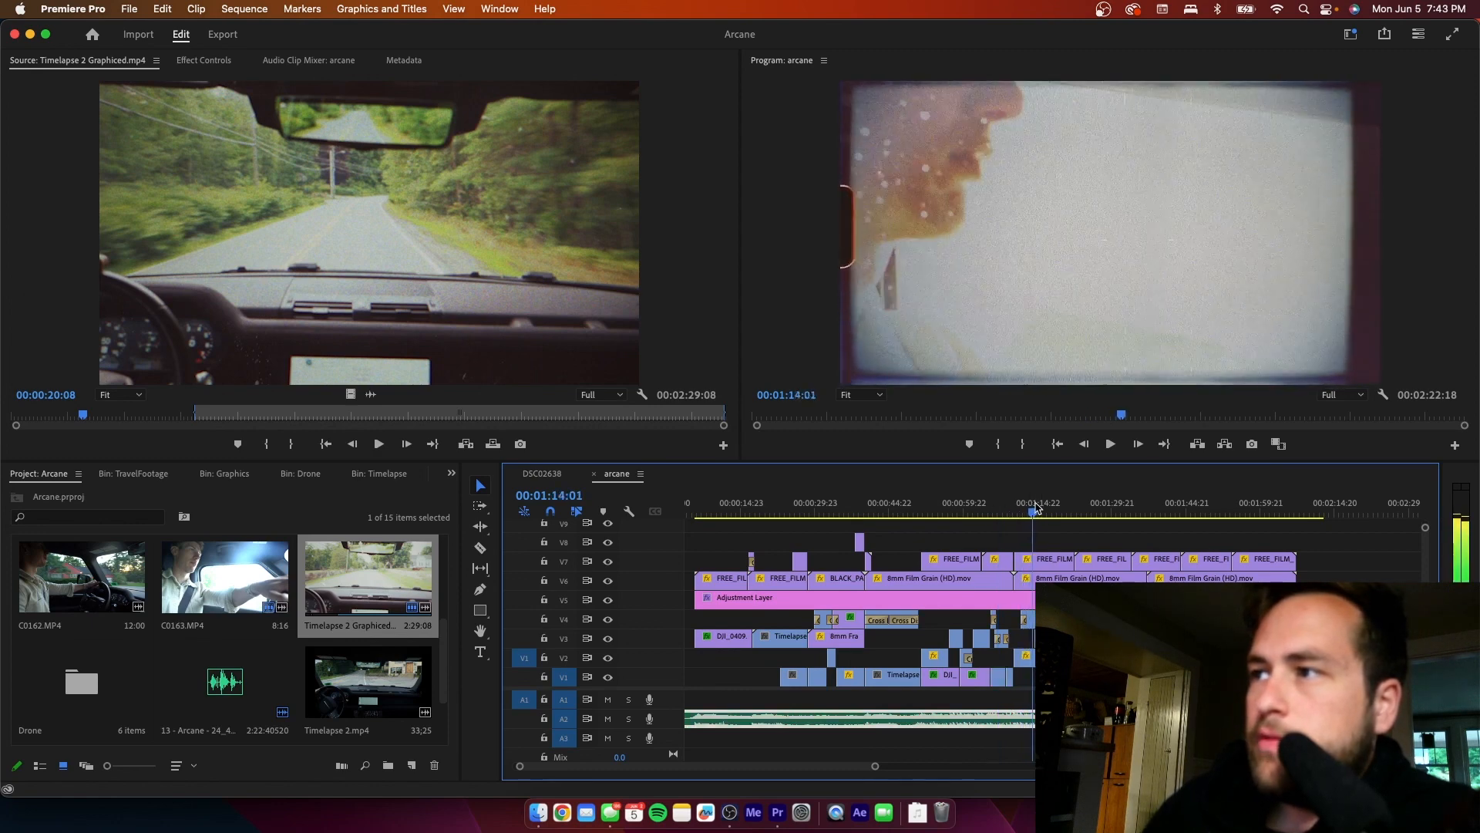
{"action": "left_click", "coordinate": [1037, 509]}
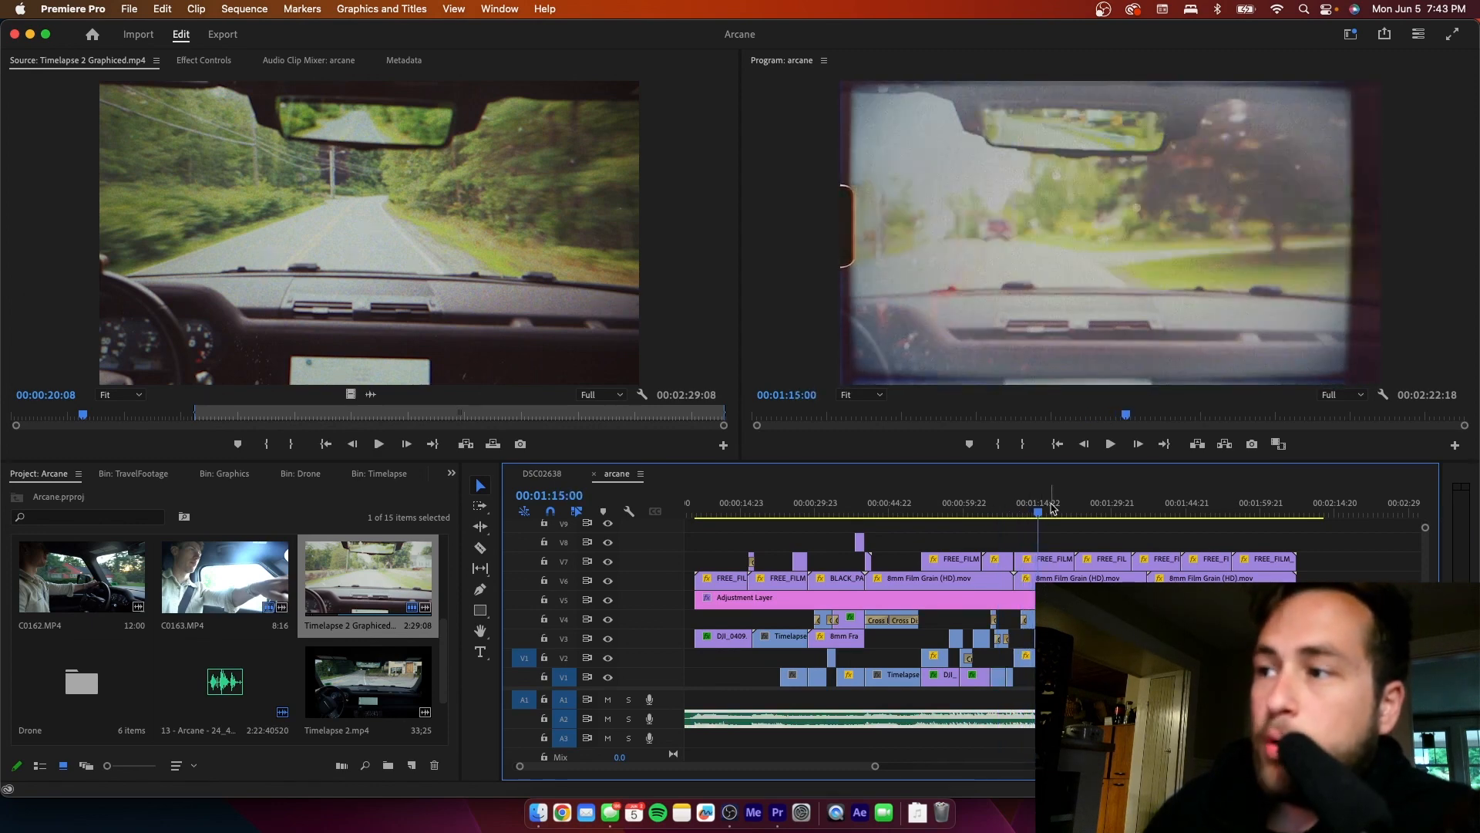
{"action": "left_click_drag", "start_coordinate": [1051, 503], "coordinate": [968, 530]}
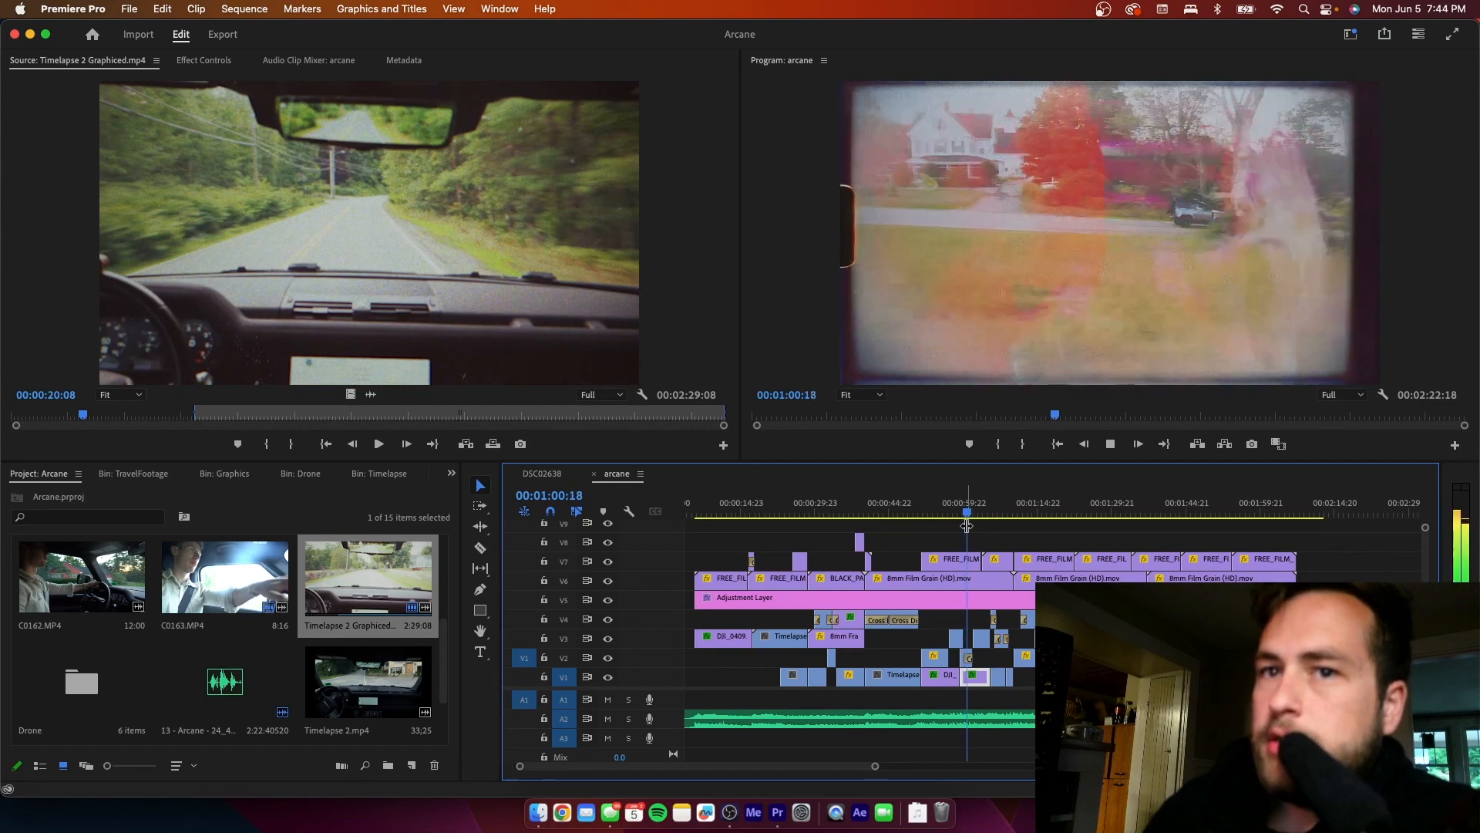
- Stop playback at 00:01:02:12 and duplicate the arcane sequence in the project bin
{"action": "key", "text": "space"}
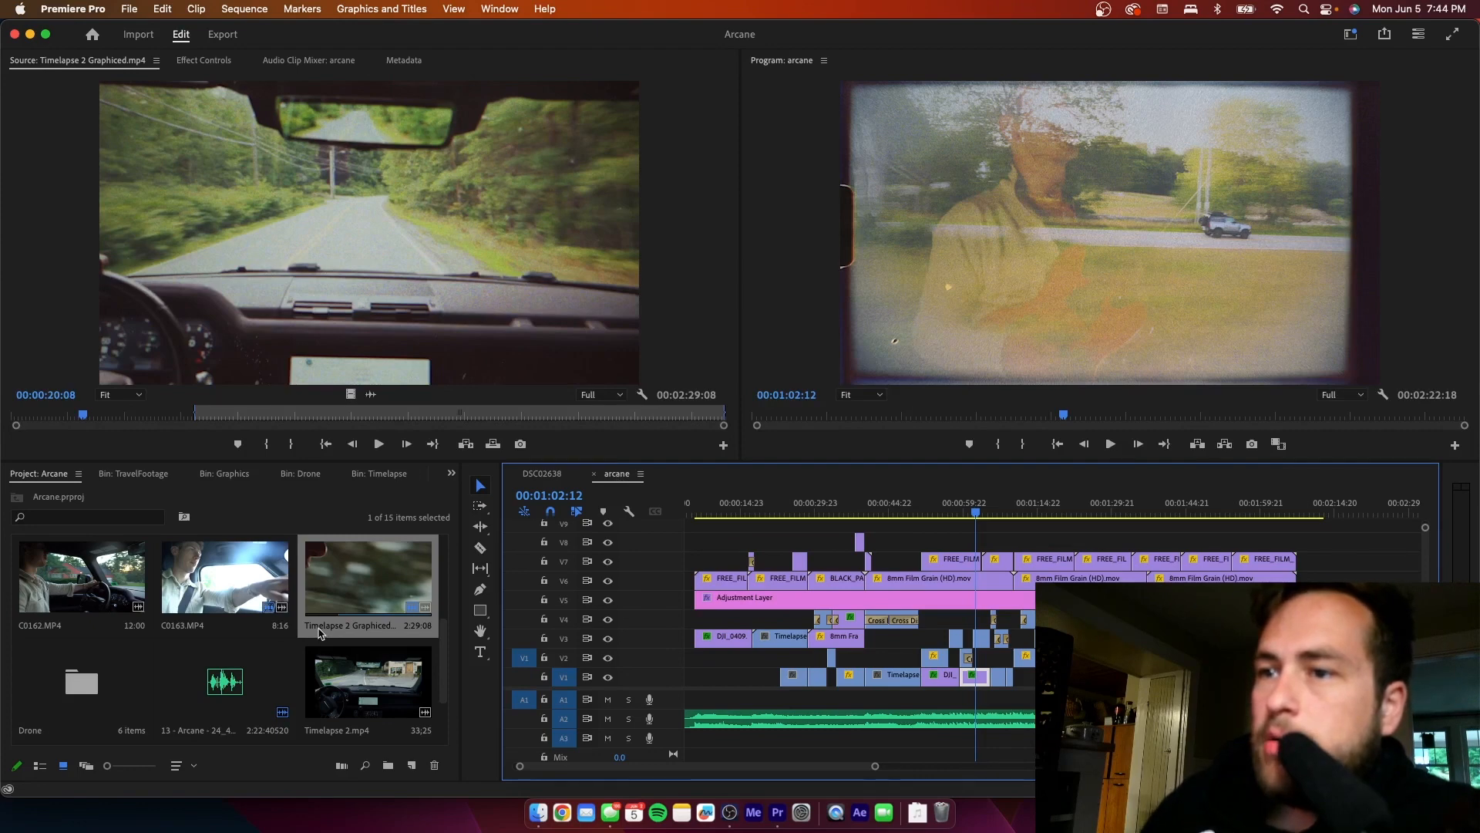
{"action": "scroll", "coordinate": [245, 595], "scroll_direction": "up", "scroll_amount": 3}
{"action": "left_click", "coordinate": [226, 575]}
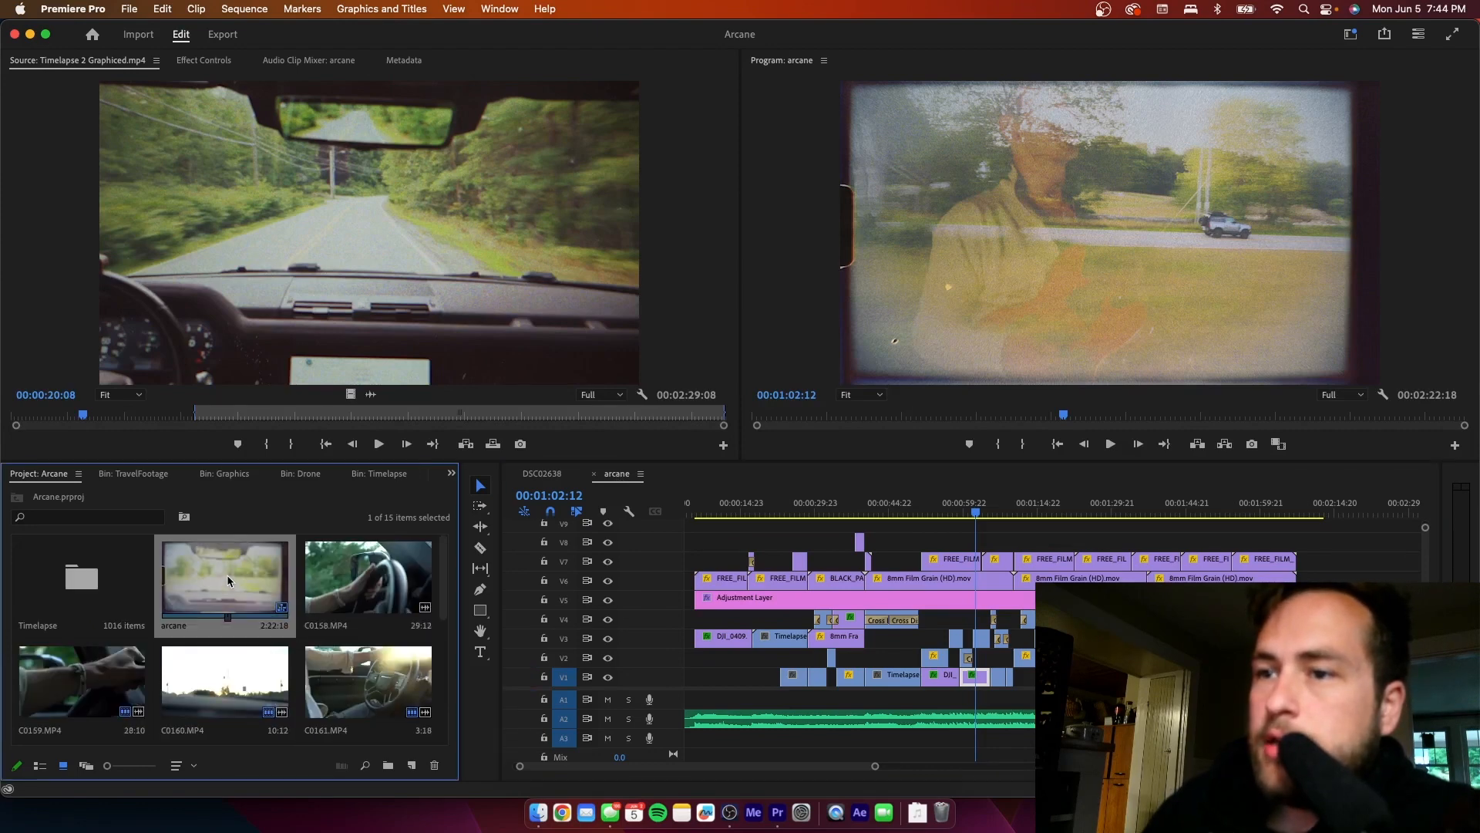
{"action": "right_click", "coordinate": [227, 575]}
{"action": "left_click", "coordinate": [268, 663]}
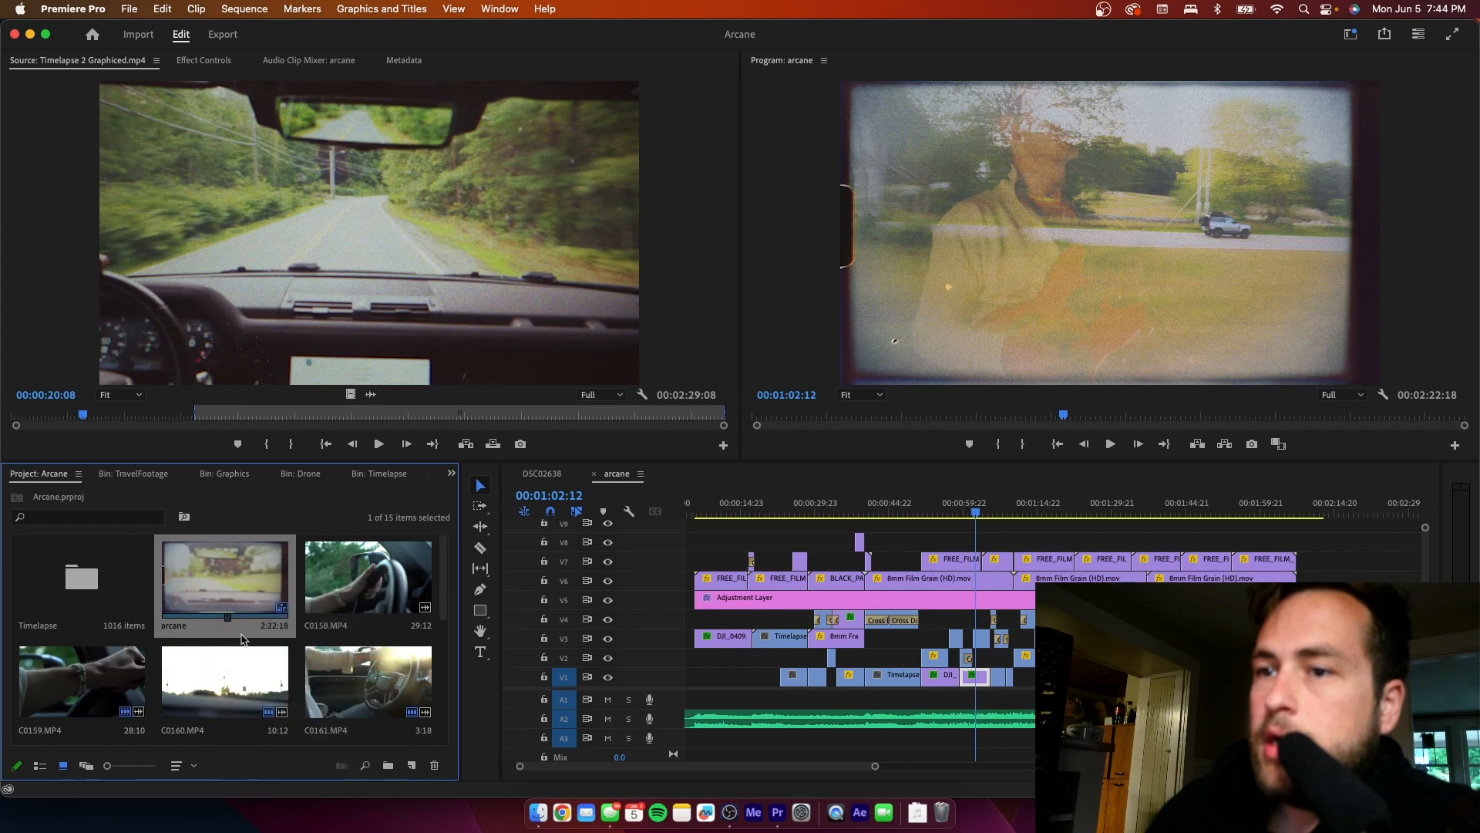
{"action": "left_click", "coordinate": [74, 734]}
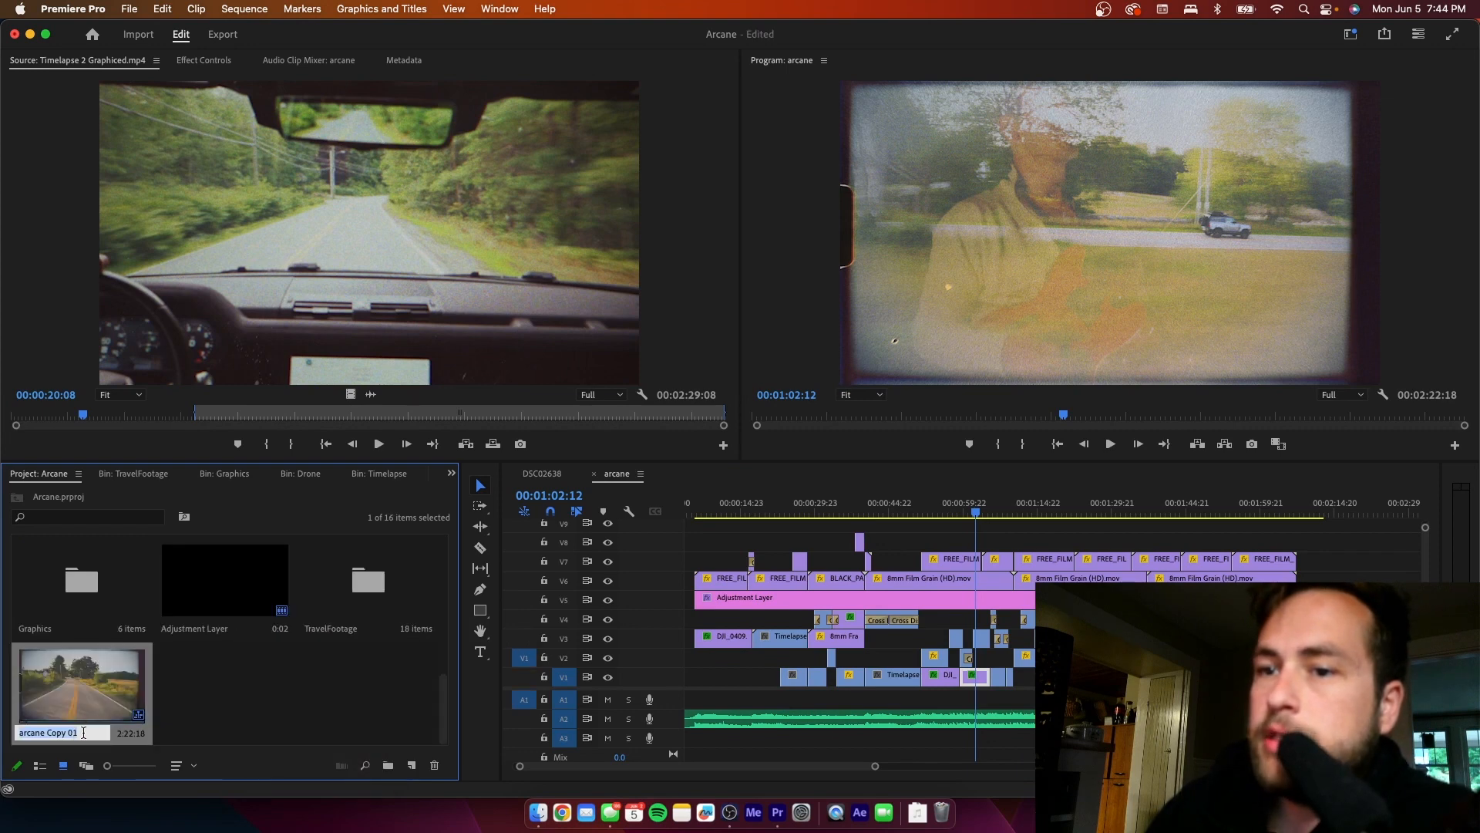
- Rename the duplicated sequence as arcane V2, open it in the timeline and clear the selection
{"action": "left_click", "coordinate": [97, 734]}
{"action": "key", "text": "BackSpace"}
{"action": "key", "text": "BackSpace"}
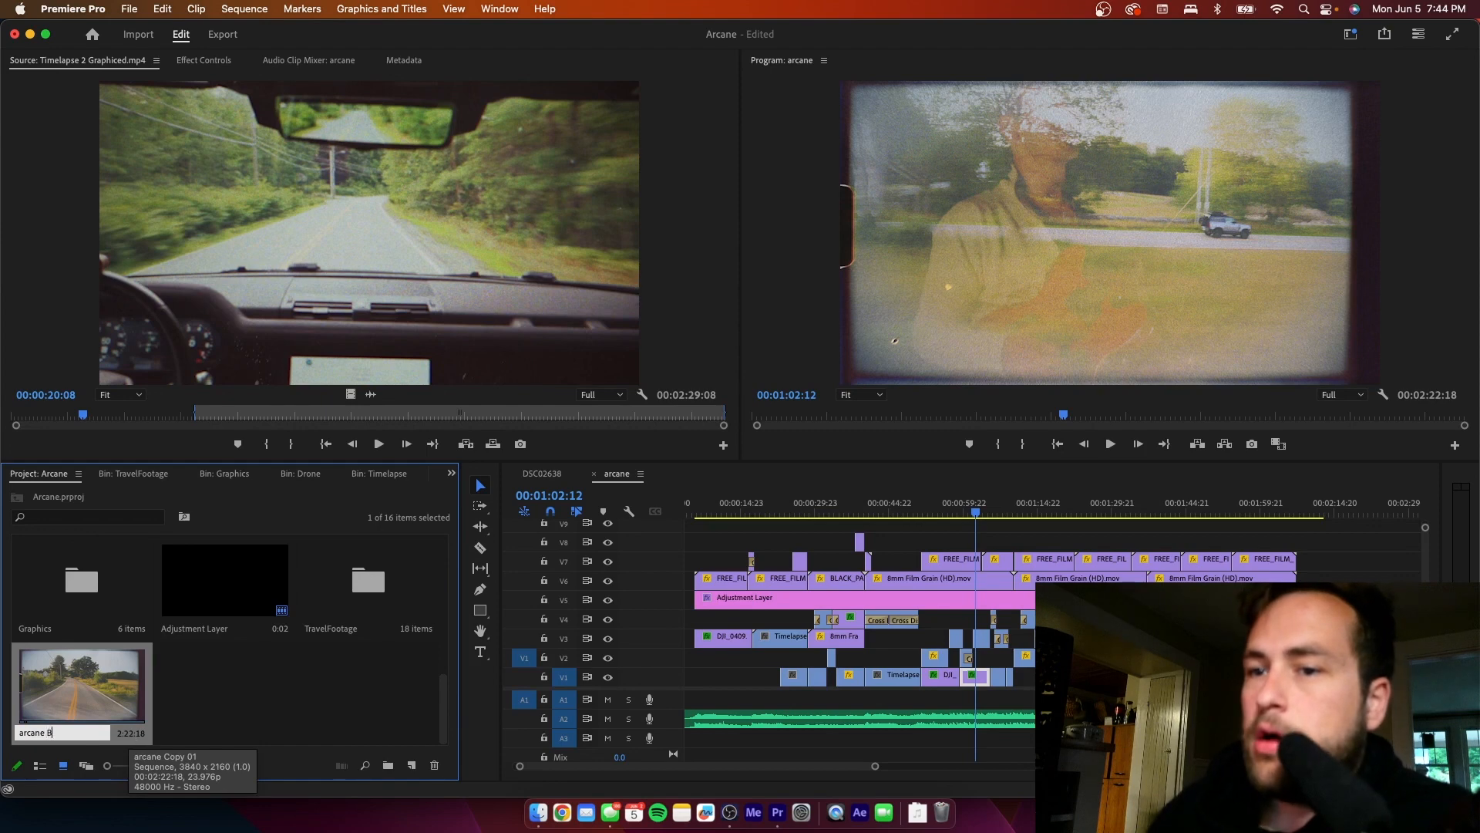
{"action": "type", "text": "V2"}
{"action": "key", "text": "Return"}
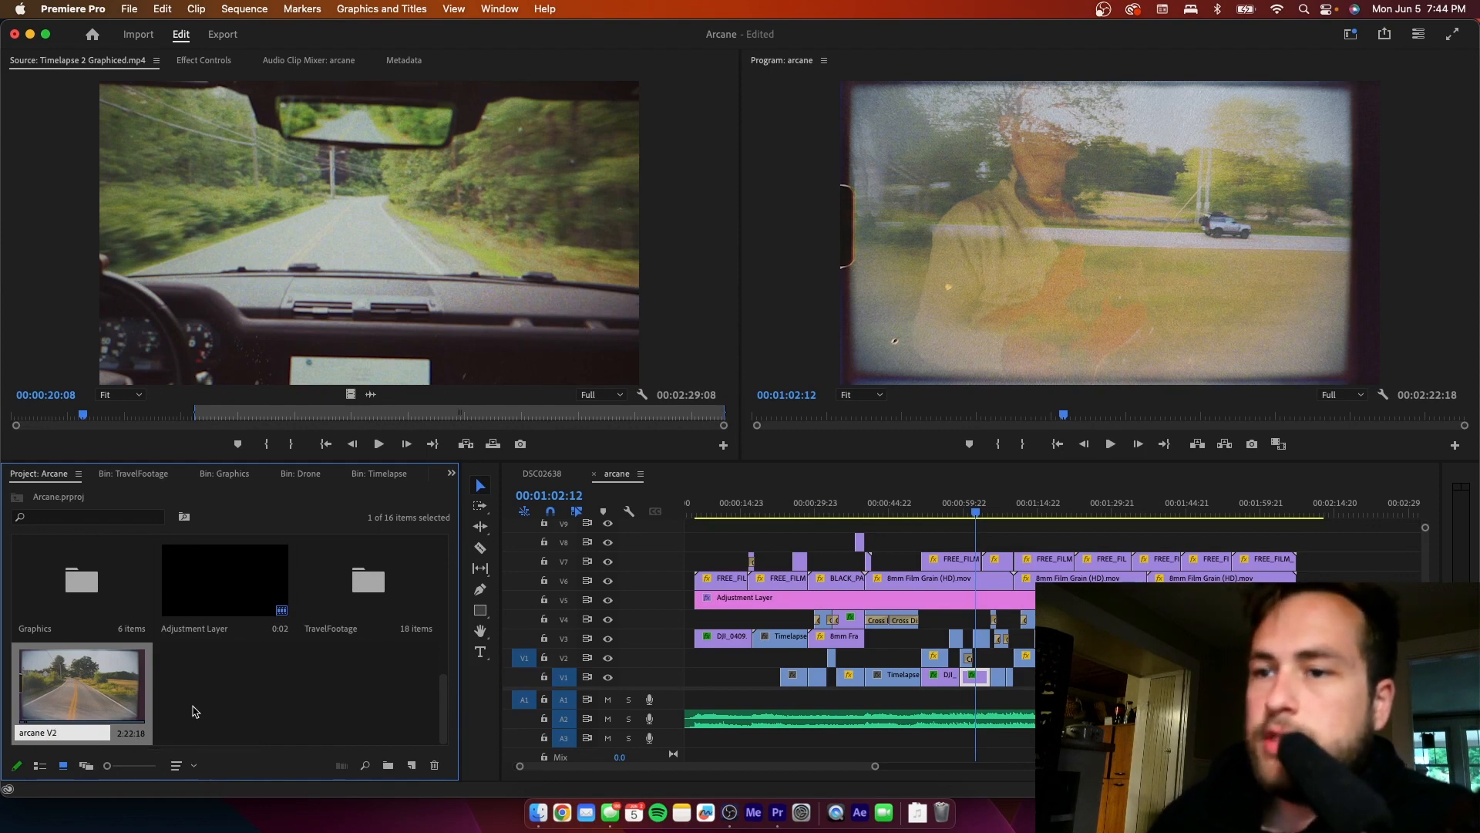
{"action": "double_click", "coordinate": [82, 686]}
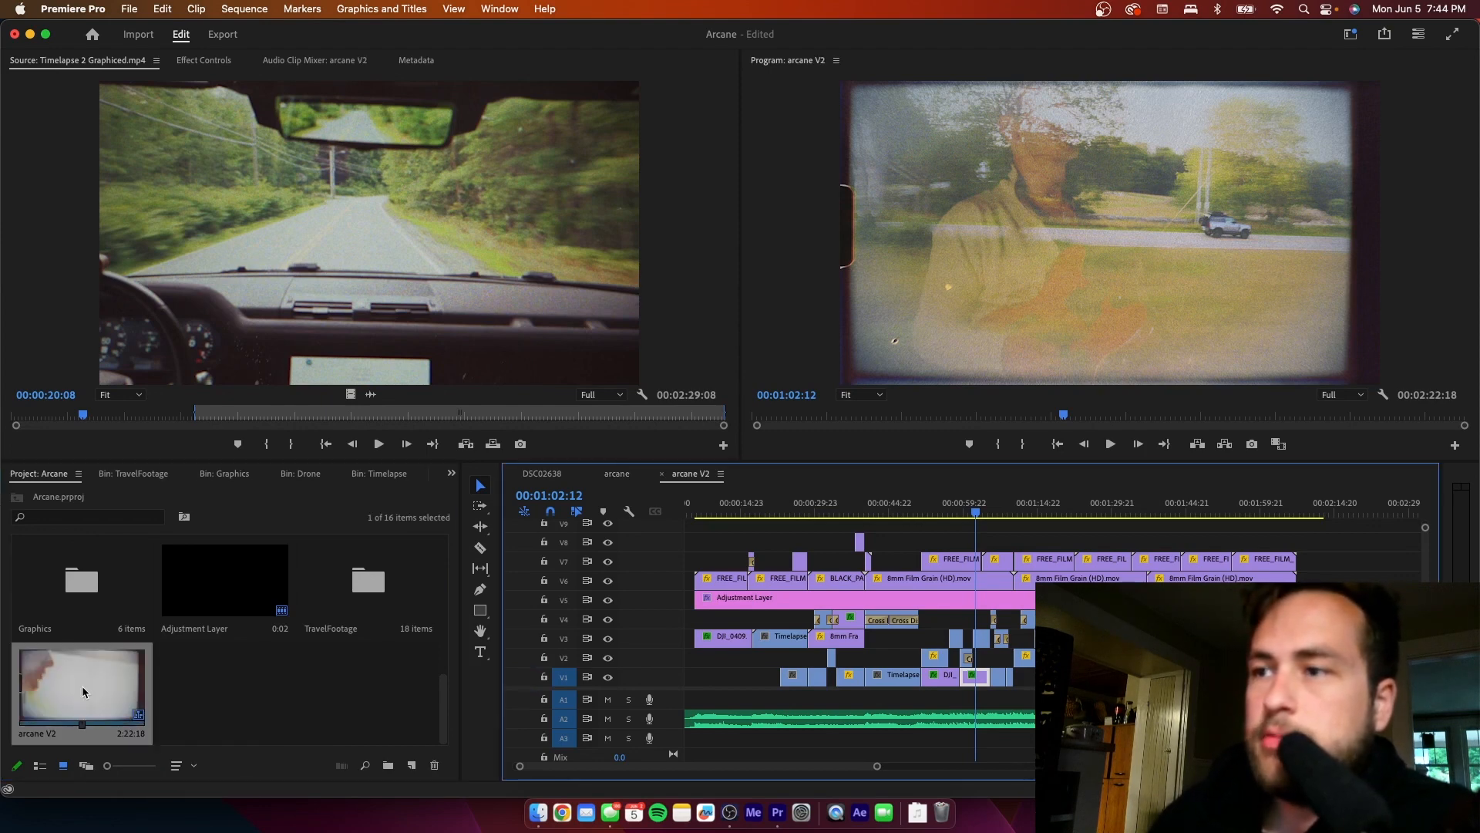
{"action": "left_click", "coordinate": [246, 697]}
{"action": "left_click", "coordinate": [933, 539]}
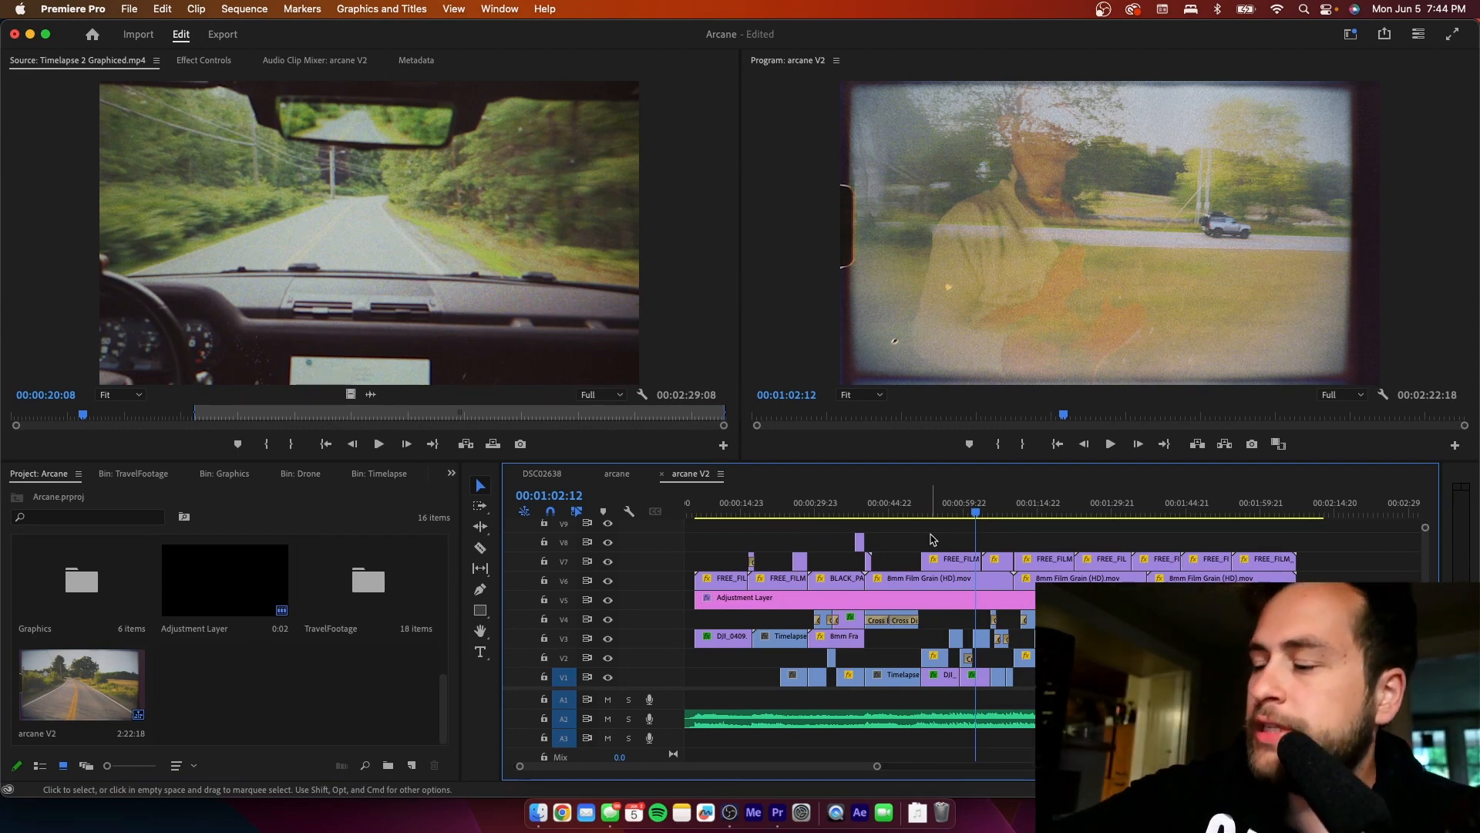
- Compare the arcane and arcane V2 sequences, then review arcane V2 at 00:00:16:23 and 00:00:26:14
{"action": "left_click", "coordinate": [801, 511]}
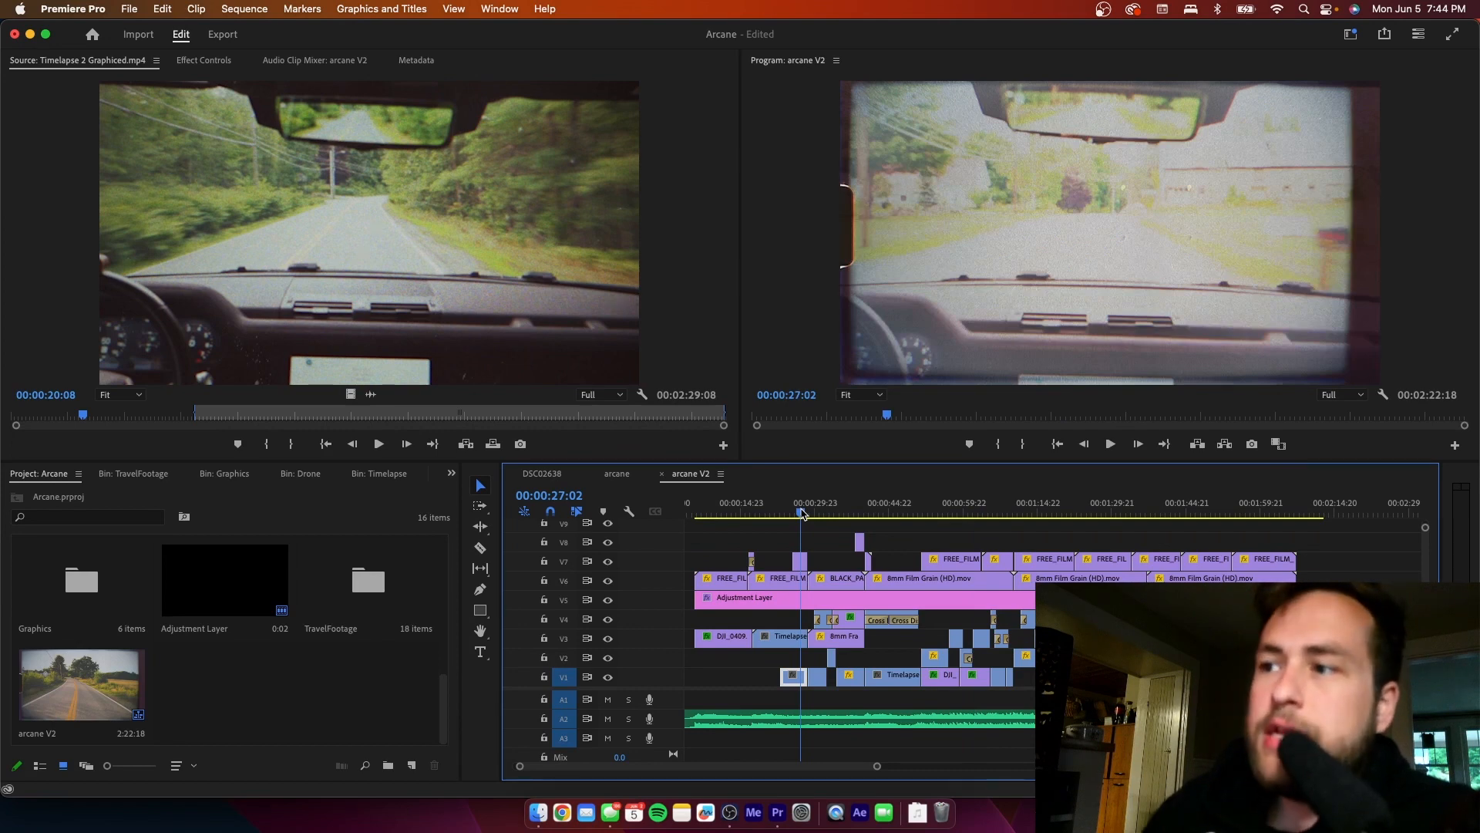
{"action": "left_click", "coordinate": [626, 474]}
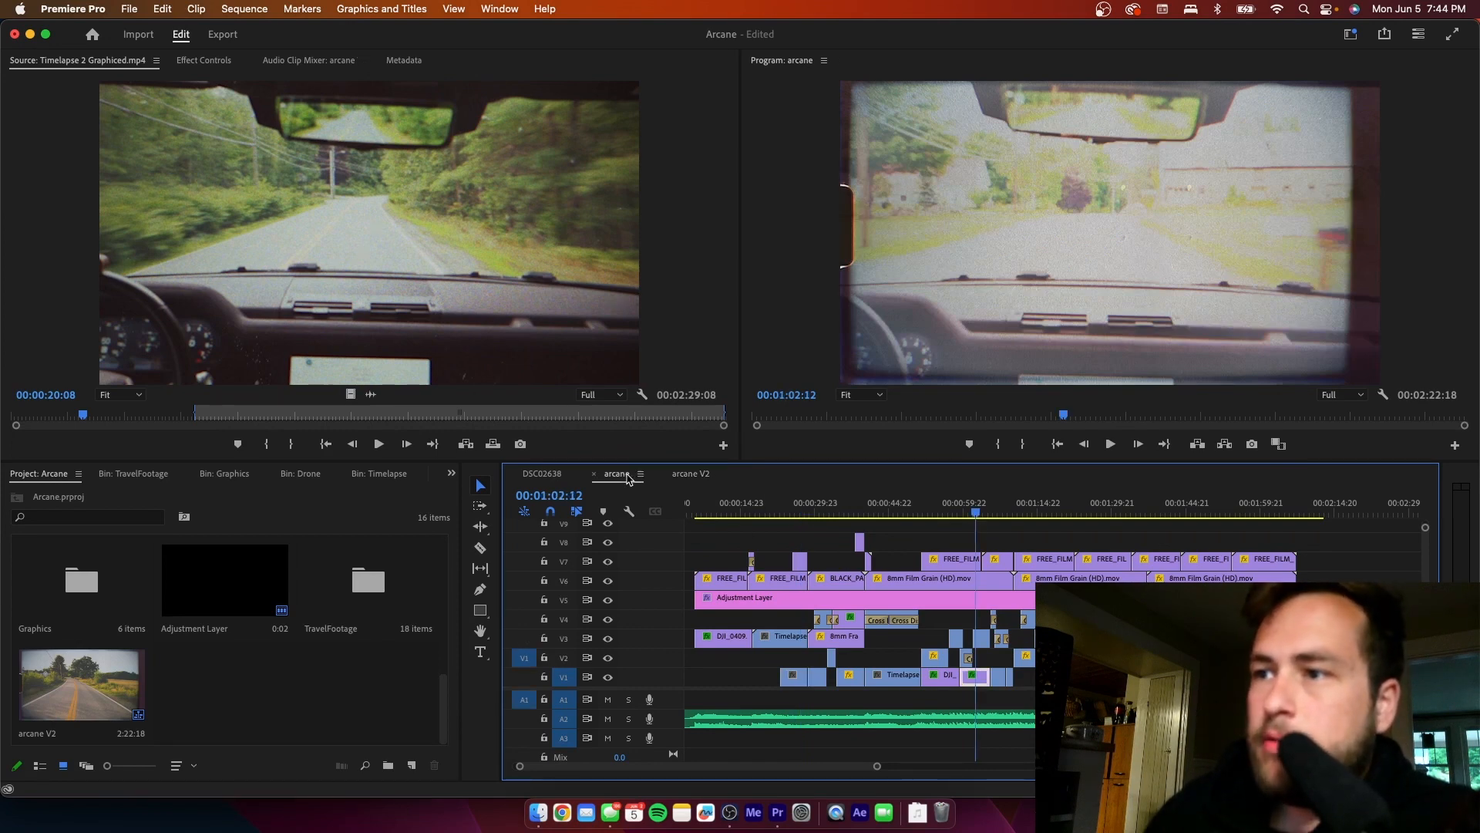
{"action": "left_click", "coordinate": [690, 474]}
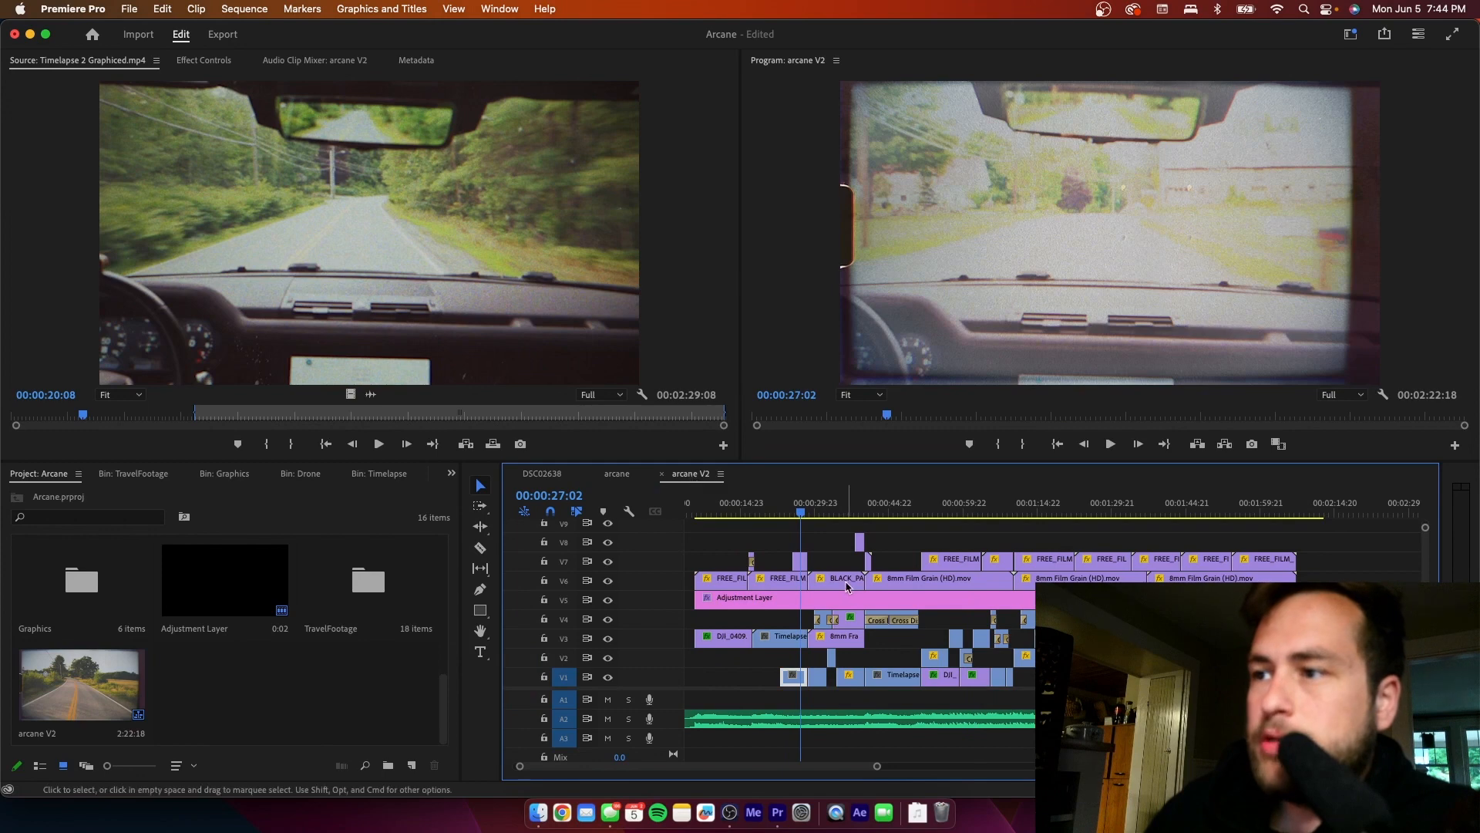
{"action": "left_click", "coordinate": [751, 513]}
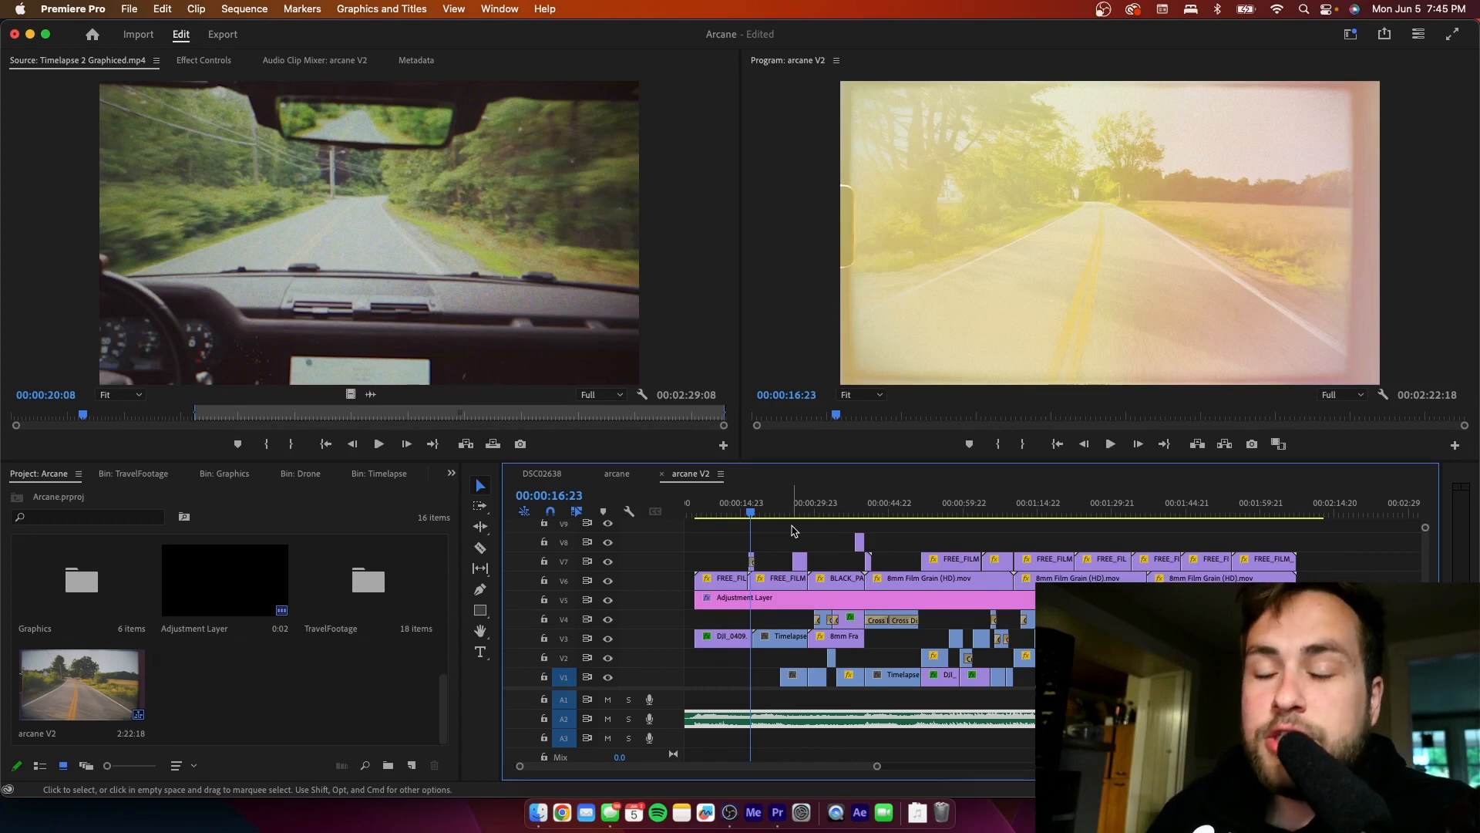
{"action": "left_click", "coordinate": [799, 513]}
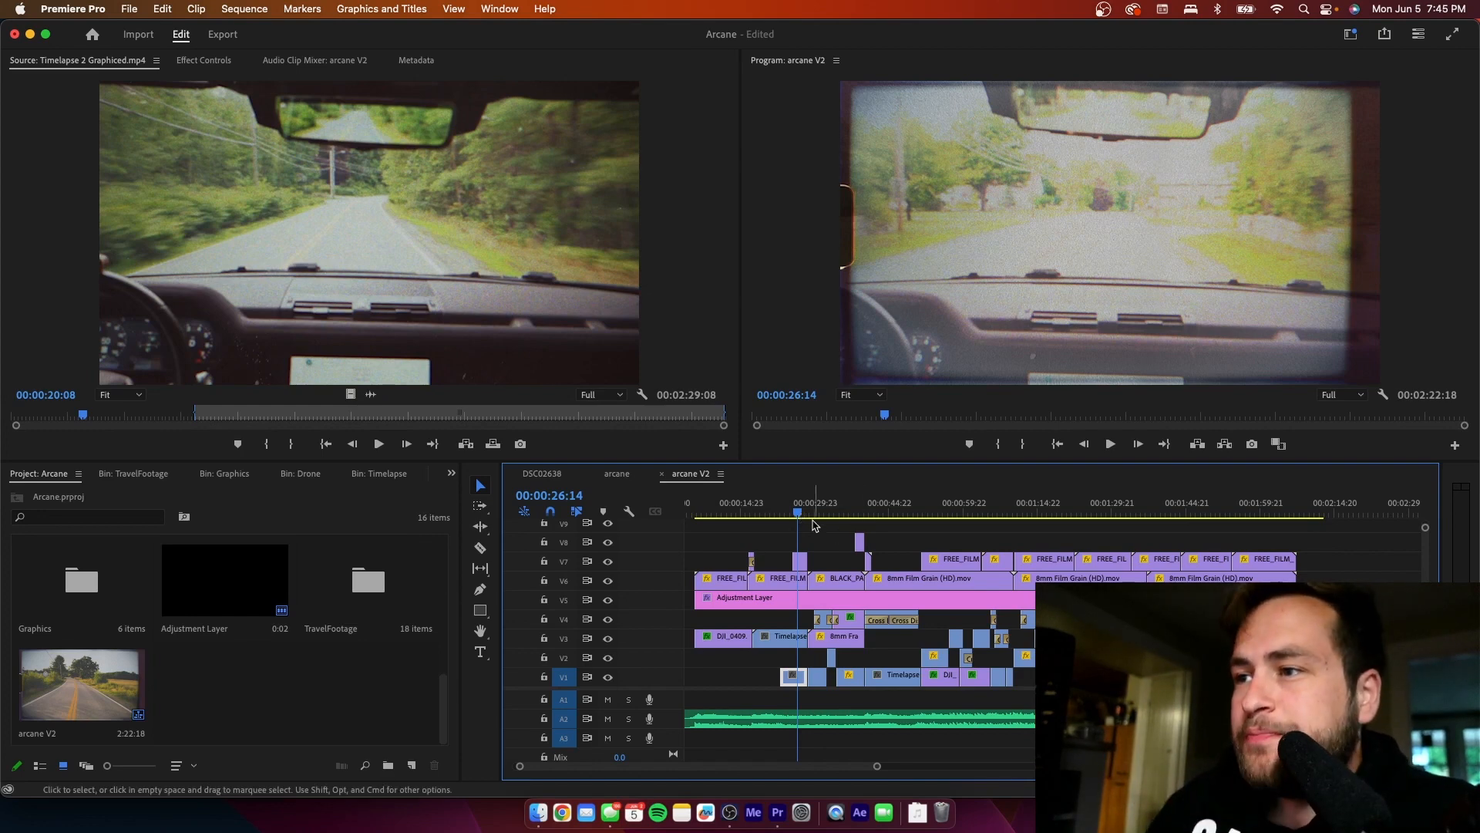
- Delete the chain-link fence overlay clip on V4 at 00:00:31:21
{"action": "left_click_drag", "start_coordinate": [859, 519], "coordinate": [826, 519]}
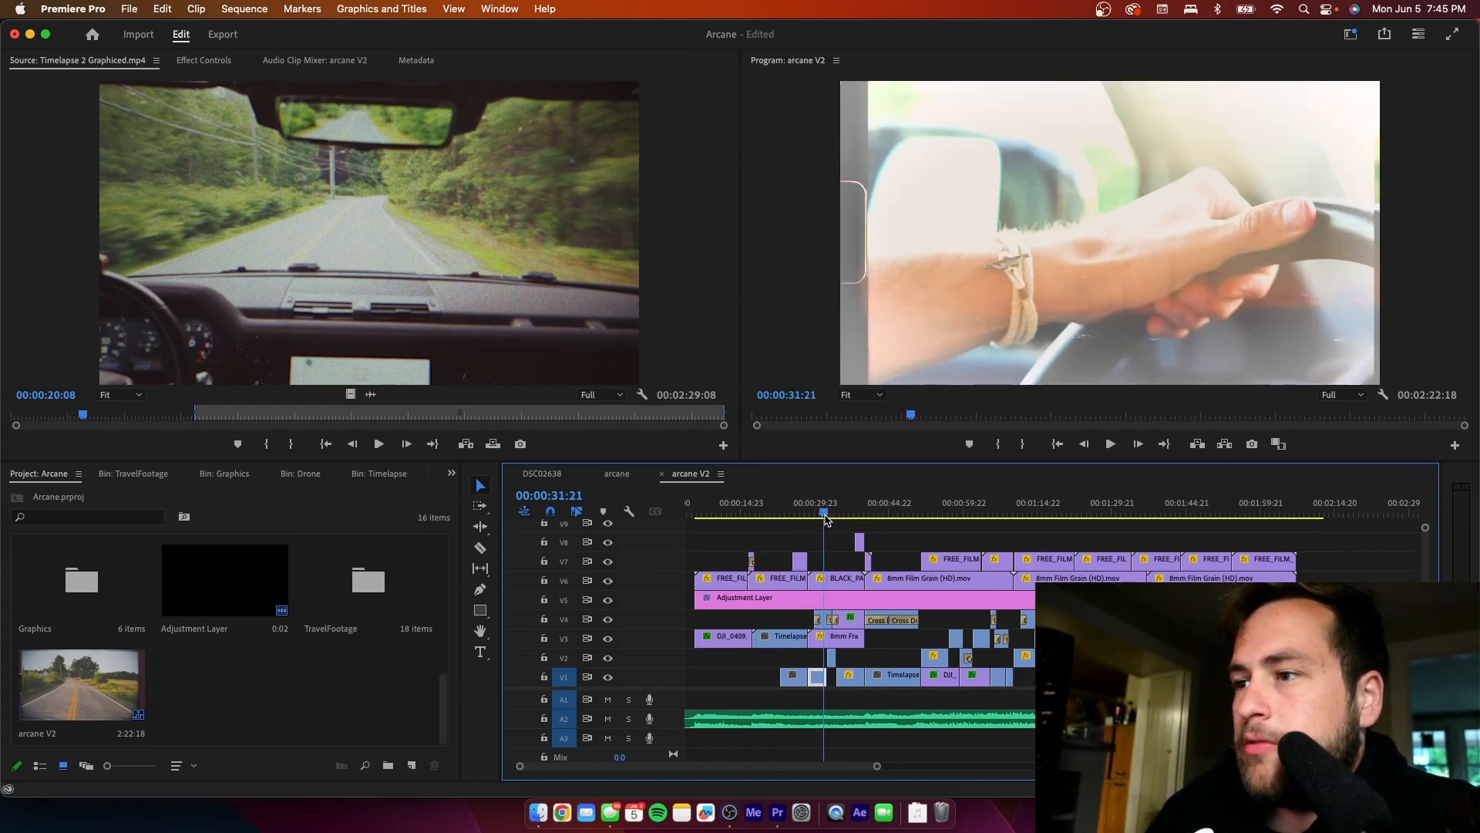
{"action": "left_click", "coordinate": [823, 619]}
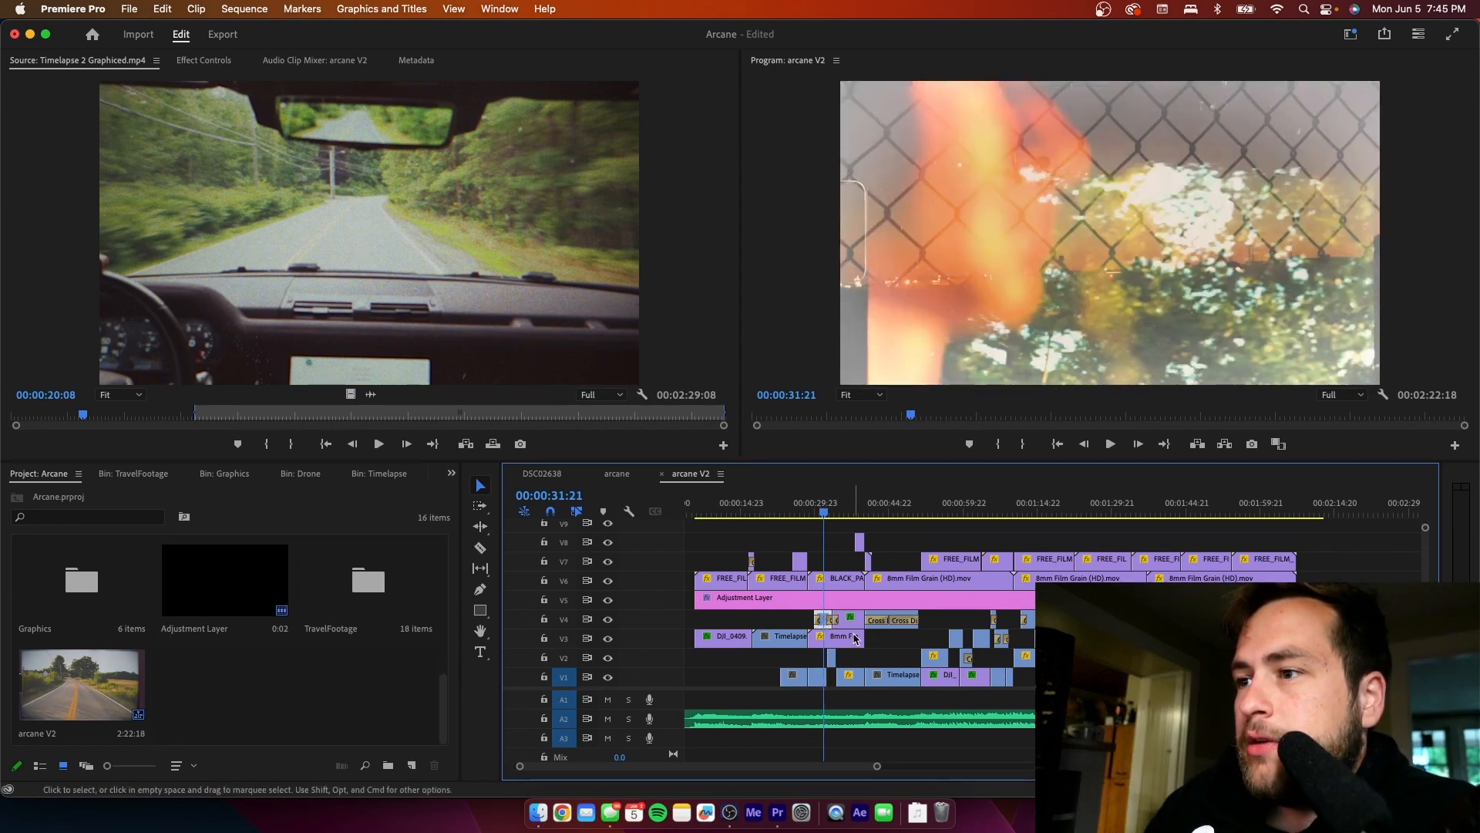
{"action": "key", "text": "Delete"}
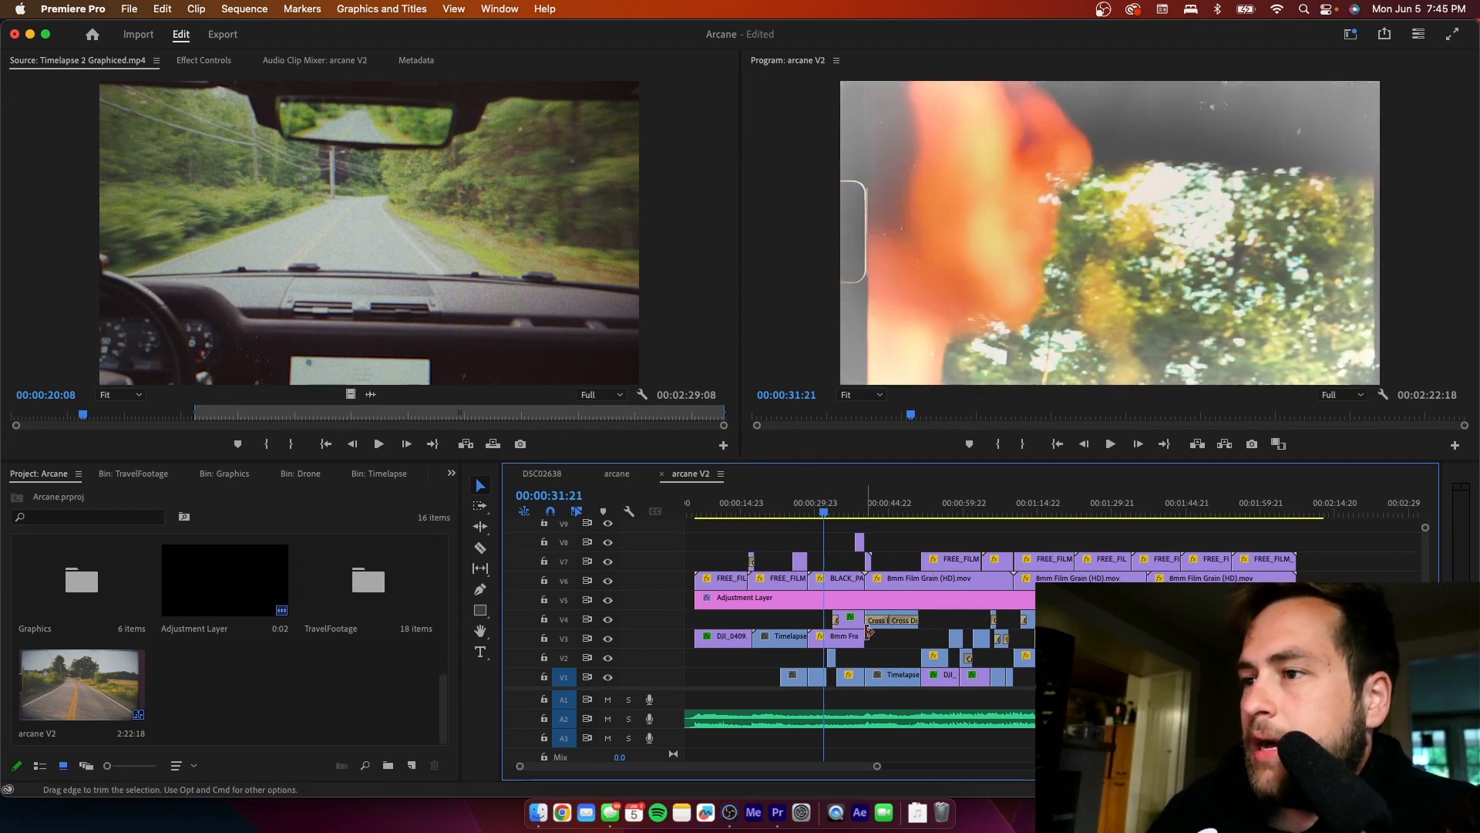
- Delete the V4 clip overlapping the eye close-up at 00:00:35:19
{"action": "left_click", "coordinate": [845, 513]}
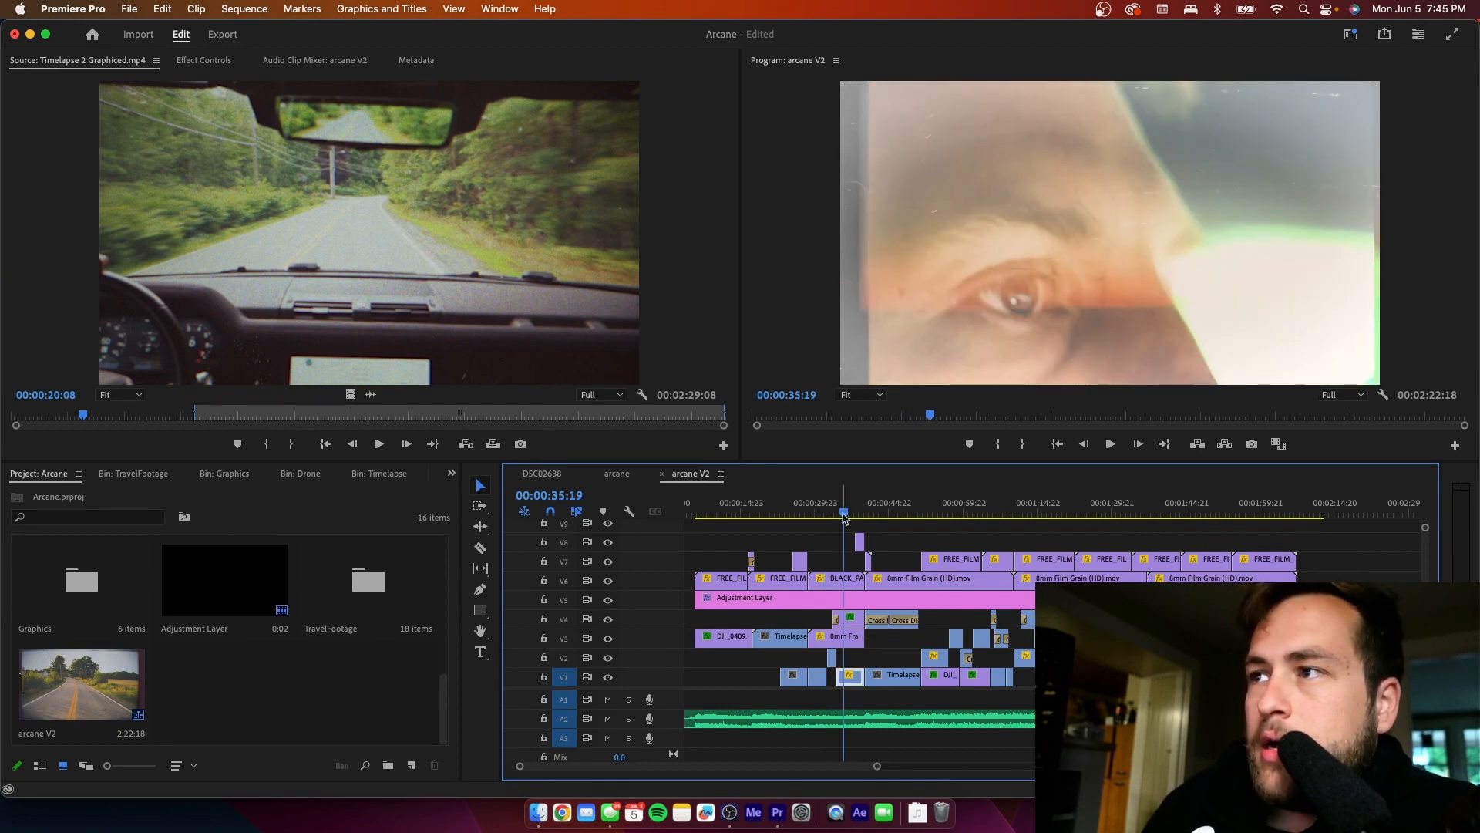
{"action": "left_click", "coordinate": [848, 619]}
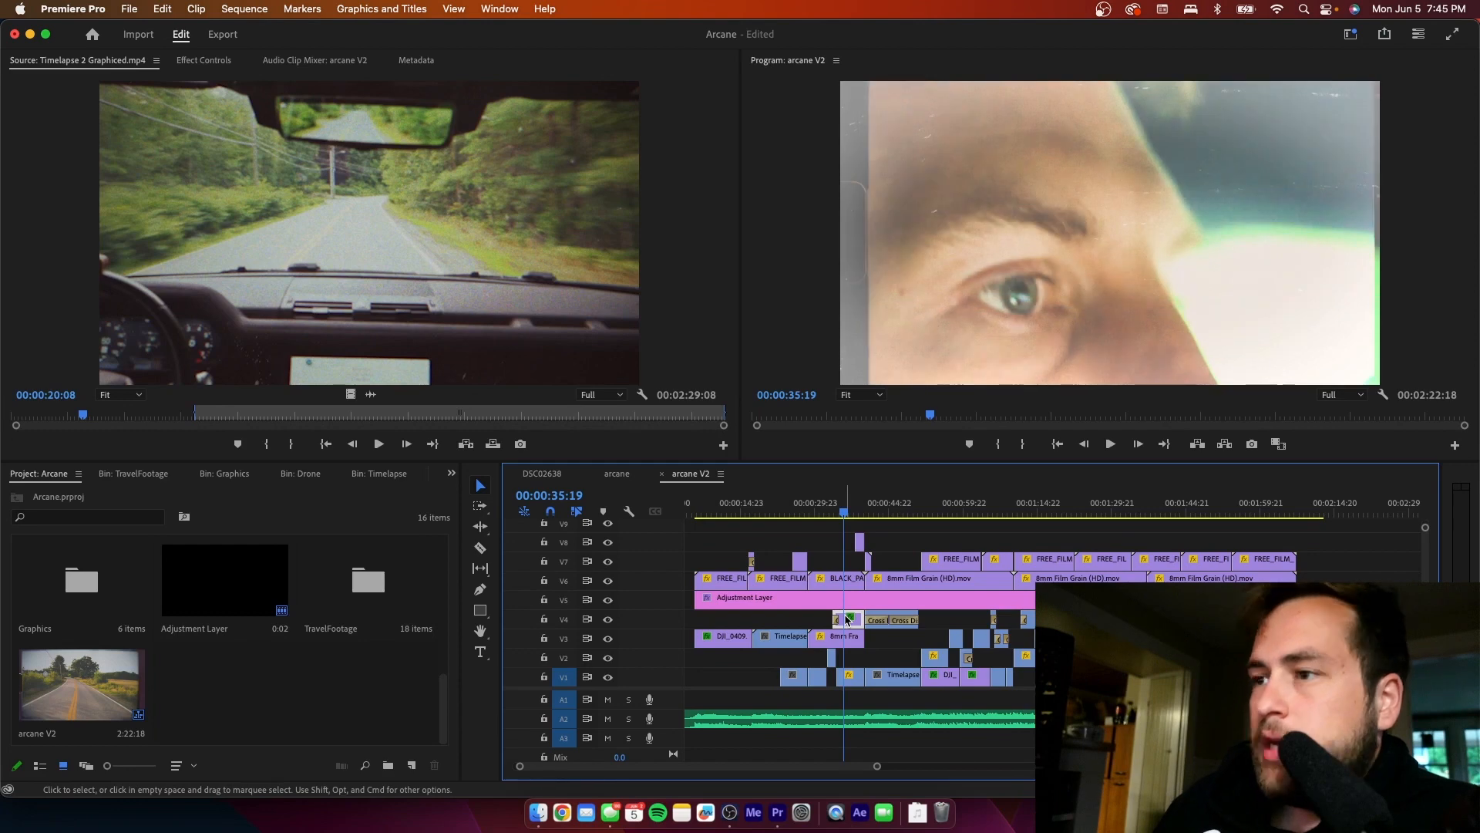
{"action": "key", "text": "Delete"}
- Delete the cross-dissolved V4 clip above the dashboard timelapse at 00:00:44:01
{"action": "left_click", "coordinate": [887, 508]}
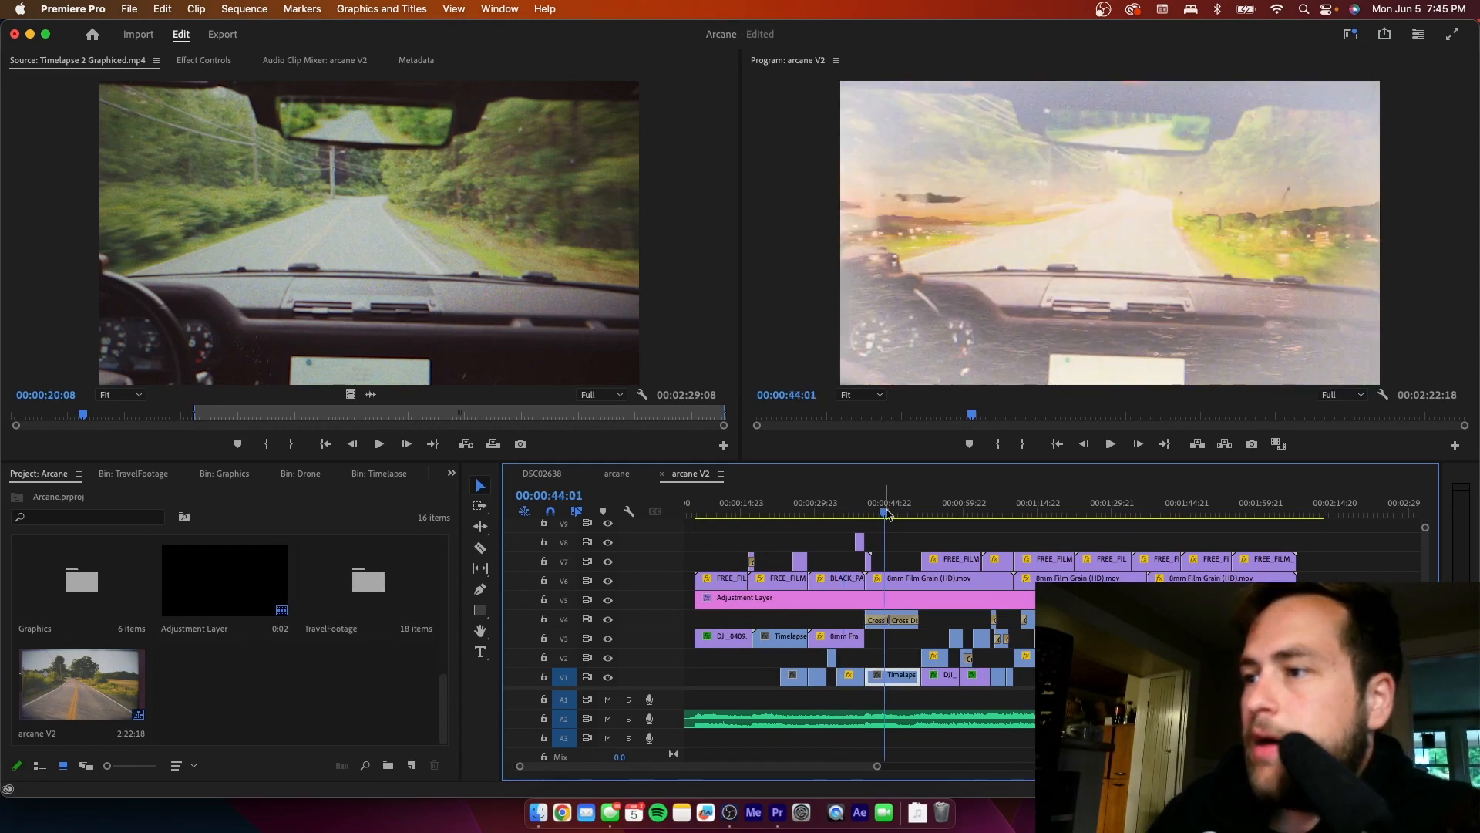
{"action": "left_click", "coordinate": [888, 623]}
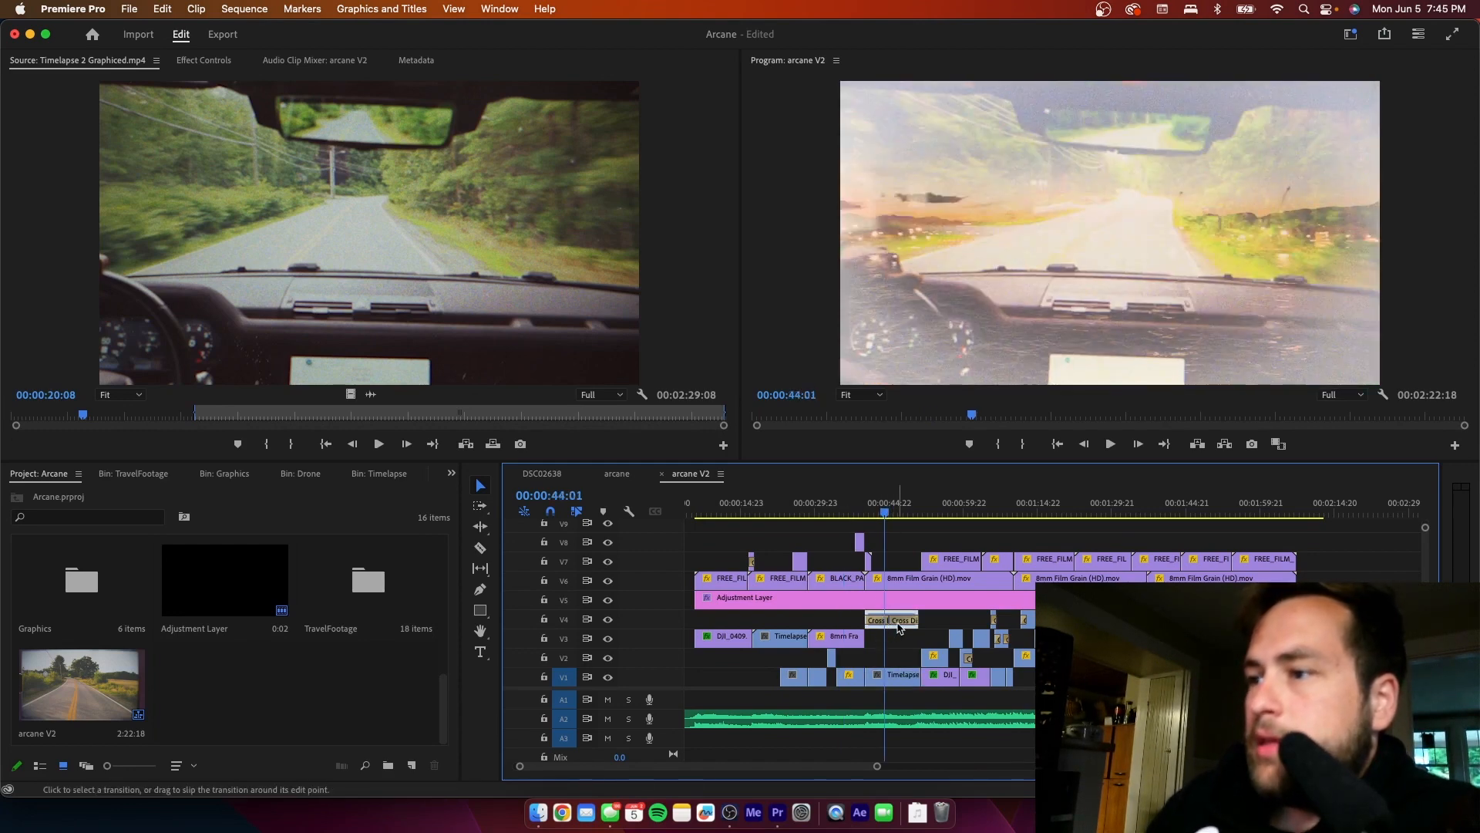
{"action": "key", "text": "Delete"}
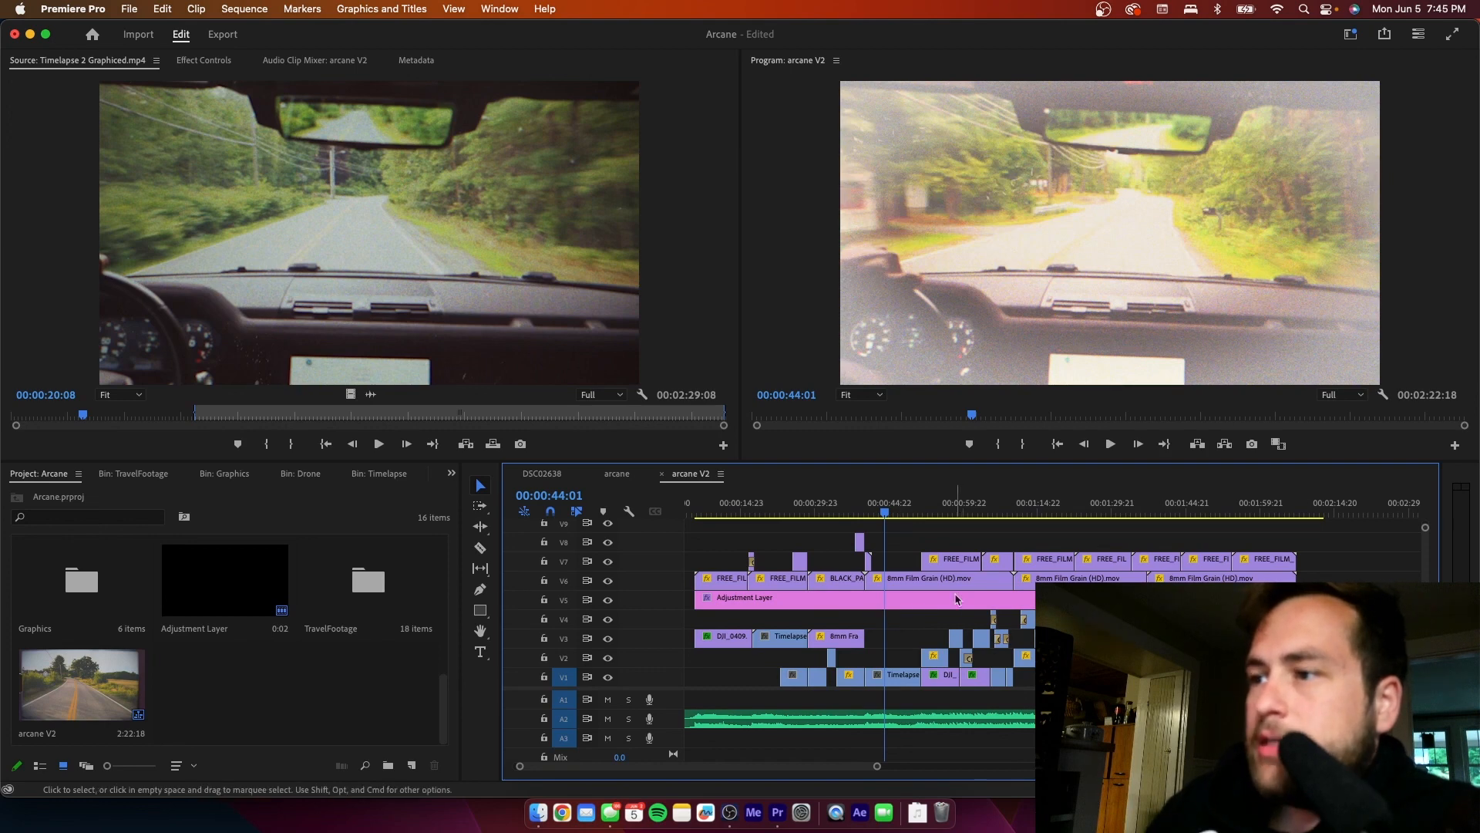
- Delete the V2 clip overlapping the aerial road shot at 00:00:52:07
{"action": "left_click", "coordinate": [926, 513]}
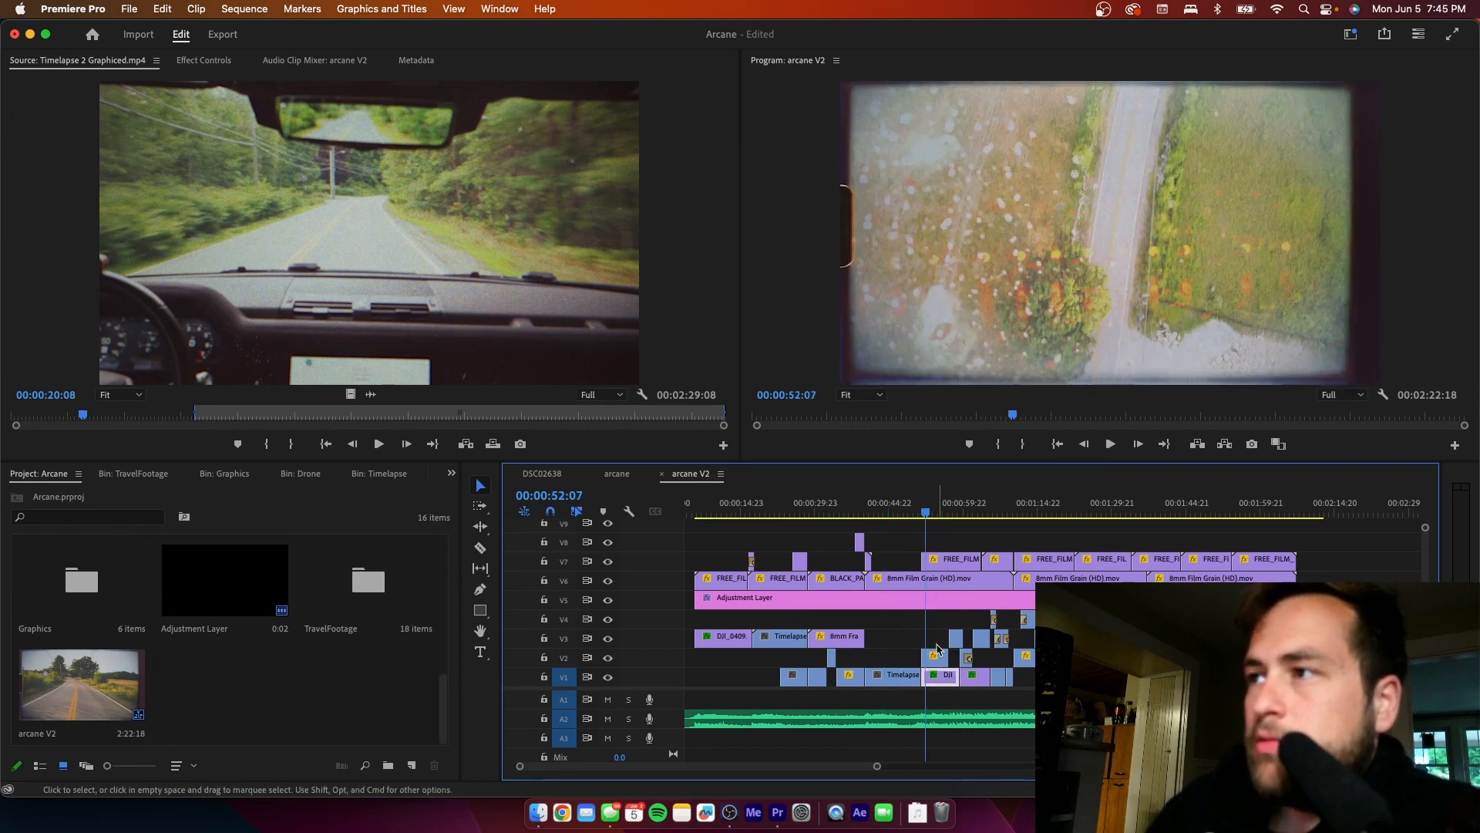
{"action": "left_click", "coordinate": [935, 660]}
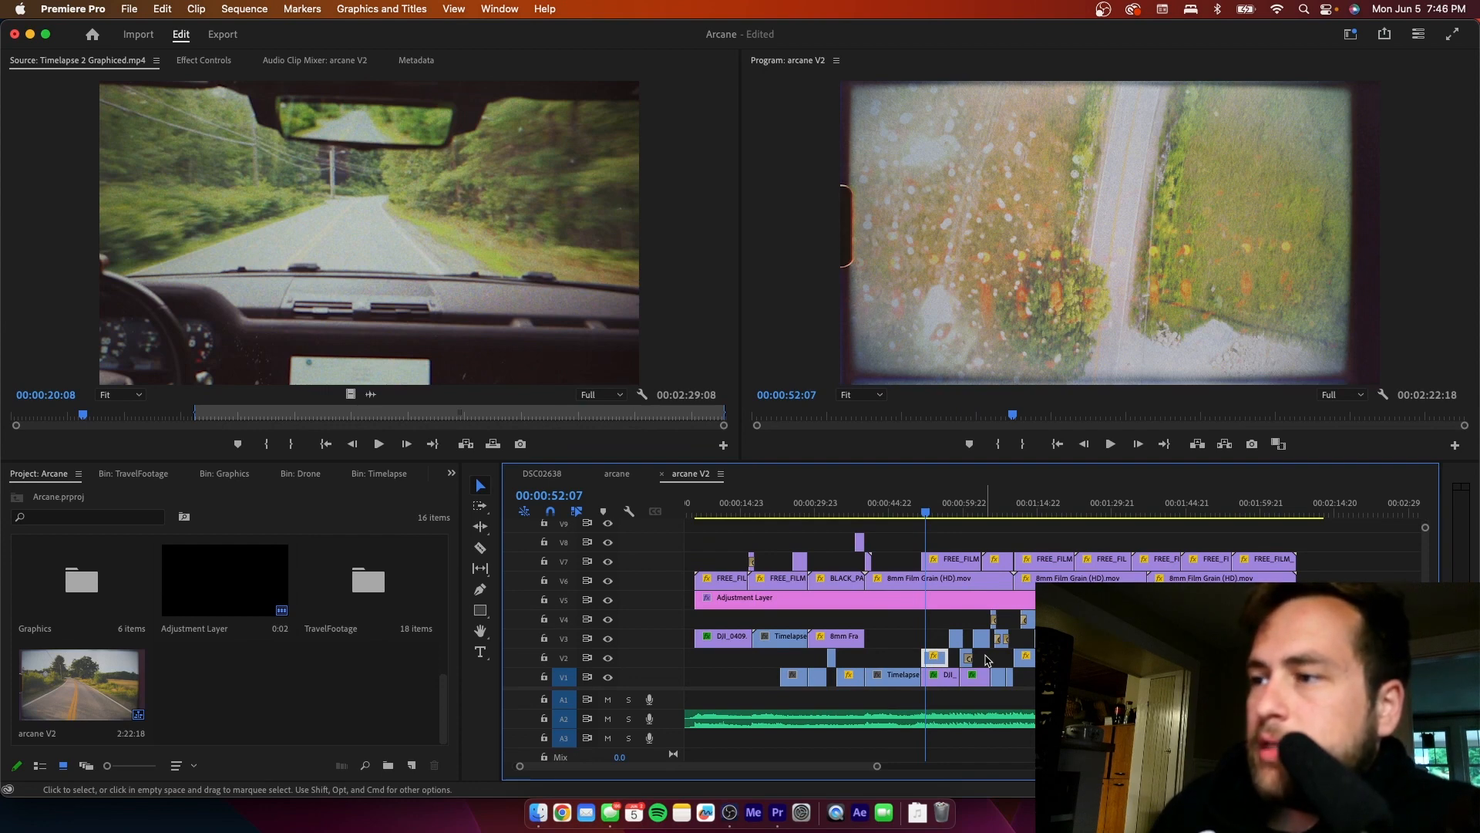
{"action": "key", "text": "Delete"}
- Check the V3 clip at 00:00:58:12, then delete the V2 clip overlapping the white house shot at 00:01:00:12
{"action": "left_click", "coordinate": [957, 511]}
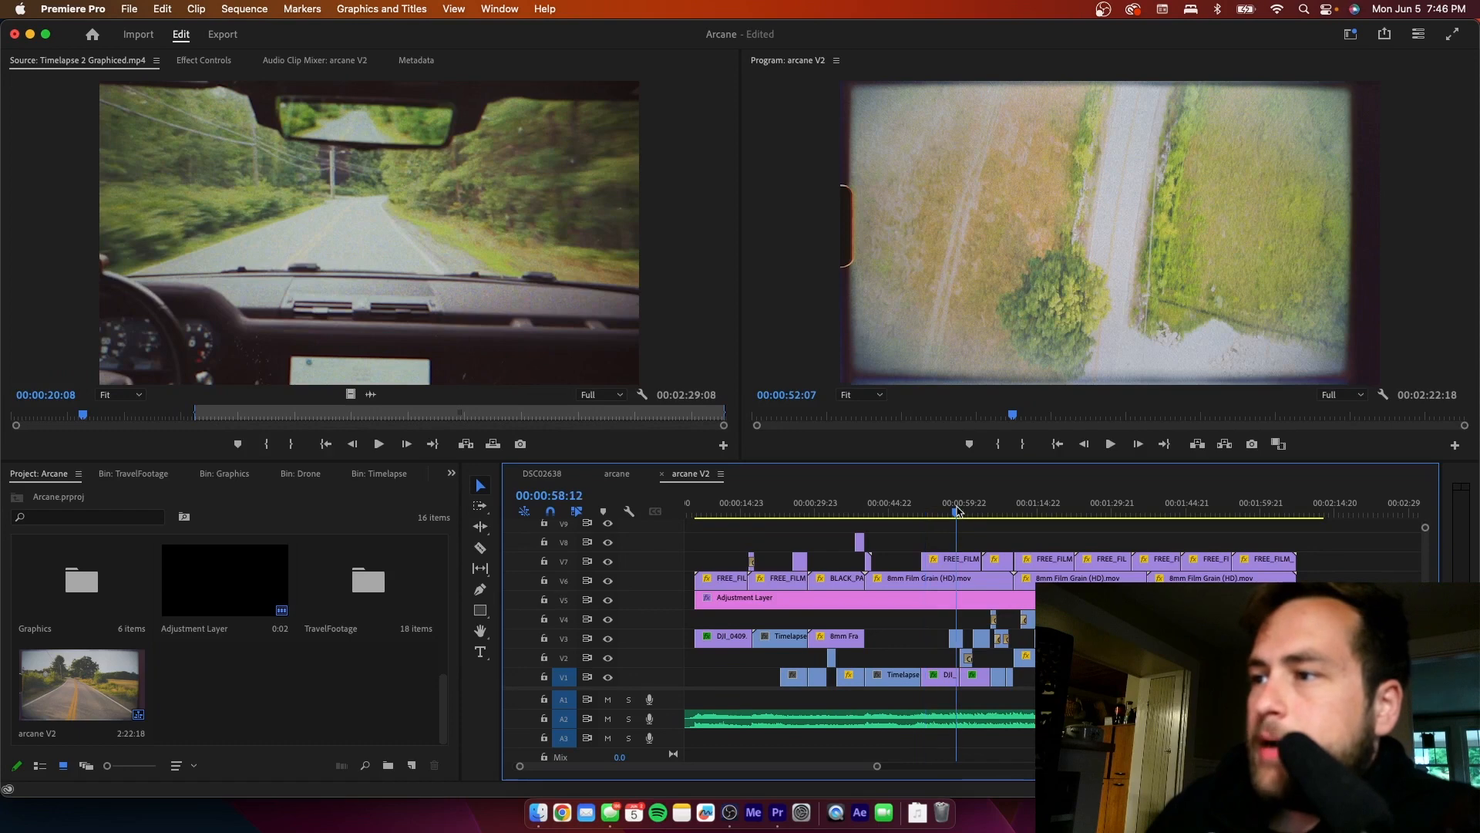
{"action": "left_click", "coordinate": [956, 638]}
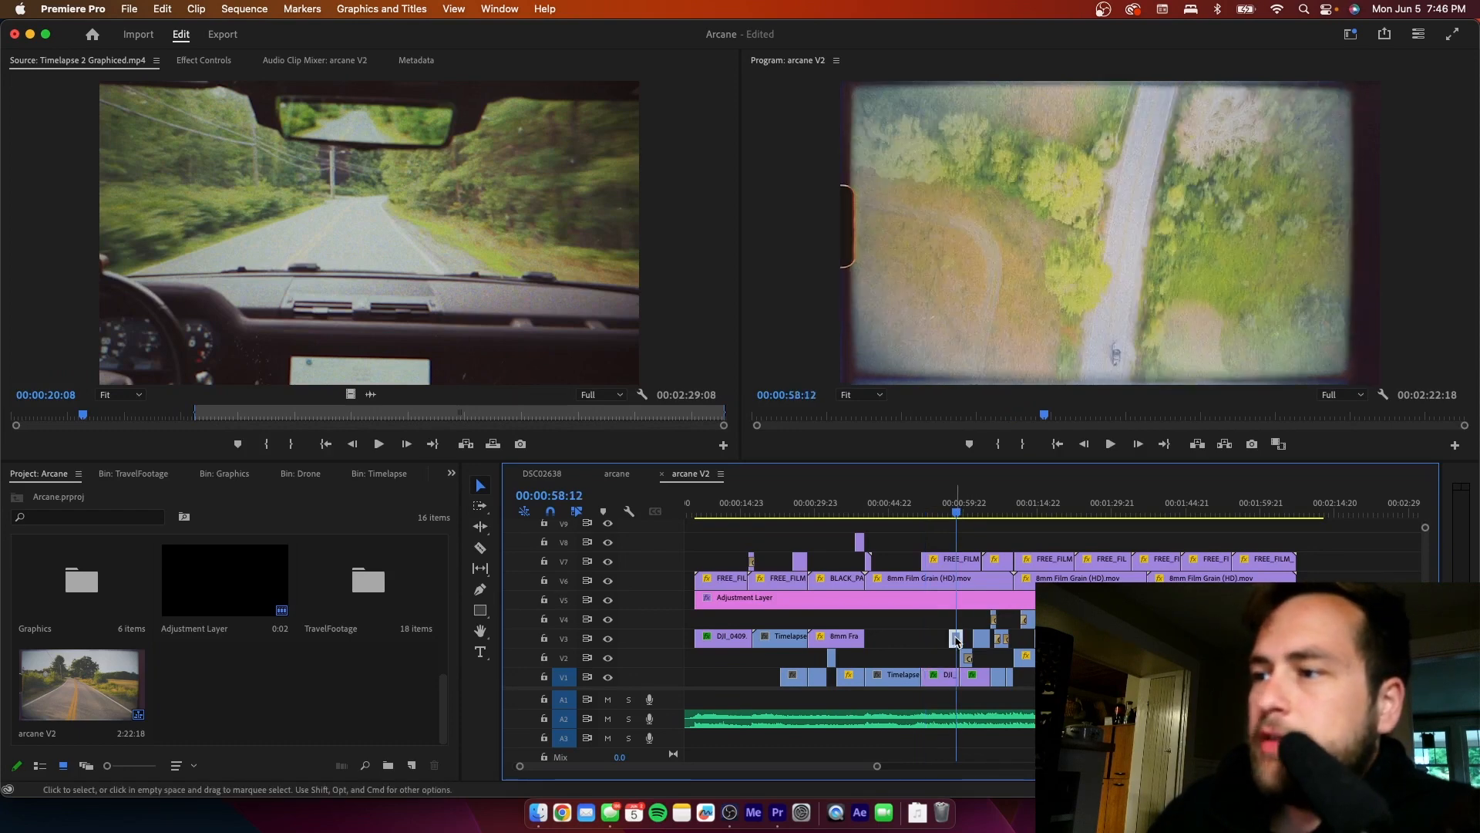
{"action": "left_click", "coordinate": [967, 512]}
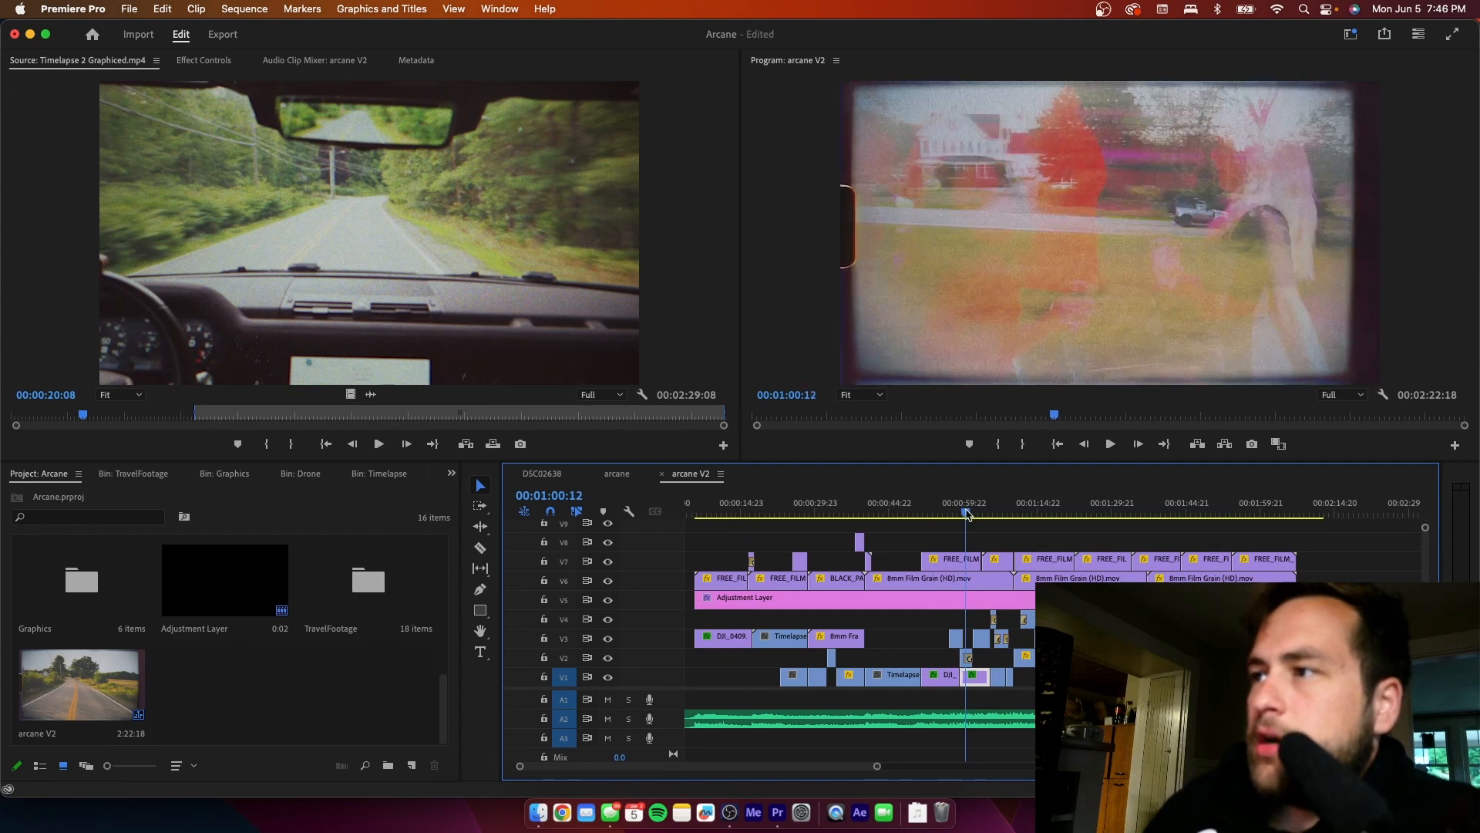
{"action": "left_click", "coordinate": [969, 654]}
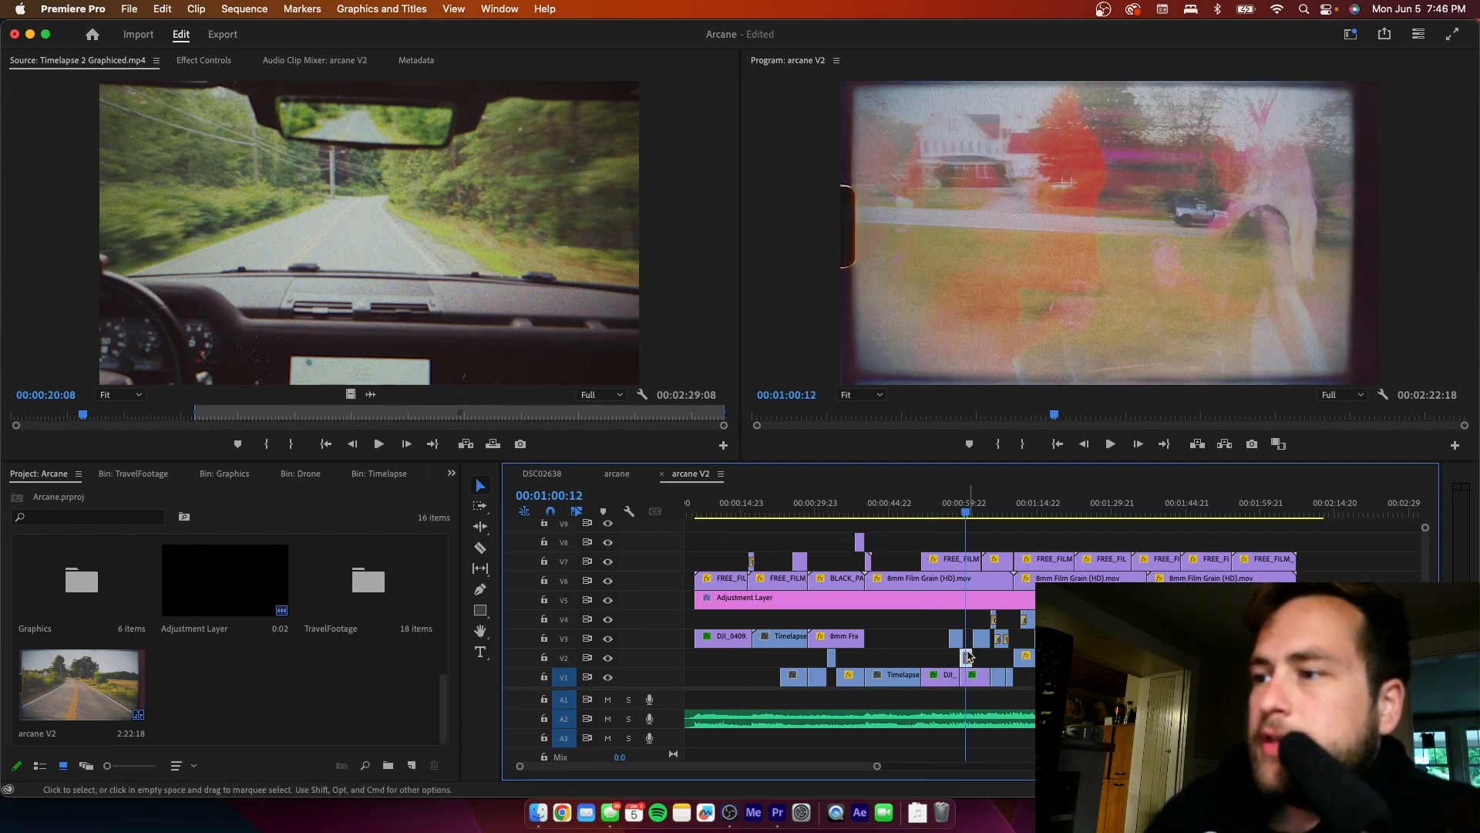
{"action": "key", "text": "Delete"}
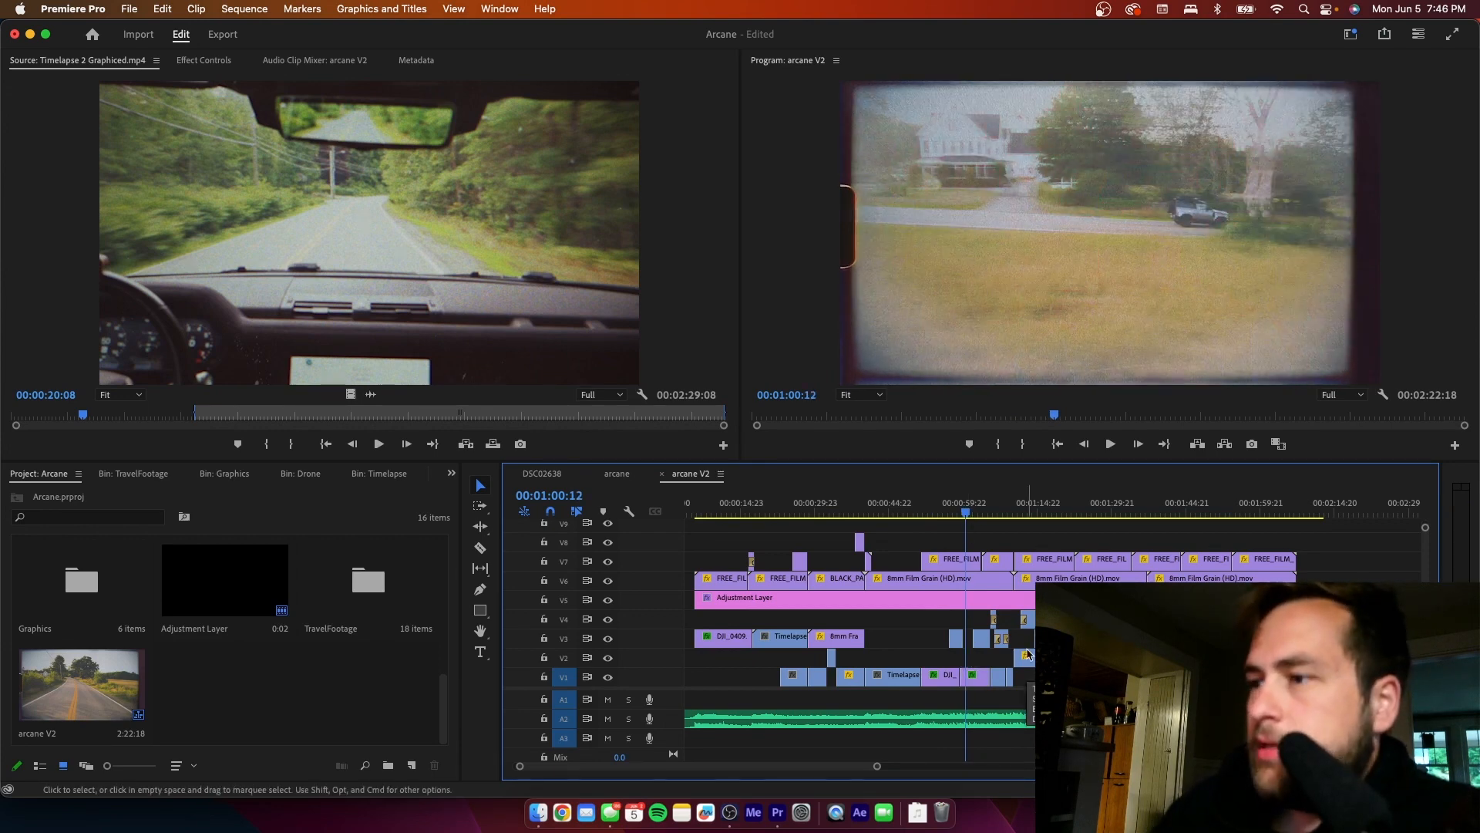
- Toggle the V3 output off and on around 00:00:58:16, then hide V1 to isolate the overlay clip
{"action": "left_click", "coordinate": [608, 639]}
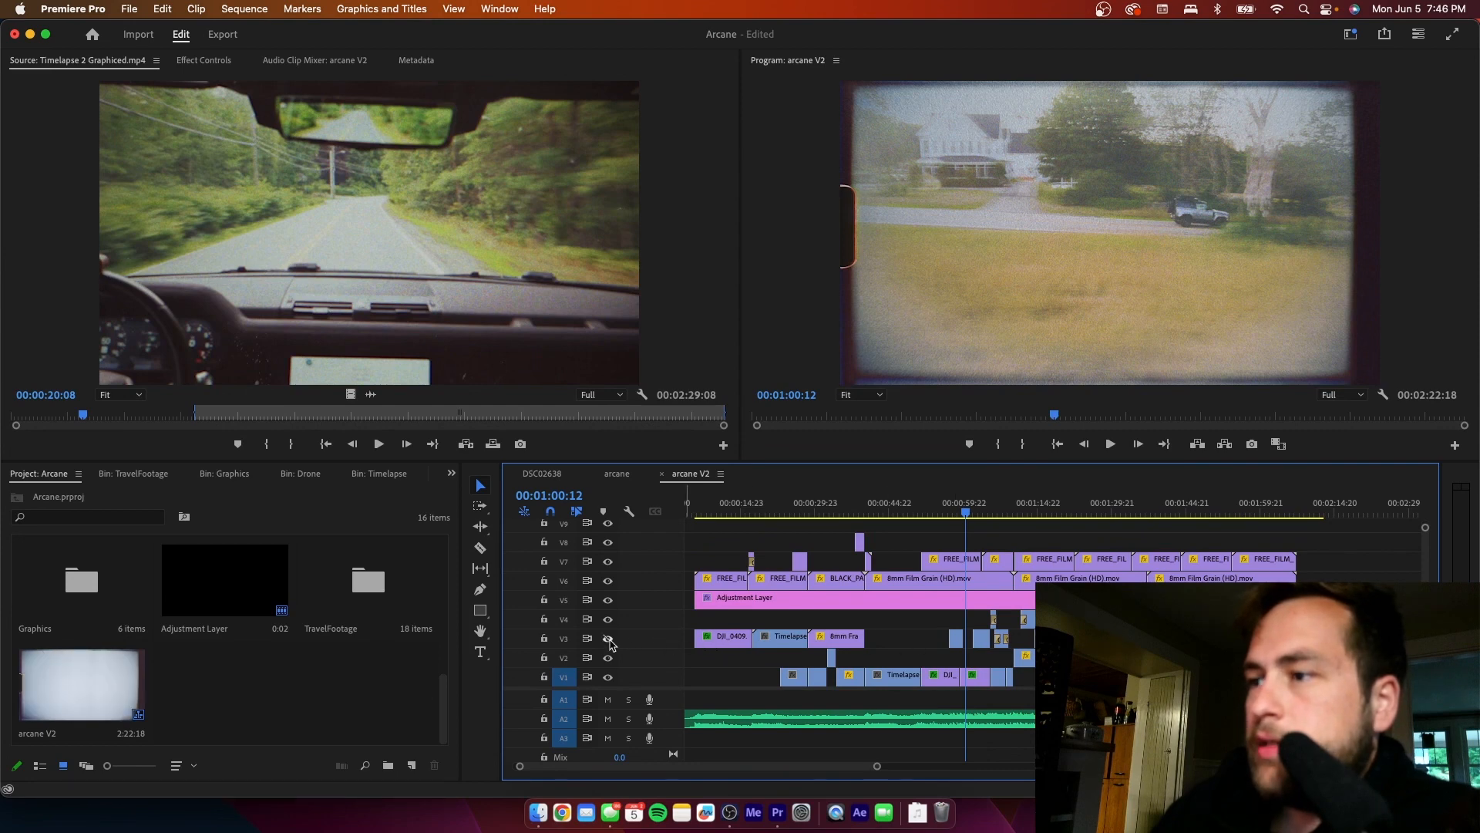
{"action": "left_click_drag", "start_coordinate": [964, 529], "coordinate": [958, 529]}
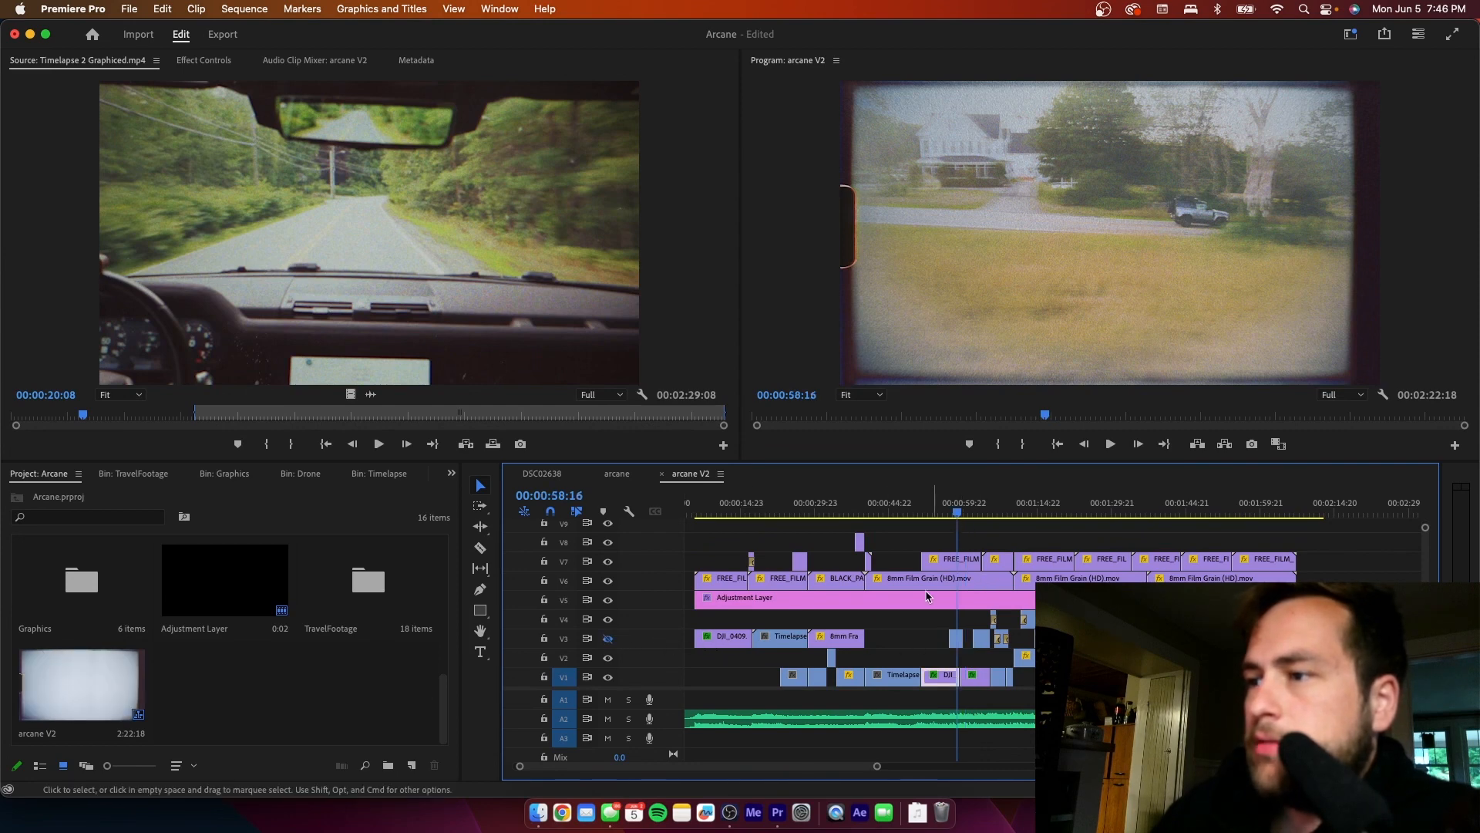
{"action": "left_click", "coordinate": [608, 638]}
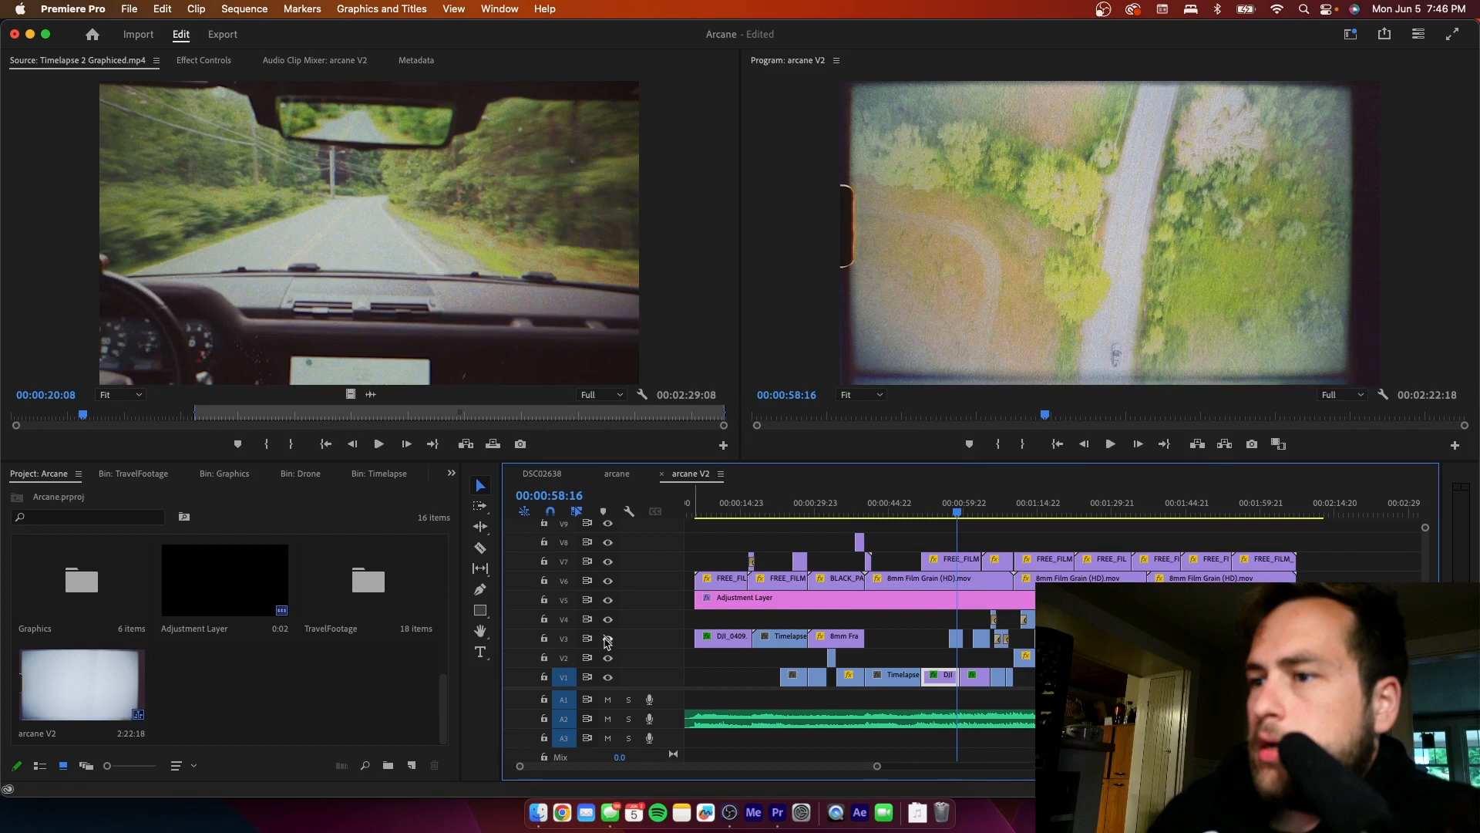
{"action": "left_click", "coordinate": [608, 678]}
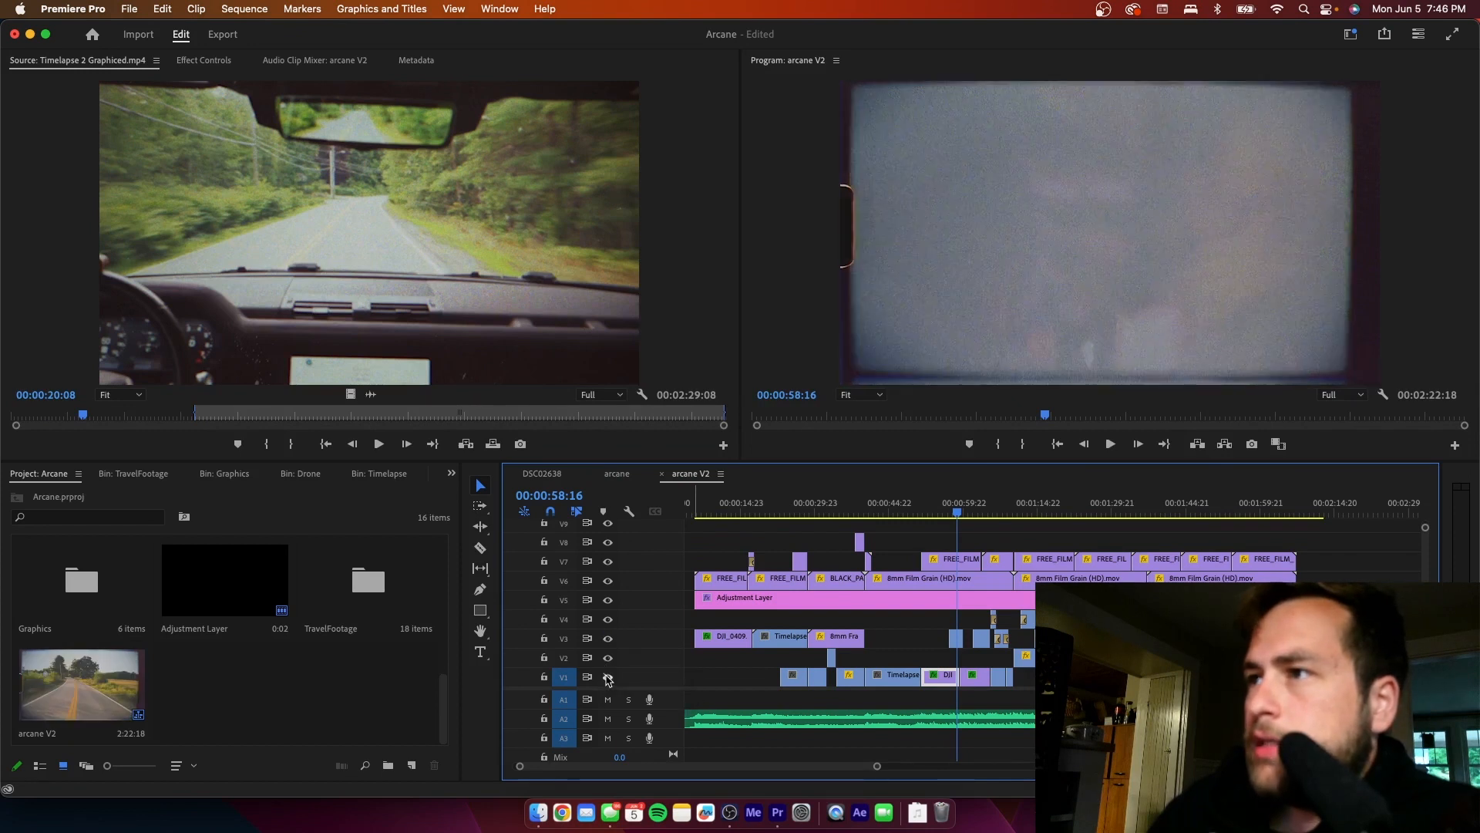
- Check the V3 overlay at 00:00:58:16 with its track output toggled, delete that clip and show V1 again
{"action": "left_click", "coordinate": [956, 638]}
{"action": "scroll", "coordinate": [877, 768], "scroll_direction": "up", "scroll_amount": 6}
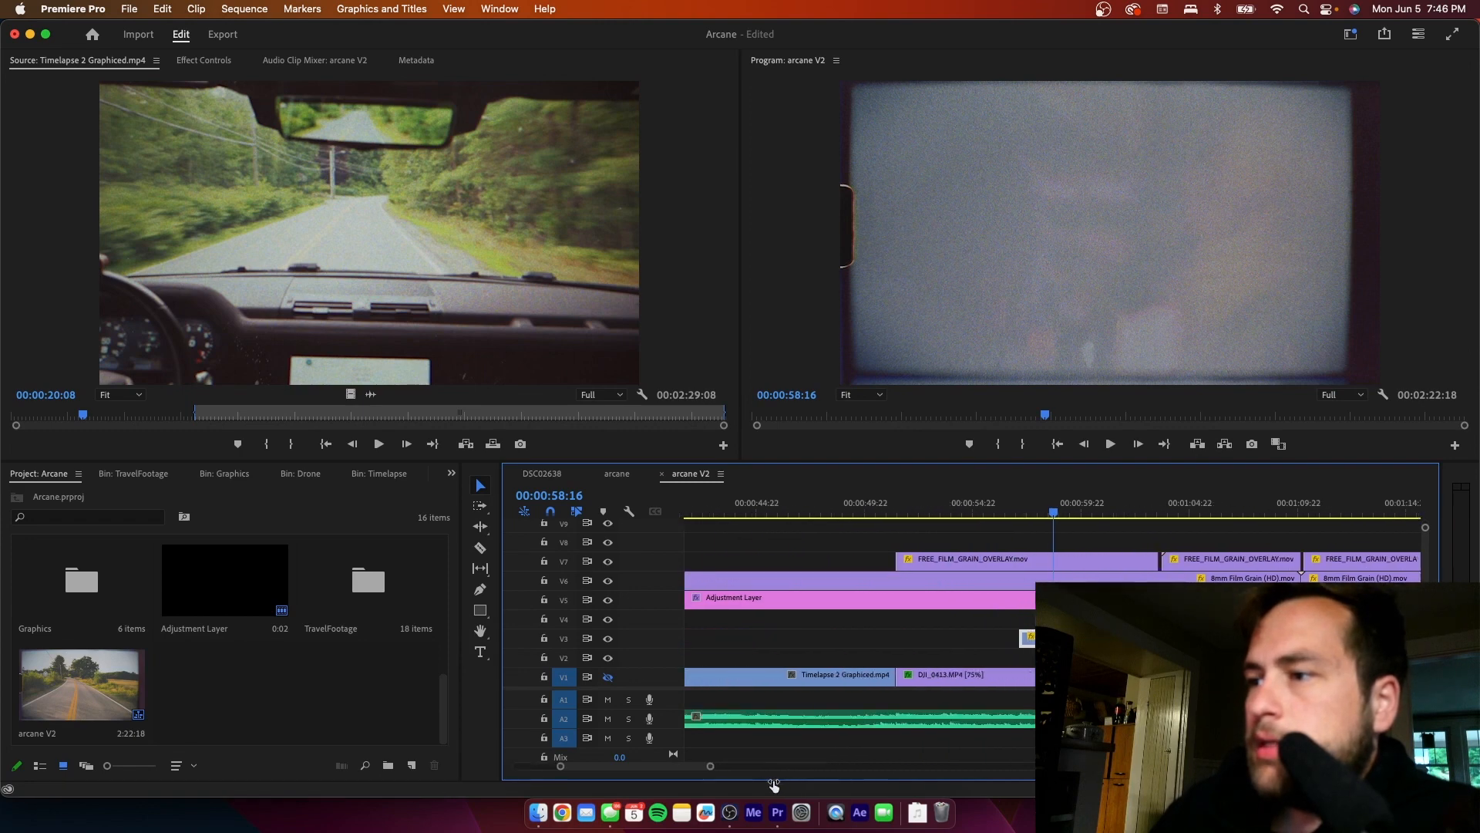
{"action": "left_click", "coordinate": [608, 638]}
{"action": "left_click", "coordinate": [609, 640]}
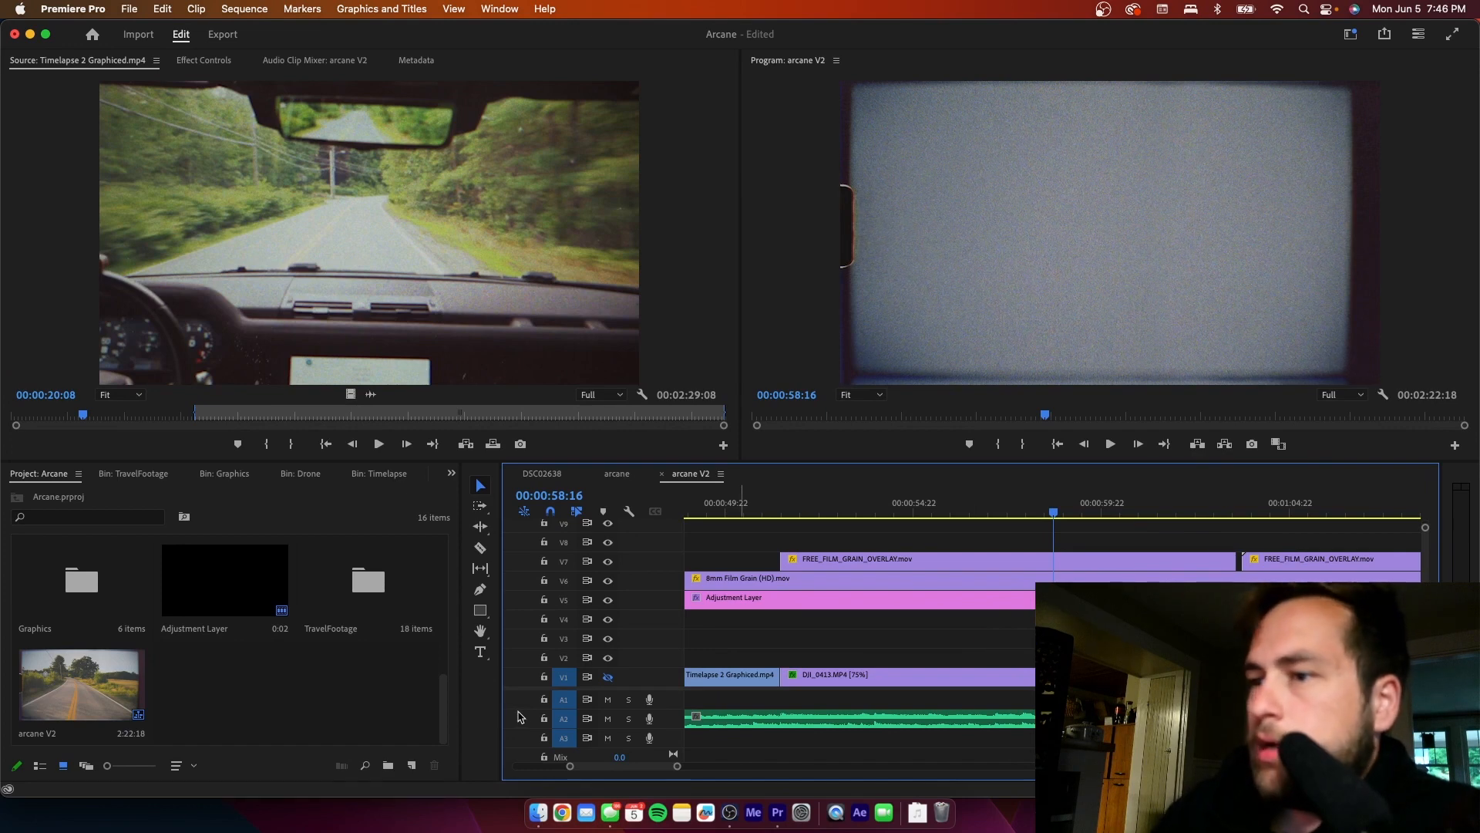
{"action": "left_click", "coordinate": [608, 676]}
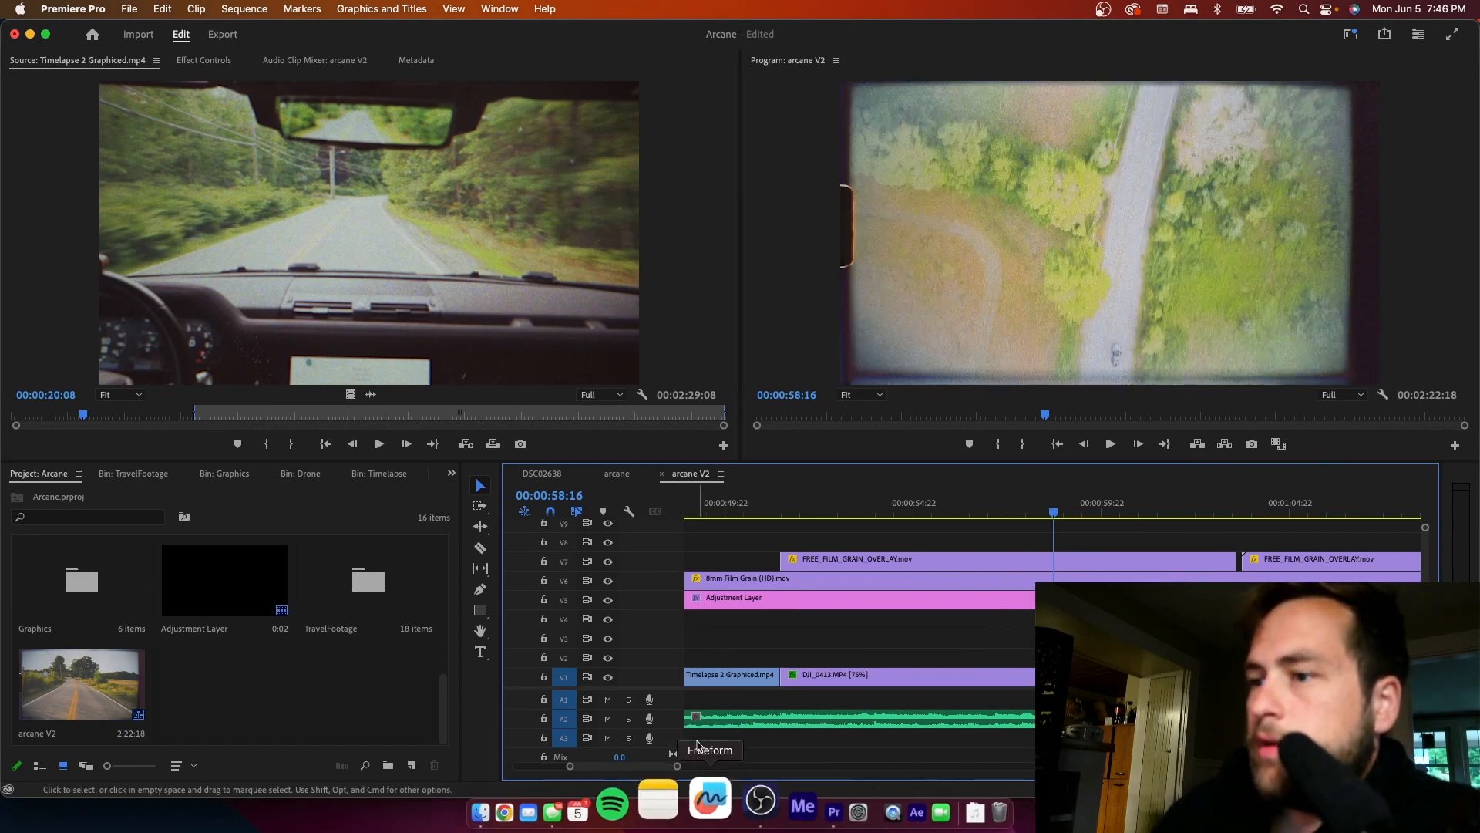
- Delete the footage clip overlapping the sunset roadside shot at 00:01:07:12
{"action": "left_click_drag", "start_coordinate": [676, 767], "coordinate": [771, 767]}
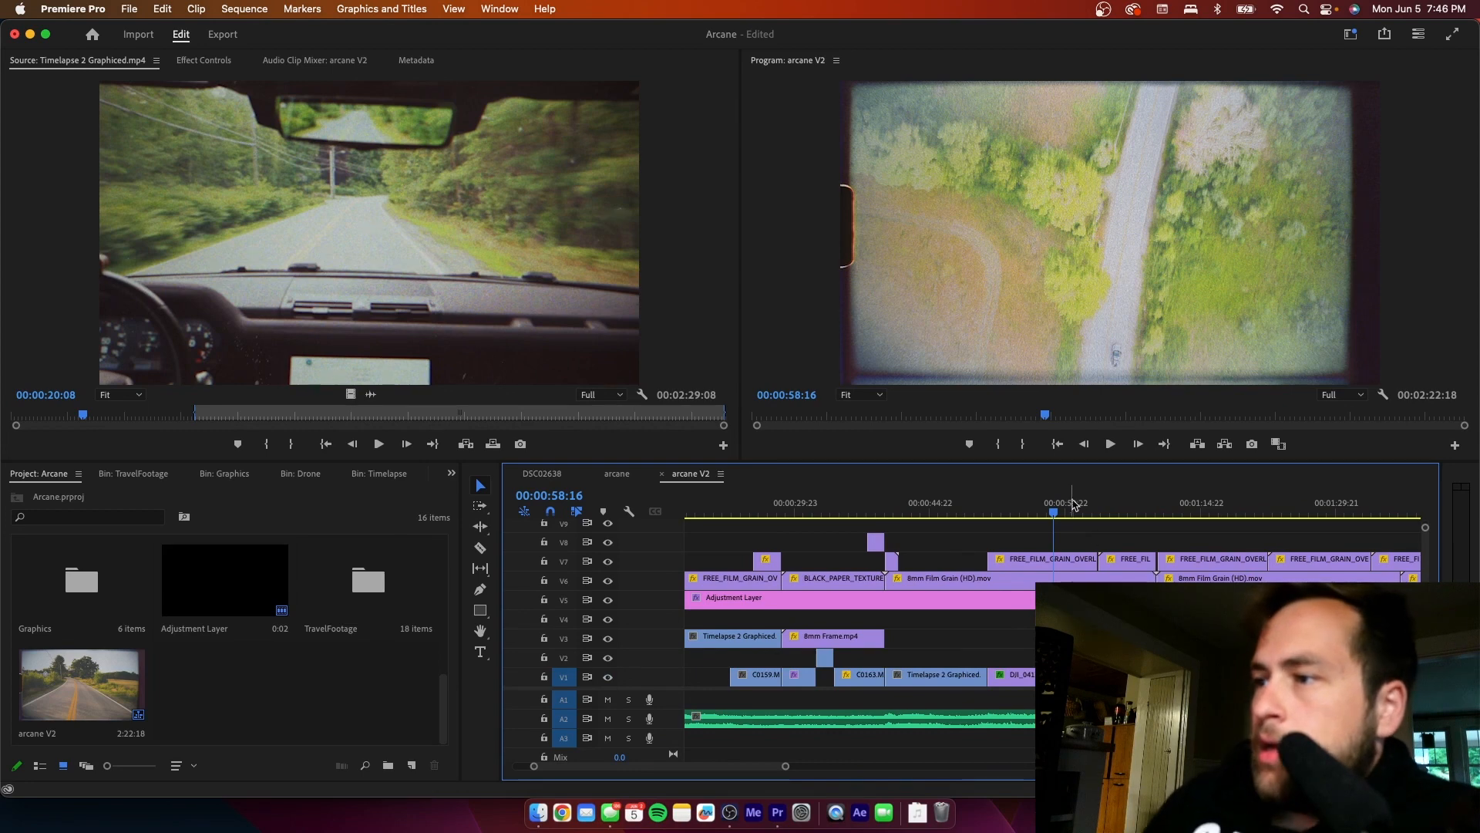
{"action": "left_click", "coordinate": [1102, 507]}
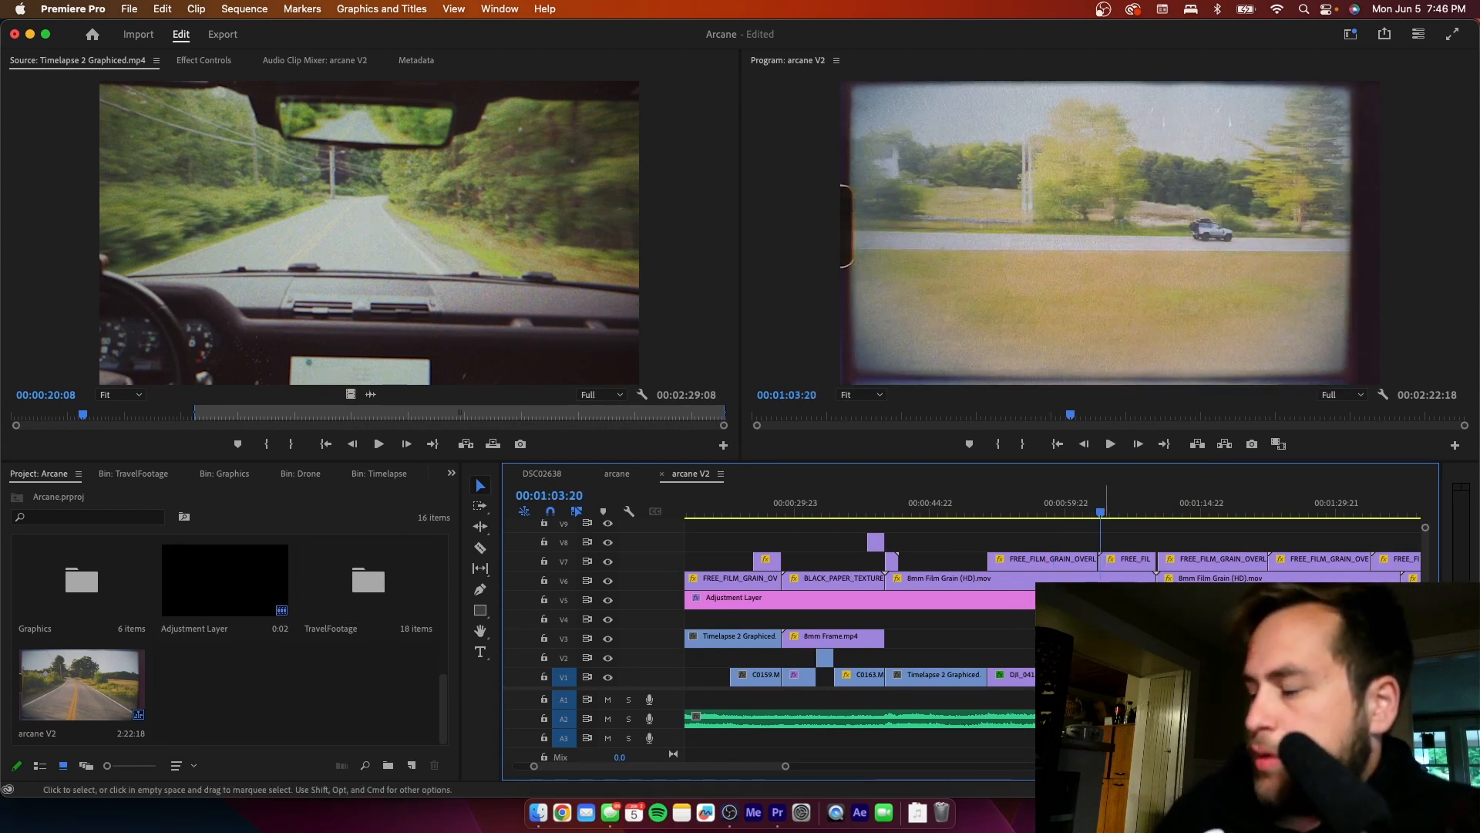
{"action": "left_click", "coordinate": [1119, 511]}
{"action": "left_click", "coordinate": [1121, 510]}
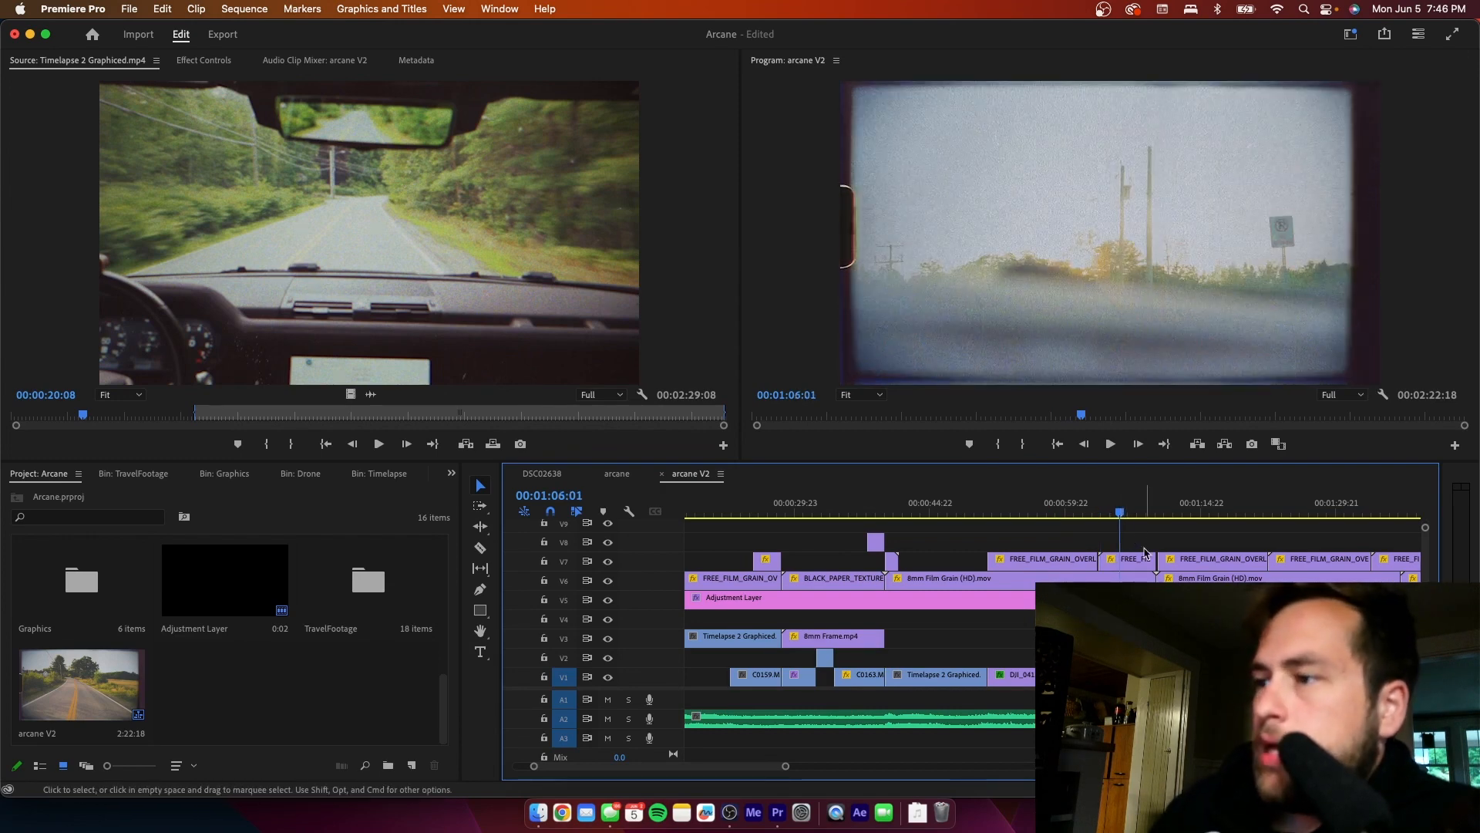
{"action": "left_click", "coordinate": [1133, 510]}
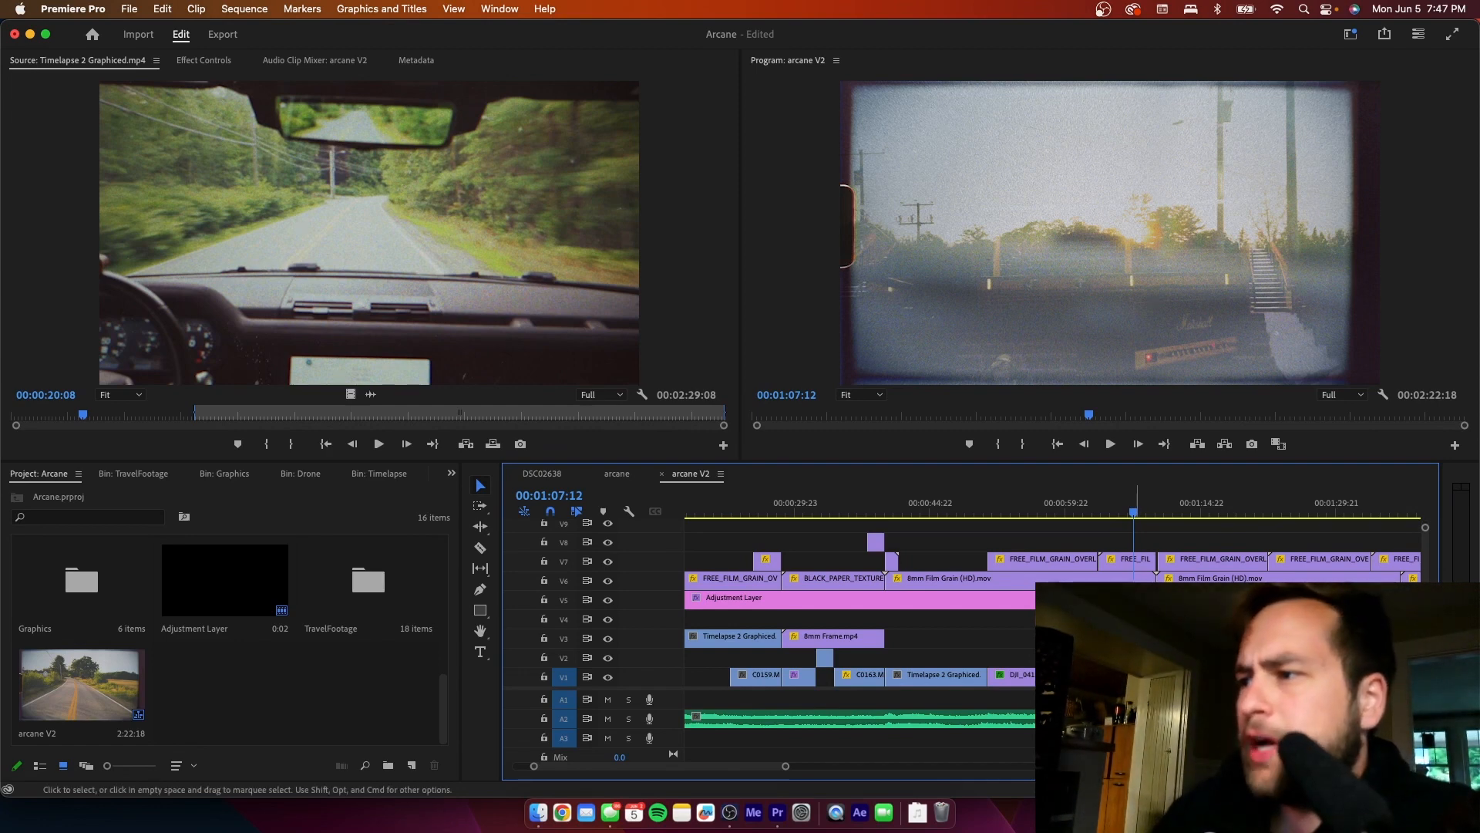
{"action": "key", "text": "Delete"}
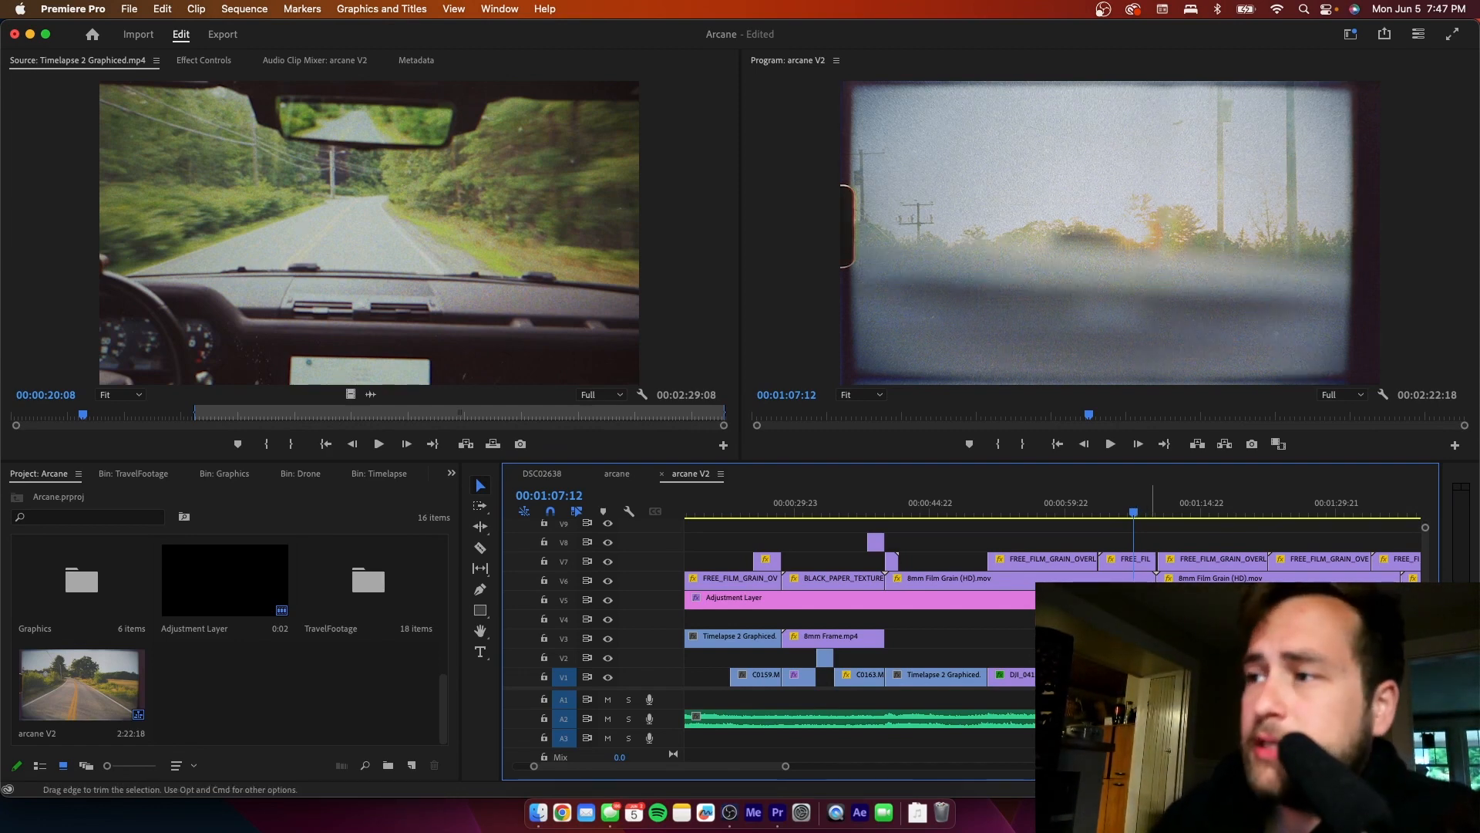
- Delete the footage clip overlapping the passenger profile shot at 00:01:13:07
{"action": "left_click", "coordinate": [1185, 512]}
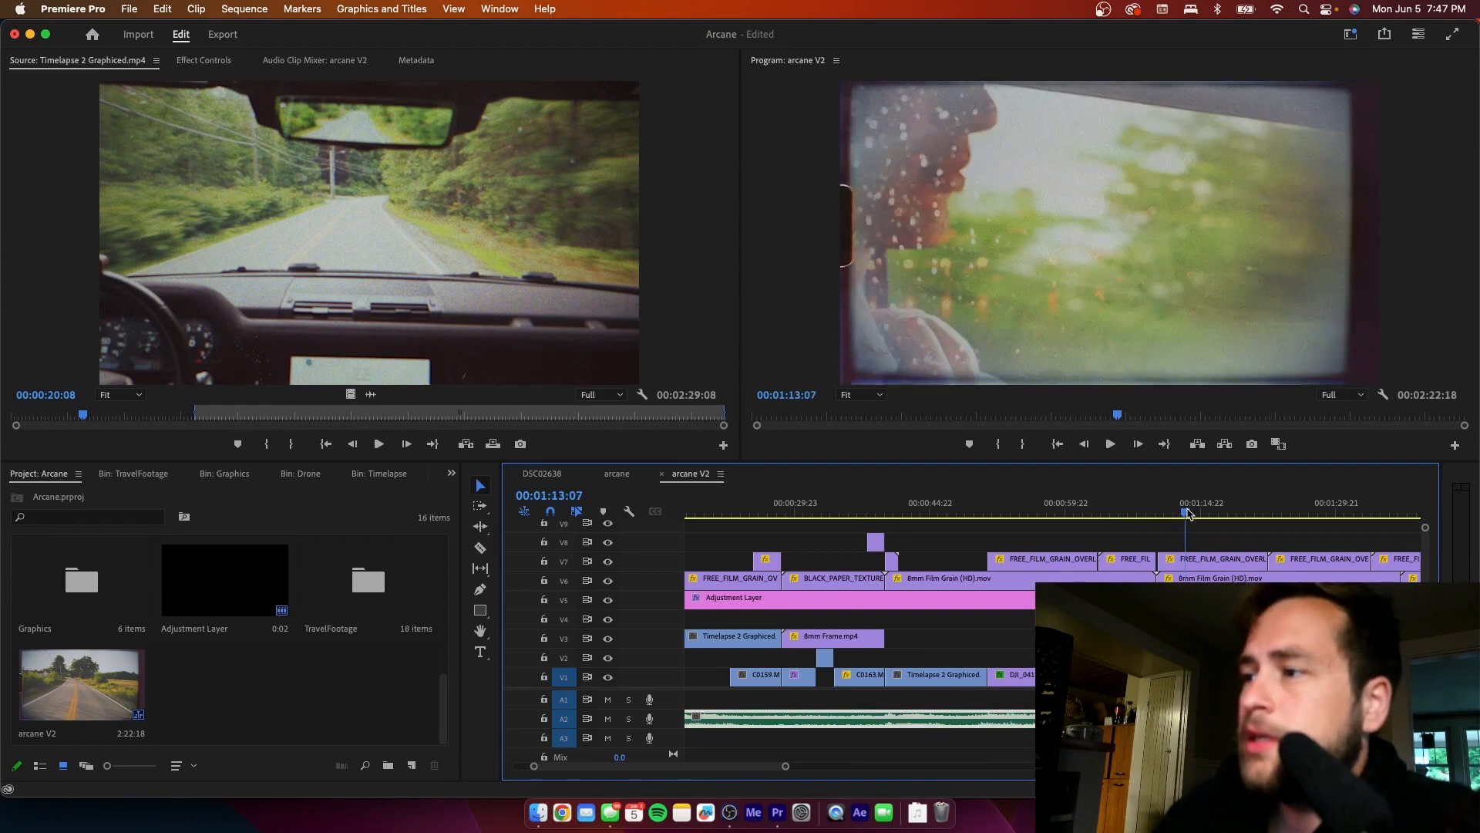
{"action": "left_click", "coordinate": [1196, 657]}
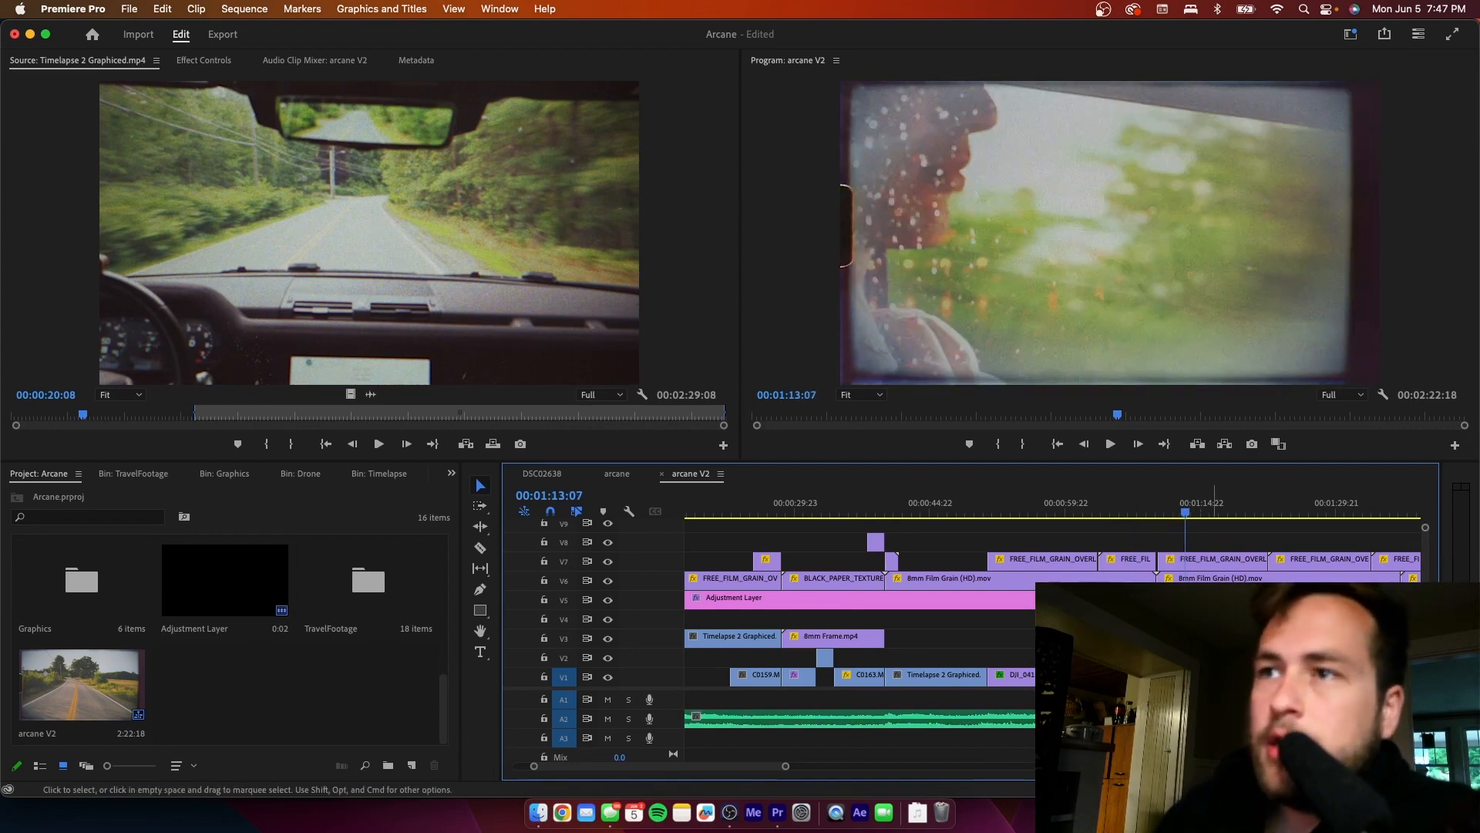
{"action": "key", "text": "Delete"}
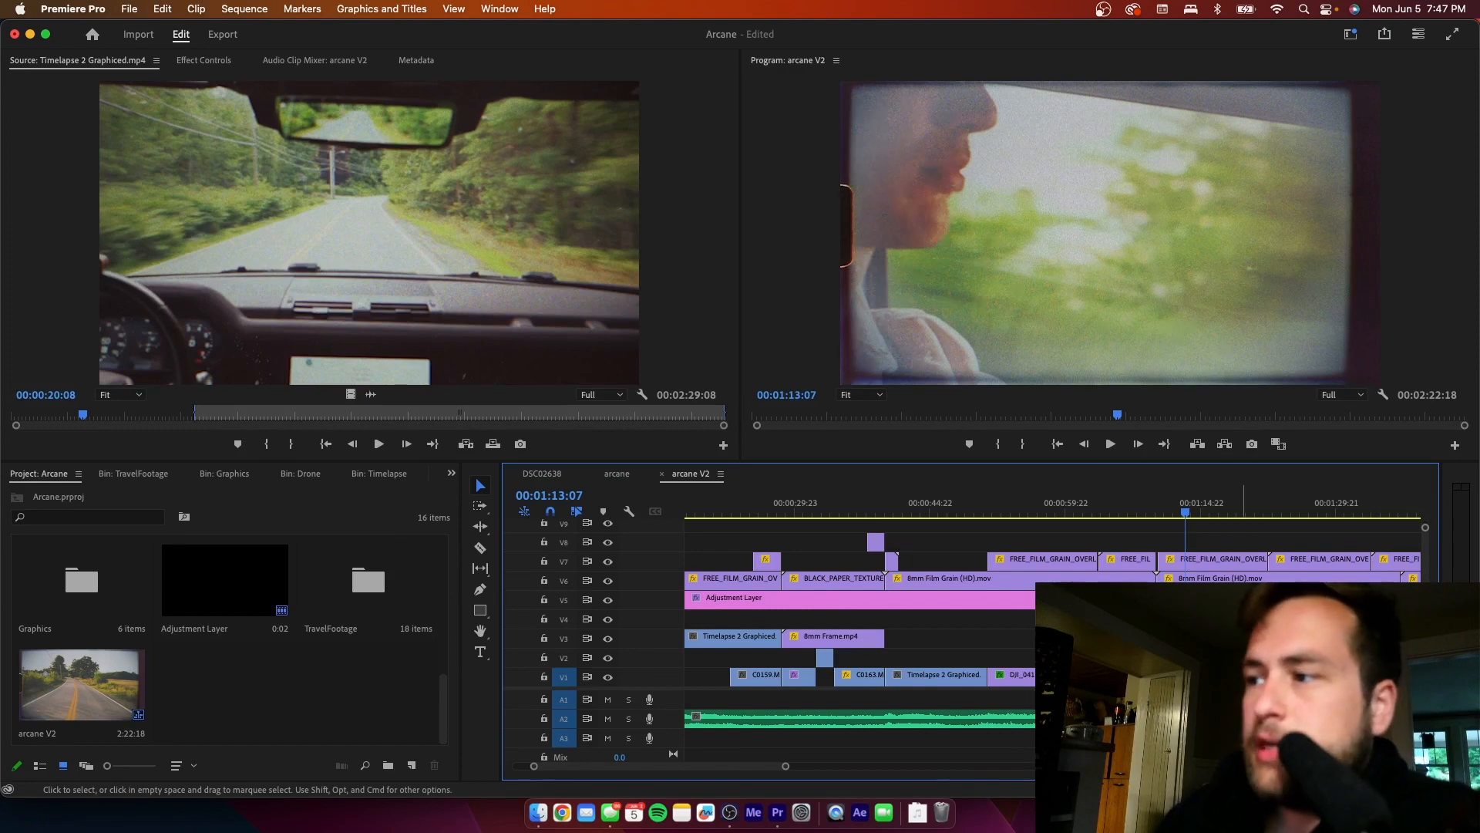
- Check the remaining shots between 00:01:16:21 and 00:01:42:15 for overlapping footage layers
{"action": "left_click", "coordinate": [1219, 512]}
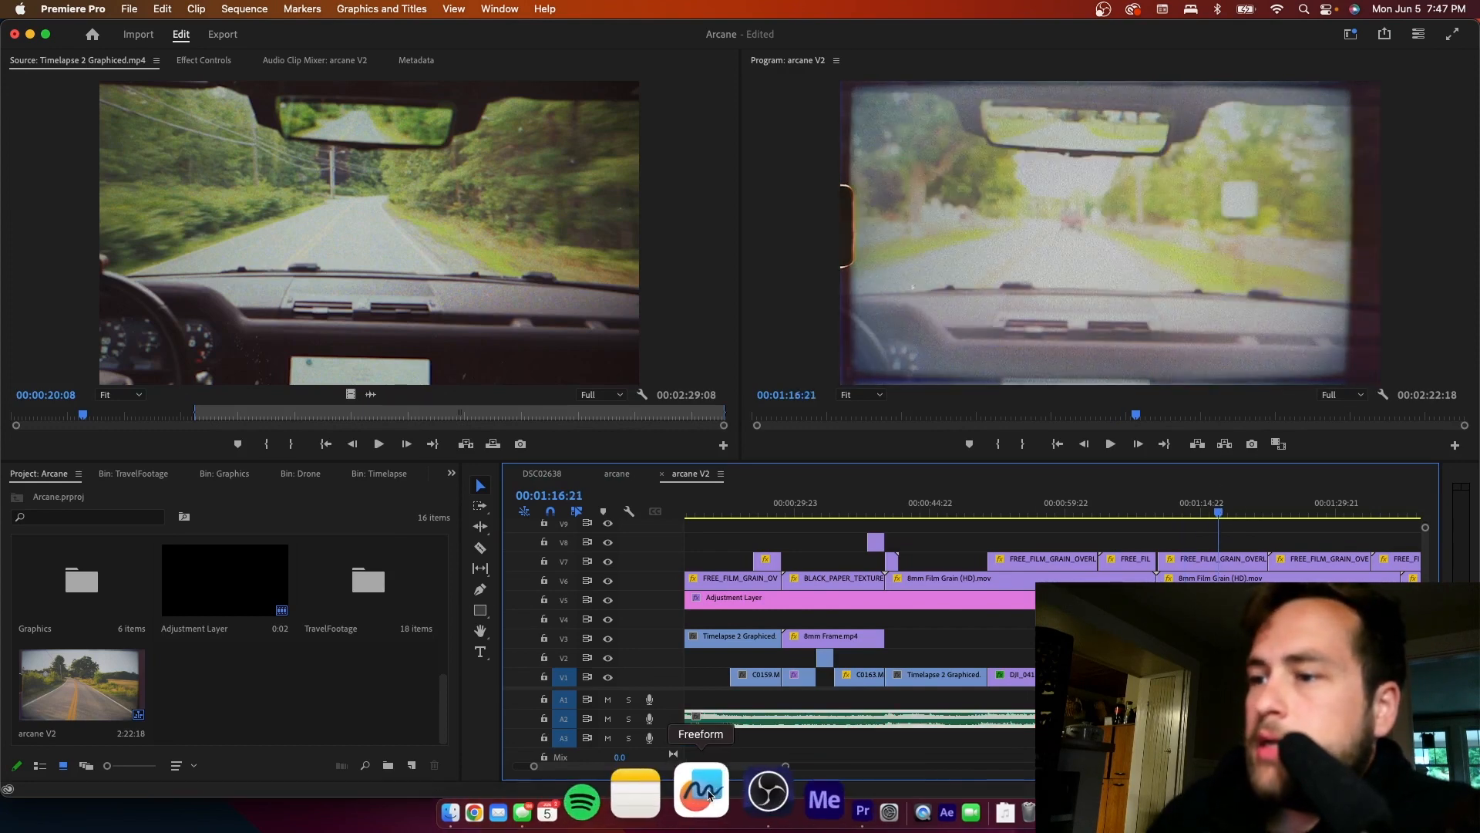
{"action": "left_click_drag", "start_coordinate": [678, 769], "coordinate": [728, 769]}
{"action": "left_click", "coordinate": [816, 511]}
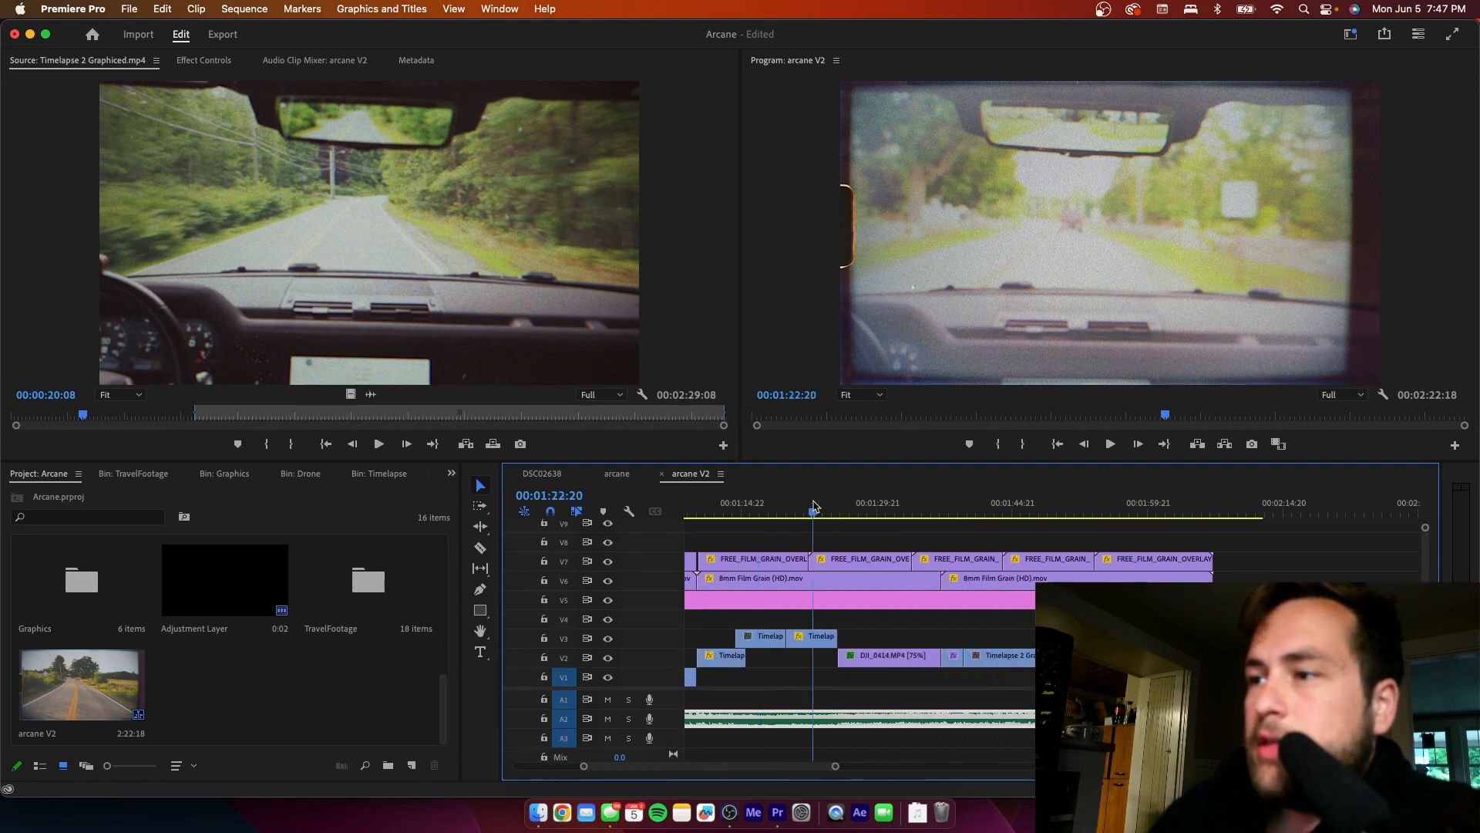
{"action": "left_click", "coordinate": [859, 512]}
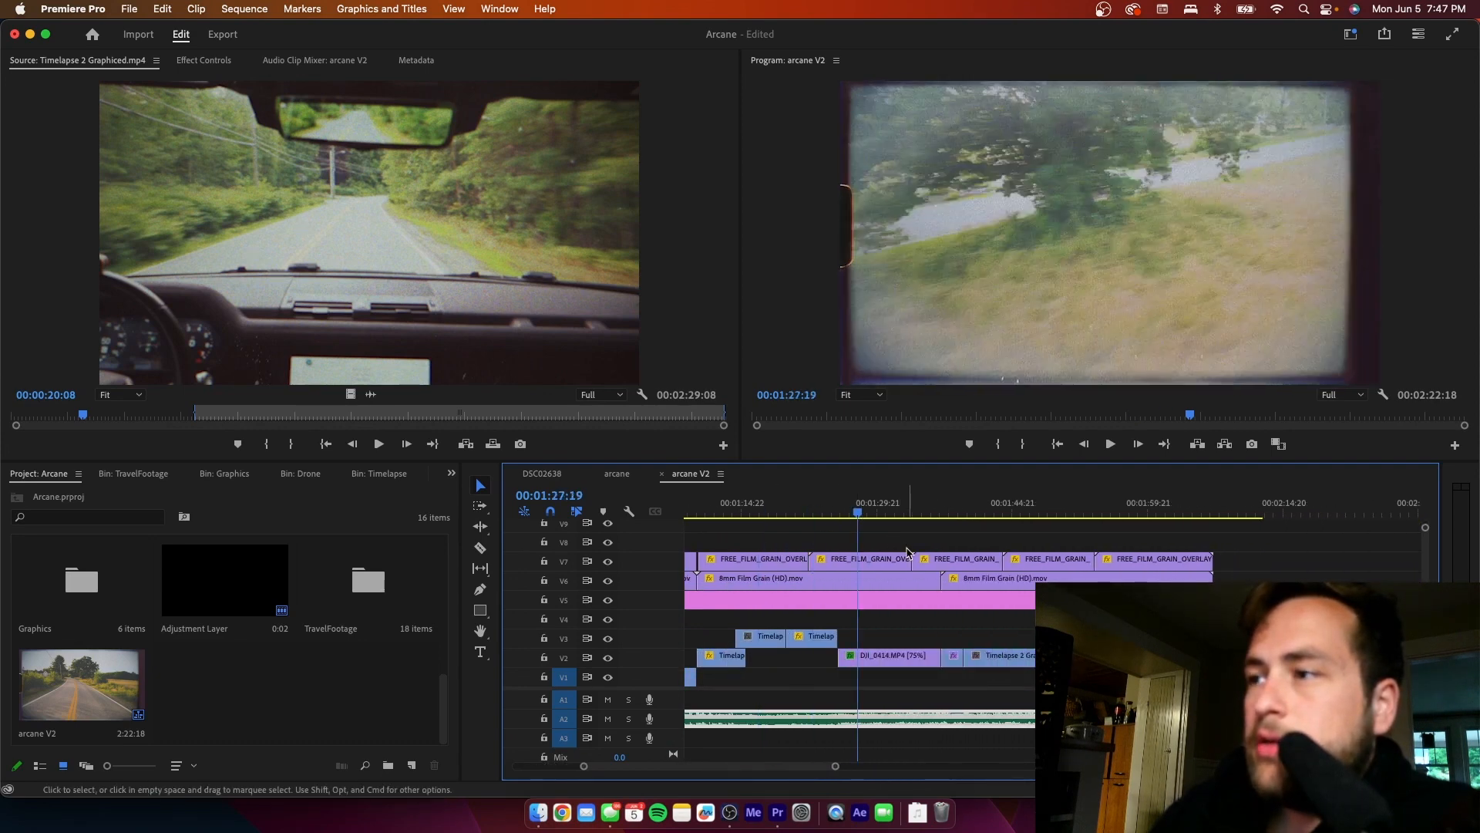
{"action": "left_click", "coordinate": [942, 511]}
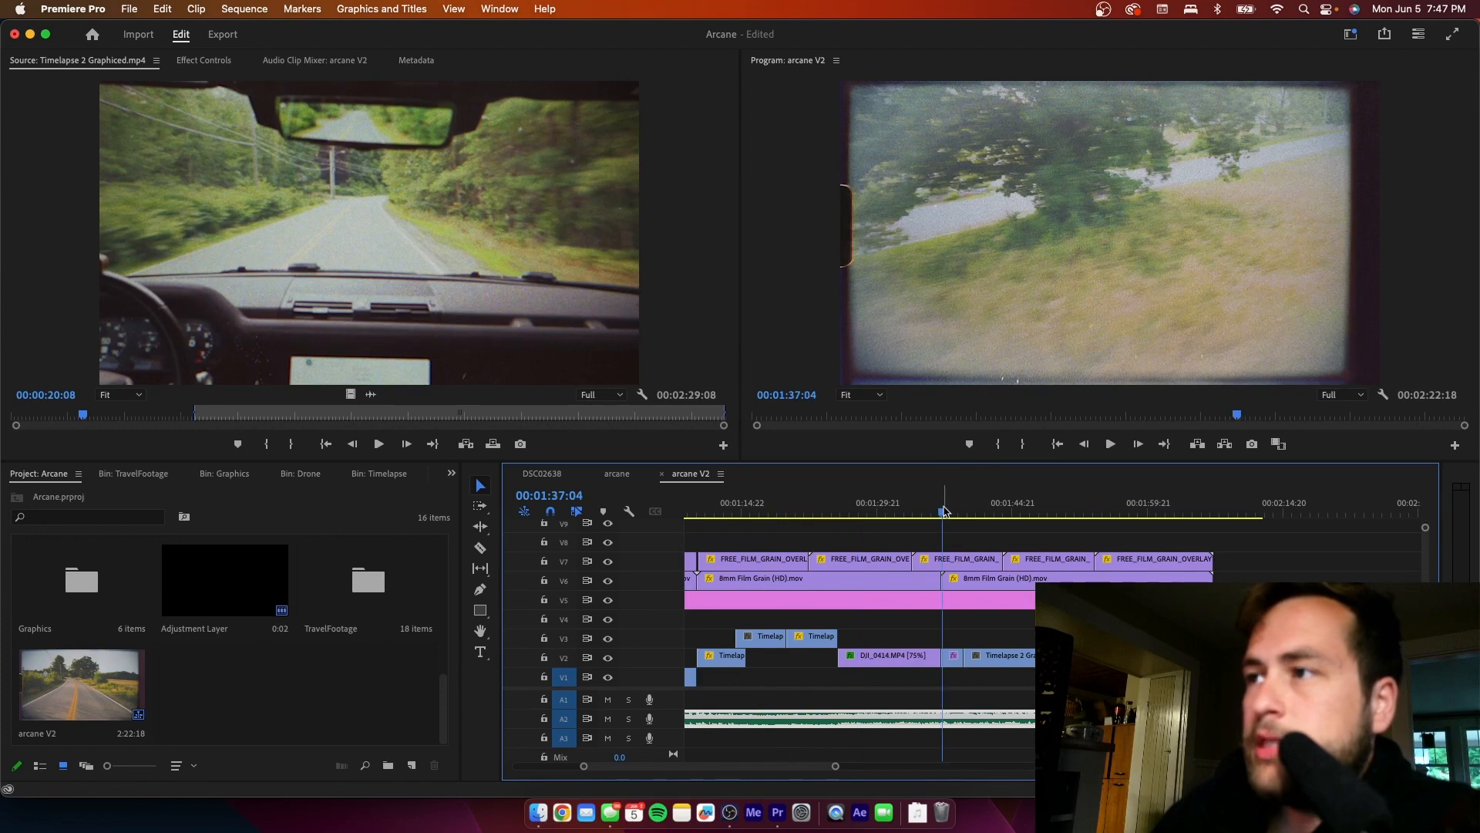
{"action": "left_click", "coordinate": [993, 511]}
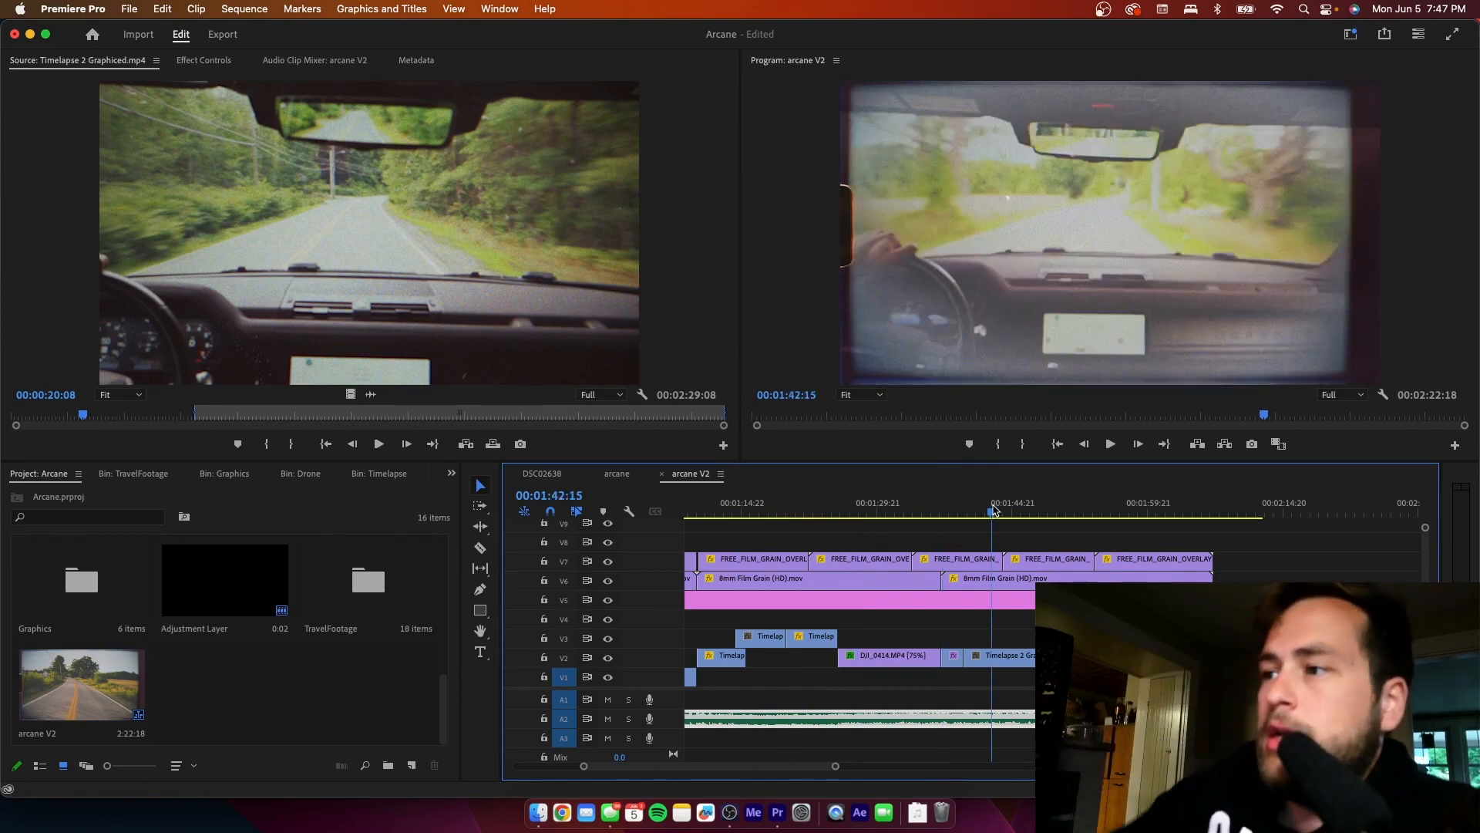
{"action": "left_click_drag", "start_coordinate": [771, 771], "coordinate": [796, 770]}
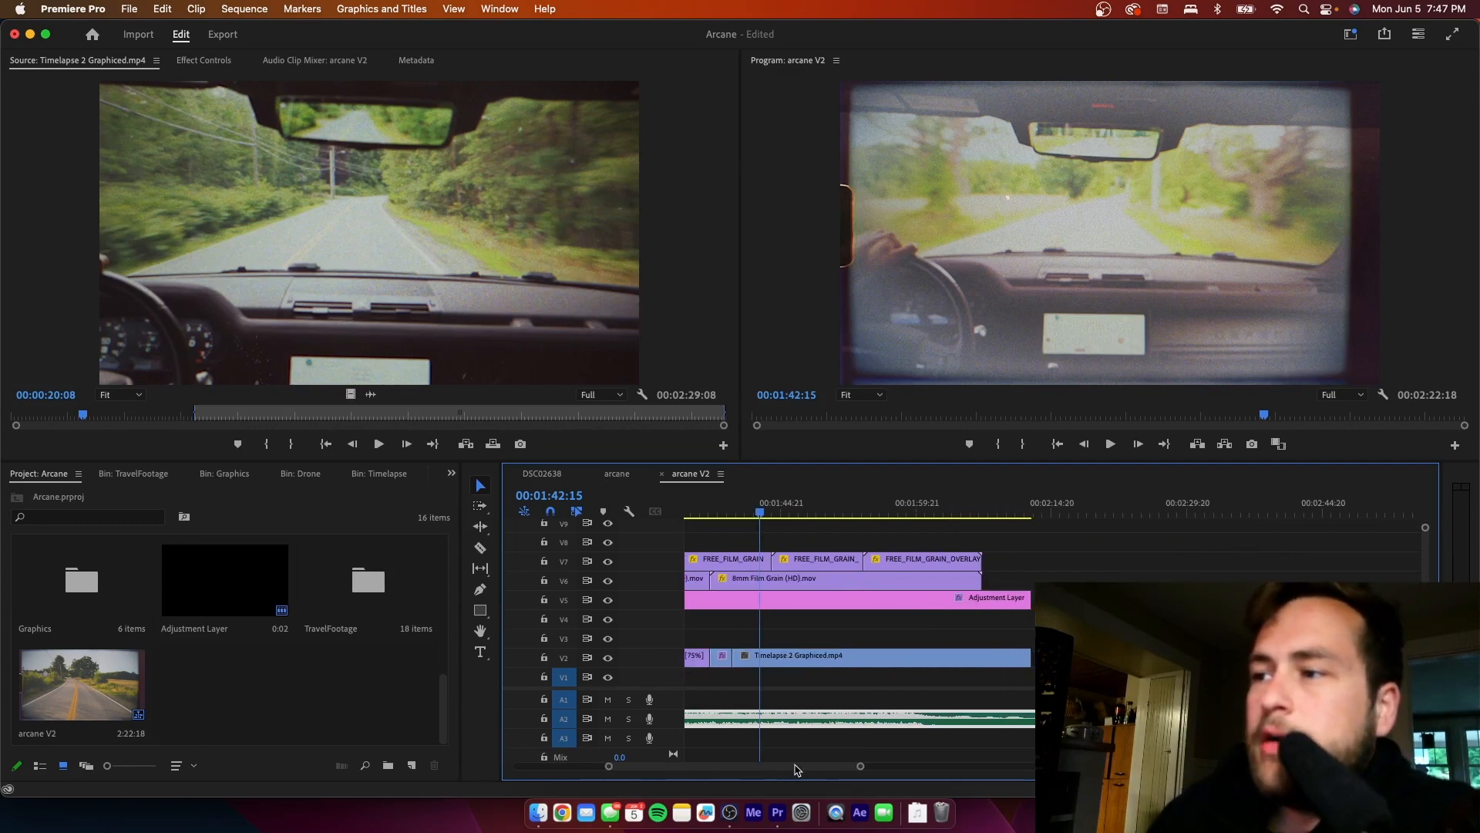
- Duplicate the last 8mm Film Grain clip on V6 and the last FREE_FILM_GRAIN_OVERLAY clip on V7 so both copies start at 00:02:03:12
{"action": "left_click", "coordinate": [953, 506]}
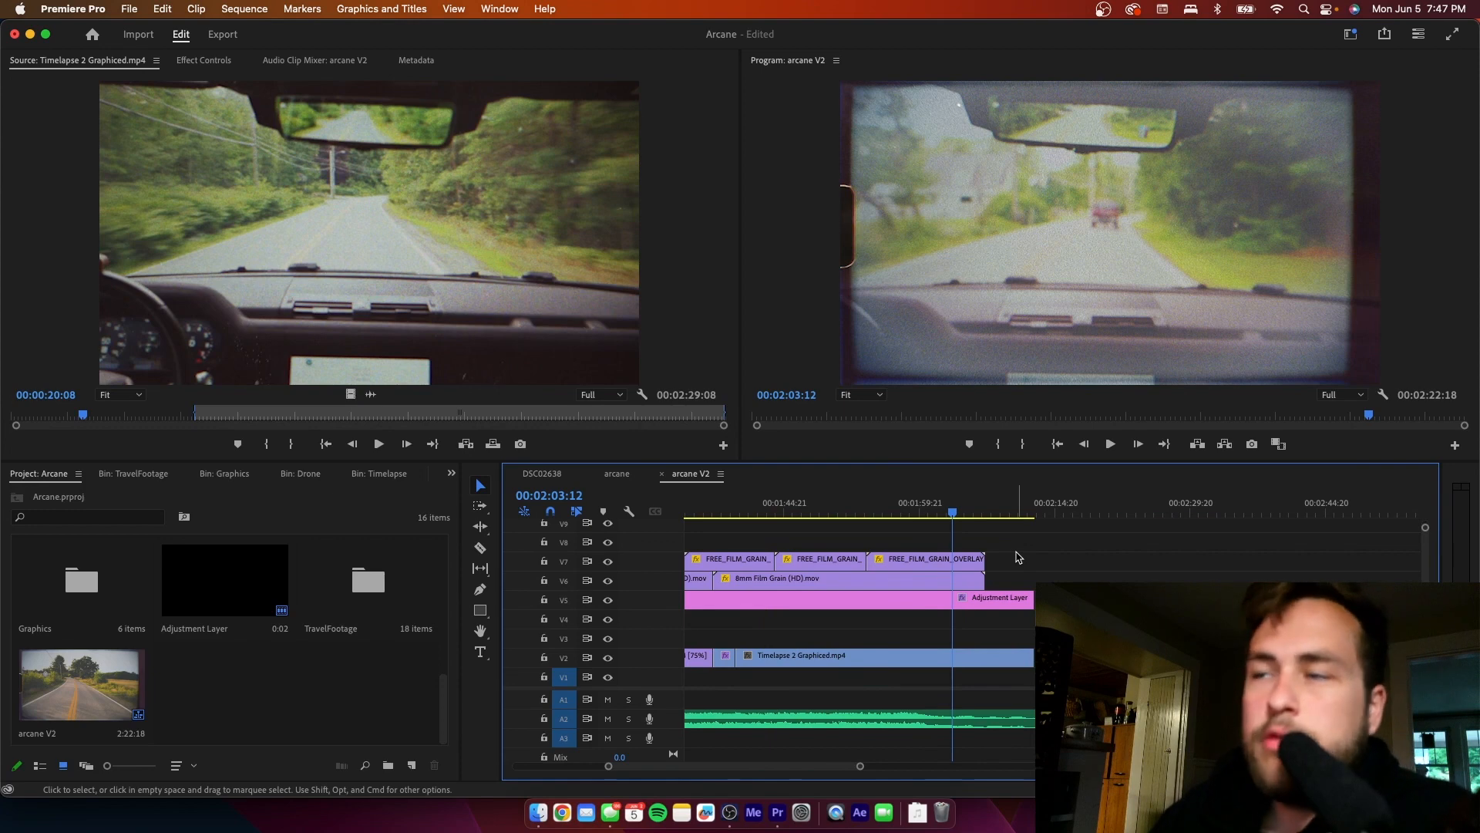
{"action": "left_click", "coordinate": [909, 585]}
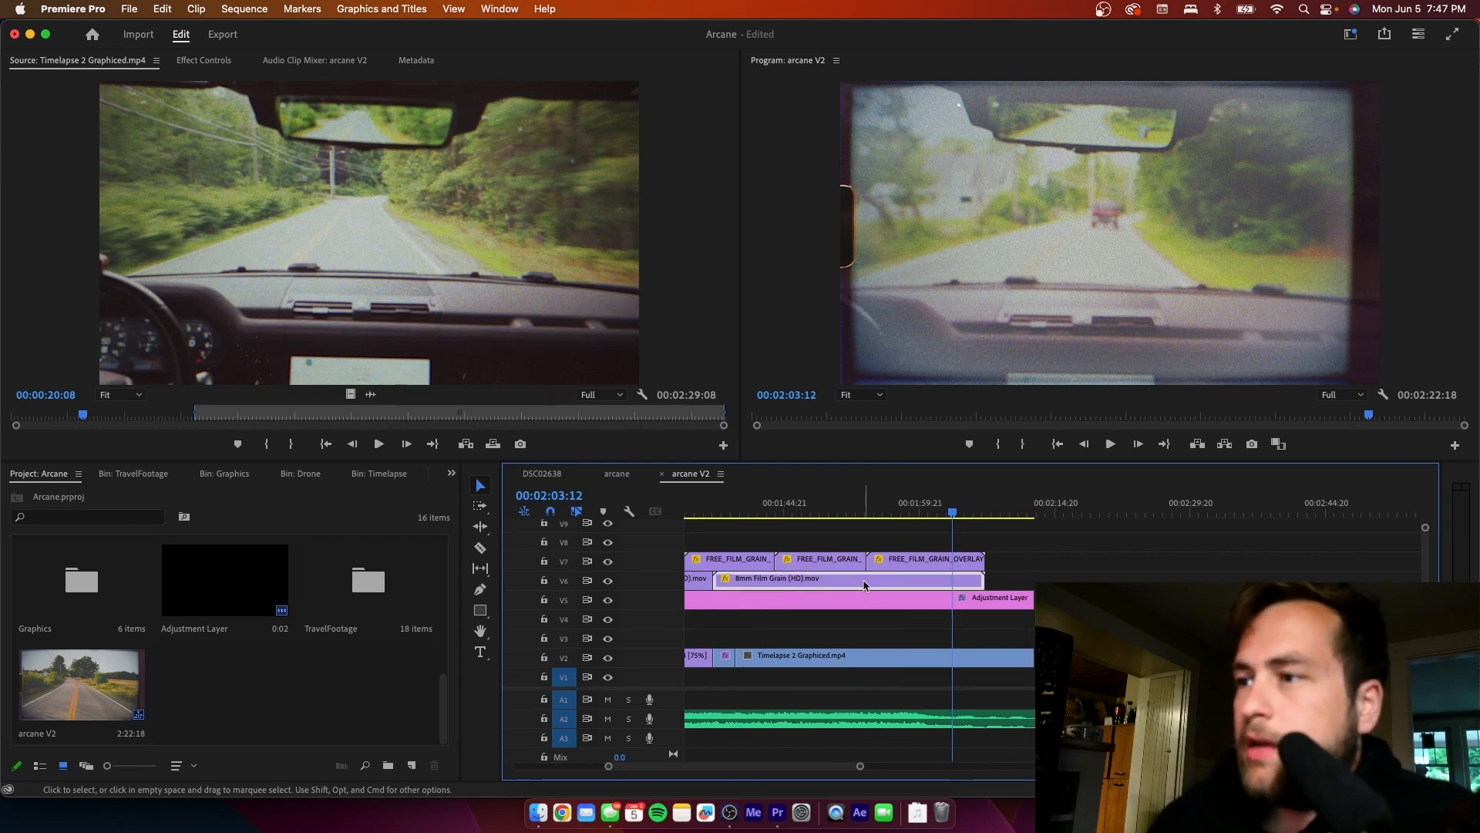
{"action": "left_click_drag", "start_coordinate": [864, 585], "coordinate": [1100, 577]}
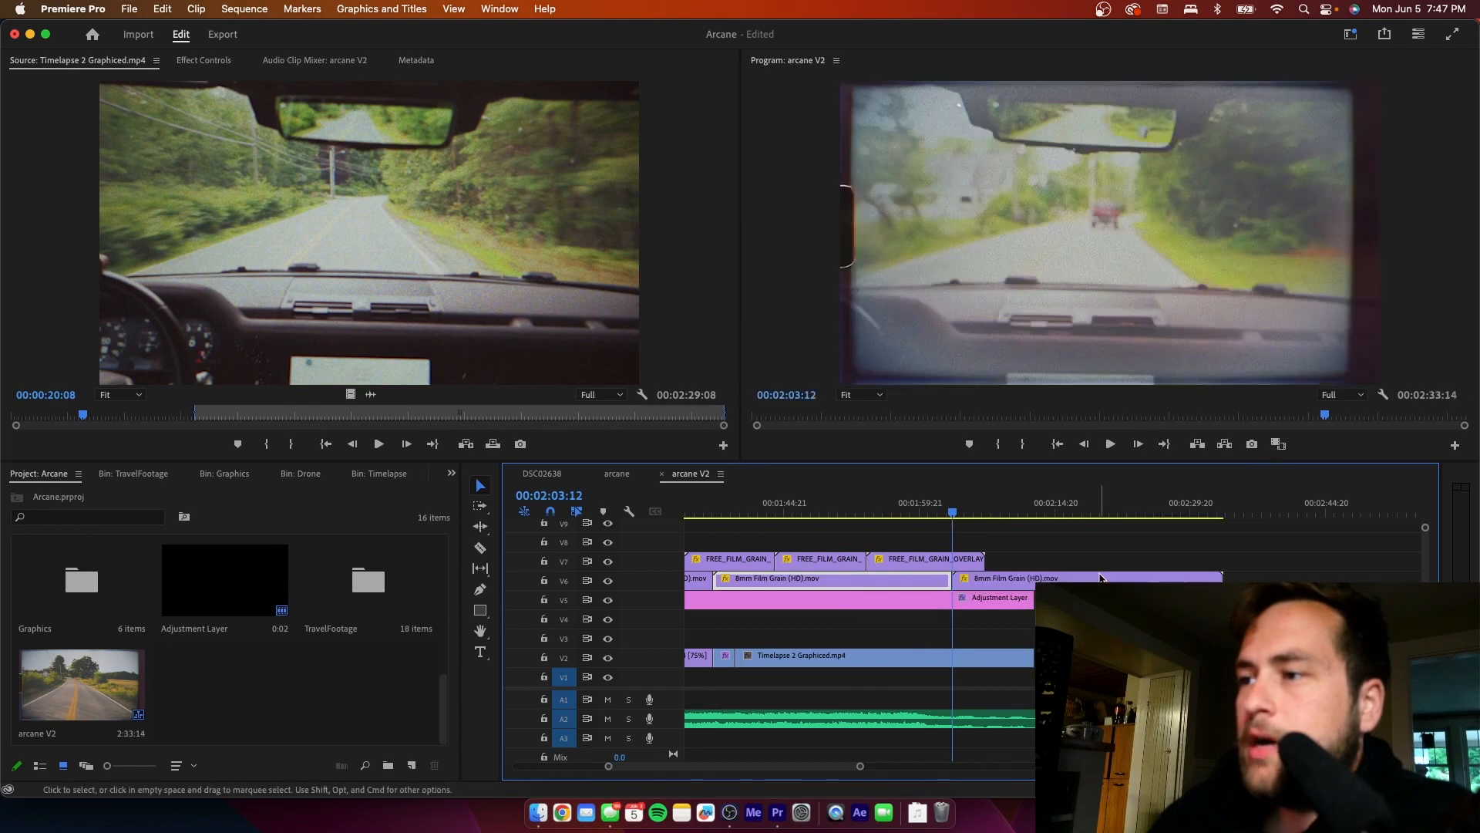
{"action": "left_click", "coordinate": [1006, 559]}
{"action": "left_click_drag", "start_coordinate": [932, 565], "coordinate": [1015, 557]}
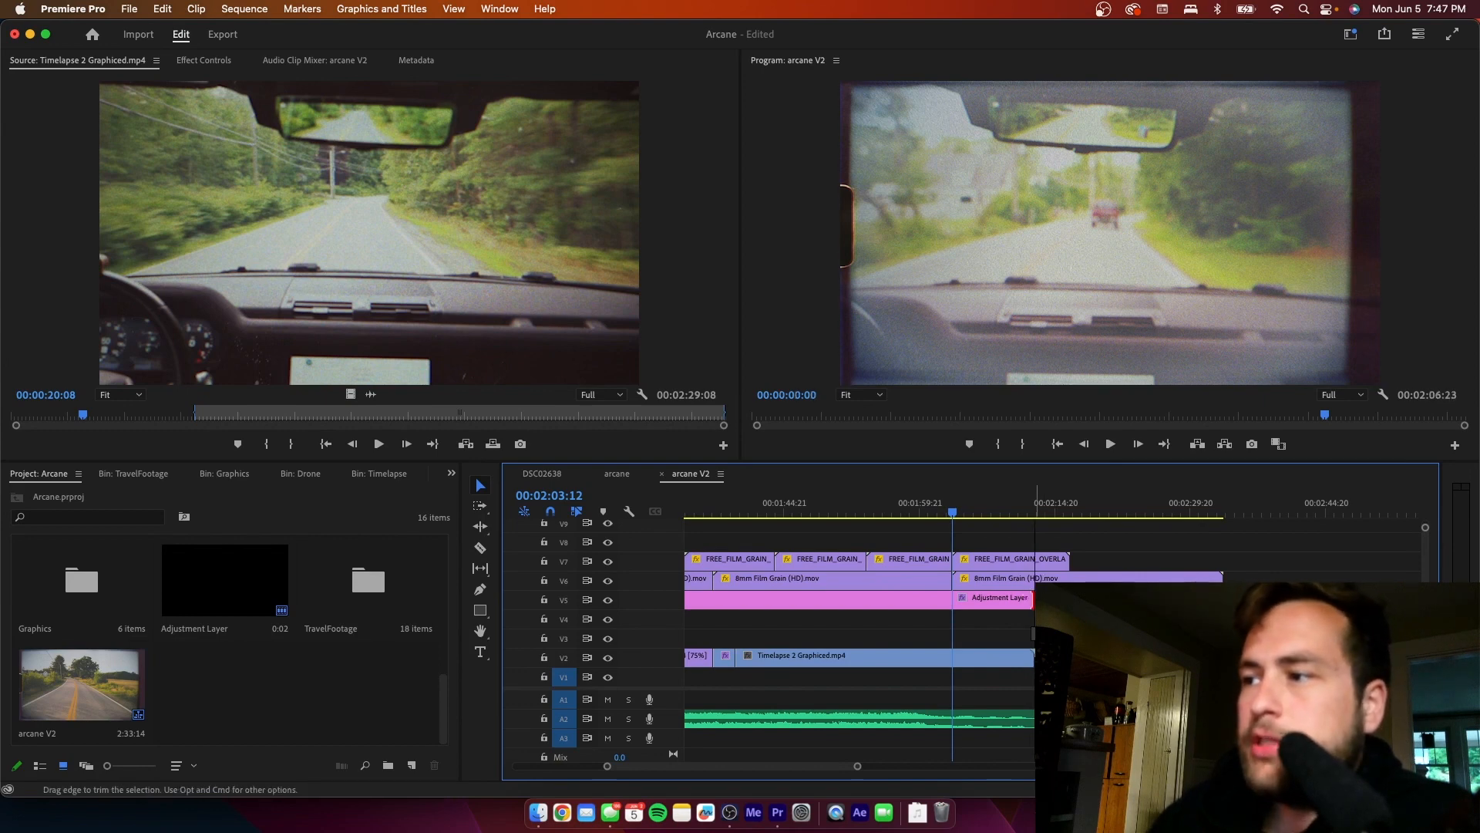
- Align the ends of the adjustment layer, the copied 8mm Film Grain clip and the V2 Timelapse 2 Graphiced clip at 00:02:22:17
{"action": "left_click_drag", "start_coordinate": [1033, 599], "coordinate": [1134, 600]}
{"action": "key", "text": "c"}
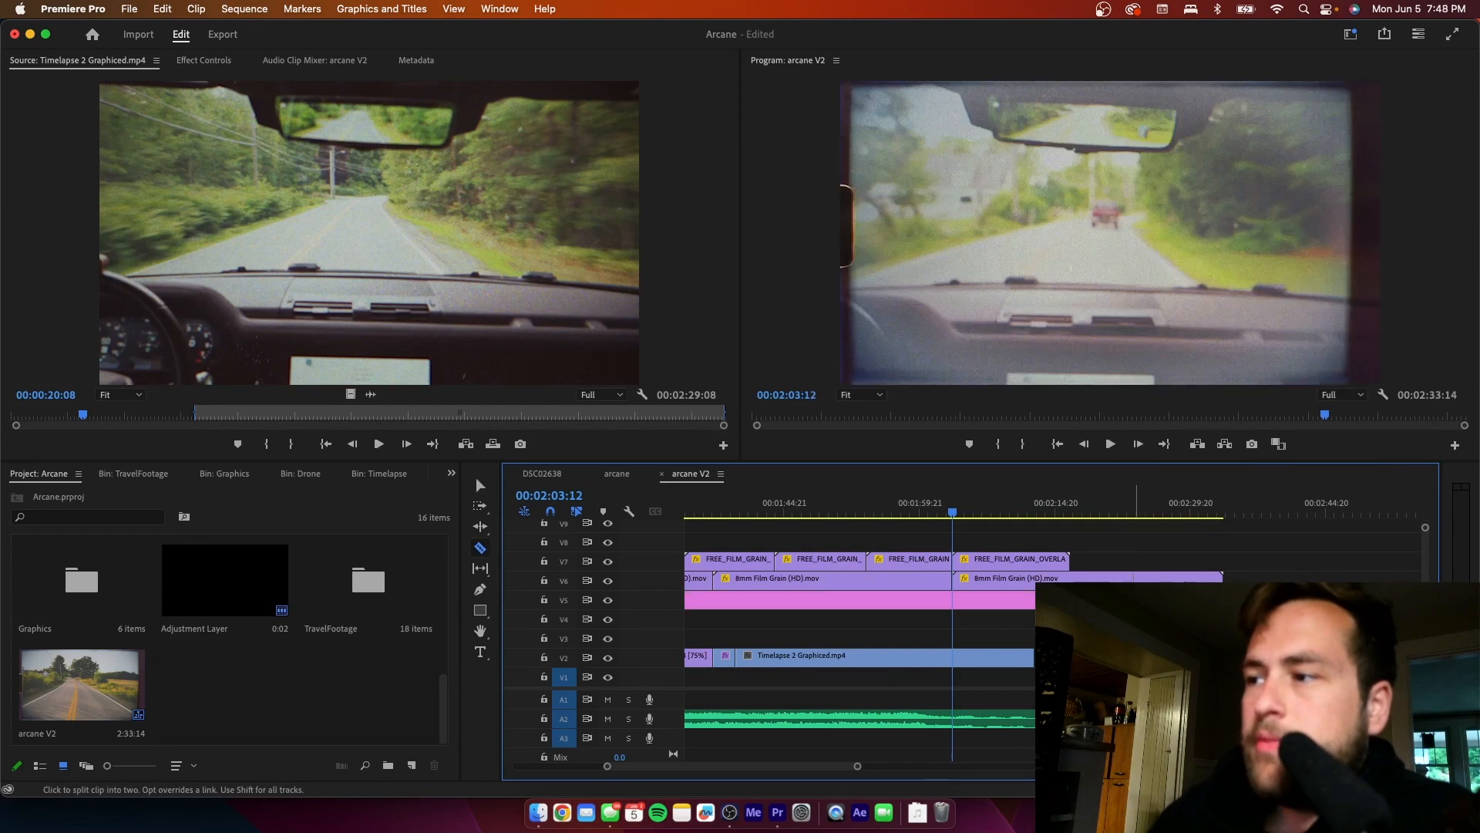
{"action": "left_click", "coordinate": [1129, 579]}
{"action": "key", "text": "v"}
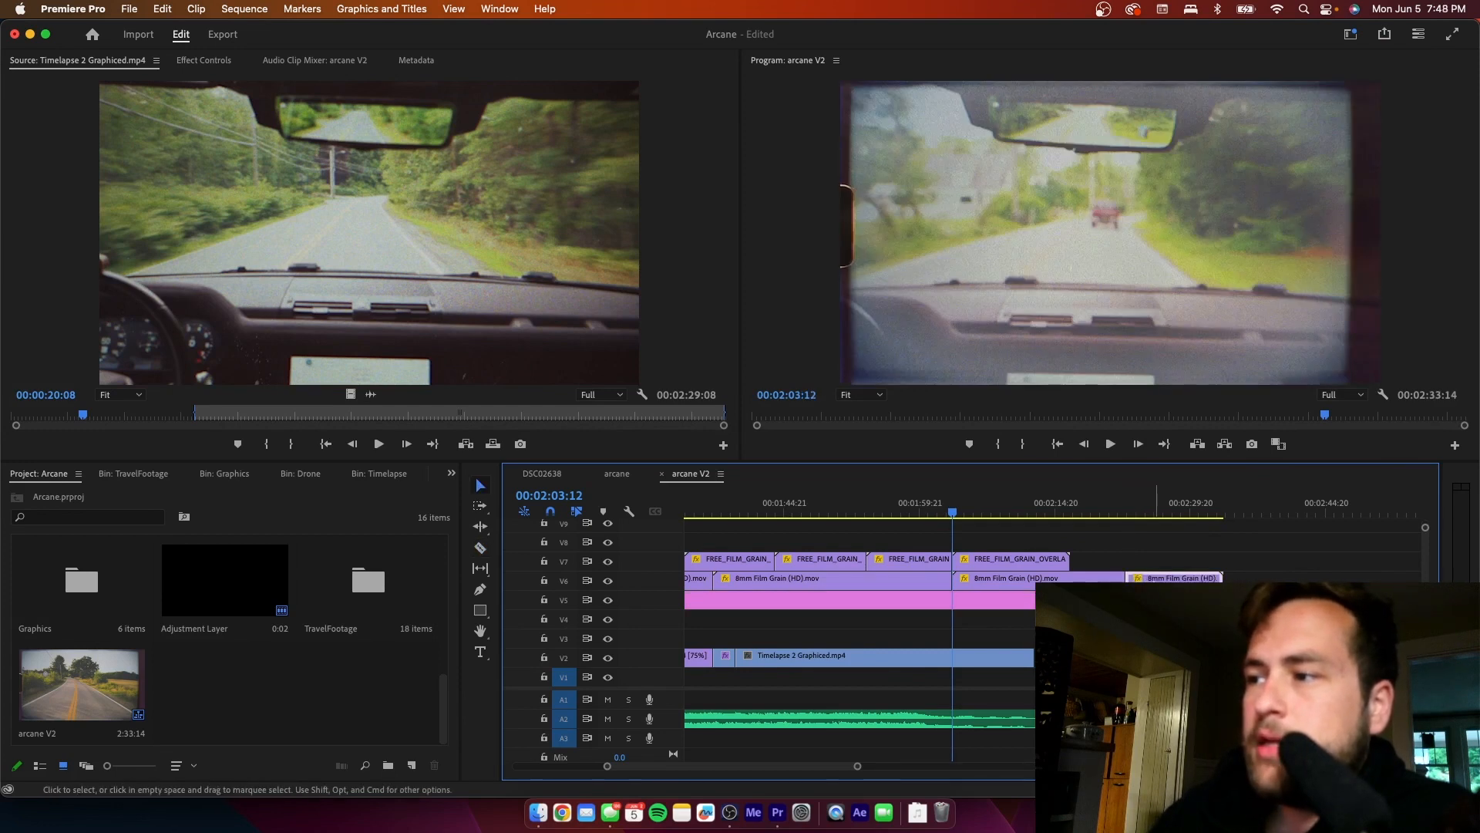
{"action": "key", "text": "Delete"}
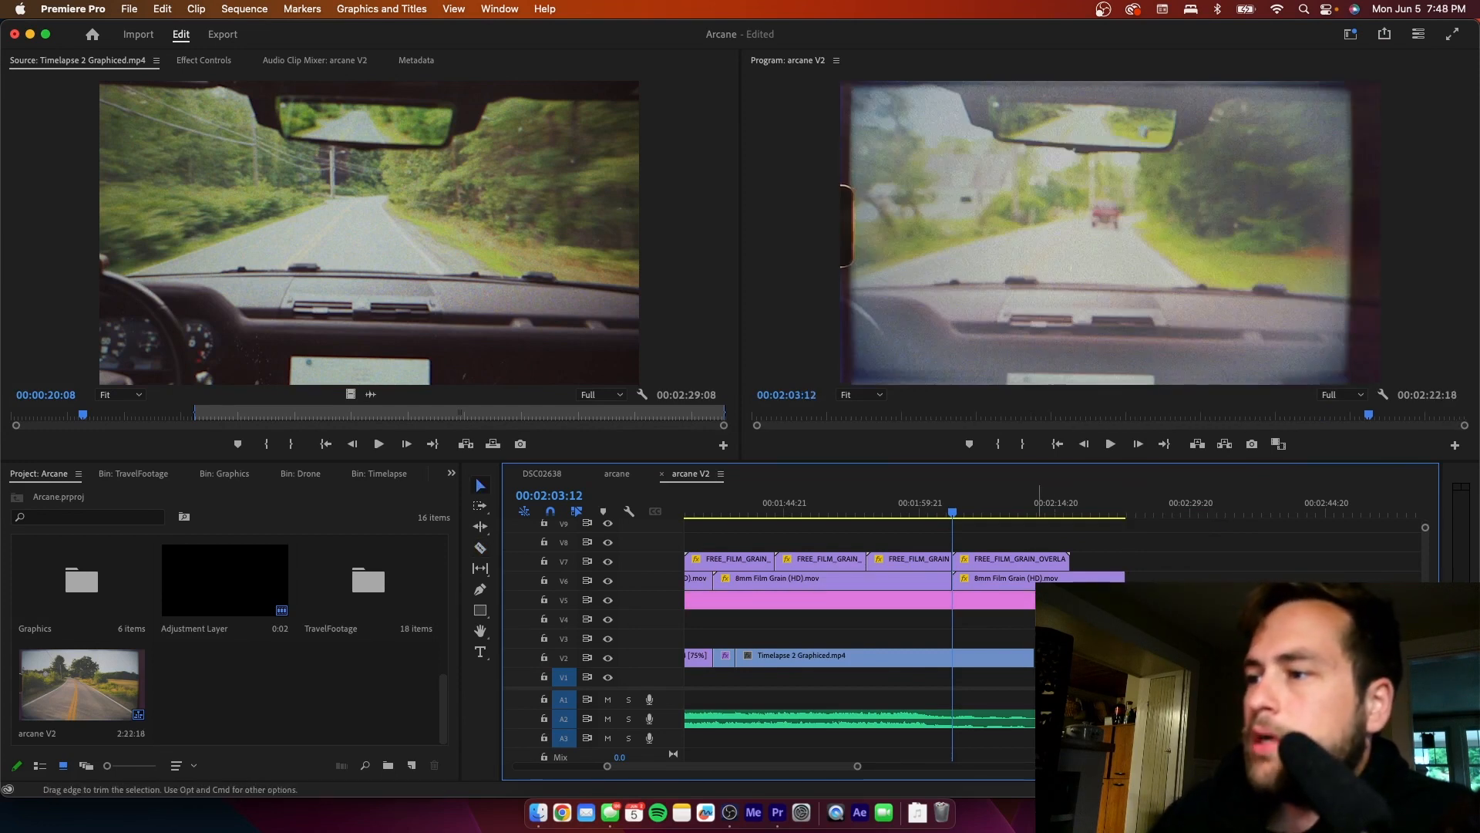
{"action": "left_click_drag", "start_coordinate": [1034, 657], "coordinate": [1130, 658]}
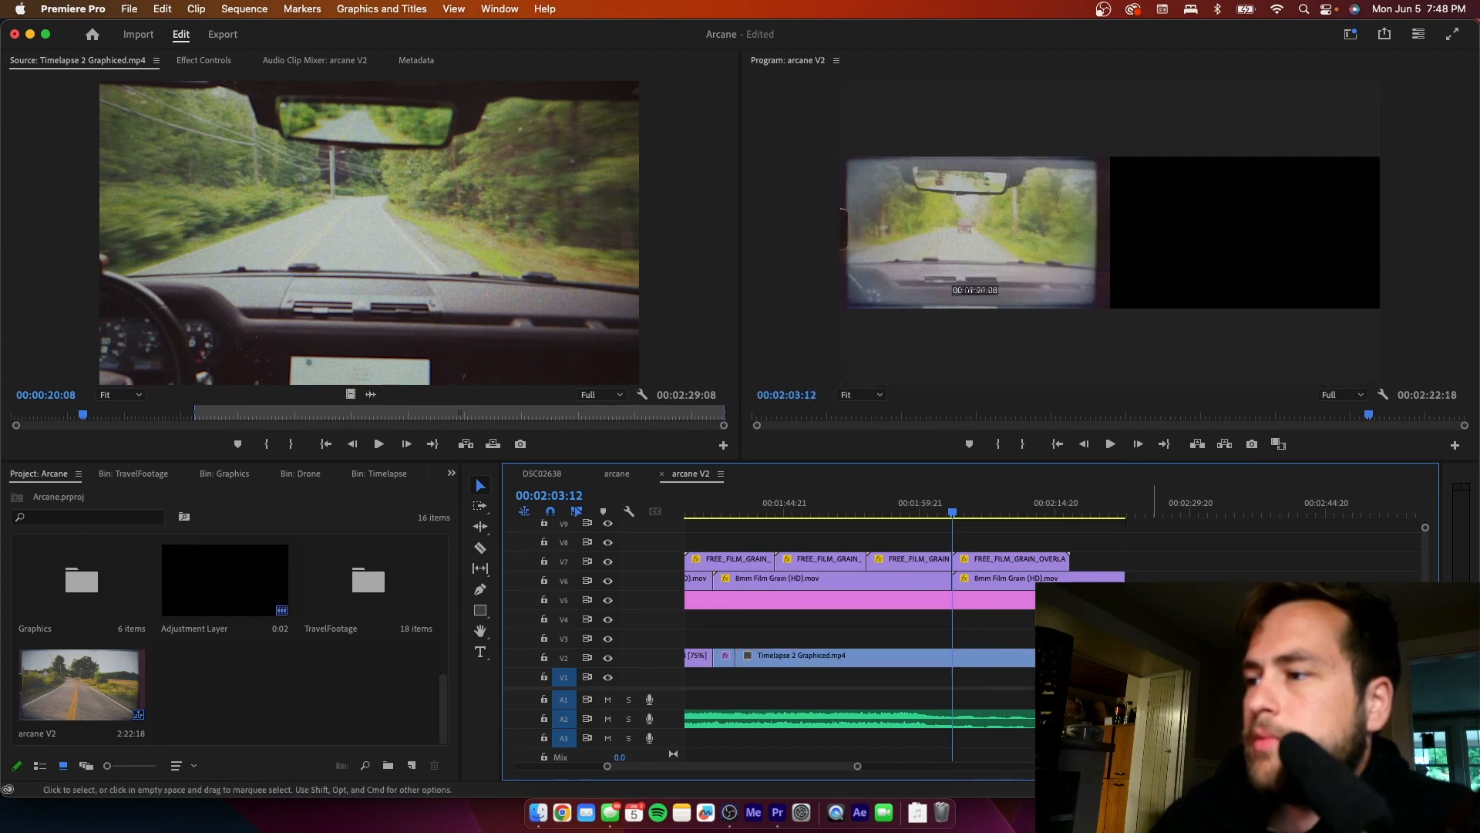
- Duplicate the last FREE_FILM_GRAIN_OVERLAY clip on V7 so the copy starts at 00:02:13:05
{"action": "left_click", "coordinate": [1042, 515]}
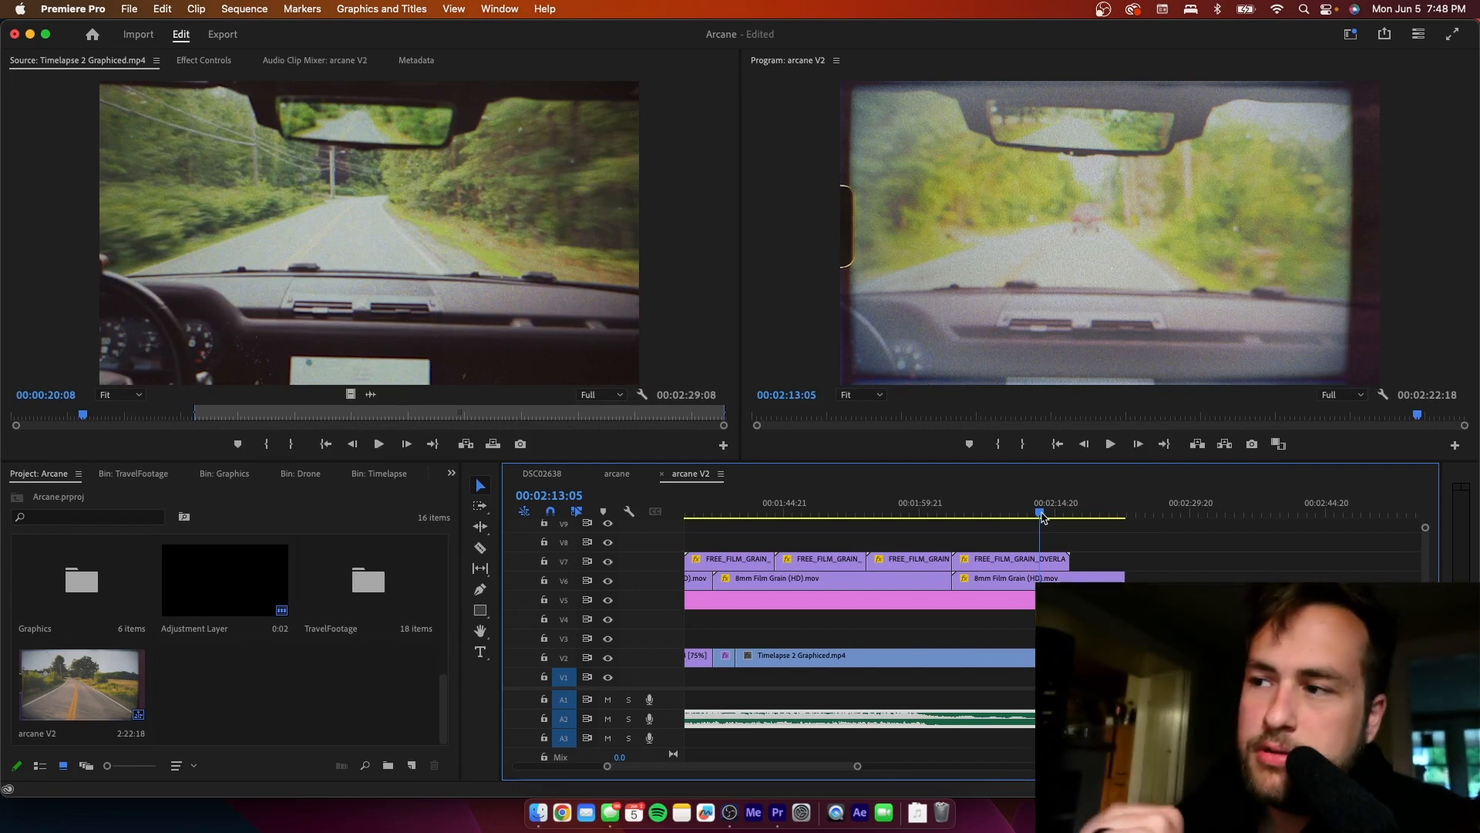
{"action": "left_click", "coordinate": [1041, 561]}
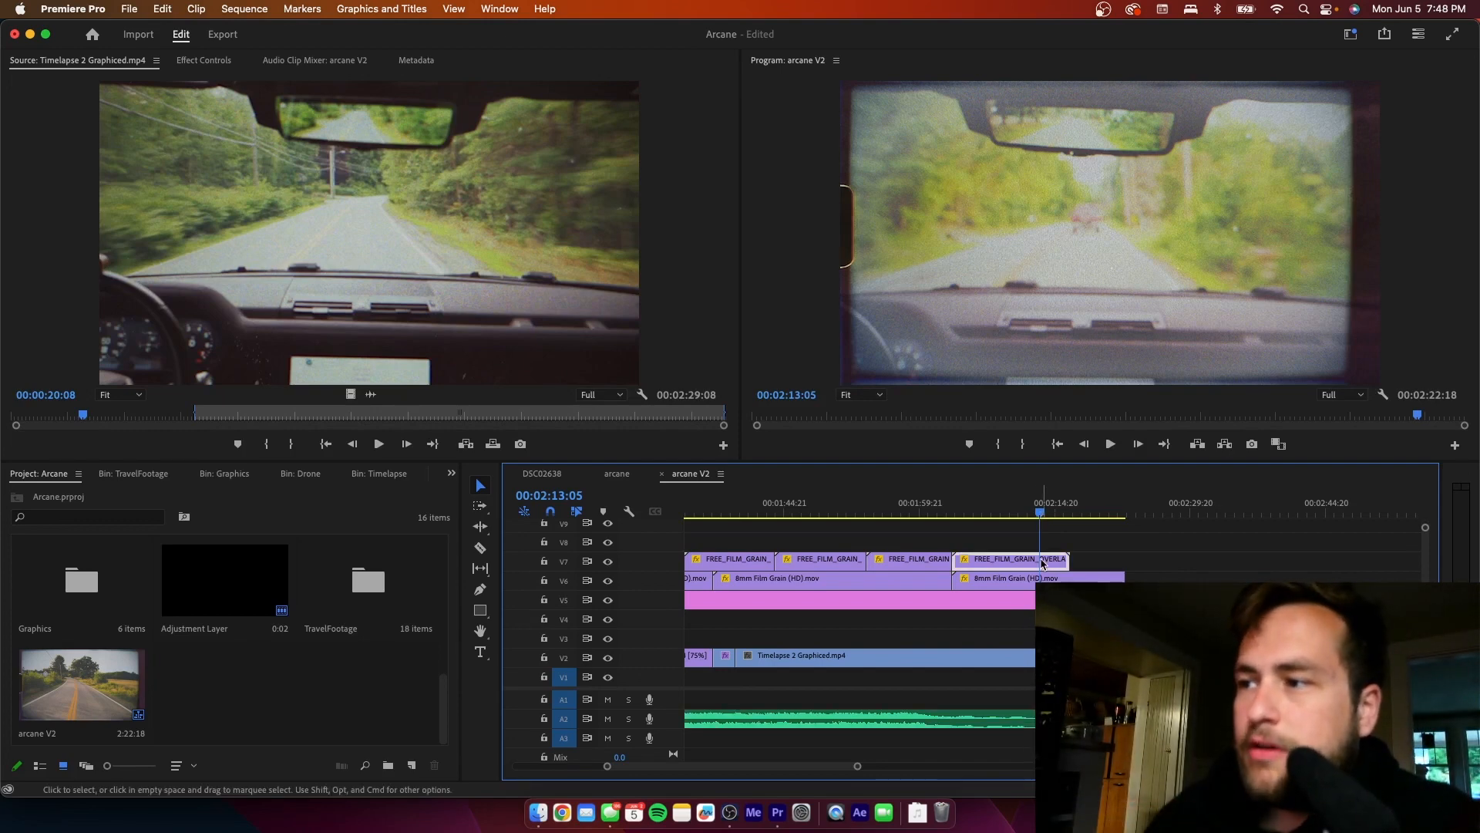
{"action": "left_click_drag", "start_coordinate": [1041, 563], "coordinate": [1091, 560]}
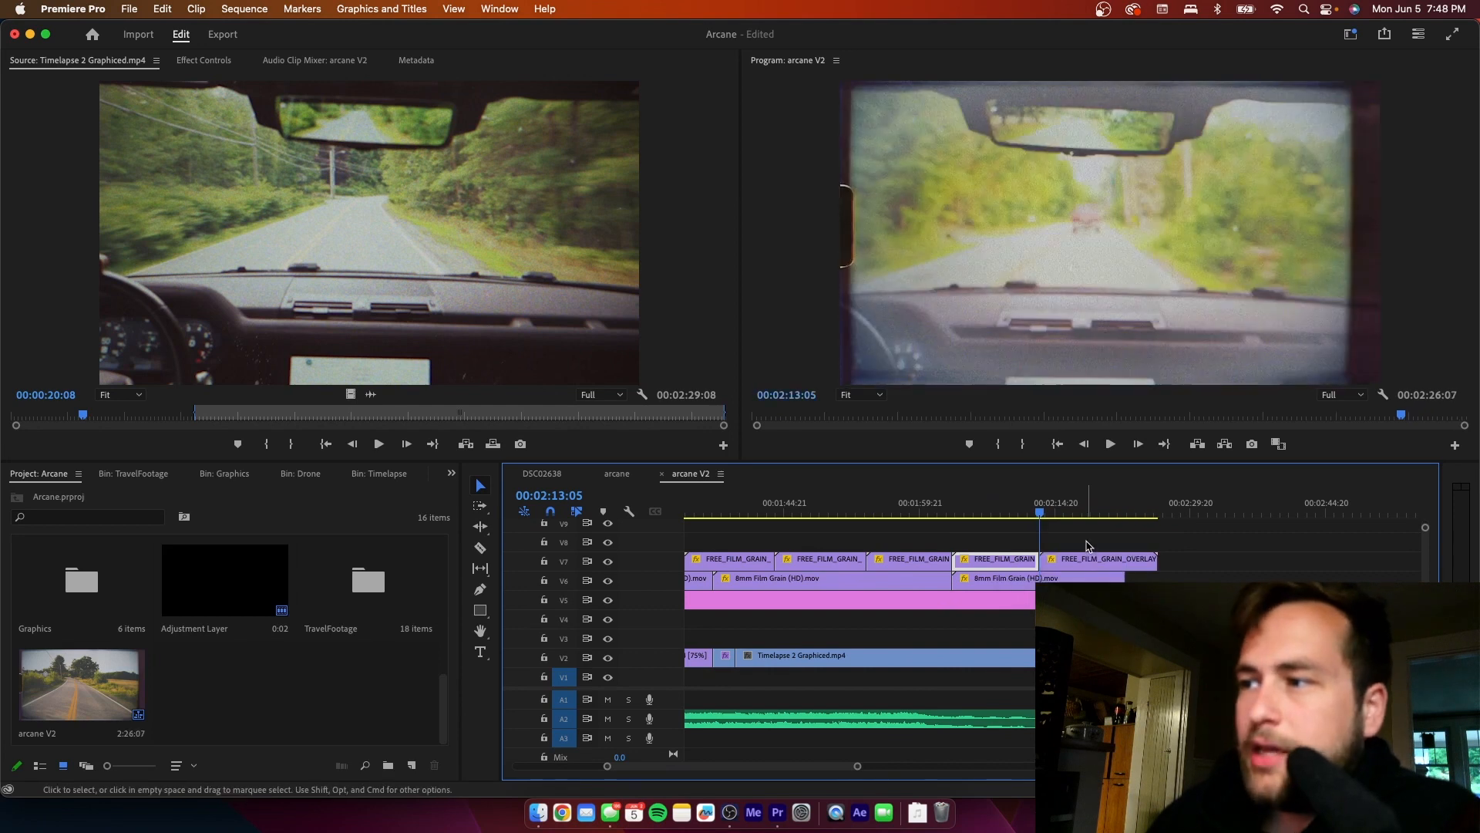
{"action": "left_click", "coordinate": [1088, 544]}
- Cut the new V7 grain overlay where the 8mm Film Grain clip below ends, delete the excess piece and save the project
{"action": "key", "text": "c"}
{"action": "left_click", "coordinate": [1127, 564]}
{"action": "key", "text": "v"}
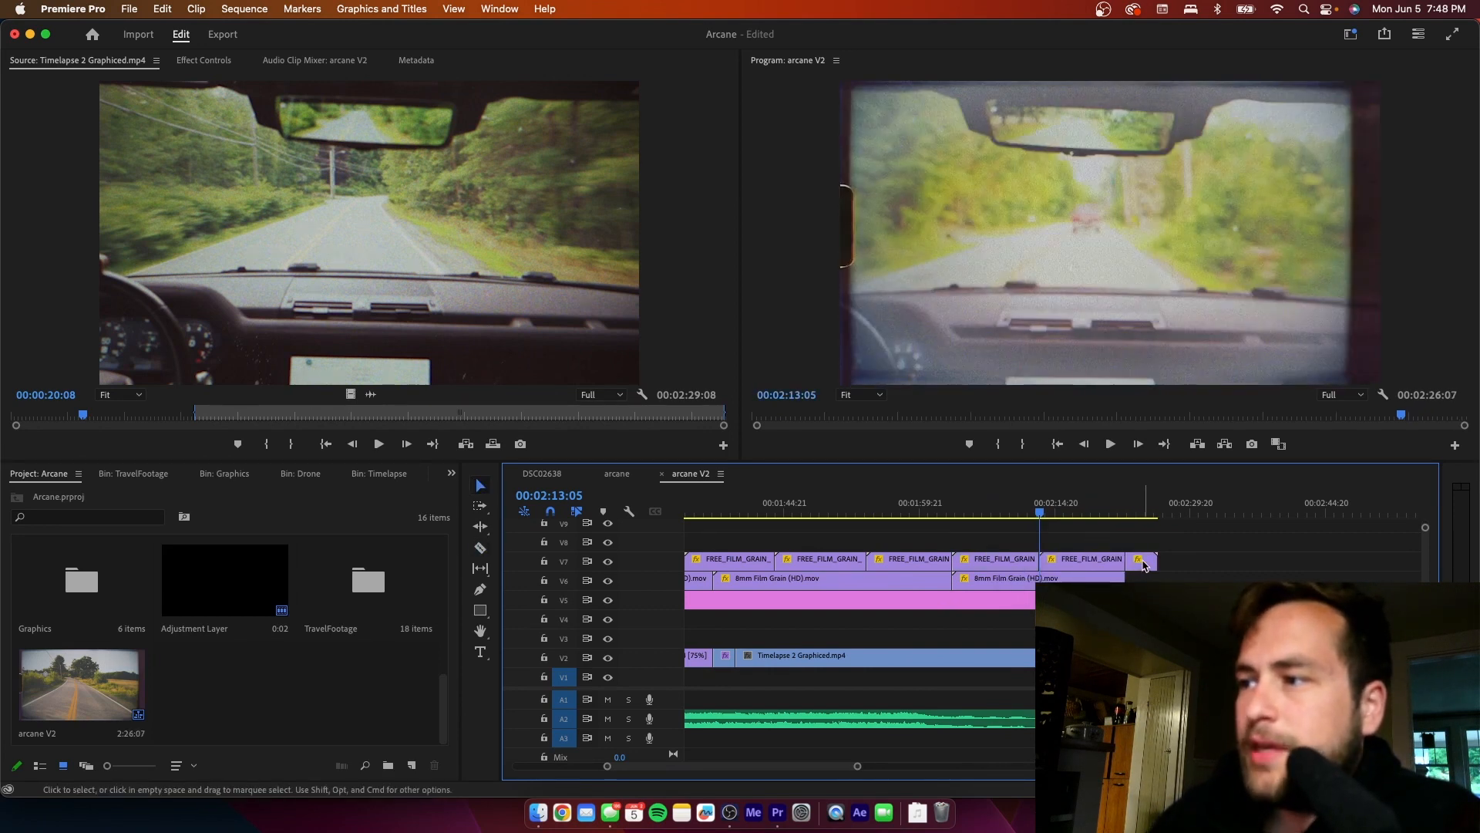
{"action": "left_click", "coordinate": [1142, 565]}
{"action": "key", "text": "Delete"}
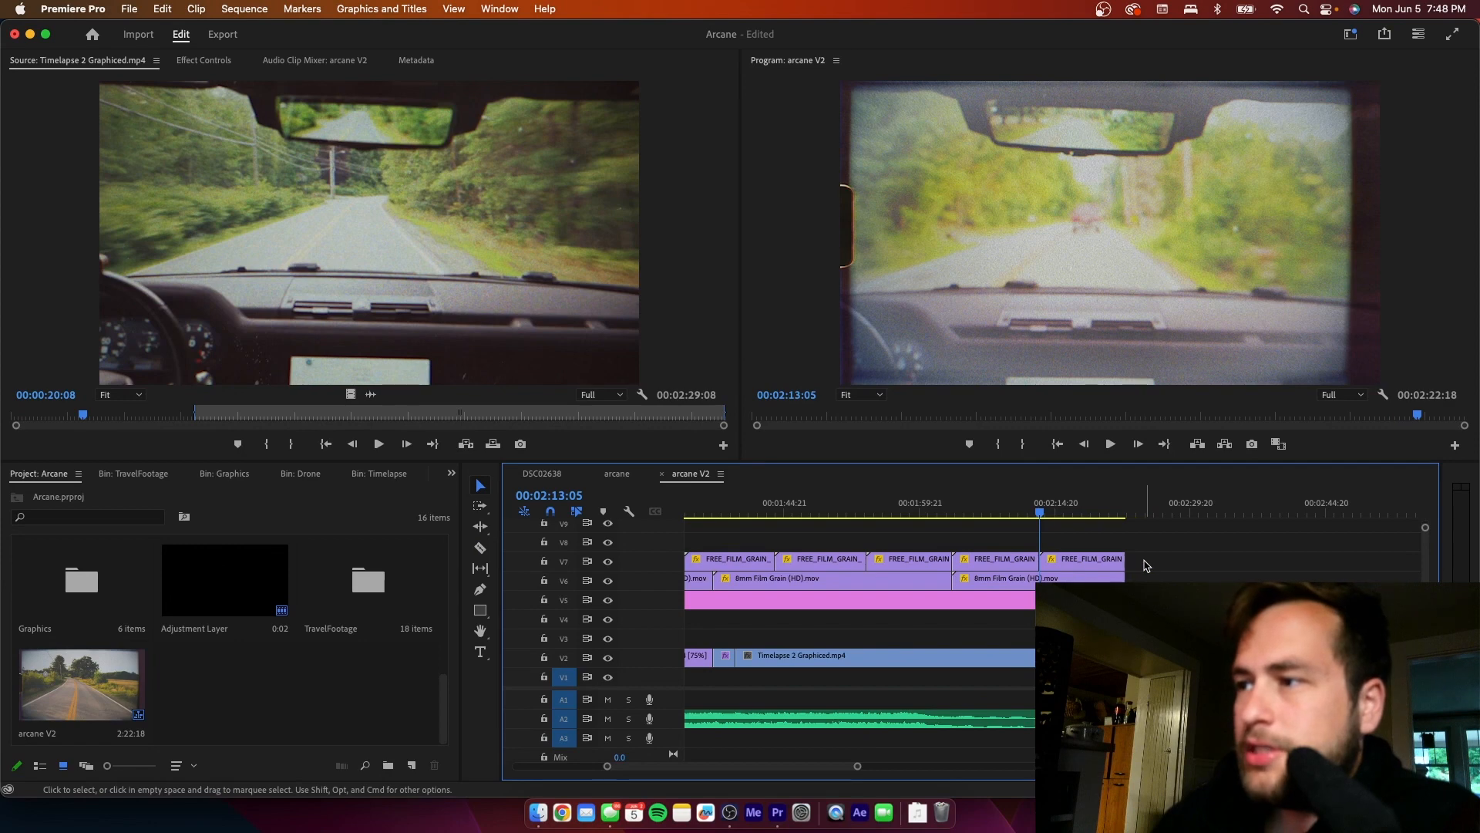
{"action": "key", "text": "super+s"}
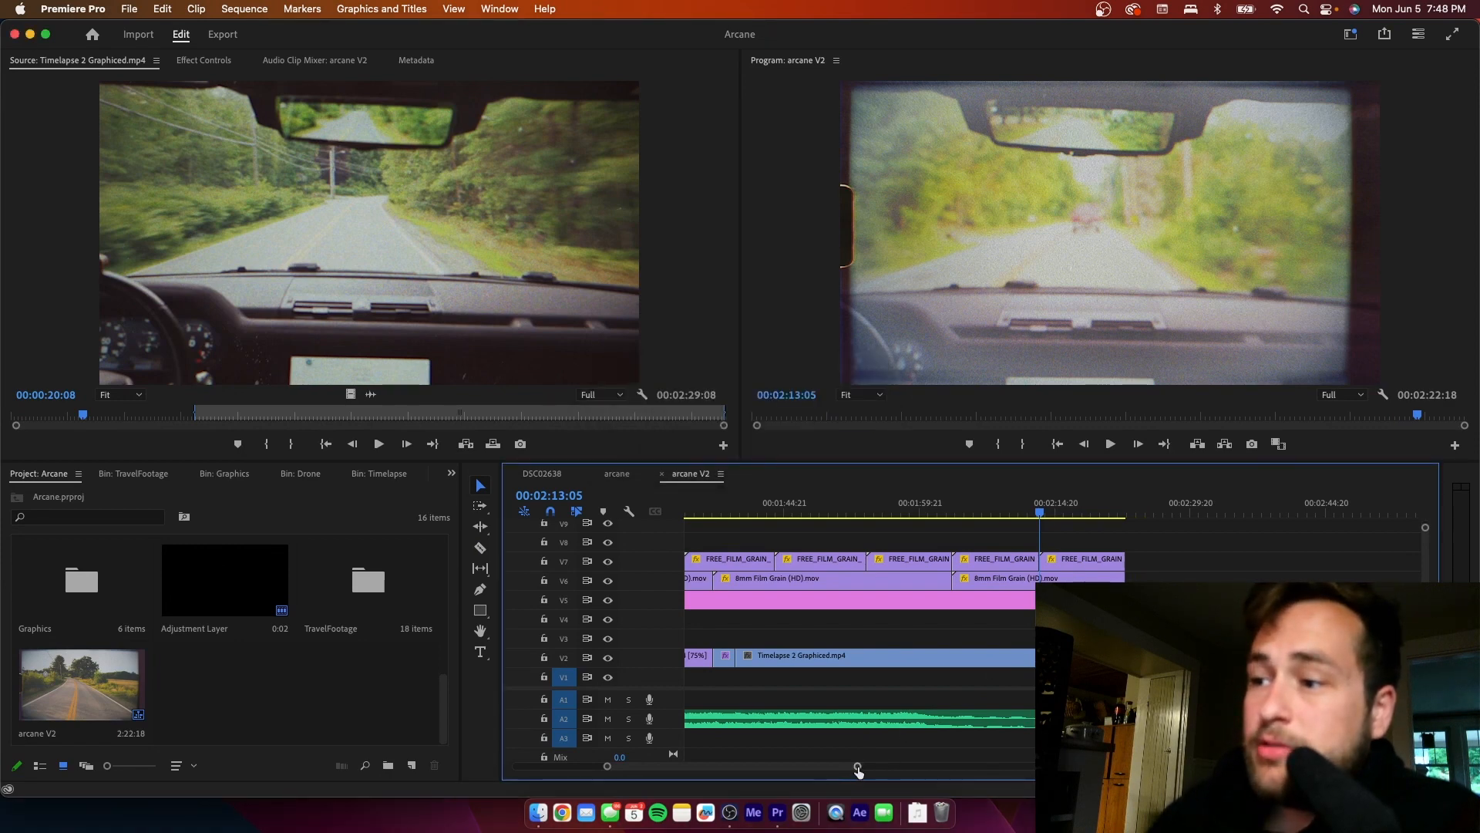
- Lower the system volume and play the extended ending from 00:02:04:00 to the end of the sequence
{"action": "left_click_drag", "start_coordinate": [858, 770], "coordinate": [982, 754]}
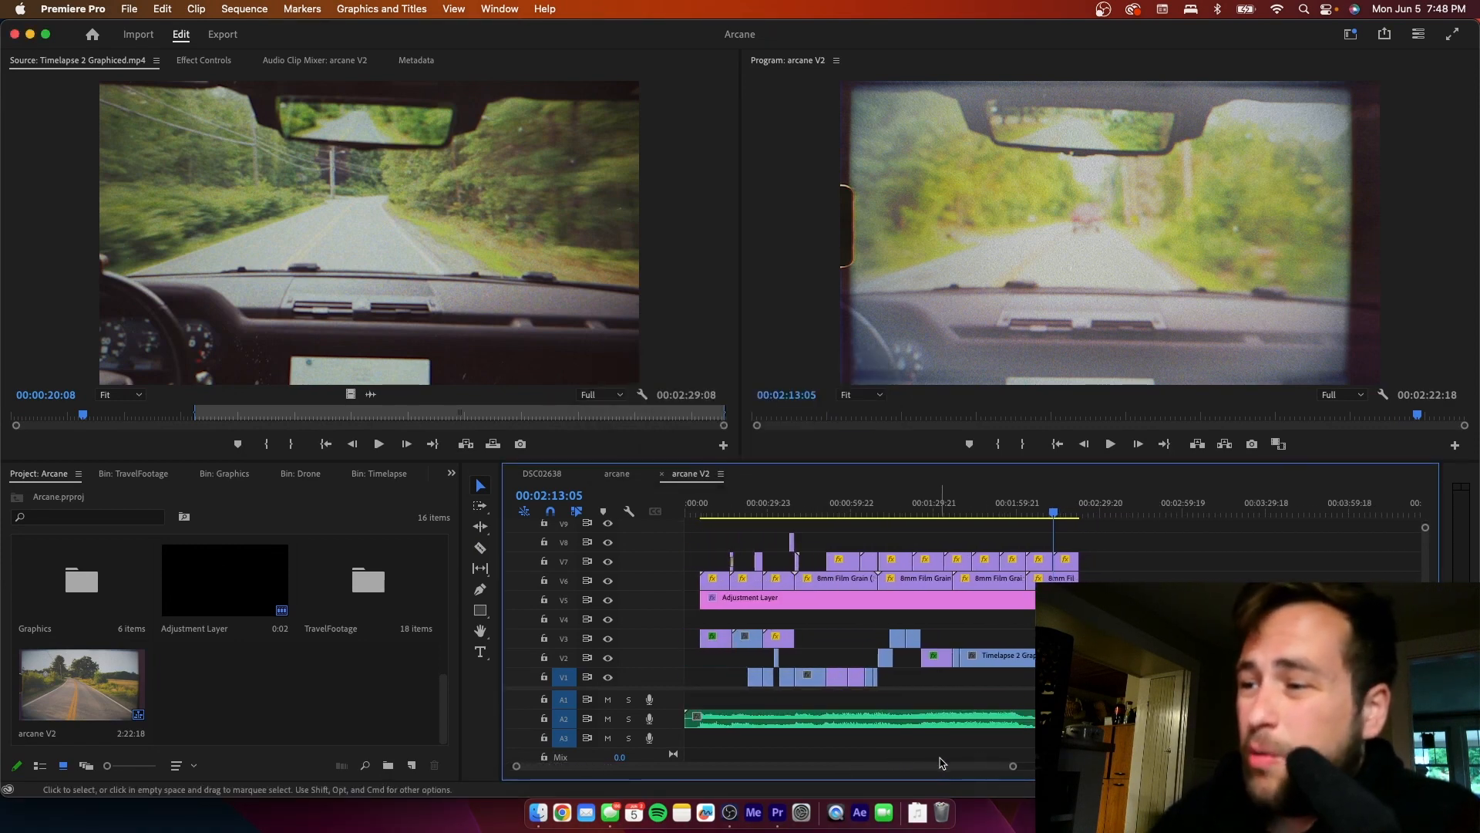
{"action": "key", "text": "equal"}
{"action": "key", "text": "equal"}
{"action": "key", "text": "equal"}
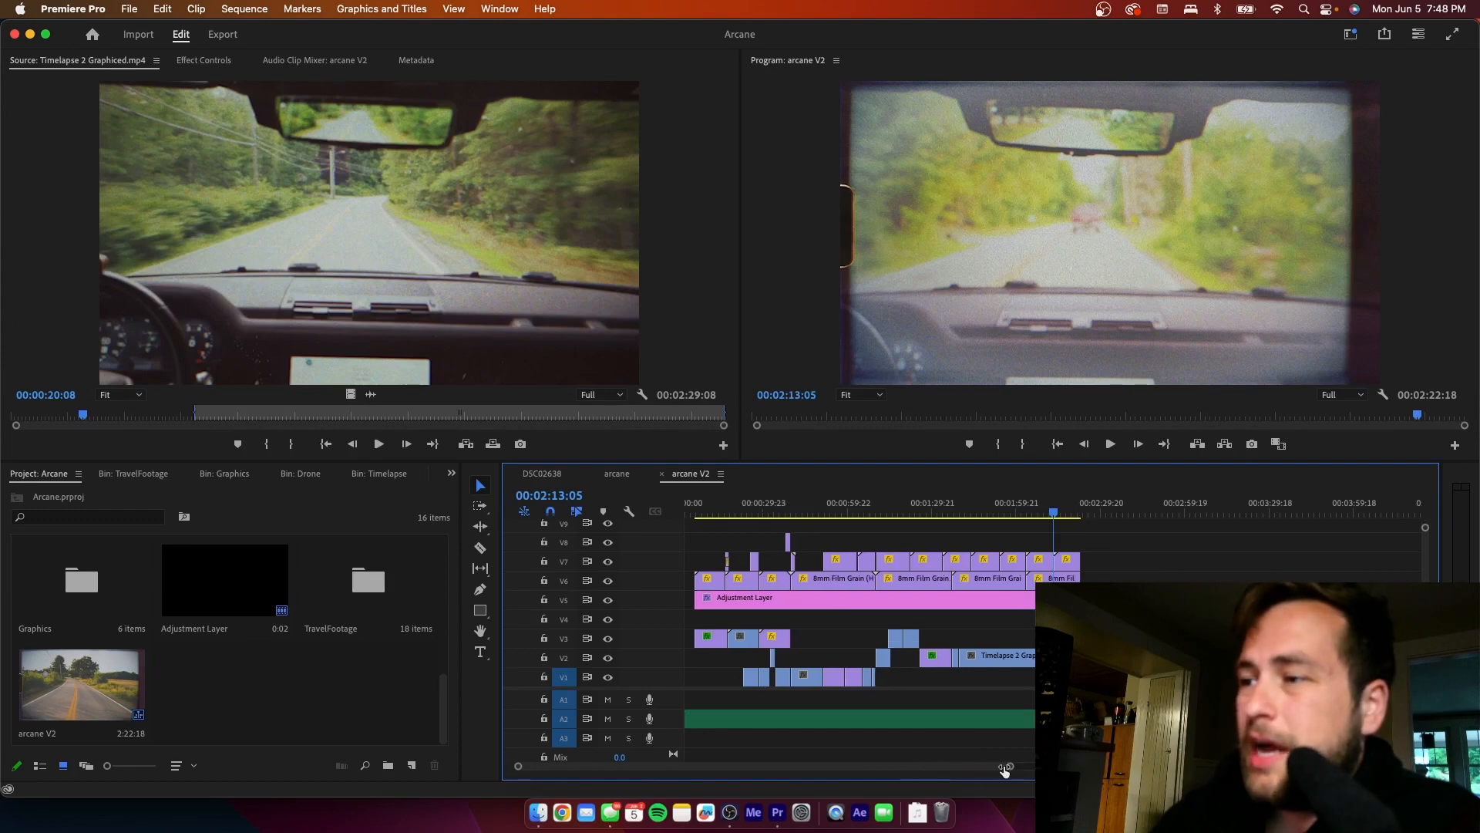
{"action": "left_click", "coordinate": [983, 509]}
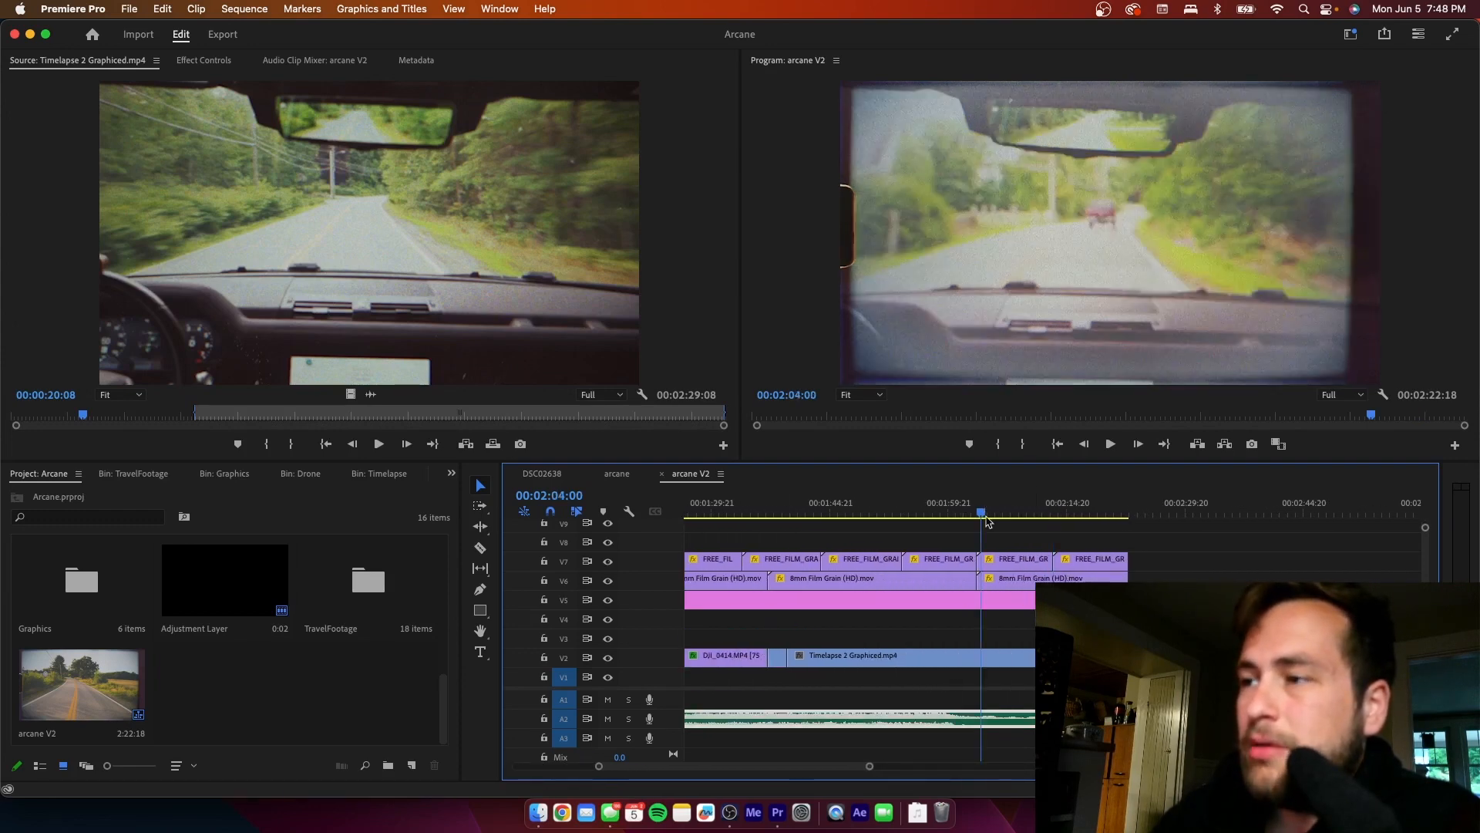
{"action": "key", "text": "XF86AudioLowerVolume"}
{"action": "key", "text": "XF86AudioLowerVolume"}
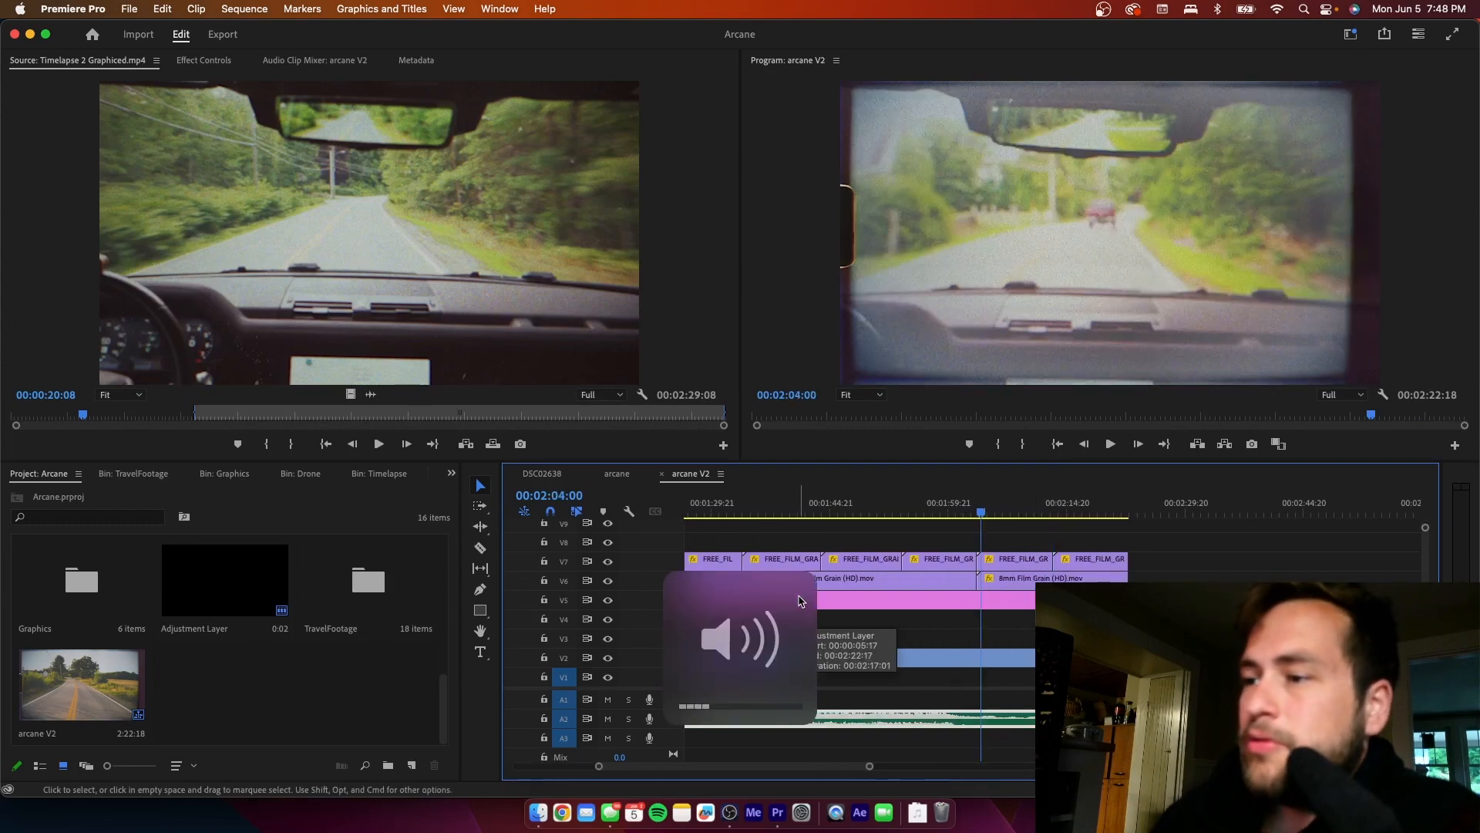
{"action": "key", "text": "space"}
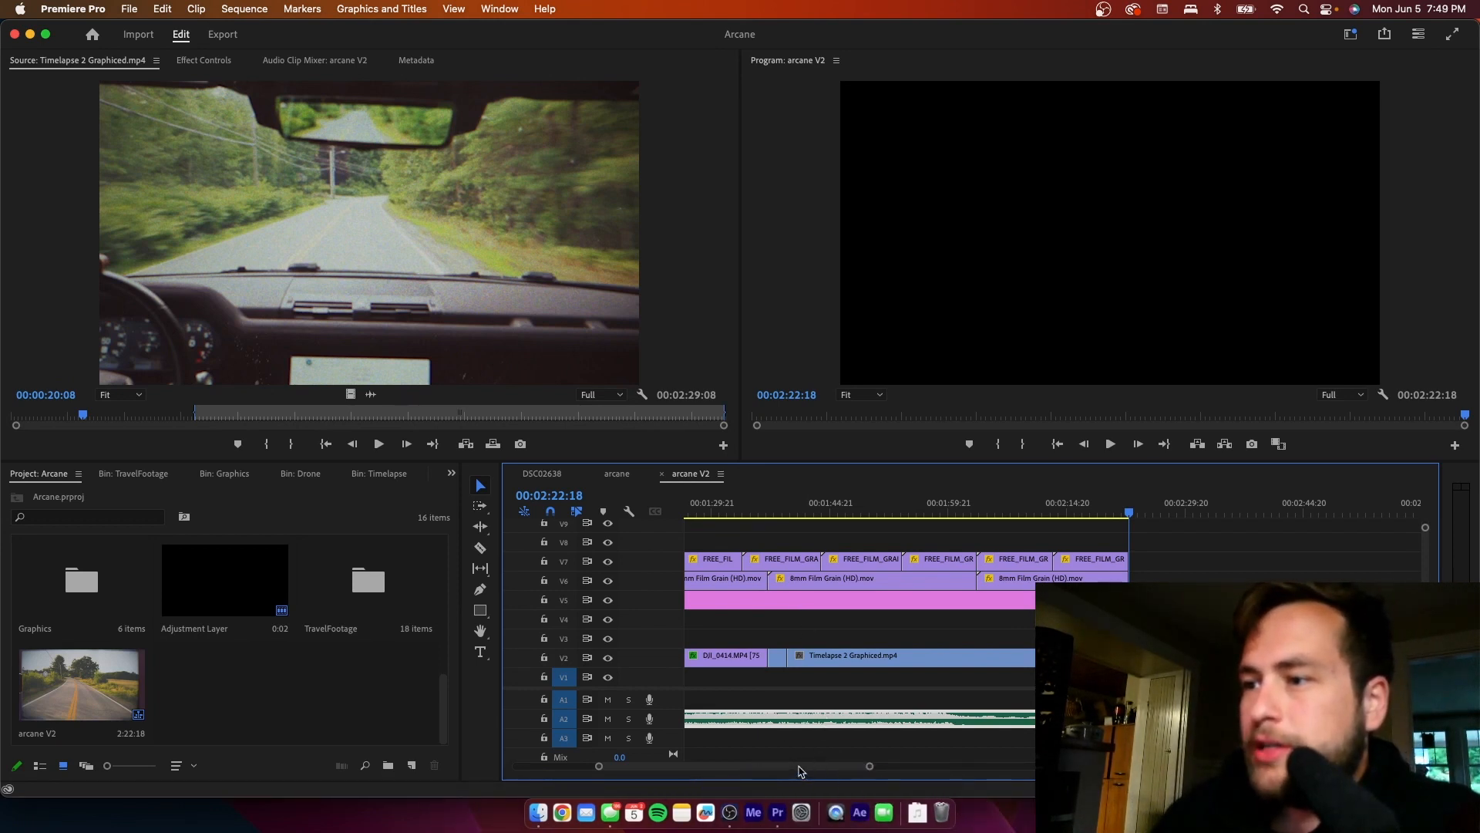
- Play the stripped-down arcane V2 sequence from 00:00:04:16 to review the whole edit
{"action": "left_click_drag", "start_coordinate": [798, 767], "coordinate": [709, 779]}
{"action": "left_click", "coordinate": [717, 509]}
{"action": "key", "text": "space"}
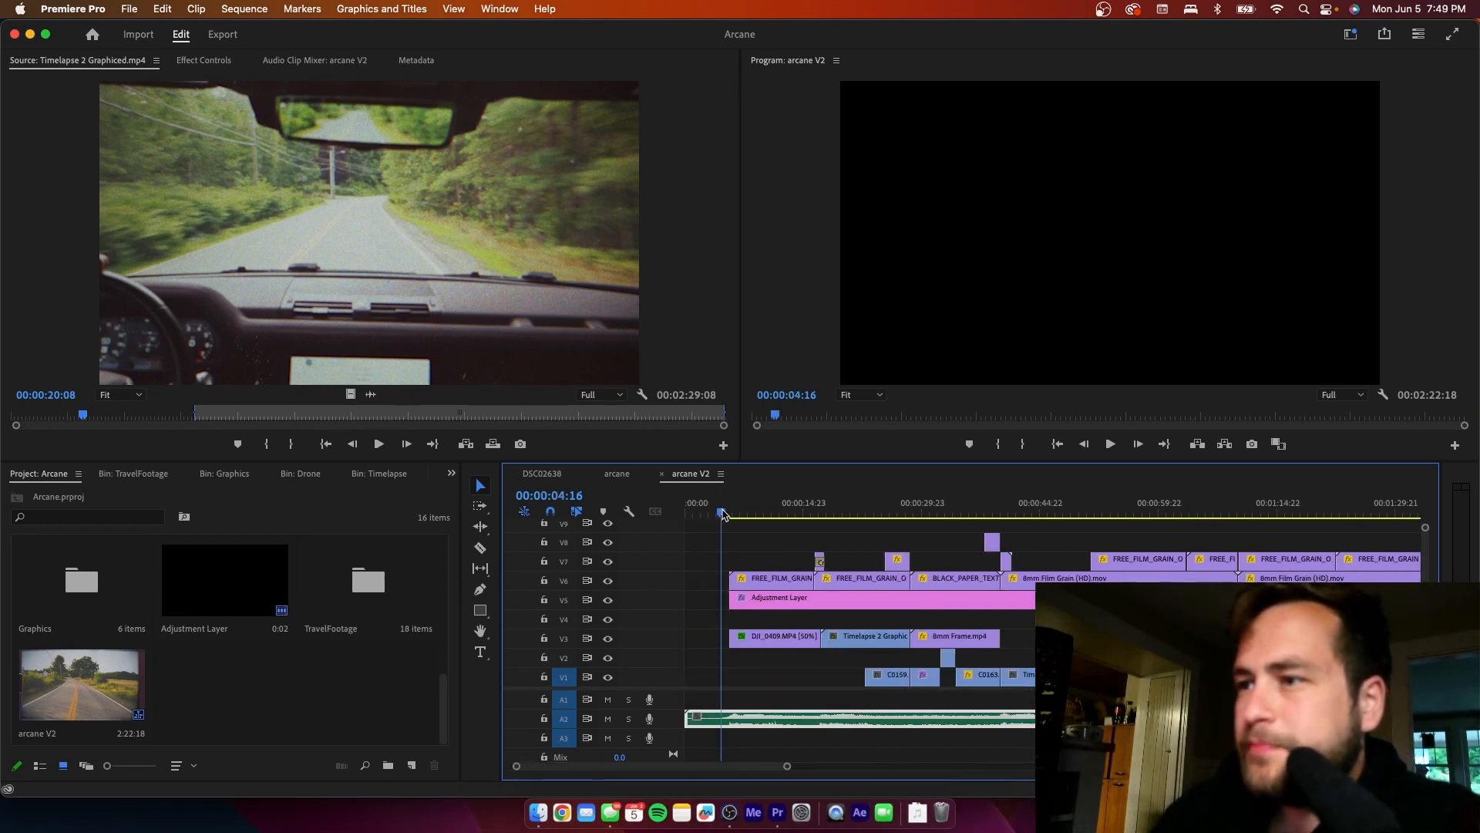
{"action": "left_click", "coordinate": [754, 547]}
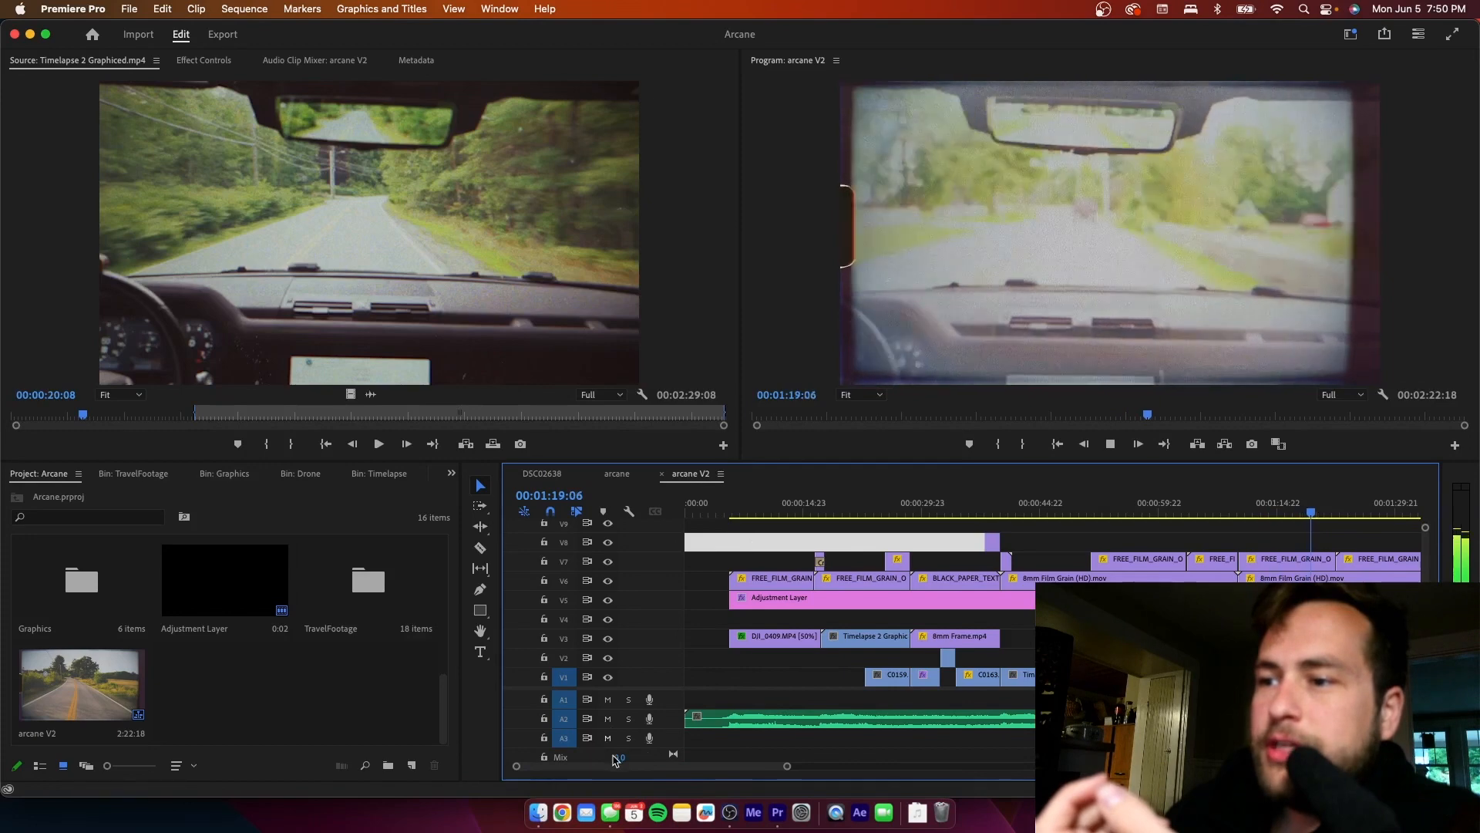
- Open the DJI_0414.MP4 clip starting near 00:01:26:06 in the Source Monitor and play its footage to find a clearer view of the car
{"action": "left_click_drag", "start_coordinate": [614, 771], "coordinate": [668, 763]}
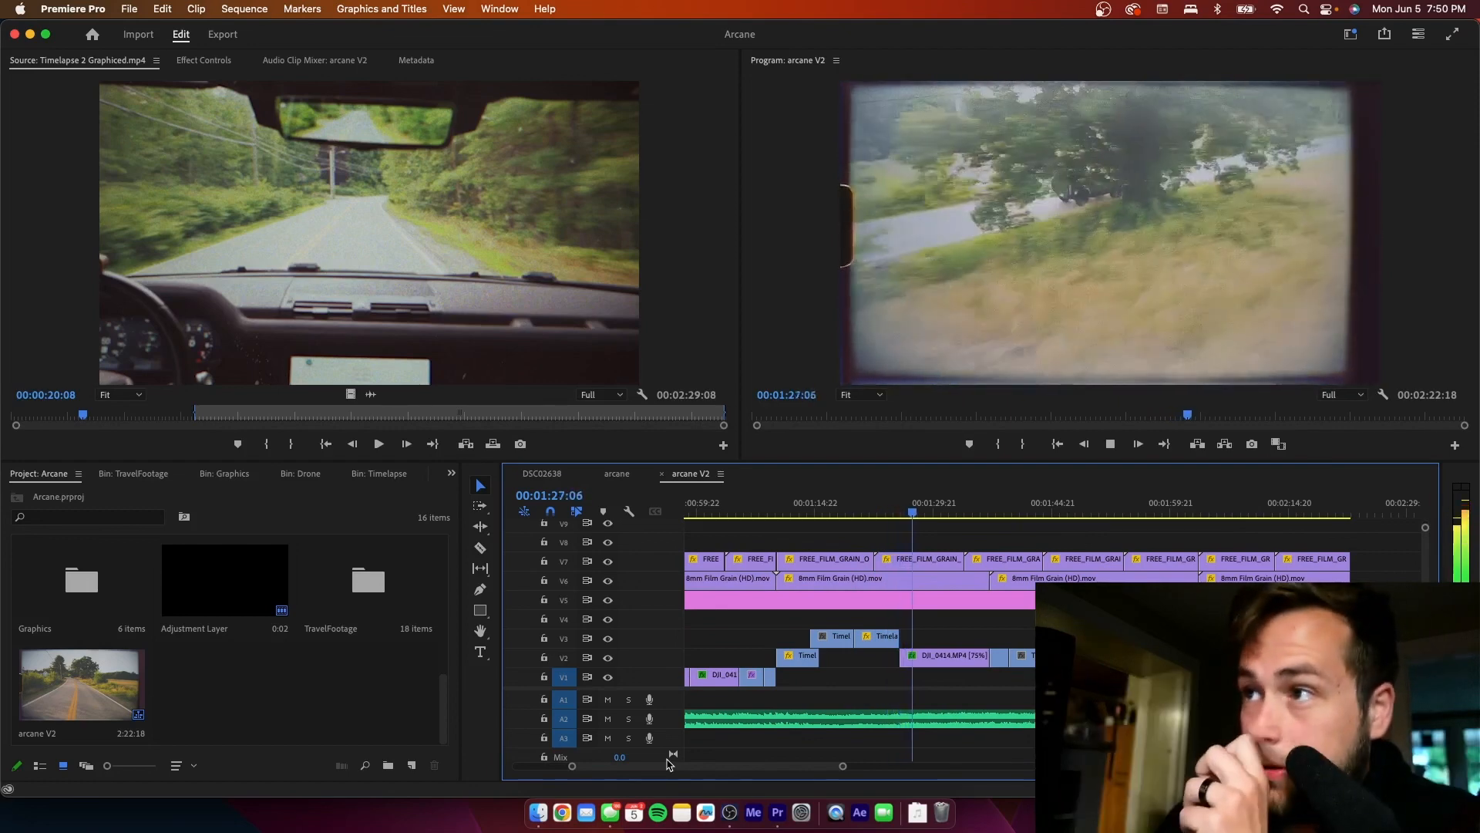
{"action": "key", "text": "space"}
{"action": "left_click", "coordinate": [905, 509]}
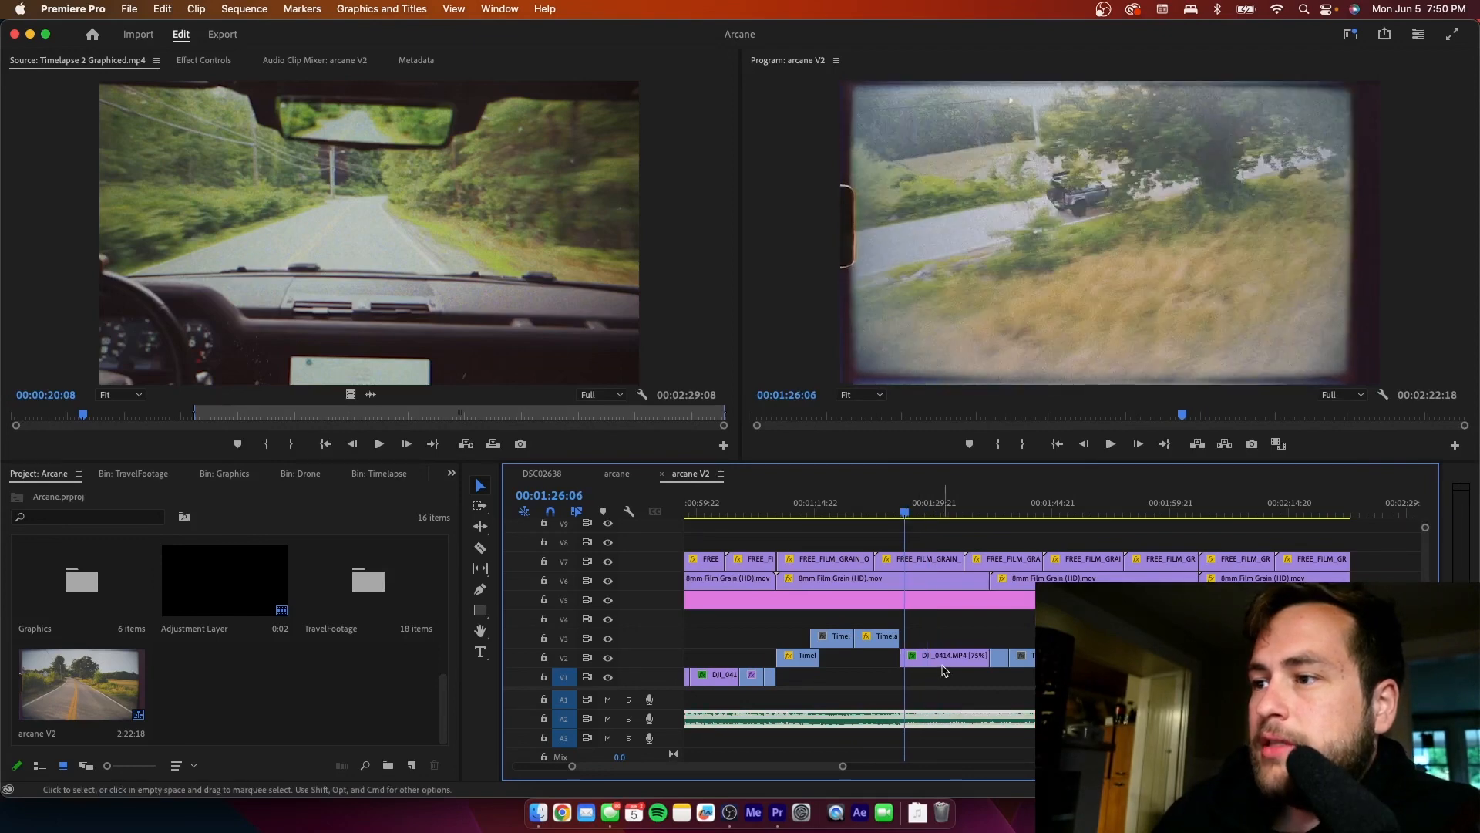
{"action": "double_click", "coordinate": [945, 671]}
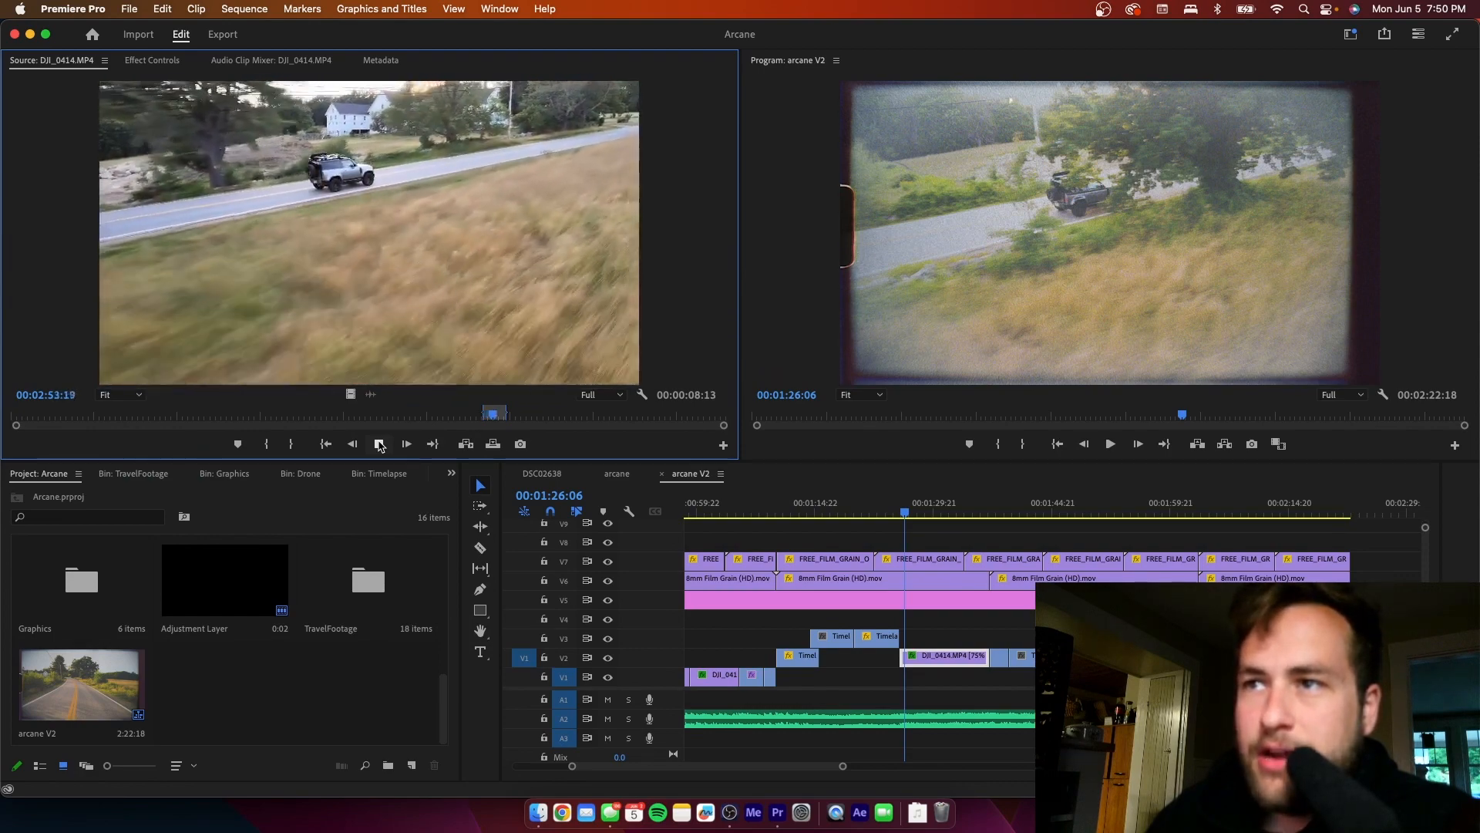
{"action": "left_click", "coordinate": [379, 445]}
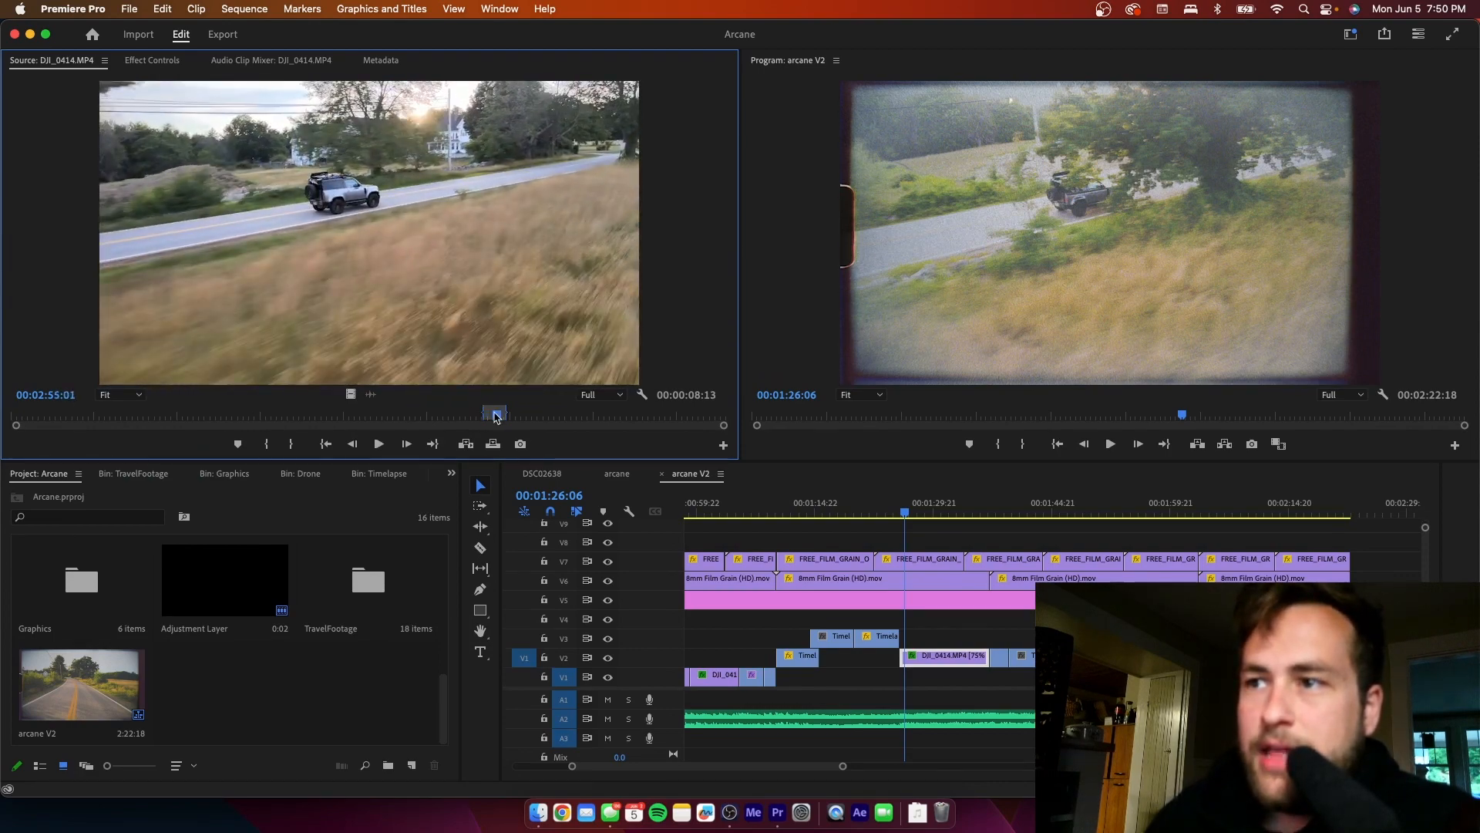
{"action": "left_click_drag", "start_coordinate": [496, 417], "coordinate": [487, 419]}
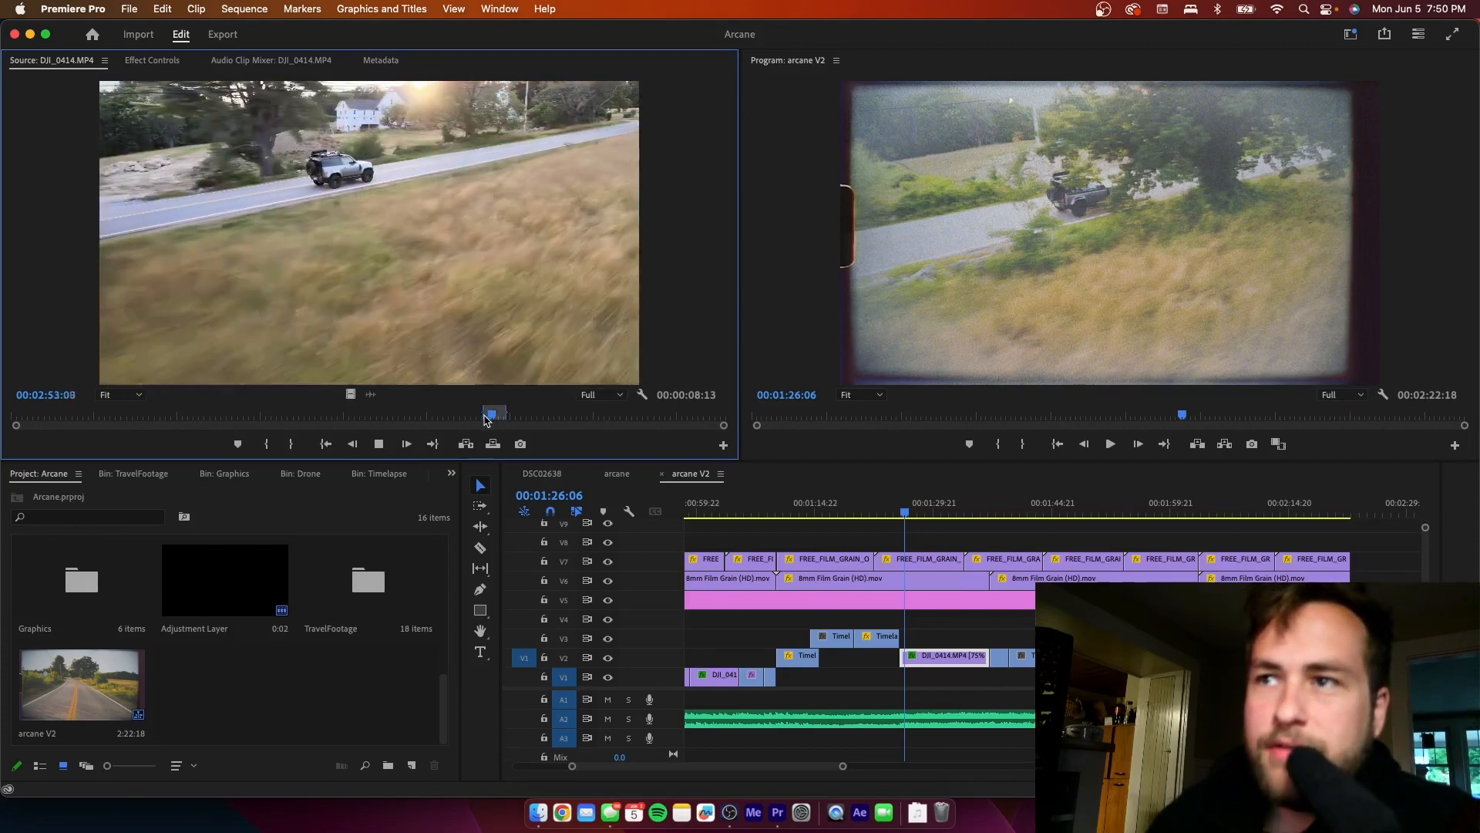
{"action": "key", "text": "space"}
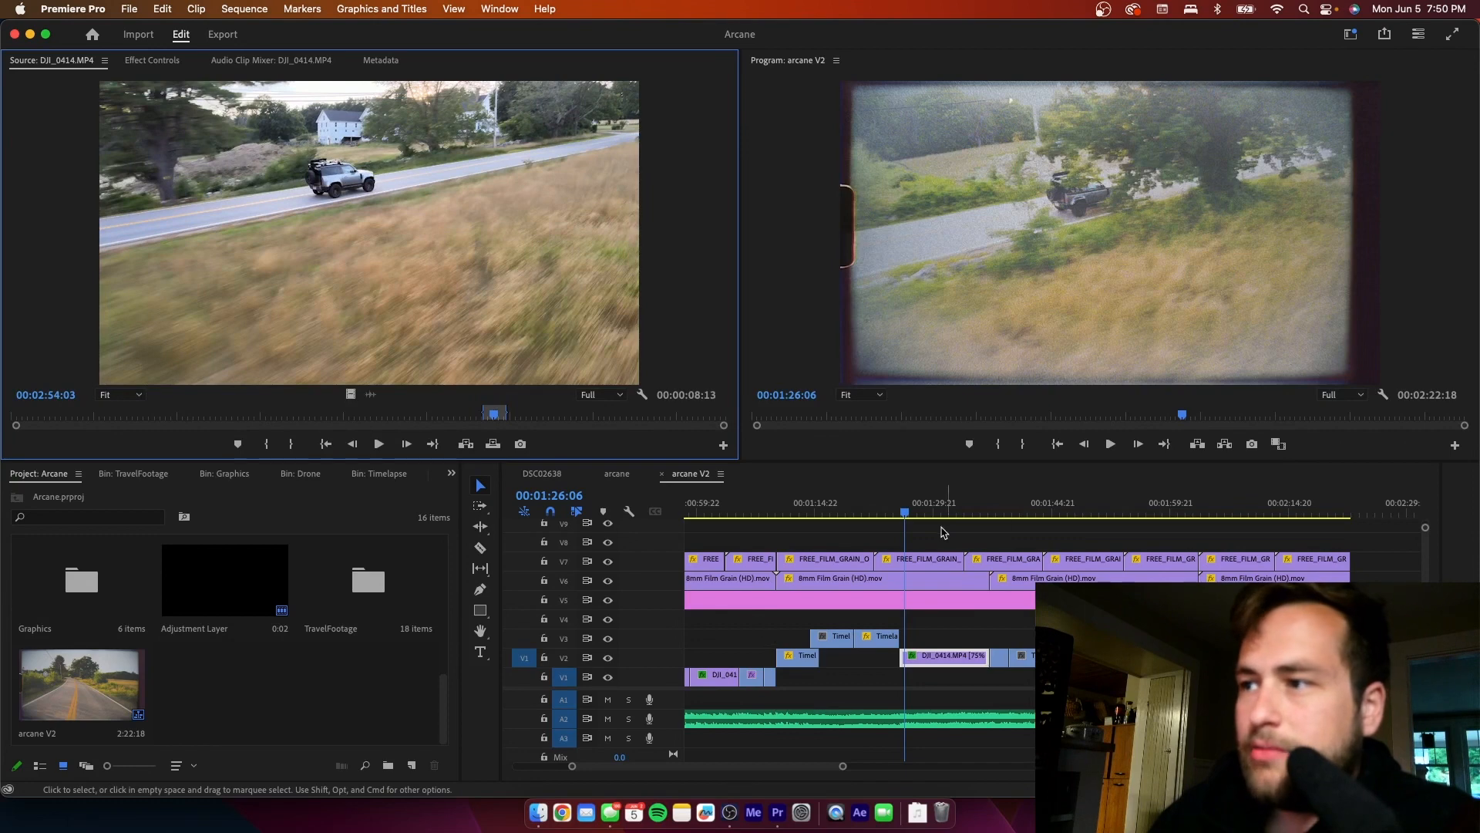
- Compare the tree-covered moment at 00:01:27:17 in the sequence with the same part of the DJI_0414.MP4 source footage
{"action": "left_click_drag", "start_coordinate": [909, 513], "coordinate": [917, 515]}
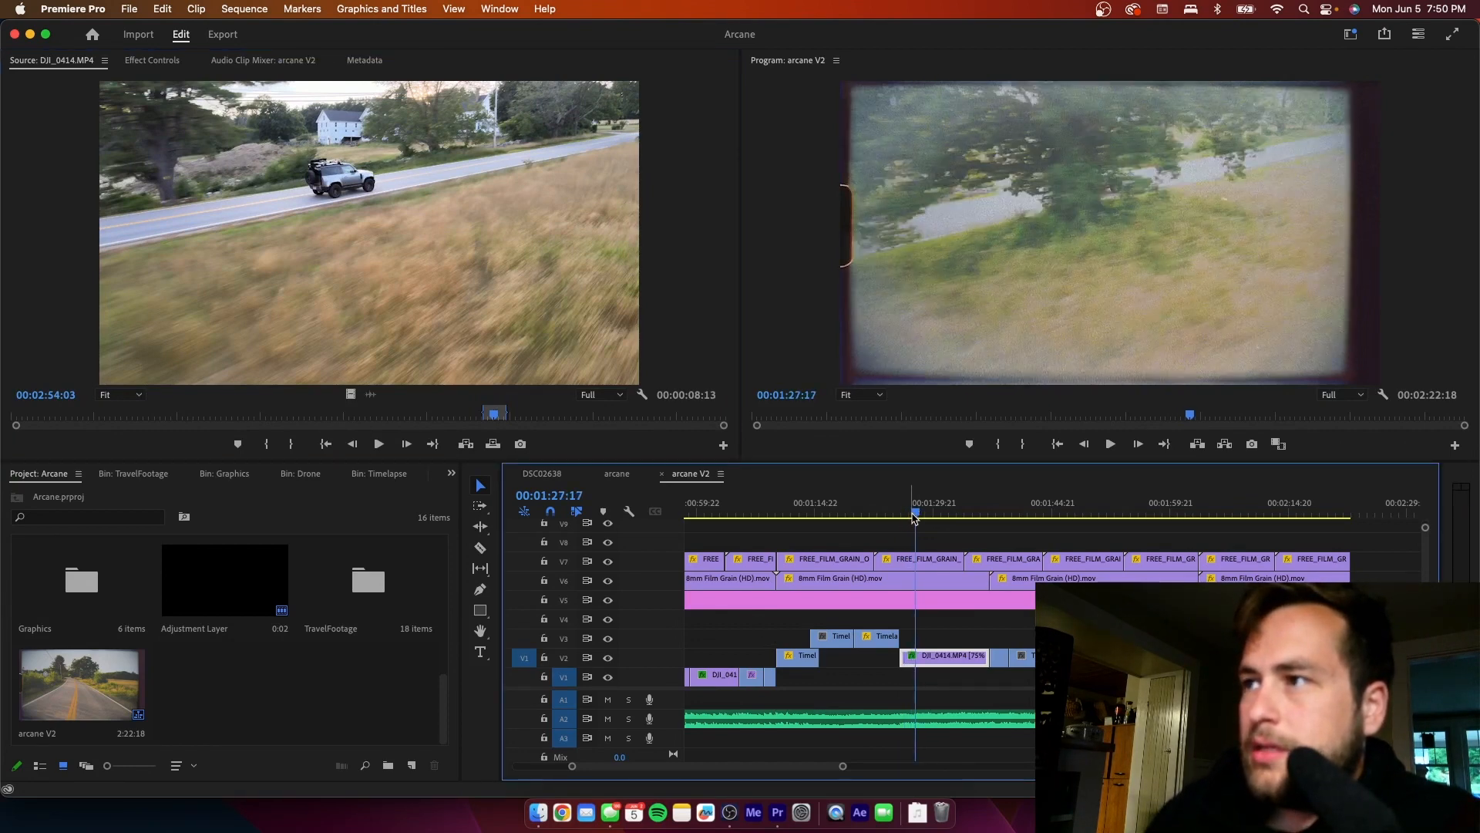
{"action": "left_click_drag", "start_coordinate": [494, 417], "coordinate": [488, 418]}
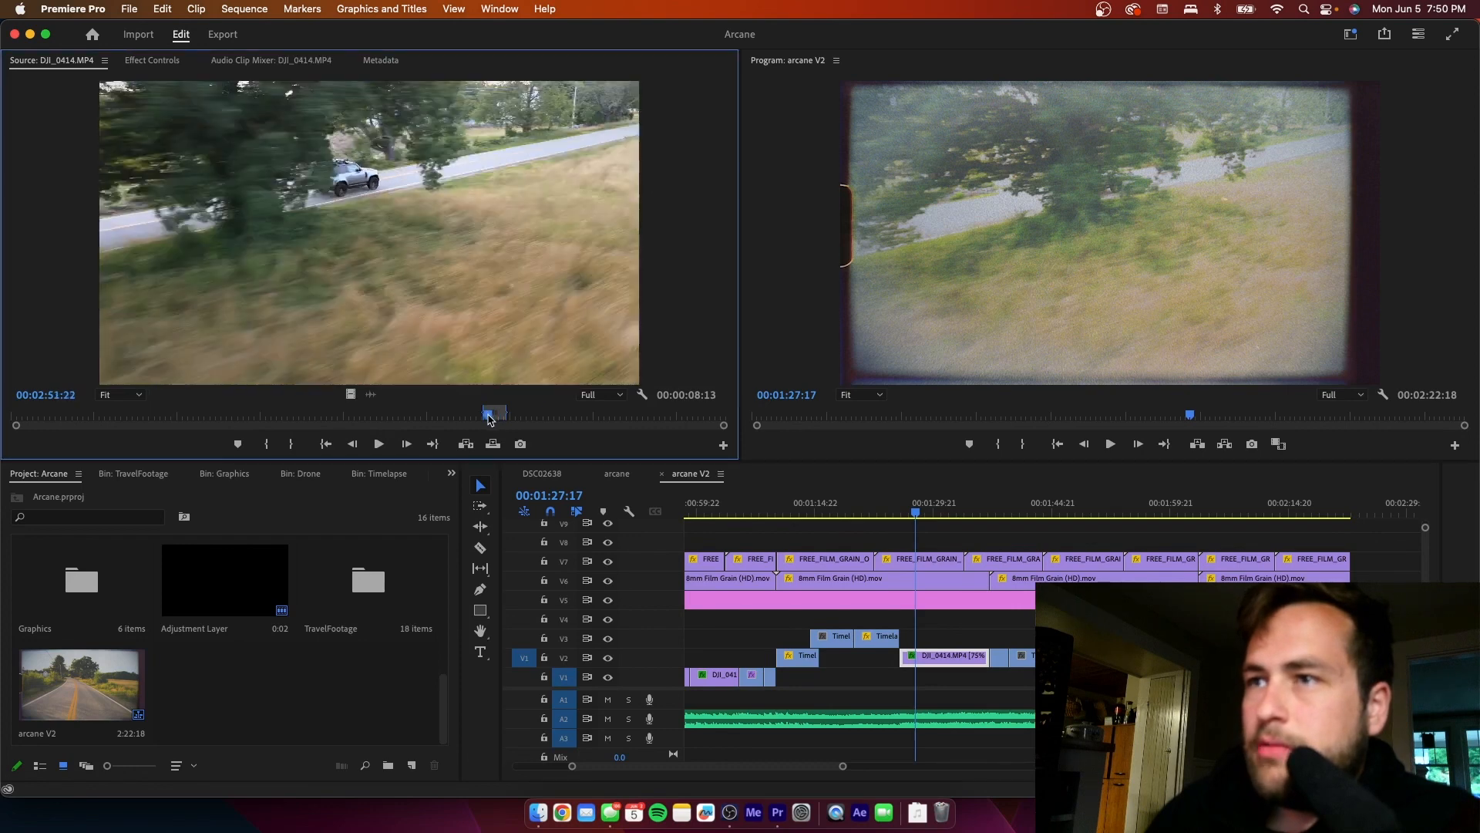
{"action": "key", "text": "space"}
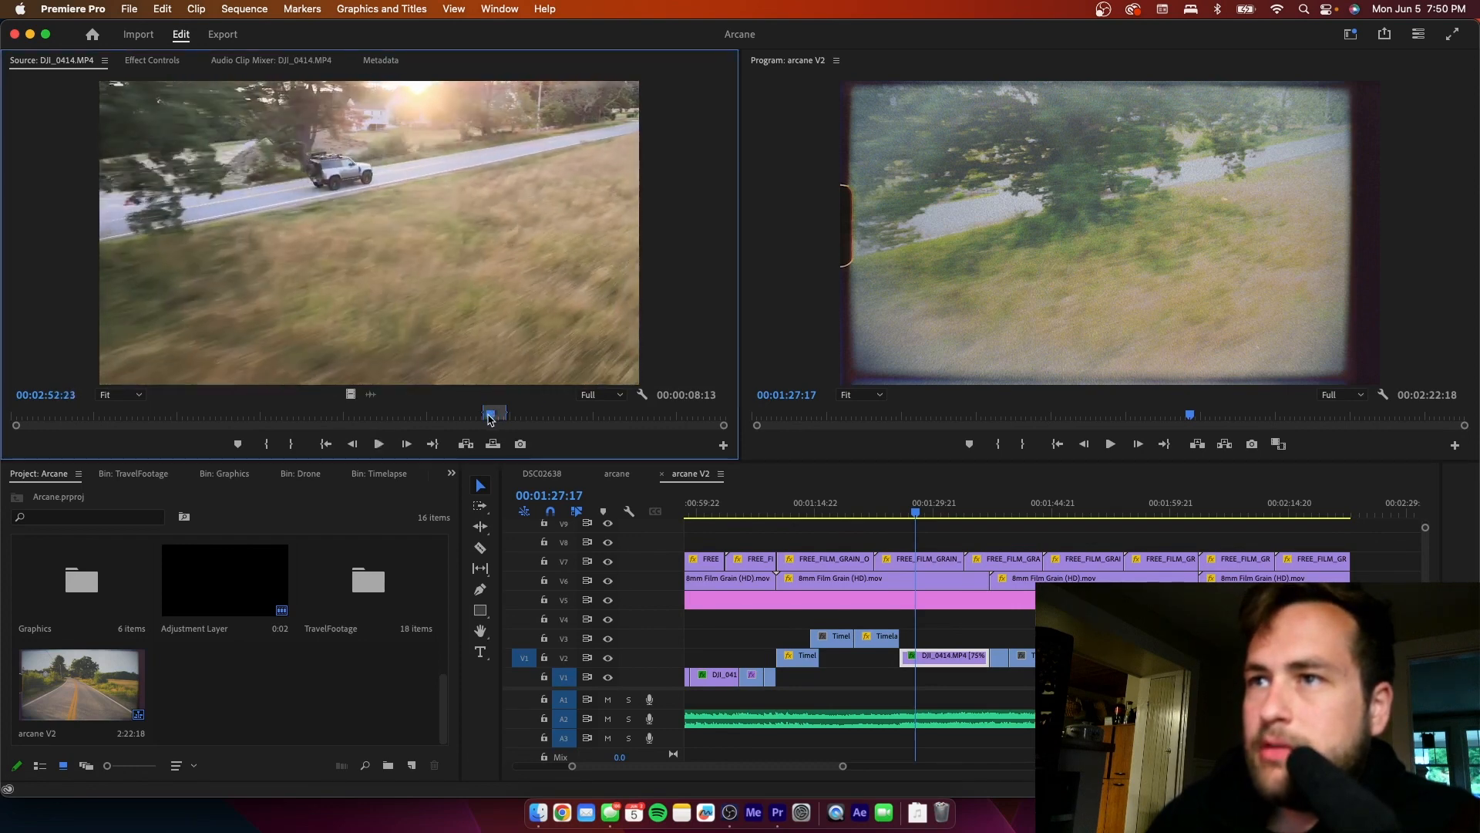
- Cut the DJI_0414.MP4 clip on V2 at 00:01:29:00, delete the piece before the cut and refit the remaining footage to fill the slot
{"action": "left_click", "coordinate": [920, 513]}
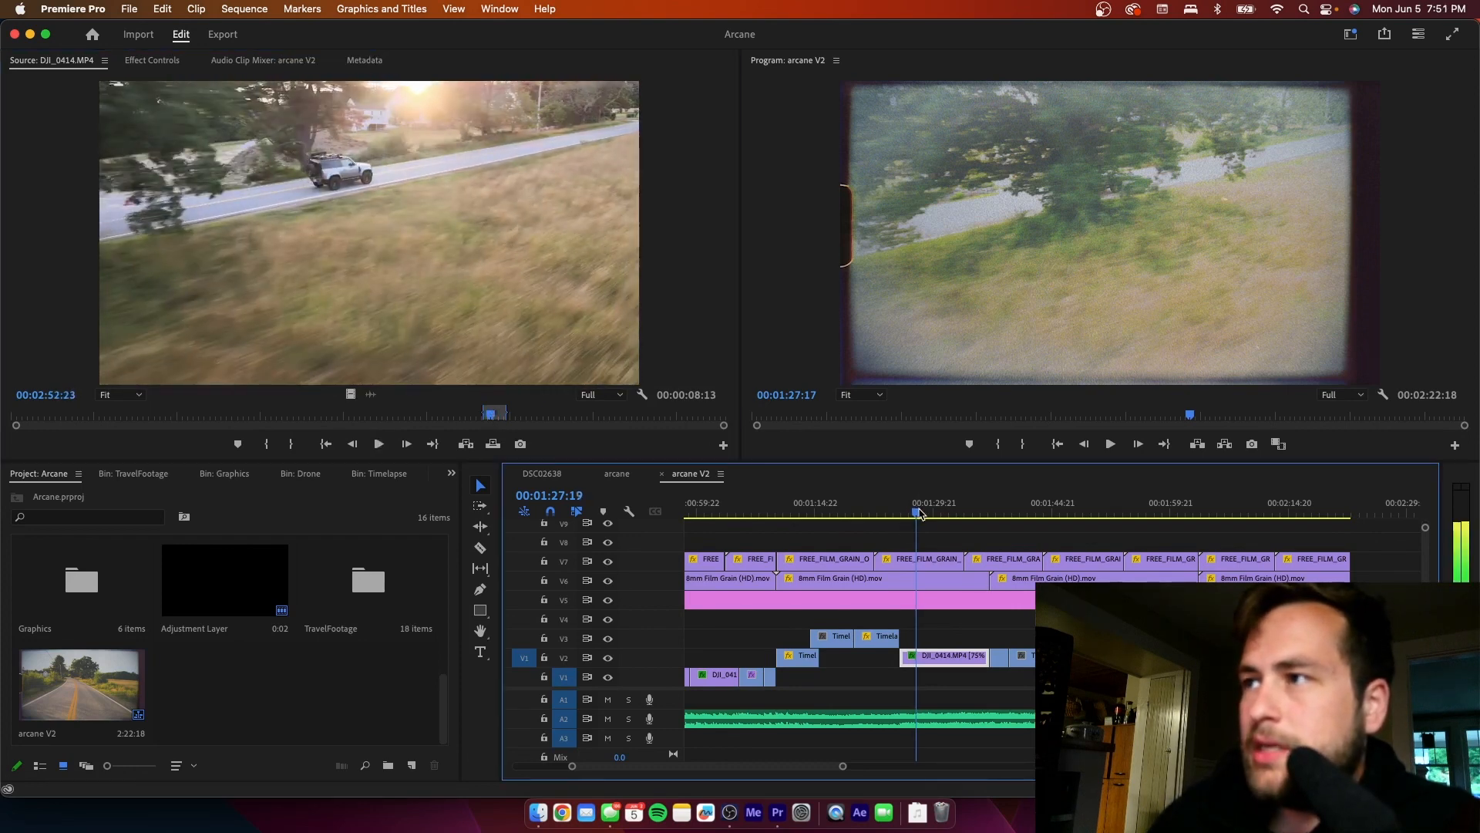
{"action": "left_click", "coordinate": [922, 512]}
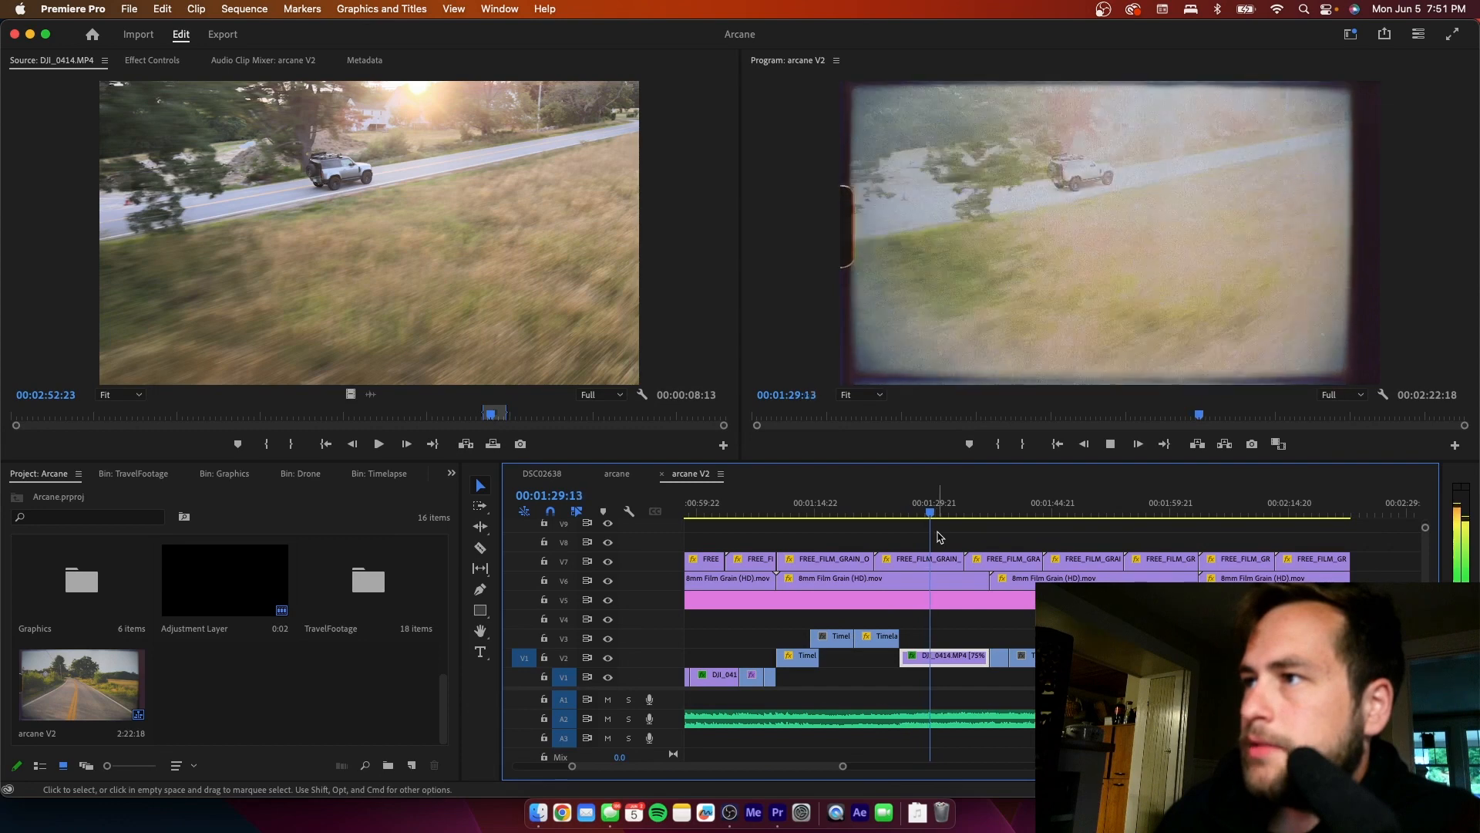
{"action": "key", "text": "space"}
{"action": "key", "text": "Left"}
{"action": "key", "text": "Left"}
{"action": "key", "text": "Left"}
{"action": "key", "text": "Left"}
{"action": "key", "text": "Left"}
{"action": "key", "text": "Left"}
{"action": "key", "text": "Left"}
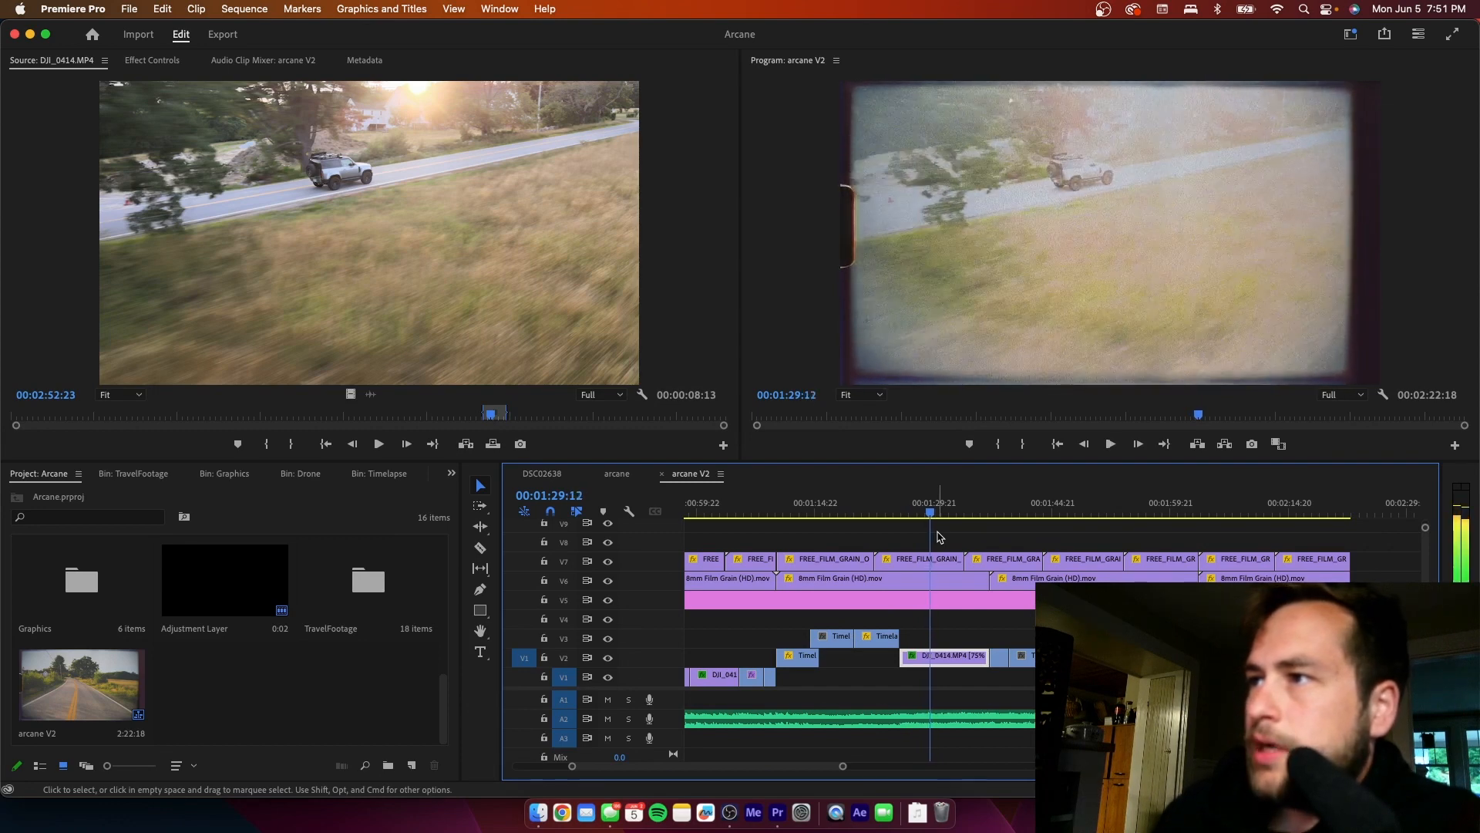
{"action": "key", "text": "Left"}
{"action": "key", "text": "Left"}
{"action": "key", "text": "Left"}
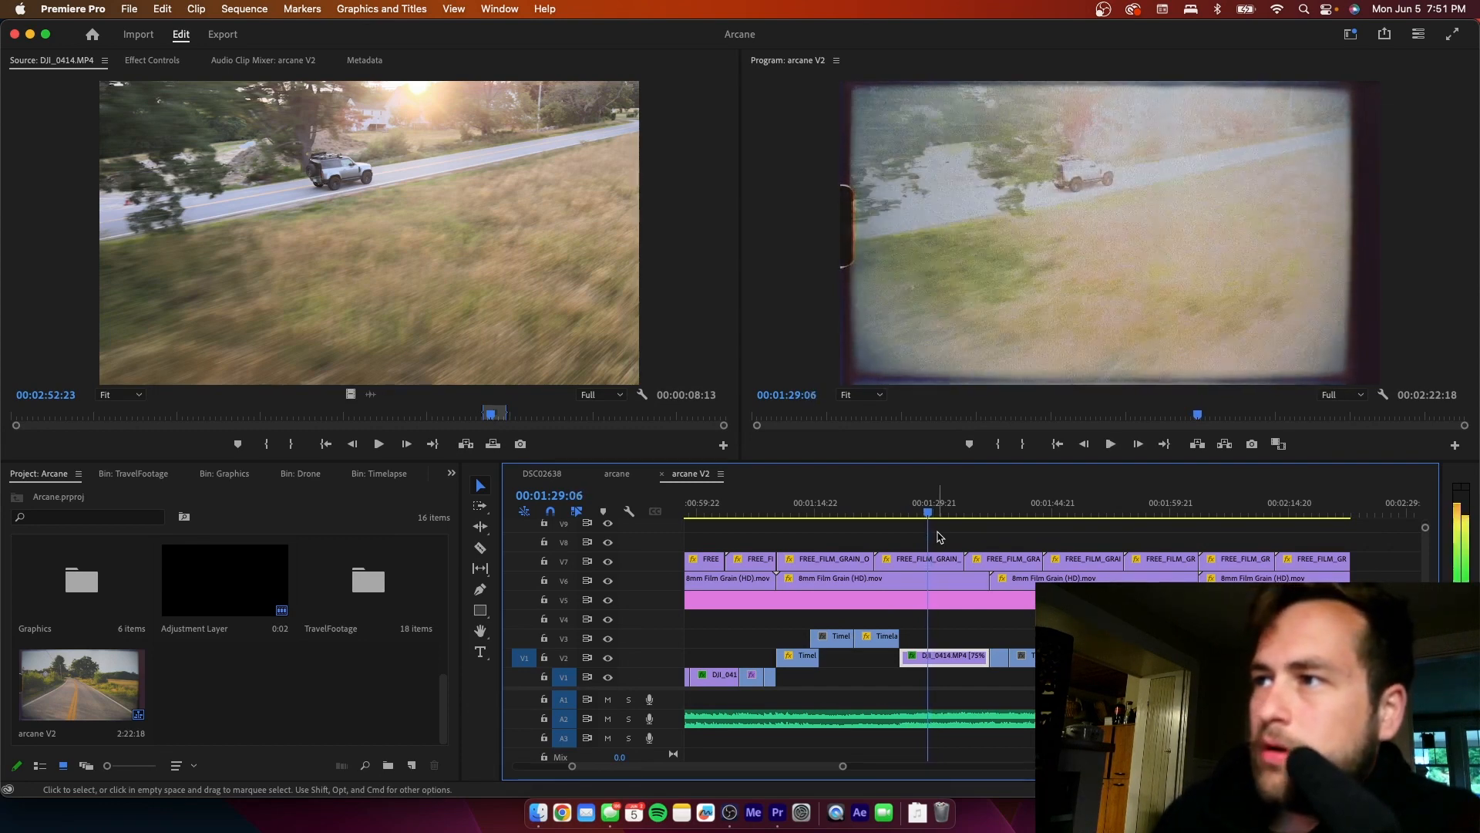
{"action": "key", "text": "Left"}
{"action": "key", "text": "Left"}
{"action": "key", "text": "Left"}
{"action": "key", "text": "Left"}
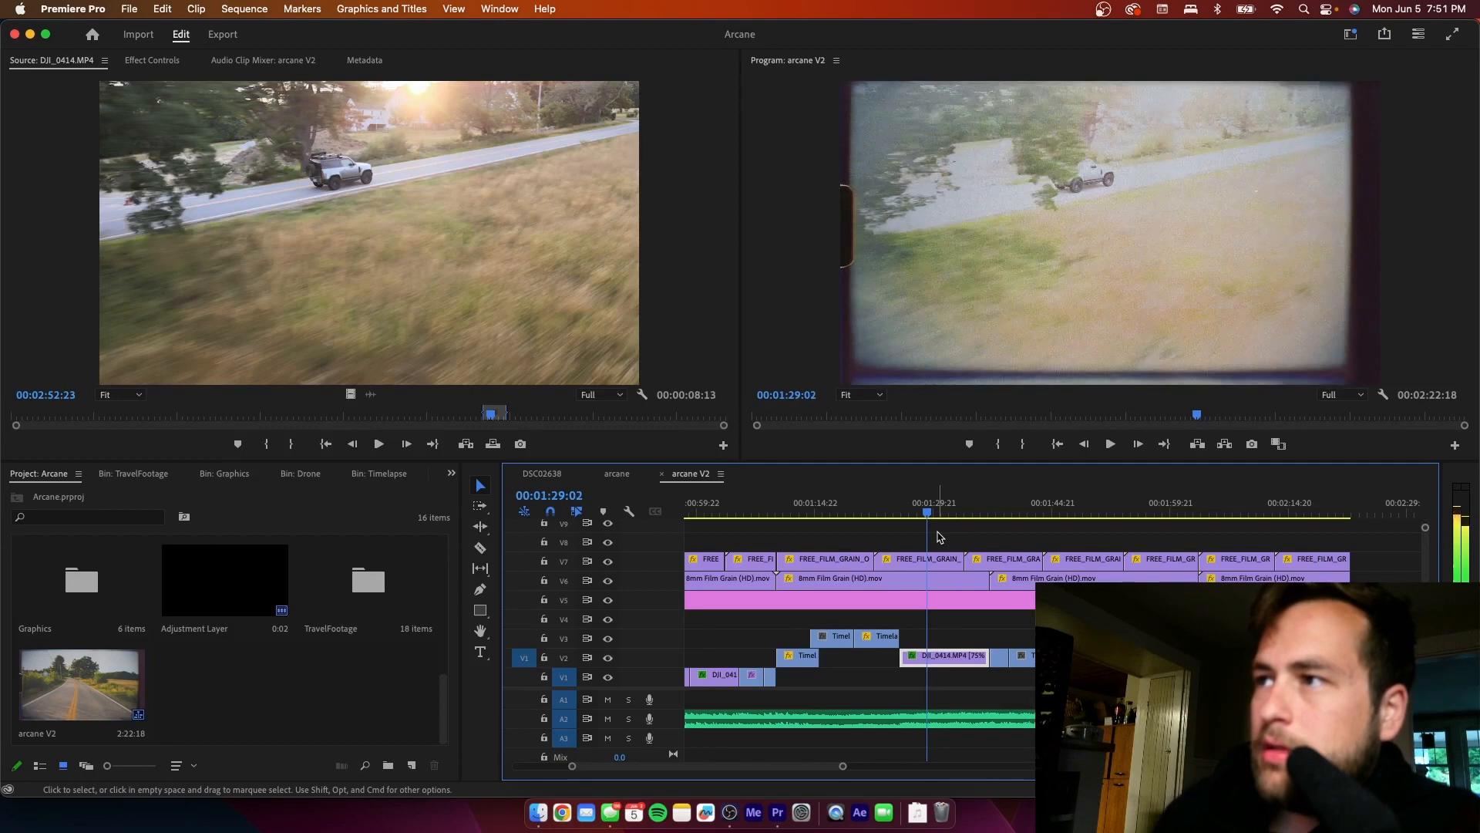
{"action": "key", "text": "c"}
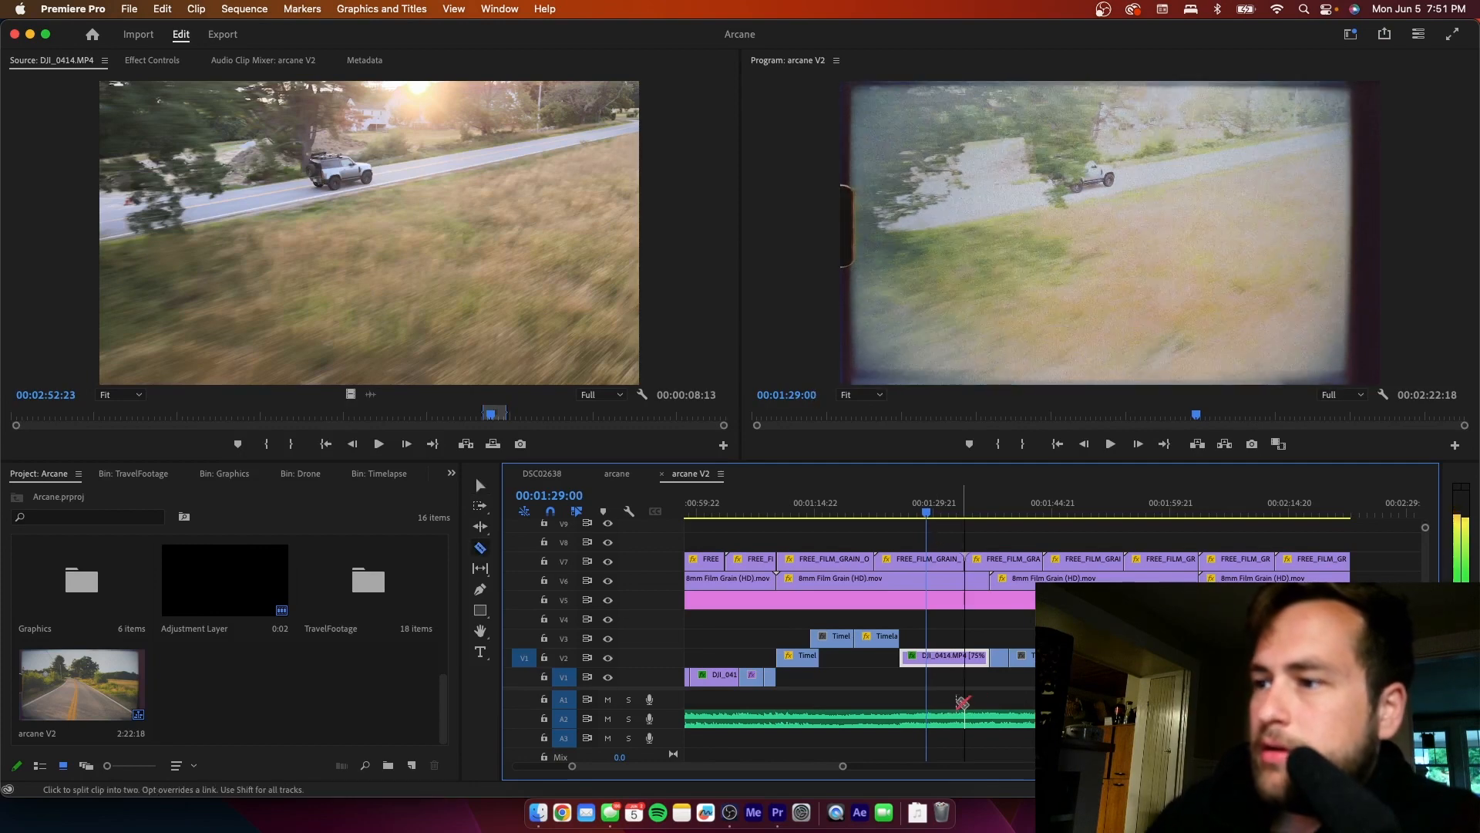
{"action": "left_click", "coordinate": [928, 656]}
{"action": "key", "text": "v"}
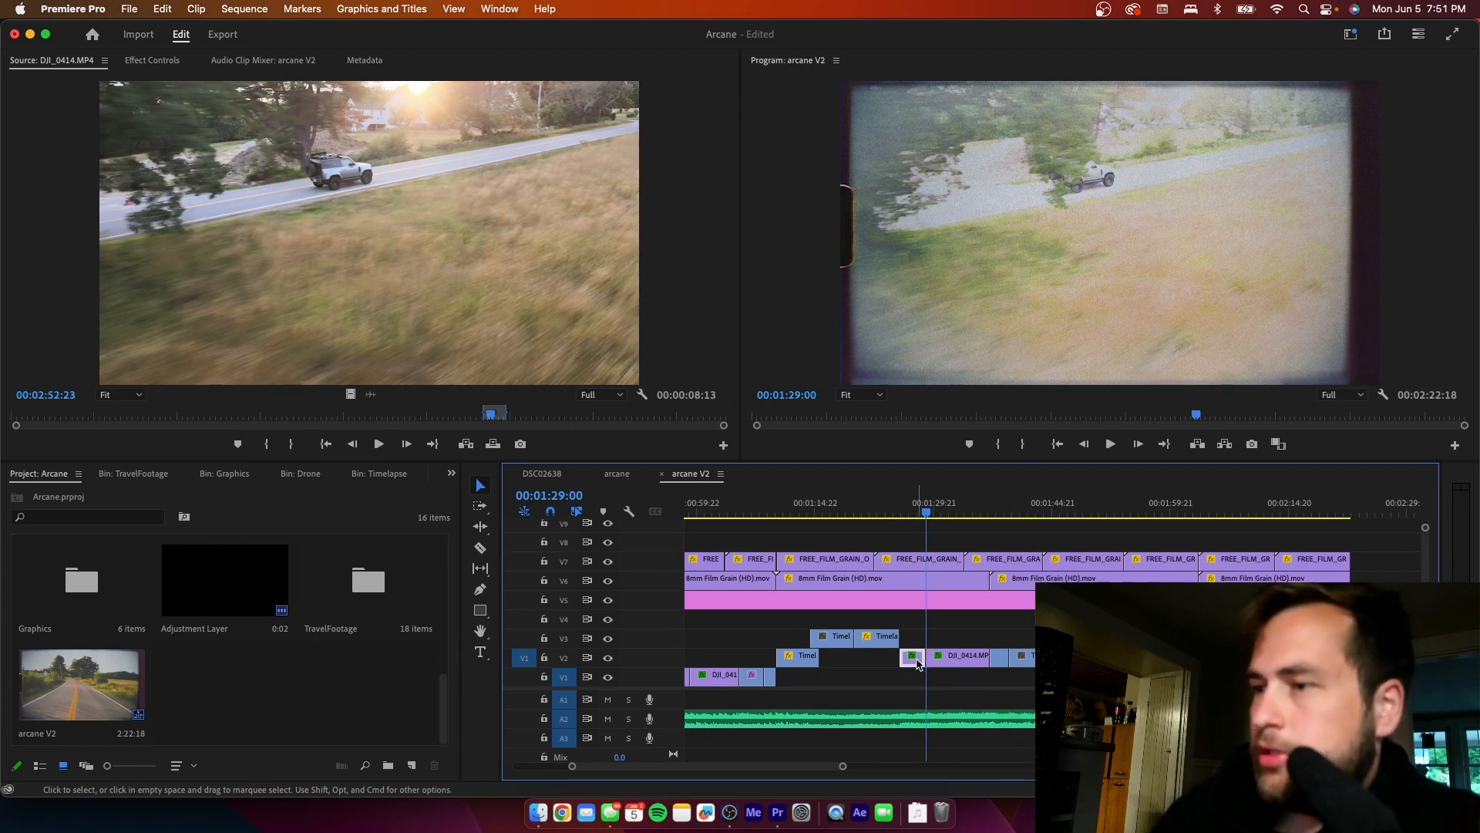
{"action": "key", "text": "Delete"}
{"action": "left_click_drag", "start_coordinate": [946, 659], "coordinate": [988, 652]}
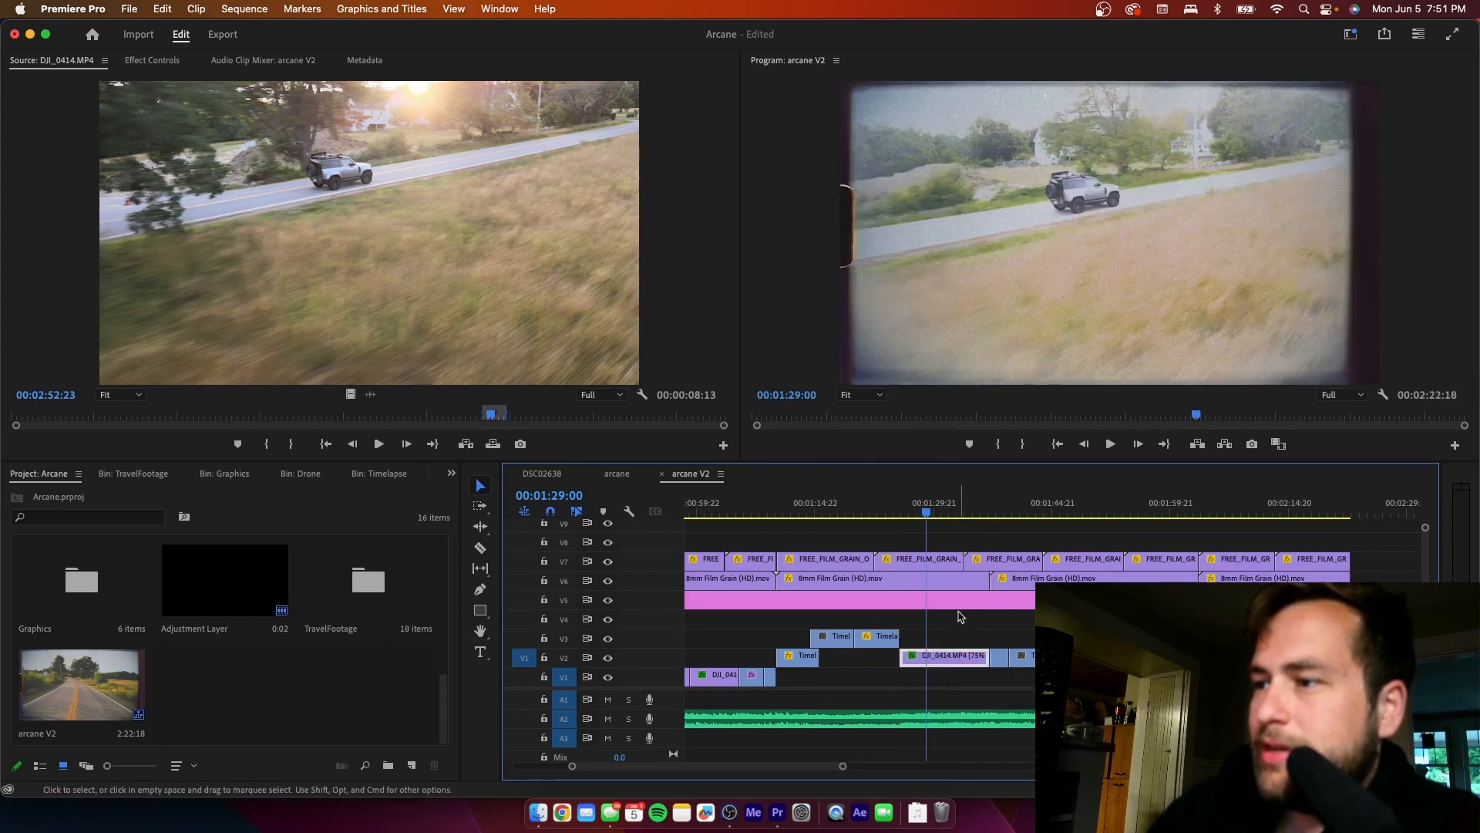
- Review the replaced drone shot and trim the start of the DJI_0414.MP4 clip on V2, refitting it to fill the same slot
{"action": "left_click", "coordinate": [877, 513]}
{"action": "key", "text": "space"}
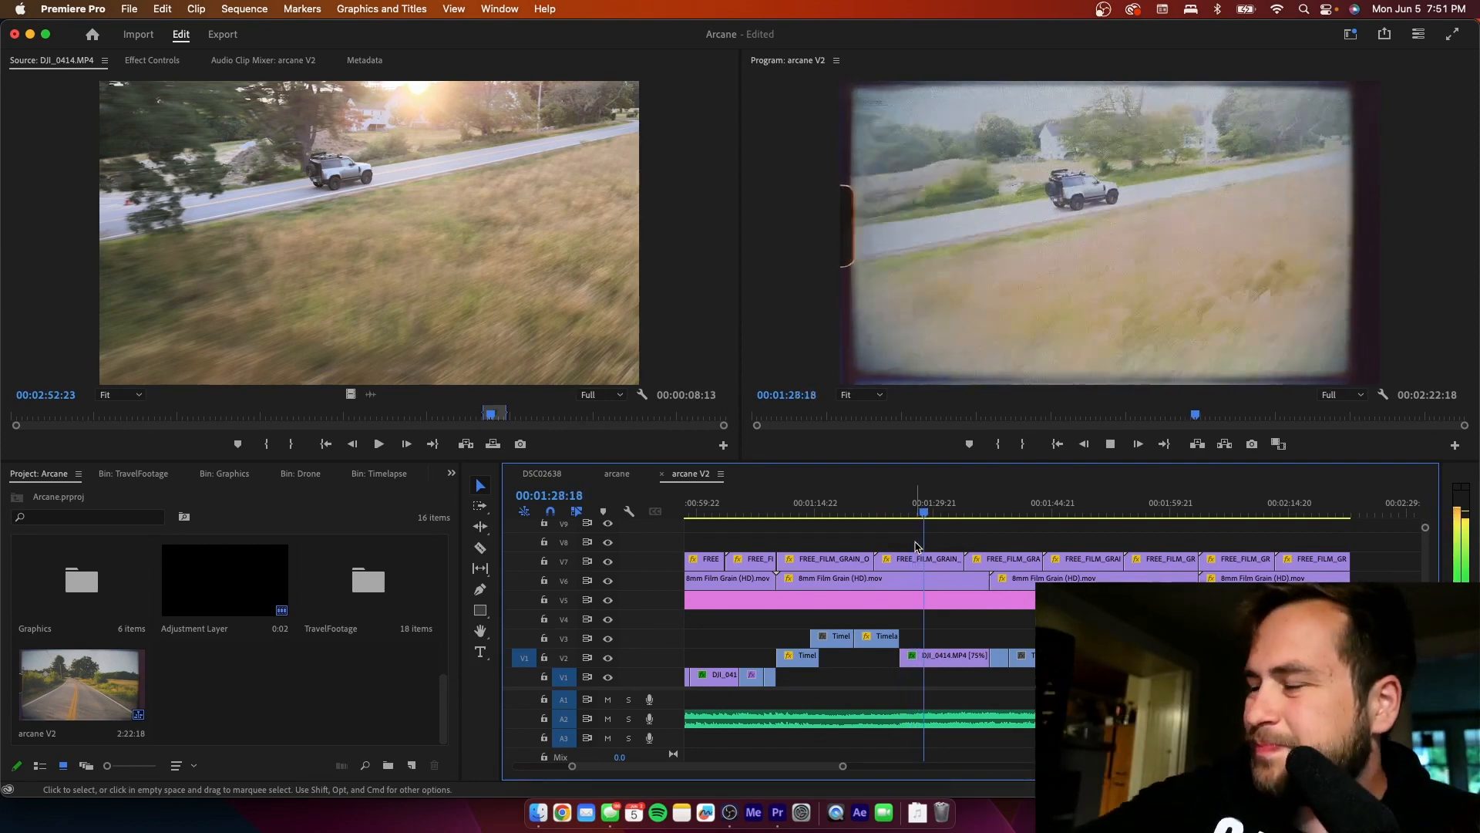
{"action": "key", "text": "space"}
{"action": "left_click", "coordinate": [901, 513]}
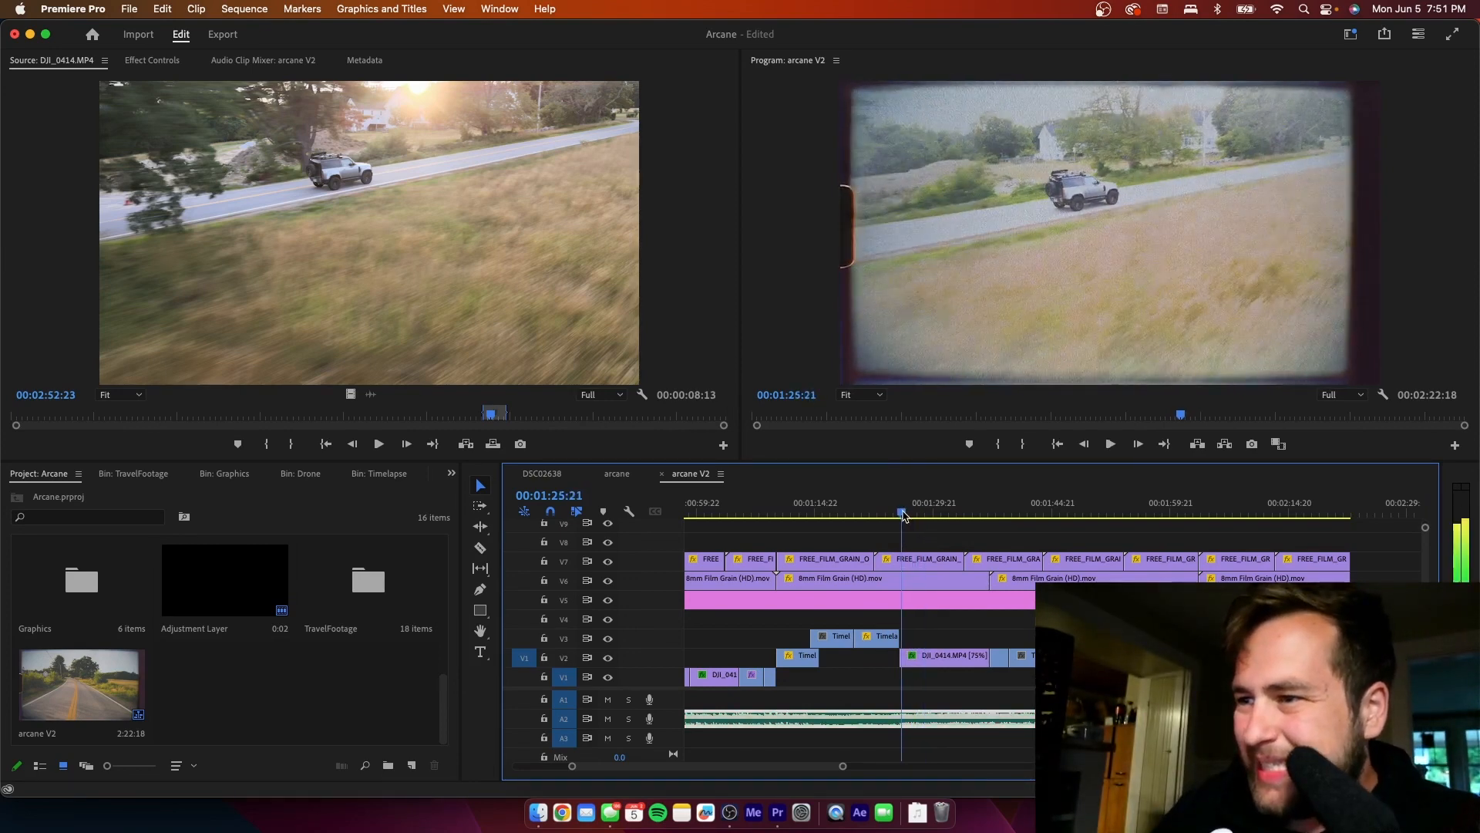
{"action": "left_click_drag", "start_coordinate": [904, 515], "coordinate": [908, 514]}
{"action": "left_click_drag", "start_coordinate": [899, 657], "coordinate": [989, 658]}
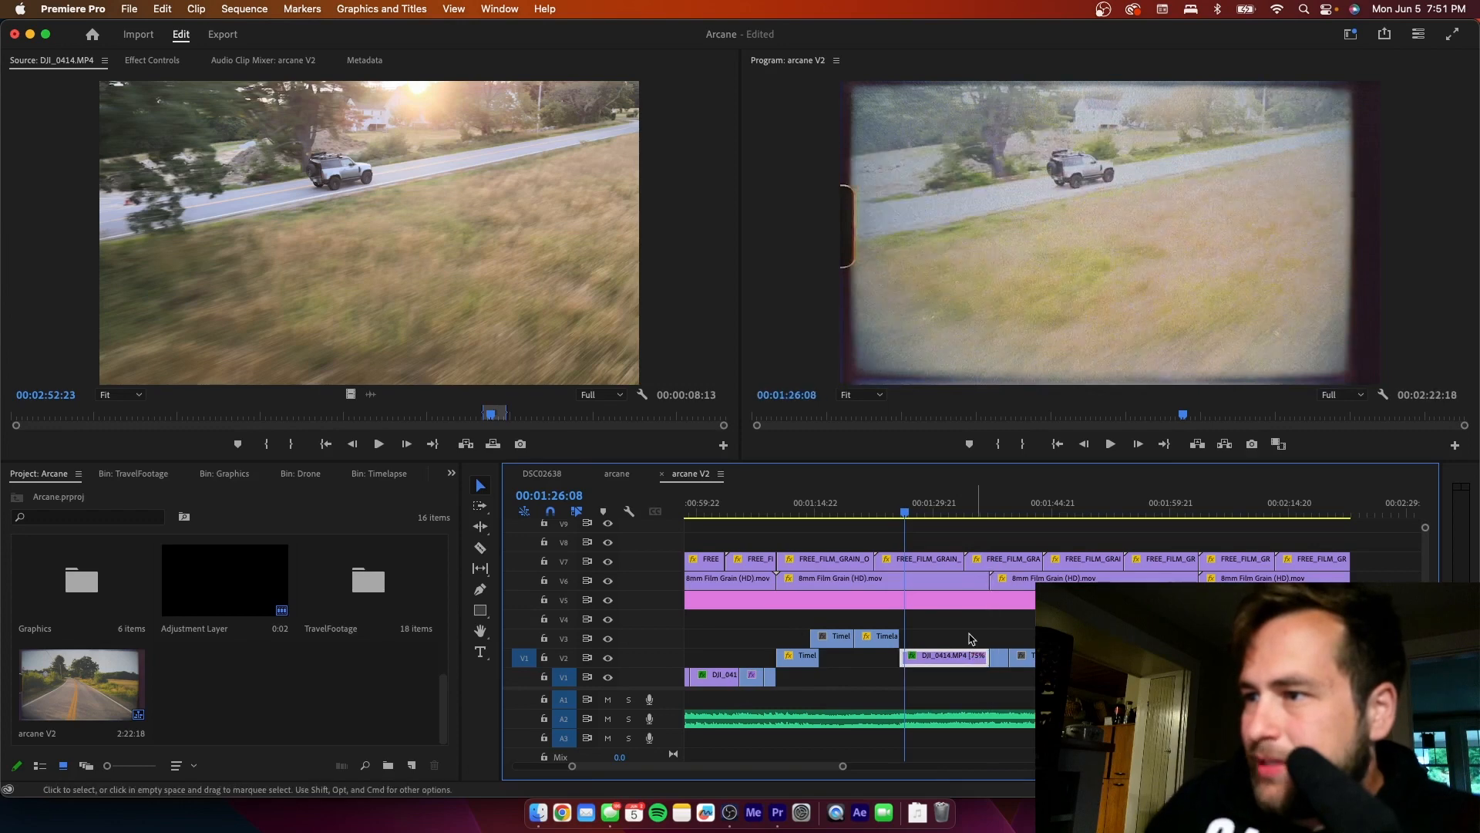
- Play the adjusted drone shot from 00:01:24:12 and replay its ending from 00:01:36:00, pausing at 00:01:36:23
{"action": "left_click", "coordinate": [892, 513]}
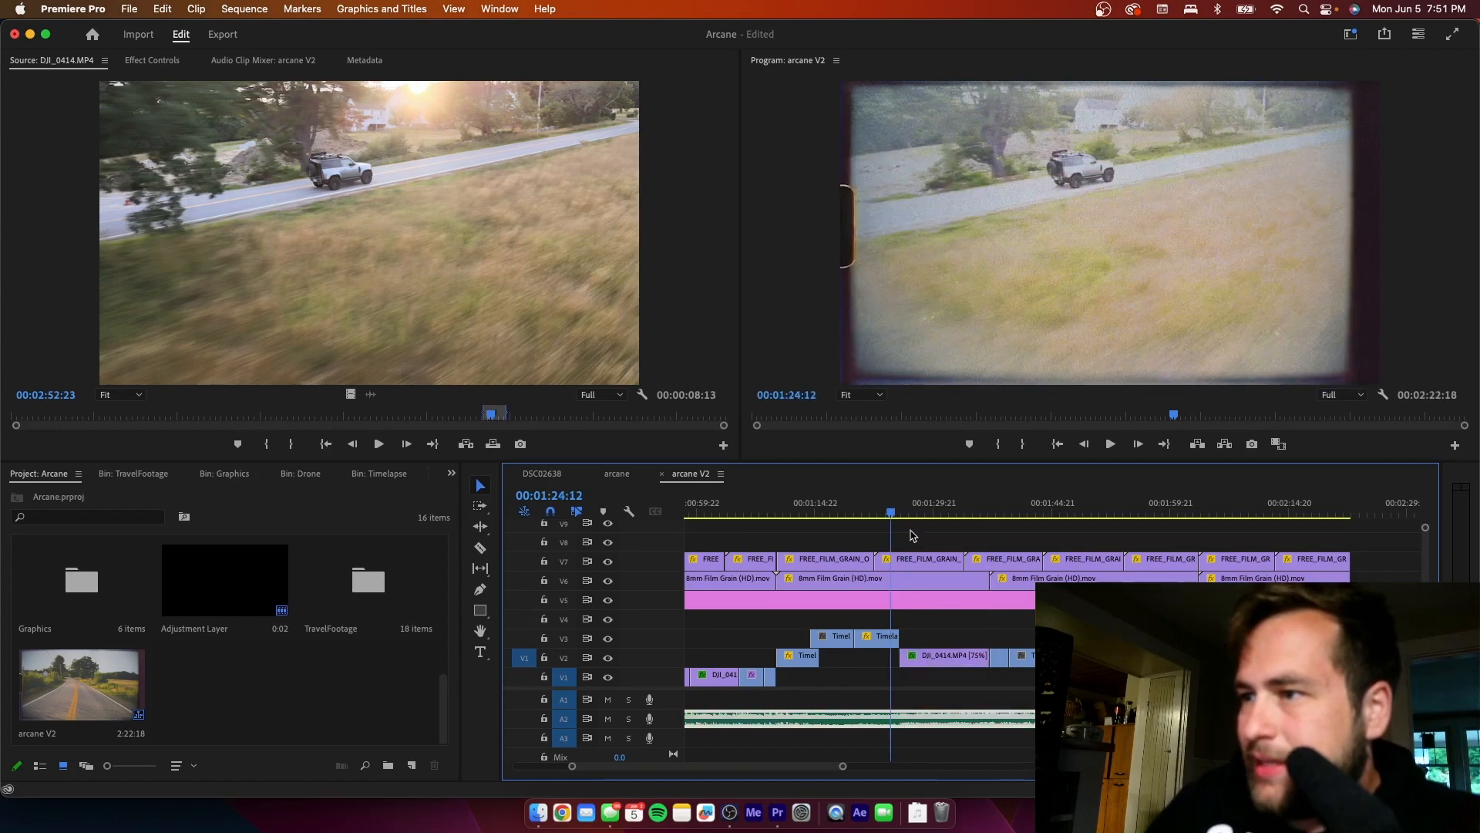
{"action": "key", "text": "space"}
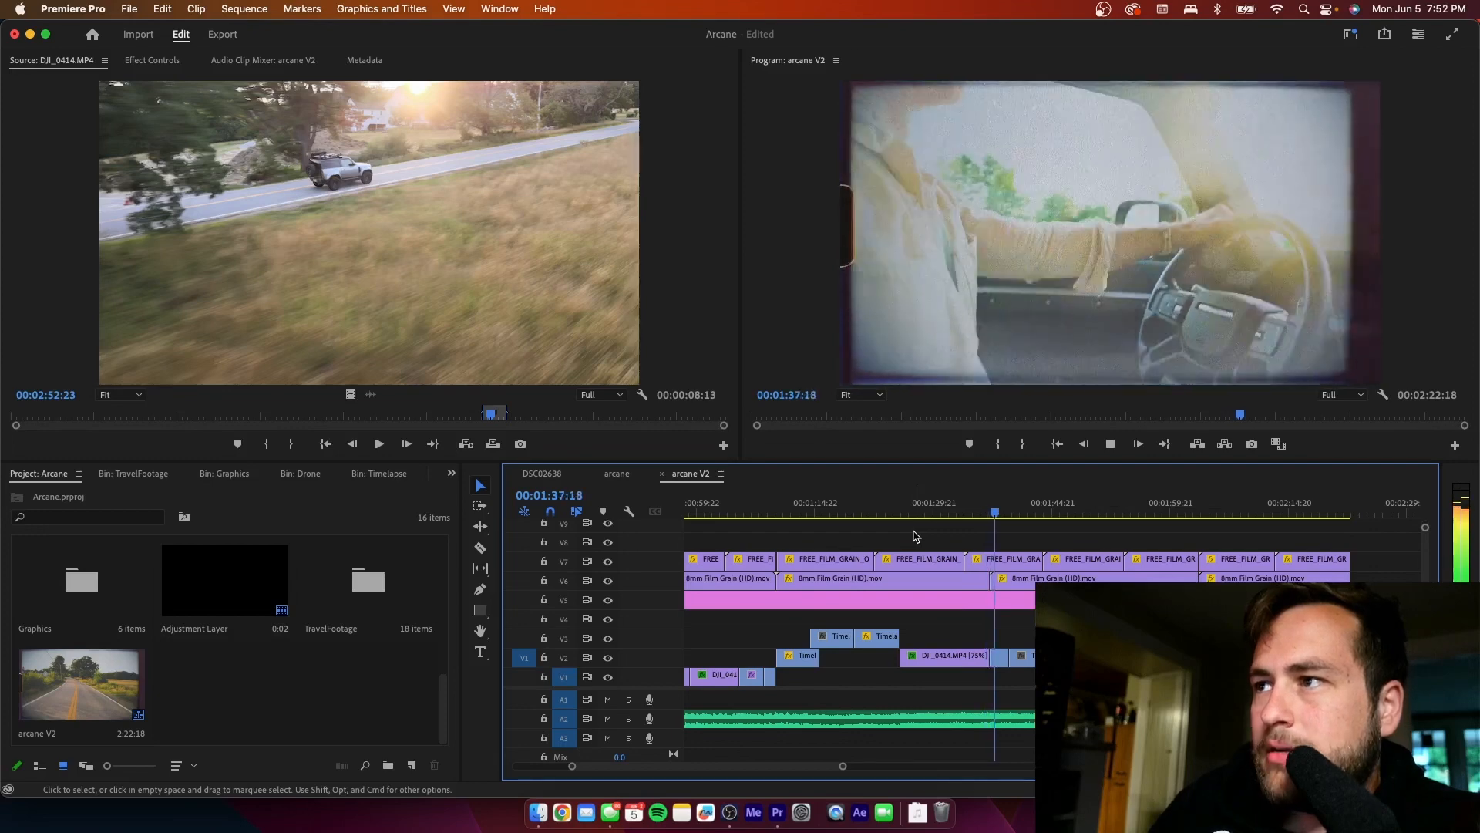
{"action": "key", "text": "space"}
{"action": "left_click", "coordinate": [982, 512]}
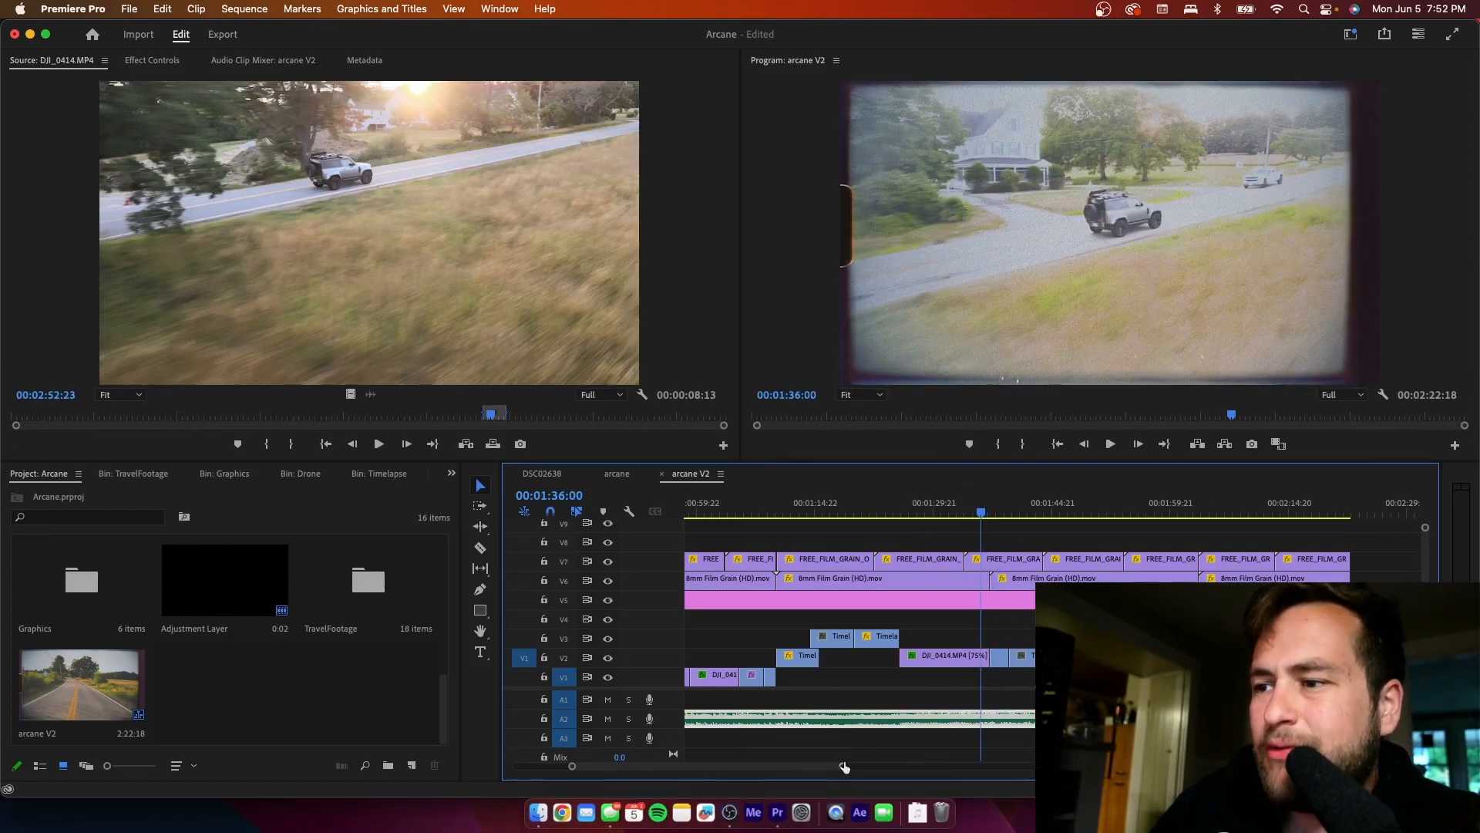
{"action": "left_click_drag", "start_coordinate": [842, 766], "coordinate": [765, 781]}
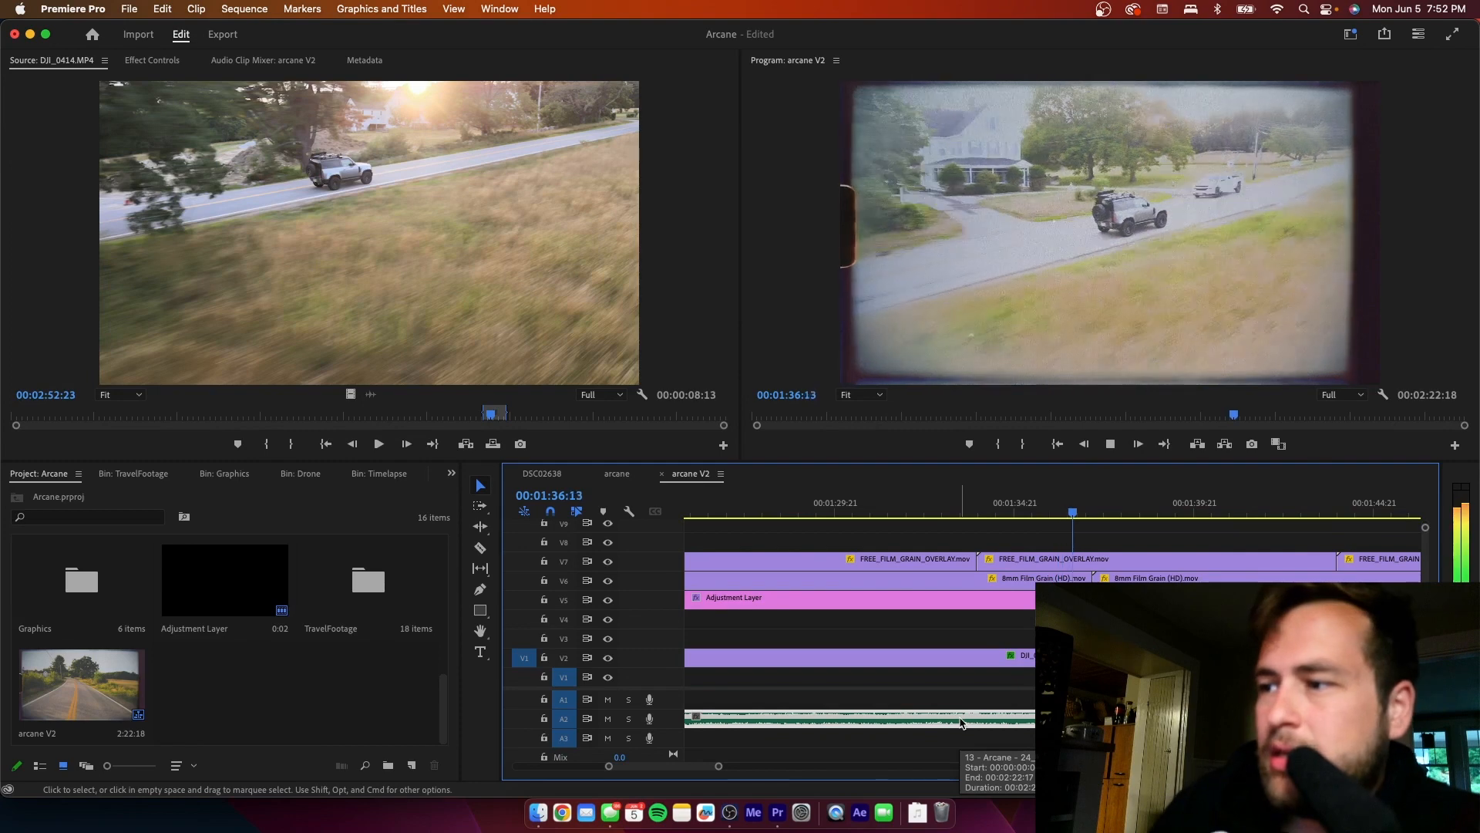
{"action": "key", "text": "space"}
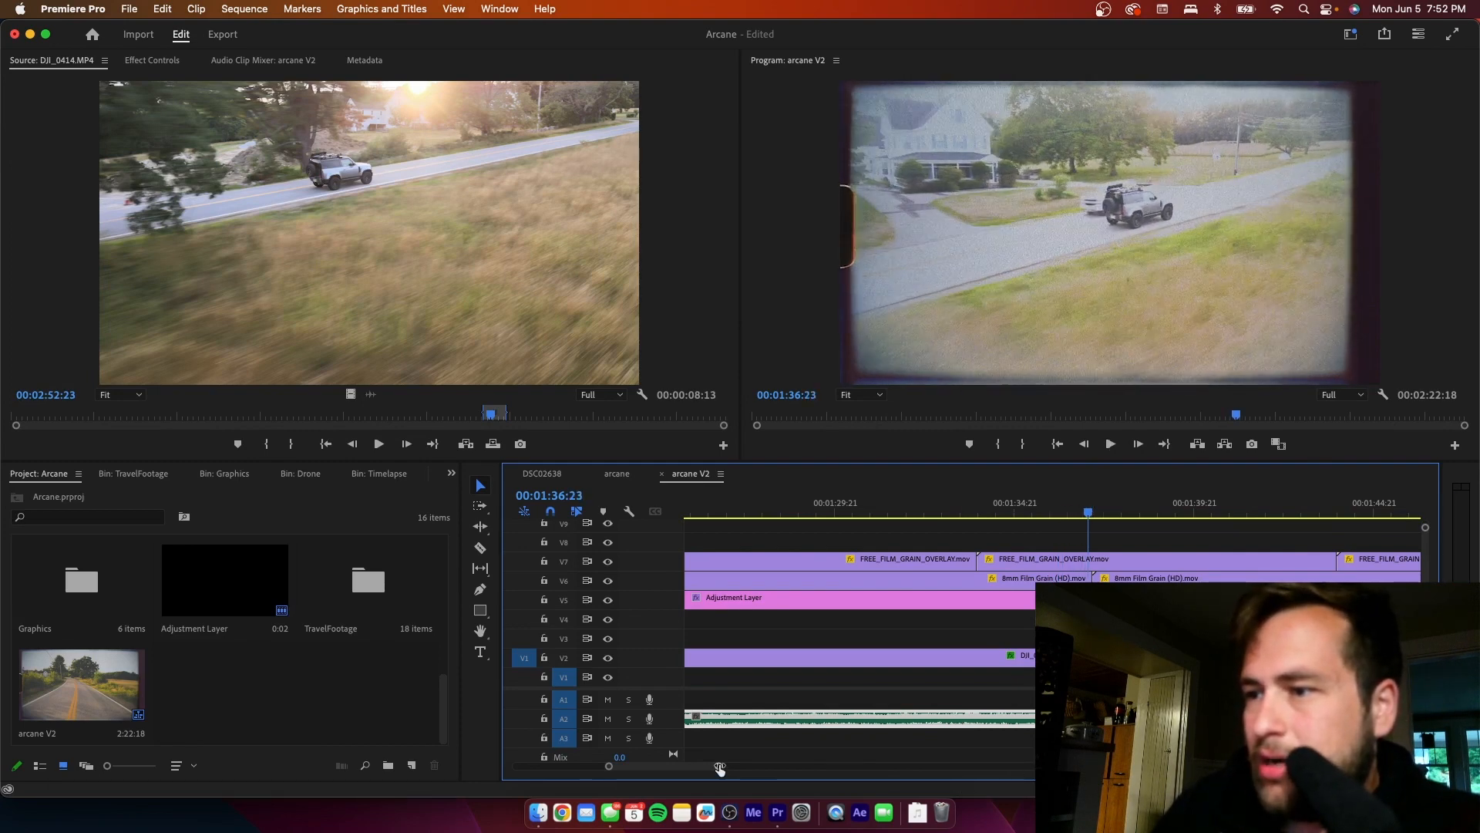
- Hide tracks V5 to V8 and play the bare footage across the cut after the drone shot, pausing at 00:01:38:03
{"action": "left_click_drag", "start_coordinate": [719, 768], "coordinate": [670, 770]}
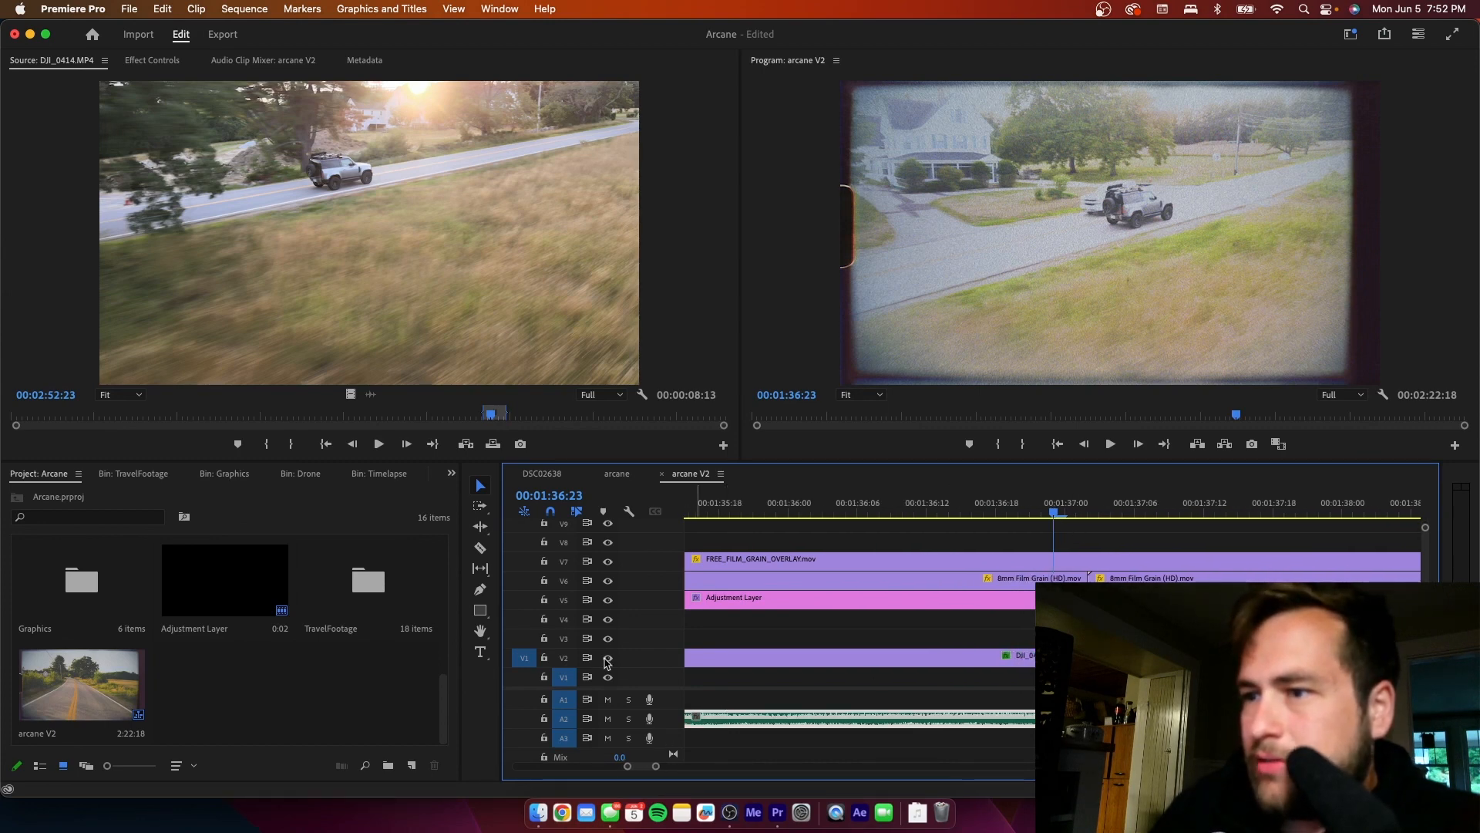
{"action": "left_click", "coordinate": [608, 600]}
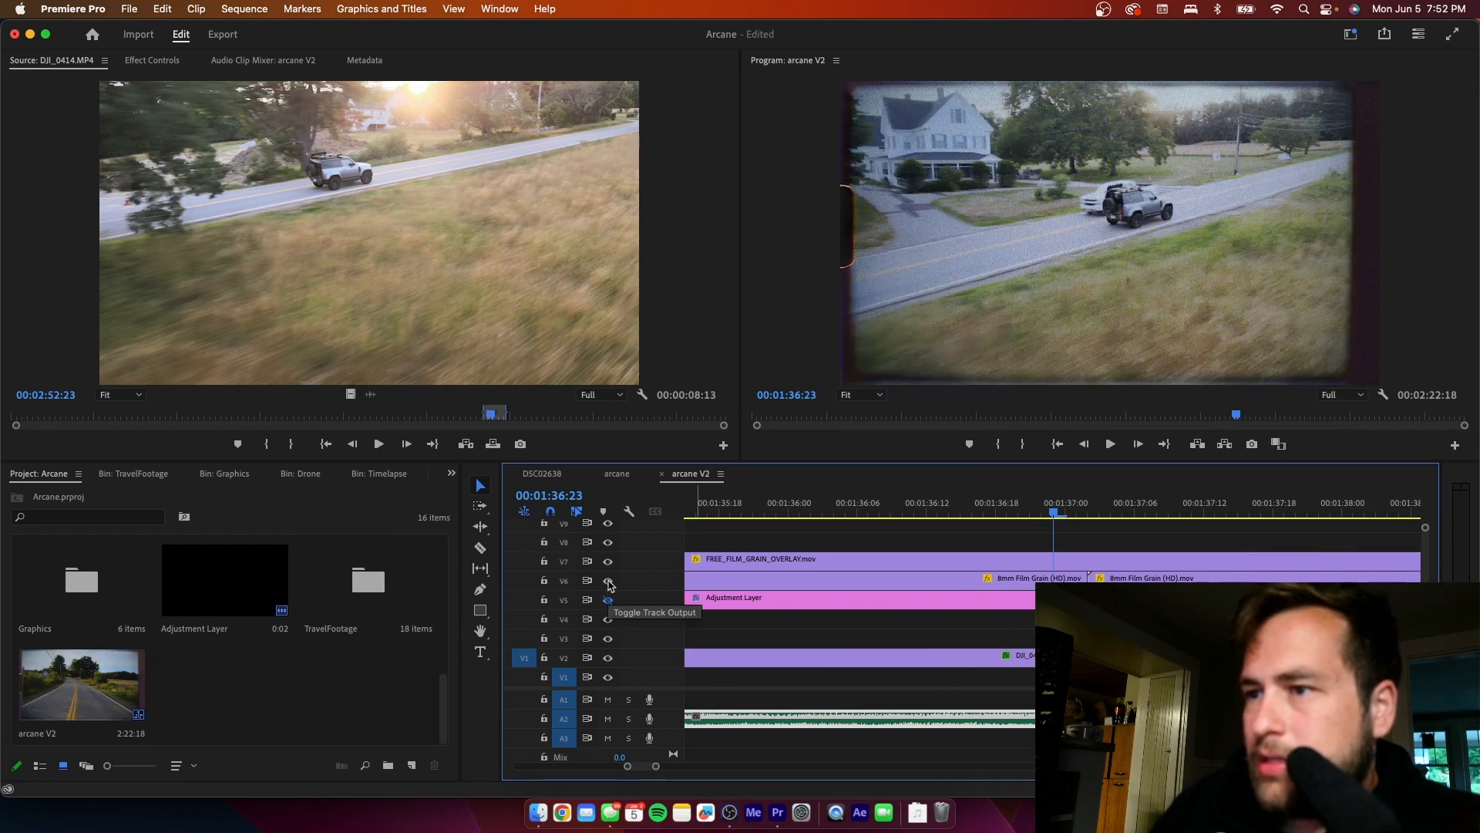
{"action": "left_click", "coordinate": [608, 581]}
{"action": "left_click", "coordinate": [608, 561]}
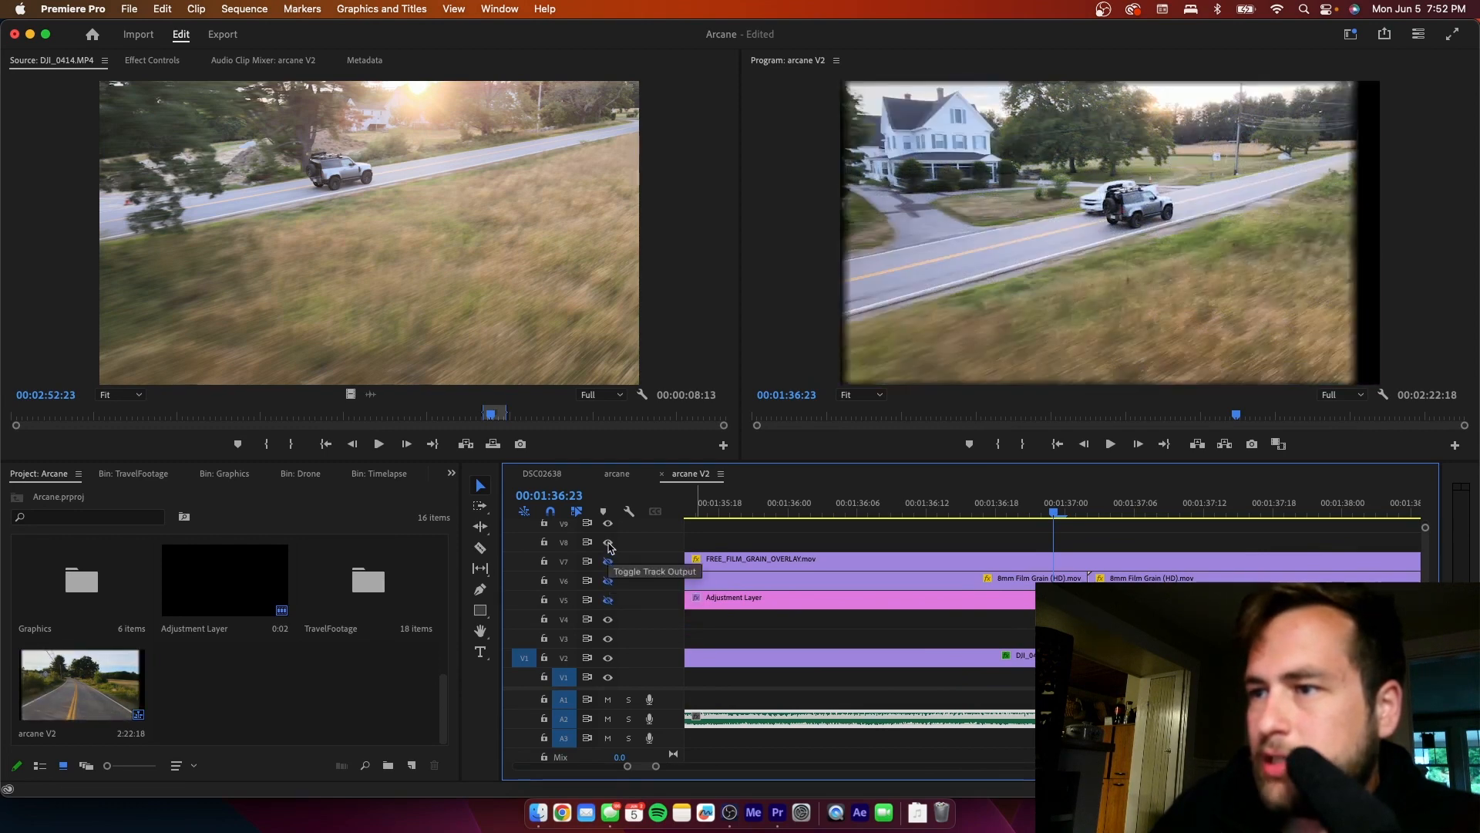
{"action": "left_click", "coordinate": [608, 542]}
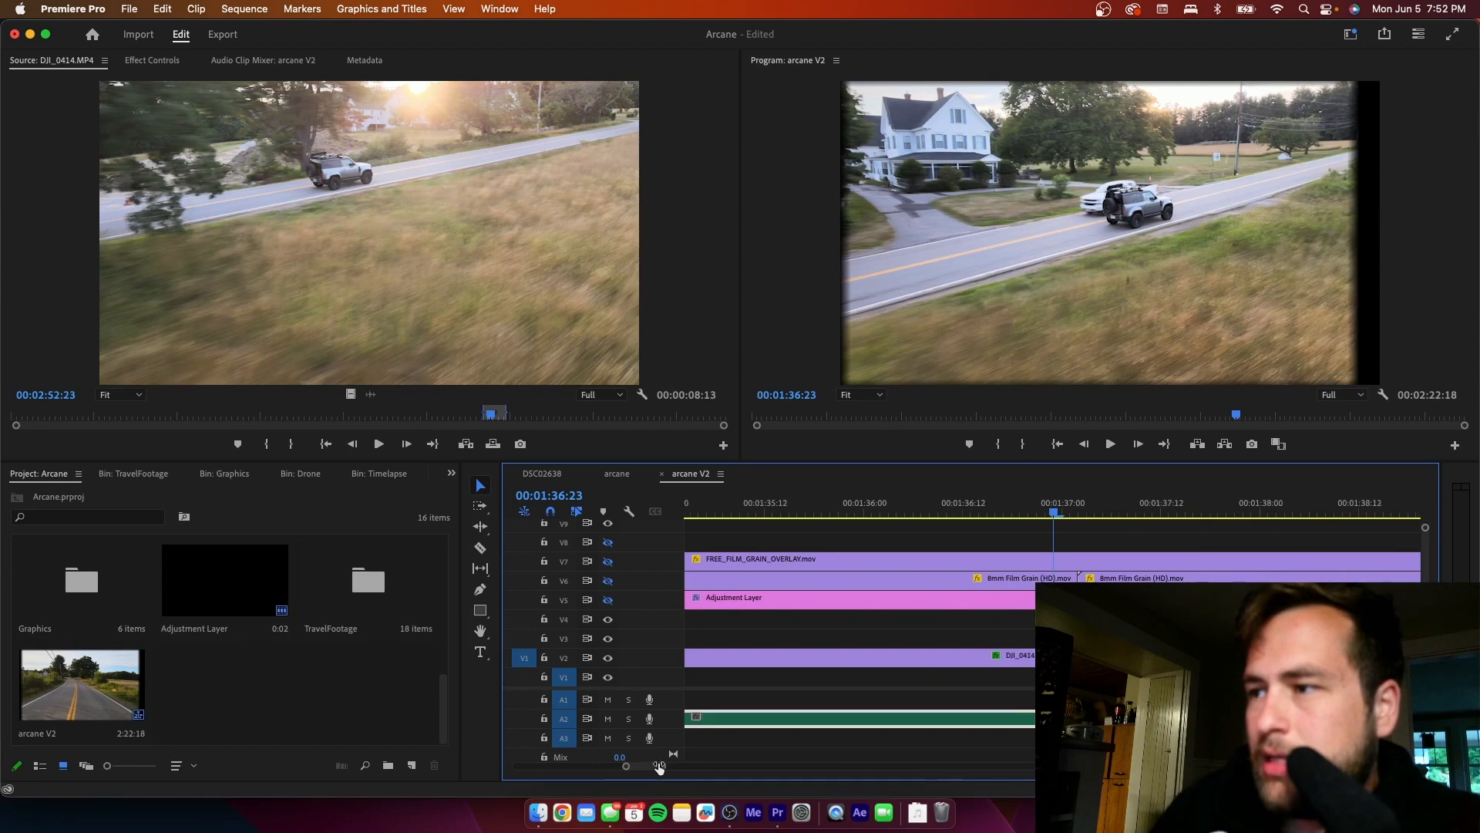
{"action": "scroll", "coordinate": [699, 759], "scroll_direction": "down", "scroll_amount": 5}
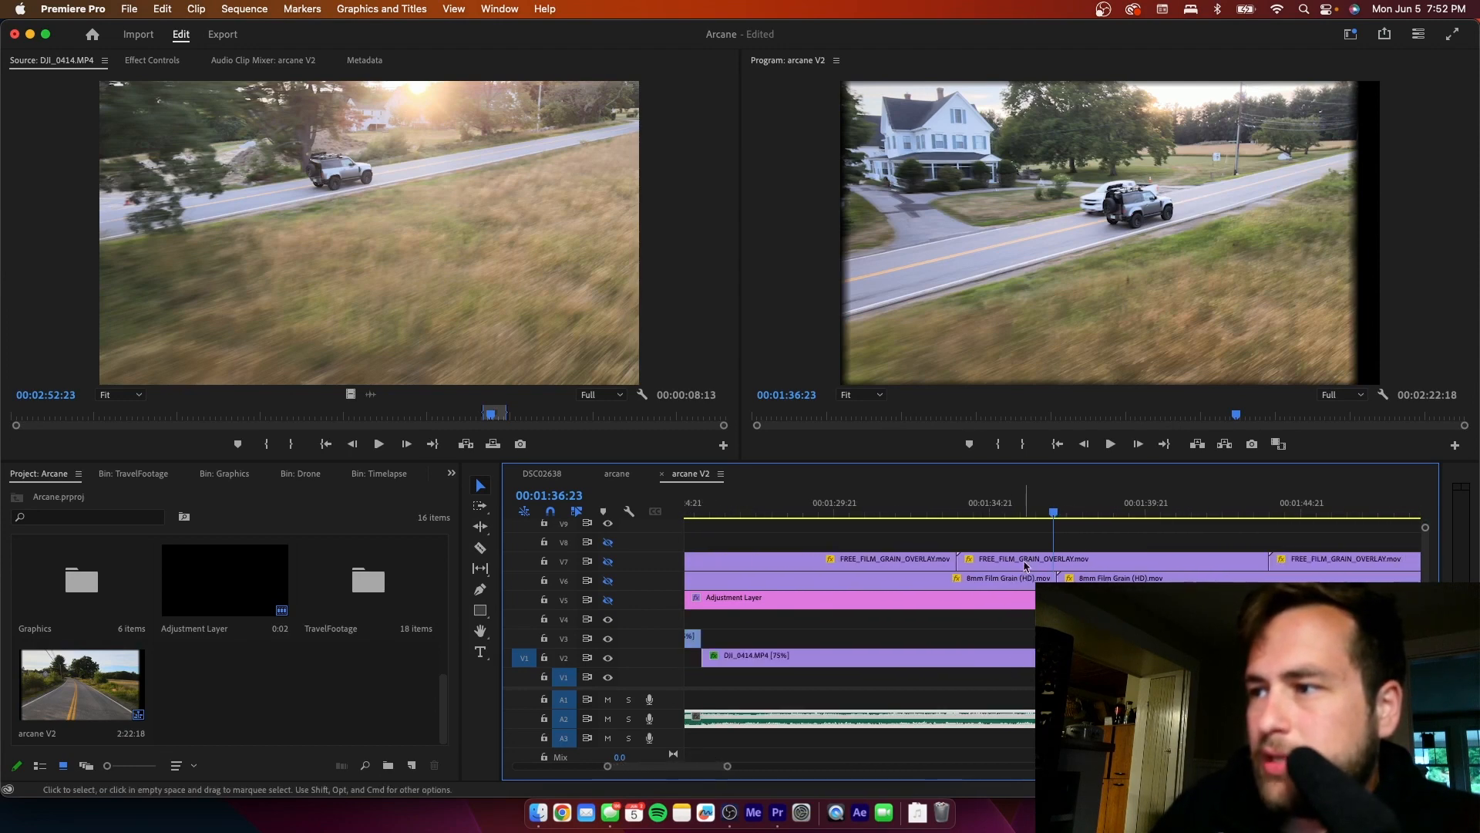
{"action": "left_click", "coordinate": [1024, 511]}
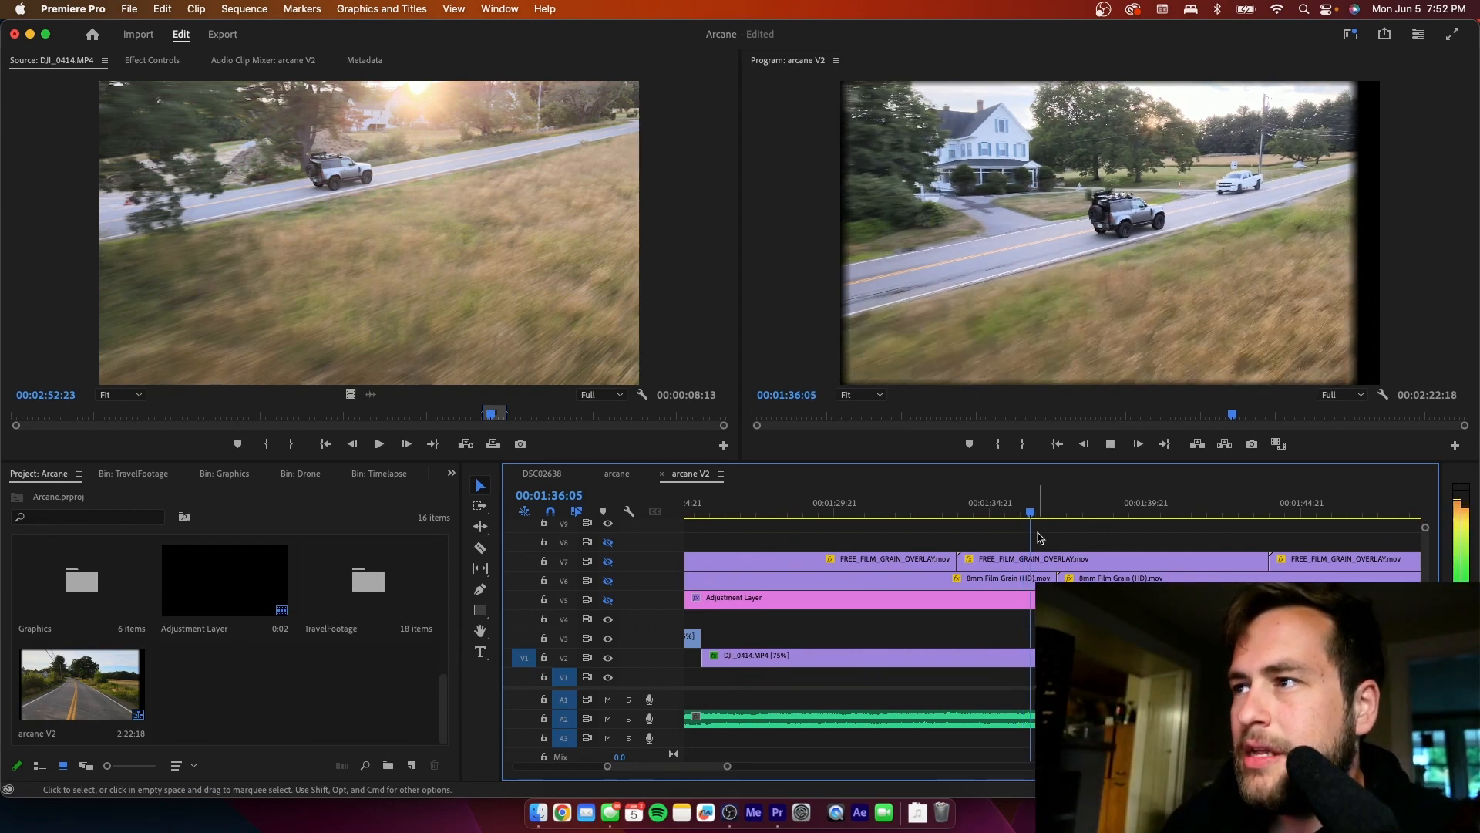
{"action": "key", "text": "space"}
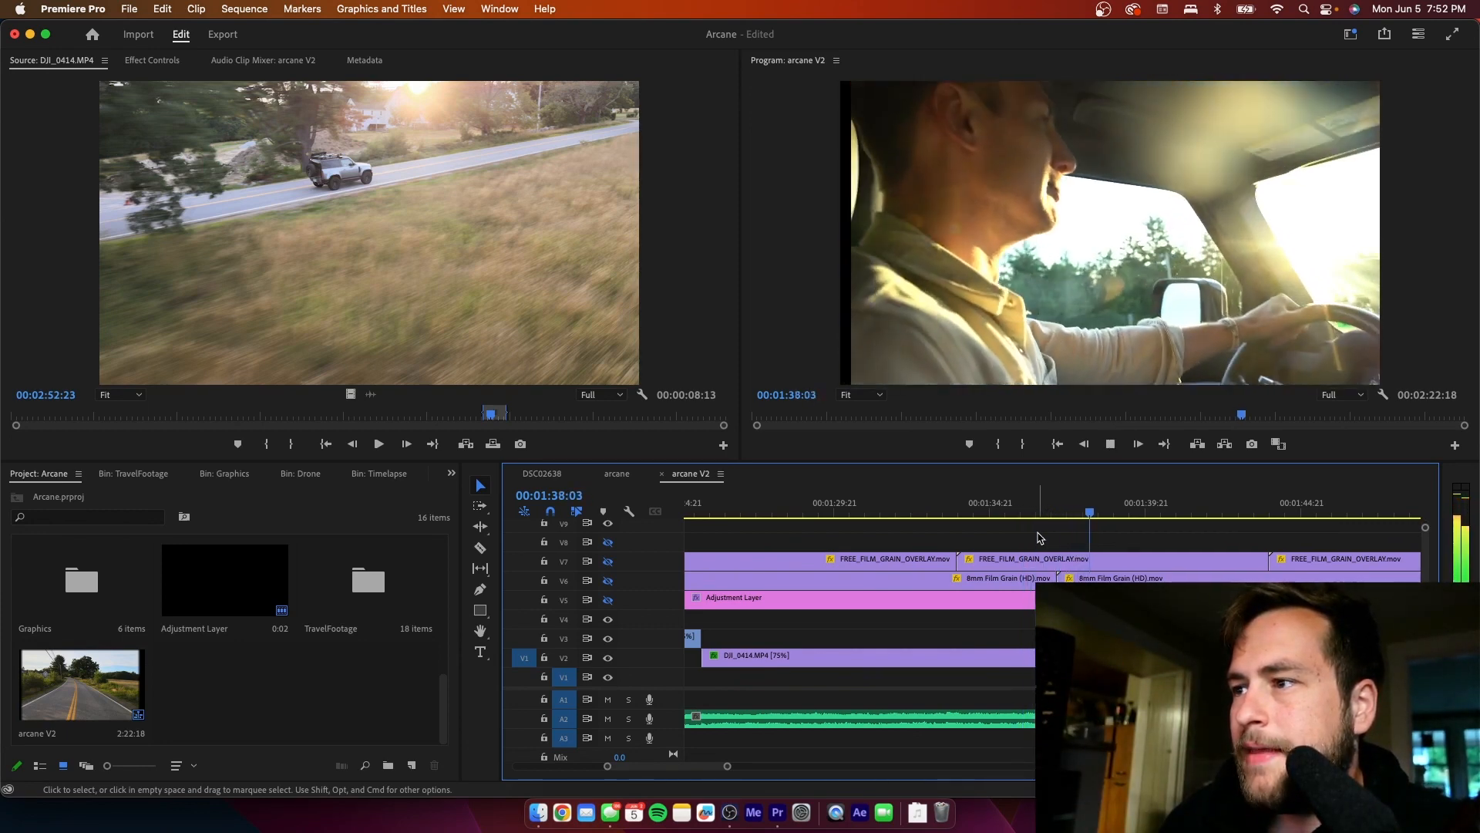
- Show tracks V5 to V8 again one by one to compare the layered look on the driver shot at 00:01:38:03
{"action": "left_click", "coordinate": [609, 600]}
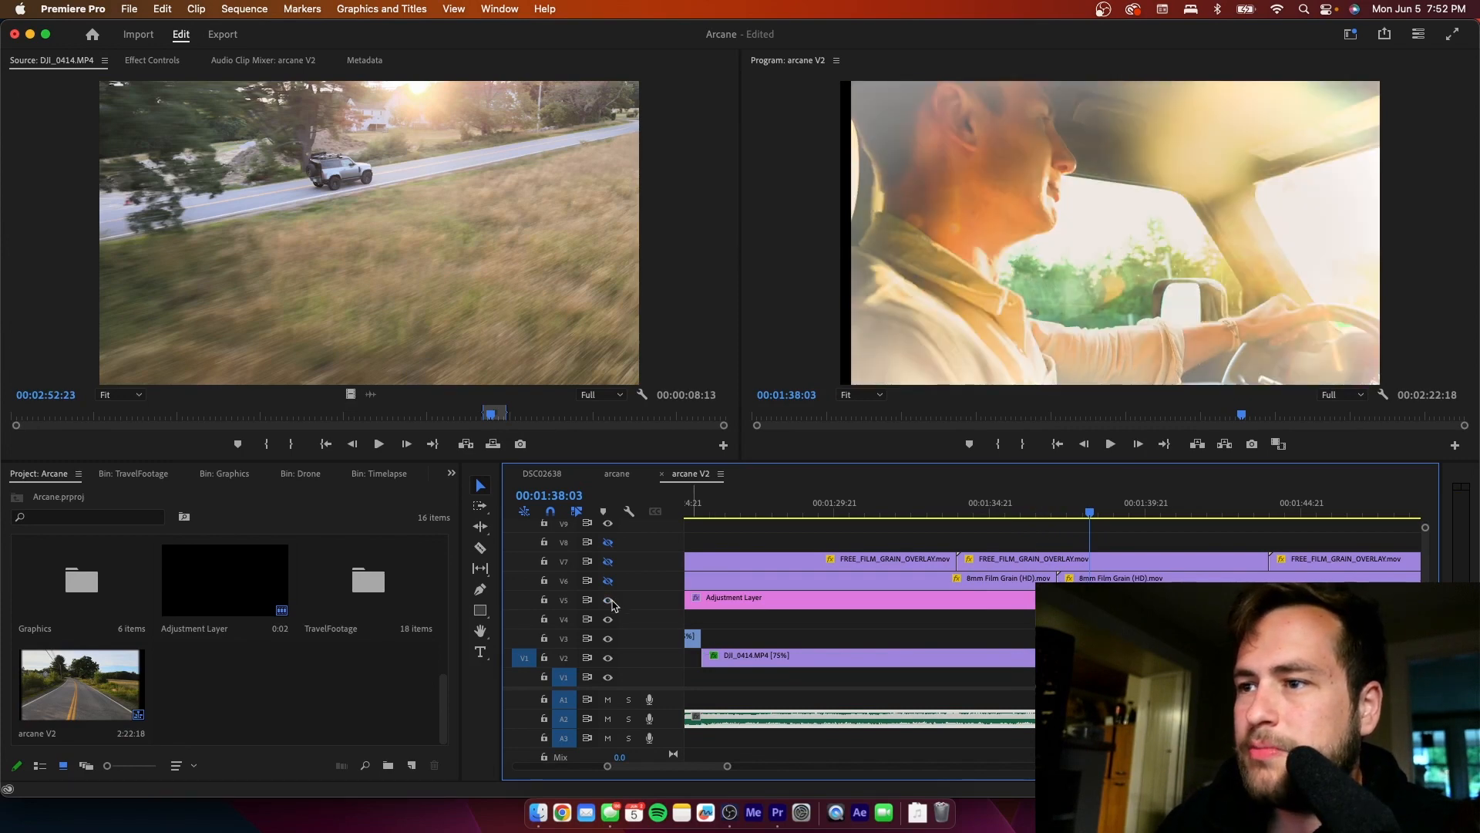
{"action": "left_click", "coordinate": [609, 581]}
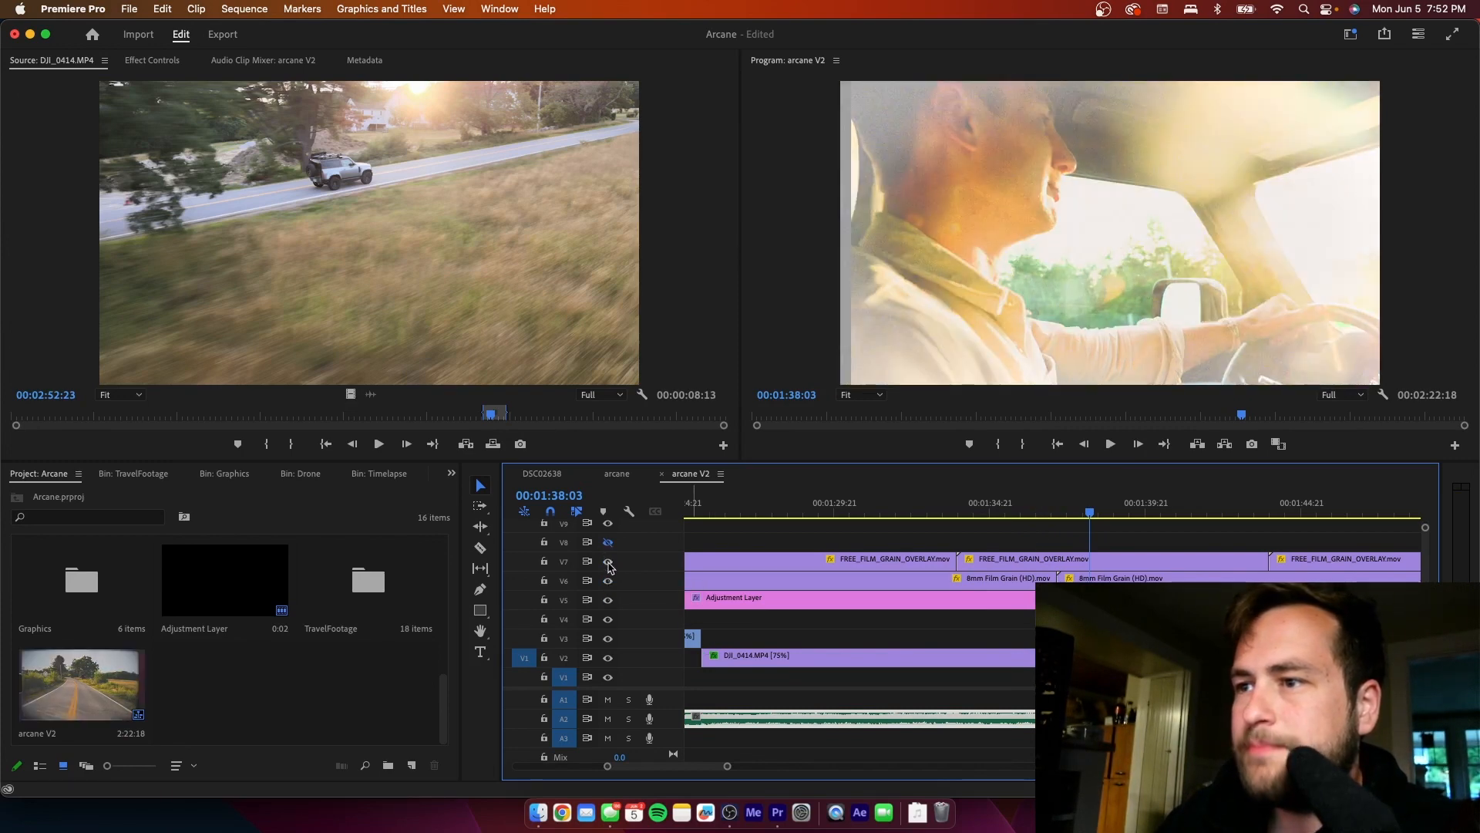
{"action": "left_click", "coordinate": [609, 563]}
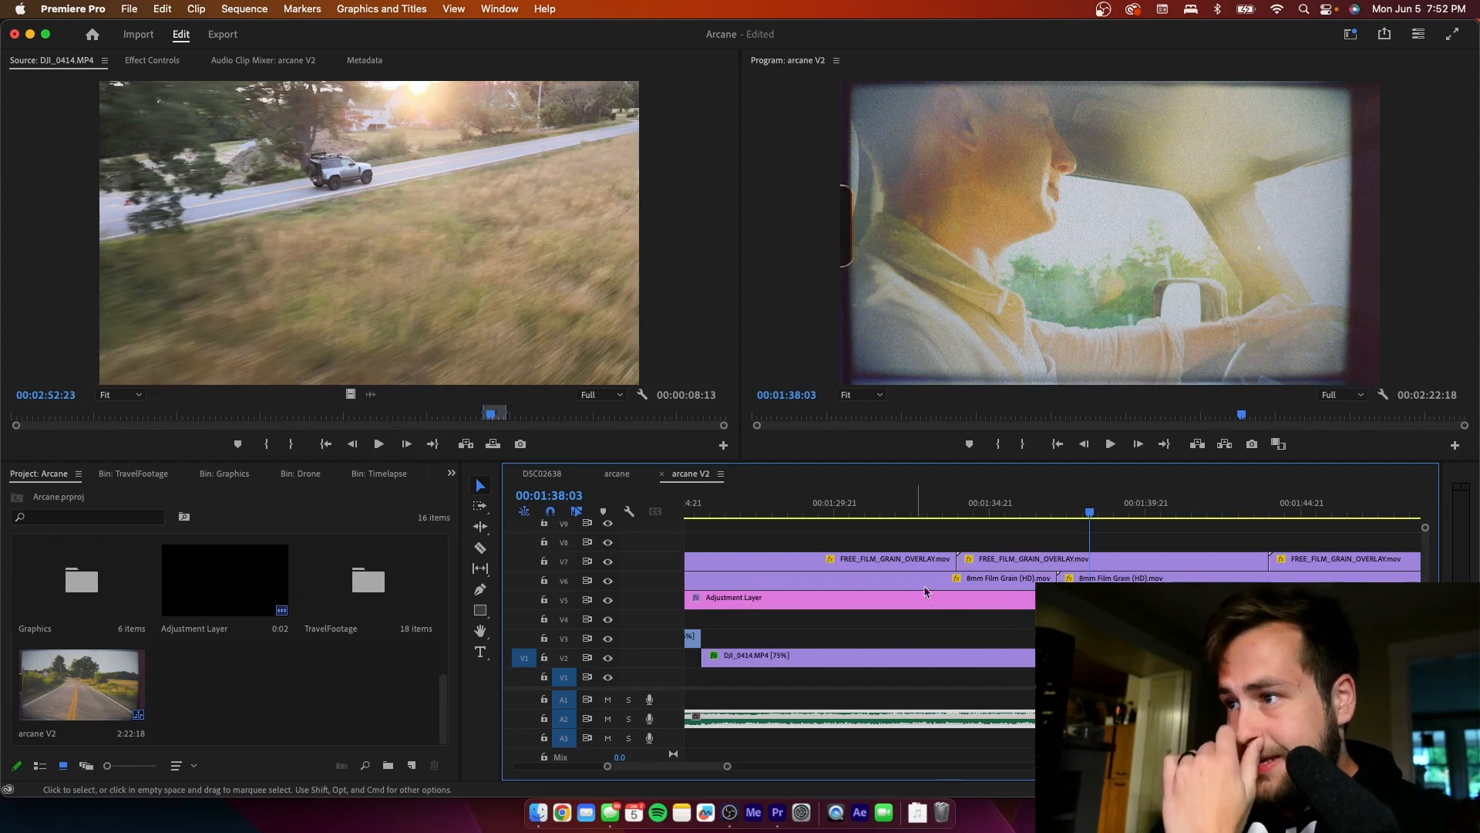
- Play the driving footage up to 00:01:44:05, and examine the film burn on V8 around 00:00:38:20 with its source clip
{"action": "left_click", "coordinate": [1020, 512]}
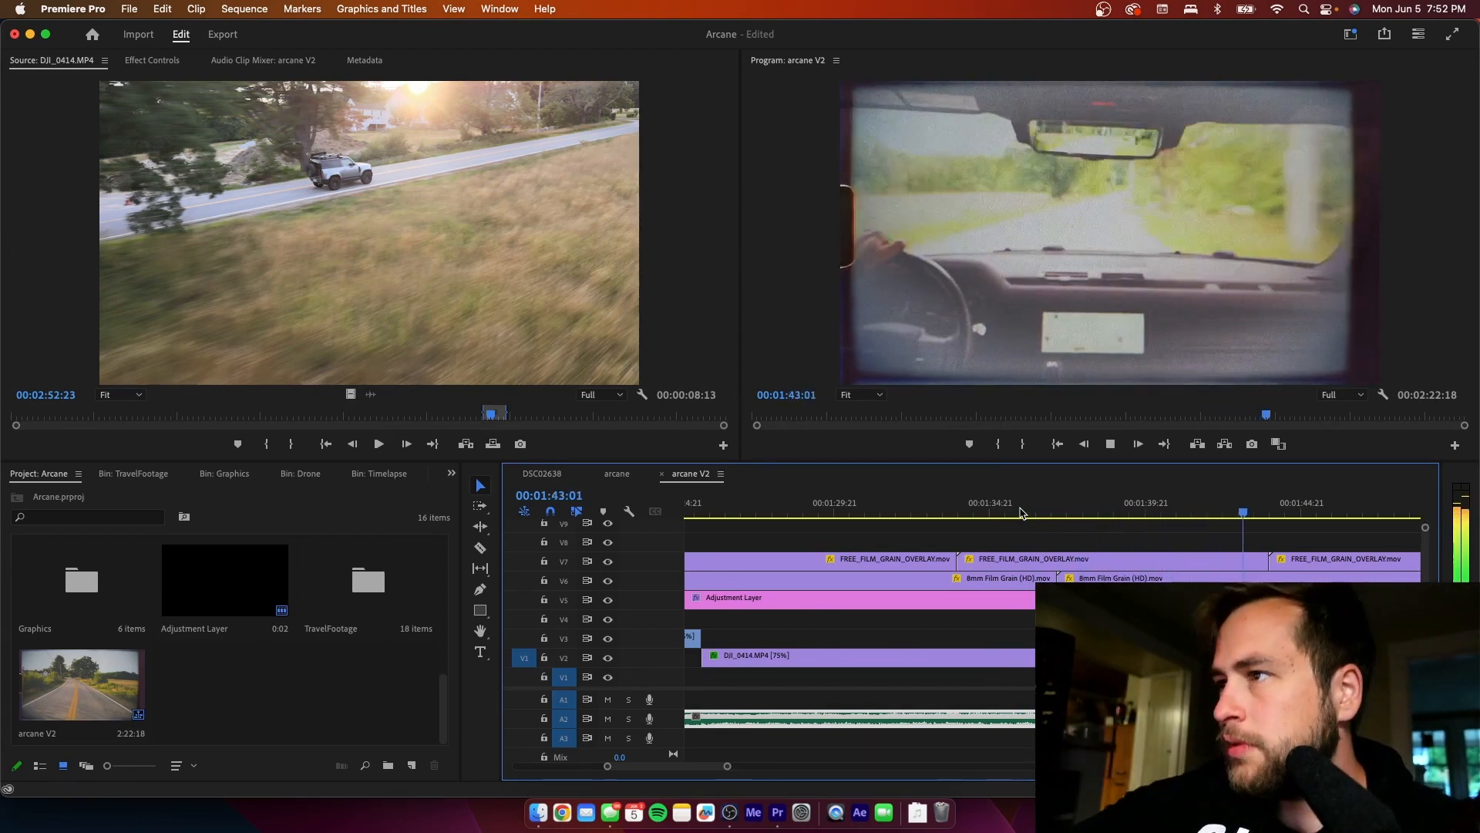
{"action": "key", "text": "space"}
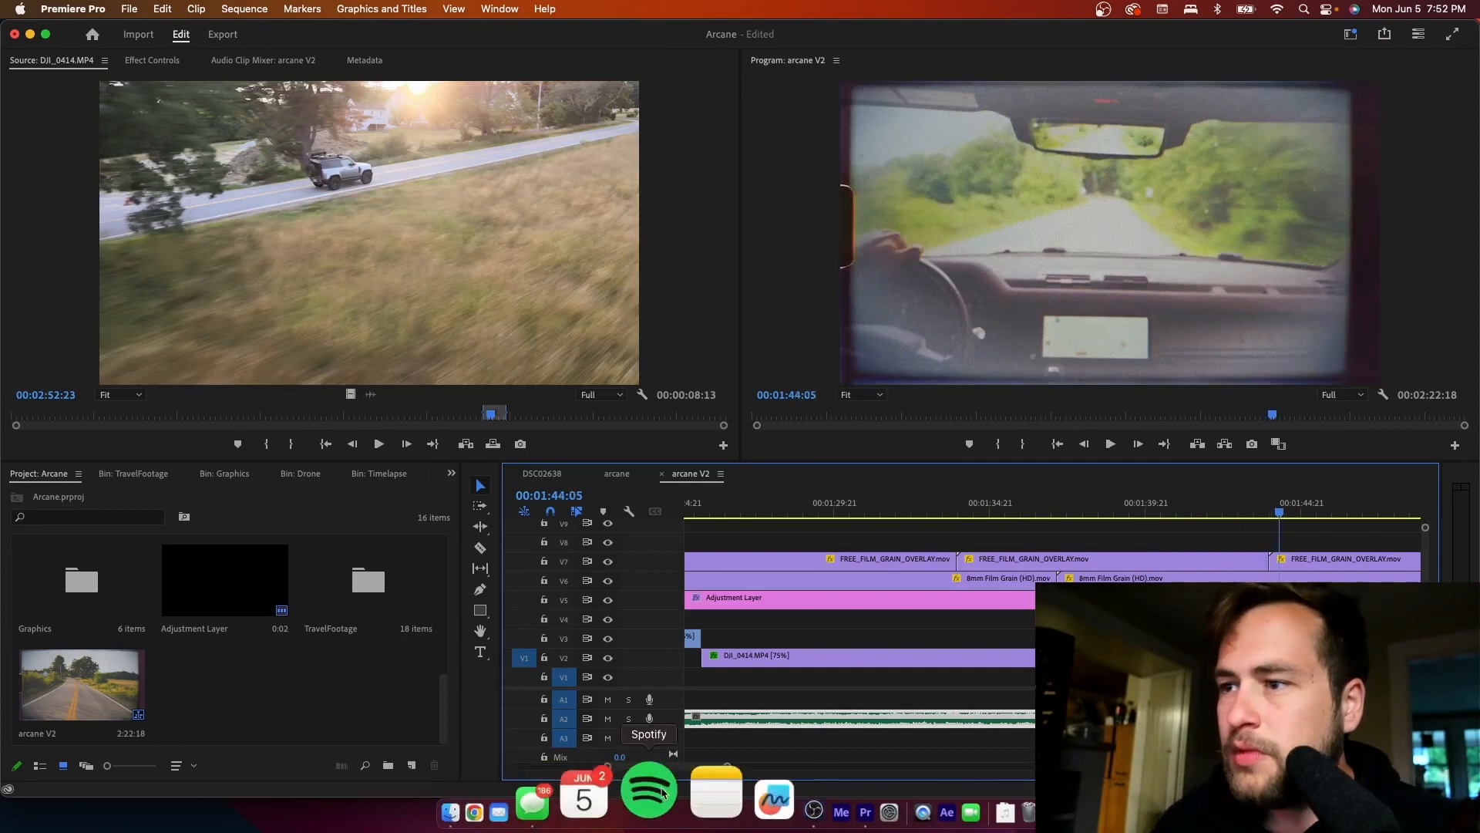
{"action": "left_click_drag", "start_coordinate": [728, 767], "coordinate": [806, 773]}
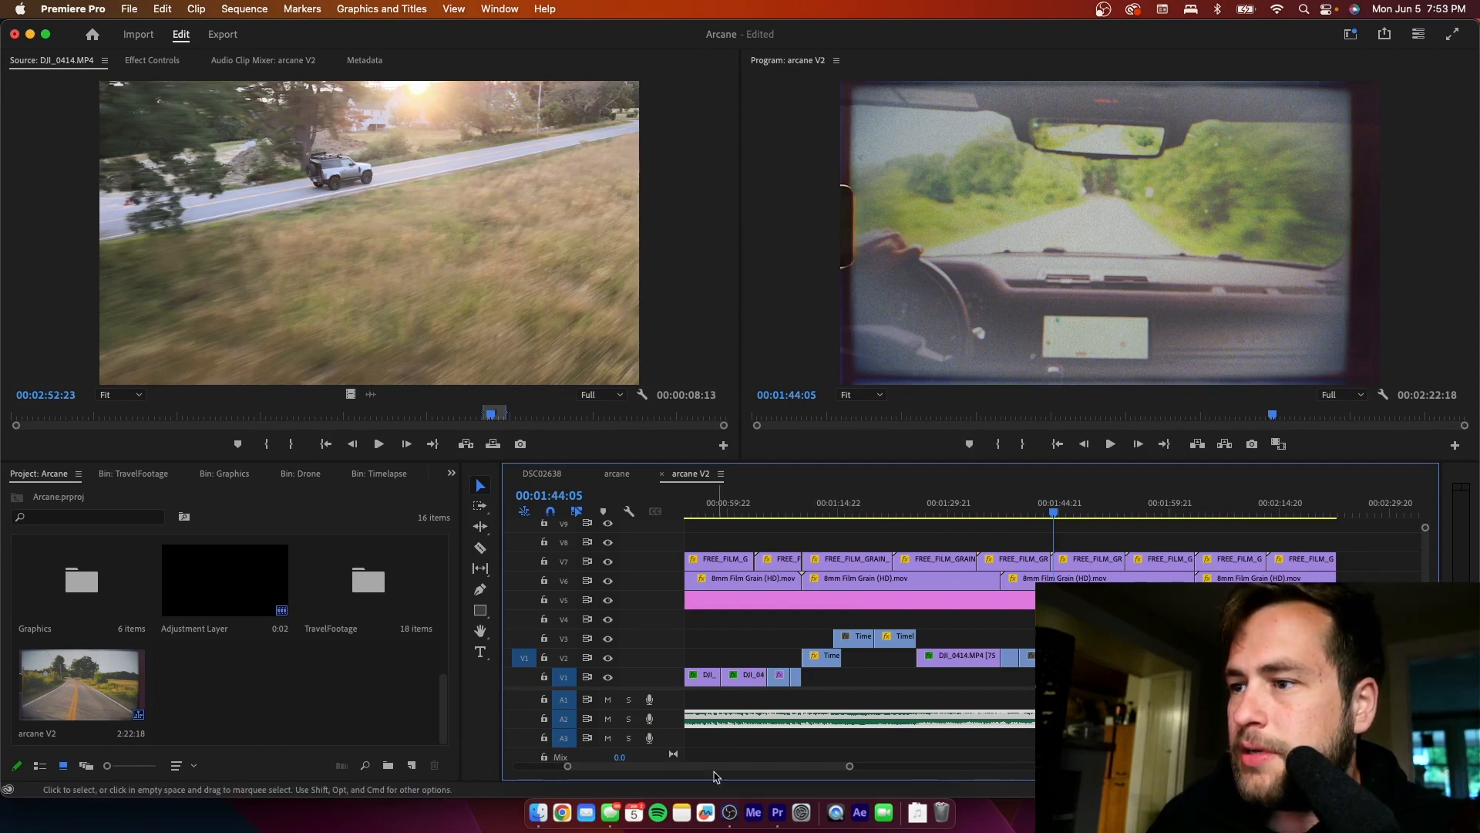
{"action": "left_click_drag", "start_coordinate": [725, 770], "coordinate": [681, 771]}
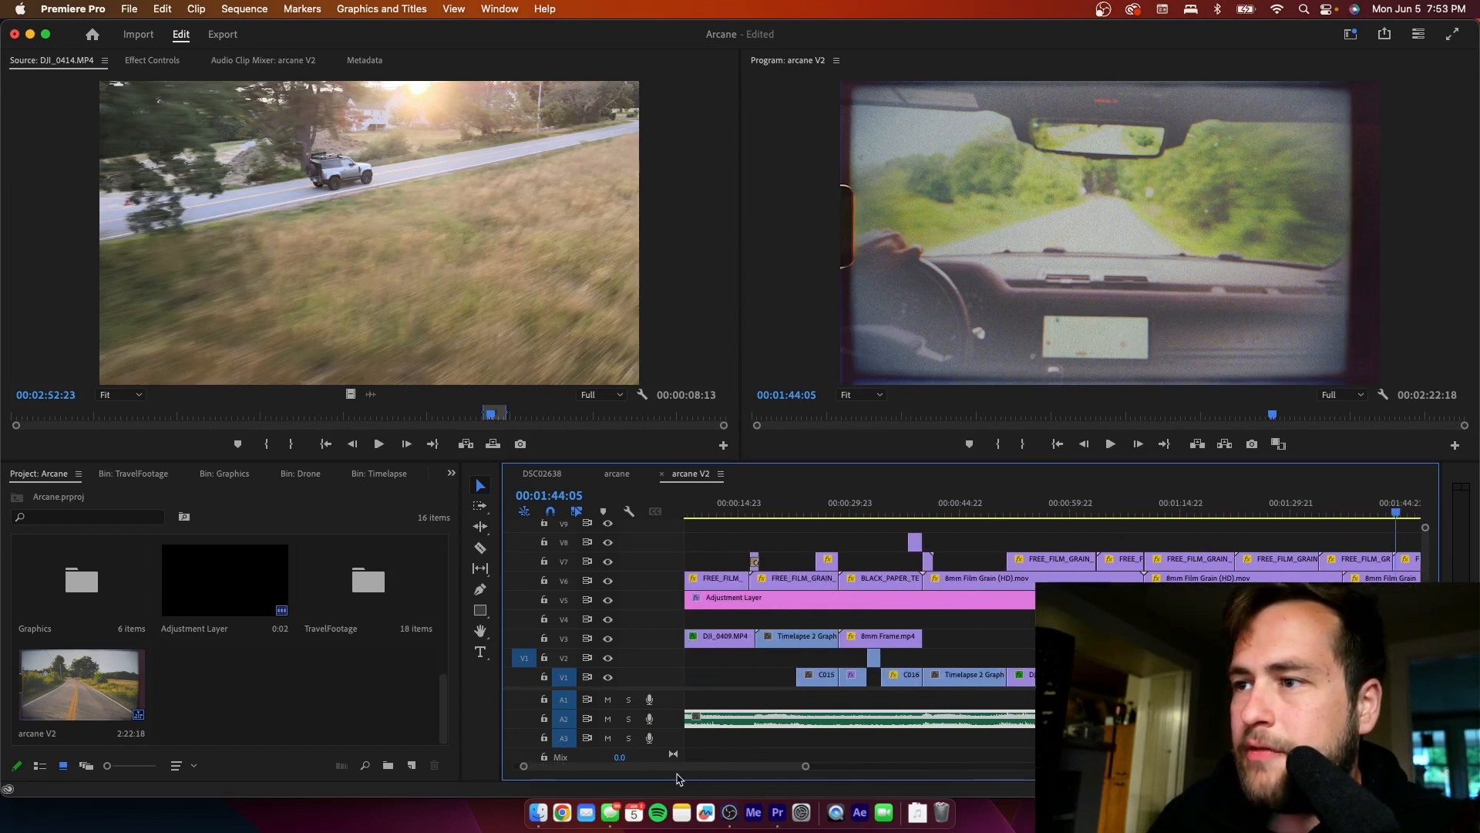
{"action": "left_click", "coordinate": [904, 512]}
{"action": "key", "text": "space"}
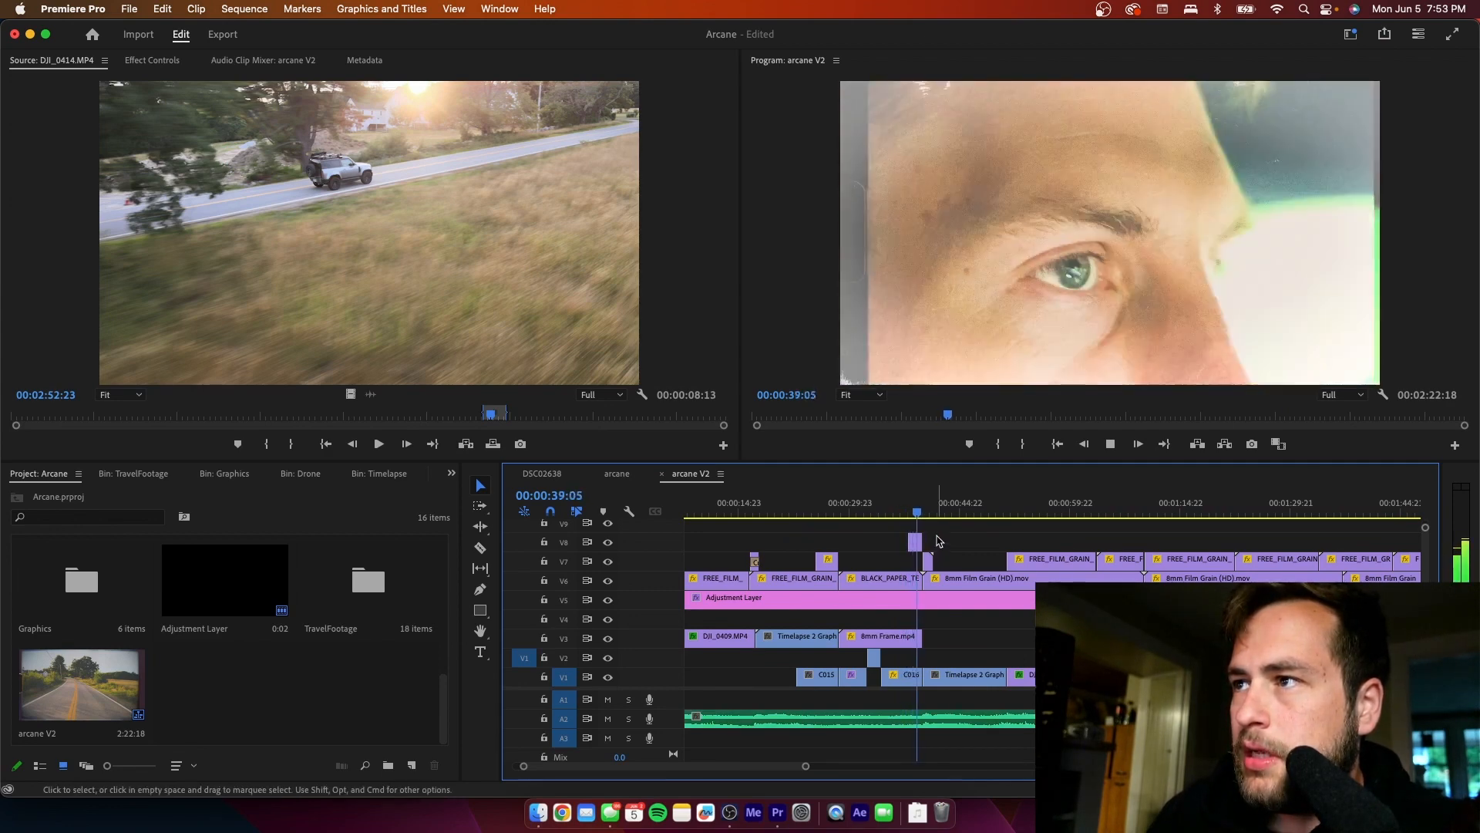
{"action": "left_click_drag", "start_coordinate": [919, 509], "coordinate": [918, 509]}
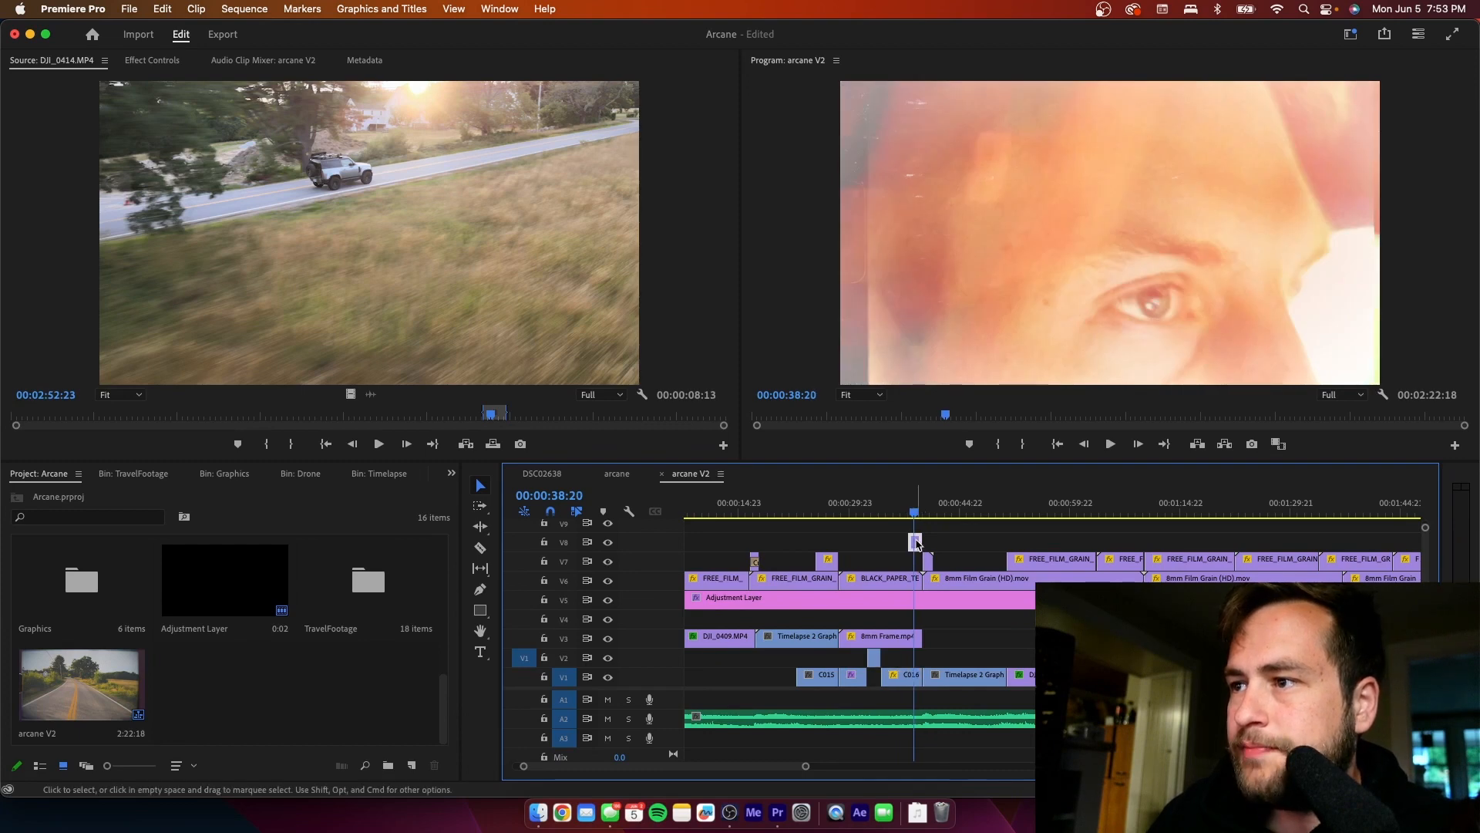
{"action": "double_click", "coordinate": [916, 542]}
{"action": "left_click_drag", "start_coordinate": [104, 417], "coordinate": [116, 416]}
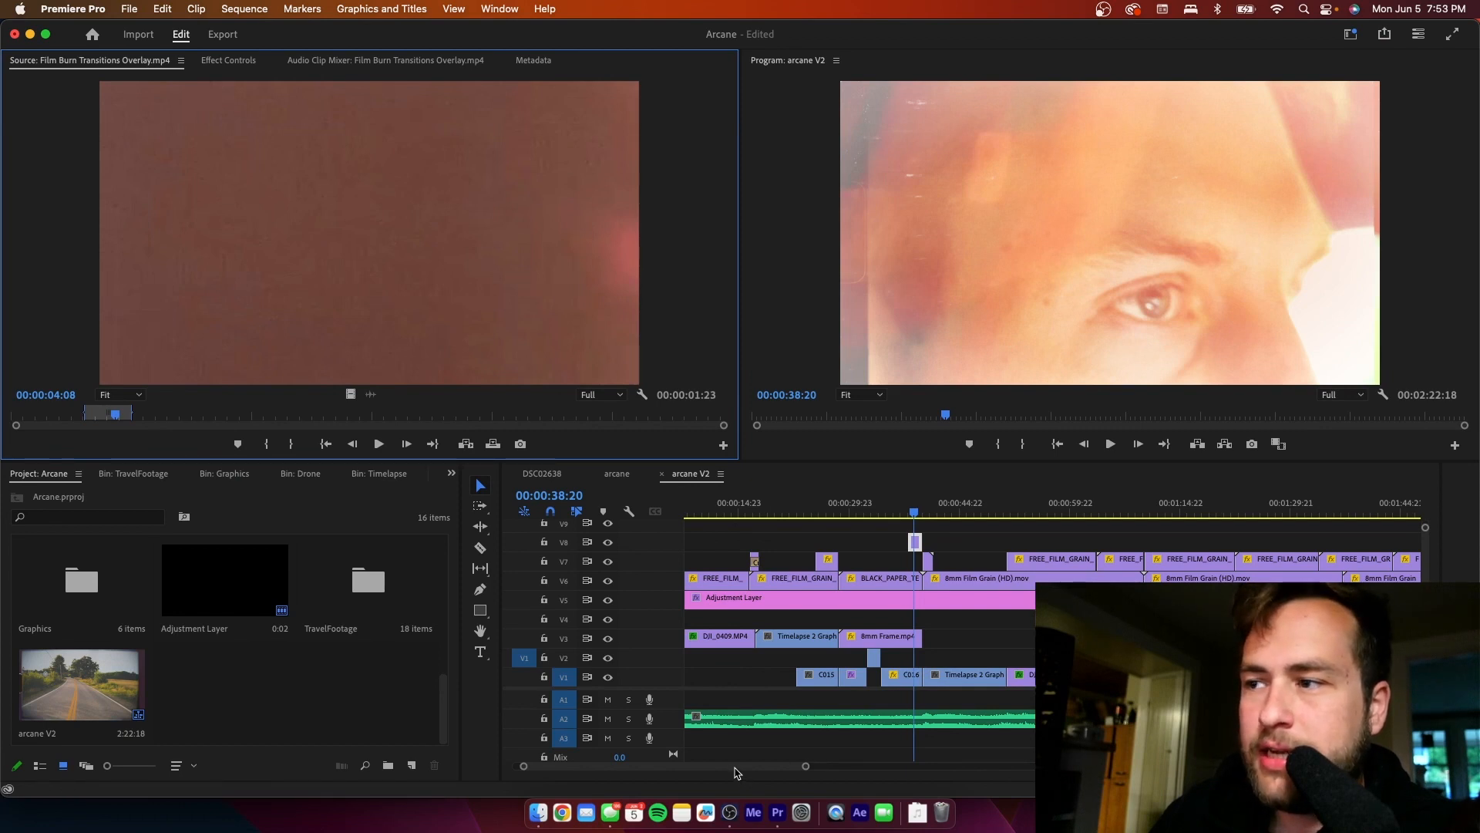
- Review the sequence from about 00:01:01:23 onward and park the playhead at the cut after the drone shot, 00:01:37:03
{"action": "left_click_drag", "start_coordinate": [744, 768], "coordinate": [753, 773]}
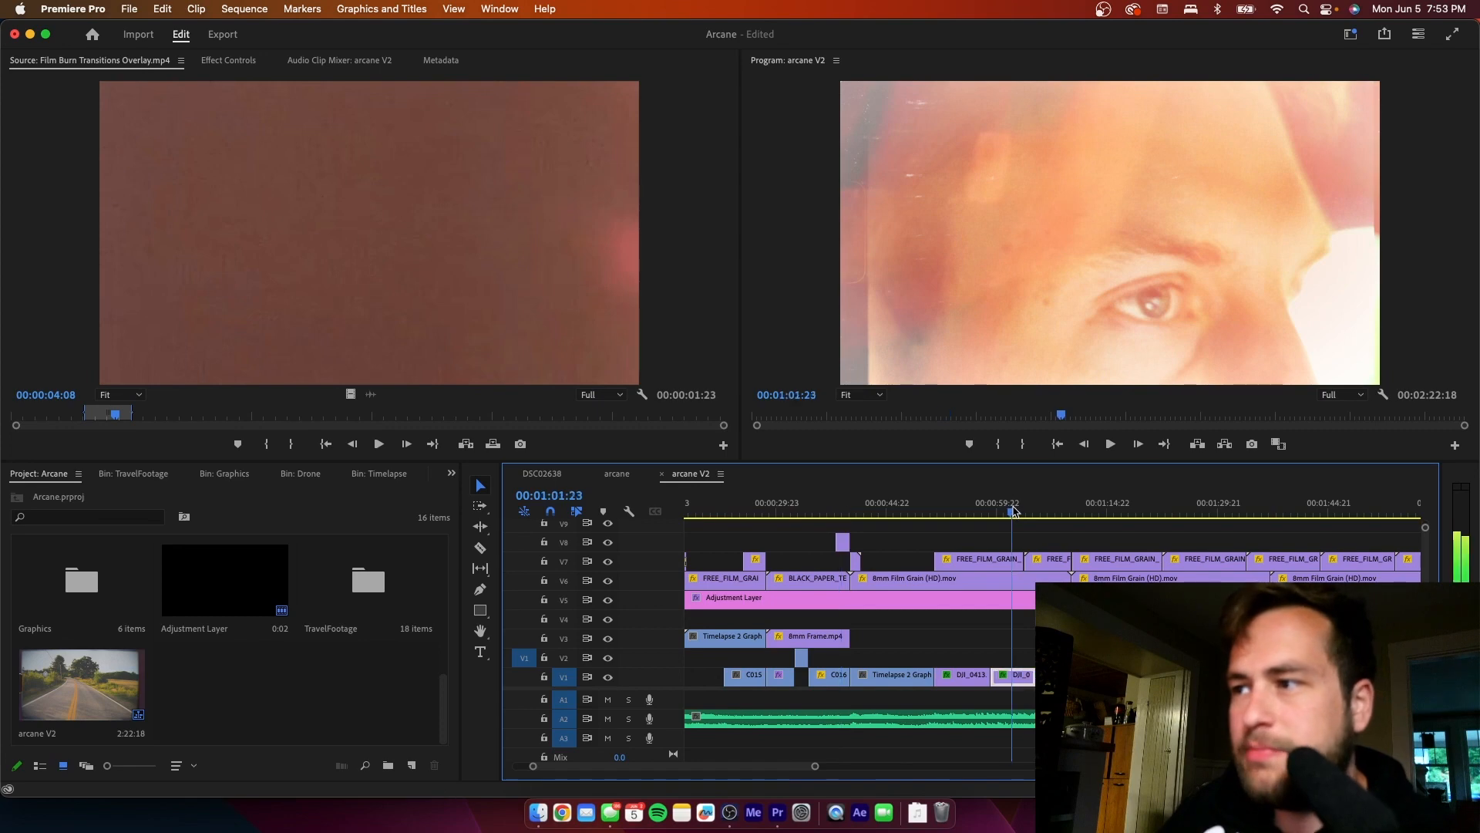
{"action": "left_click_drag", "start_coordinate": [1015, 515], "coordinate": [1100, 524]}
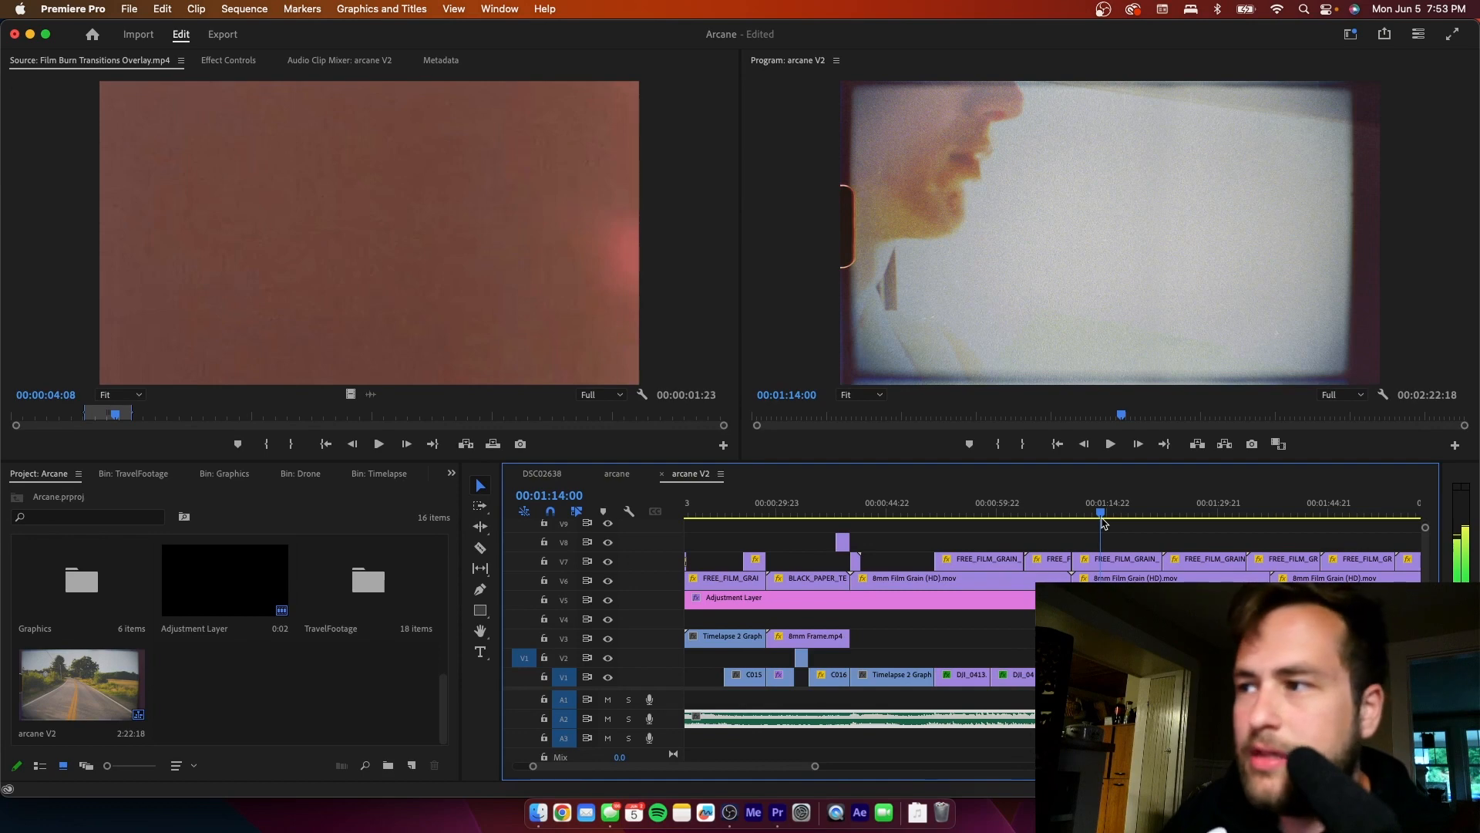
{"action": "left_click_drag", "start_coordinate": [1102, 522], "coordinate": [1270, 514]}
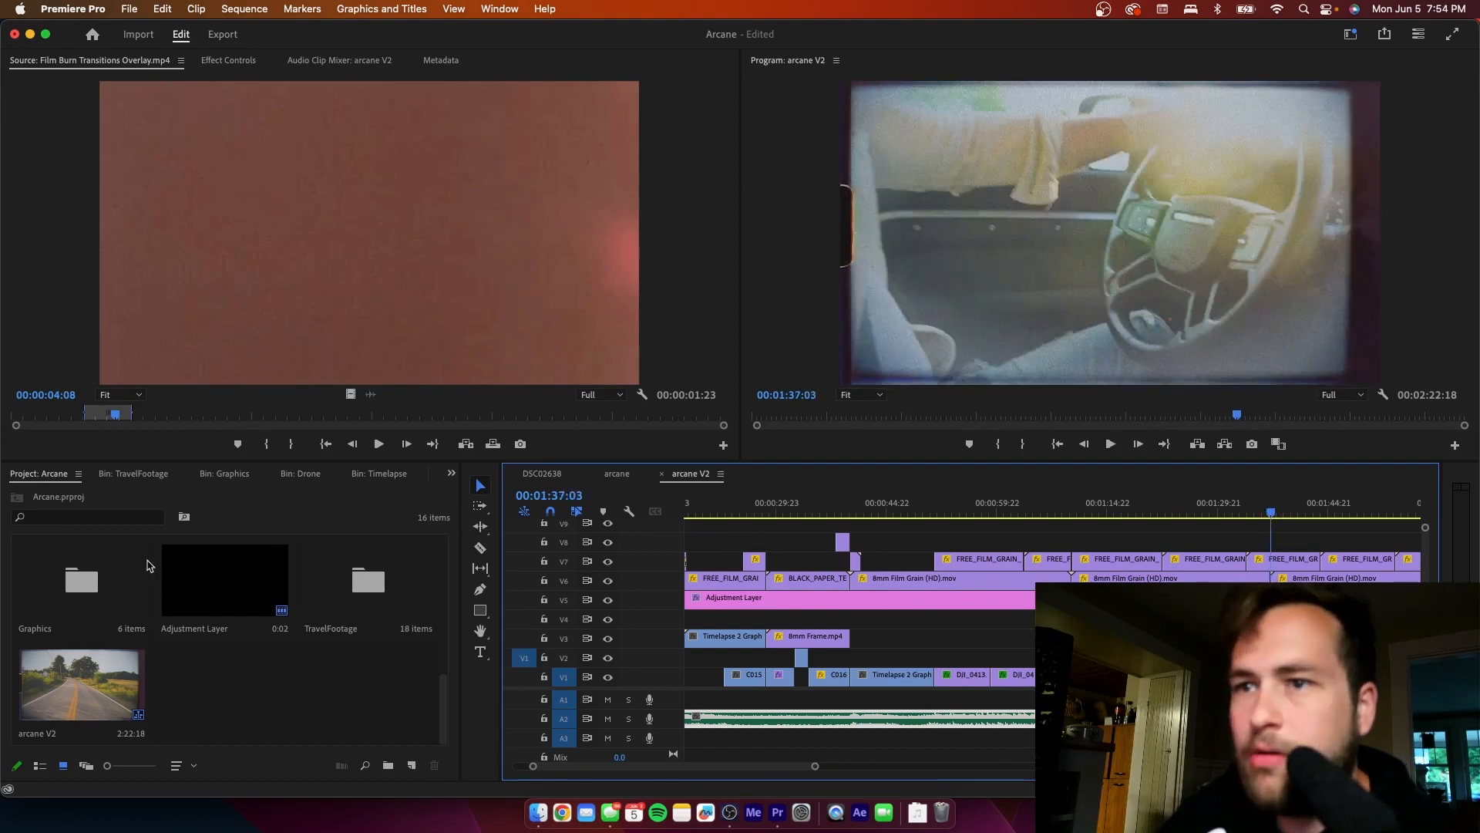
- Open Film Burn Transitions Overlay.mp4 from the Graphics bin and mark an 18-frame burn ending at 00:00:20:17
{"action": "double_click", "coordinate": [99, 585]}
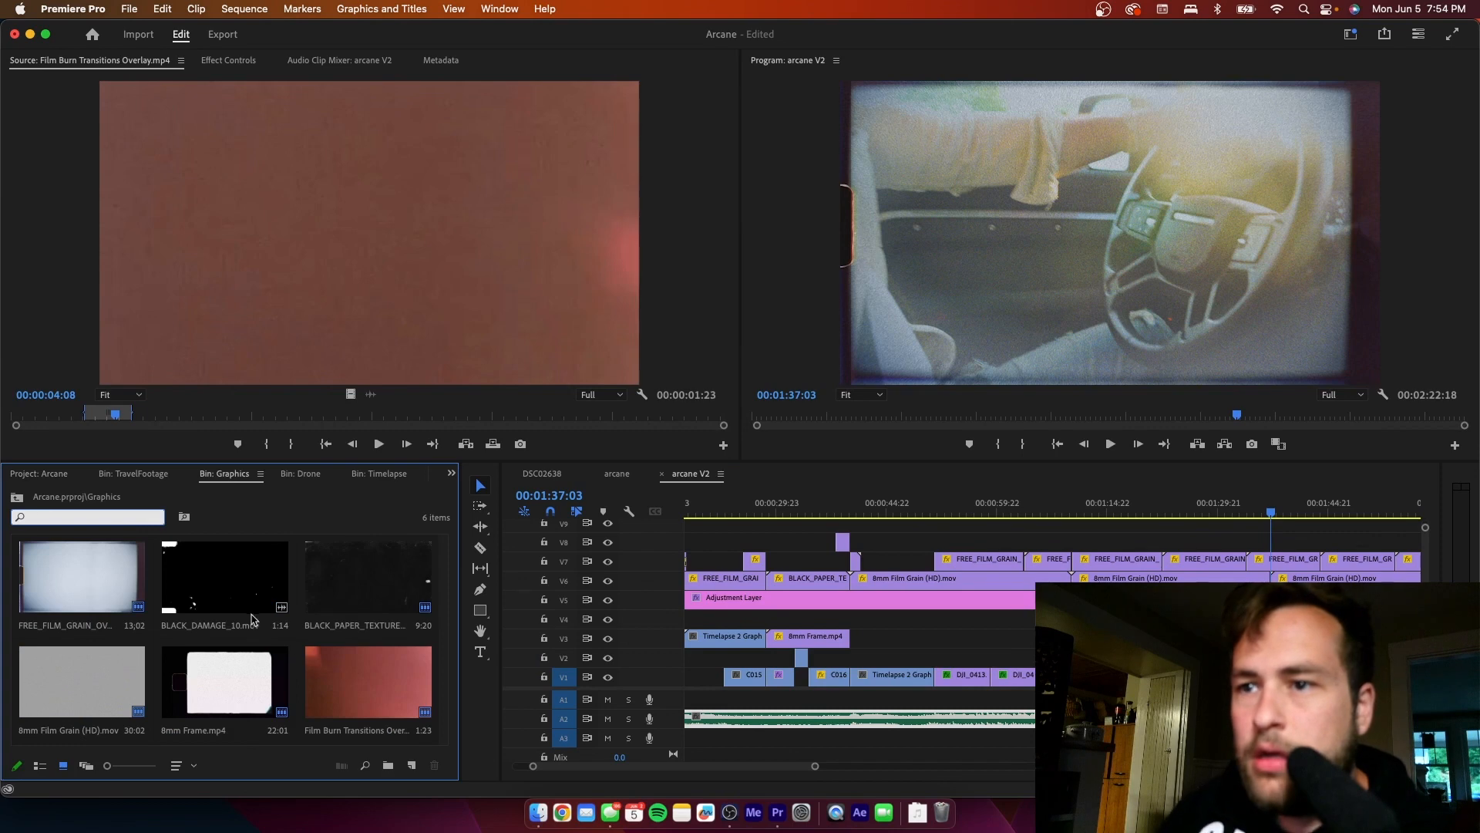
{"action": "double_click", "coordinate": [369, 683]}
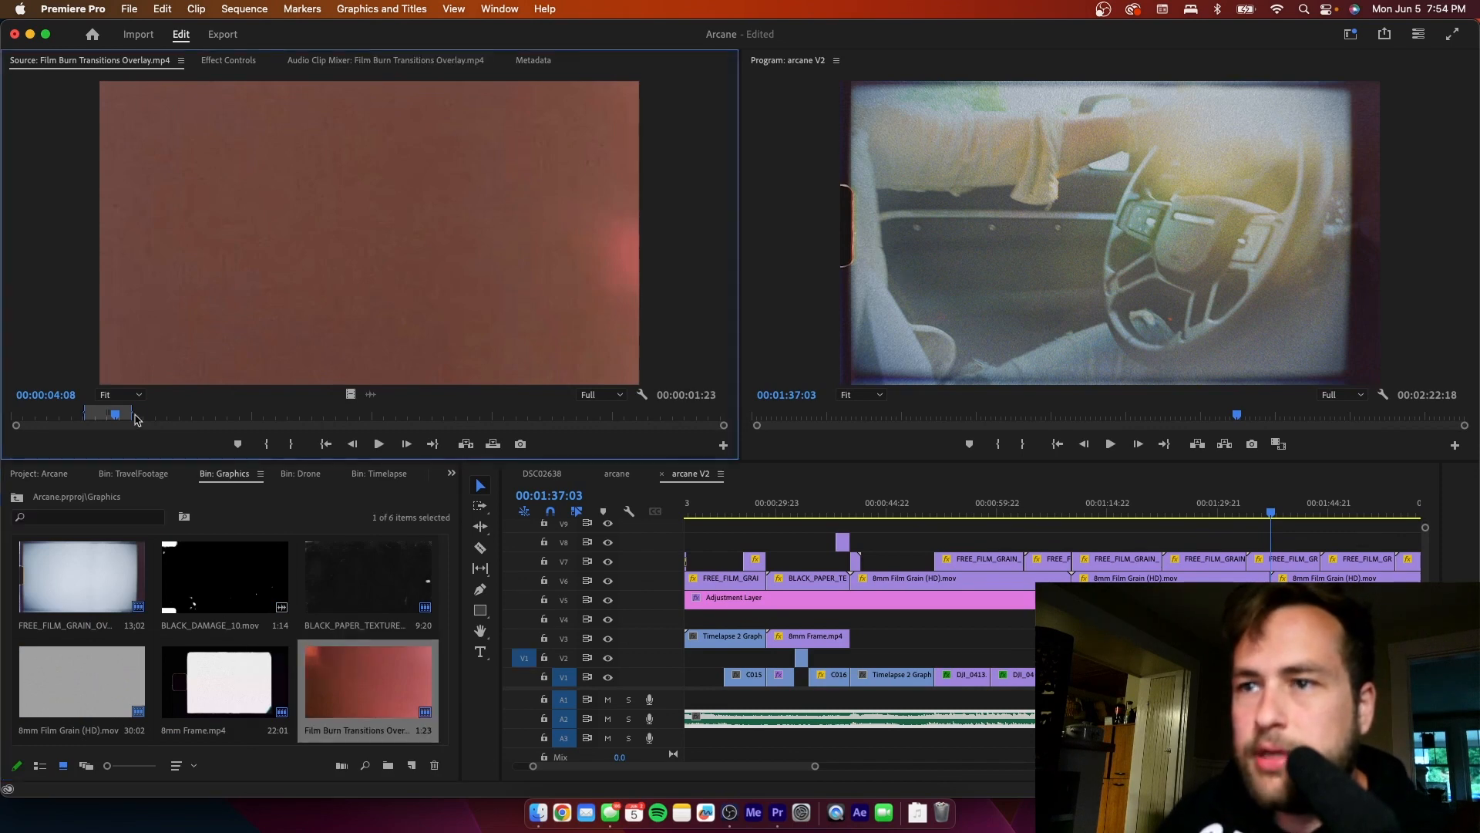
{"action": "left_click_drag", "start_coordinate": [147, 420], "coordinate": [511, 414]}
{"action": "key", "text": "i"}
{"action": "key", "text": "o"}
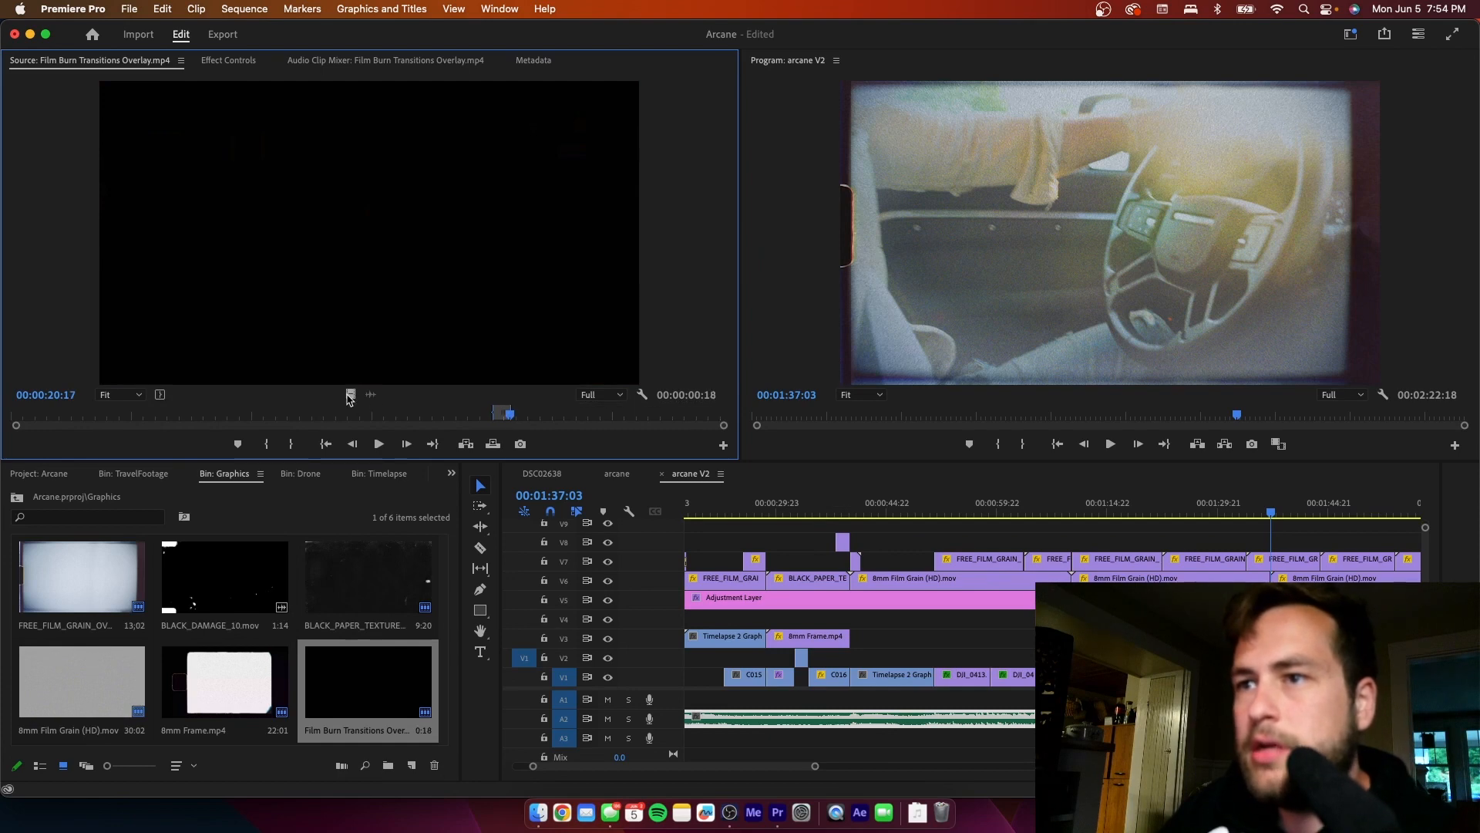
- Place the marked film burn's video on V8, straddling the cut at 00:01:37:03 and scaled to the frame size
{"action": "left_click_drag", "start_coordinate": [350, 398], "coordinate": [1272, 546]}
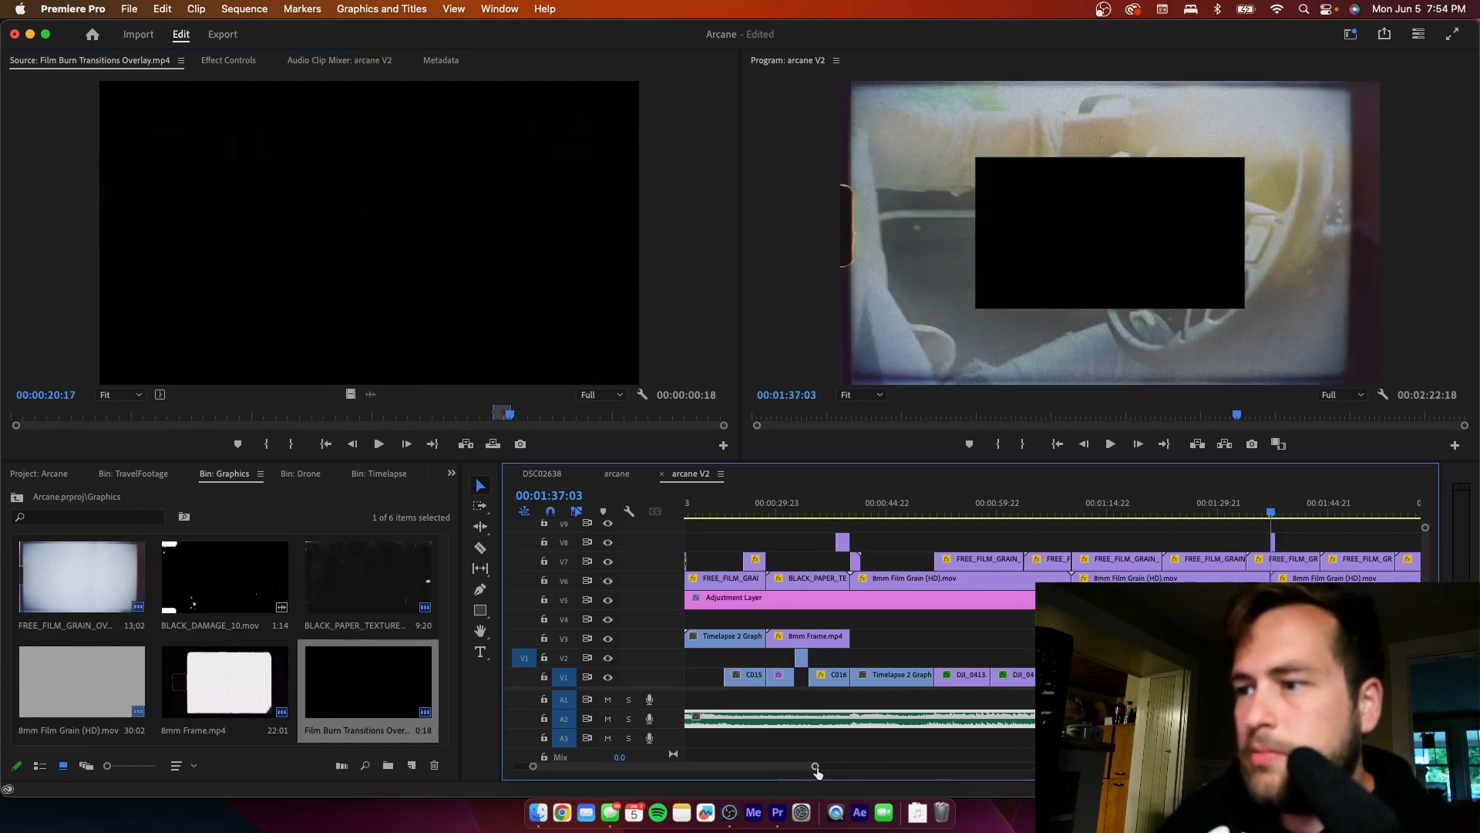
{"action": "left_click_drag", "start_coordinate": [817, 773], "coordinate": [721, 774]}
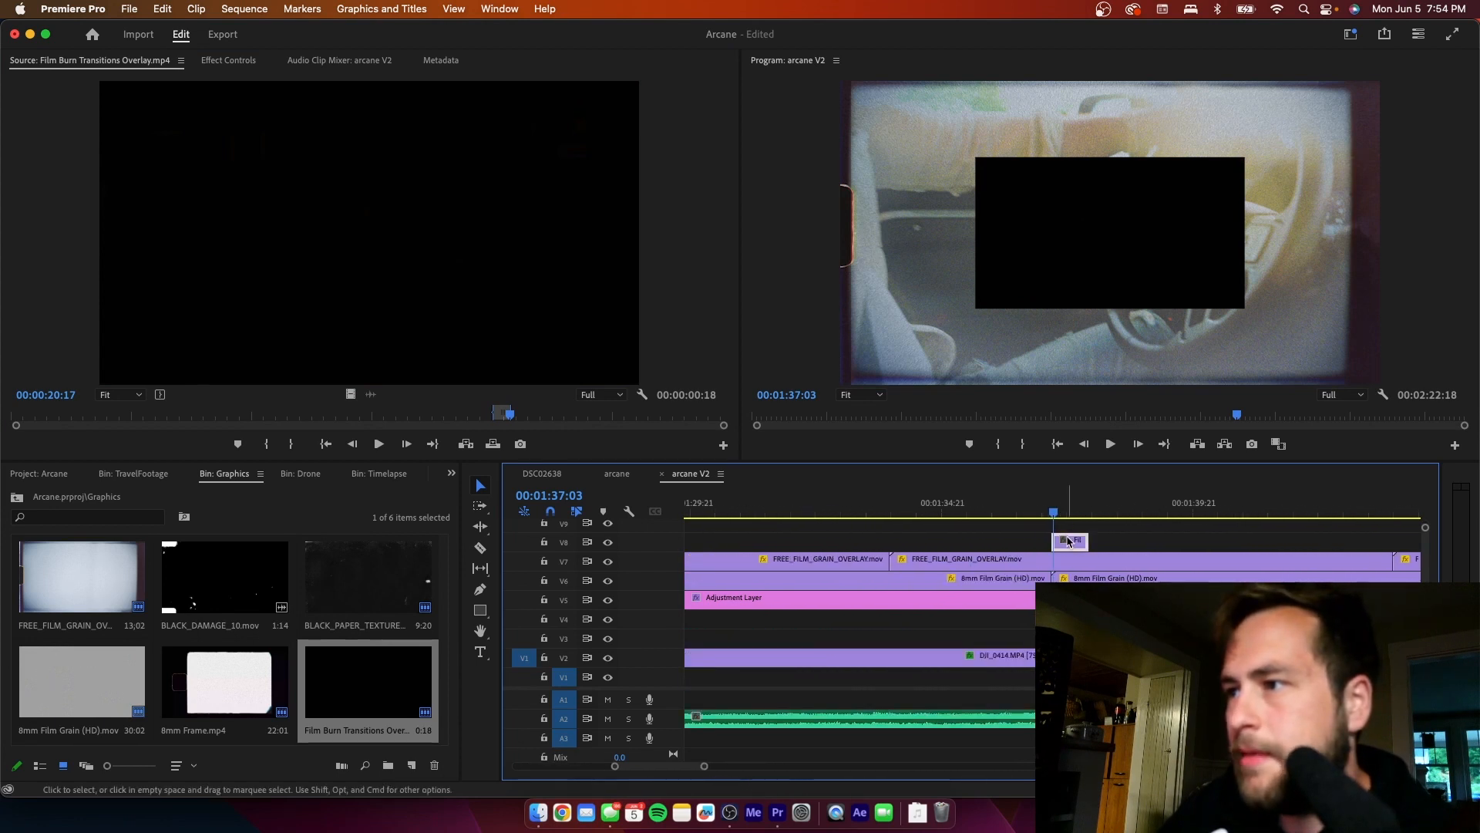
{"action": "left_click_drag", "start_coordinate": [1067, 542], "coordinate": [1054, 546]}
- At 00:01:37:01, try the Overlay blend mode on the new film burn clip and settle on Screen
{"action": "mouse_move", "coordinate": [1029, 510]}
{"action": "left_mouse_down"}
{"action": "mouse_move", "coordinate": [1059, 506]}
{"action": "mouse_move", "coordinate": [1053, 518]}
{"action": "left_mouse_up"}
{"action": "left_click", "coordinate": [1050, 558]}
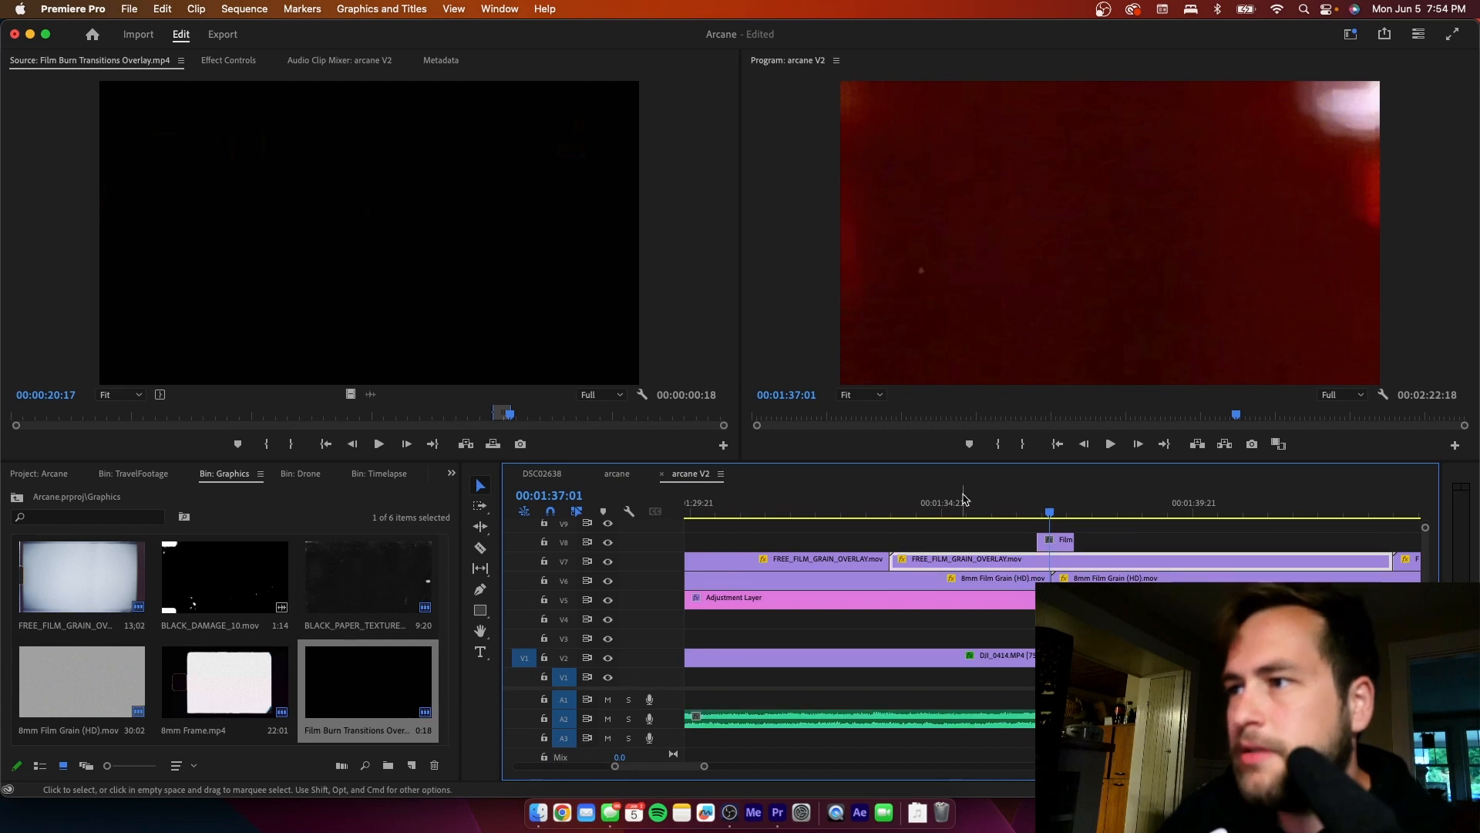
{"action": "left_click", "coordinate": [1053, 545]}
{"action": "left_click", "coordinate": [251, 60]}
{"action": "left_click", "coordinate": [304, 302]}
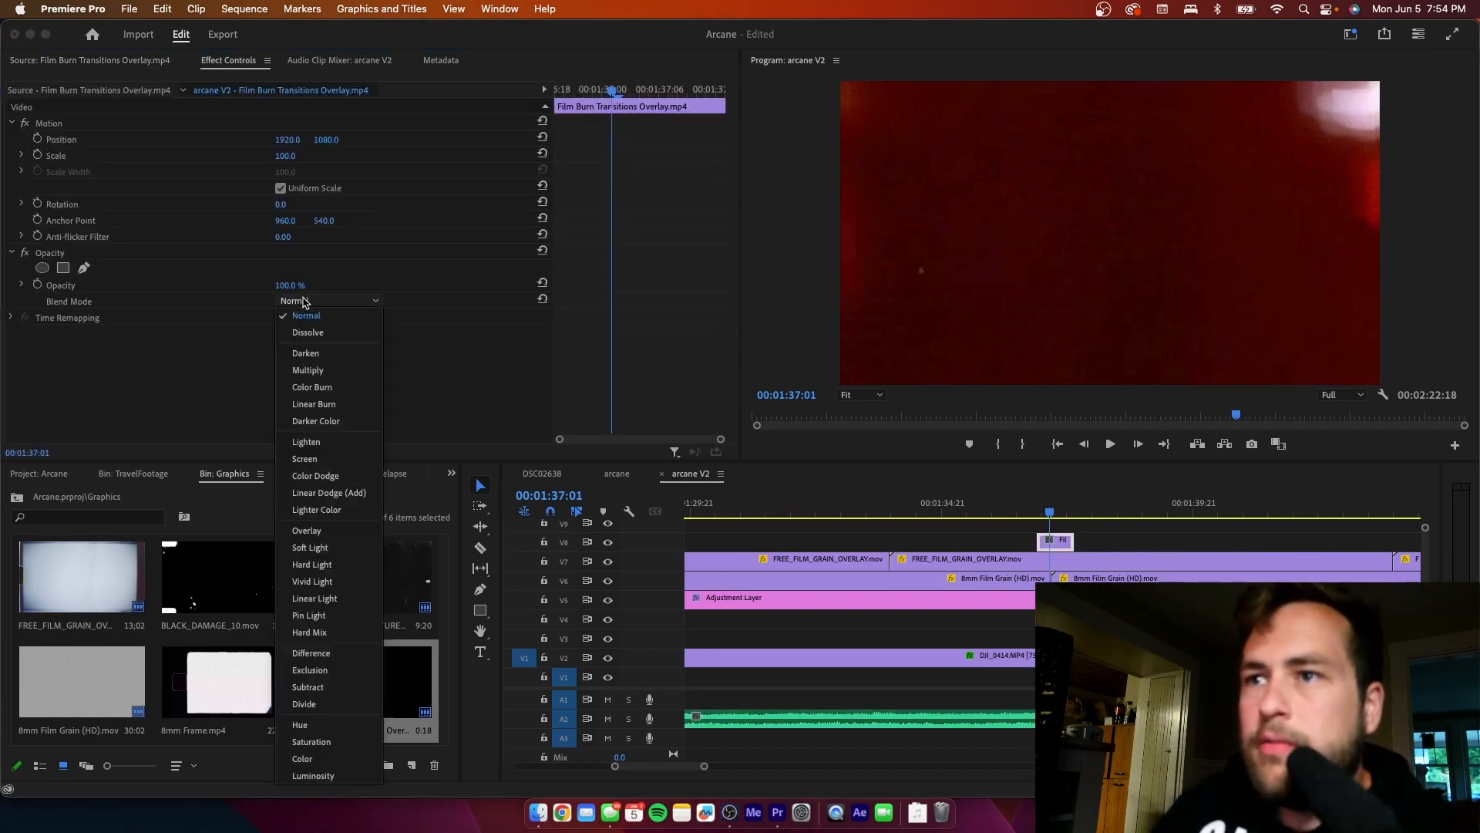
{"action": "left_click", "coordinate": [325, 532]}
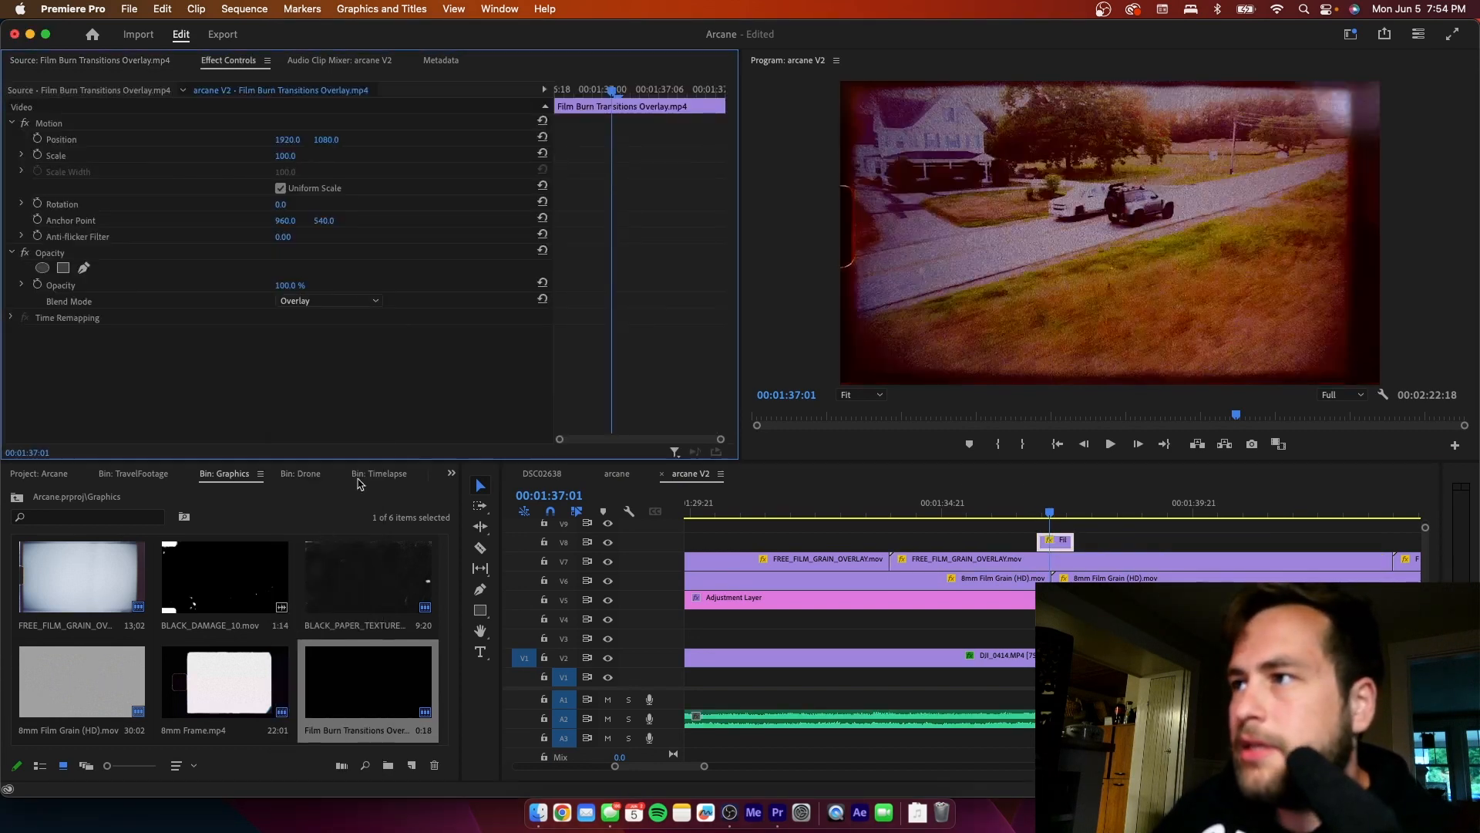
{"action": "left_click", "coordinate": [328, 301]}
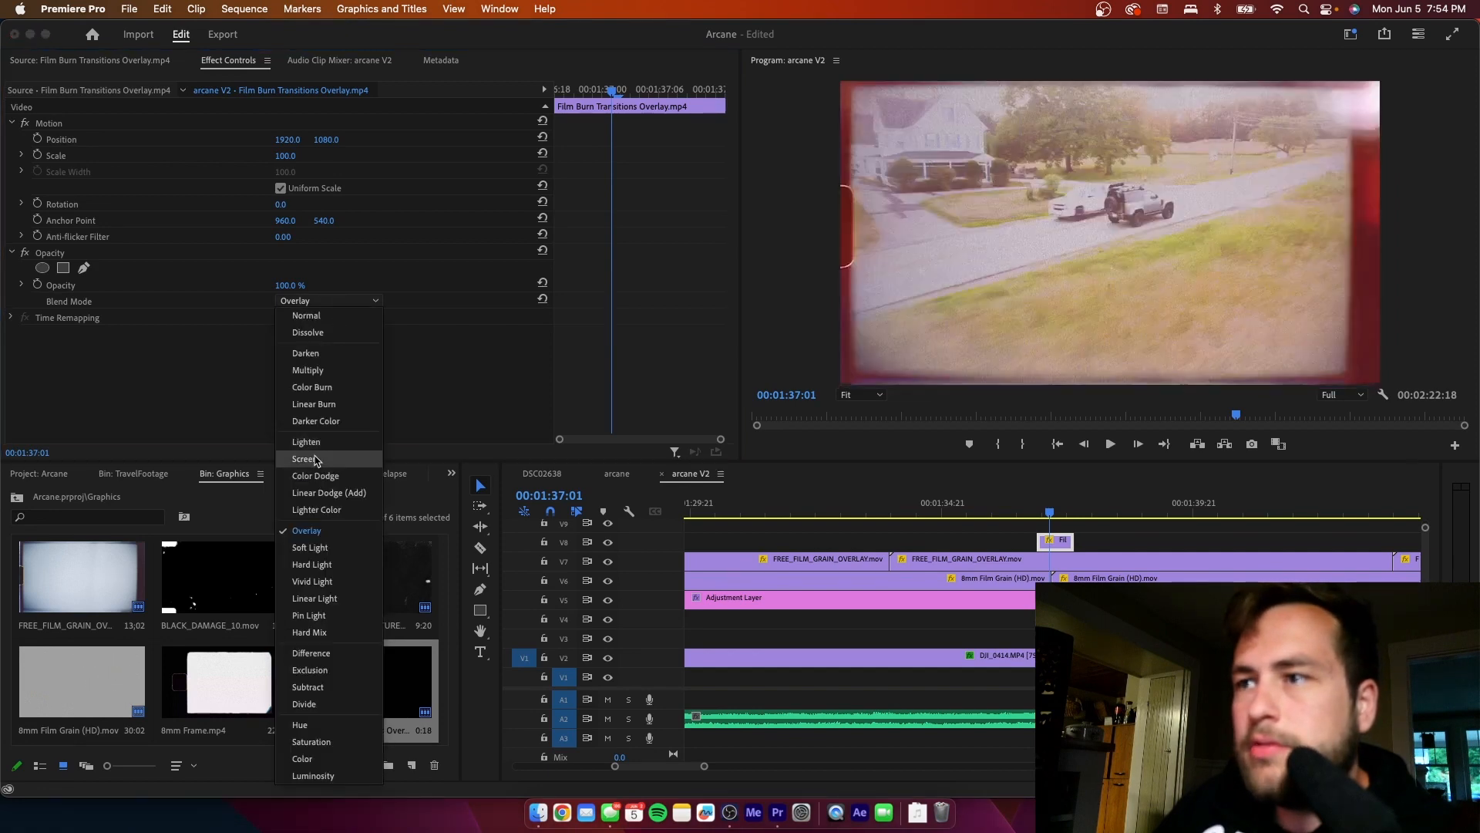
{"action": "left_click", "coordinate": [318, 456]}
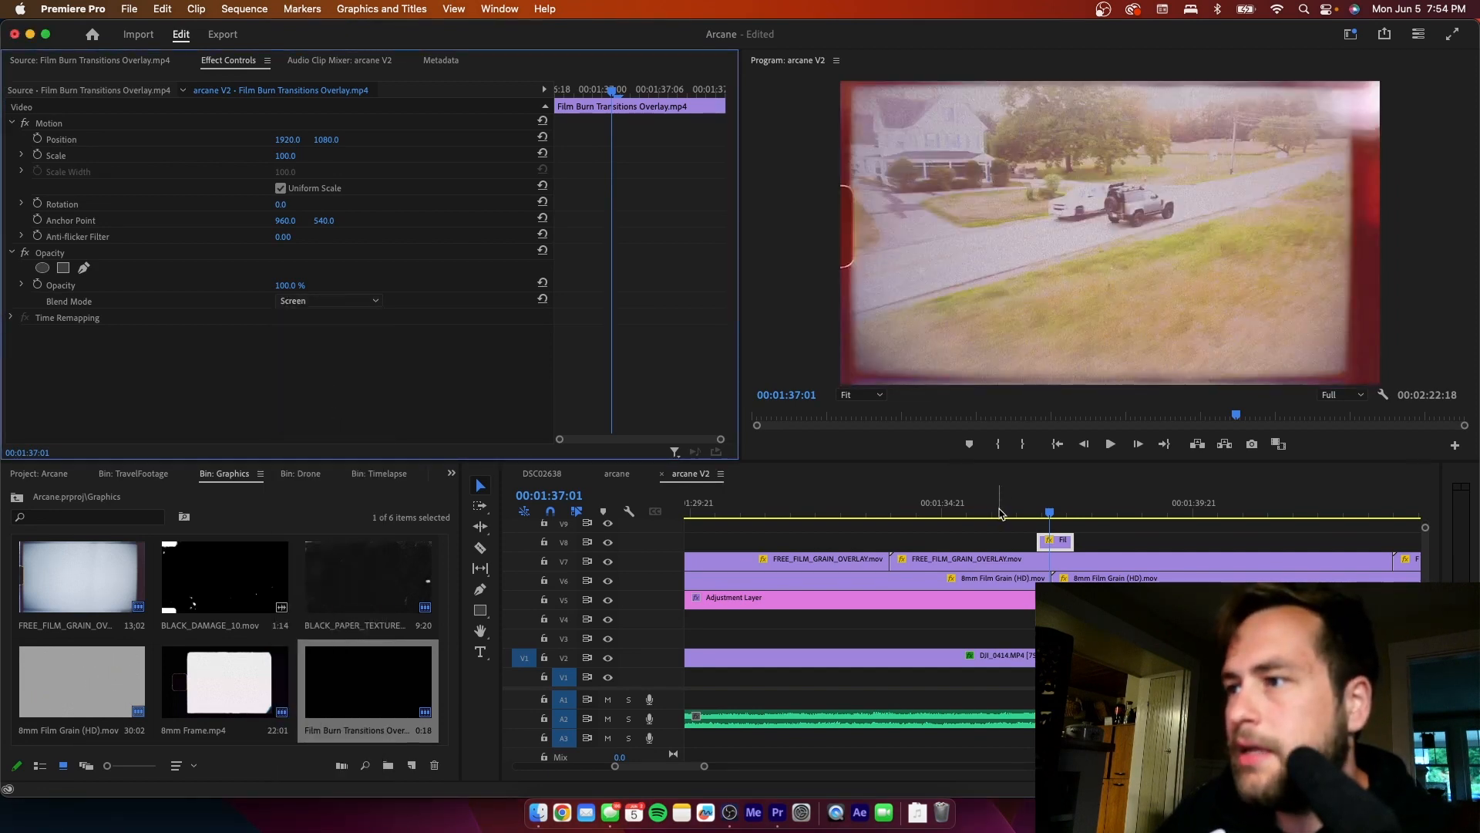
- Play the new film burn transition twice, starting the second pass from 00:01:35:22
{"action": "left_click", "coordinate": [1000, 512]}
{"action": "key", "text": "space"}
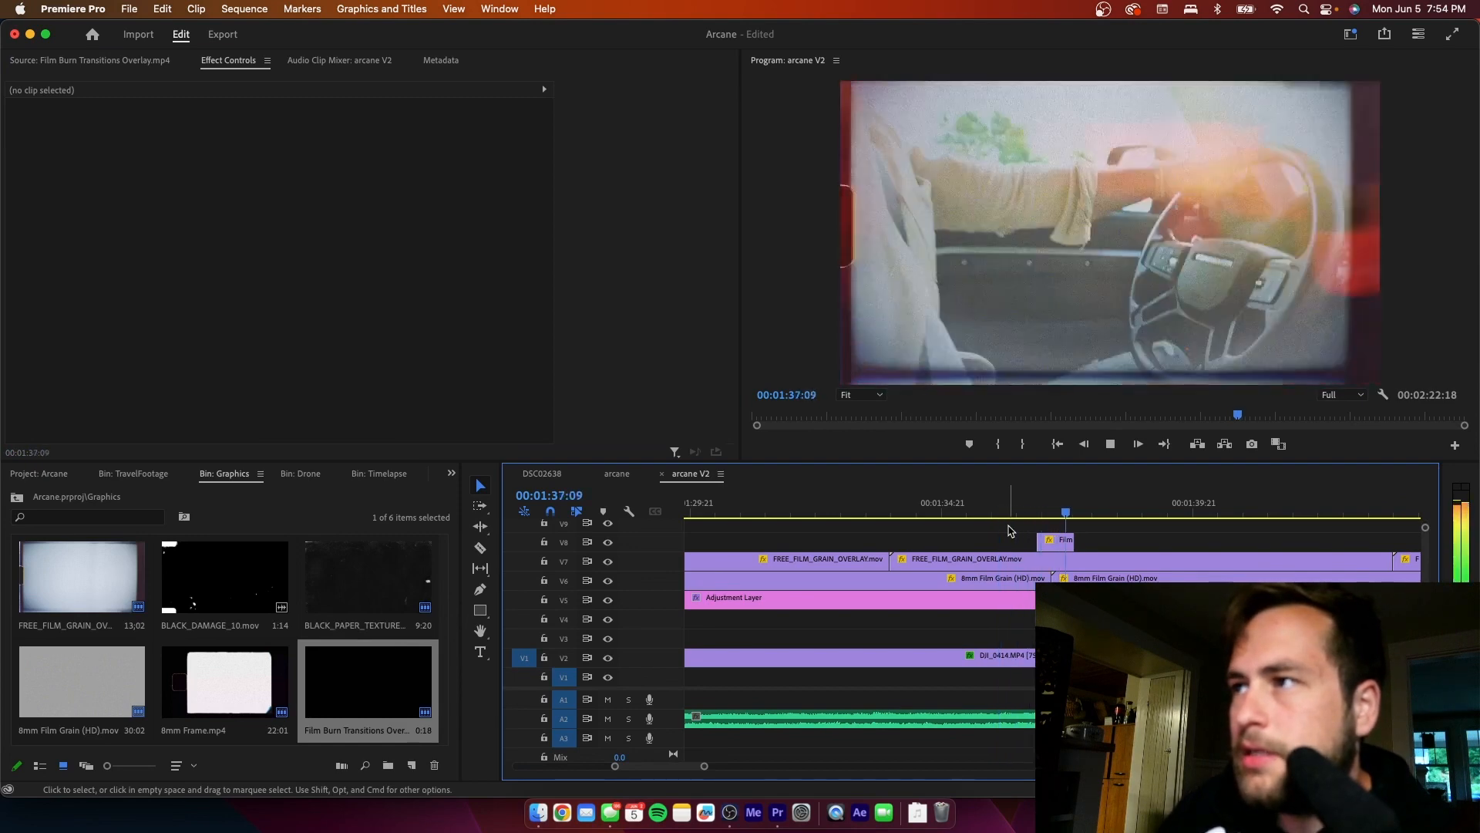
{"action": "key", "text": "space"}
{"action": "left_click", "coordinate": [993, 512]}
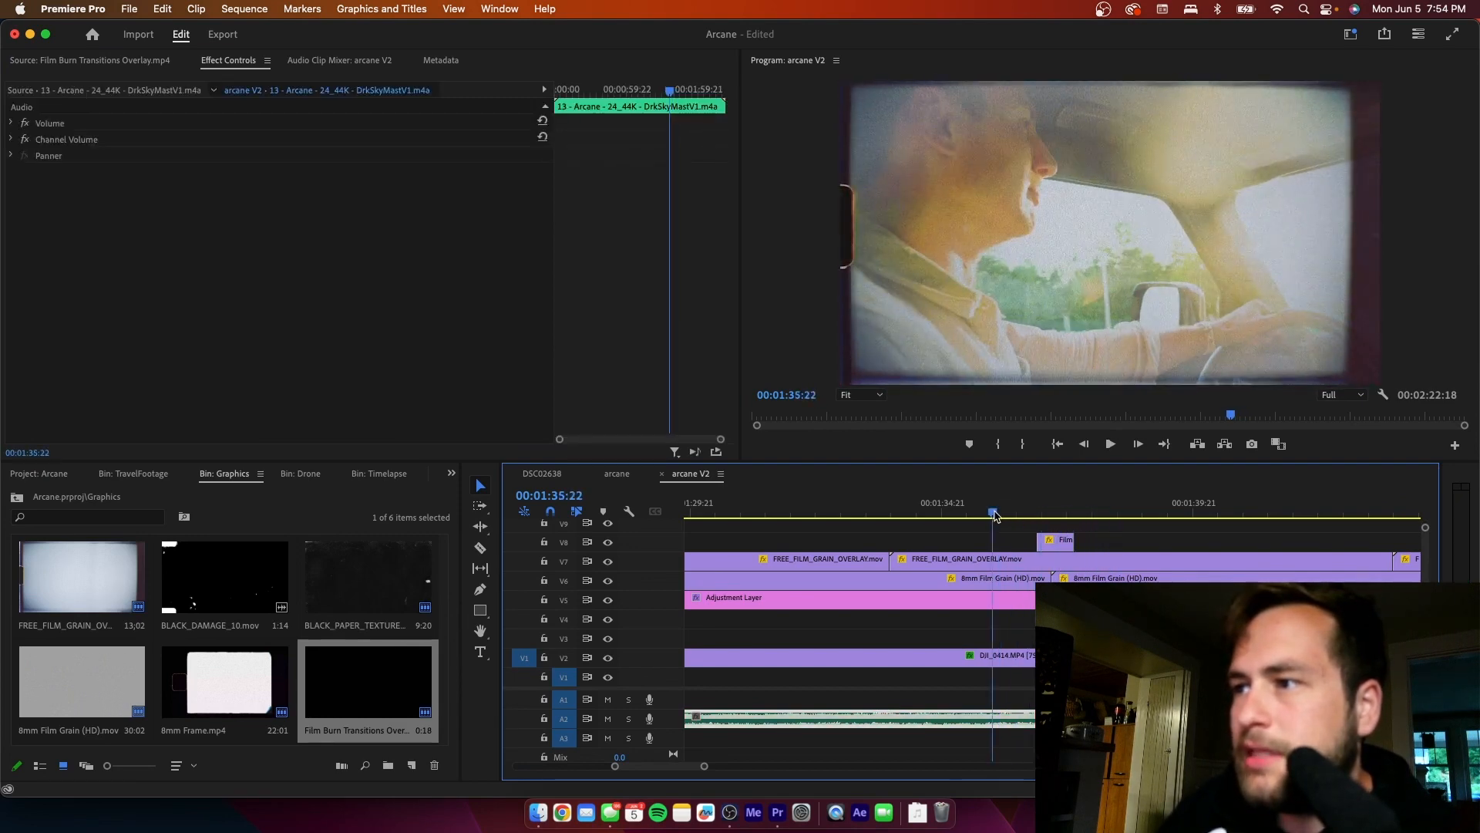
{"action": "key", "text": "space"}
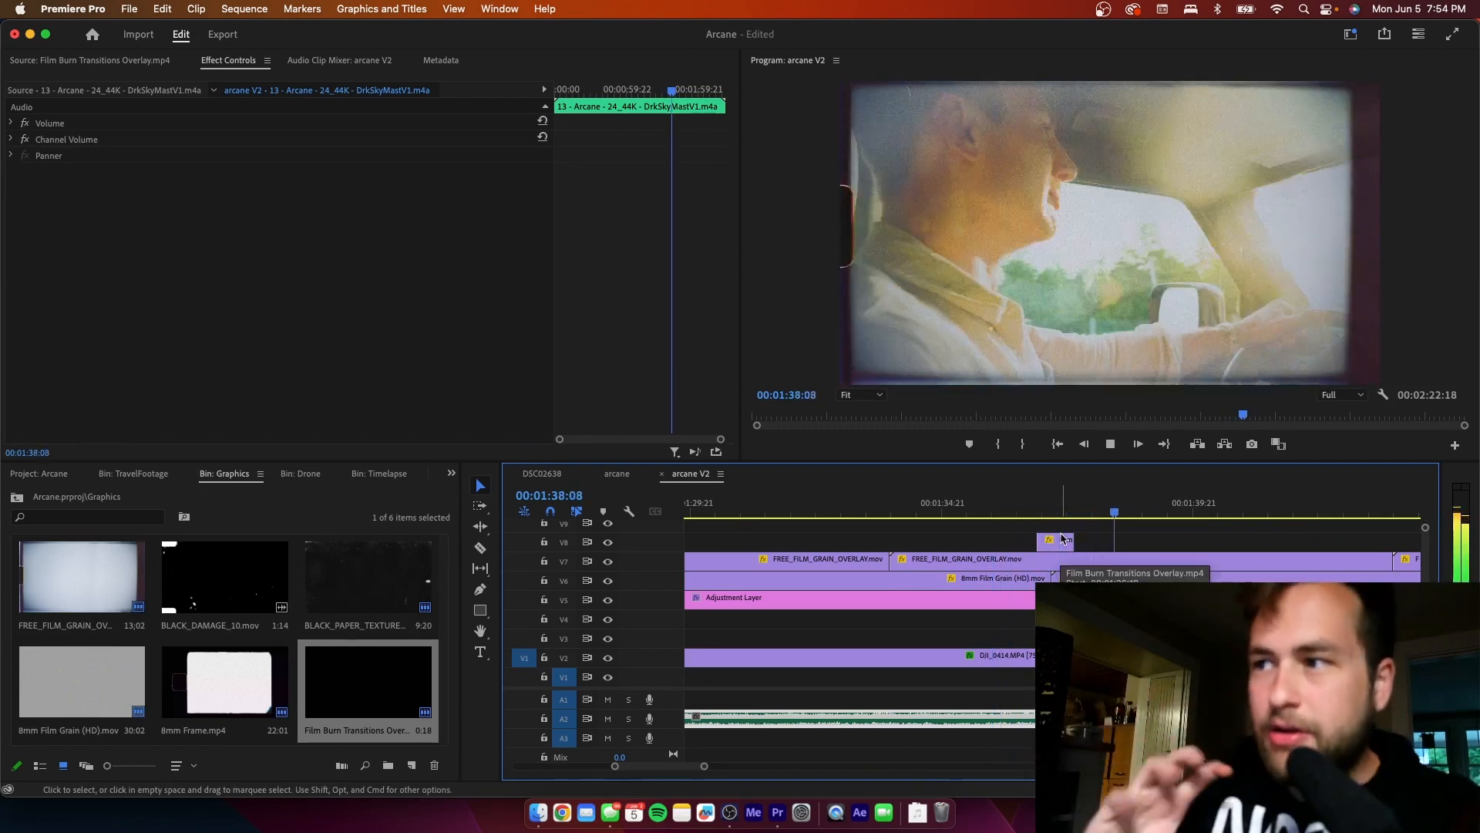
{"action": "key", "text": "space"}
- Replay the film burn across the cut from 00:01:36:14 and again from 00:01:36:12, pausing at 00:01:40:14
{"action": "left_click", "coordinate": [1028, 515]}
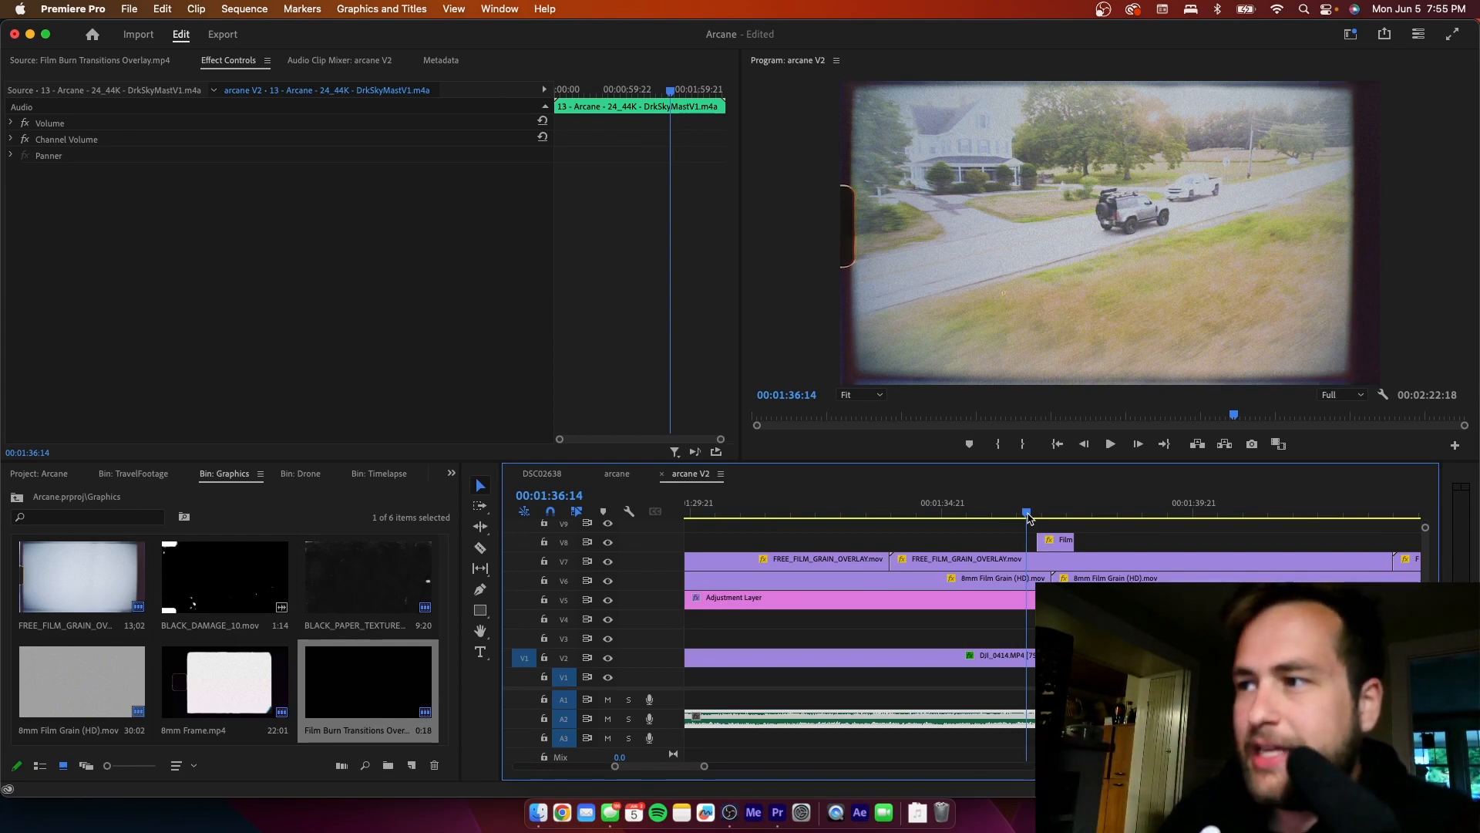
{"action": "left_click", "coordinate": [1090, 536]}
{"action": "key", "text": "space"}
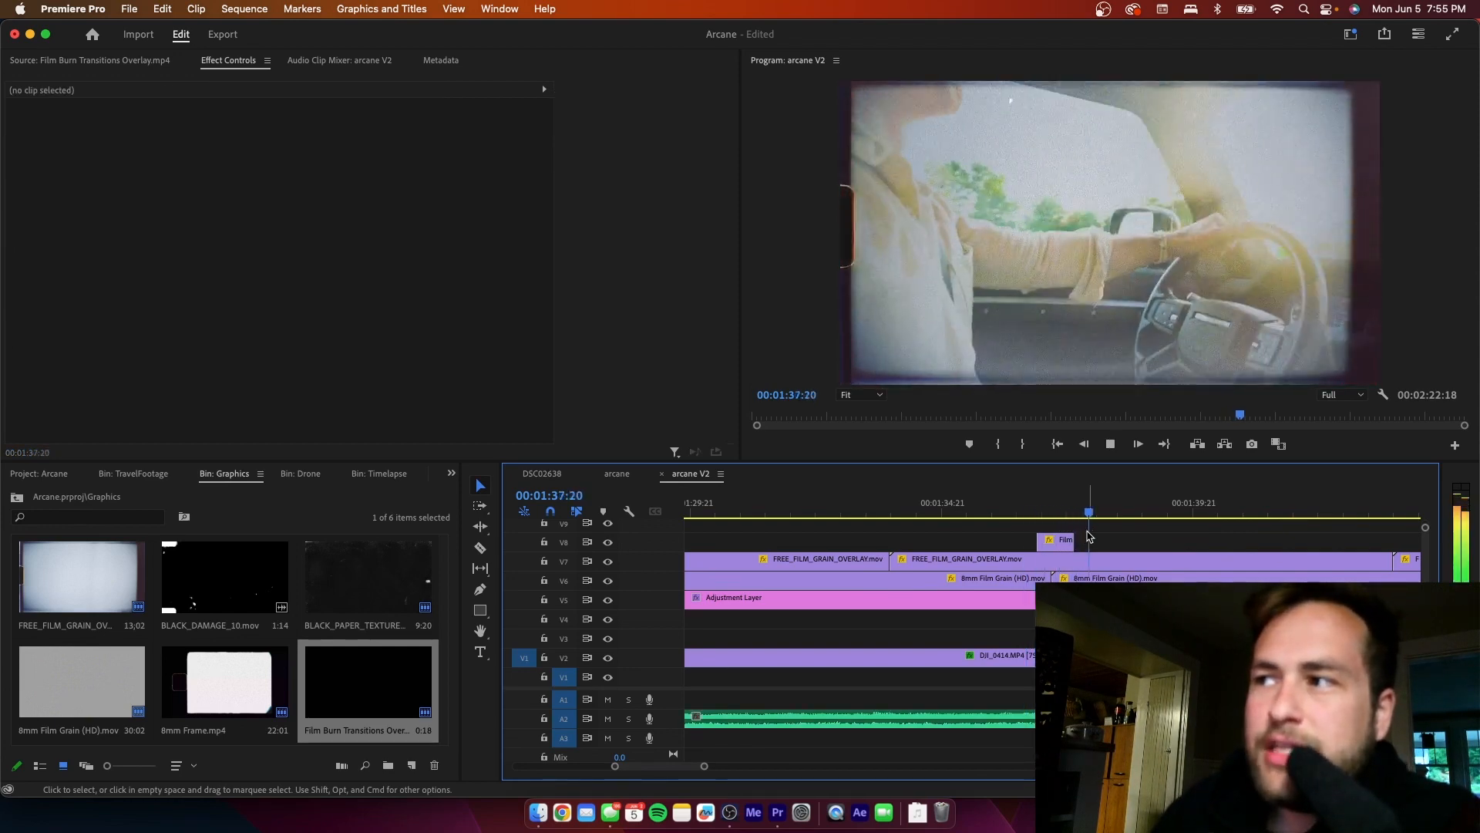
{"action": "key", "text": "space"}
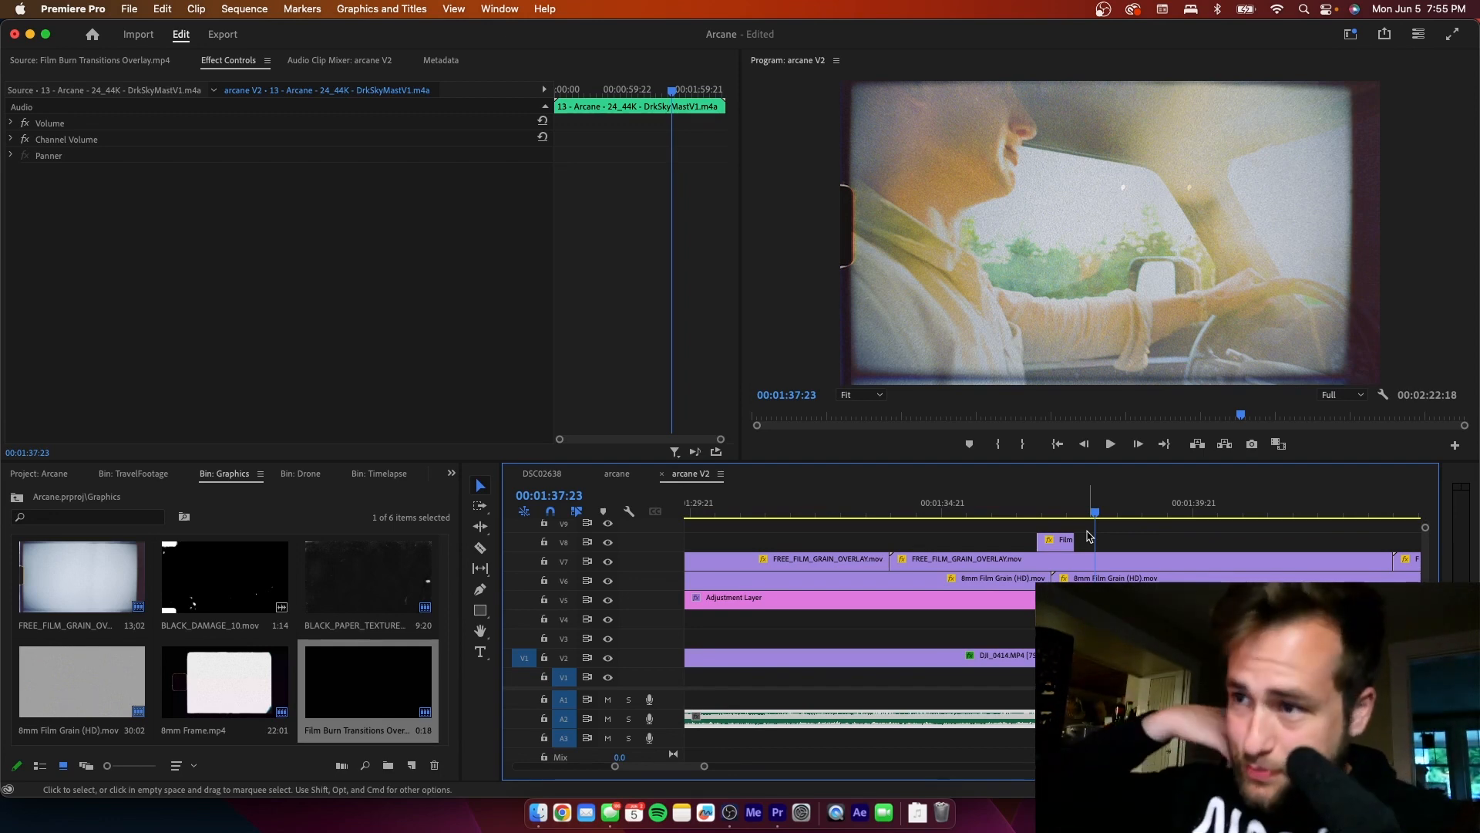
{"action": "left_click", "coordinate": [1023, 513]}
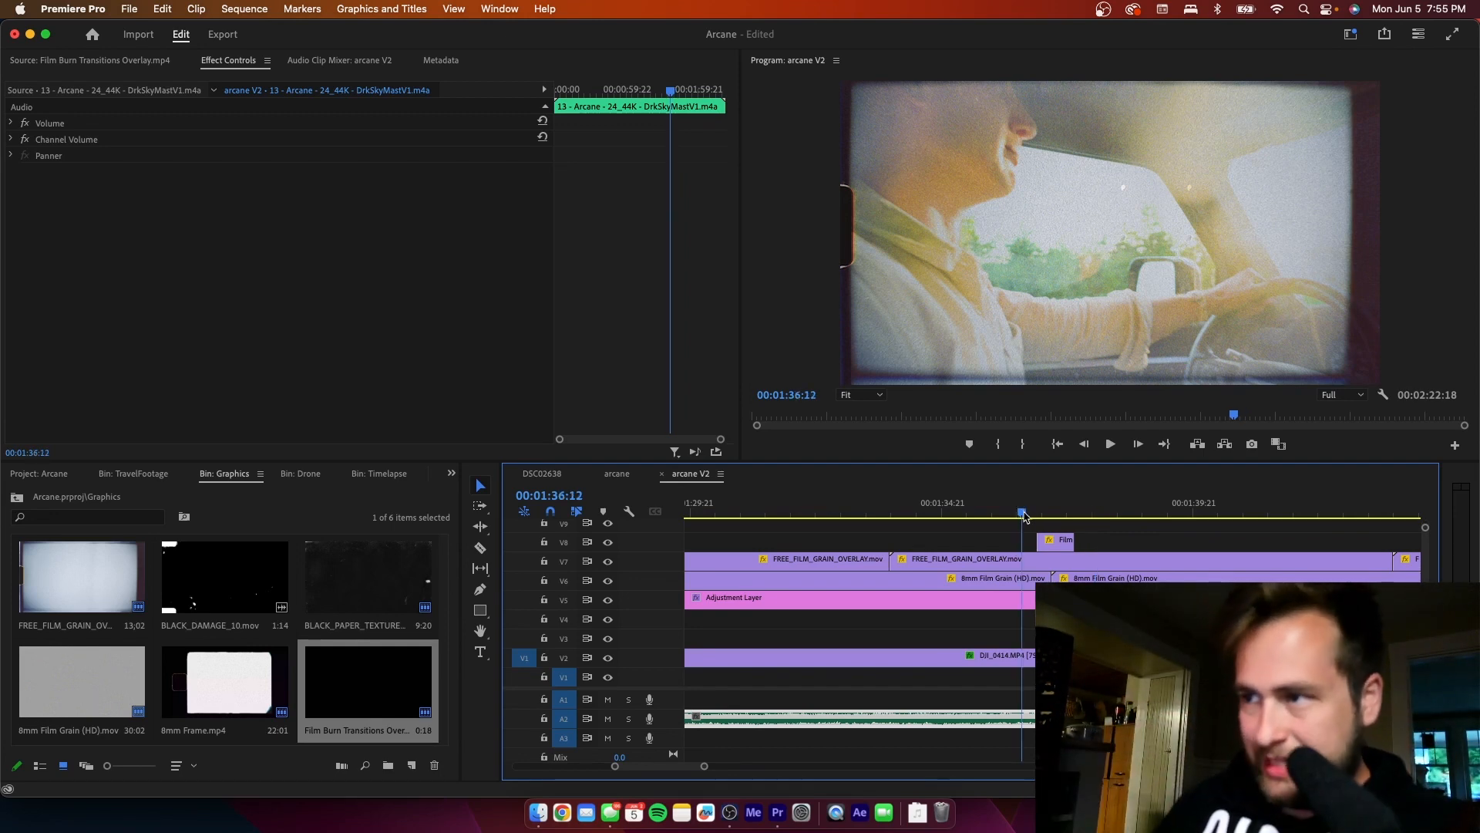
{"action": "left_click", "coordinate": [1101, 534]}
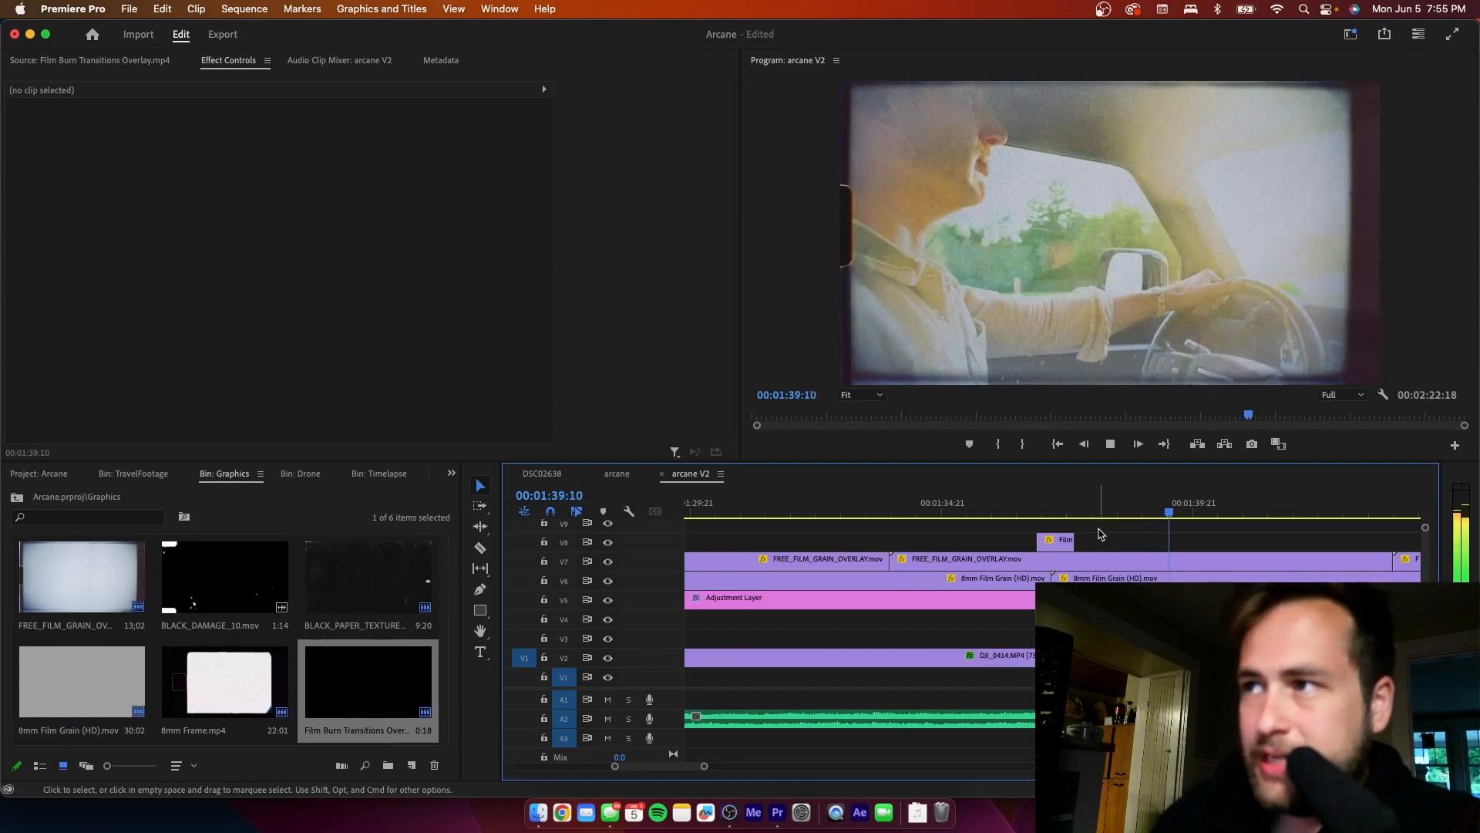
{"action": "key", "text": "space"}
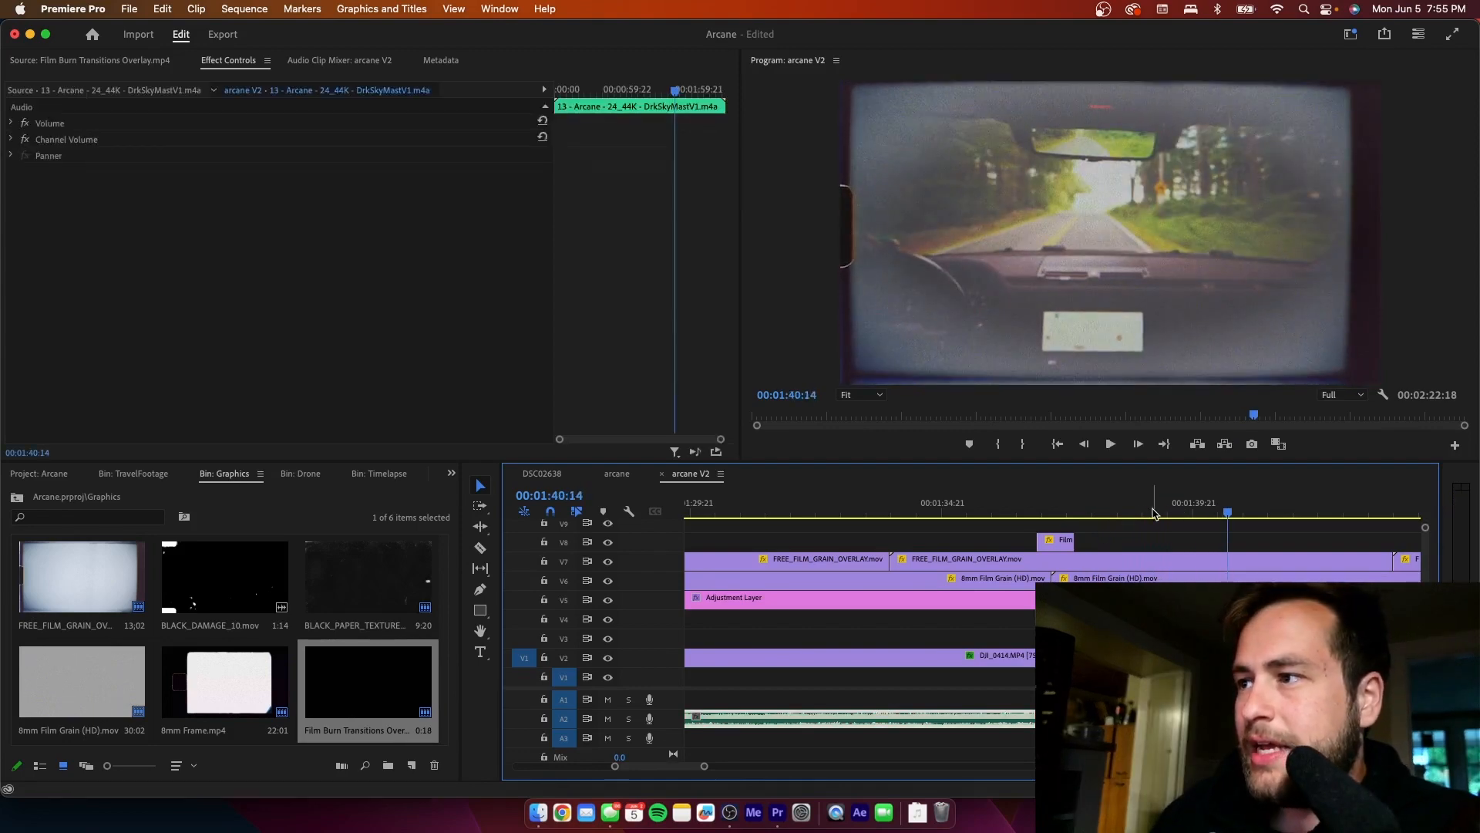
- Mark another film burn in the Film Burn Transitions Overlay source, from 00:00:27:08 to 00:00:28:13
{"action": "left_click_drag", "start_coordinate": [1159, 512], "coordinate": [1182, 507]}
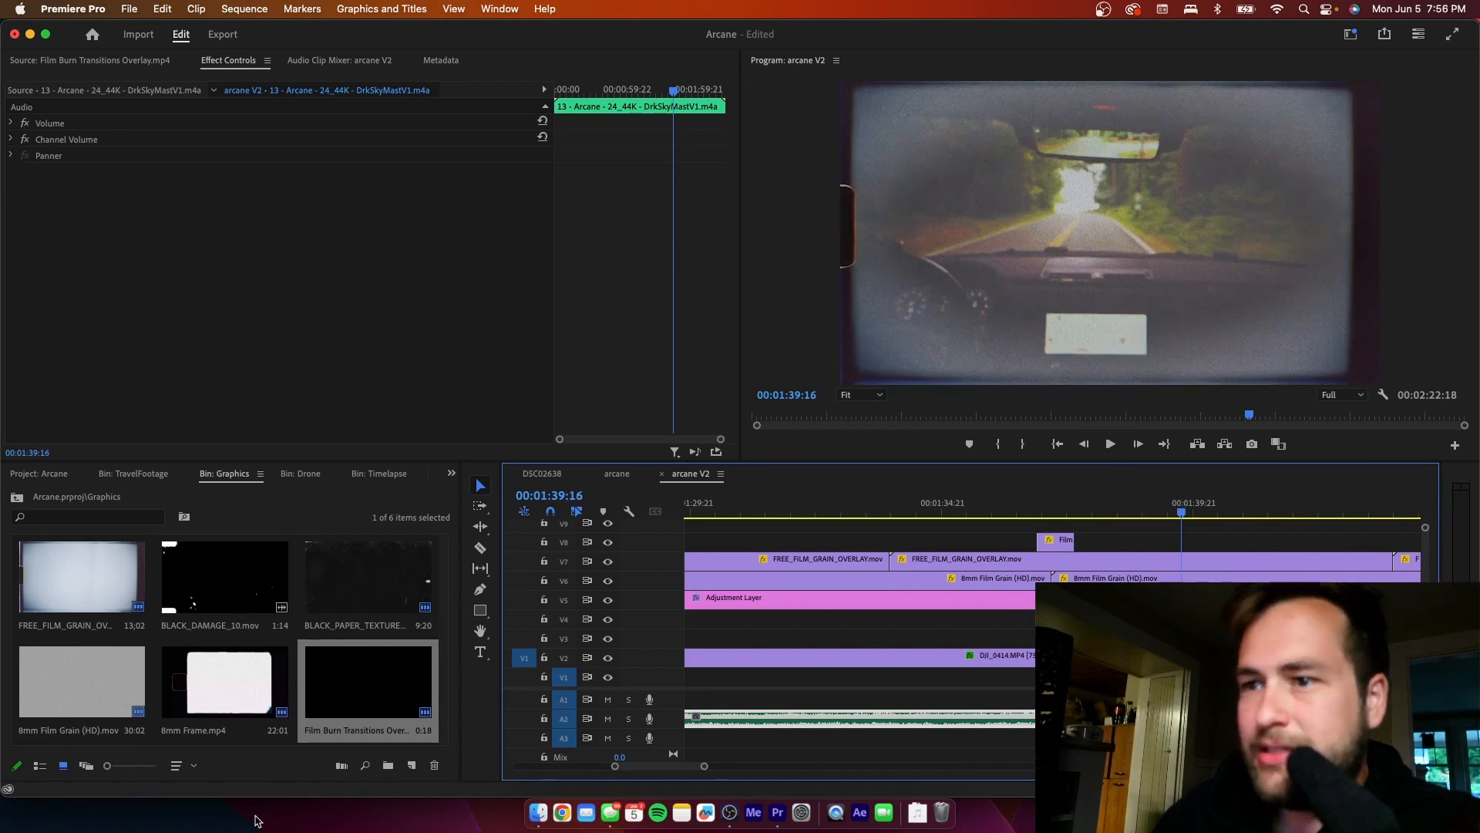
{"action": "double_click", "coordinate": [371, 692]}
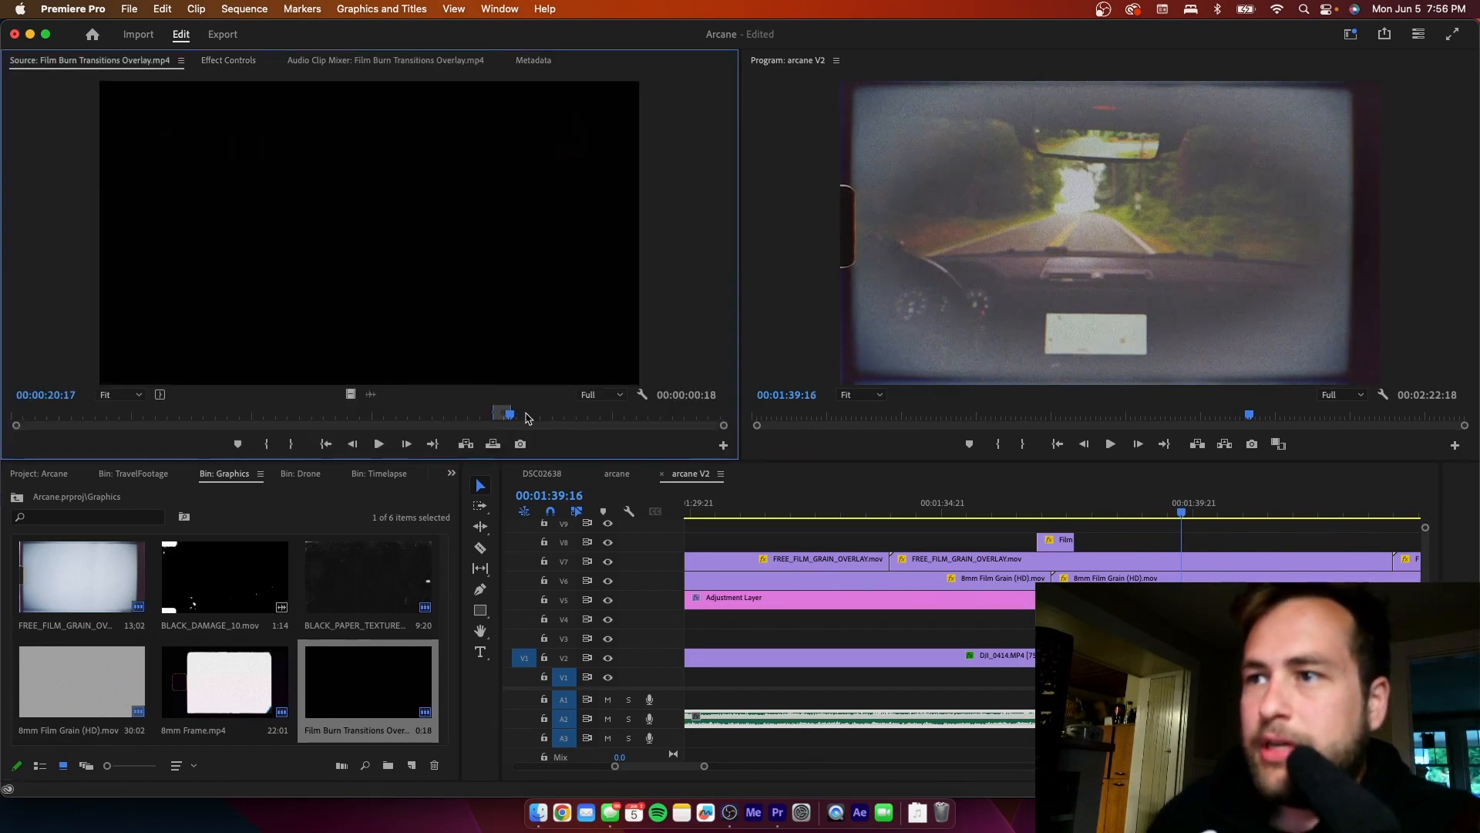
{"action": "mouse_move", "coordinate": [527, 417]}
{"action": "left_mouse_down"}
{"action": "mouse_move", "coordinate": [702, 417]}
{"action": "mouse_move", "coordinate": [668, 428]}
{"action": "left_mouse_up"}
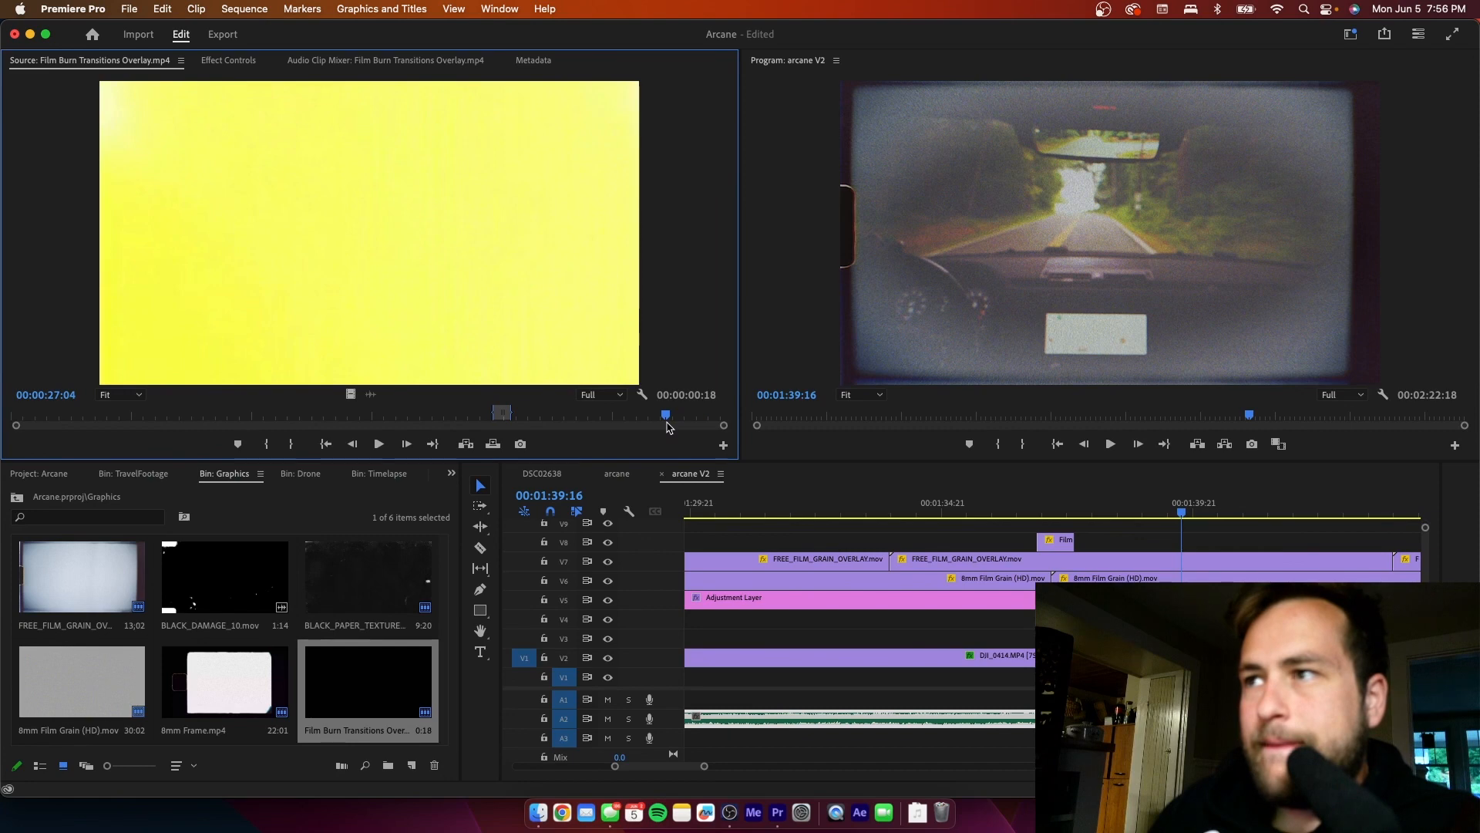
{"action": "left_click", "coordinate": [1172, 513]}
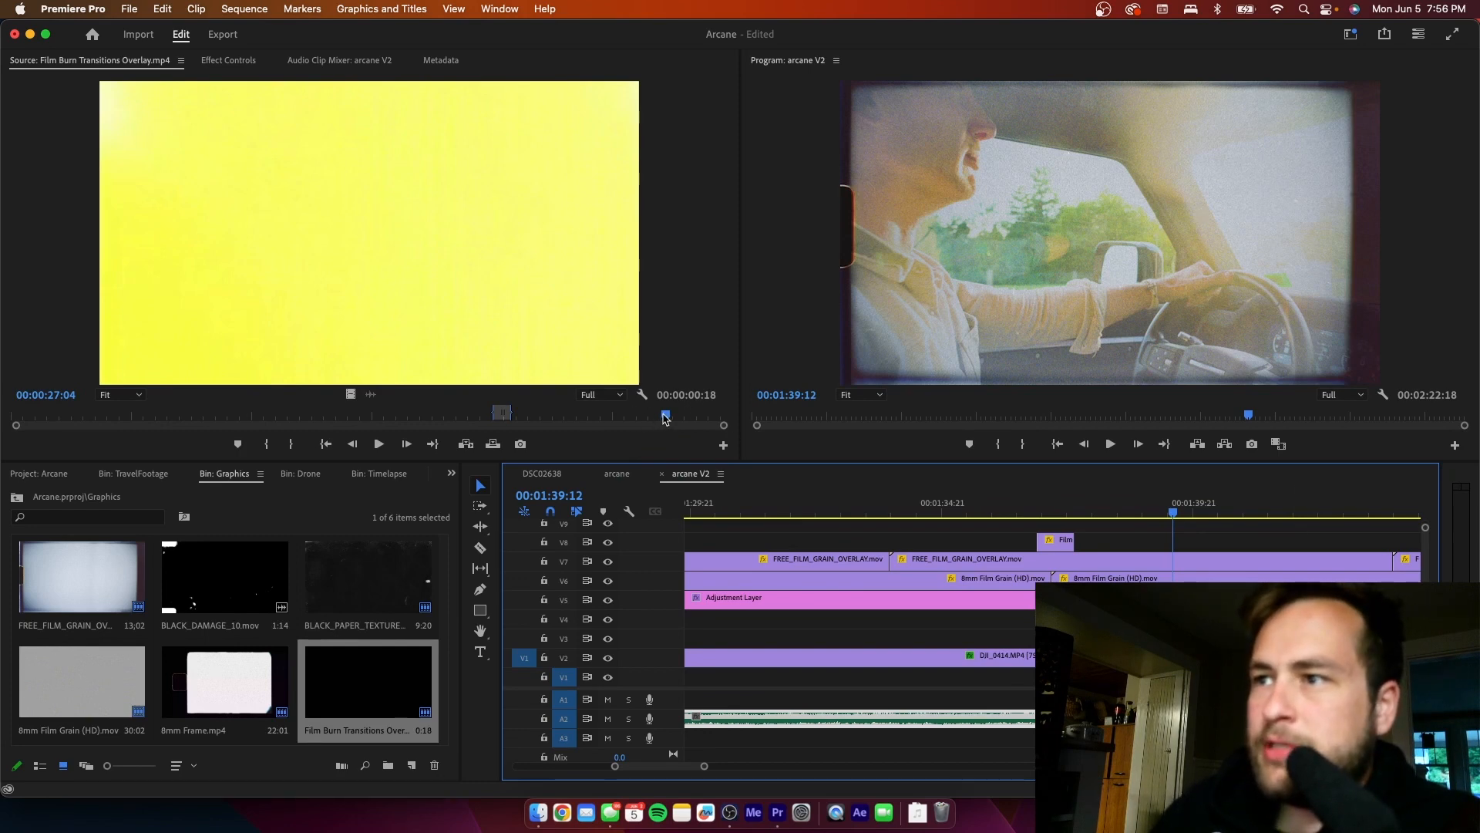
{"action": "mouse_move", "coordinate": [665, 419]}
{"action": "left_mouse_down"}
{"action": "mouse_move", "coordinate": [636, 424]}
{"action": "mouse_move", "coordinate": [669, 419]}
{"action": "left_mouse_up"}
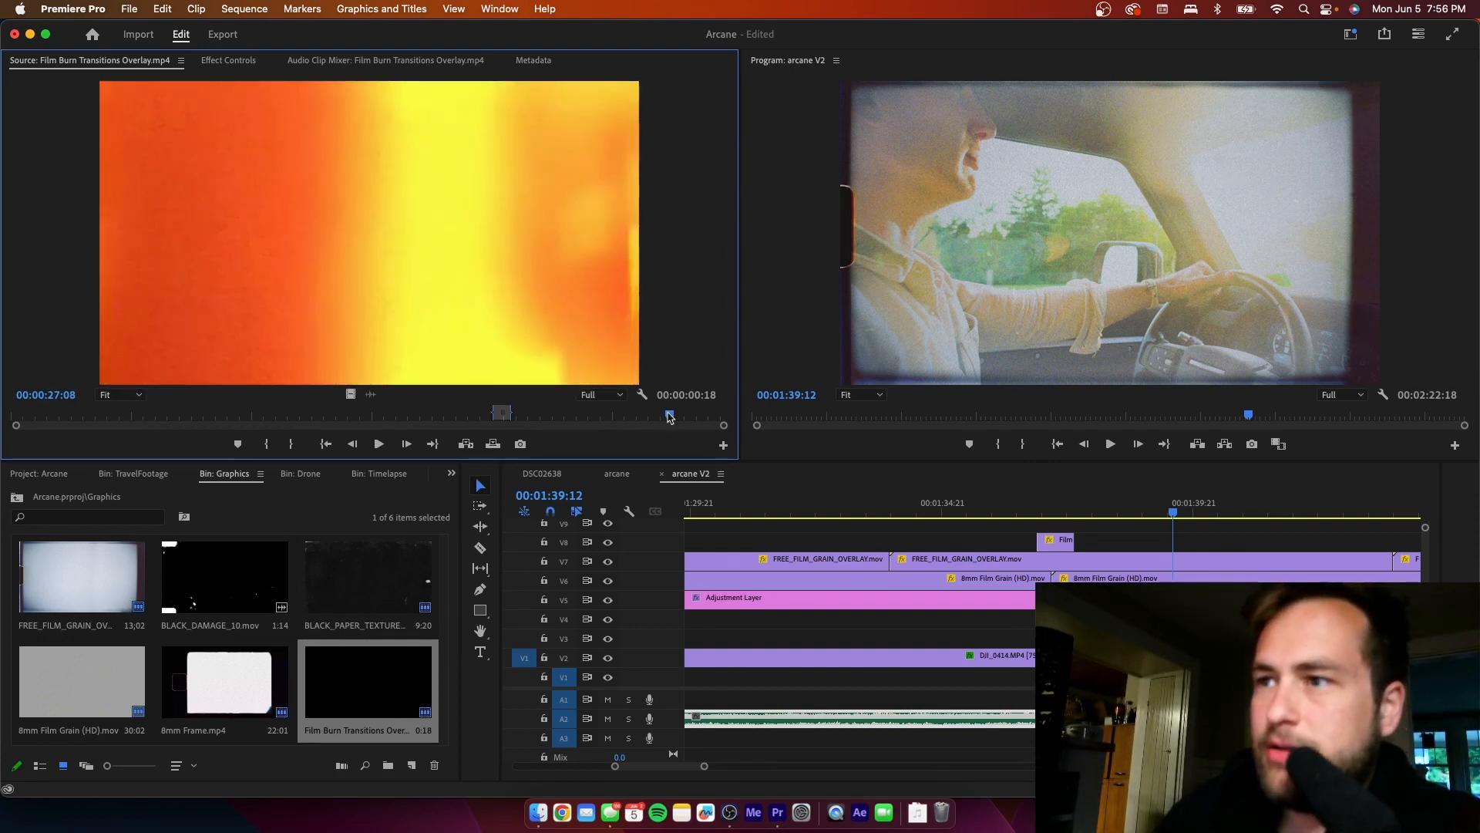
{"action": "key", "text": "i"}
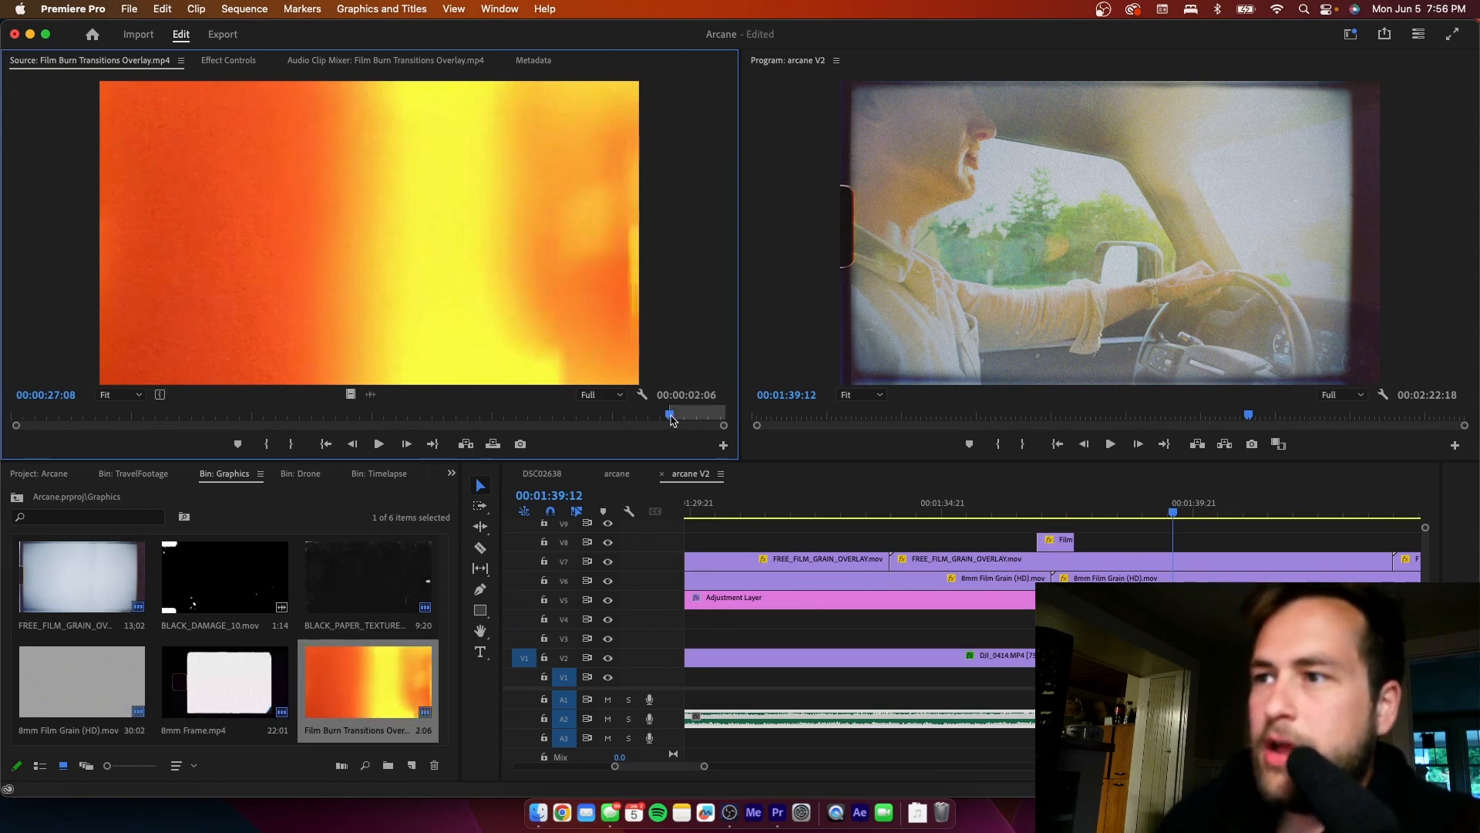
{"action": "left_click_drag", "start_coordinate": [669, 417], "coordinate": [703, 420]}
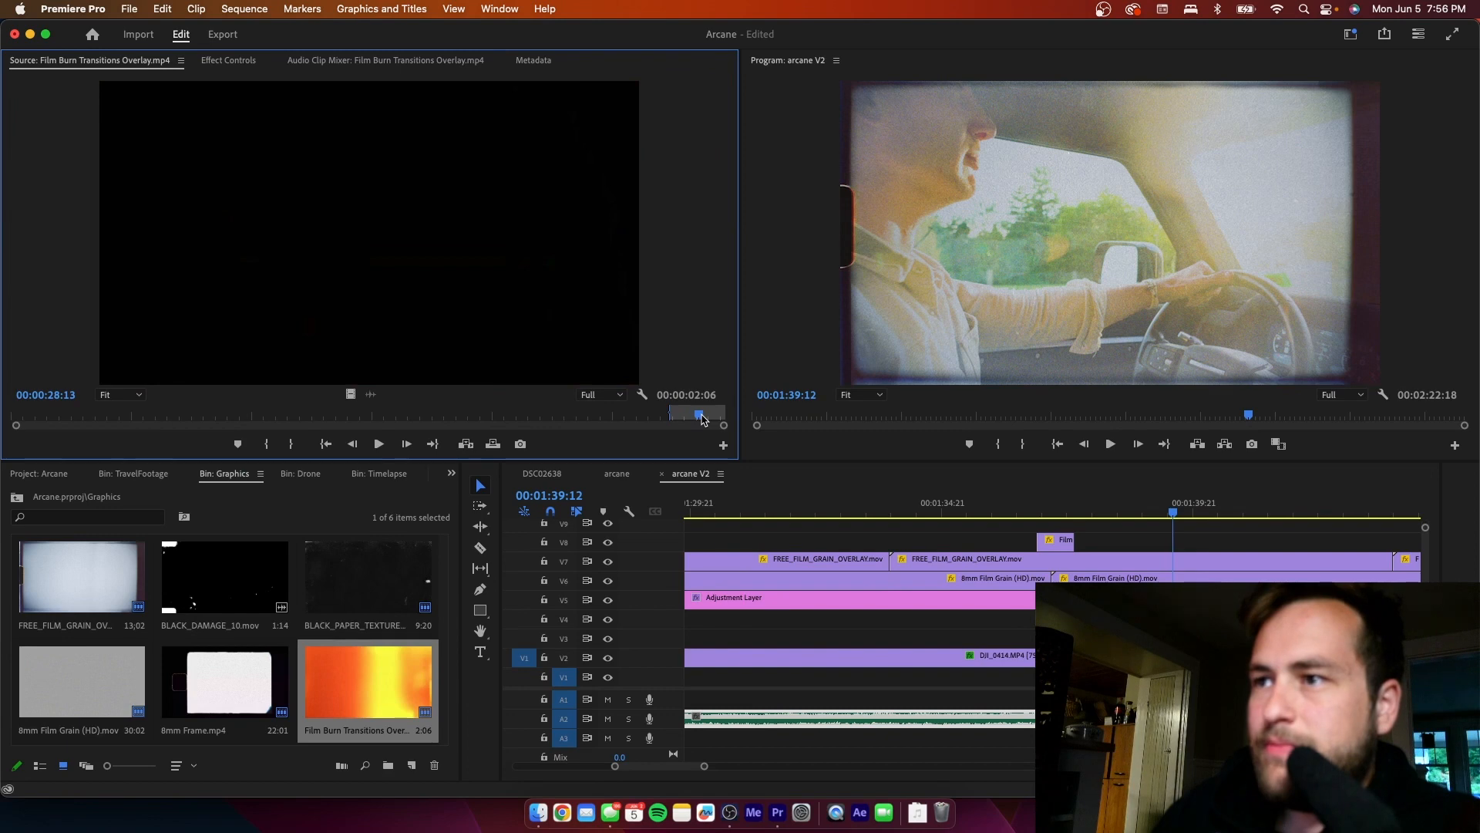
{"action": "key", "text": "o"}
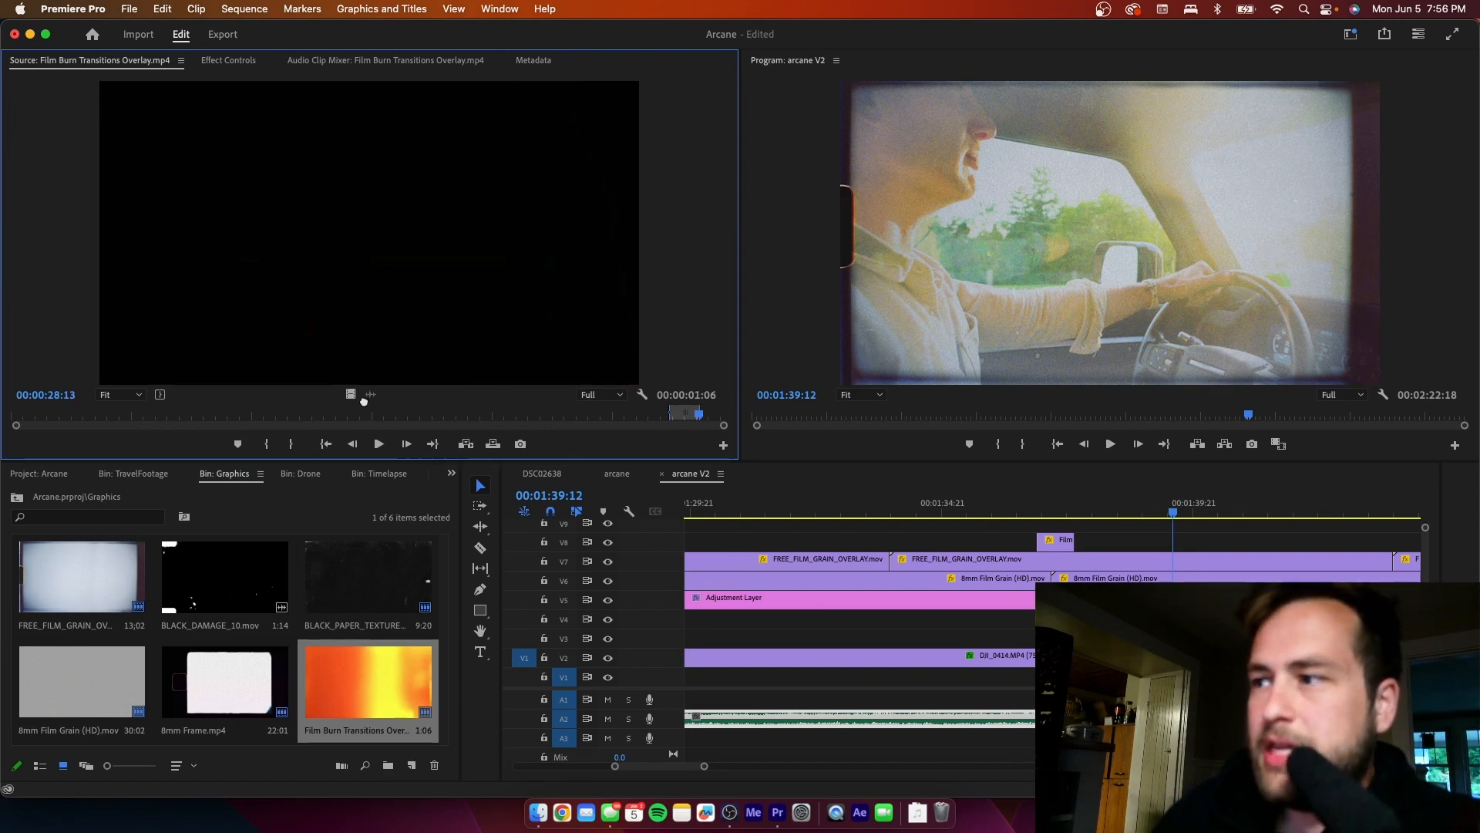
- Place the marked film burn's video on V8, straddling the cut at 00:01:39:13 and scaled to the frame size
{"action": "mouse_move", "coordinate": [364, 402]}
{"action": "left_mouse_down"}
{"action": "mouse_move", "coordinate": [1179, 549]}
{"action": "mouse_move", "coordinate": [1167, 548]}
{"action": "left_mouse_up"}
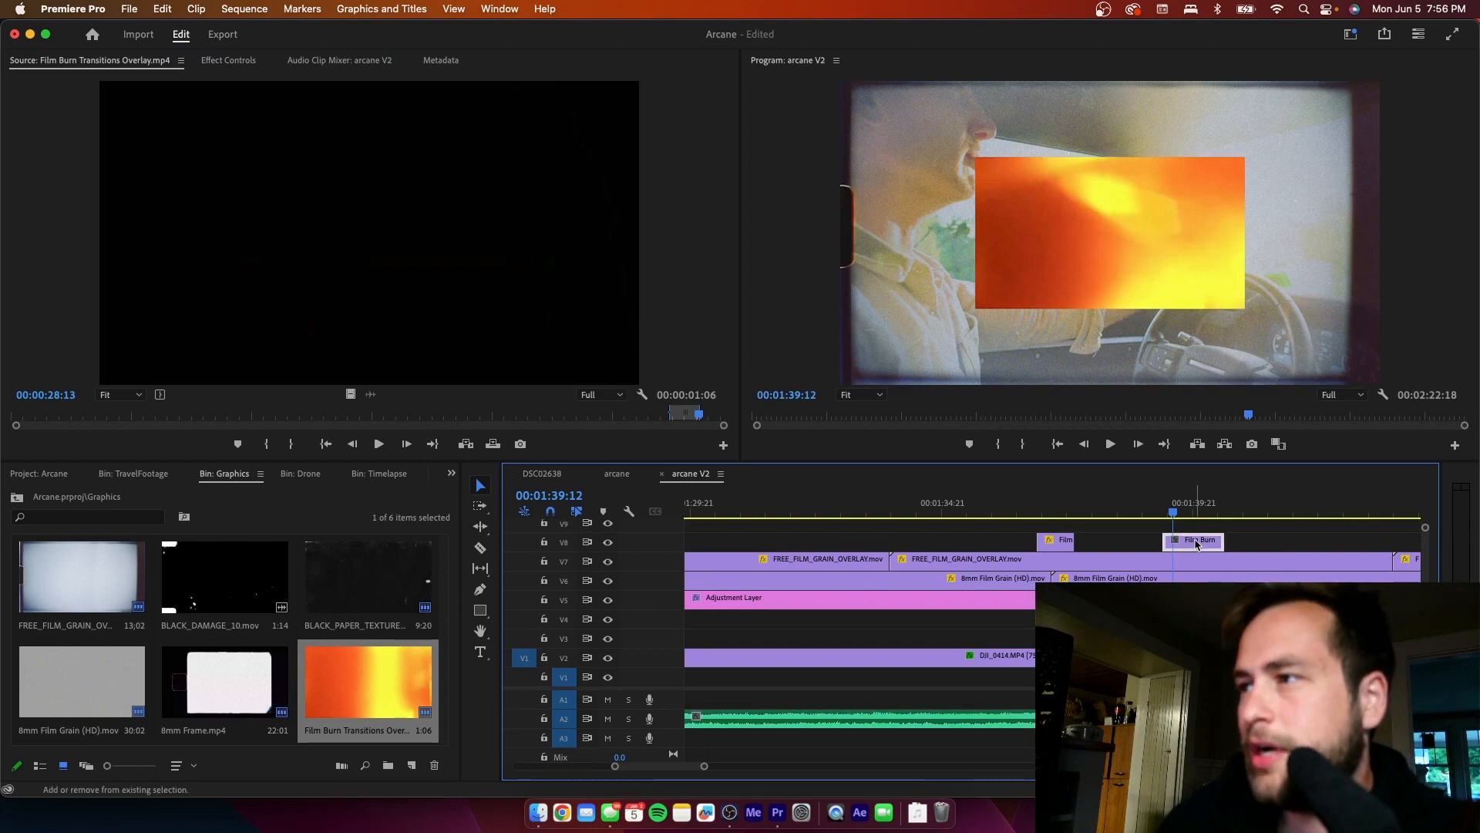
{"action": "left_click", "coordinate": [1170, 515]}
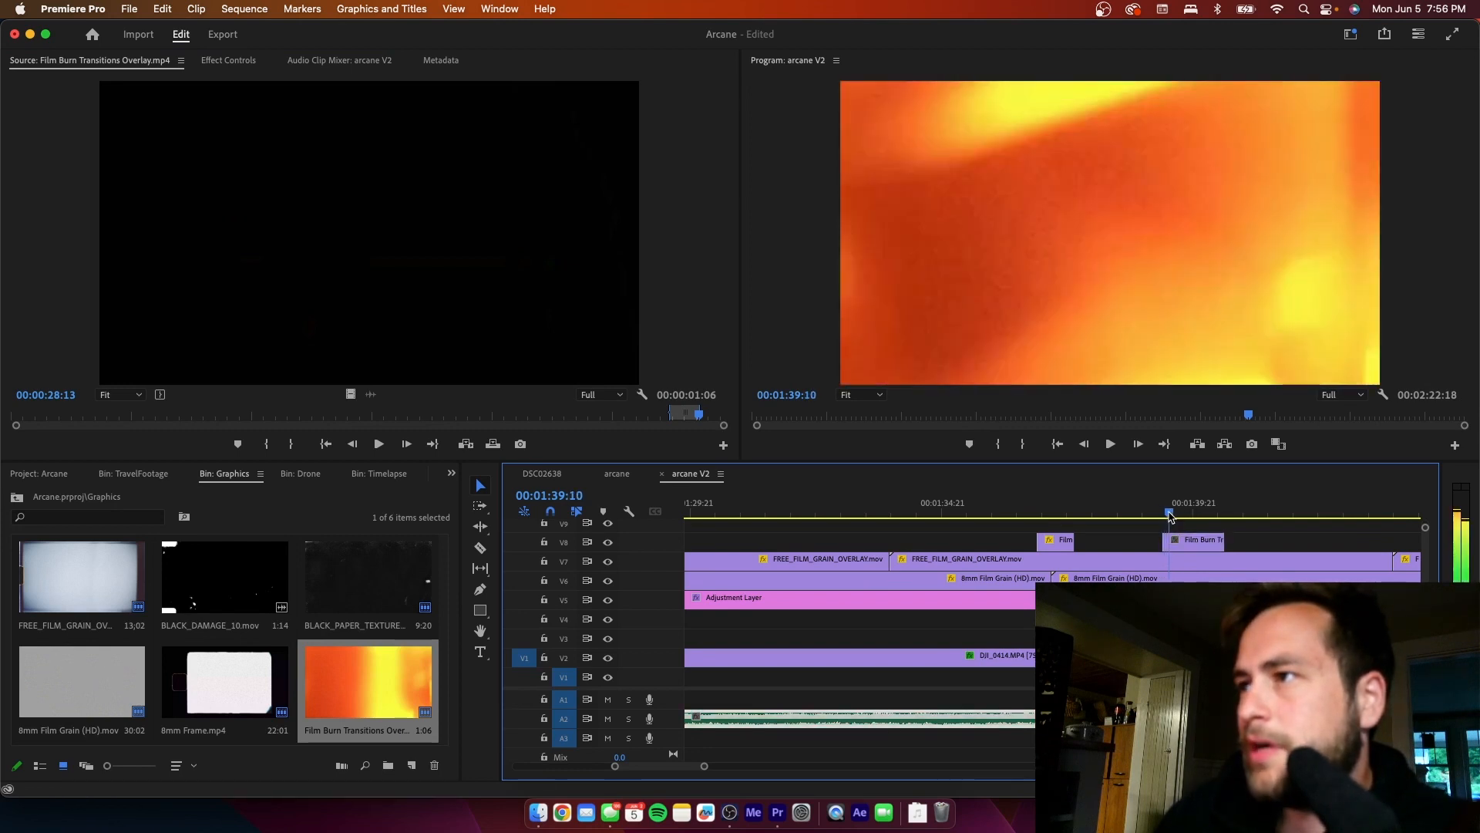
{"action": "left_click_drag", "start_coordinate": [1170, 515], "coordinate": [1173, 515]}
- Set the blend mode of the new film burn clip to Screen
{"action": "left_click", "coordinate": [1180, 544]}
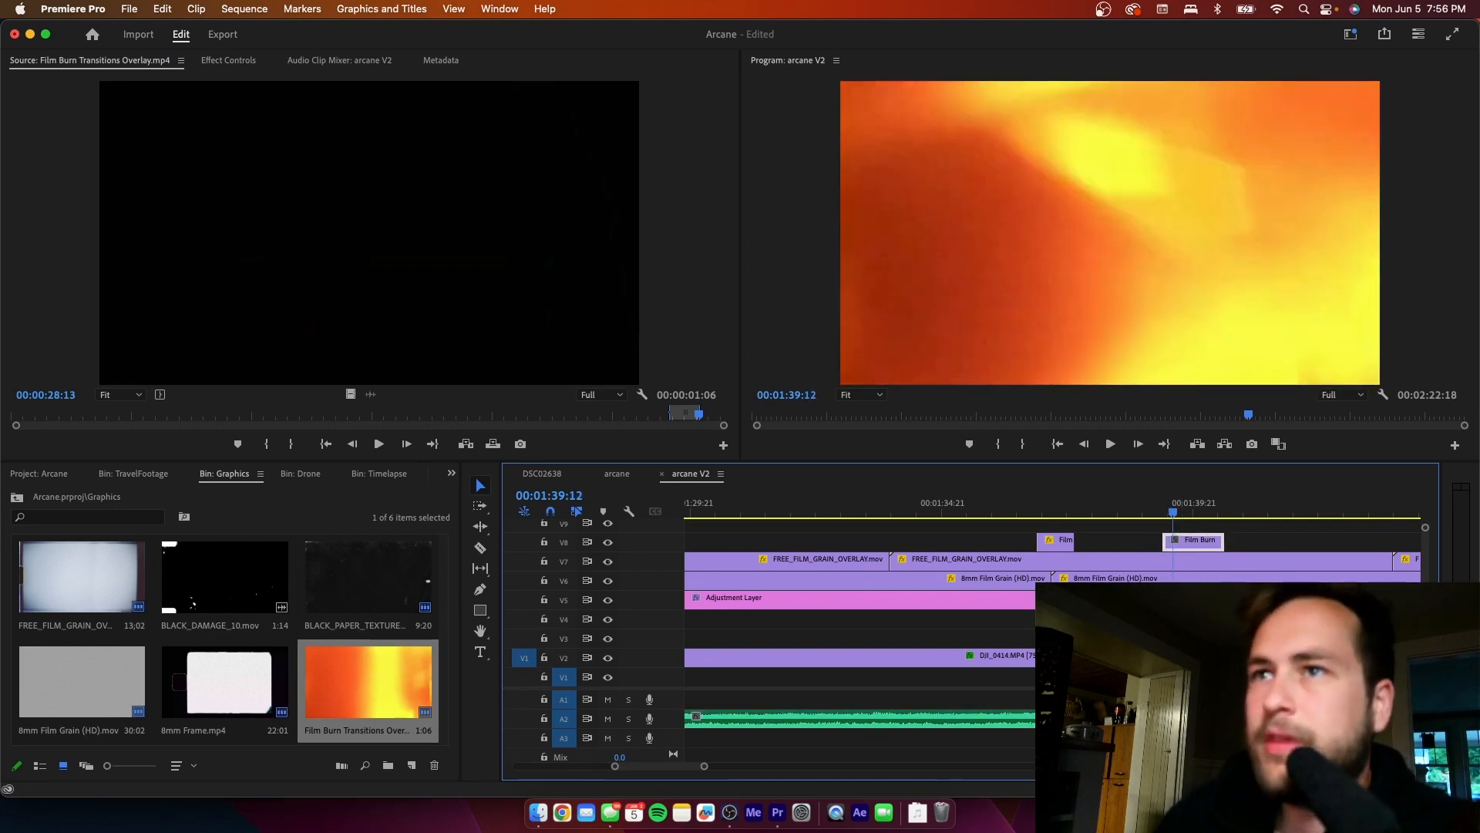
{"action": "left_click", "coordinate": [241, 61]}
{"action": "left_click", "coordinate": [330, 301]}
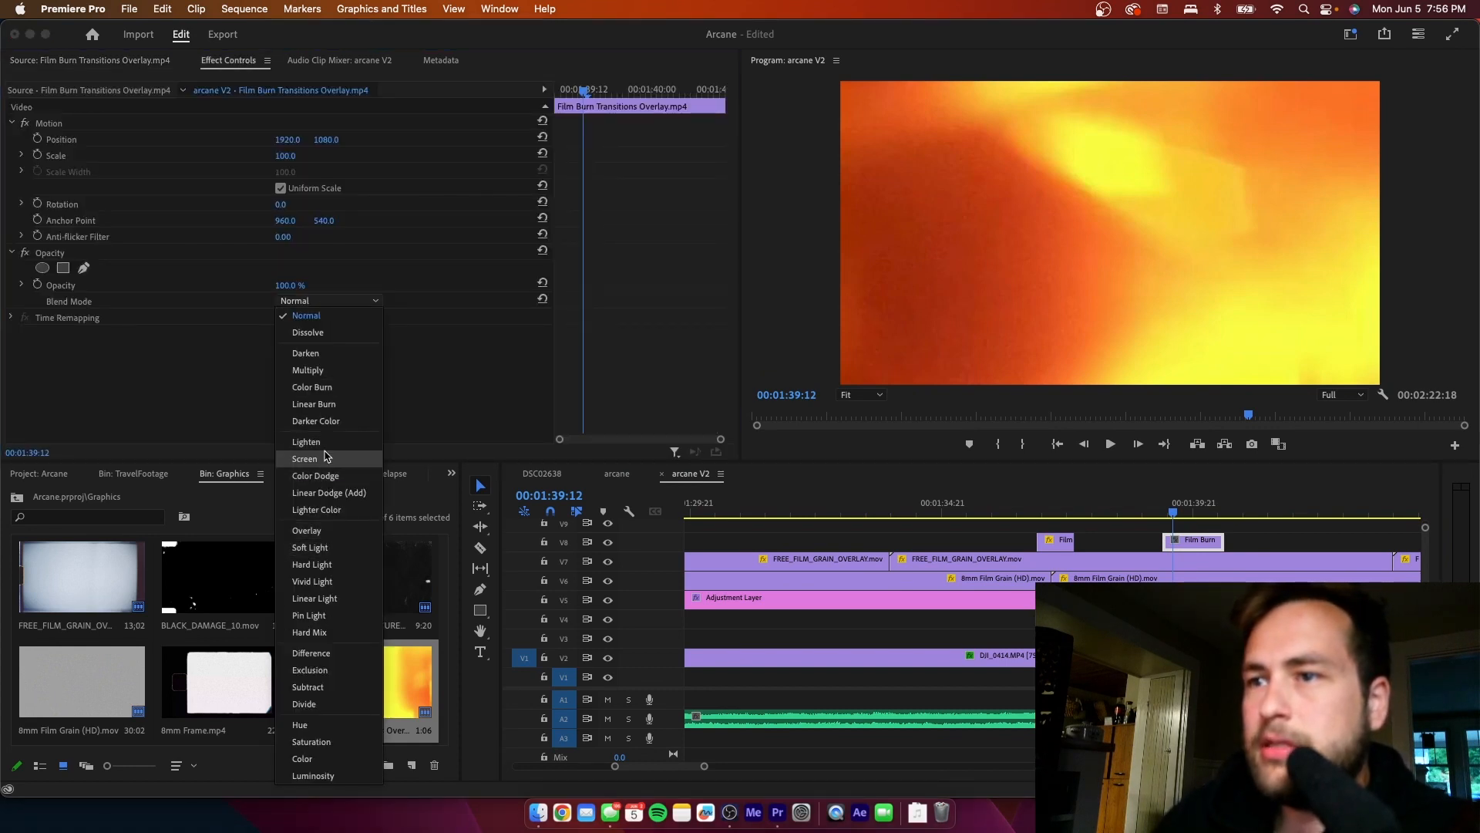
{"action": "left_click", "coordinate": [327, 459]}
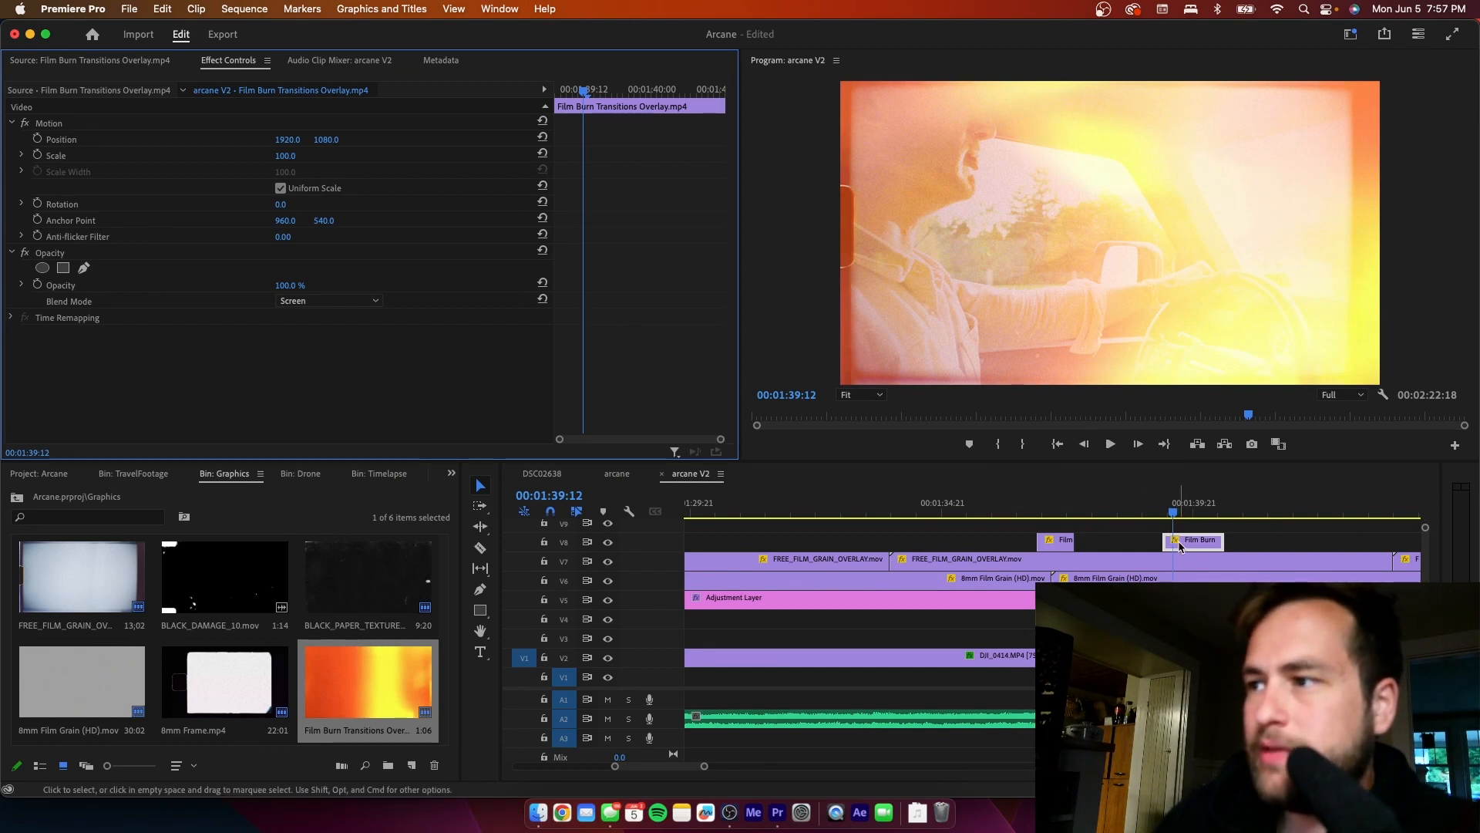
- Move both film burn clips from V8 down to V4, beneath the adjustment layer and the grain overlays
{"action": "left_click", "coordinate": [1056, 540], "text": "shift"}
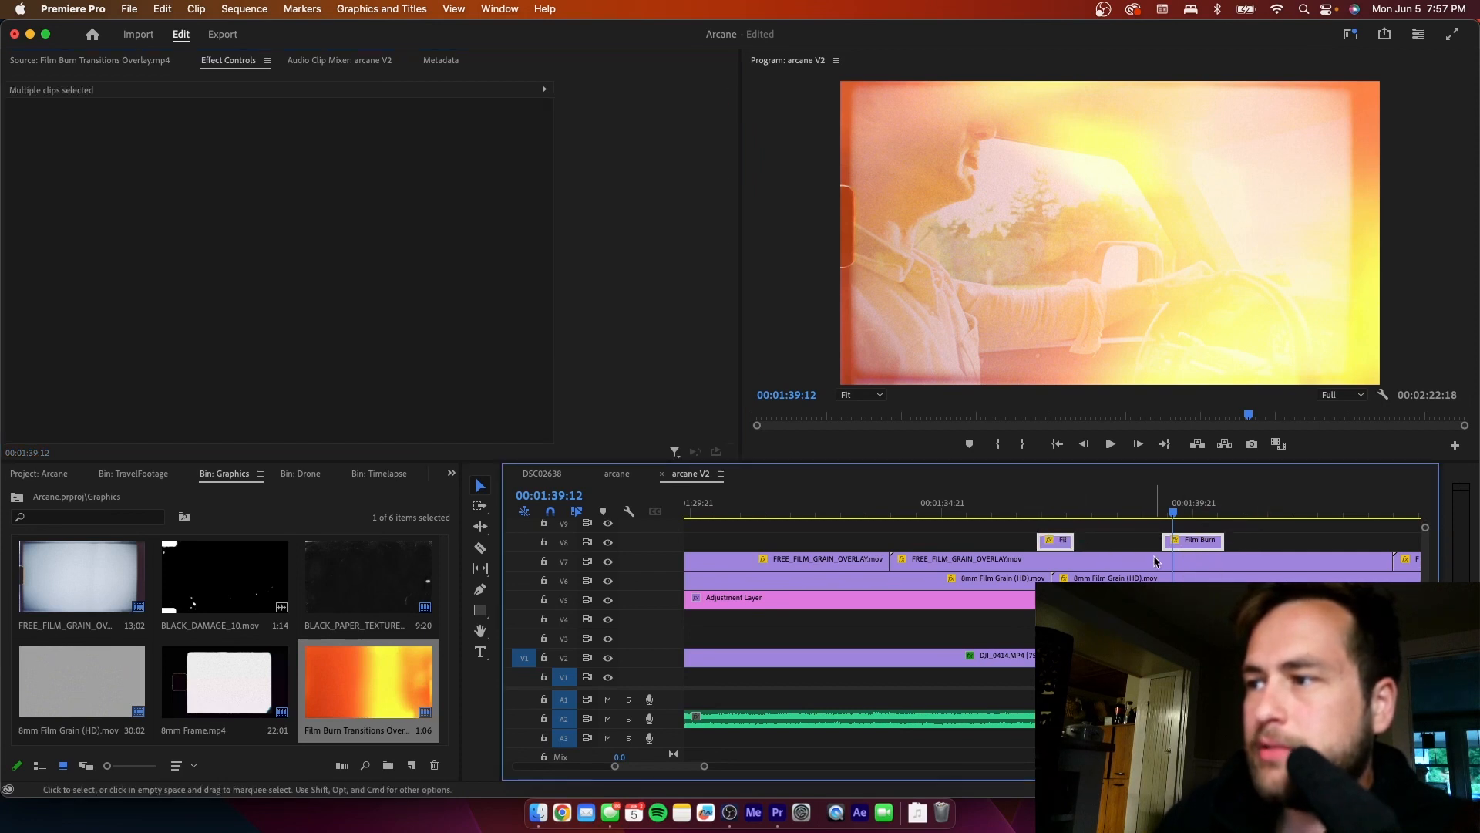
{"action": "key", "text": "Delete"}
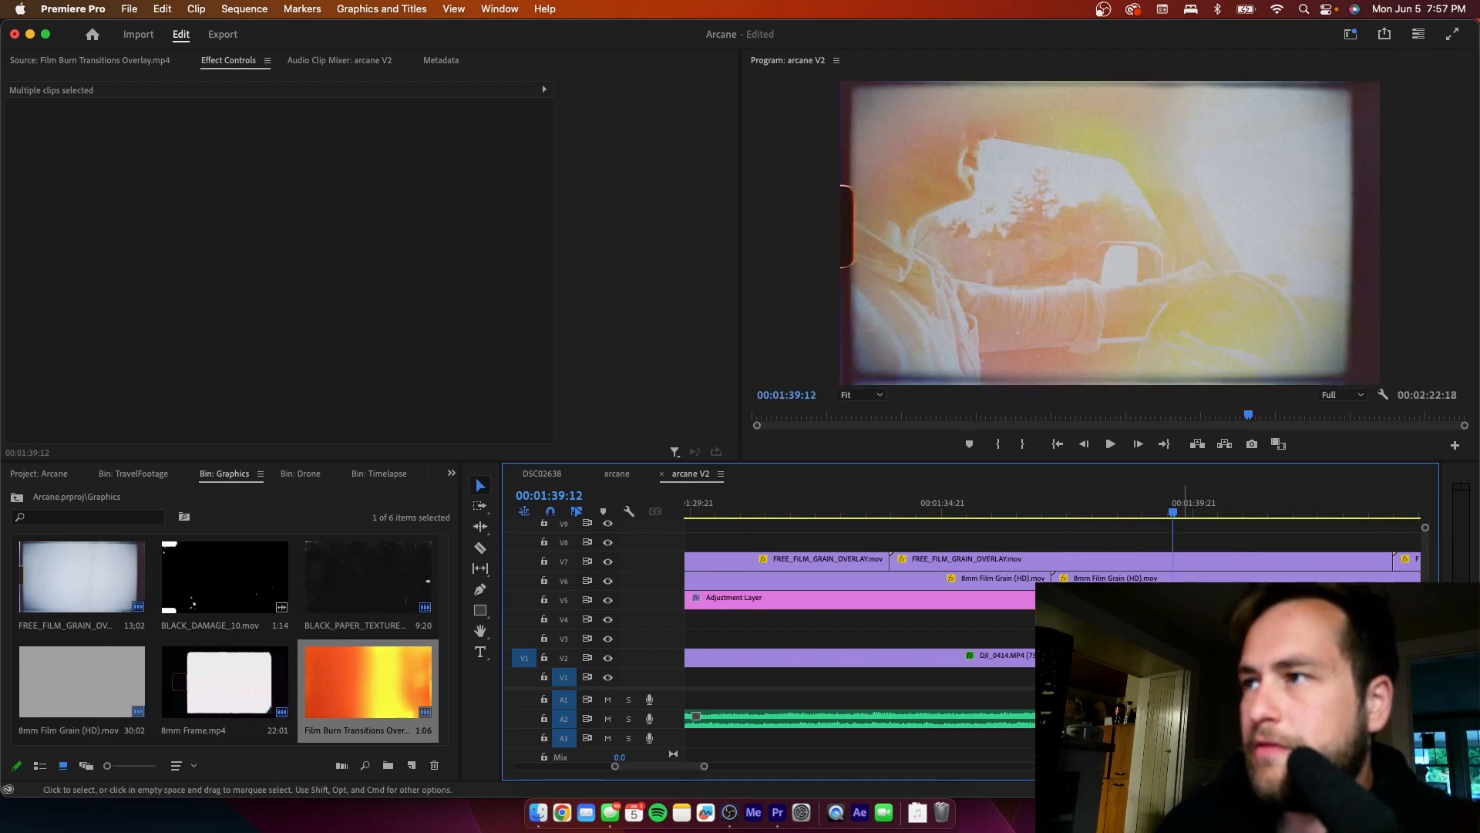
{"action": "mouse_move", "coordinate": [773, 614]}
{"action": "left_mouse_down"}
{"action": "mouse_move", "coordinate": [1229, 628]}
{"action": "mouse_move", "coordinate": [1203, 628]}
{"action": "mouse_move", "coordinate": [1183, 548]}
{"action": "left_mouse_up"}
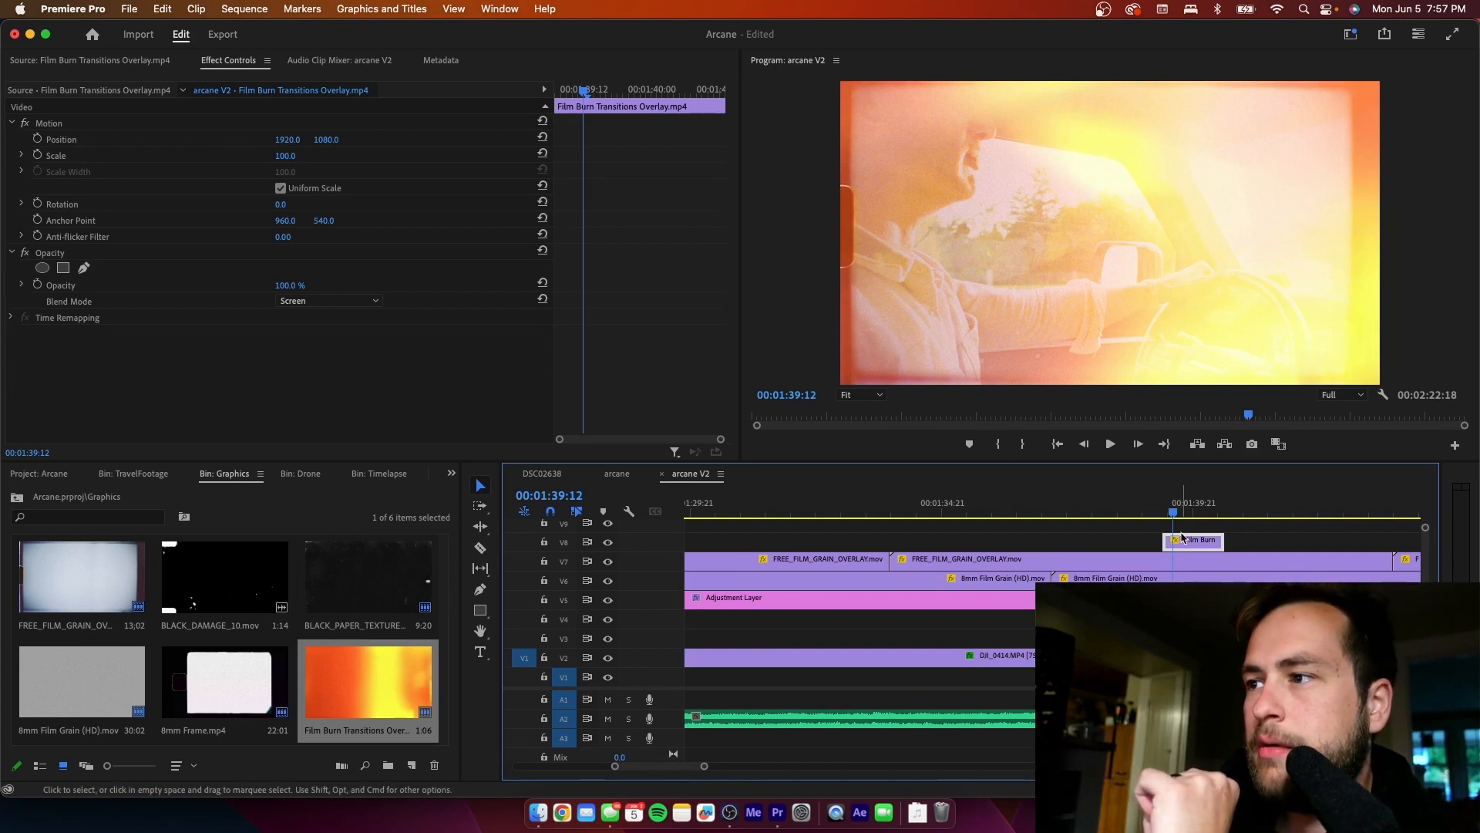
{"action": "left_click_drag", "start_coordinate": [1182, 538], "coordinate": [1191, 557]}
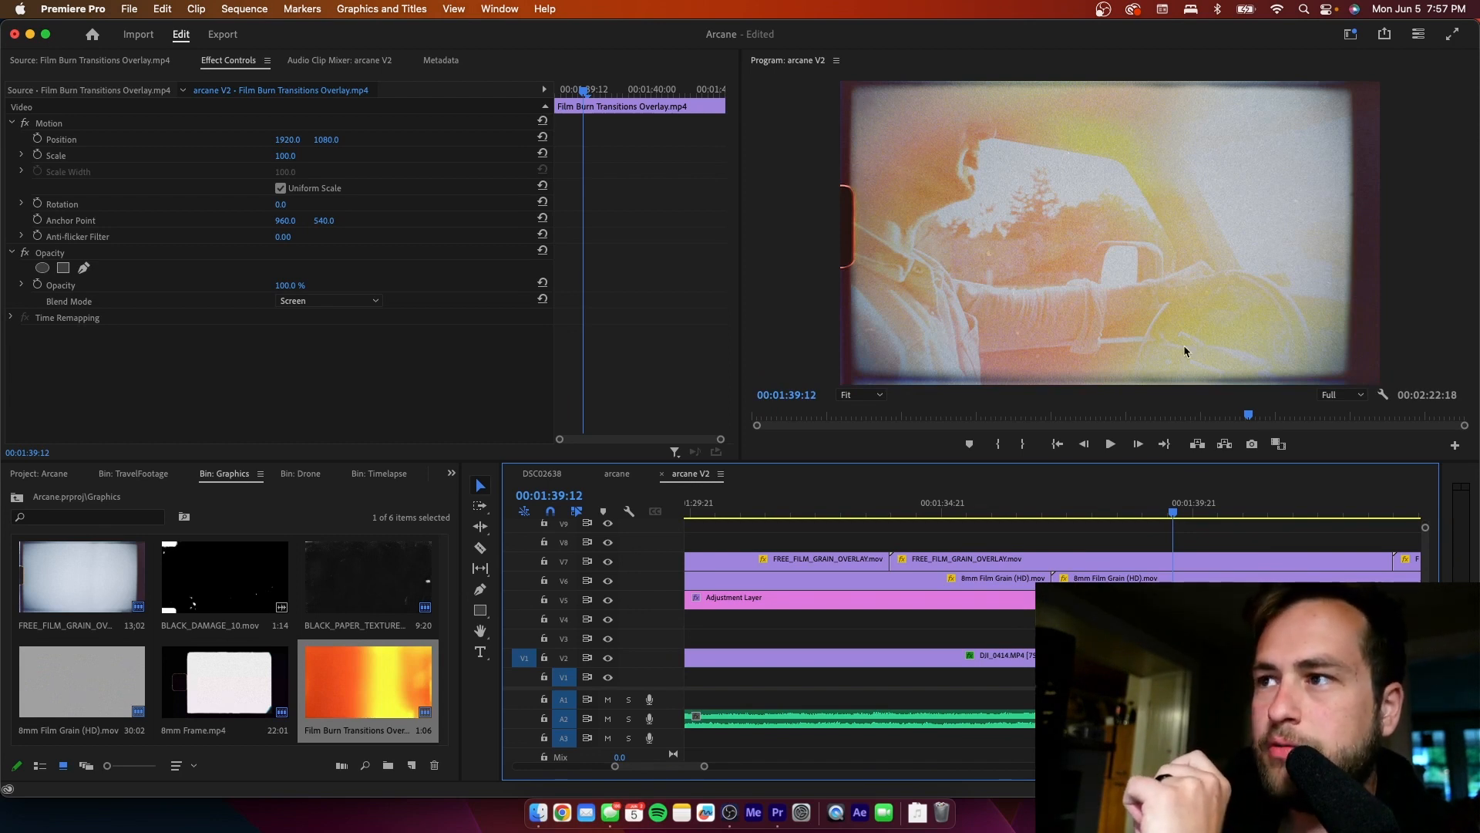
- Add a Cross Dissolve at the start of the second film burn clip on V4 and set its duration to 2 frames
{"action": "left_click_drag", "start_coordinate": [1172, 512], "coordinate": [1163, 518]}
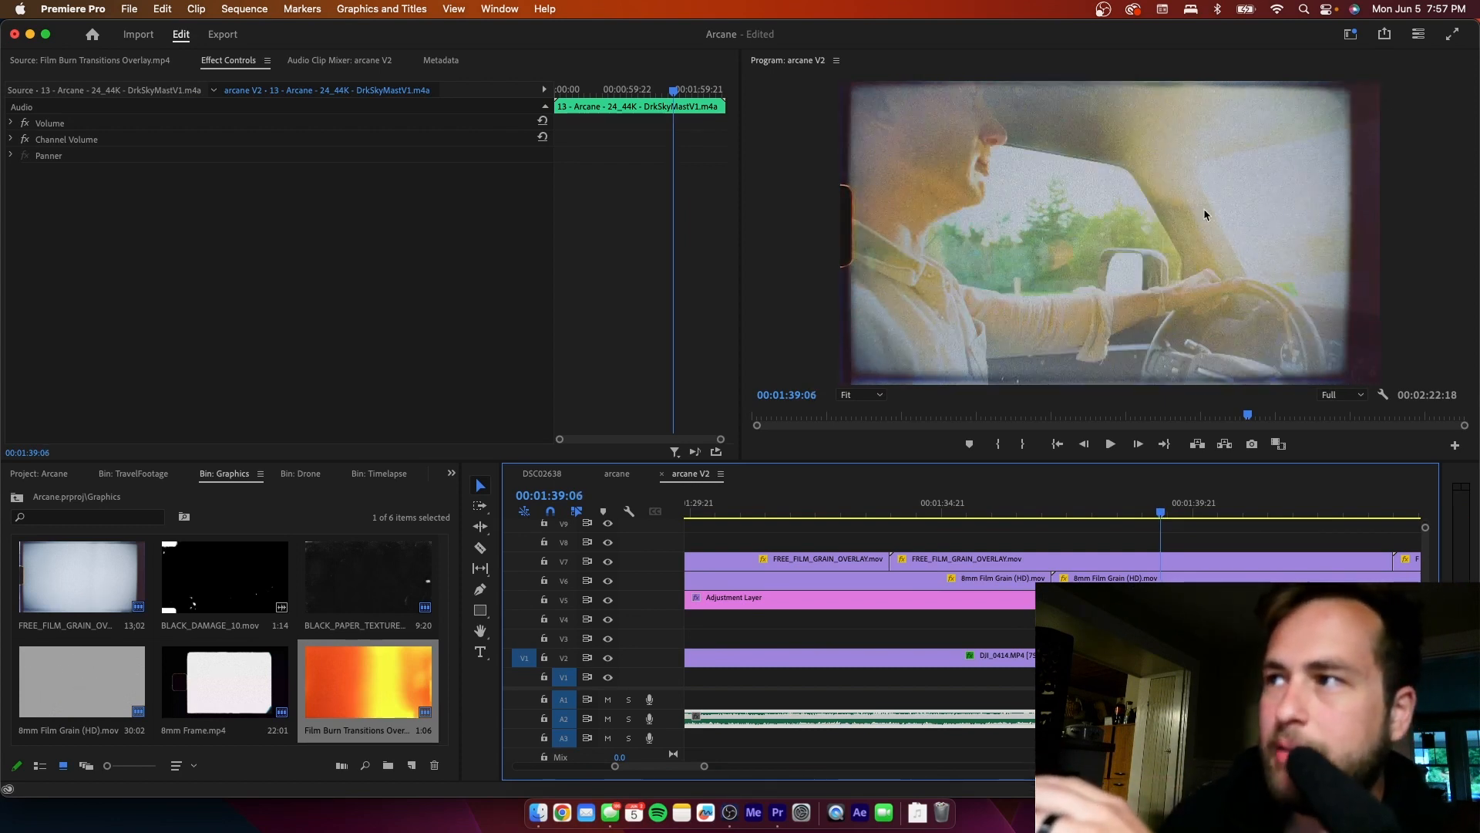
{"action": "left_click", "coordinate": [1169, 515]}
{"action": "left_click_drag", "start_coordinate": [1170, 515], "coordinate": [1161, 517]}
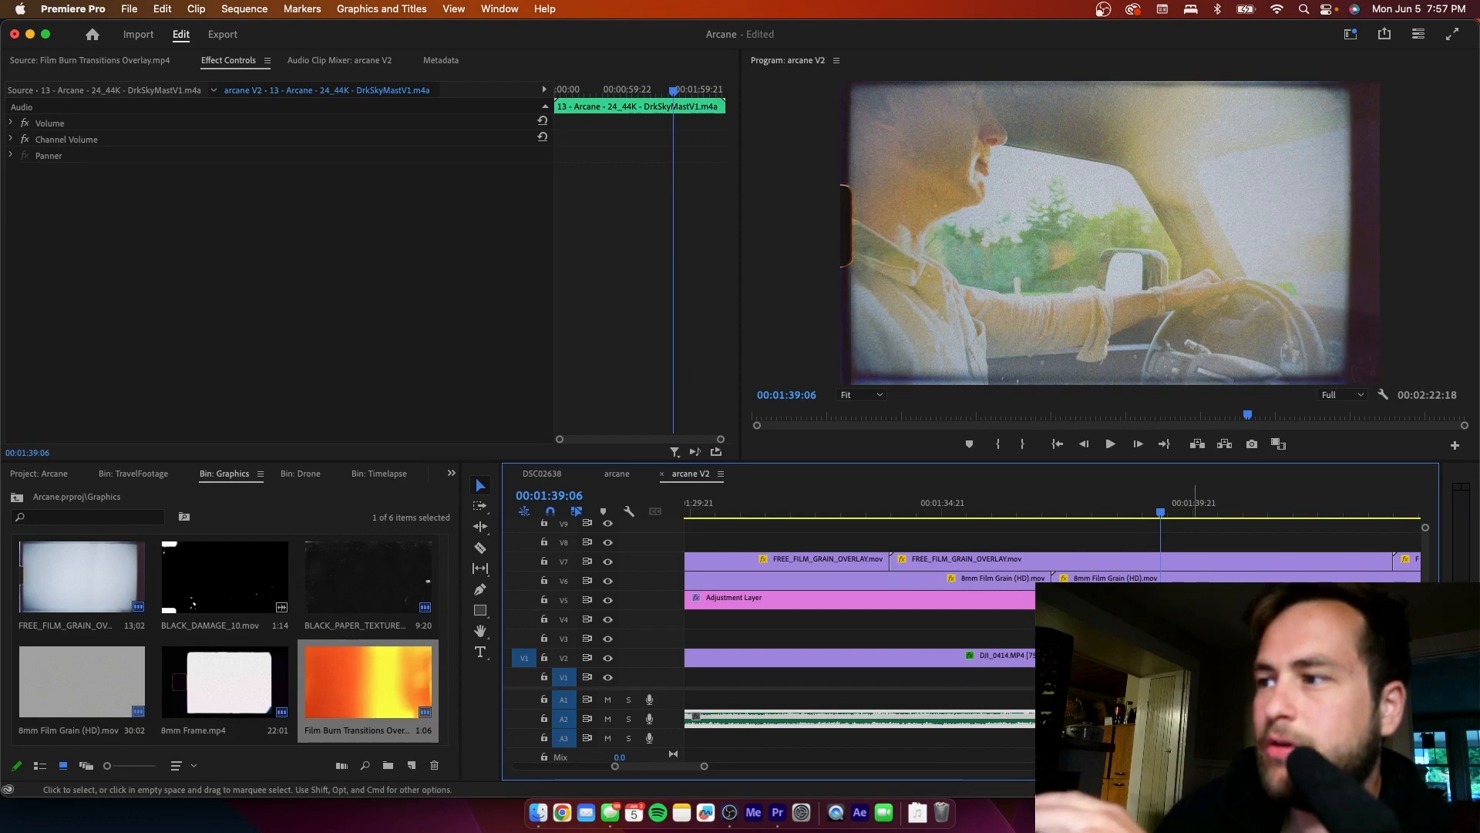
{"action": "left_click", "coordinate": [1165, 629]}
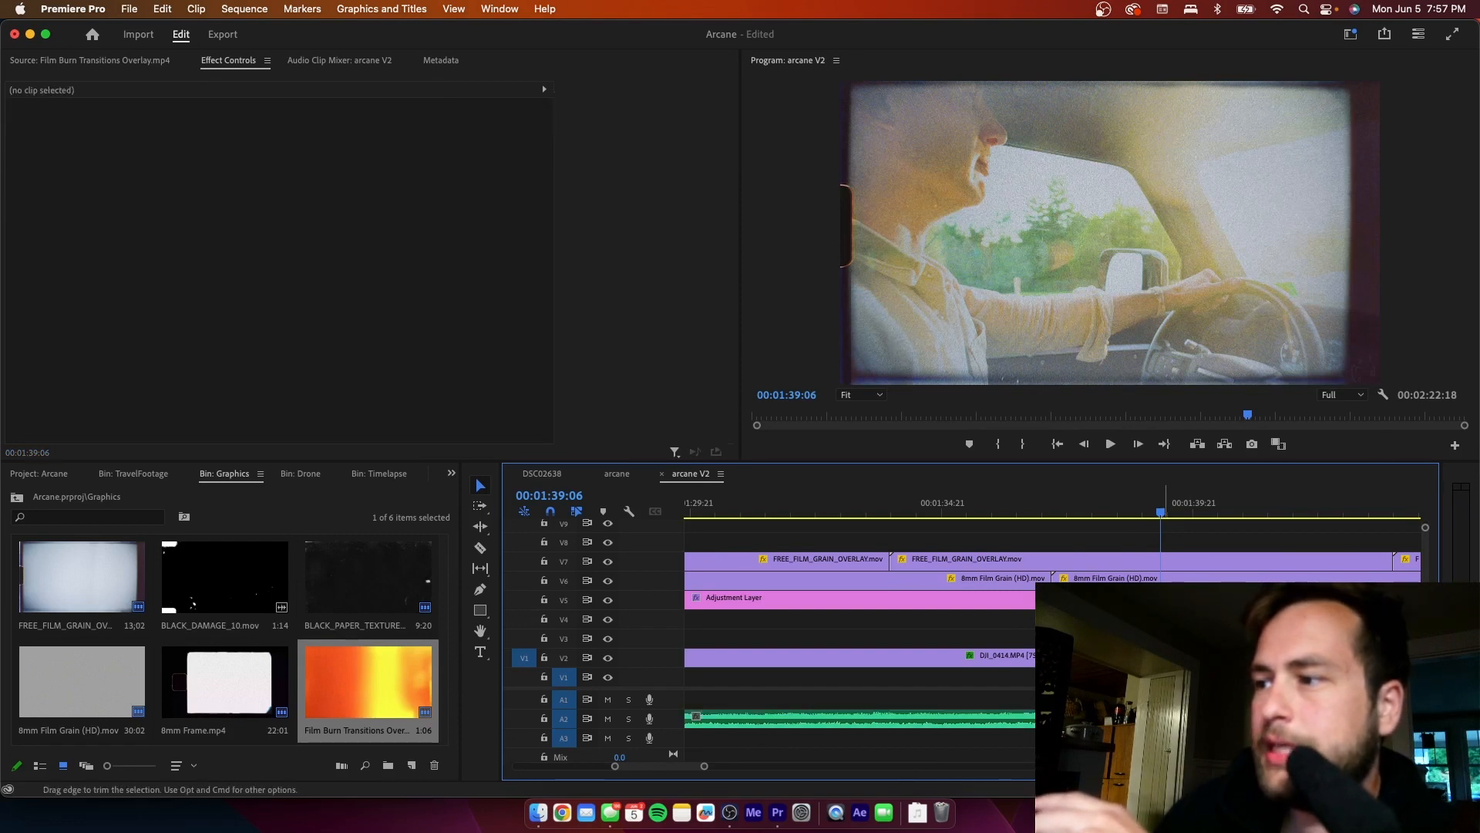
{"action": "left_click_drag", "start_coordinate": [703, 769], "coordinate": [663, 769]}
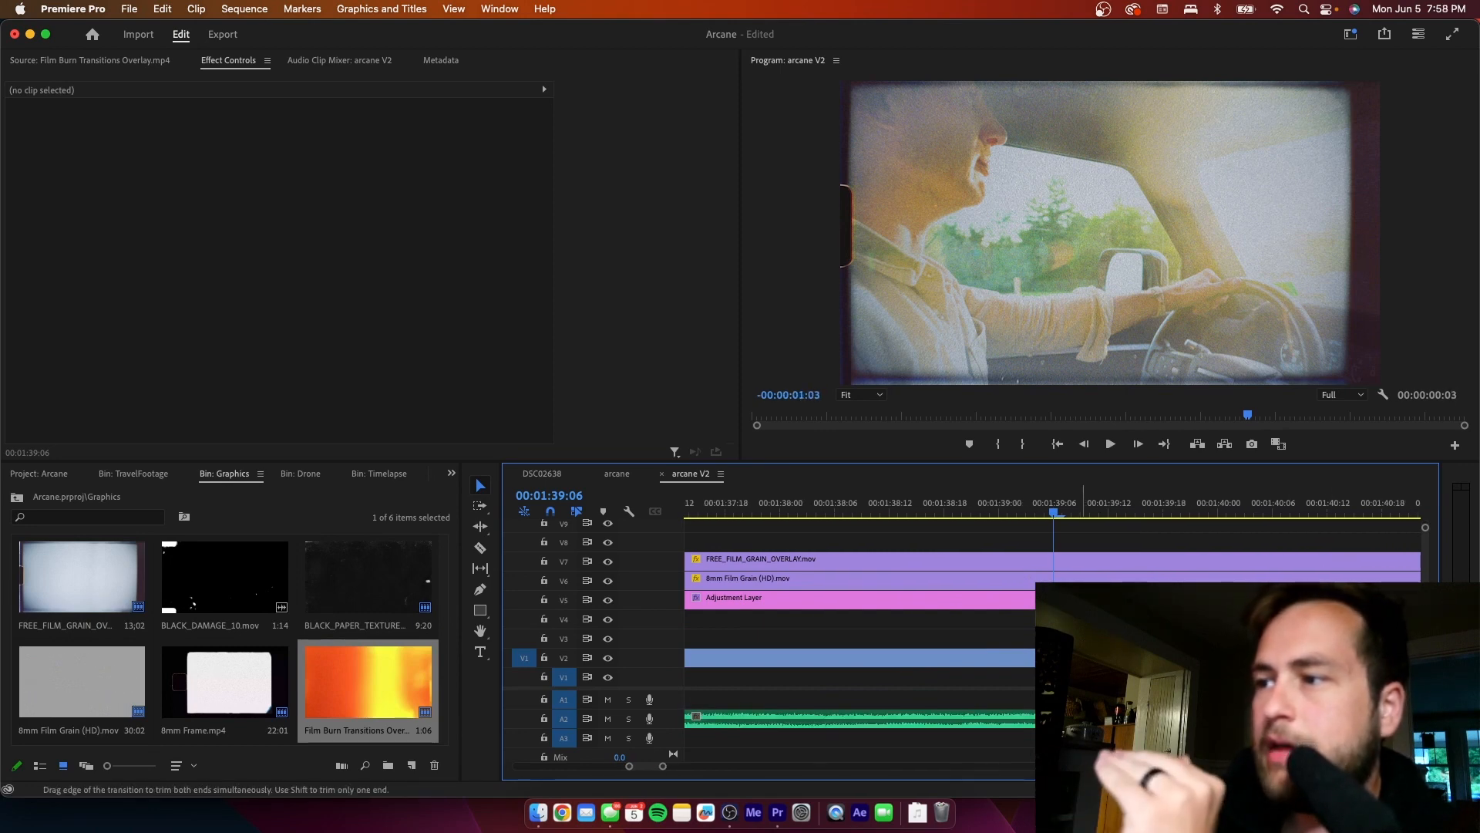
{"action": "left_click", "coordinate": [1055, 532]}
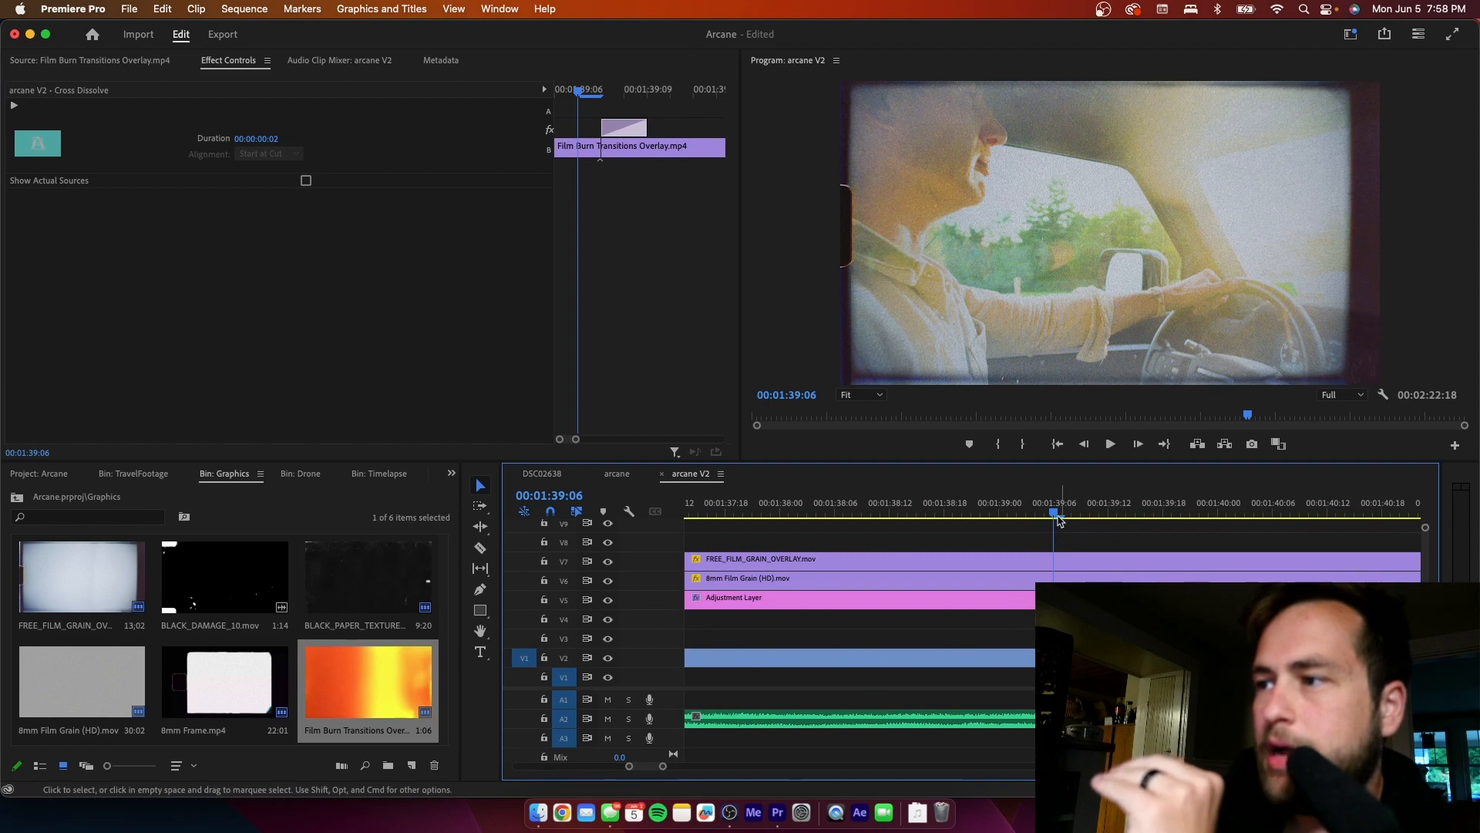
- Lengthen the Cross Dissolve at the start of the film burn clip to 4 frames
{"action": "left_click", "coordinate": [1062, 514]}
{"action": "left_click_drag", "start_coordinate": [1068, 516], "coordinate": [1081, 514]}
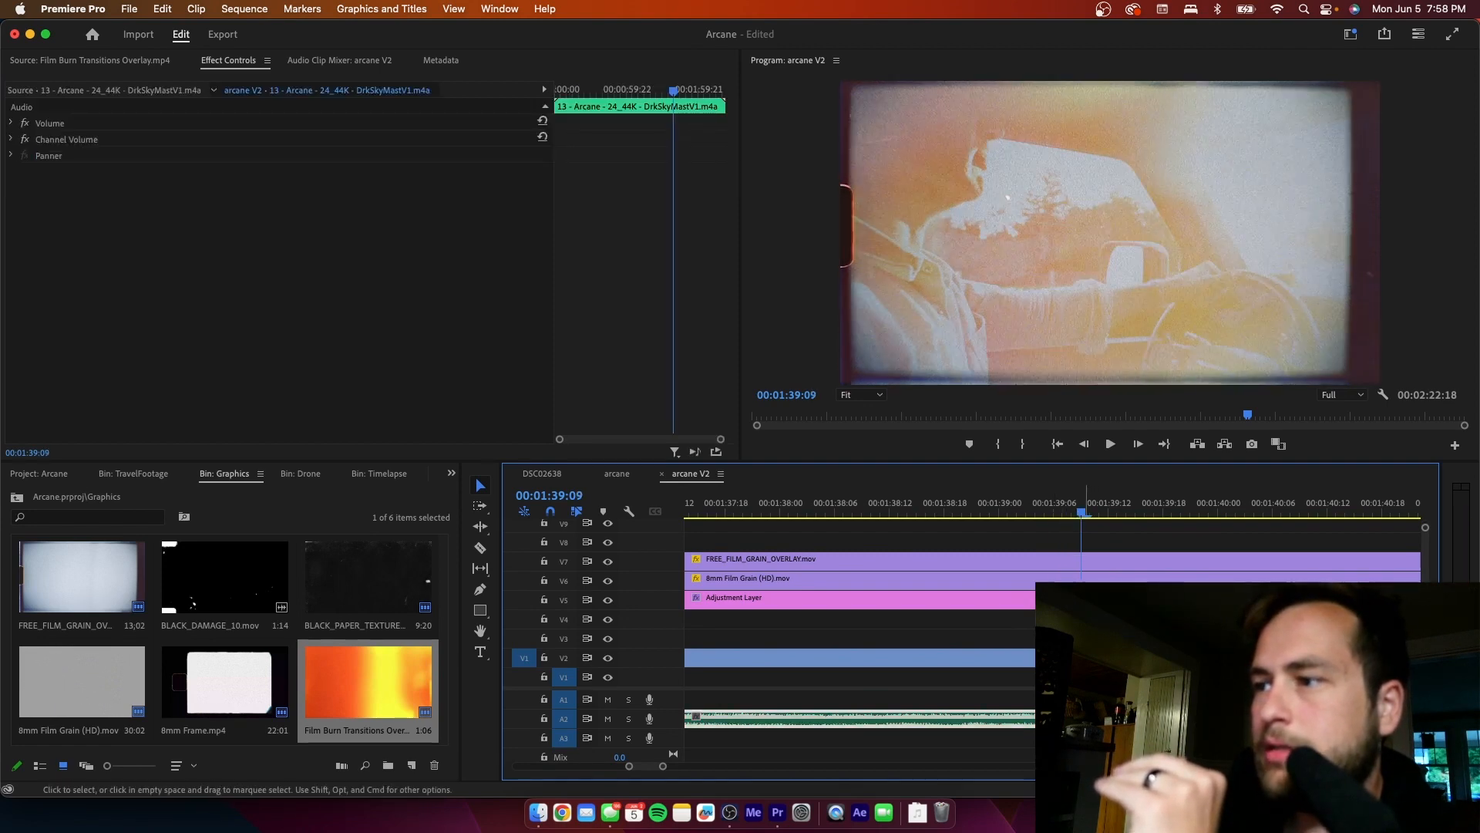
{"action": "left_click_drag", "start_coordinate": [1088, 638], "coordinate": [1099, 638]}
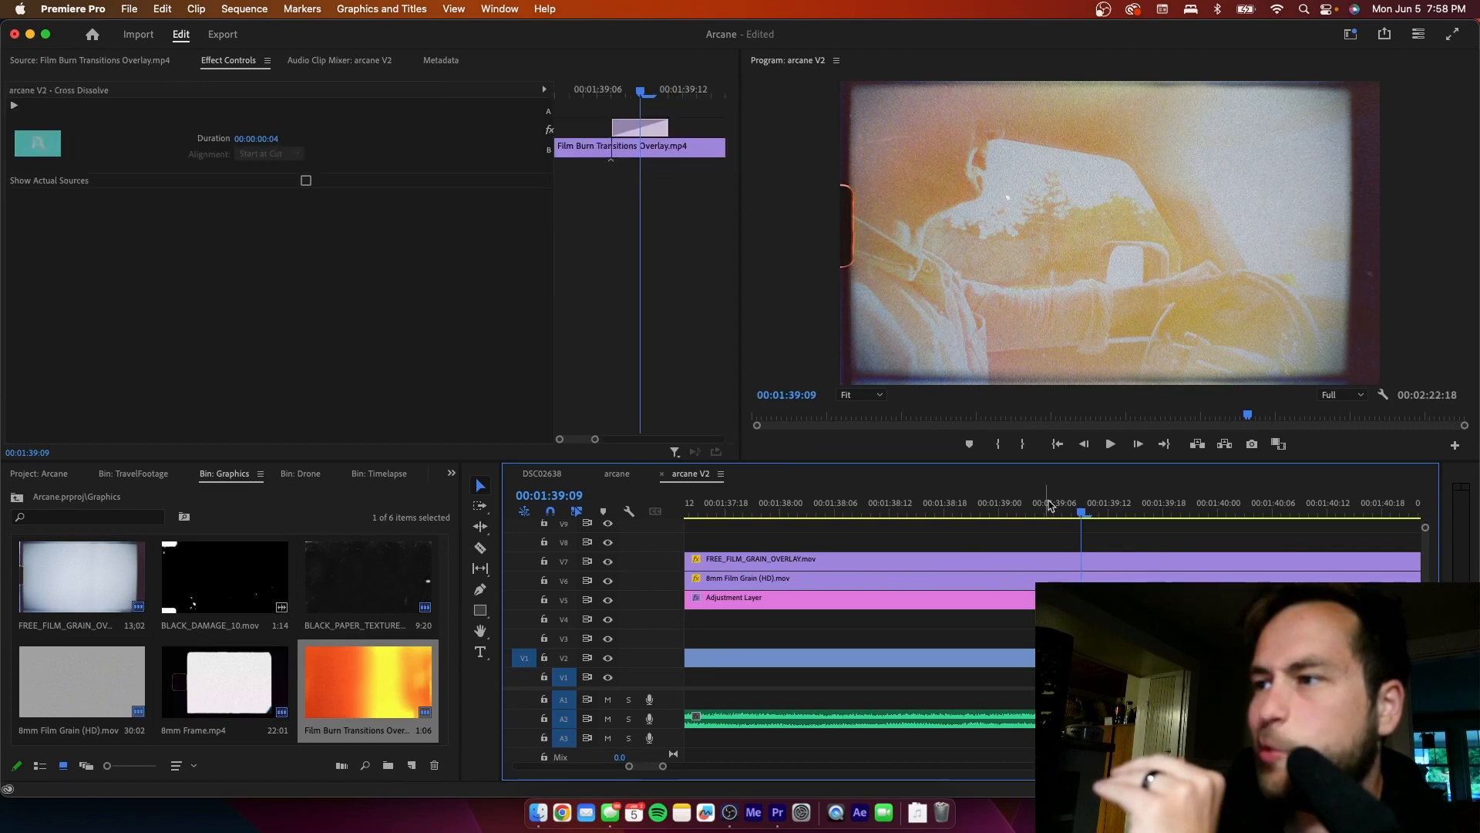
- Play the dissolving film burn across the cut from 00:01:39:03 to 00:01:41:01
{"action": "mouse_move", "coordinate": [1047, 505]}
{"action": "left_mouse_down"}
{"action": "mouse_move", "coordinate": [1097, 510]}
{"action": "mouse_move", "coordinate": [1028, 512]}
{"action": "left_mouse_up"}
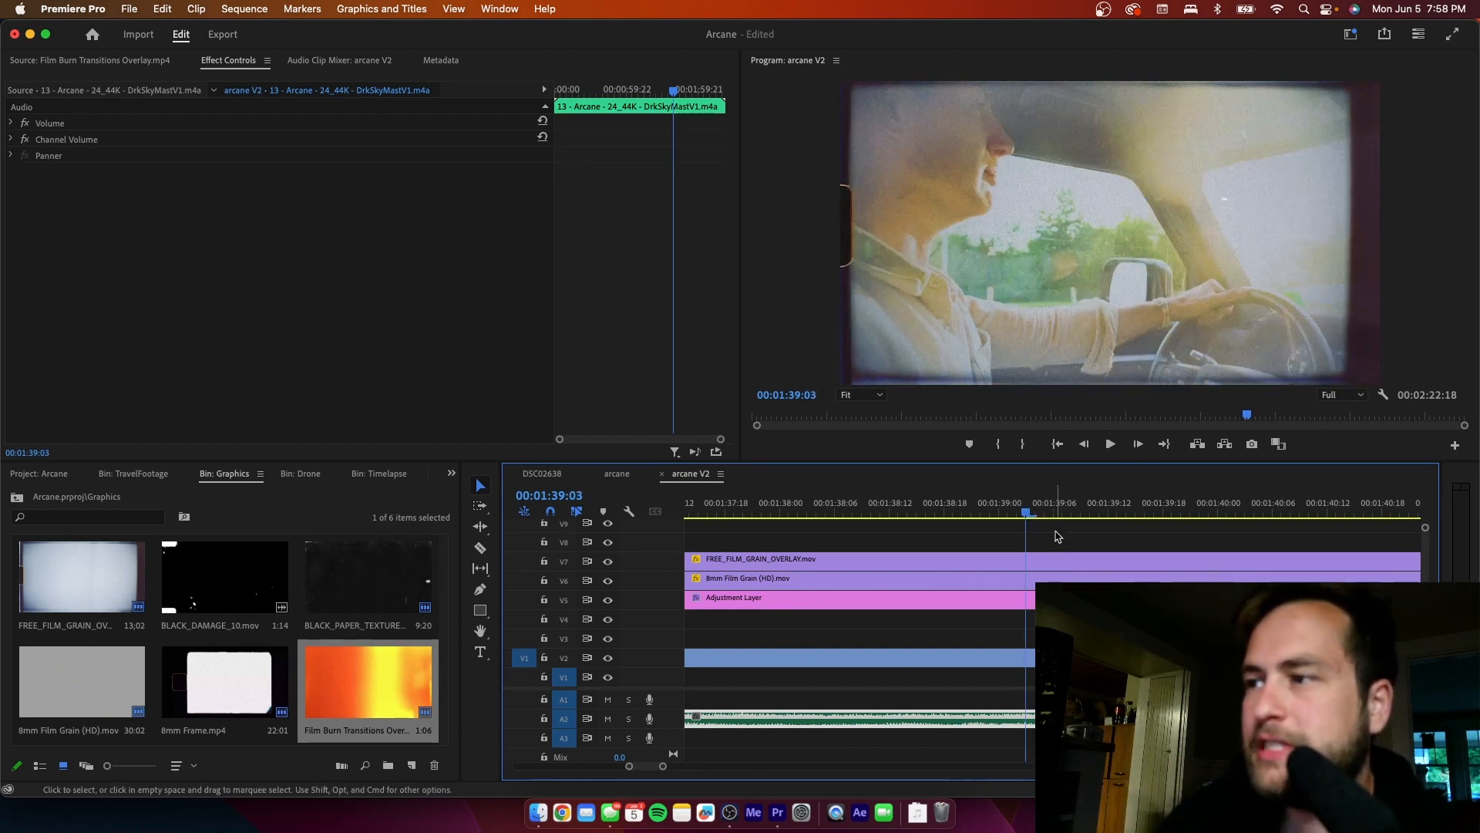
{"action": "left_click", "coordinate": [1057, 536]}
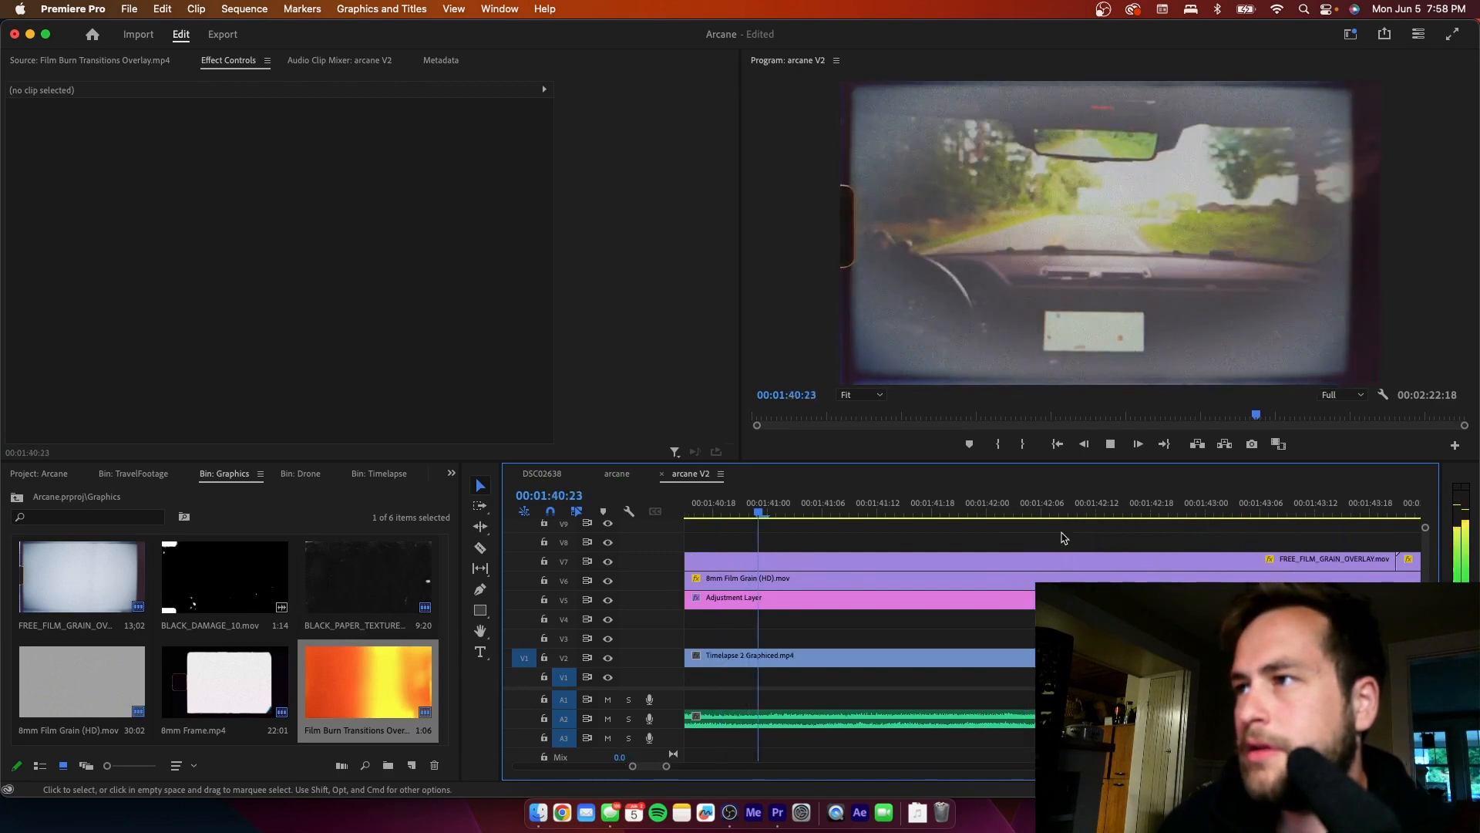
{"action": "key", "text": "space"}
- Start opacity keyframing on the V4 film burn clip, with a 100% keyframe positioned at 00:01:39:12
{"action": "left_click_drag", "start_coordinate": [666, 769], "coordinate": [674, 768]}
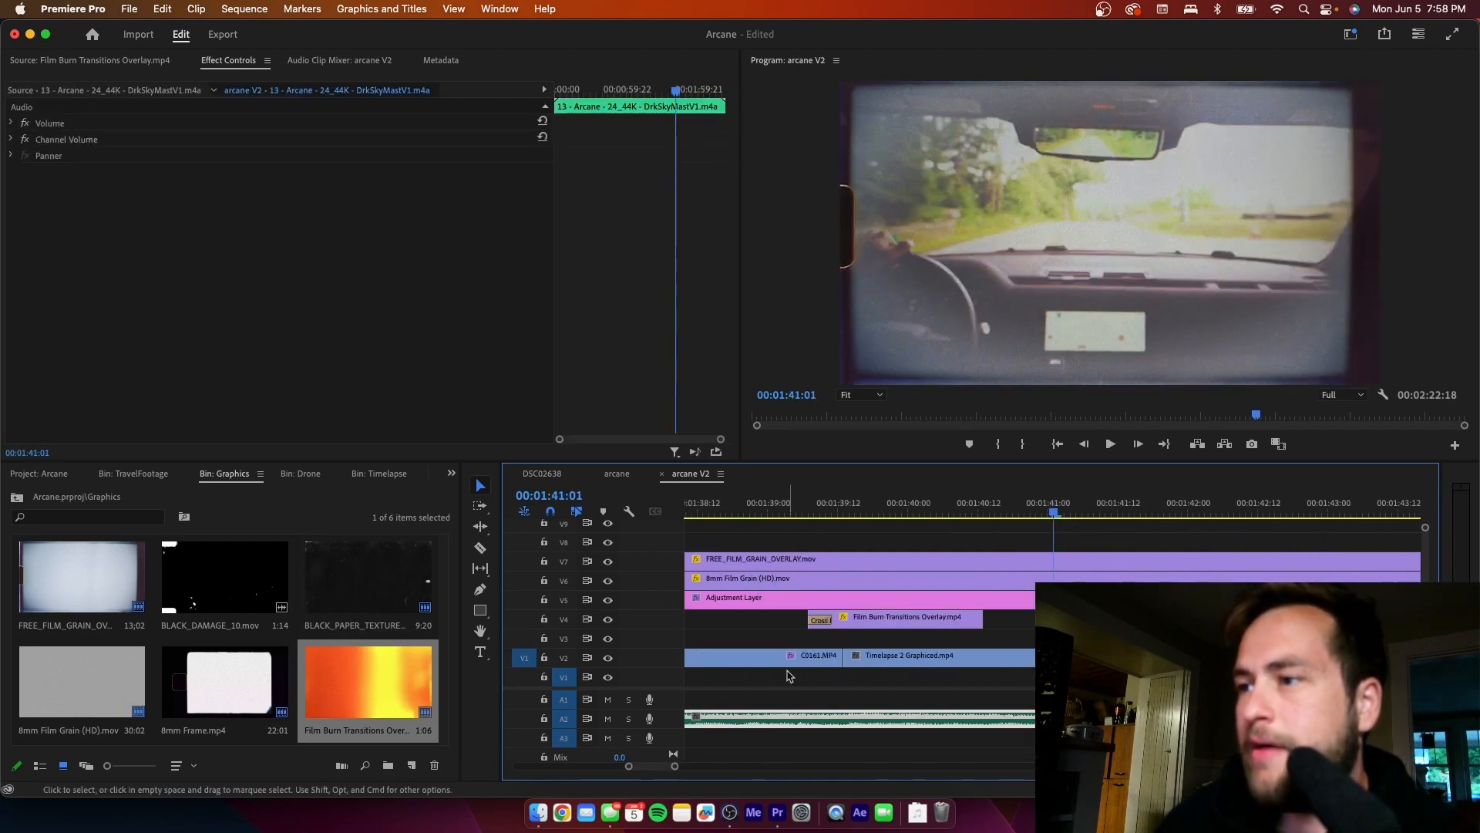
{"action": "left_click_drag", "start_coordinate": [833, 513], "coordinate": [849, 522]}
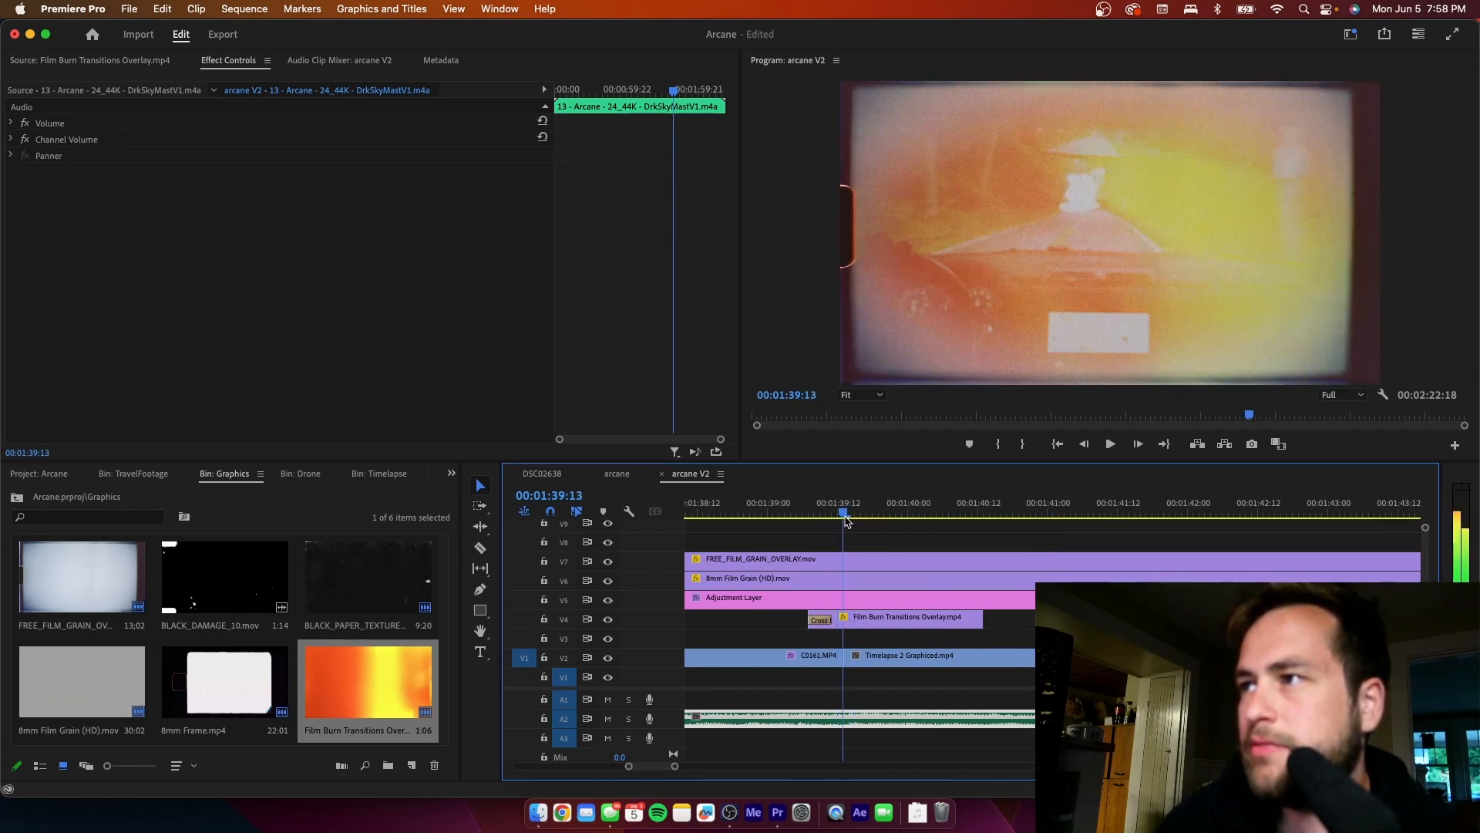
{"action": "left_click", "coordinate": [844, 621]}
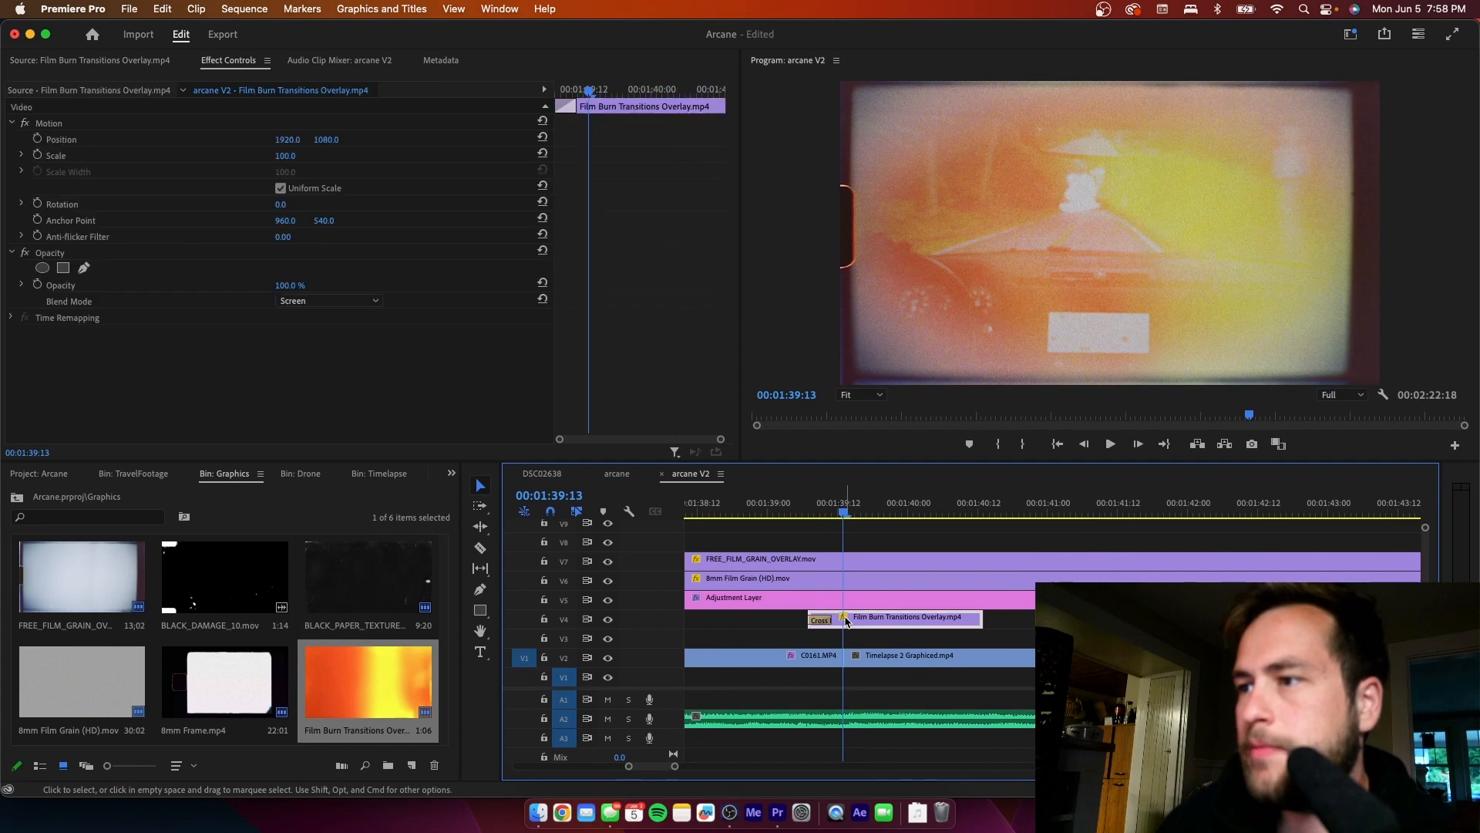
{"action": "left_click", "coordinate": [38, 284]}
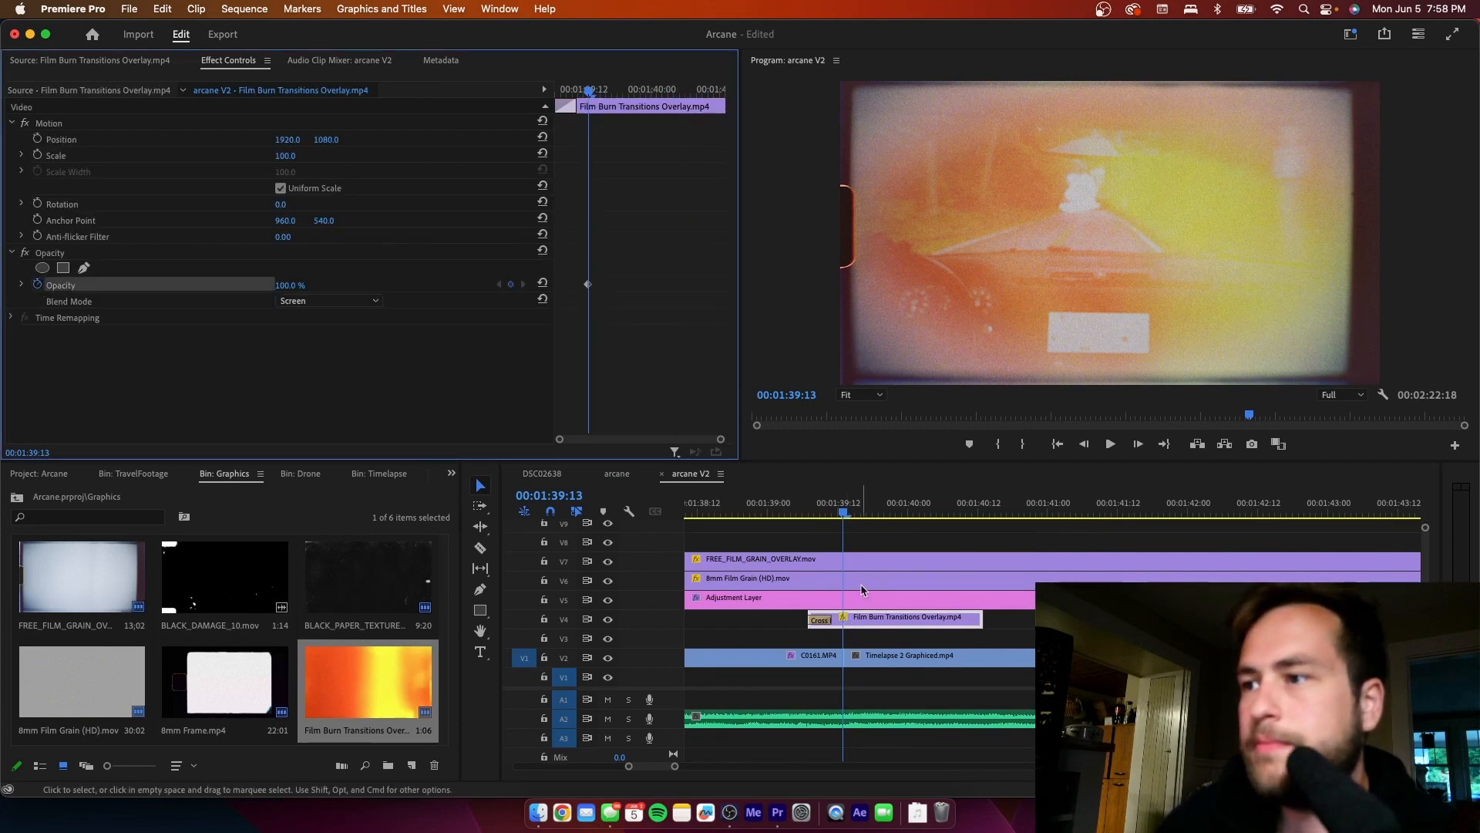
{"action": "left_click", "coordinate": [843, 516]}
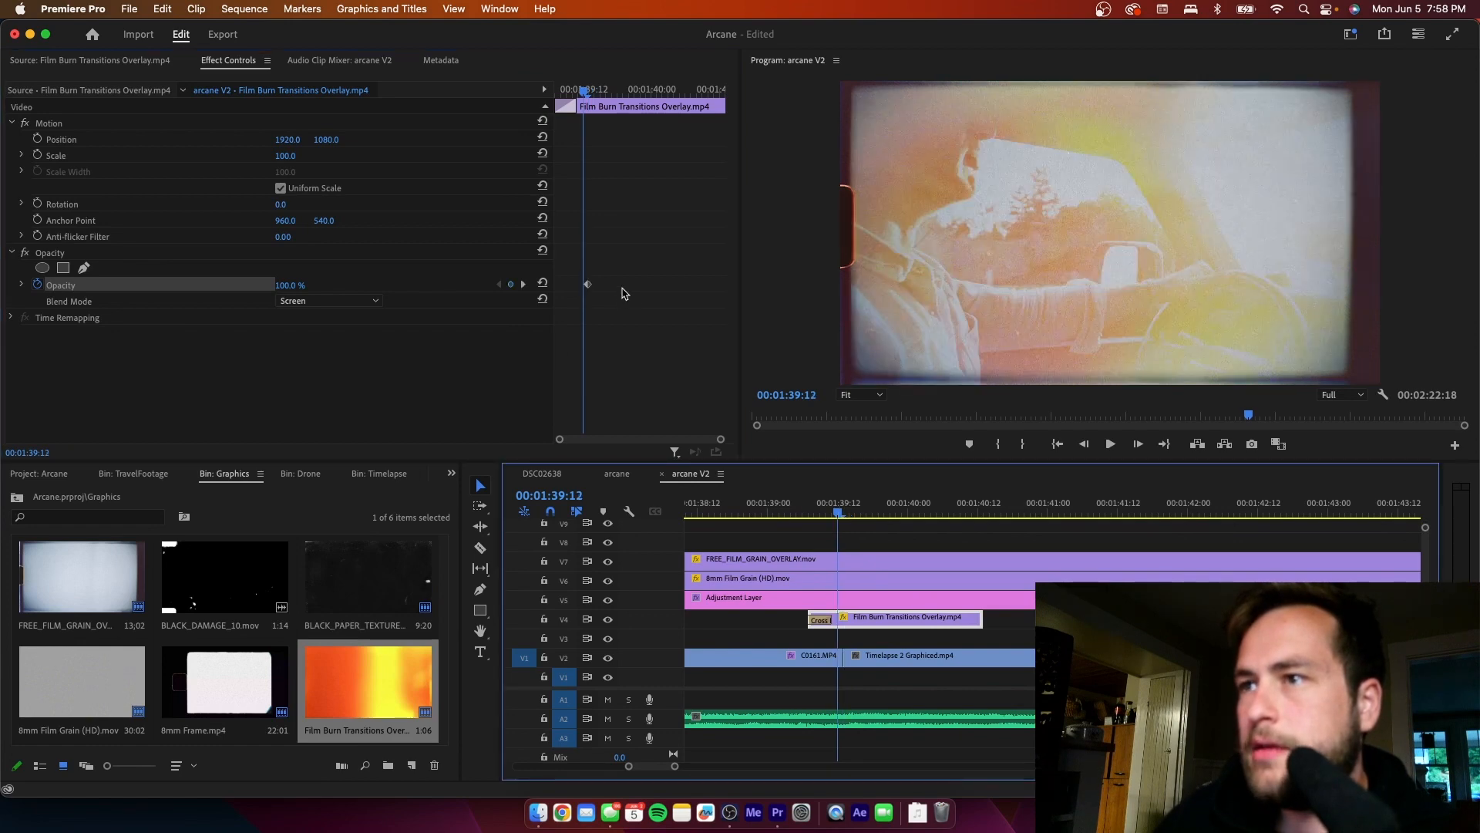
{"action": "left_click", "coordinate": [585, 287]}
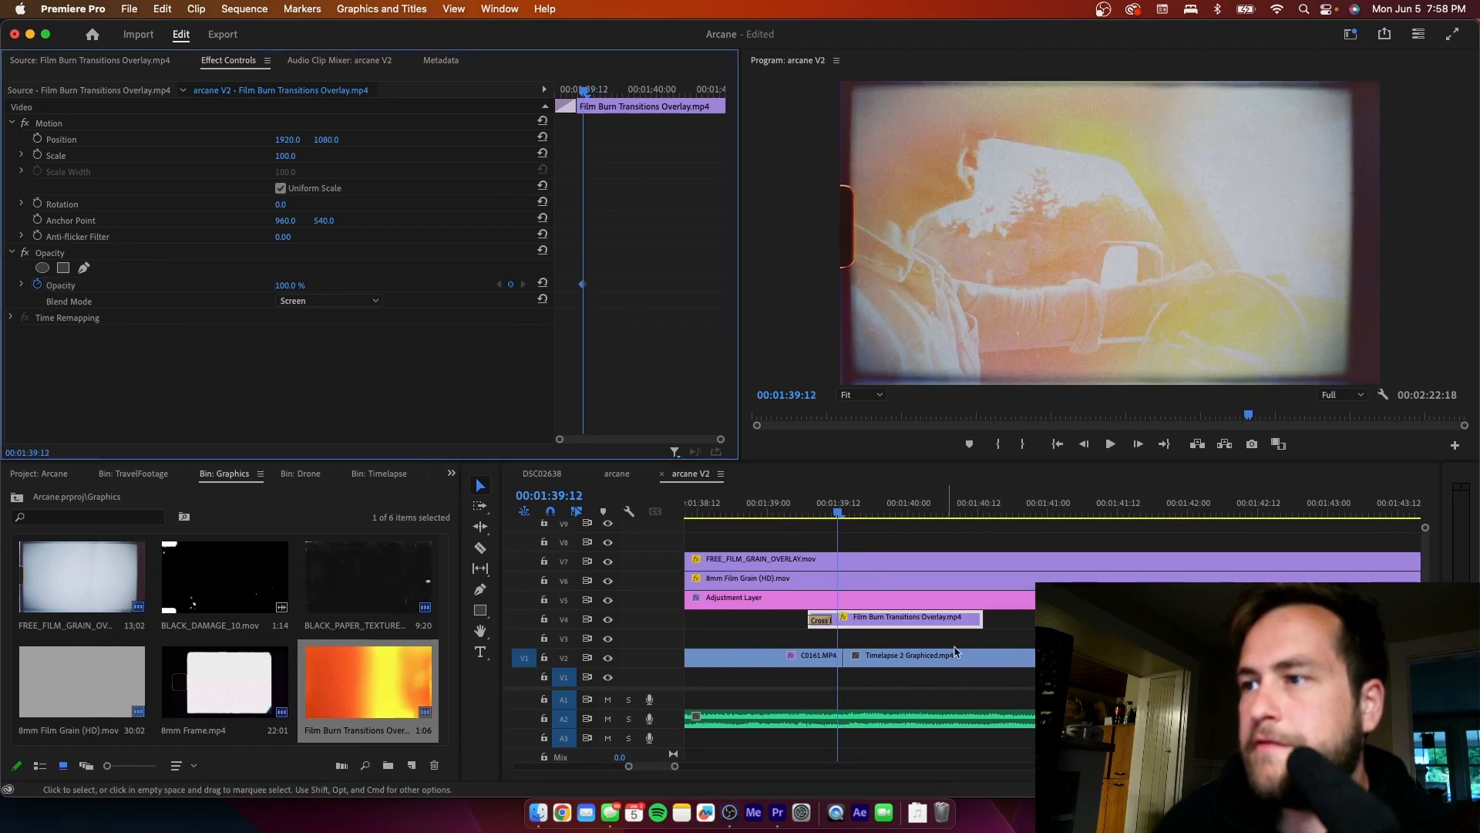
- Add a 60% opacity keyframe to the film burn clip at 00:01:39:15
{"action": "left_click_drag", "start_coordinate": [840, 518], "coordinate": [856, 513]}
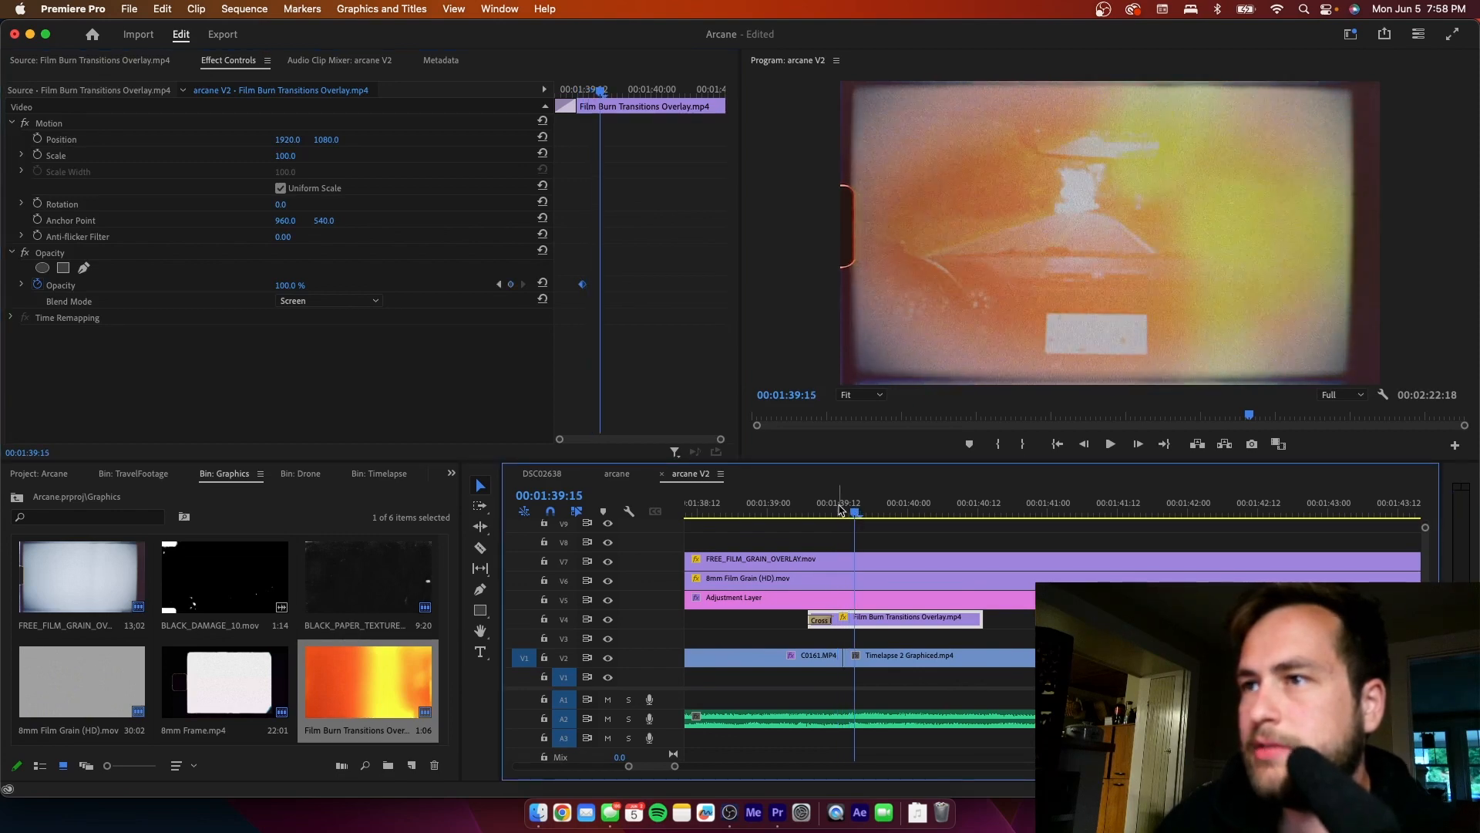
{"action": "left_click", "coordinate": [290, 284]}
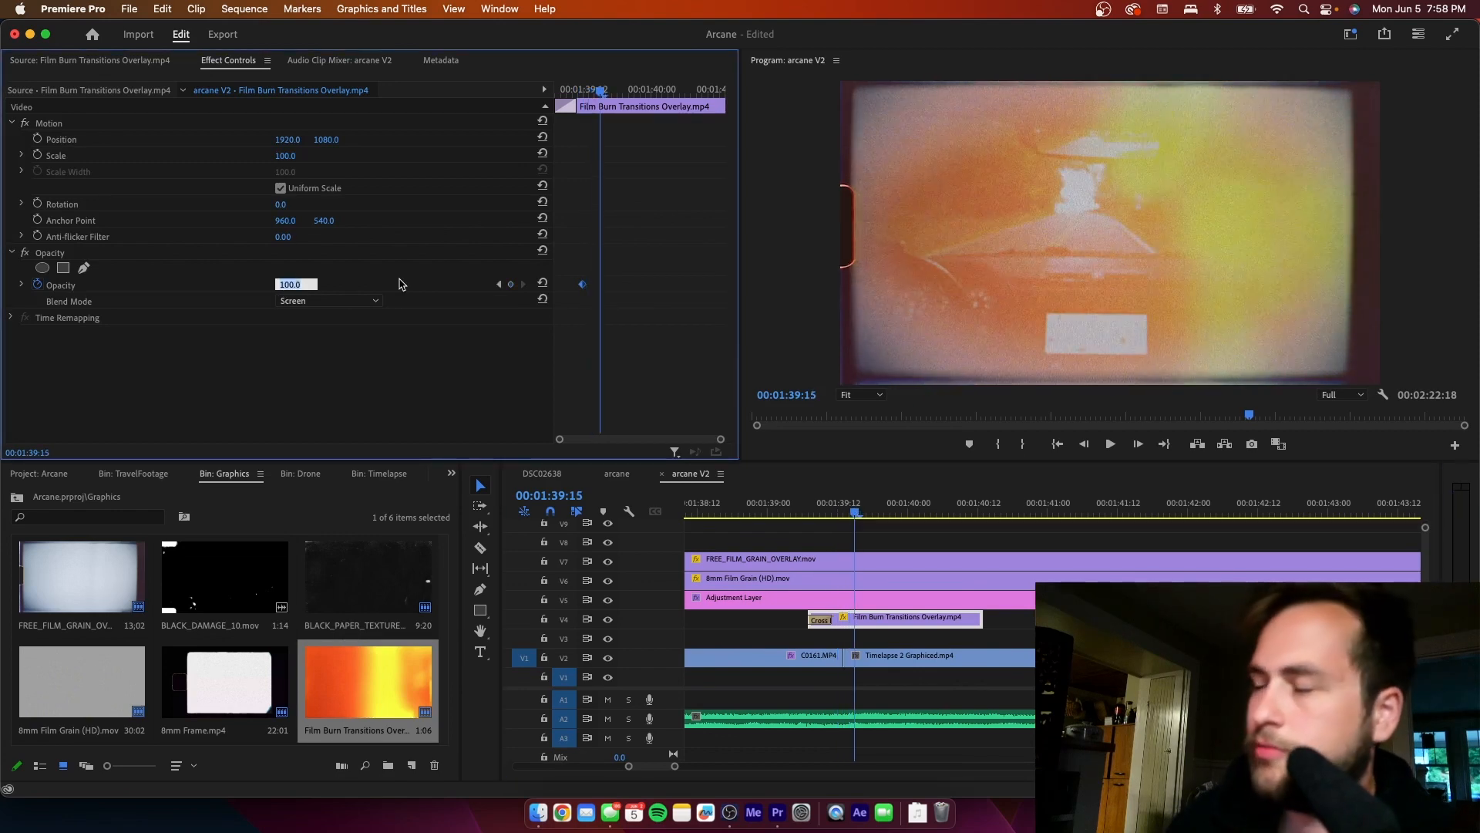
{"action": "type", "text": "60"}
{"action": "key", "text": "Return"}
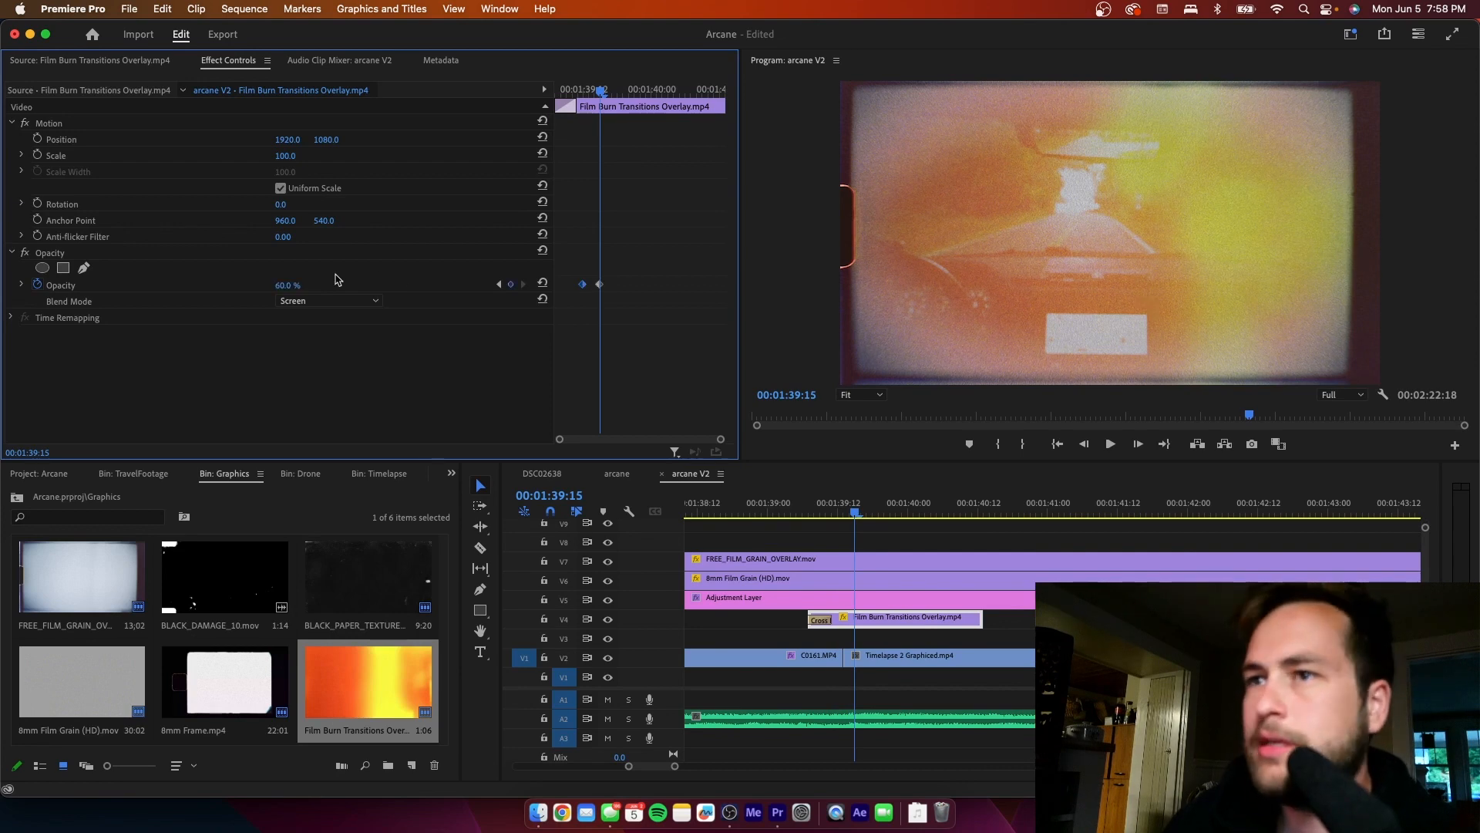
- Set the film burn's opacity keyframe at 00:01:39:15 to 30% and play the transition from 00:01:39:07
{"action": "left_click", "coordinate": [297, 283]}
{"action": "key", "text": "Return"}
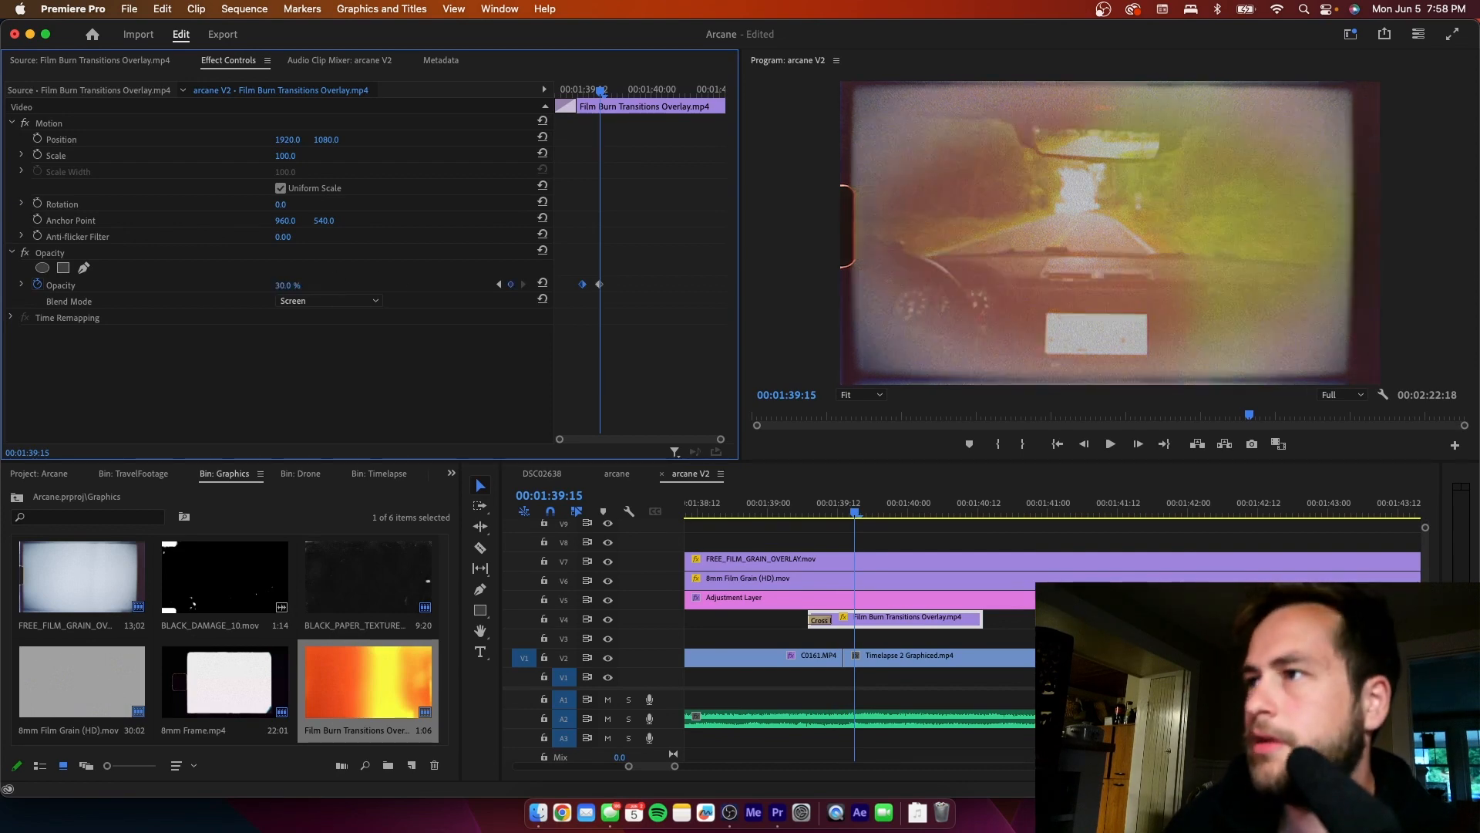
{"action": "left_click_drag", "start_coordinate": [857, 517], "coordinate": [807, 528]}
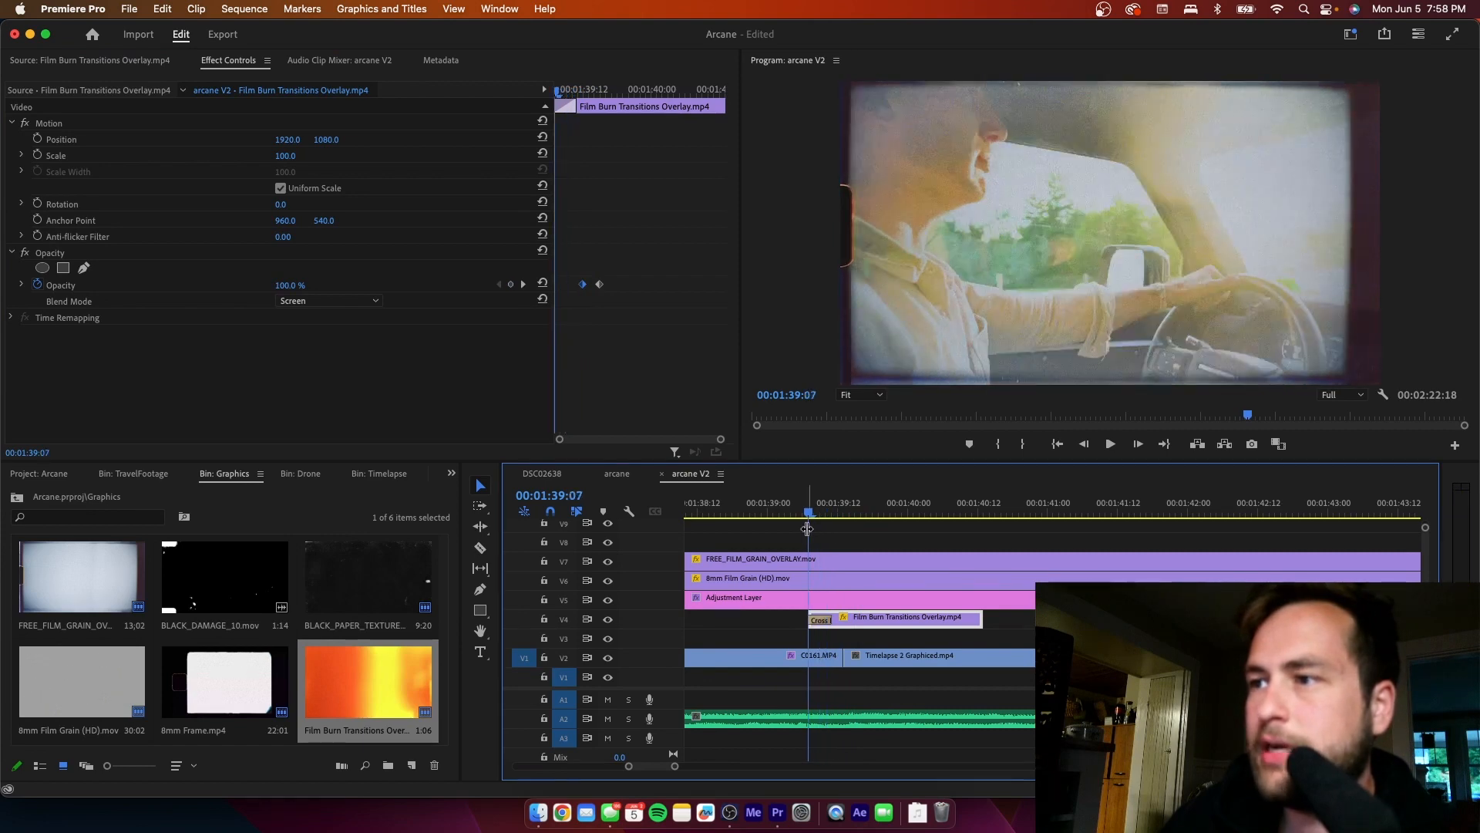
{"action": "left_click", "coordinate": [854, 532]}
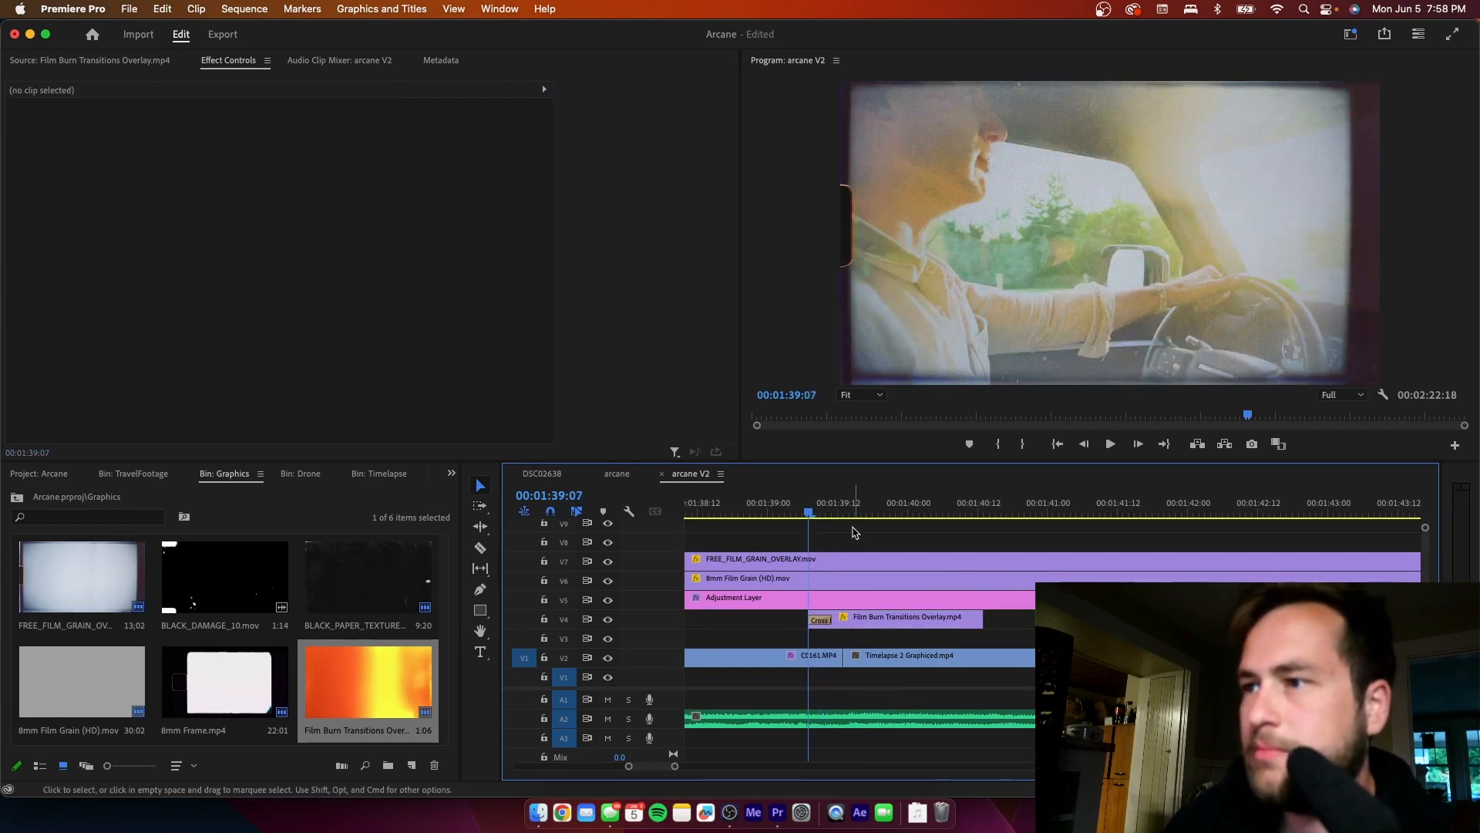
{"action": "key", "text": "space"}
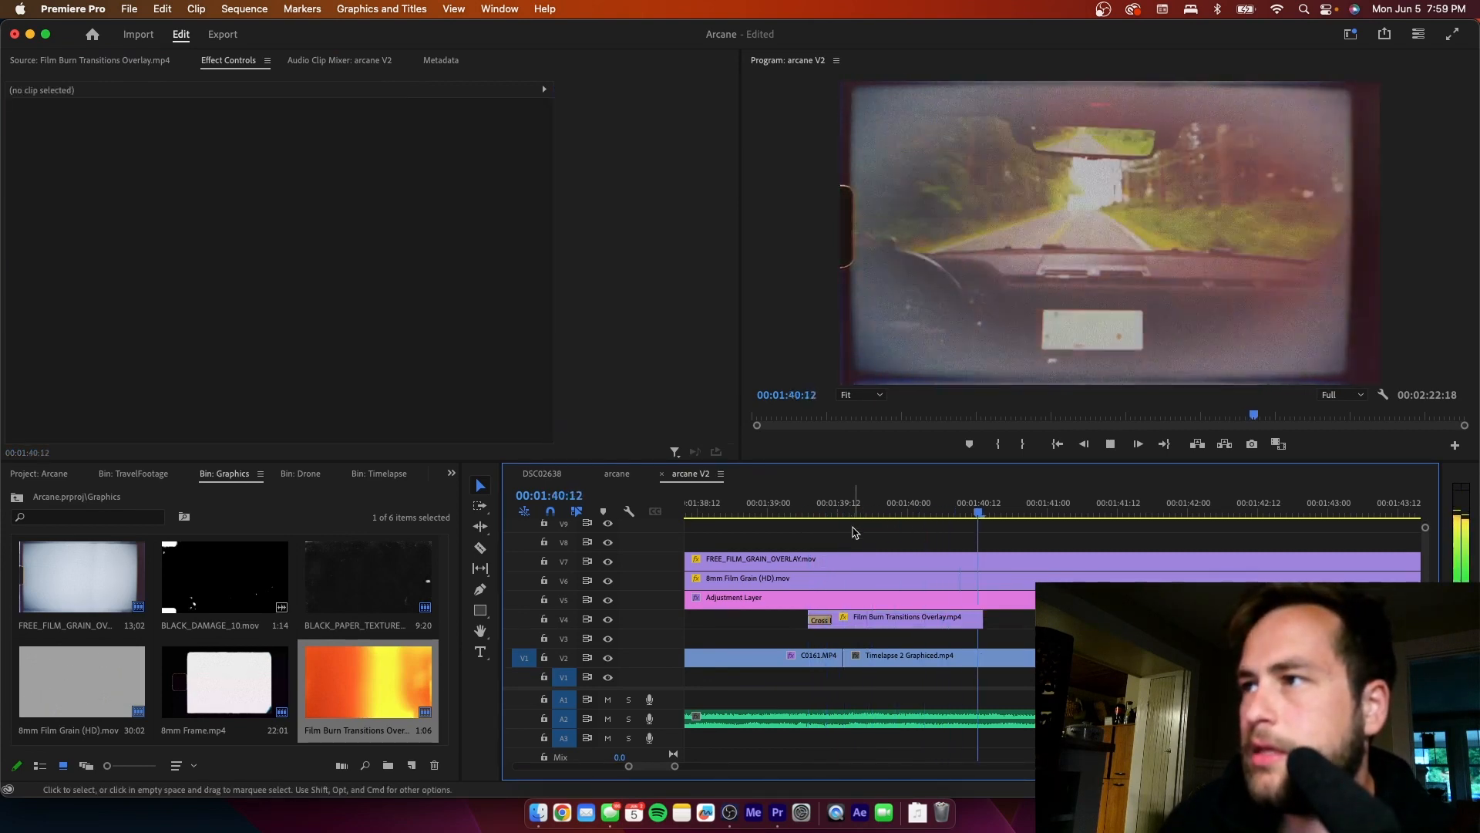
{"action": "key", "text": "space"}
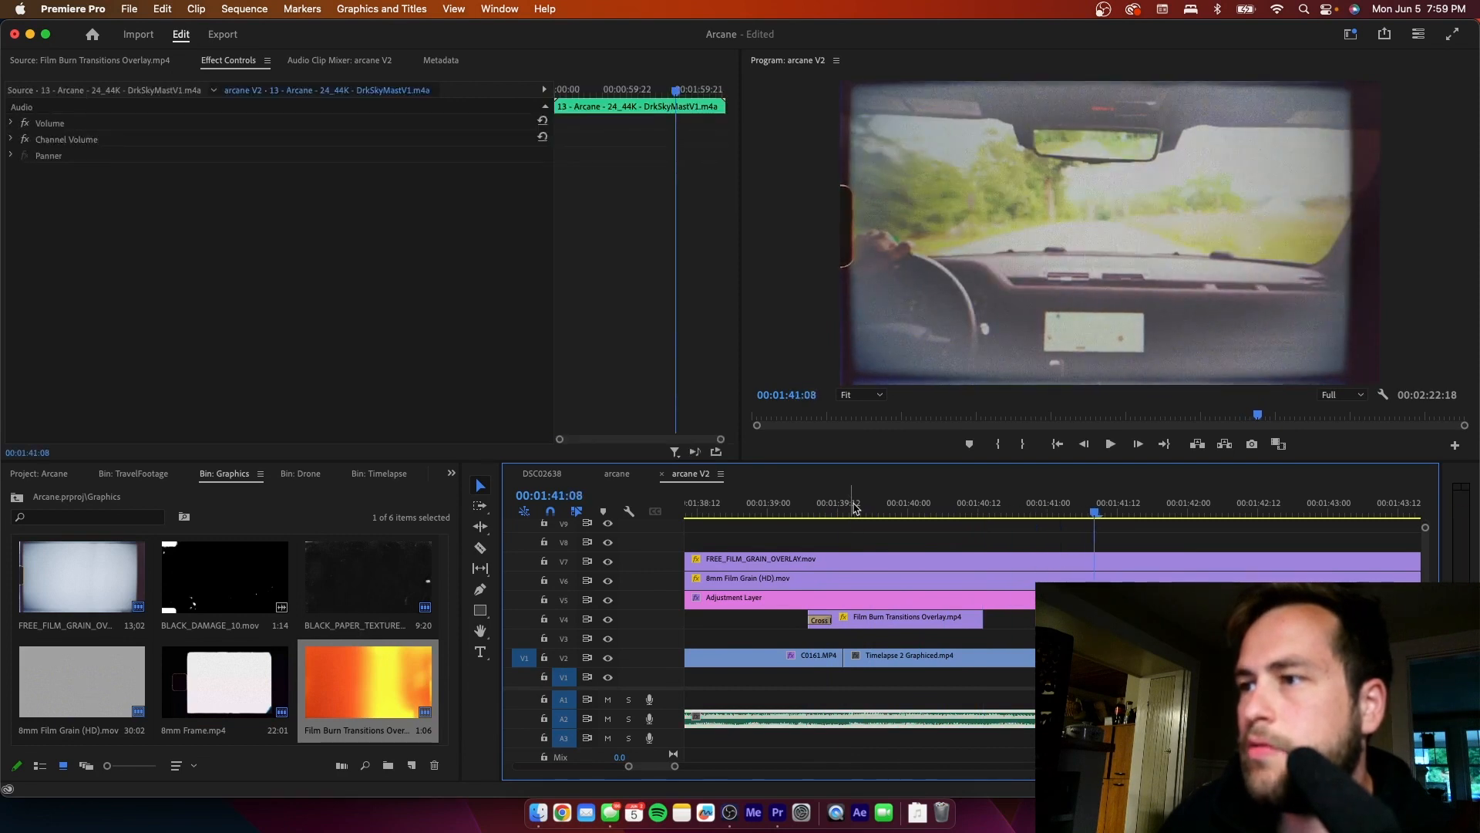
- Move the film burn's 30% opacity keyframe one frame later to 00:01:39:16 and play across the cut
{"action": "left_click", "coordinate": [853, 506]}
{"action": "left_click", "coordinate": [863, 625]}
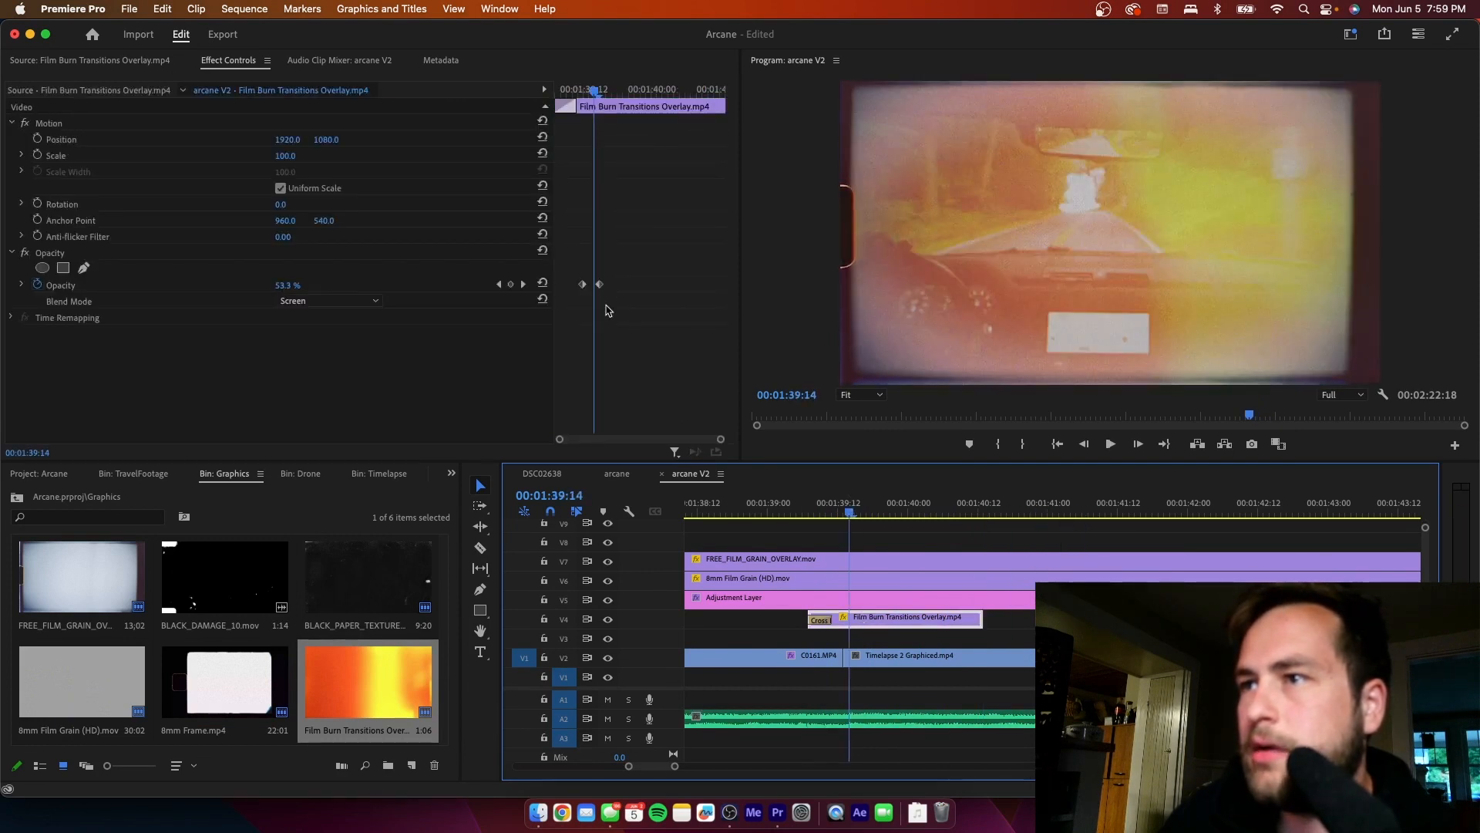
{"action": "left_click_drag", "start_coordinate": [601, 289], "coordinate": [606, 289]}
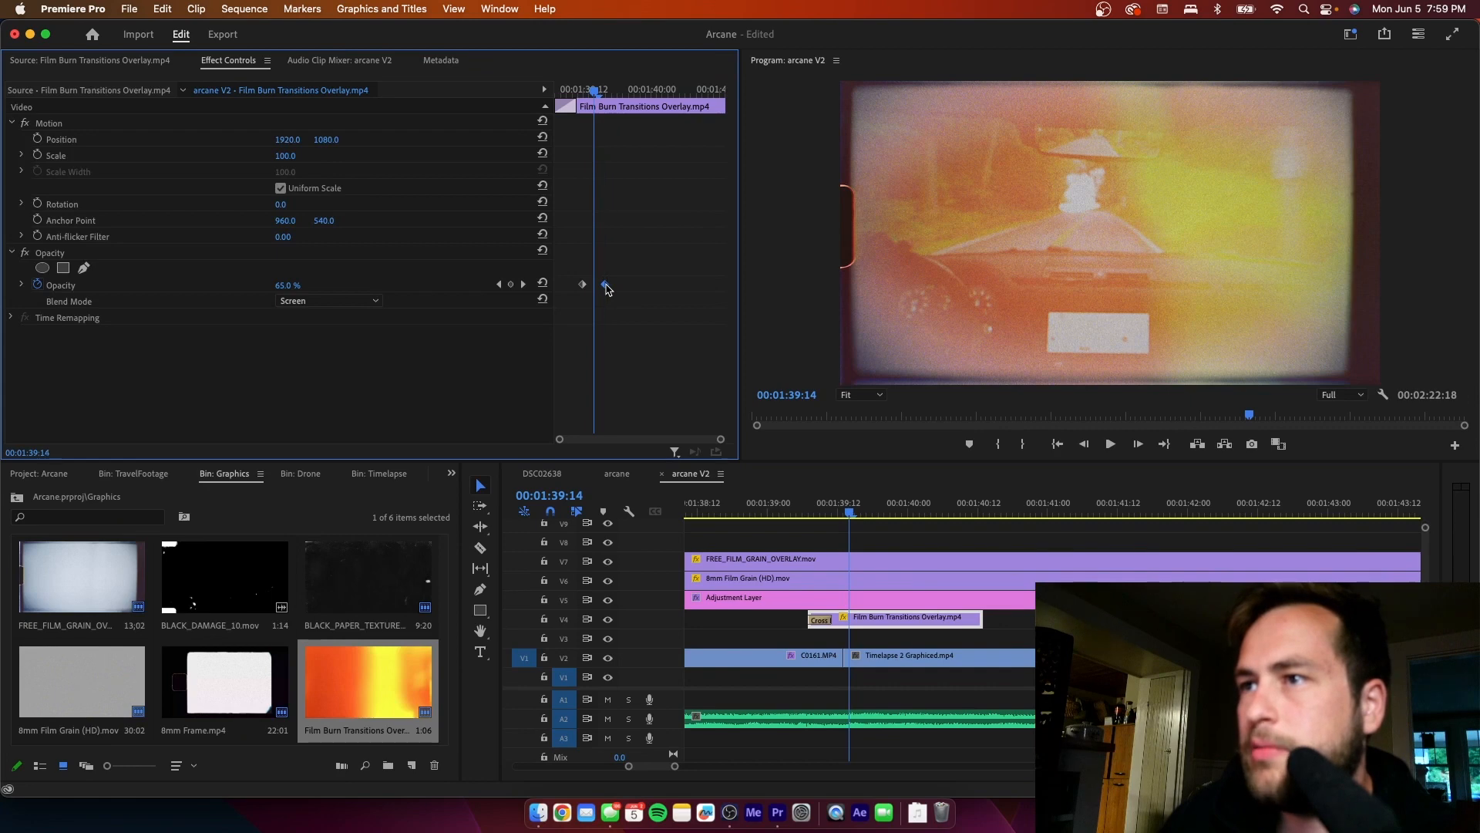
{"action": "left_click", "coordinate": [787, 517]}
{"action": "key", "text": "space"}
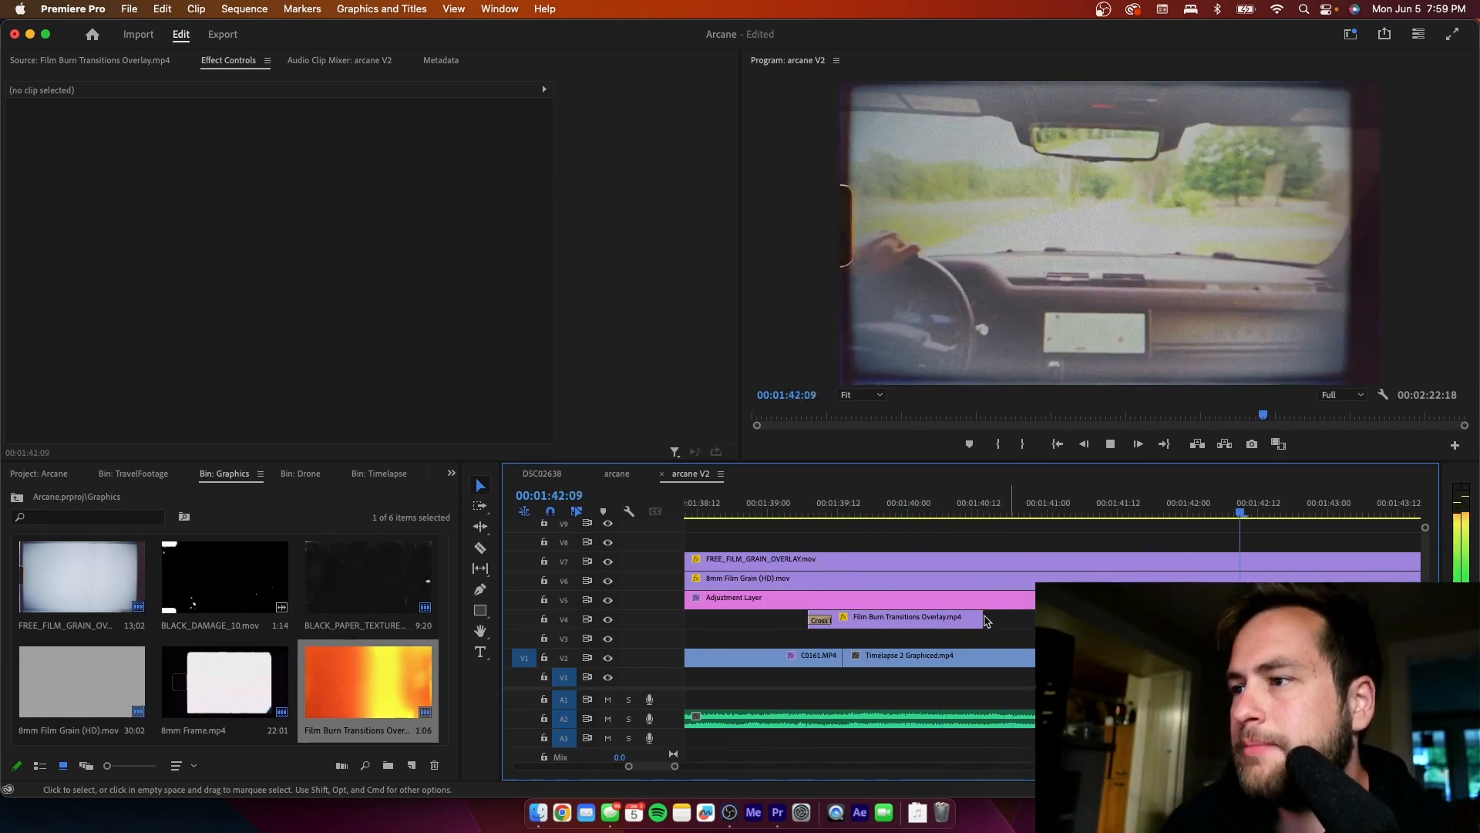
- Extend the end of the V4 film burn clip to about 00:01:41:00 and replay the transition
{"action": "left_click_drag", "start_coordinate": [983, 620], "coordinate": [1034, 622]}
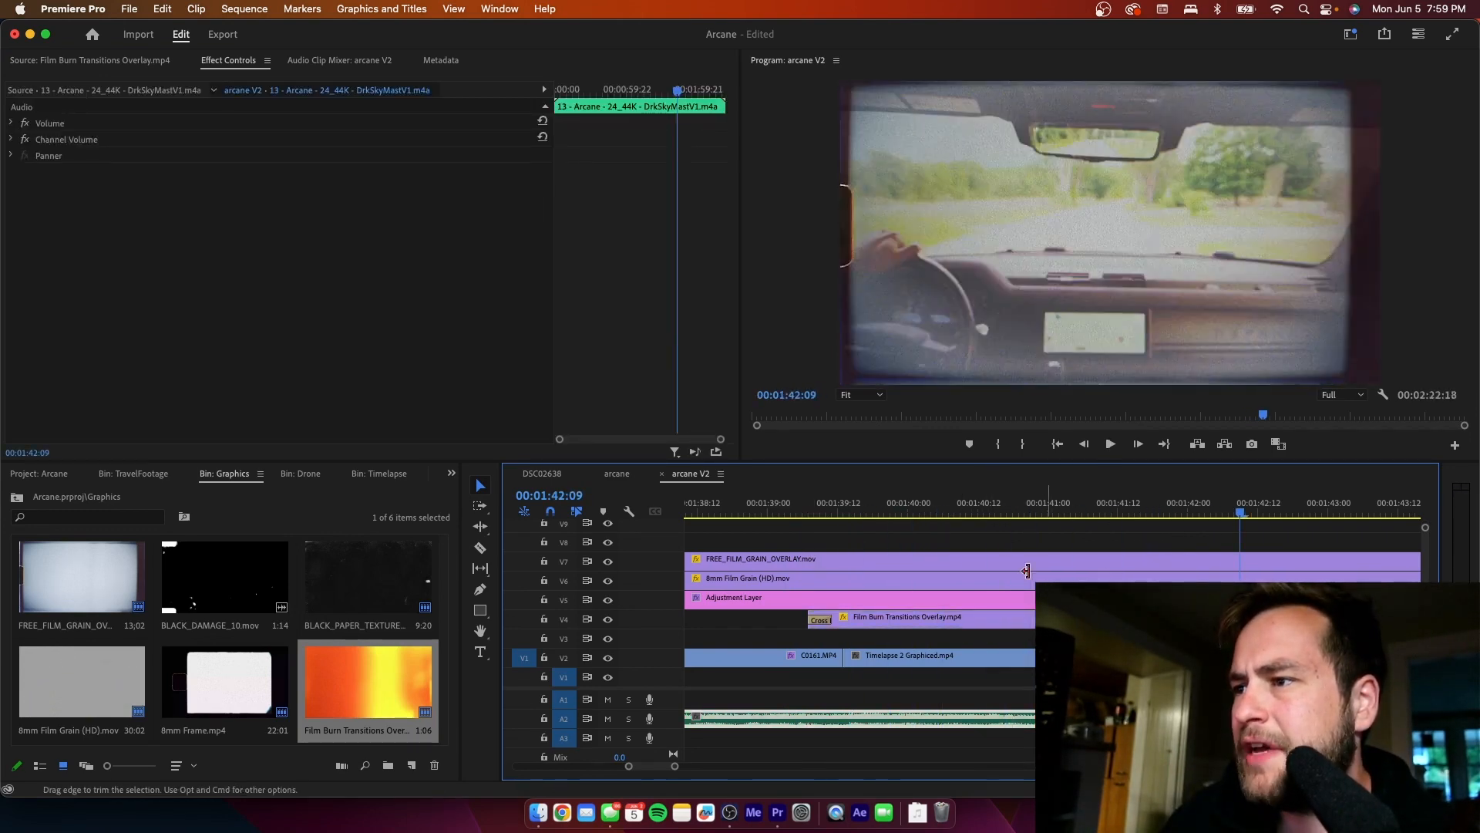
{"action": "left_click", "coordinate": [956, 513]}
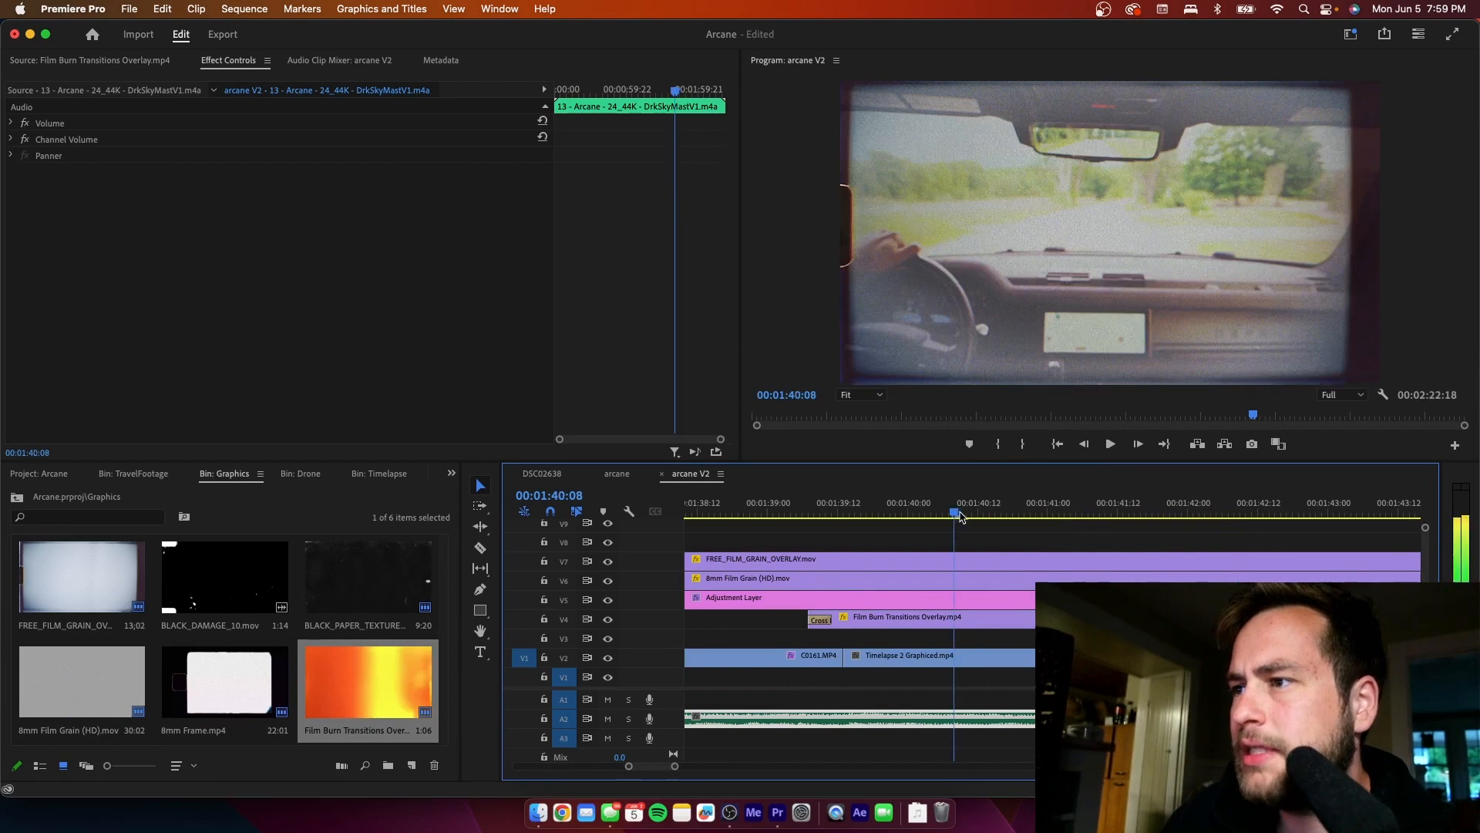
{"action": "left_click_drag", "start_coordinate": [958, 515], "coordinate": [792, 513]}
{"action": "key", "text": "space"}
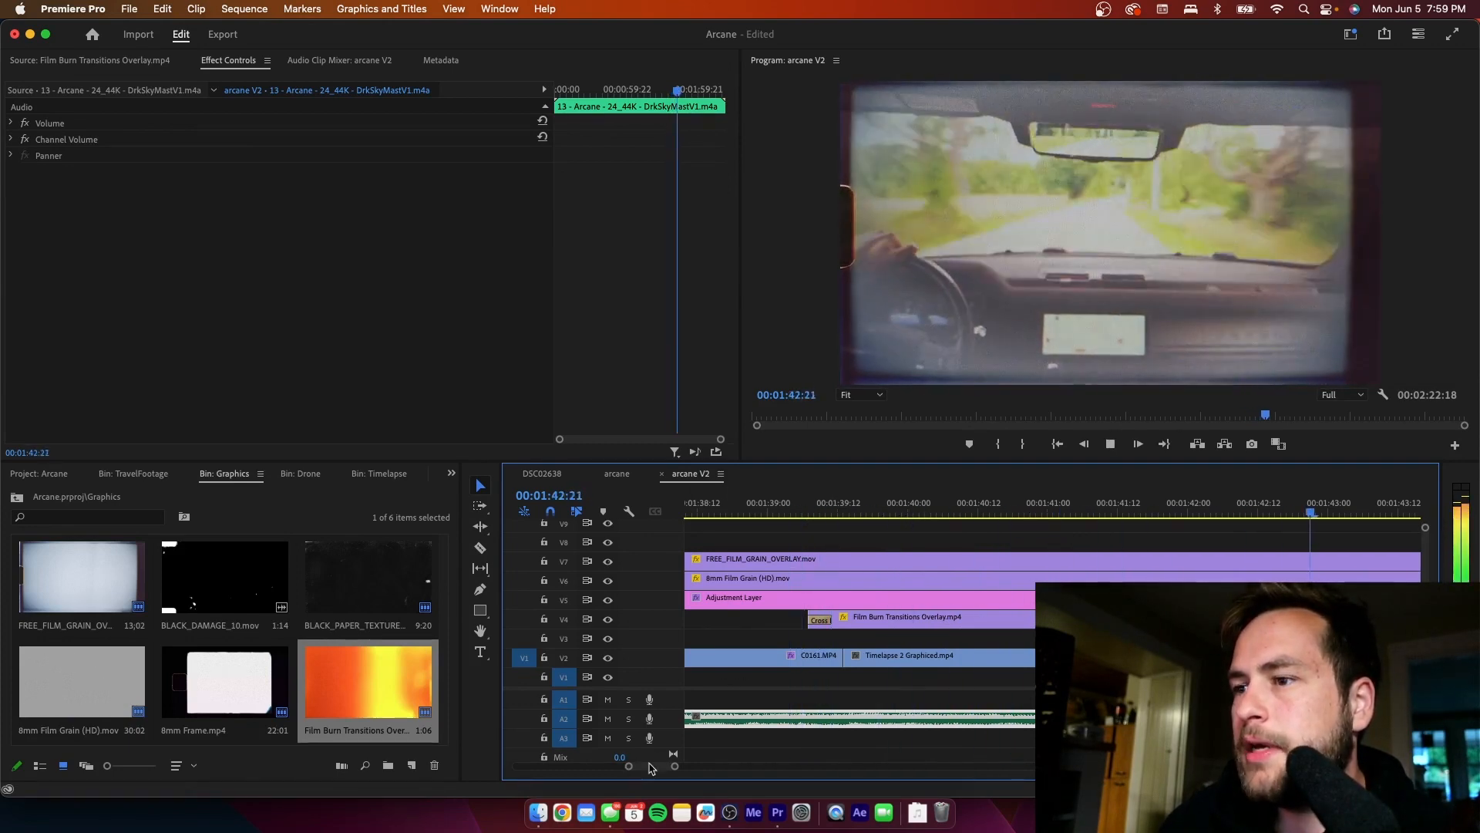
- Review the sequence through 00:01:54:17, and play the opening section from 00:00:14:22 to about 00:00:28:01
{"action": "left_click_drag", "start_coordinate": [675, 765], "coordinate": [699, 767]}
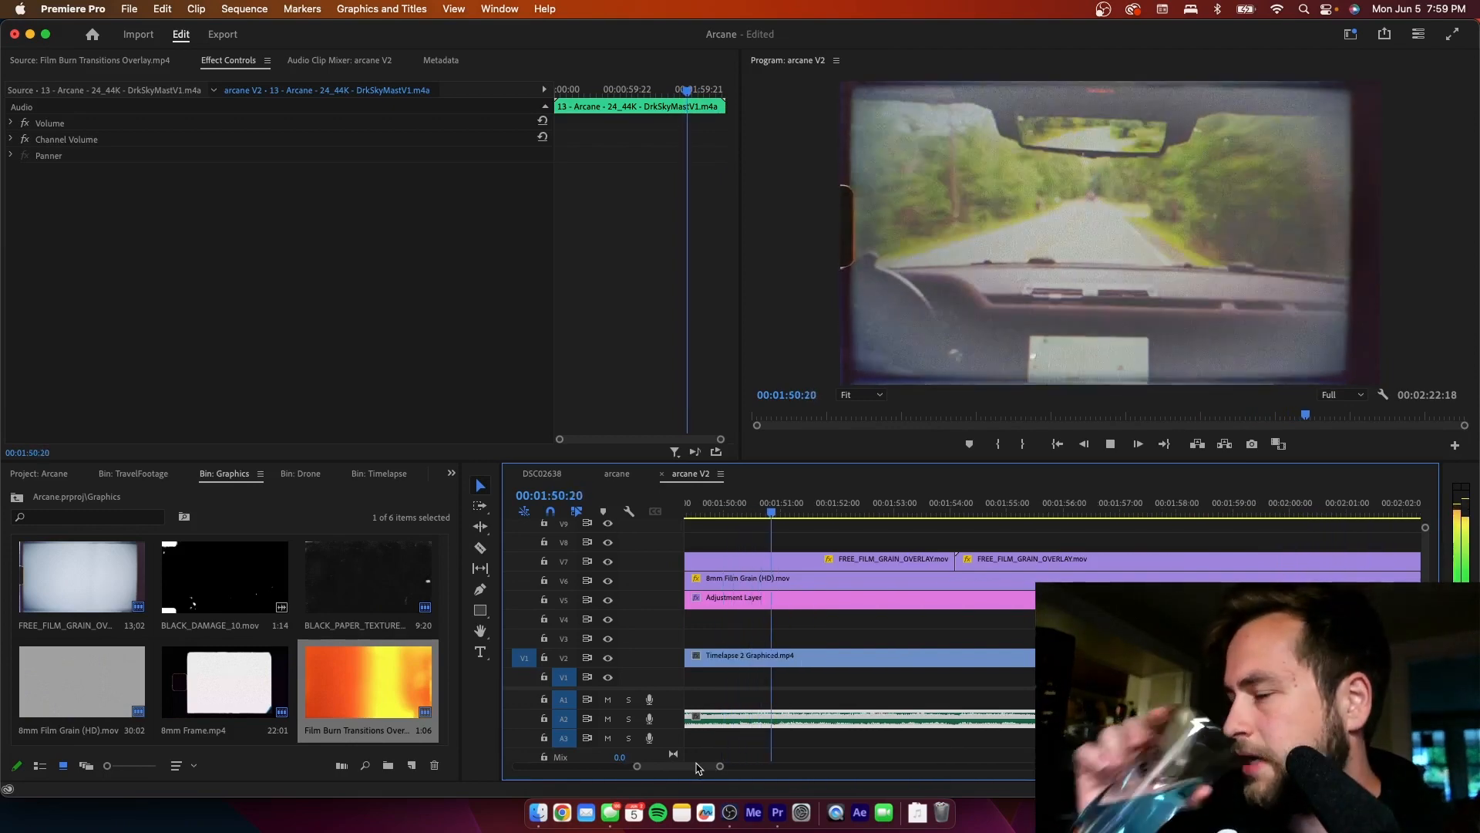
{"action": "key", "text": "space"}
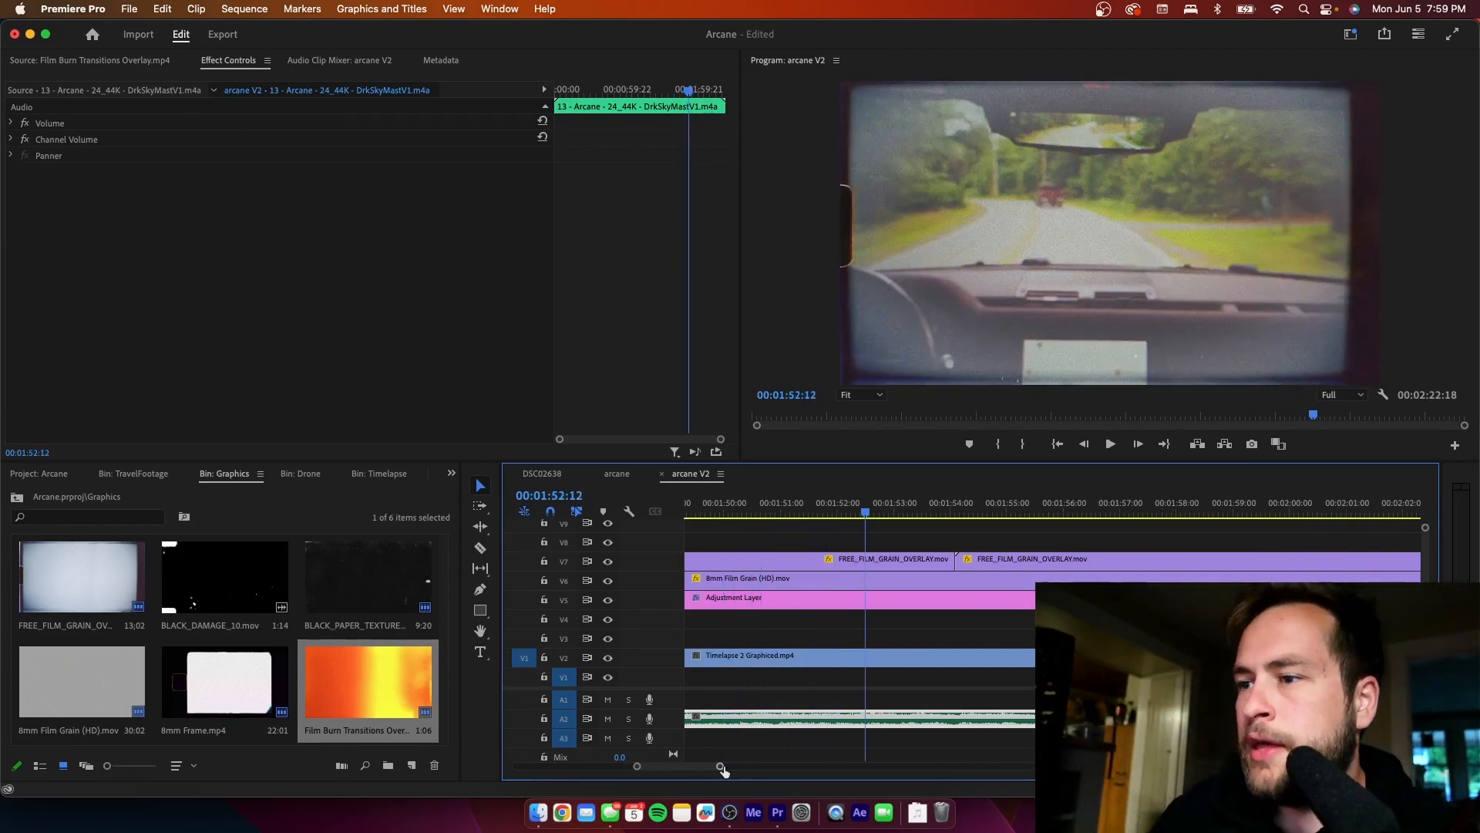
{"action": "left_click_drag", "start_coordinate": [720, 767], "coordinate": [889, 767]}
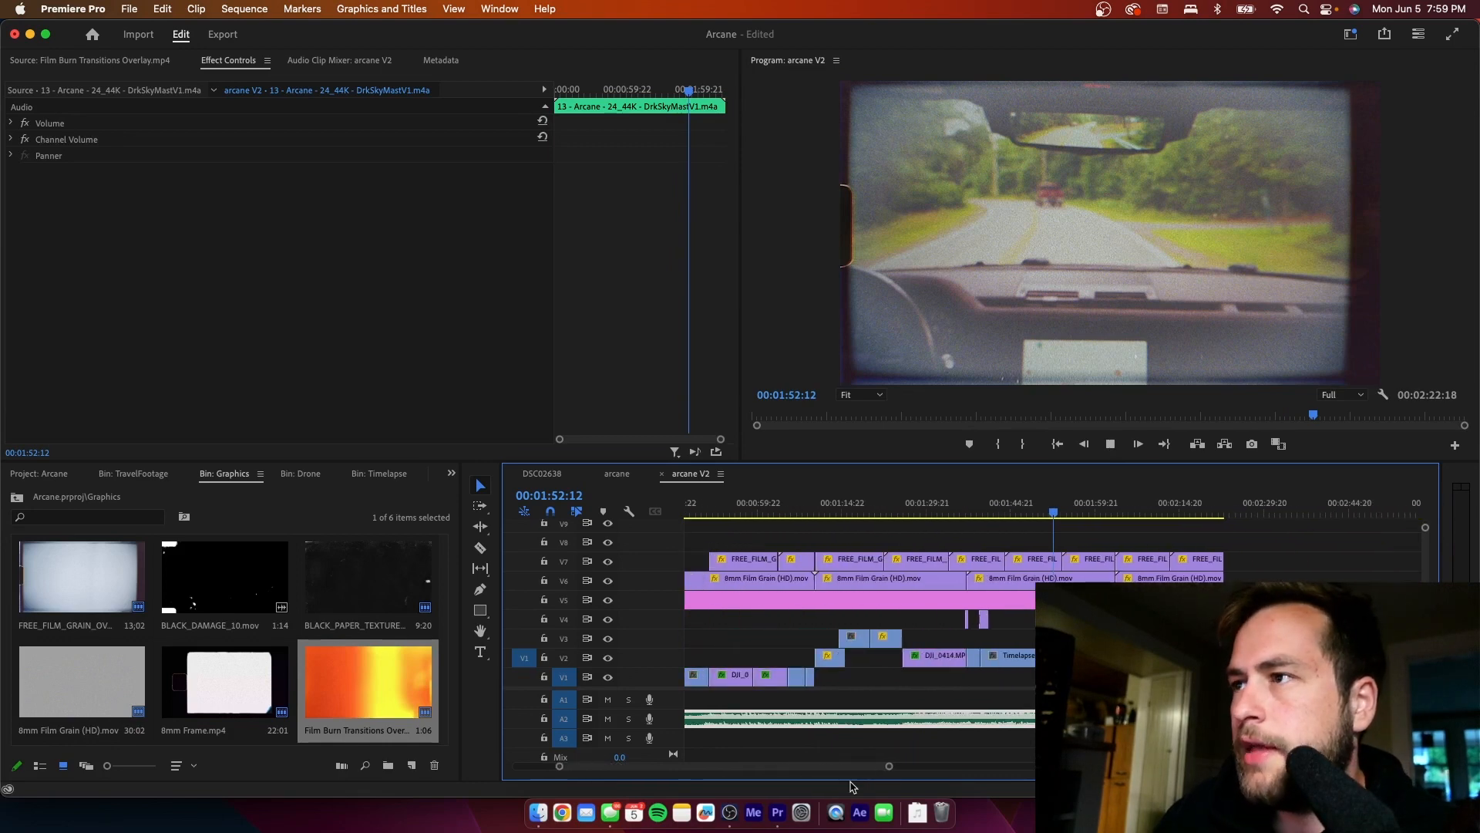
{"action": "key", "text": "space"}
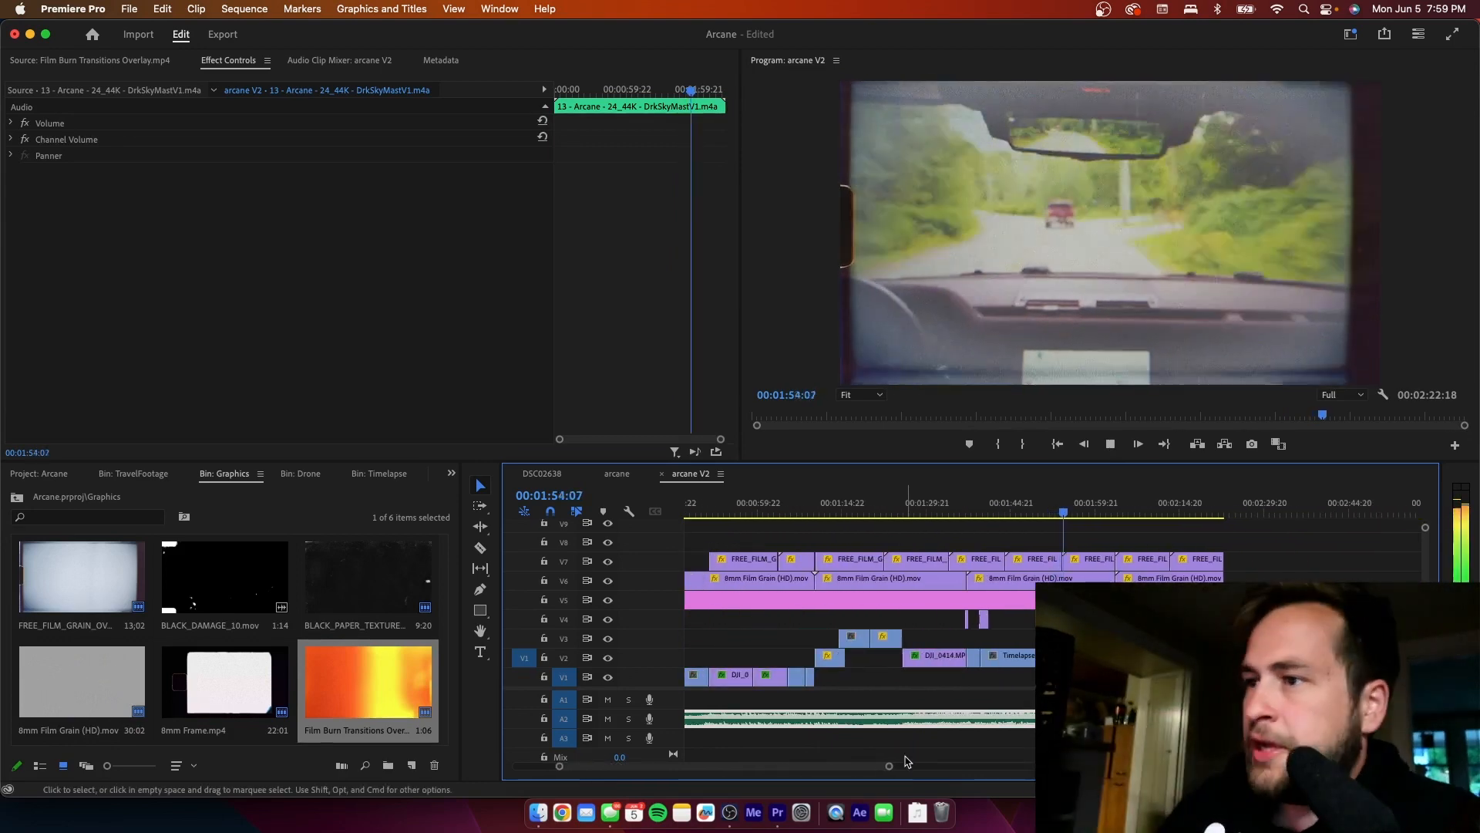
{"action": "key", "text": "space"}
{"action": "left_click_drag", "start_coordinate": [802, 771], "coordinate": [759, 771]}
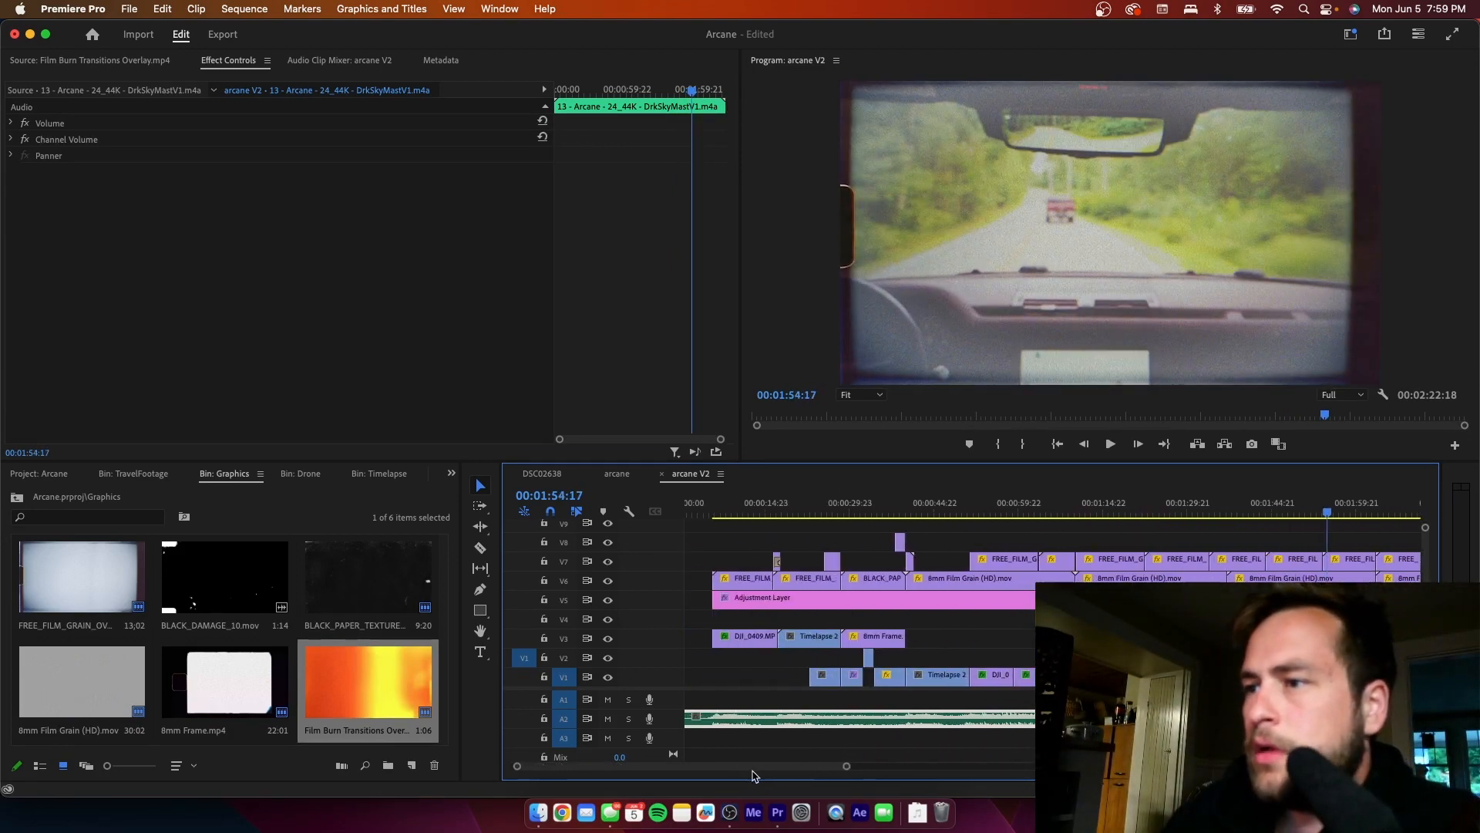
{"action": "left_click", "coordinate": [769, 513]}
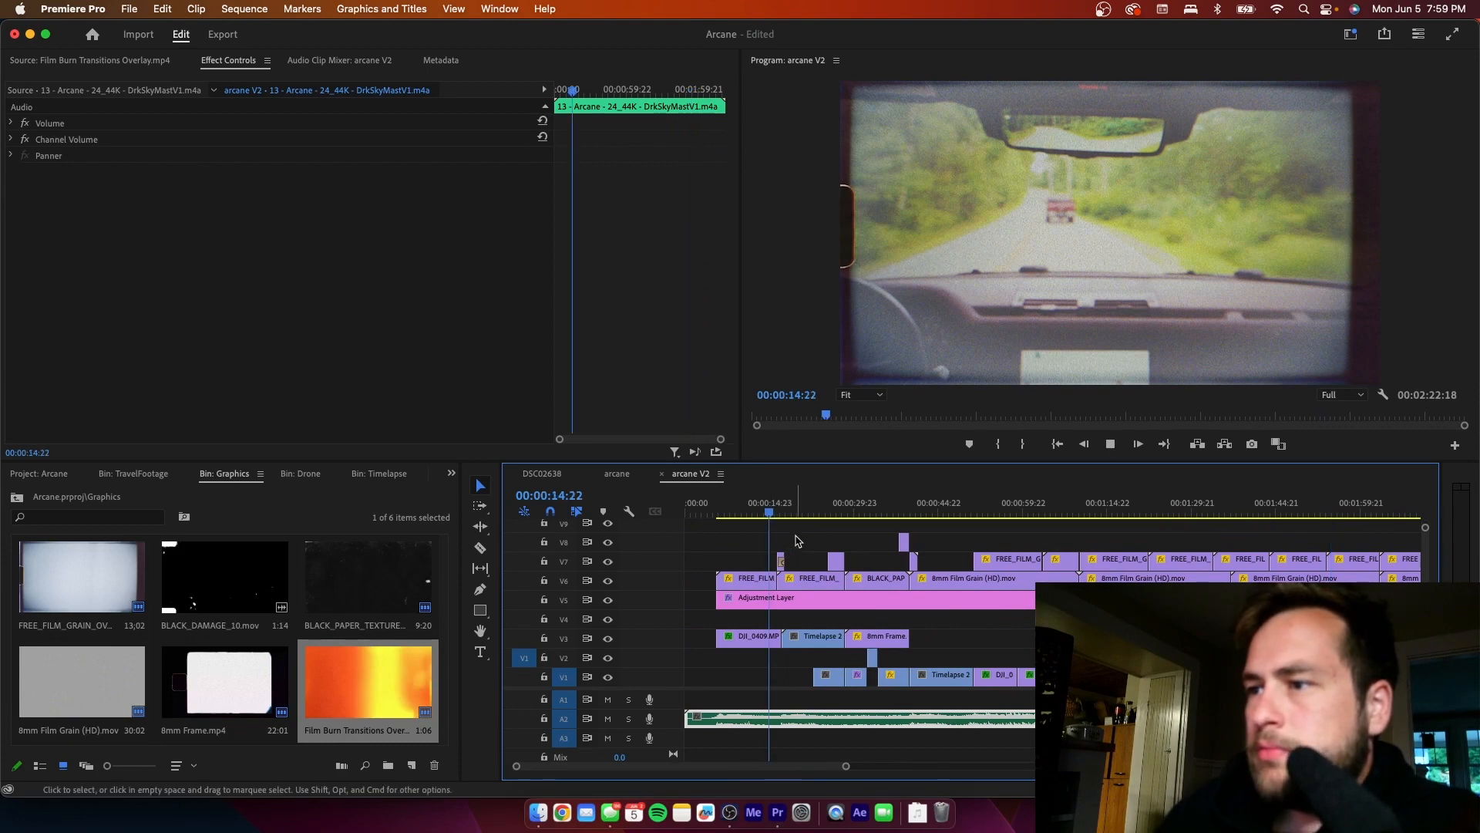
{"action": "left_click", "coordinate": [797, 541]}
{"action": "key", "text": "space"}
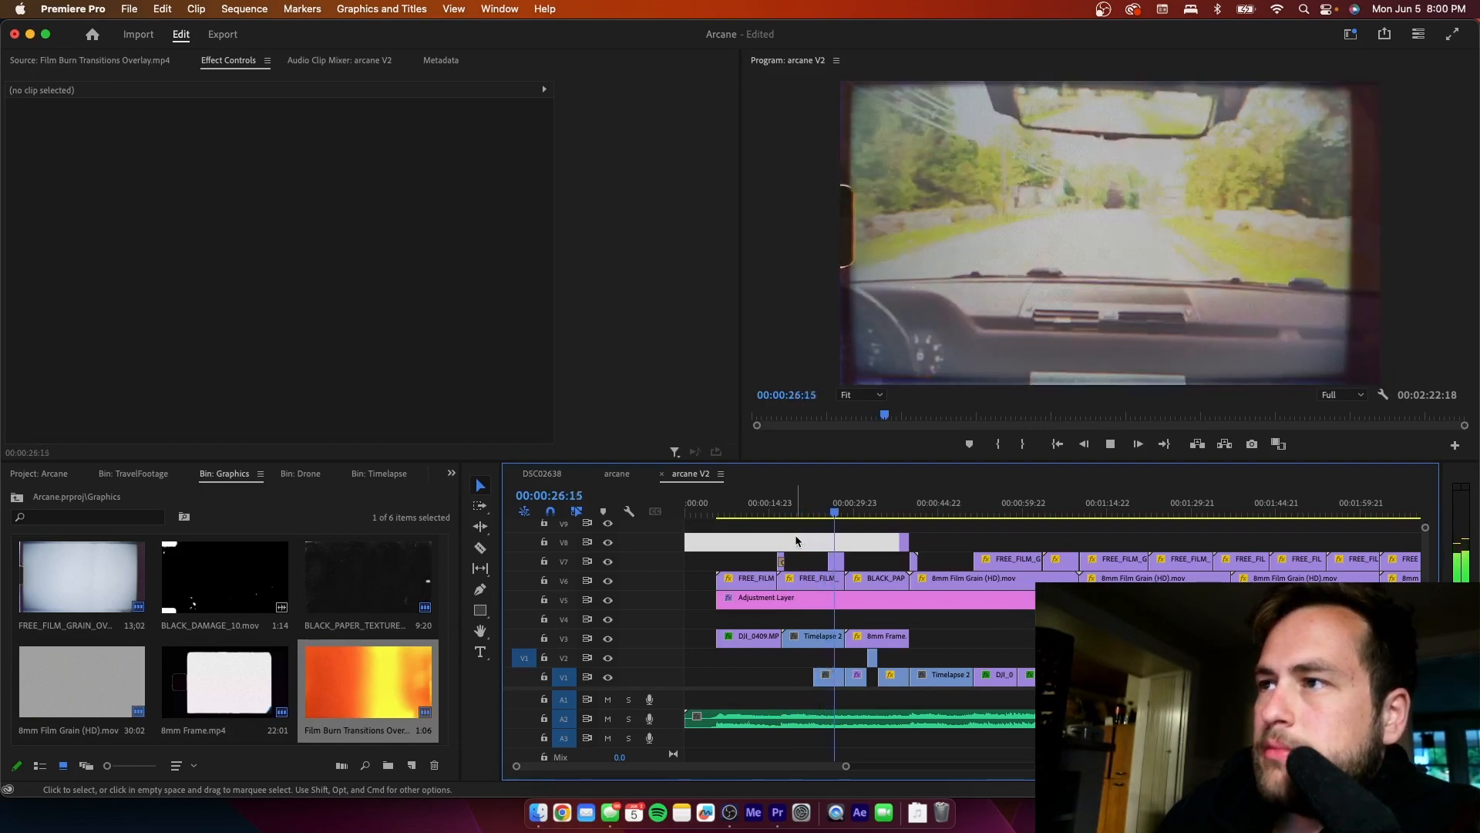
{"action": "key", "text": "space"}
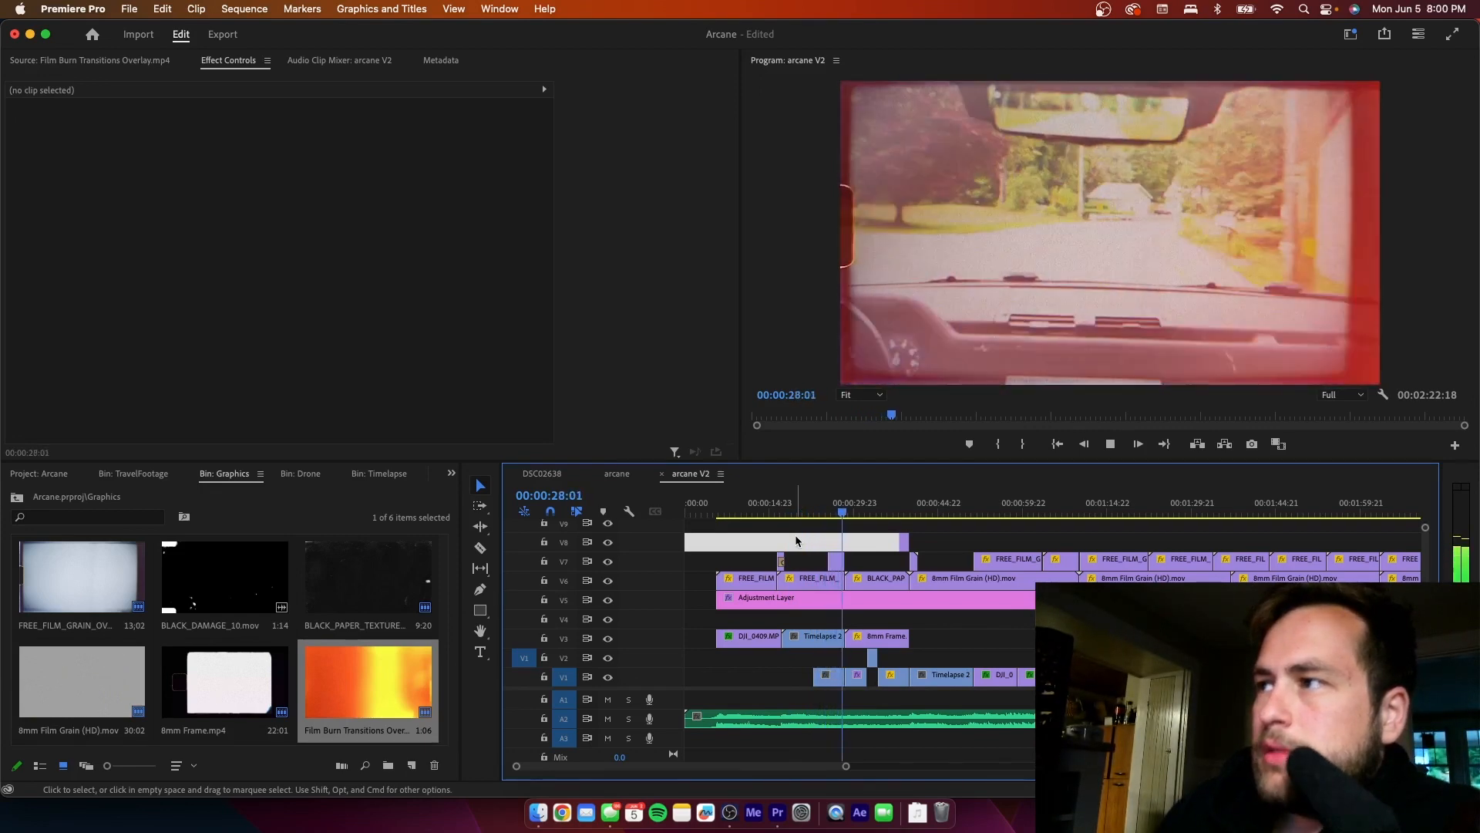
- Apply the Crop effect to the V3 Timelapse 2 Graphiced.mp4 clip at 00:00:24:22
{"action": "left_click_drag", "start_coordinate": [840, 515], "coordinate": [825, 515]}
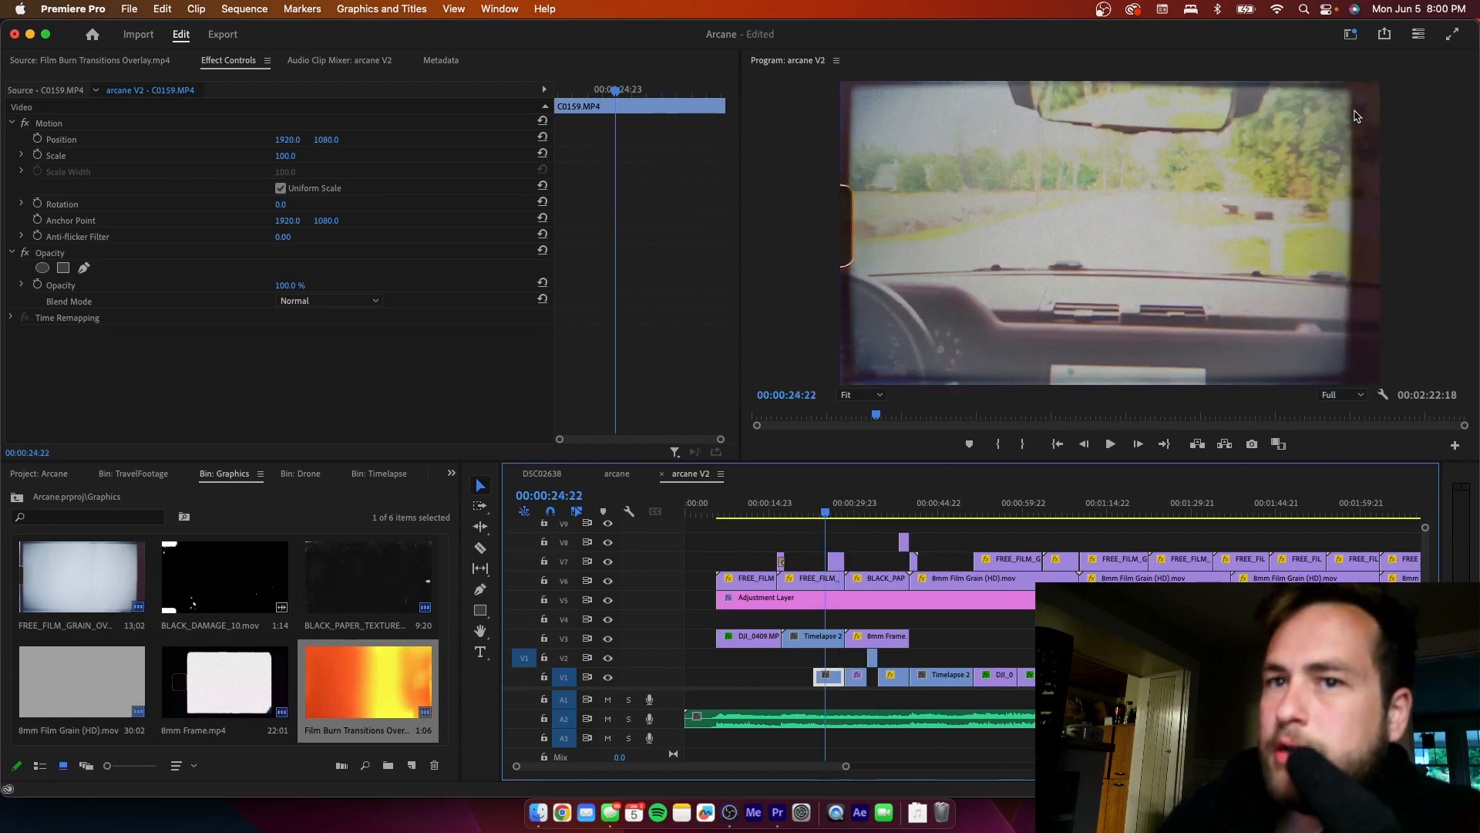
{"action": "left_click", "coordinate": [819, 639]}
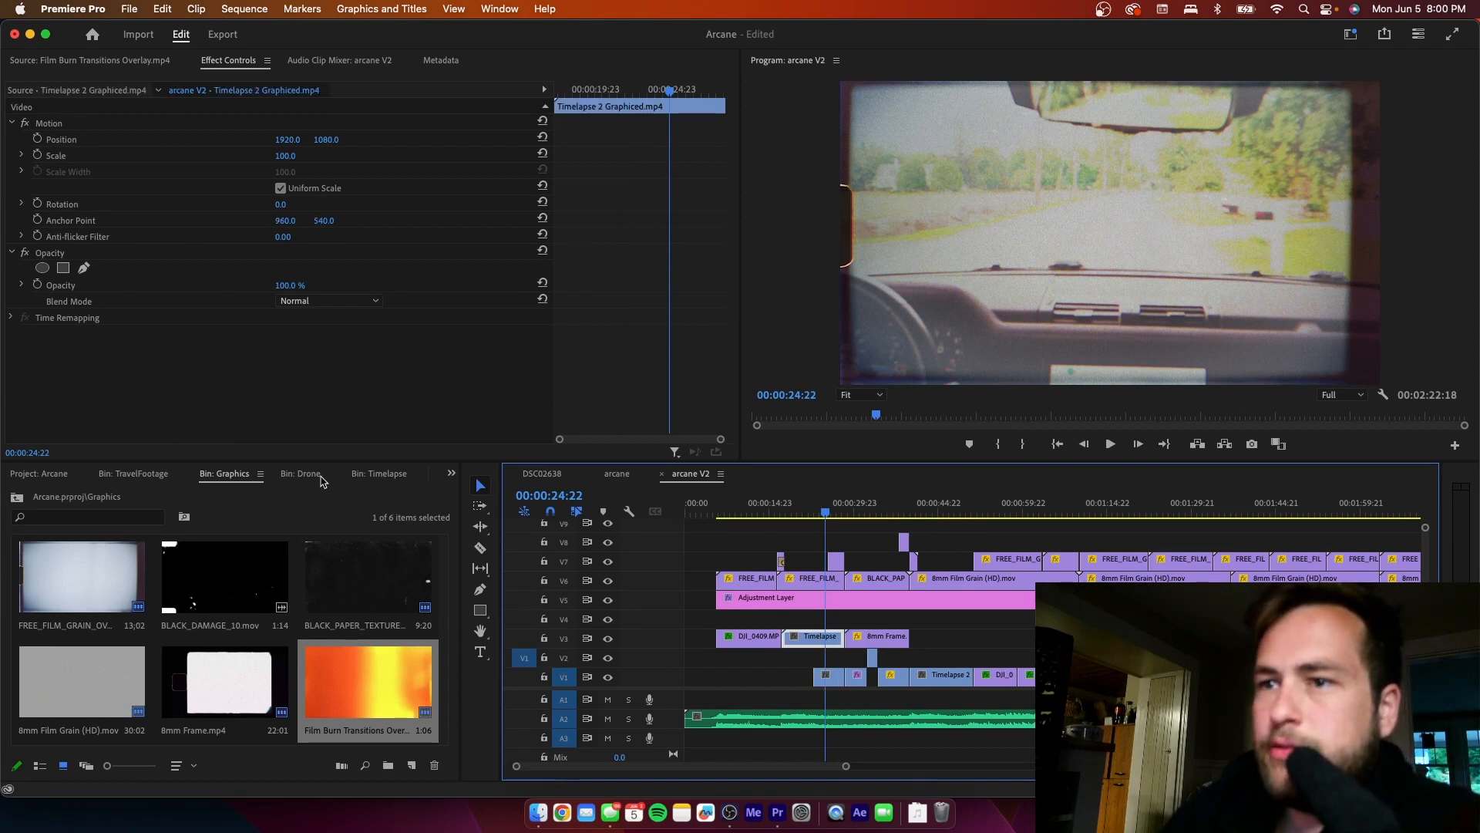
{"action": "left_click", "coordinate": [451, 472]}
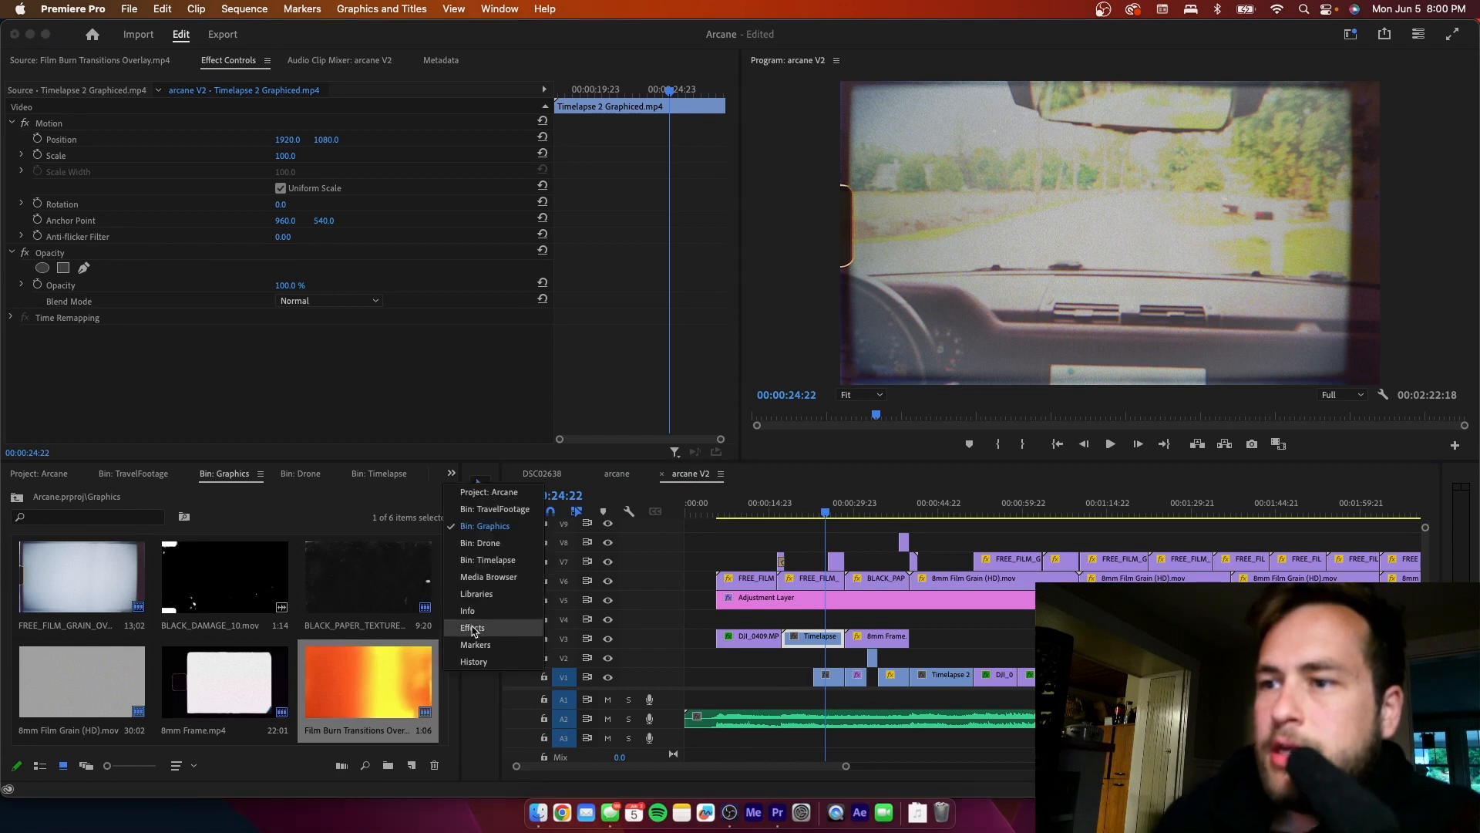
{"action": "left_click", "coordinate": [474, 627]}
{"action": "type", "text": "Crop"}
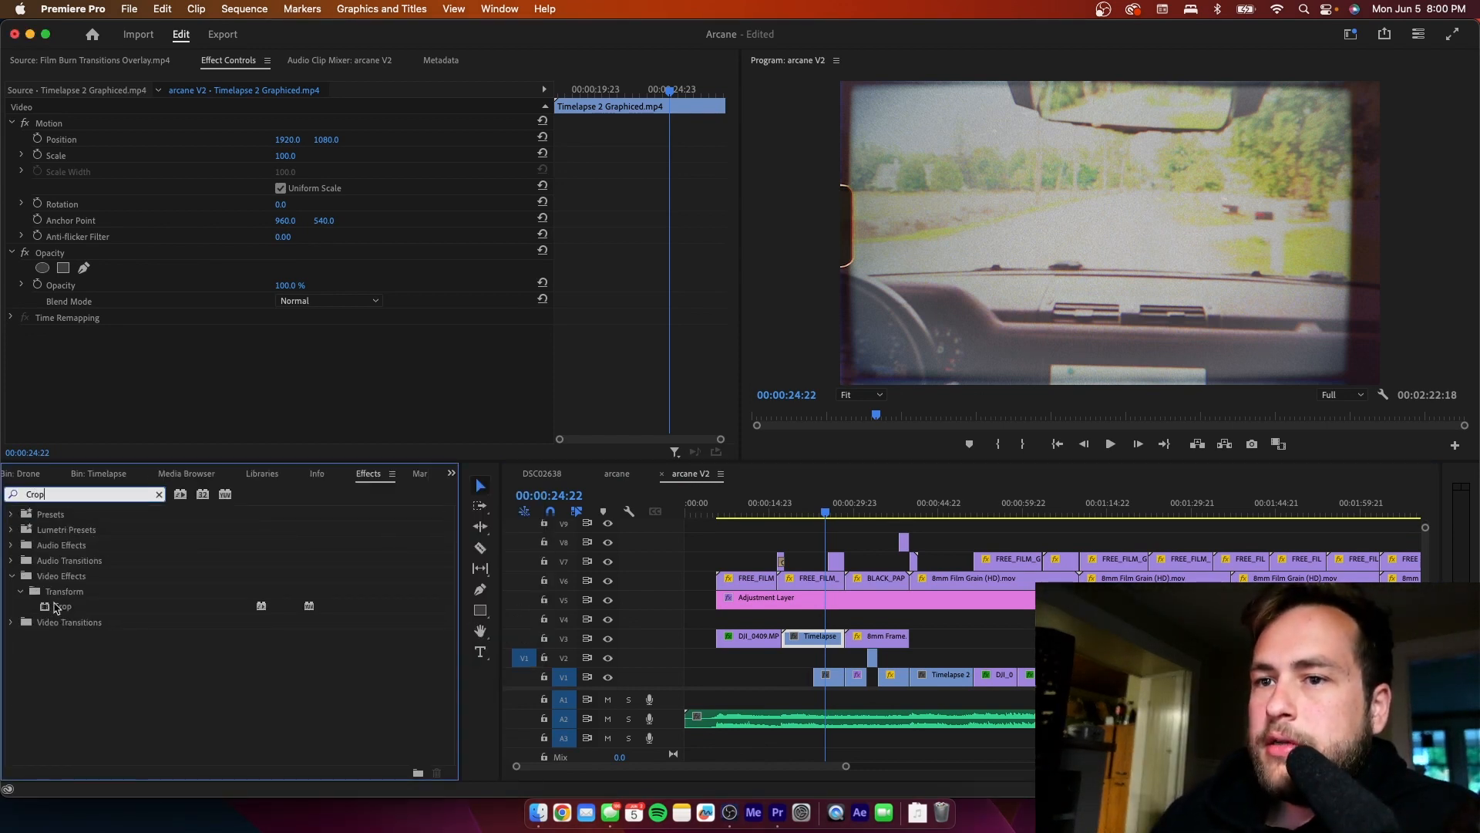
{"action": "left_click_drag", "start_coordinate": [57, 608], "coordinate": [812, 643]}
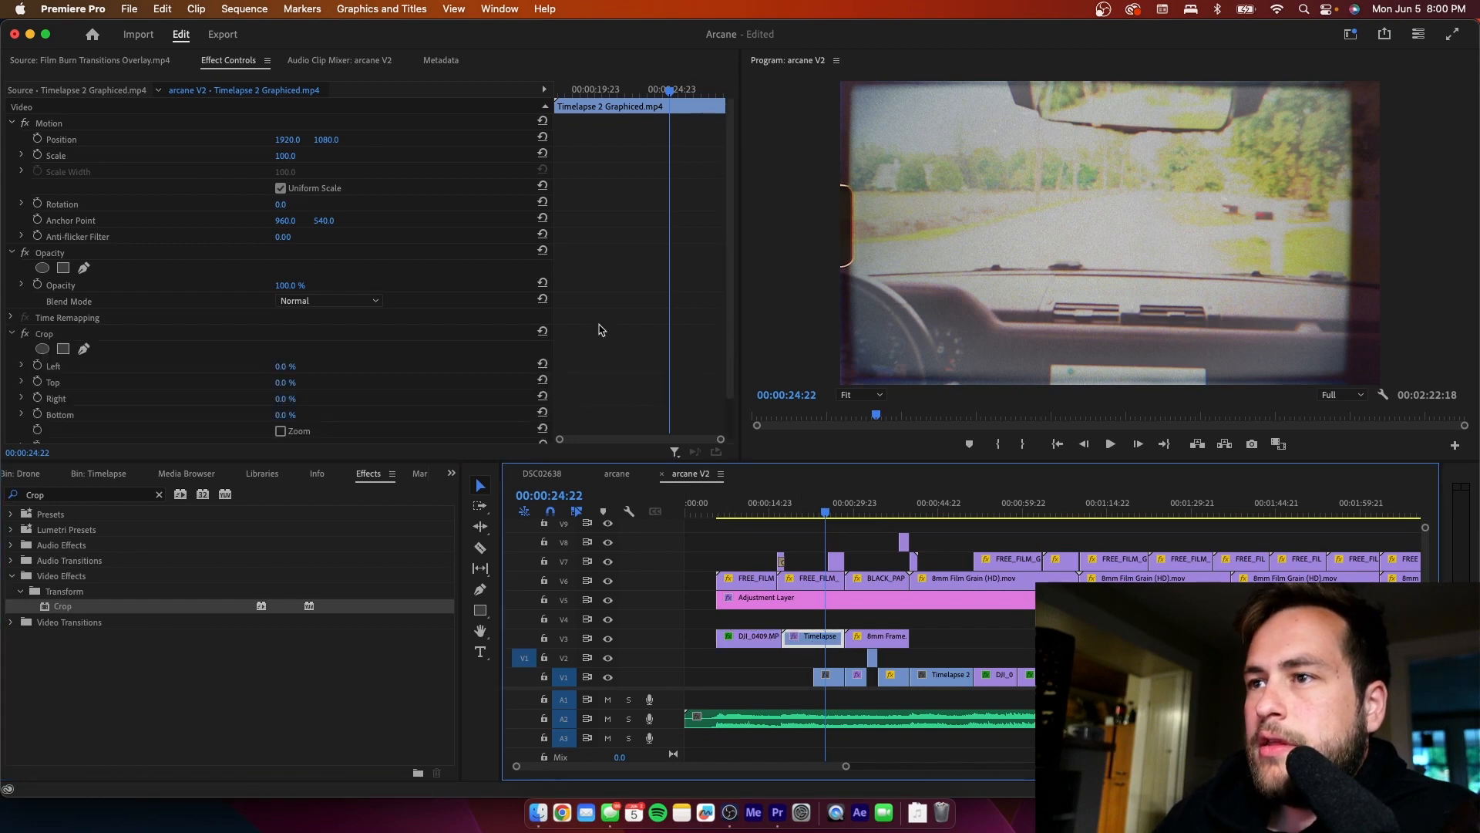
- Crop the timelapse clip's right edge by 6% with an Edge Feather of 76
{"action": "left_click", "coordinate": [280, 401]}
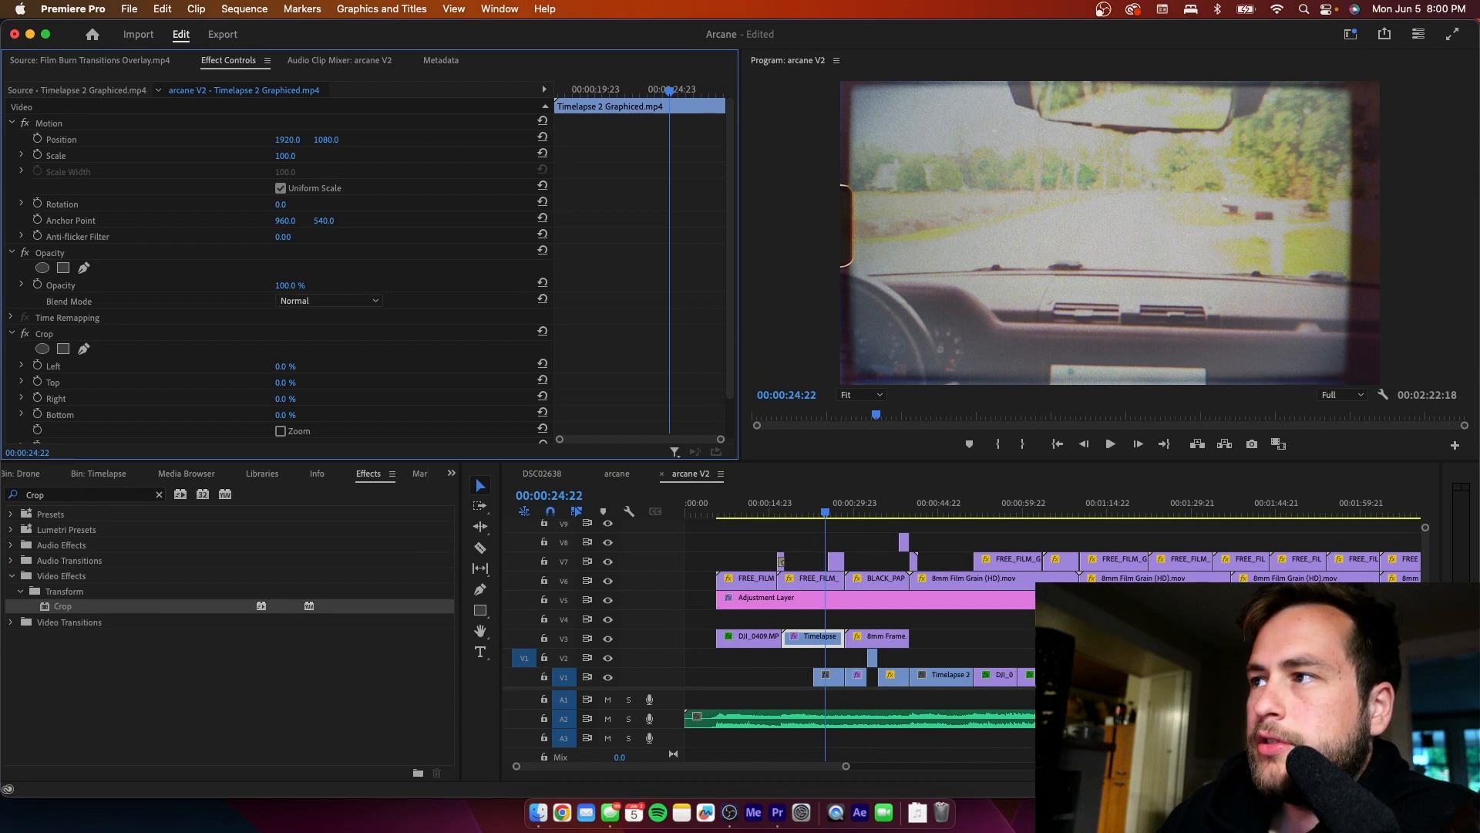
{"action": "mouse_move", "coordinate": [280, 402]}
{"action": "left_mouse_down"}
{"action": "mouse_move", "coordinate": [296, 402]}
{"action": "mouse_move", "coordinate": [284, 402]}
{"action": "left_mouse_up"}
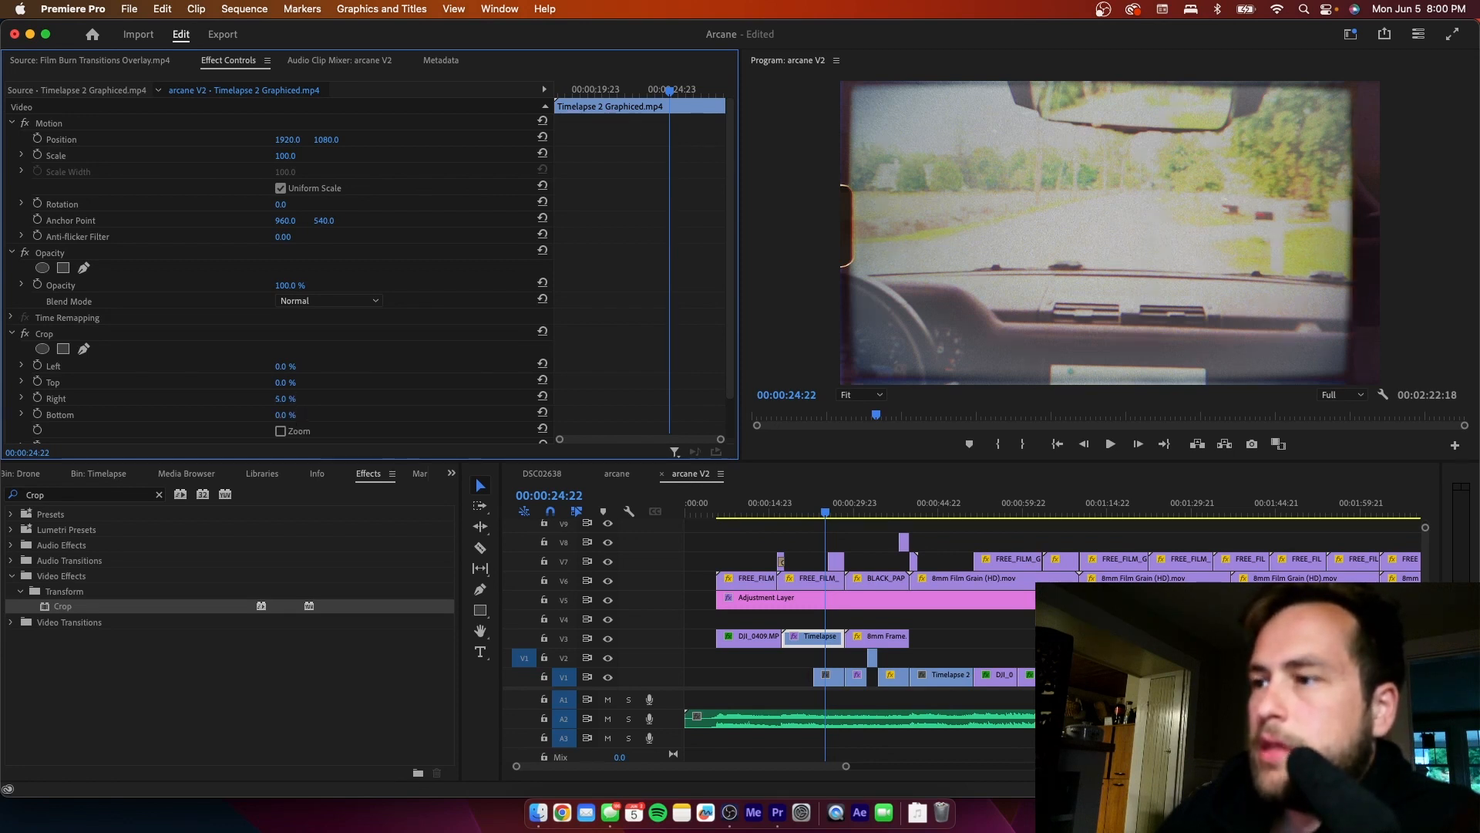
{"action": "left_click_drag", "start_coordinate": [285, 416], "coordinate": [285, 416]}
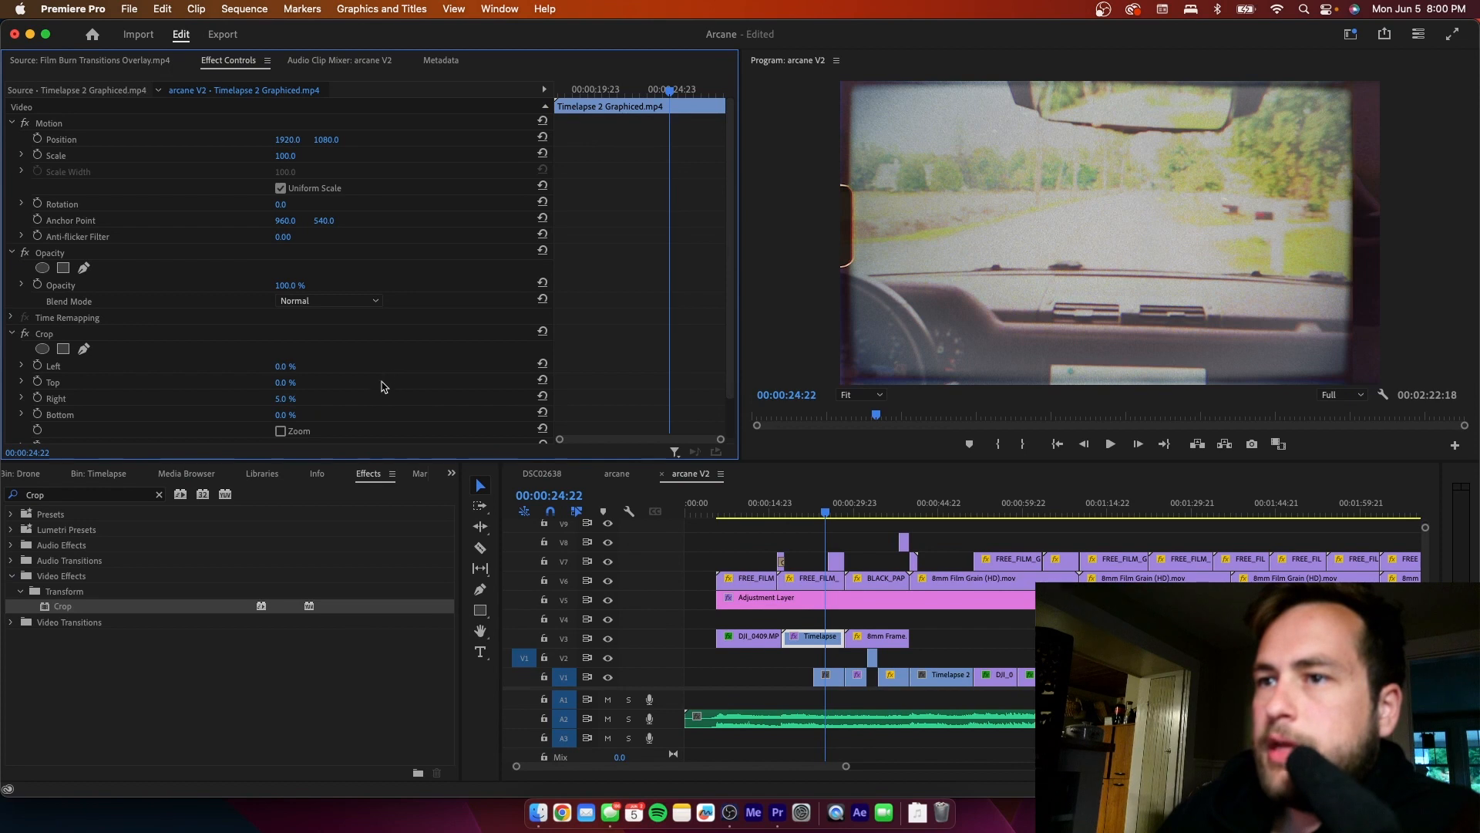
{"action": "scroll", "coordinate": [717, 324], "scroll_direction": "down", "scroll_amount": 2}
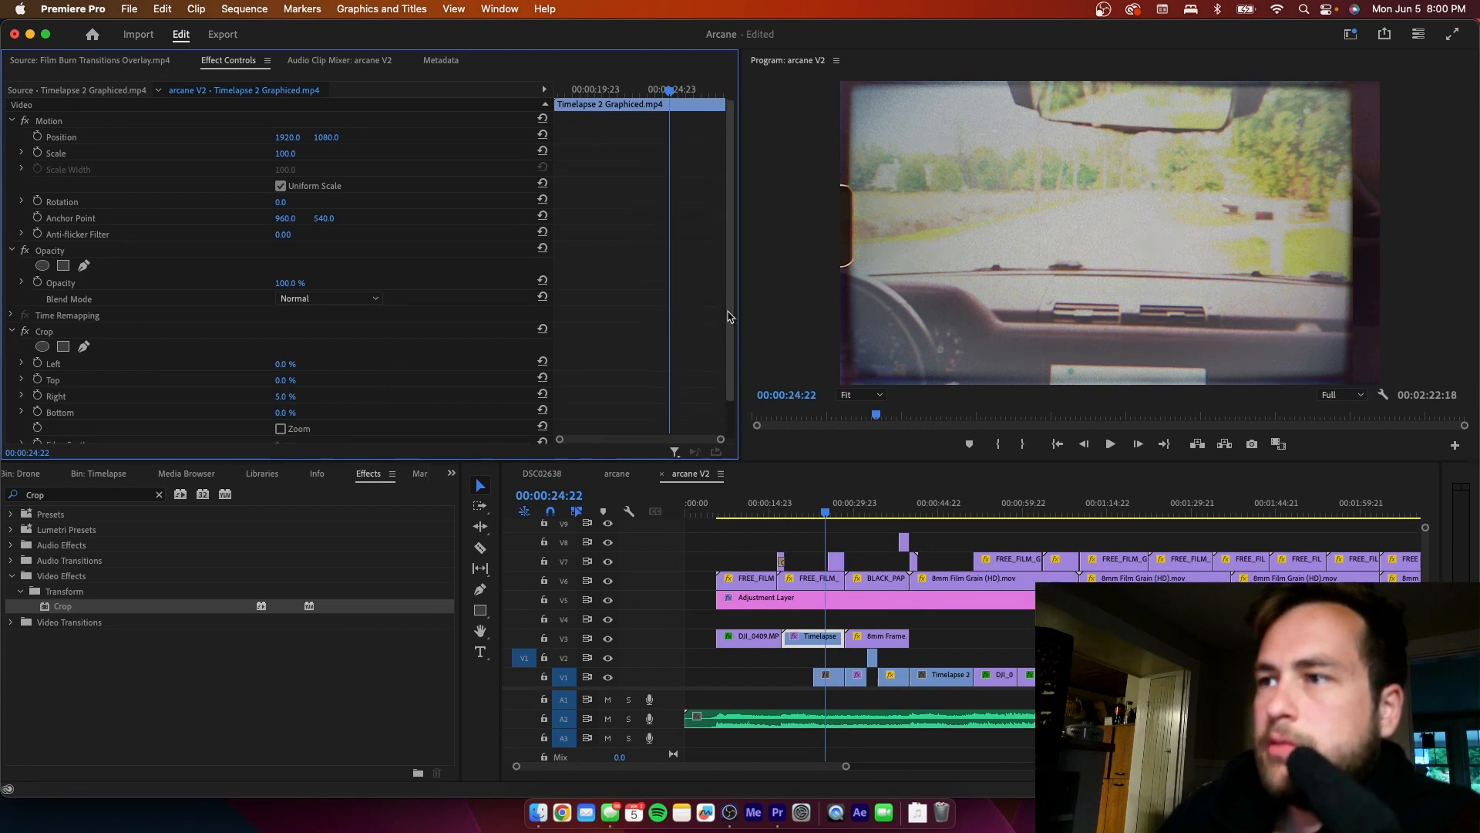
{"action": "left_click_drag", "start_coordinate": [292, 365], "coordinate": [300, 365]}
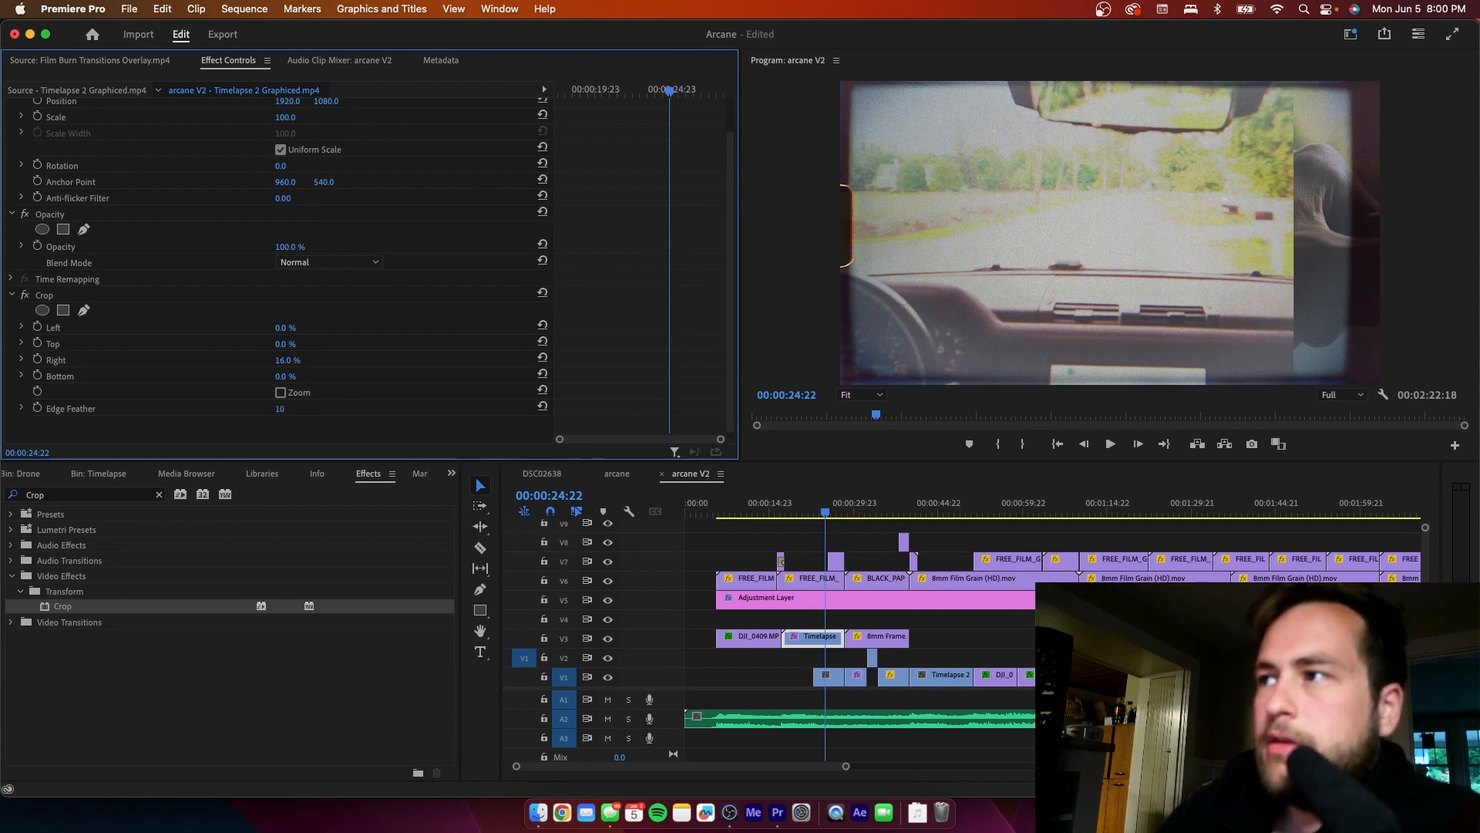
{"action": "left_click_drag", "start_coordinate": [280, 408], "coordinate": [321, 409]}
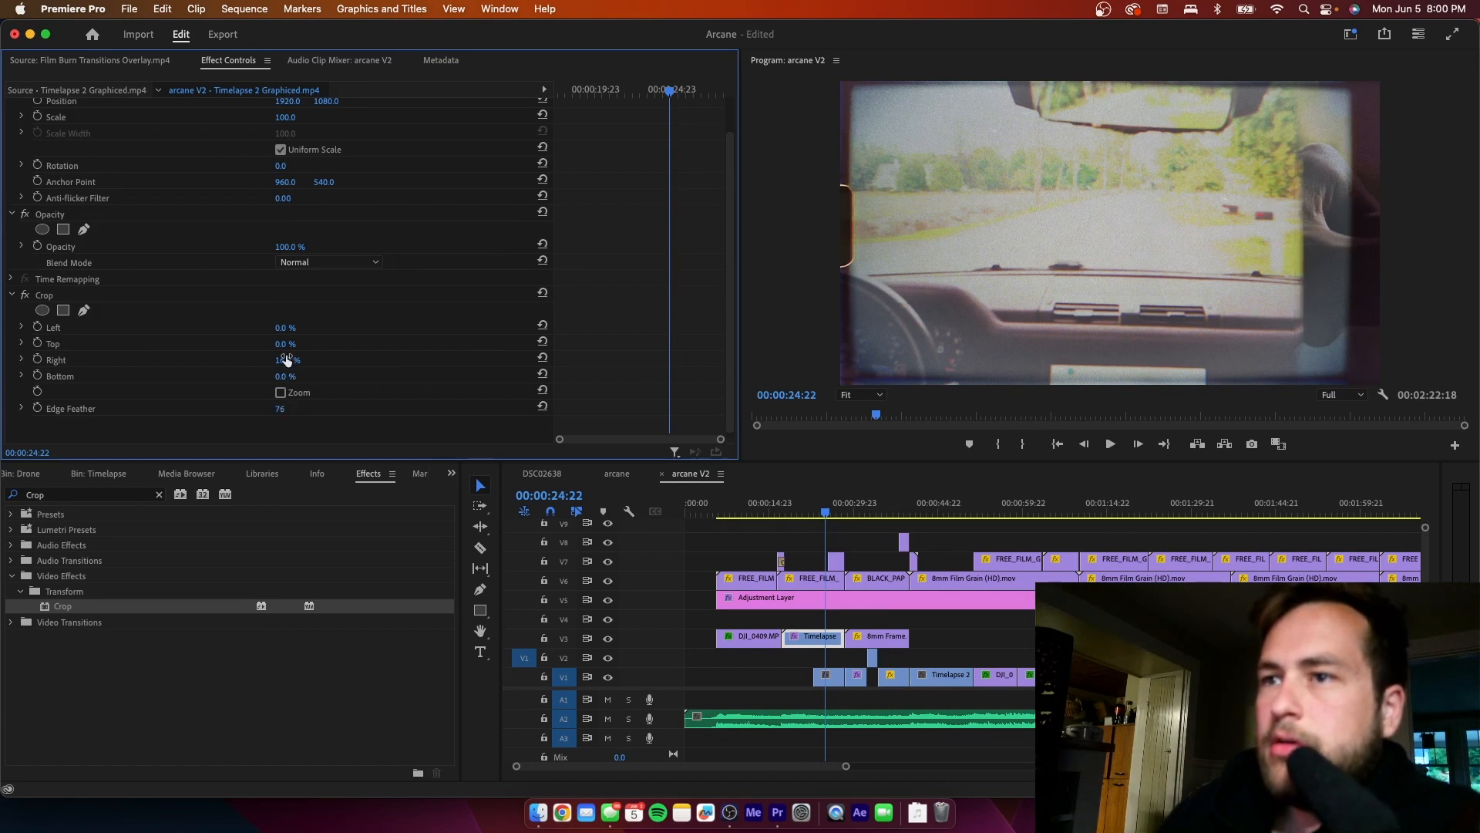
{"action": "left_click_drag", "start_coordinate": [287, 360], "coordinate": [279, 360]}
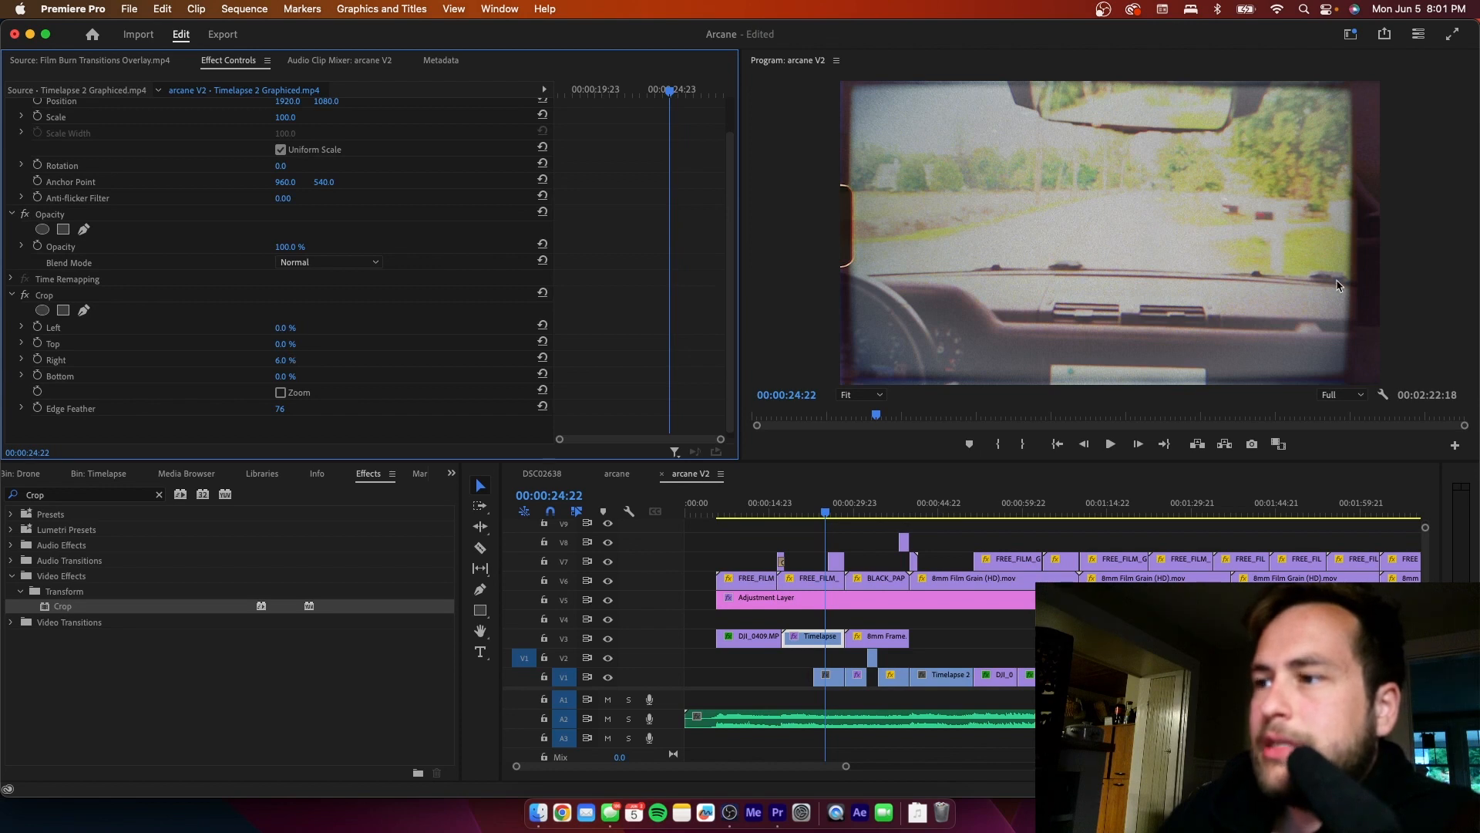
- Check the C0159.MP4 clip by briefly hiding track V3, and delete that clip from V1
{"action": "left_click", "coordinate": [826, 676]}
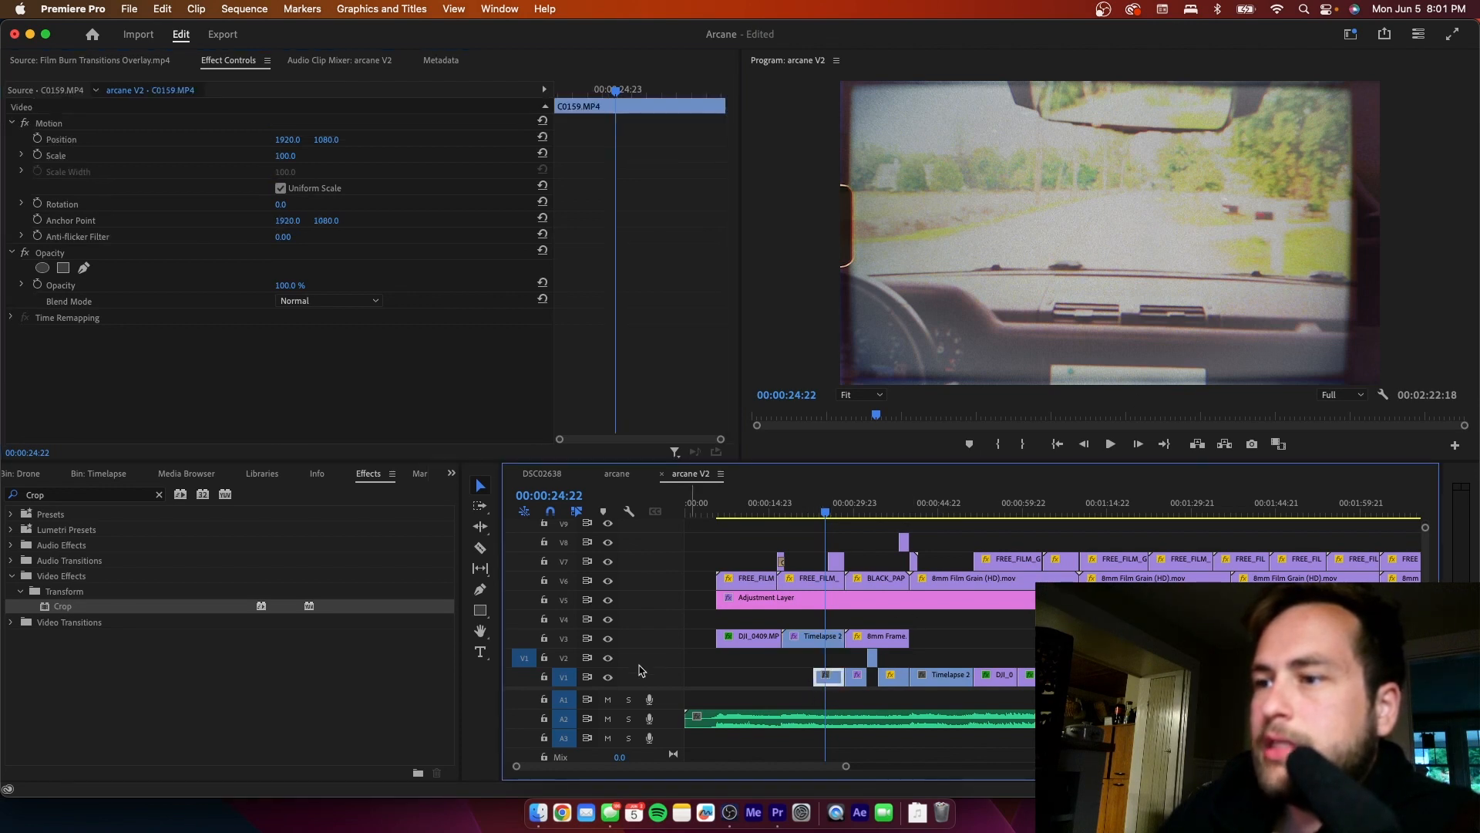
{"action": "left_click", "coordinate": [608, 639]}
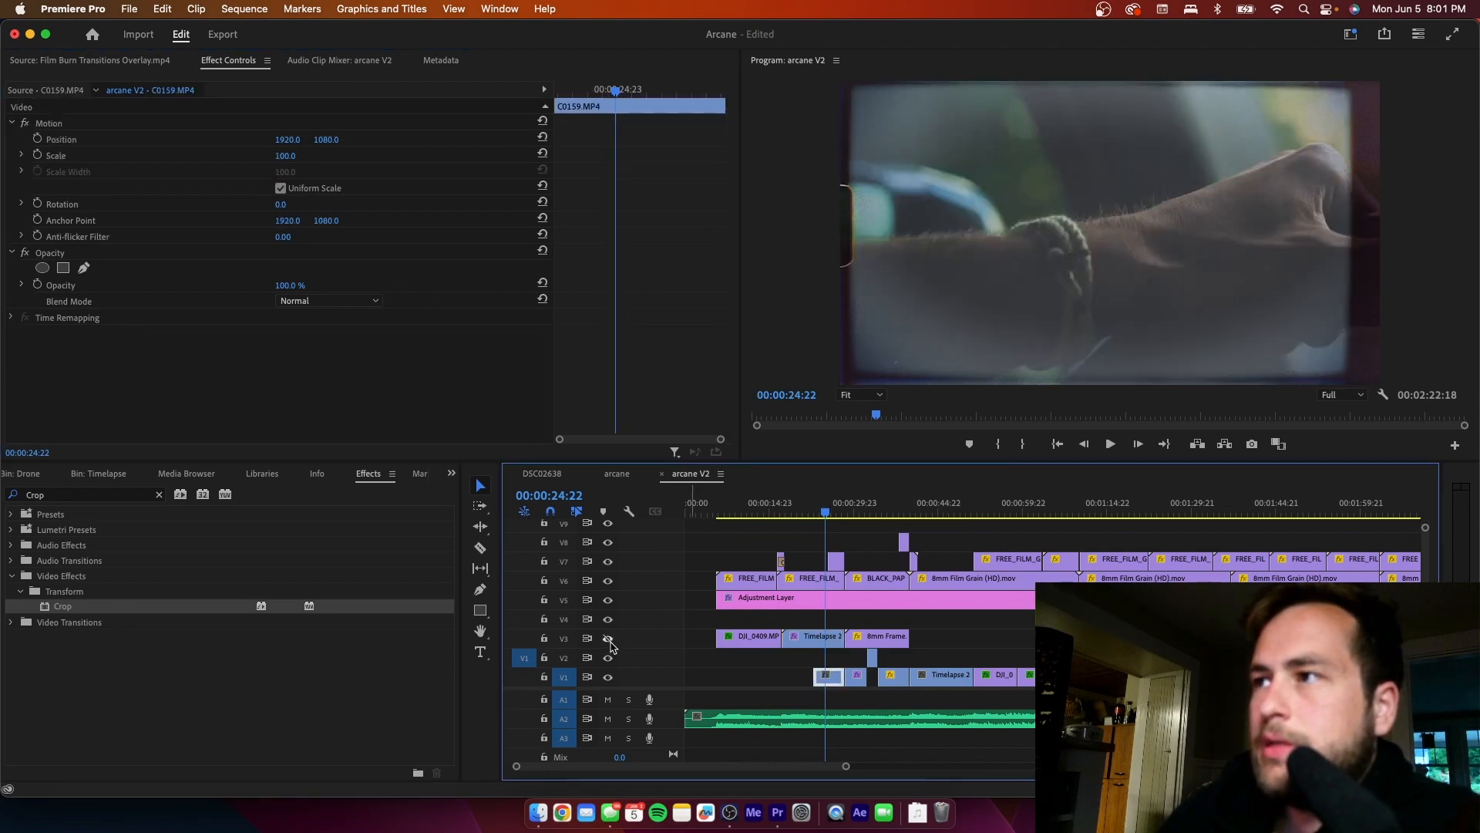
{"action": "left_click", "coordinate": [609, 641]}
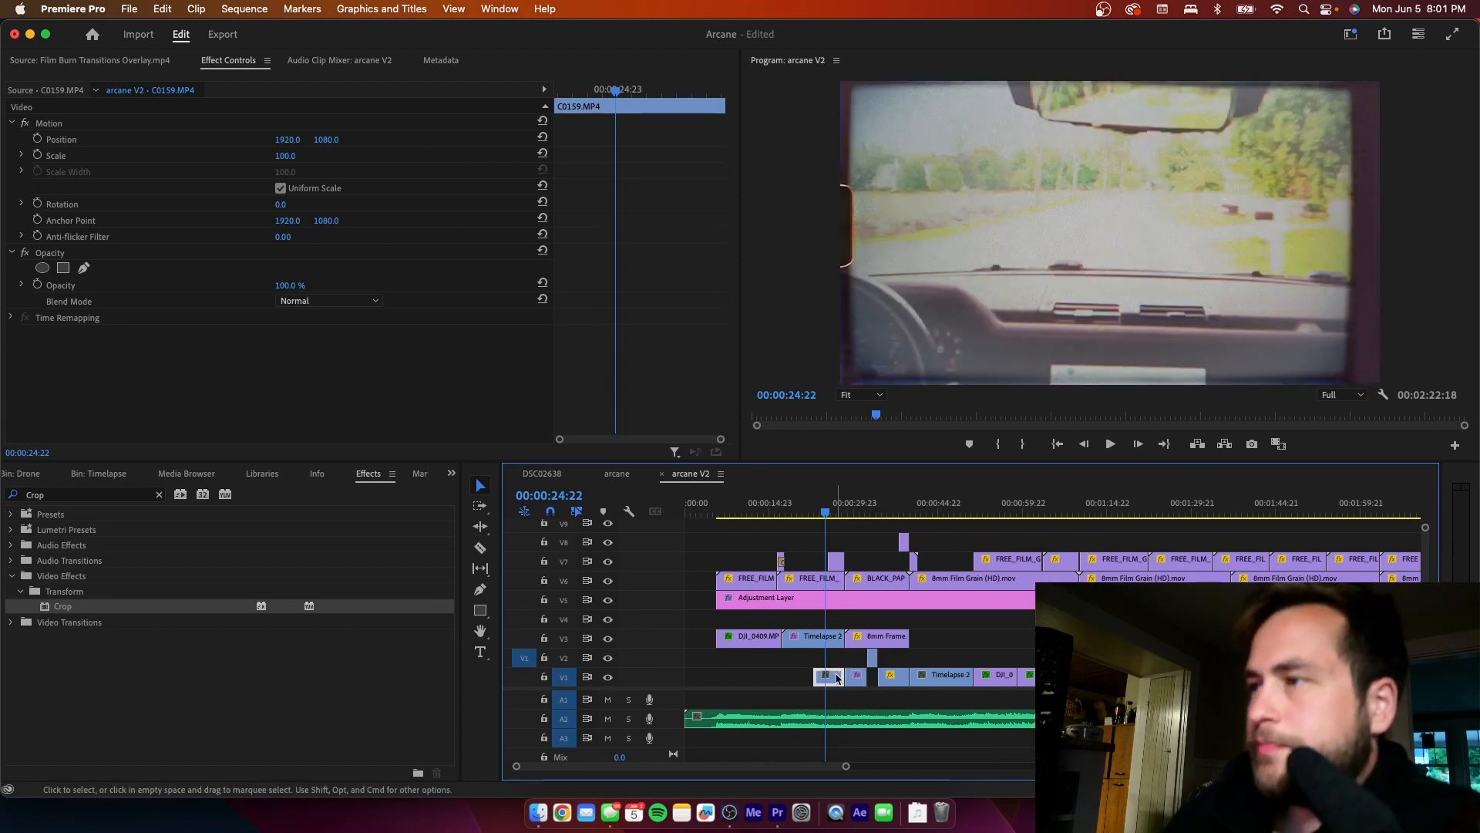
{"action": "key", "text": "Delete"}
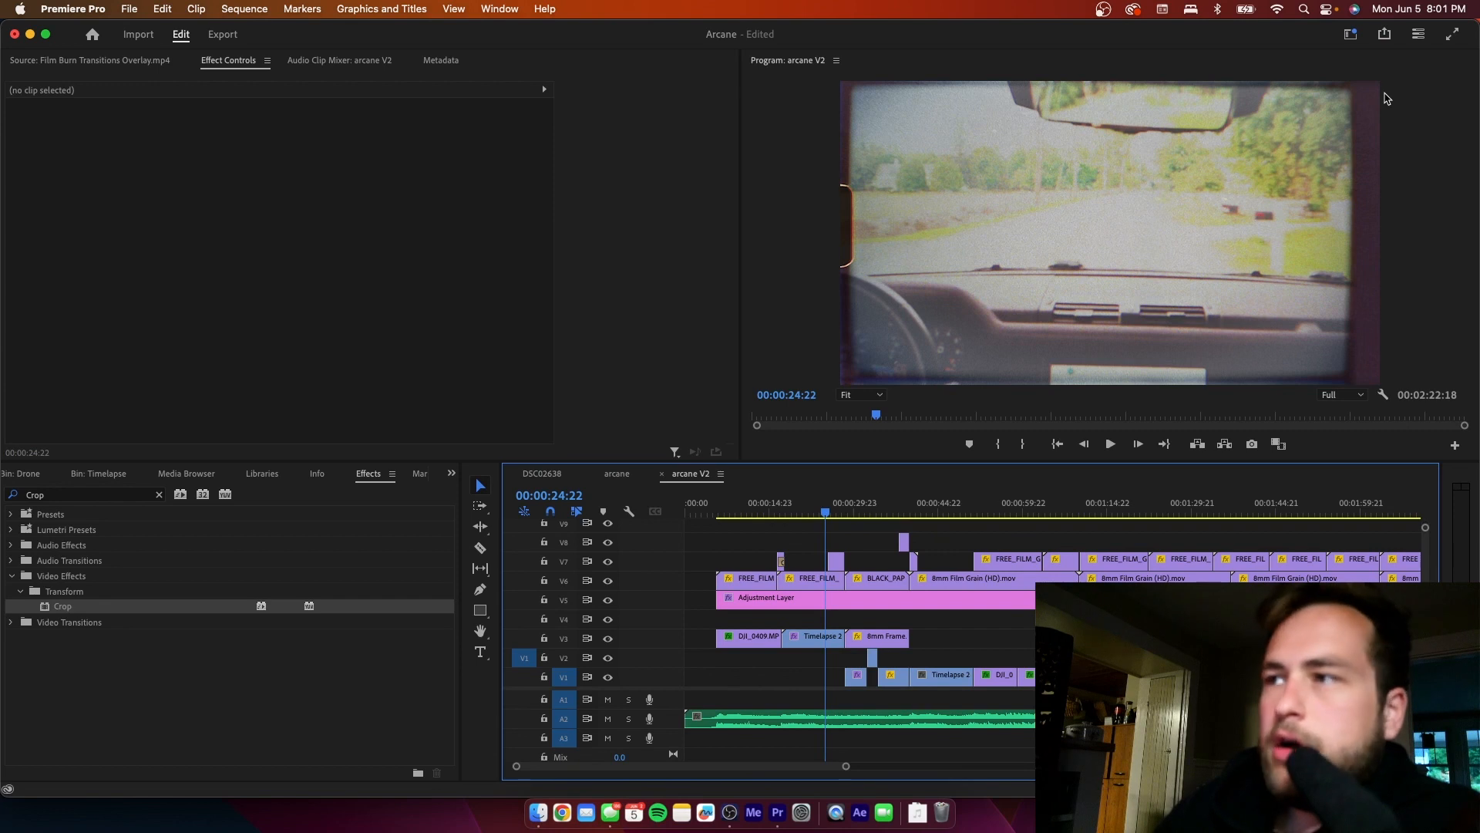
- Crop the left edge of the V3 Timelapse 2 Graphiced.mp4 clip by 3%
{"action": "left_click", "coordinate": [822, 645]}
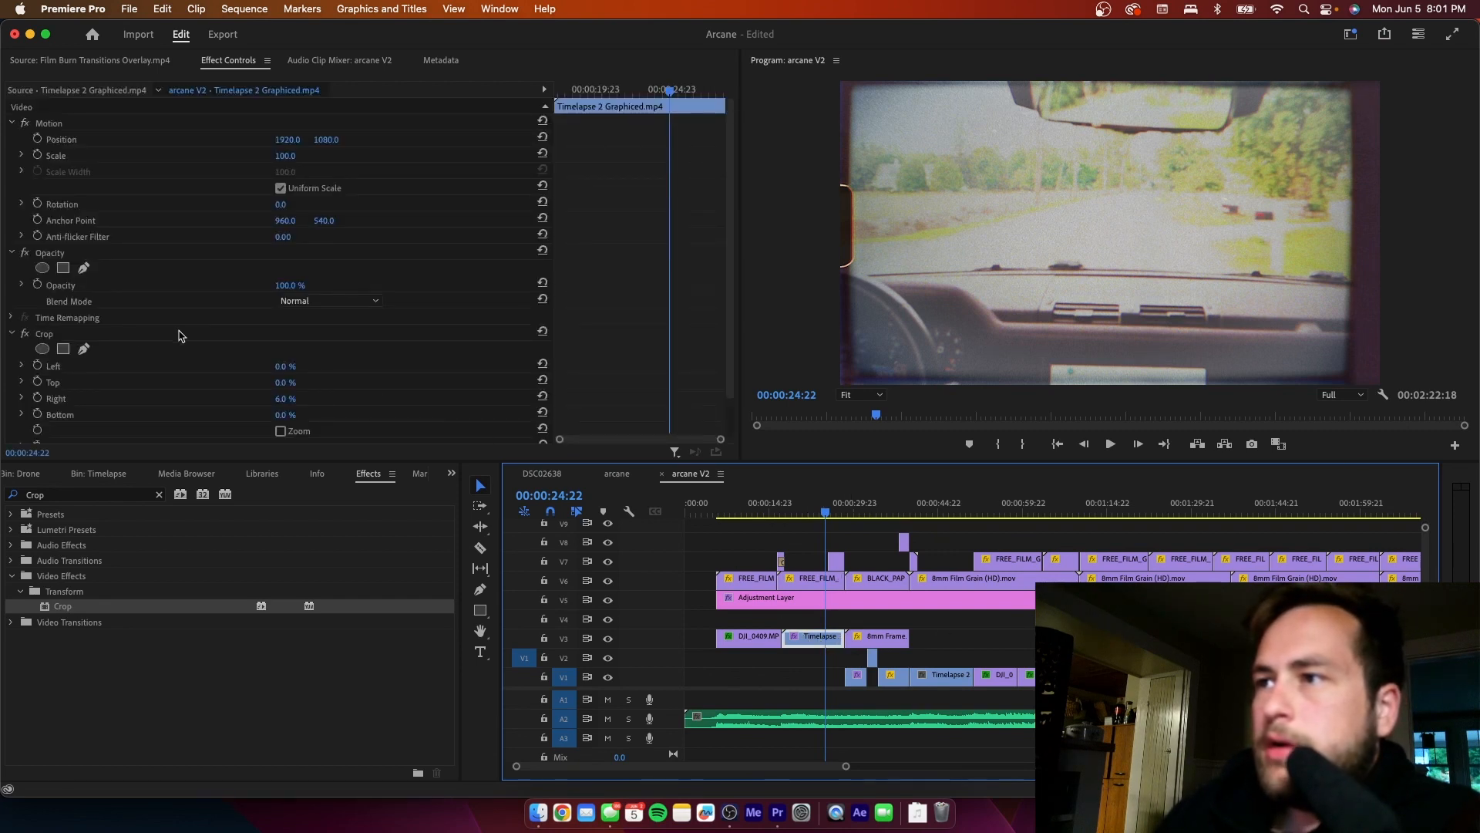
{"action": "left_click", "coordinate": [284, 369]}
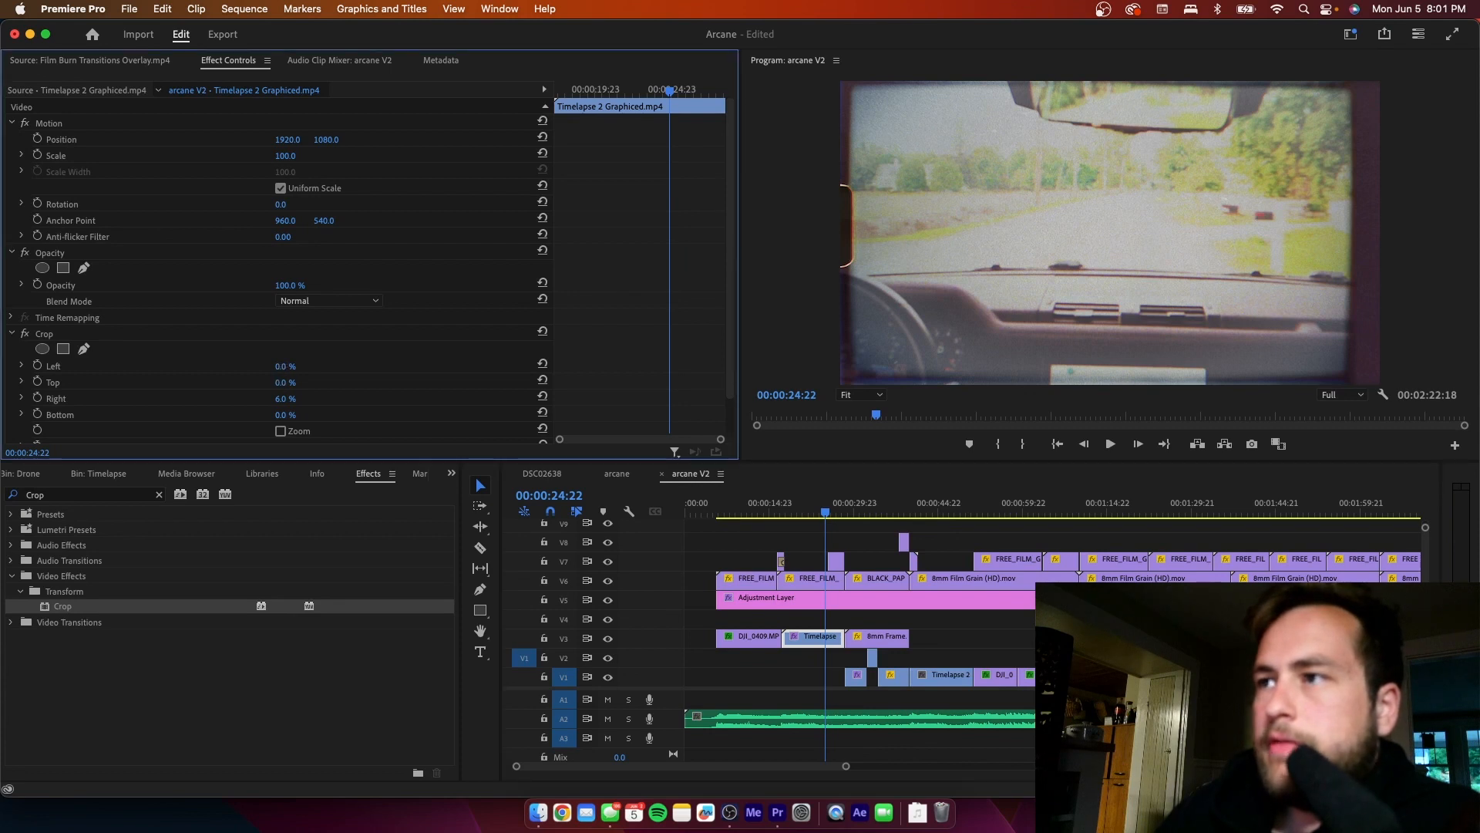
{"action": "left_click_drag", "start_coordinate": [283, 368], "coordinate": [286, 368]}
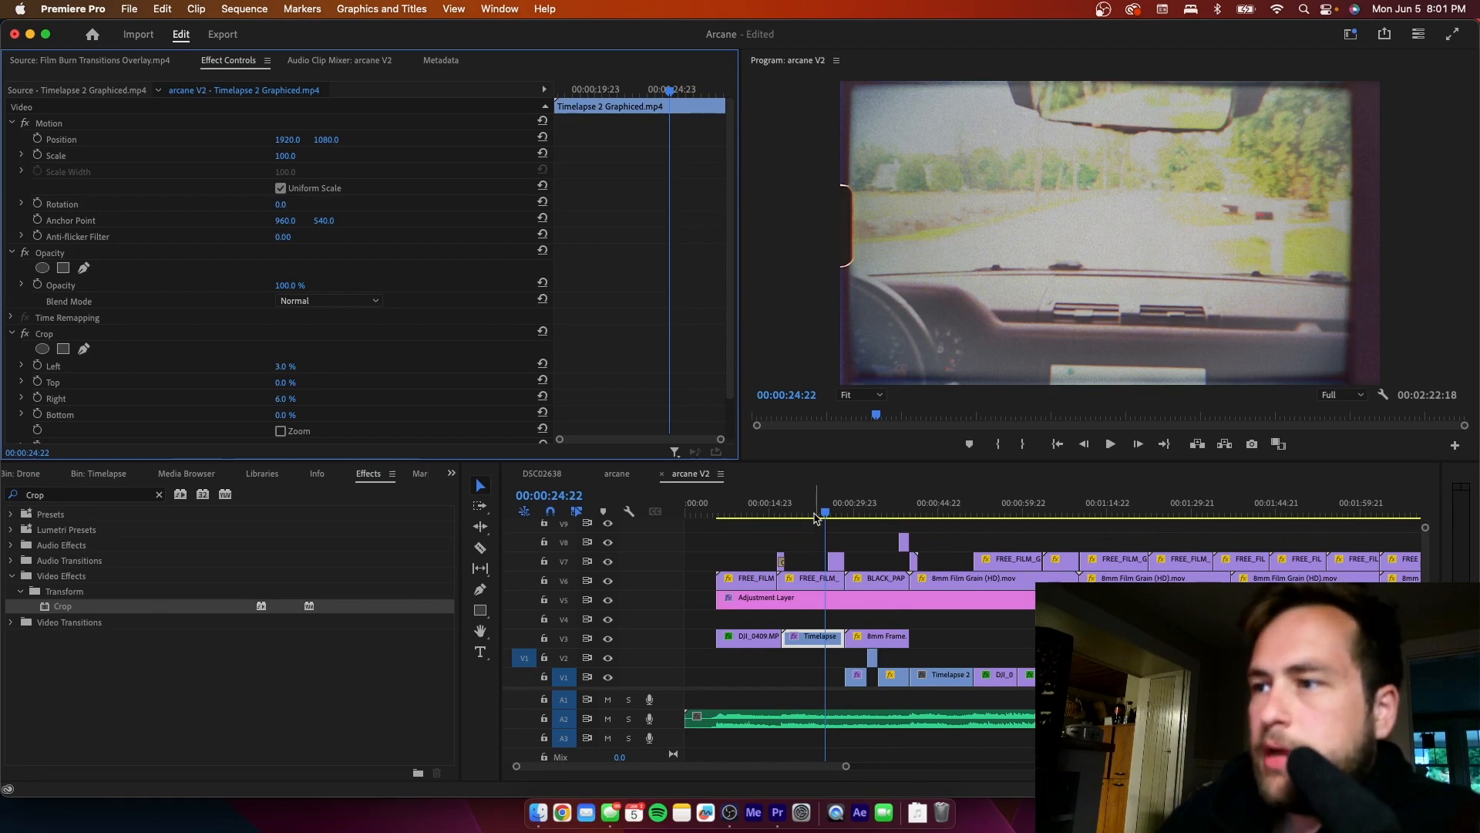
- Play the sequence up to 00:00:31:06, and compare that frame with the V5 adjustment layer hidden and shown
{"action": "left_click_drag", "start_coordinate": [815, 512], "coordinate": [808, 513]}
{"action": "key", "text": "space"}
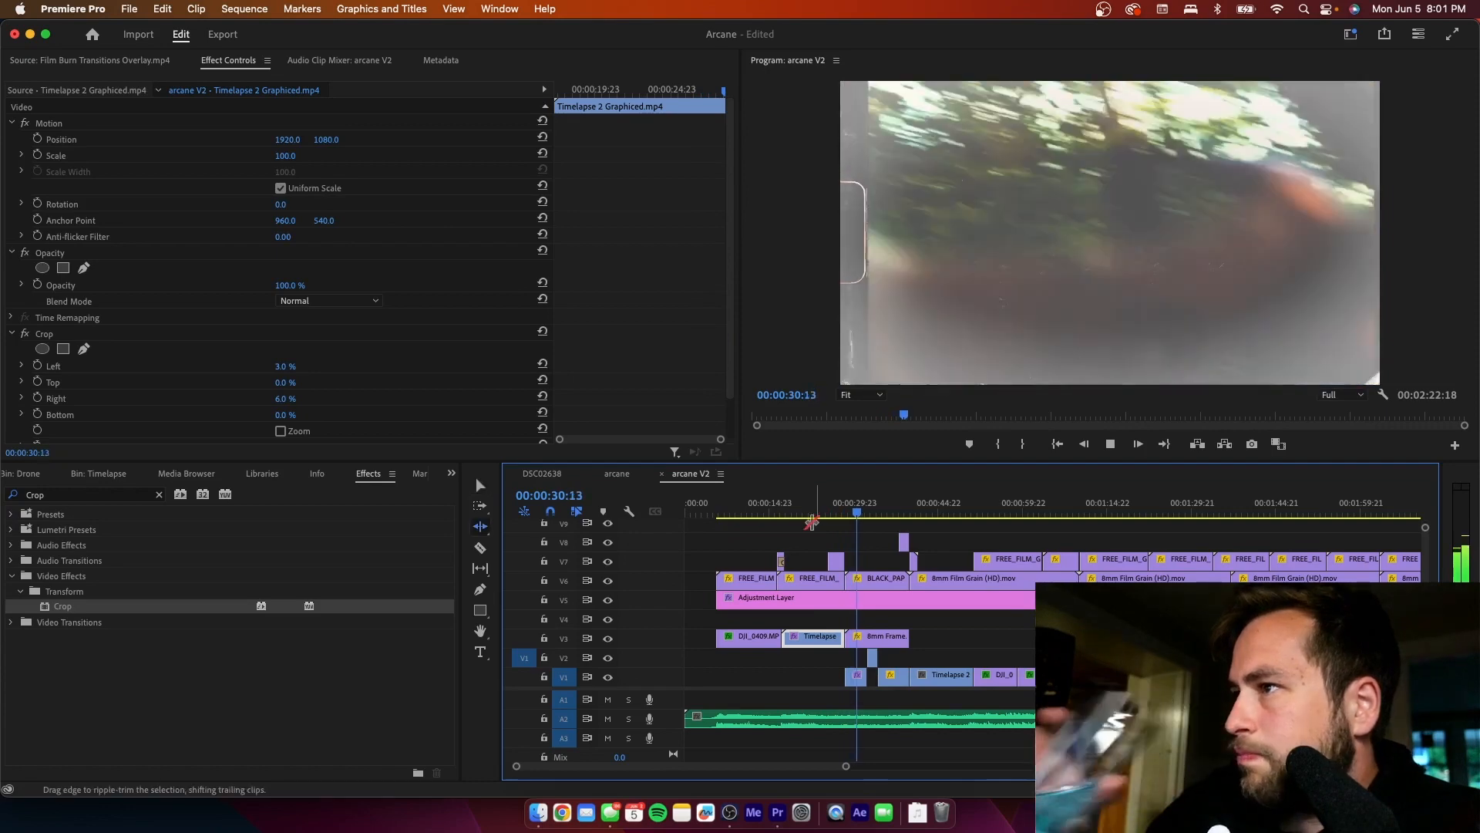
{"action": "key", "text": "space"}
{"action": "key", "text": "b"}
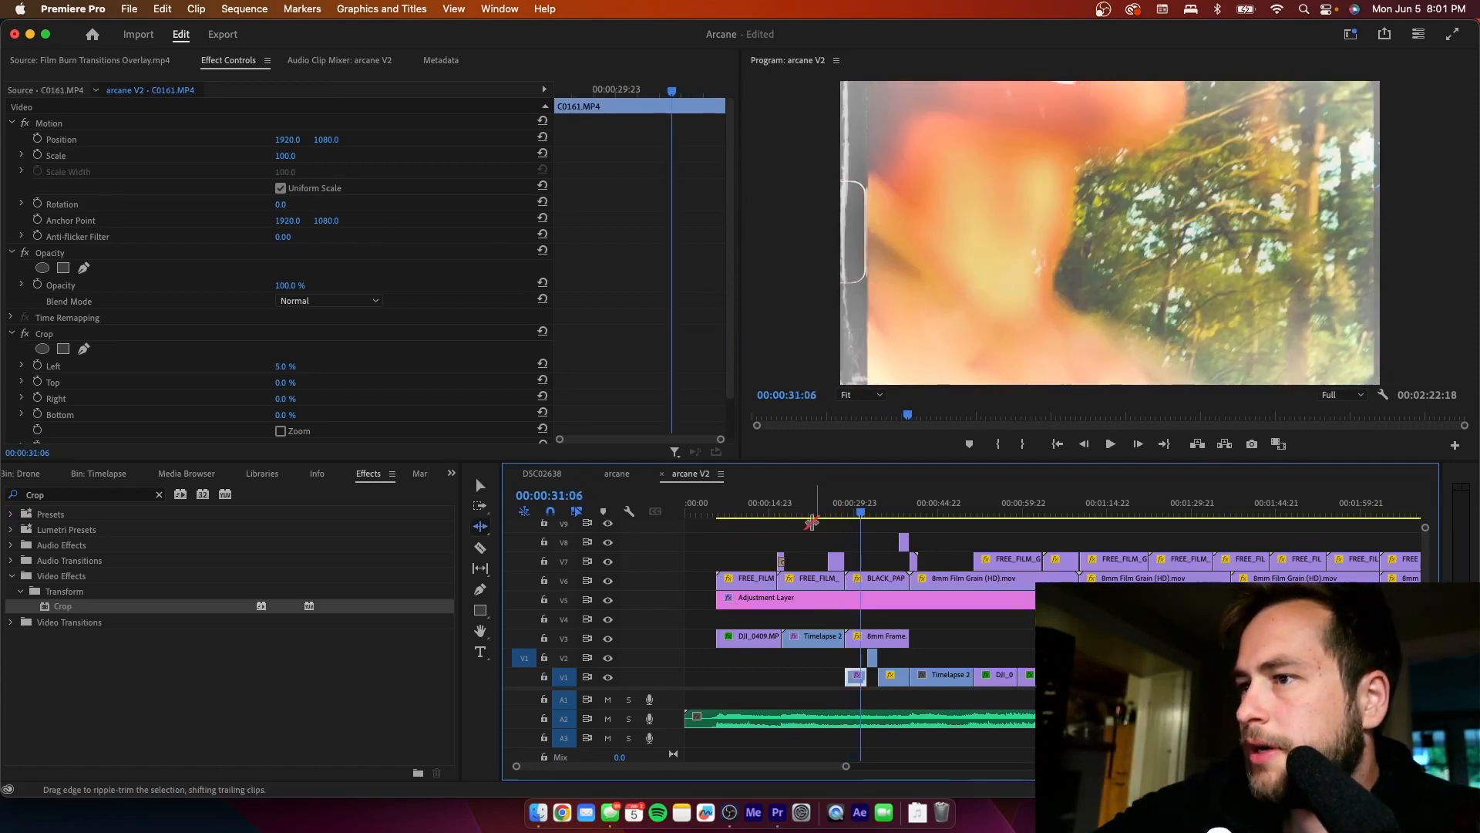
{"action": "key", "text": "v"}
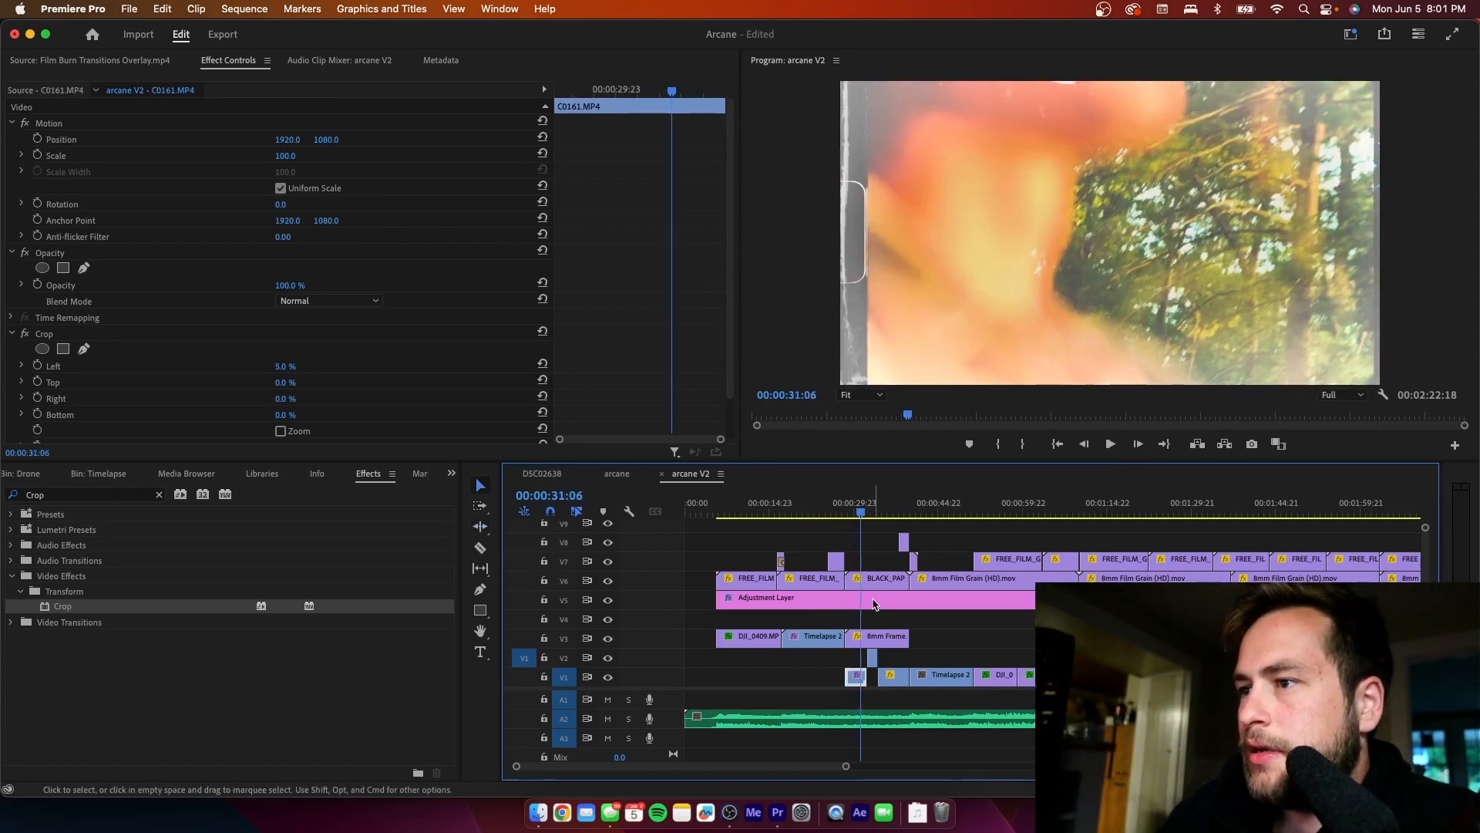
{"action": "left_click", "coordinate": [873, 602]}
{"action": "left_click", "coordinate": [609, 603]}
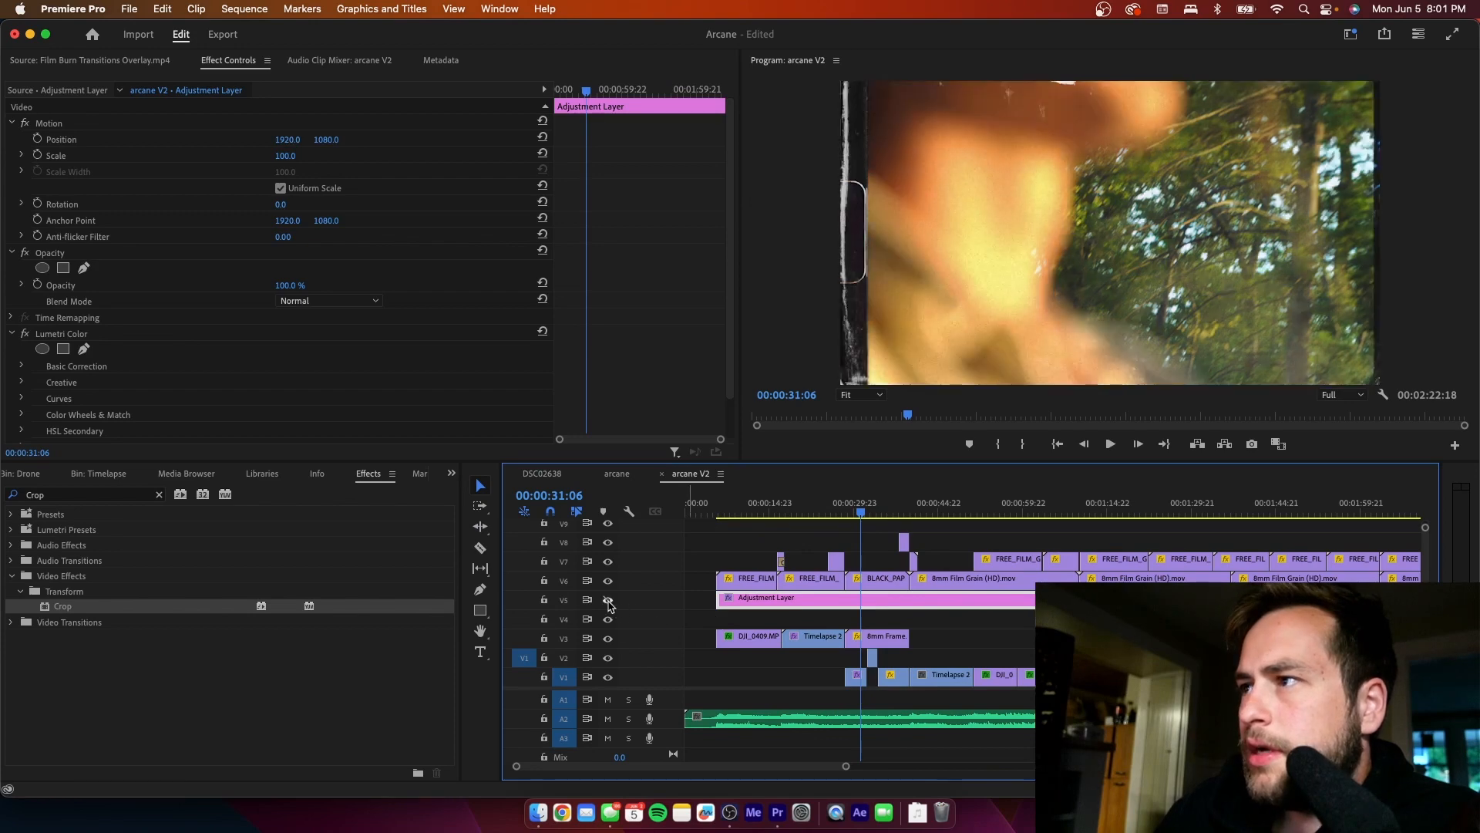
{"action": "left_click", "coordinate": [609, 603]}
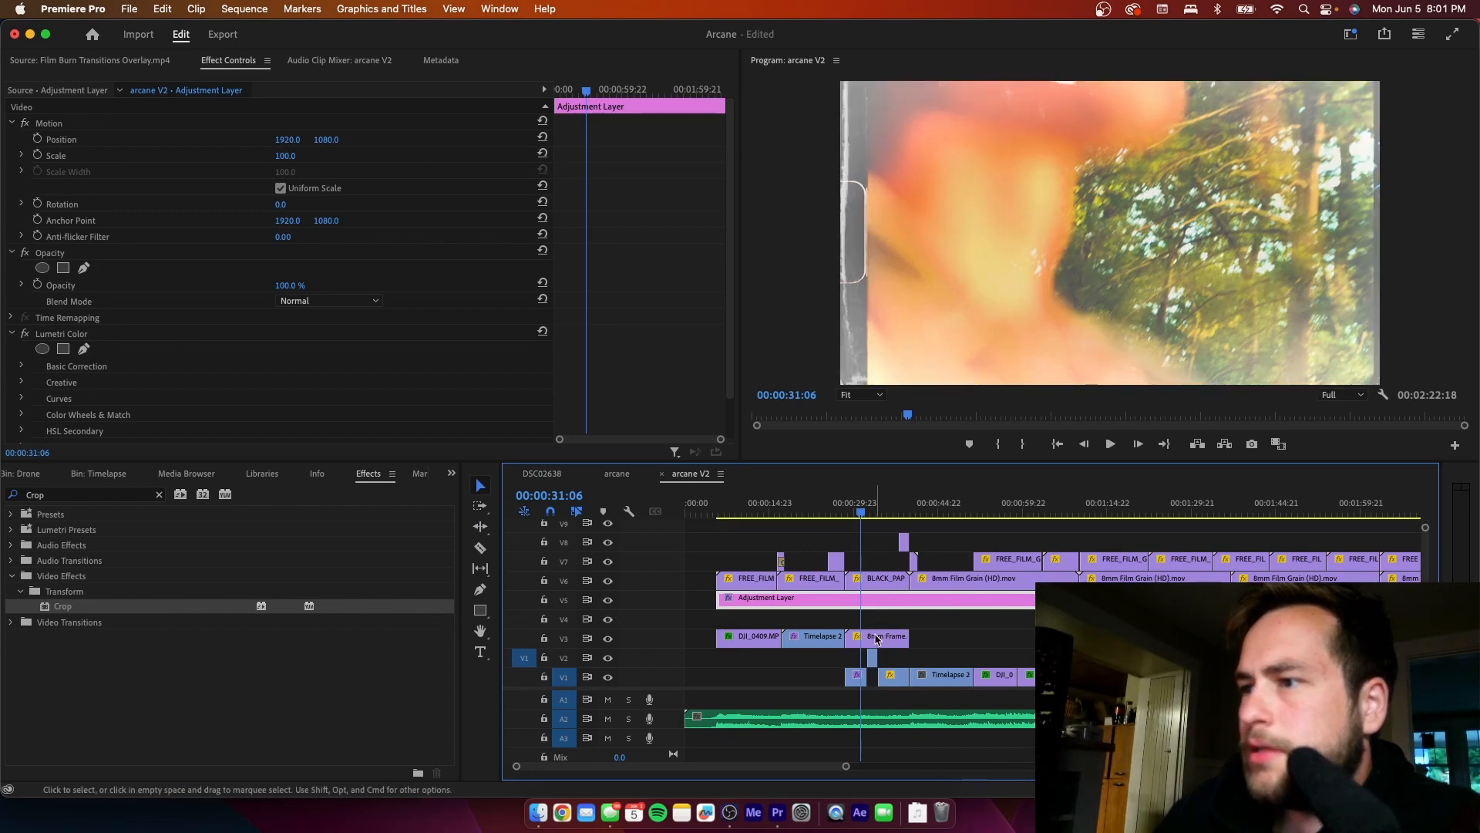
- Try cropping the right edge of the V3 8mm Frame.mp4 clip by 17%, and remove the Crop effect again
{"action": "left_click", "coordinate": [877, 639]}
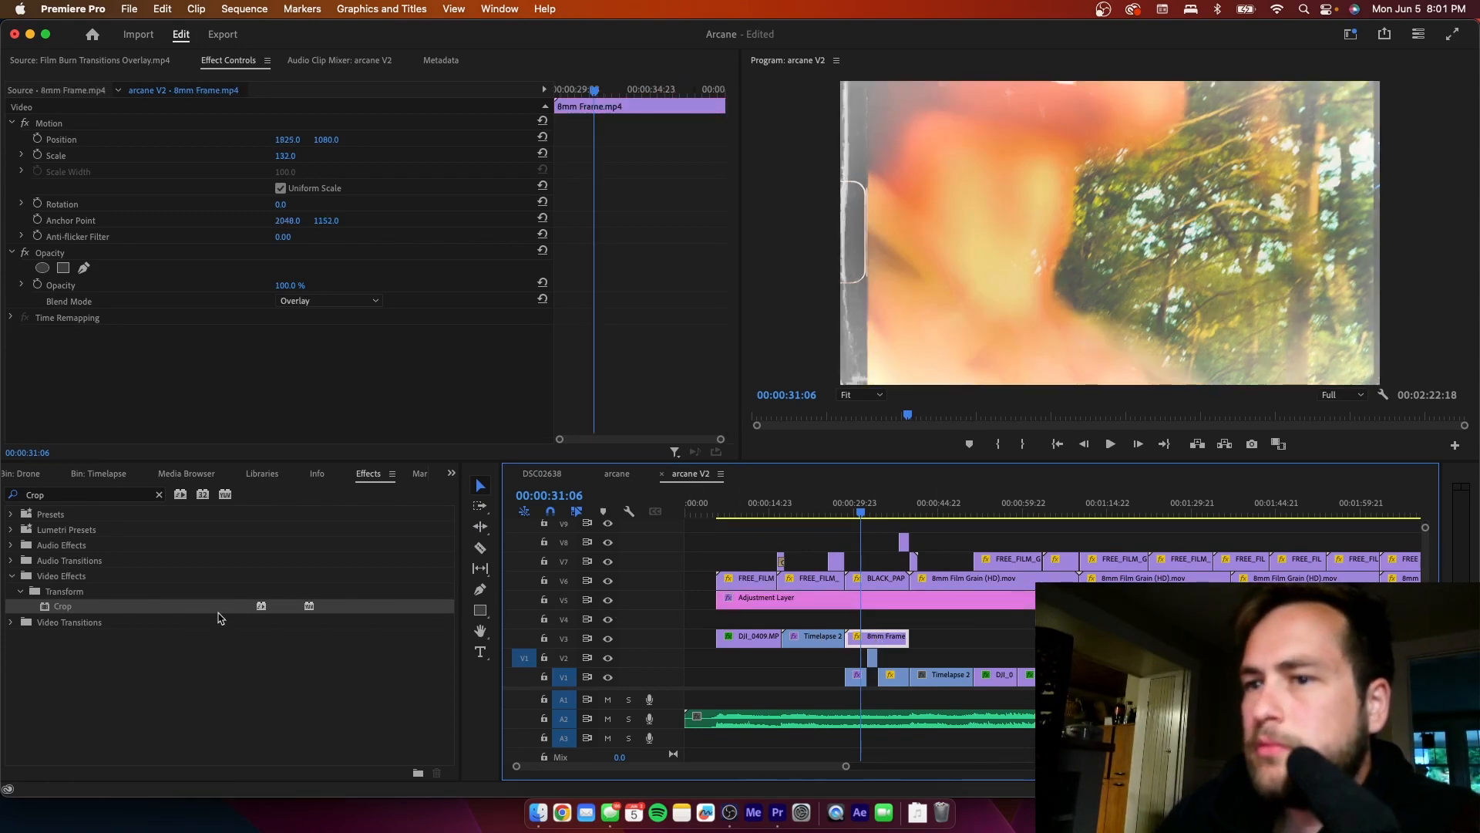
{"action": "left_click_drag", "start_coordinate": [79, 607], "coordinate": [863, 637]}
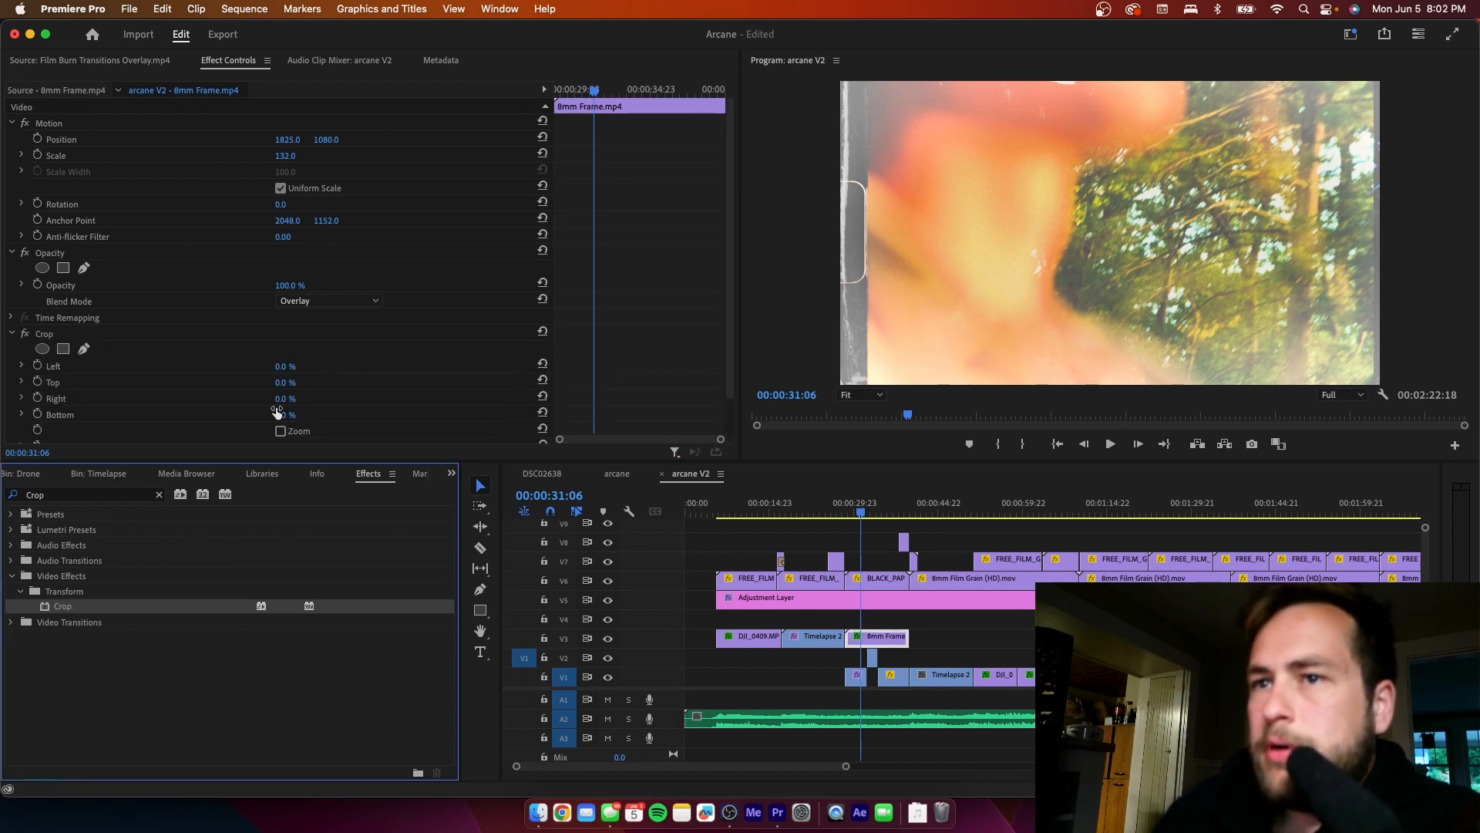
{"action": "left_click_drag", "start_coordinate": [281, 400], "coordinate": [300, 400]}
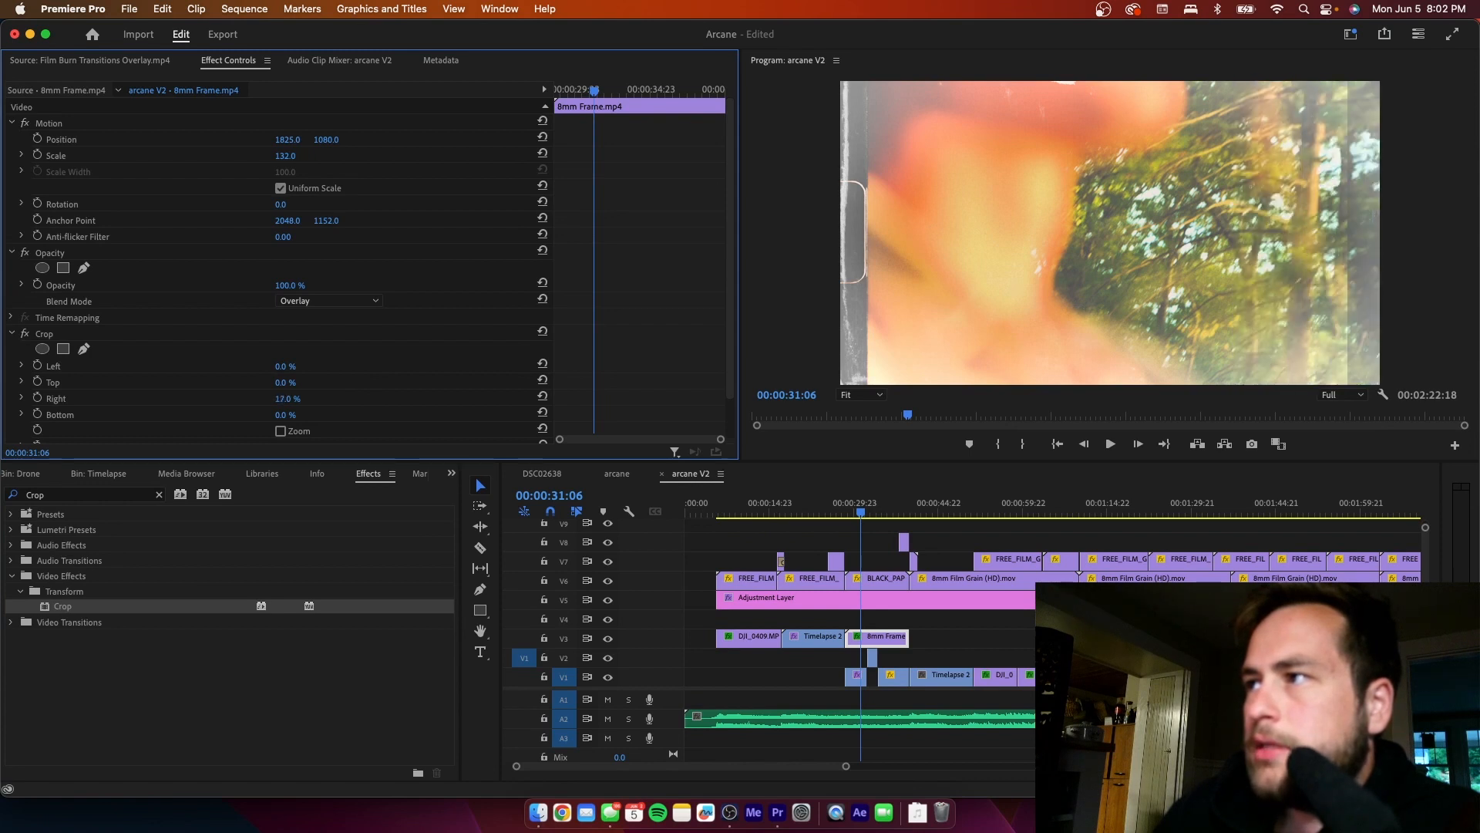
{"action": "key", "text": "z"}
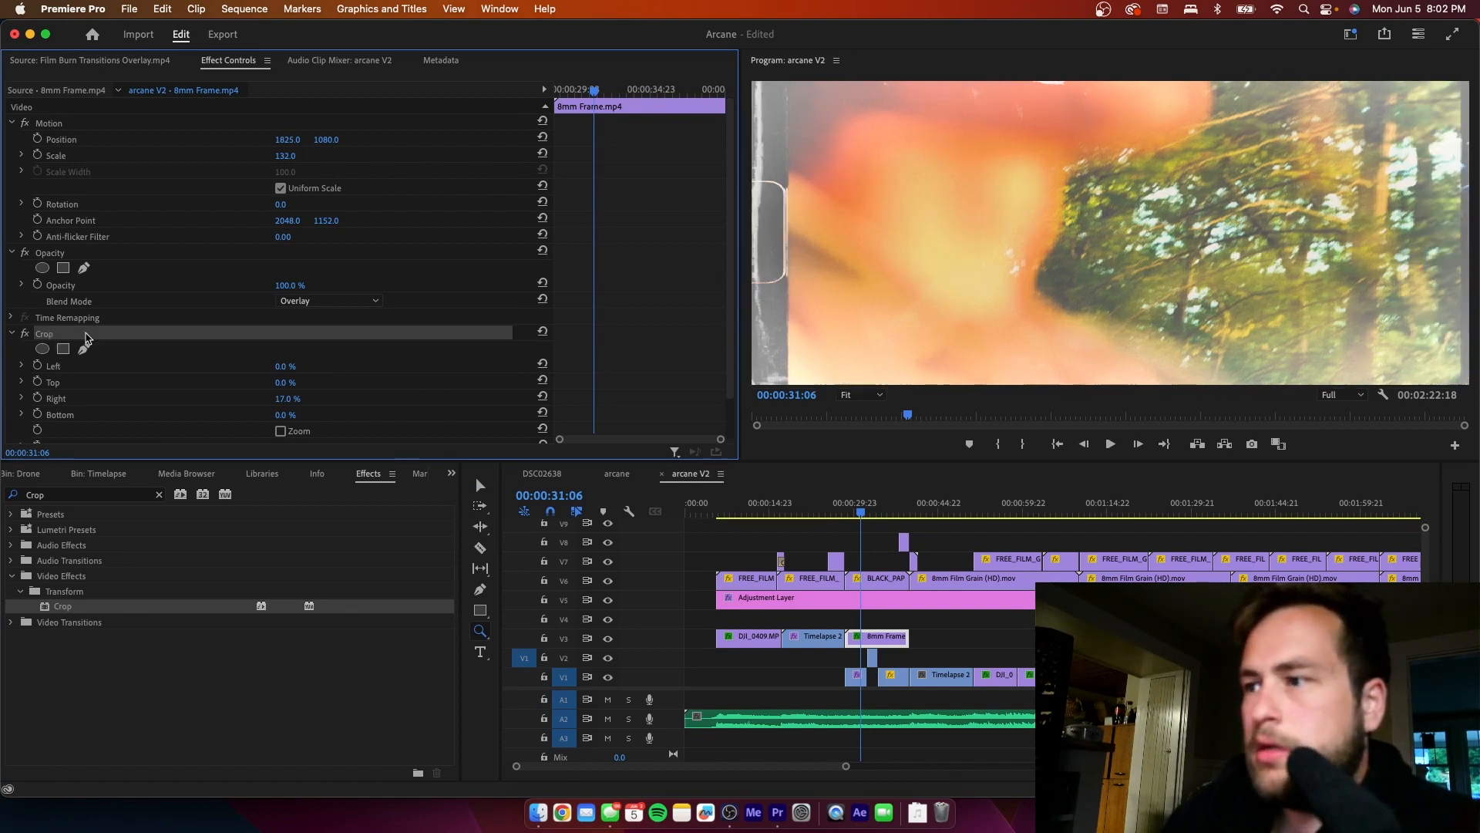
{"action": "key", "text": "Delete"}
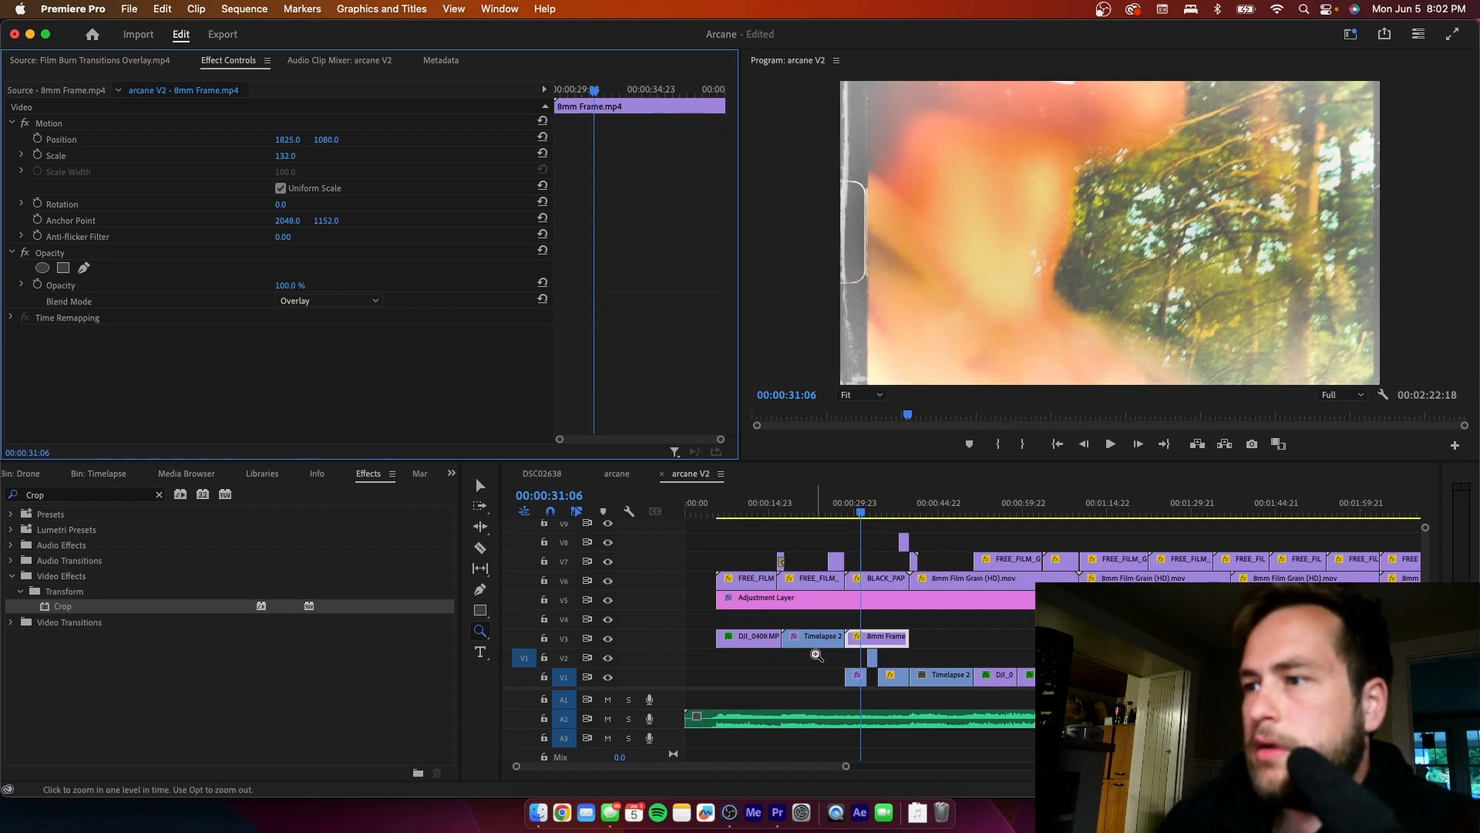
{"action": "key", "text": "v"}
- Compare the frame edges of the timelapse and C0161.MP4 shots between 00:00:24:05 and 00:00:29:17, checking the overlay clips' settings
{"action": "left_click", "coordinate": [856, 676]}
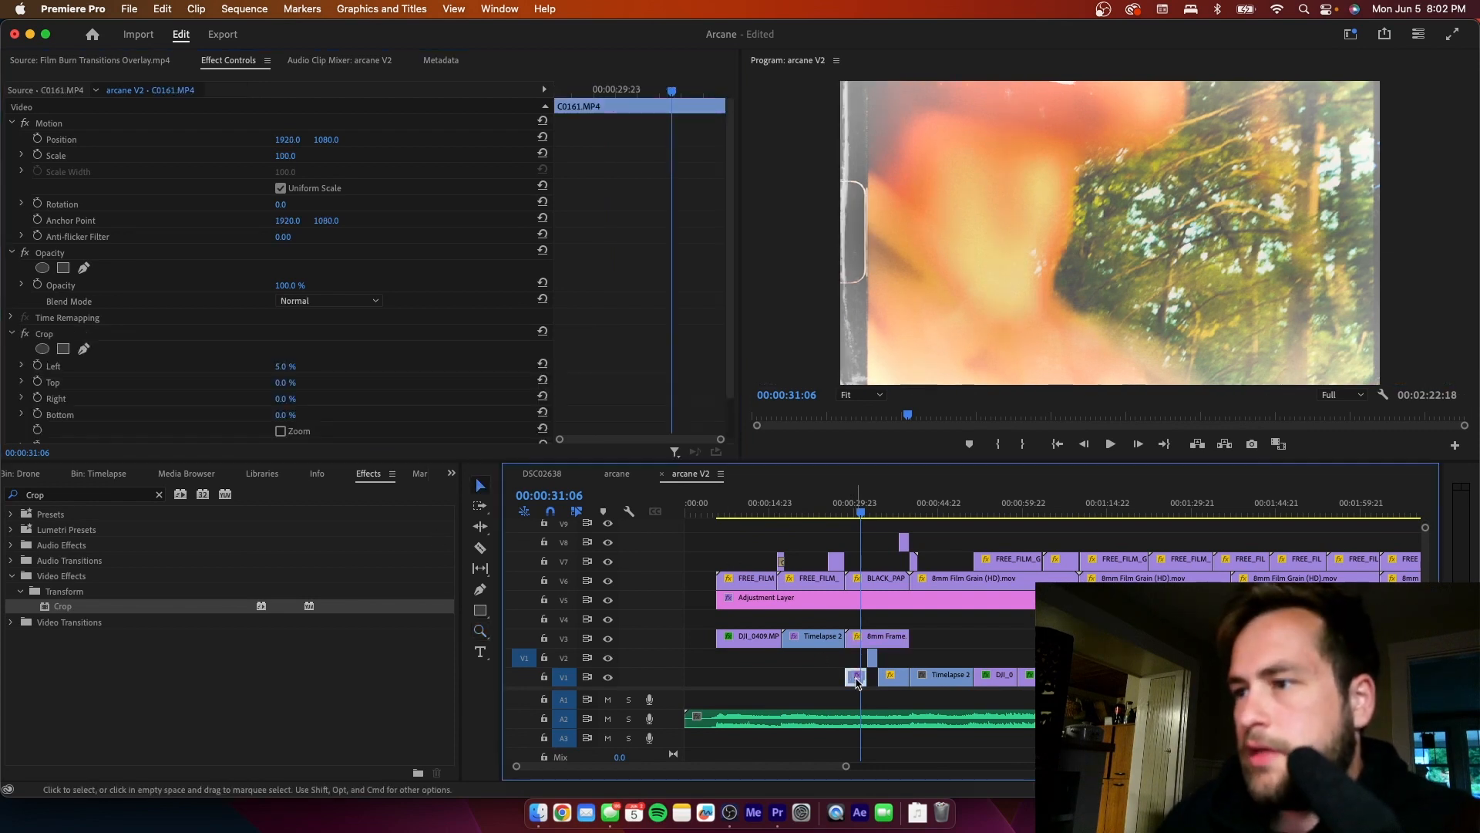
{"action": "left_click", "coordinate": [843, 508]}
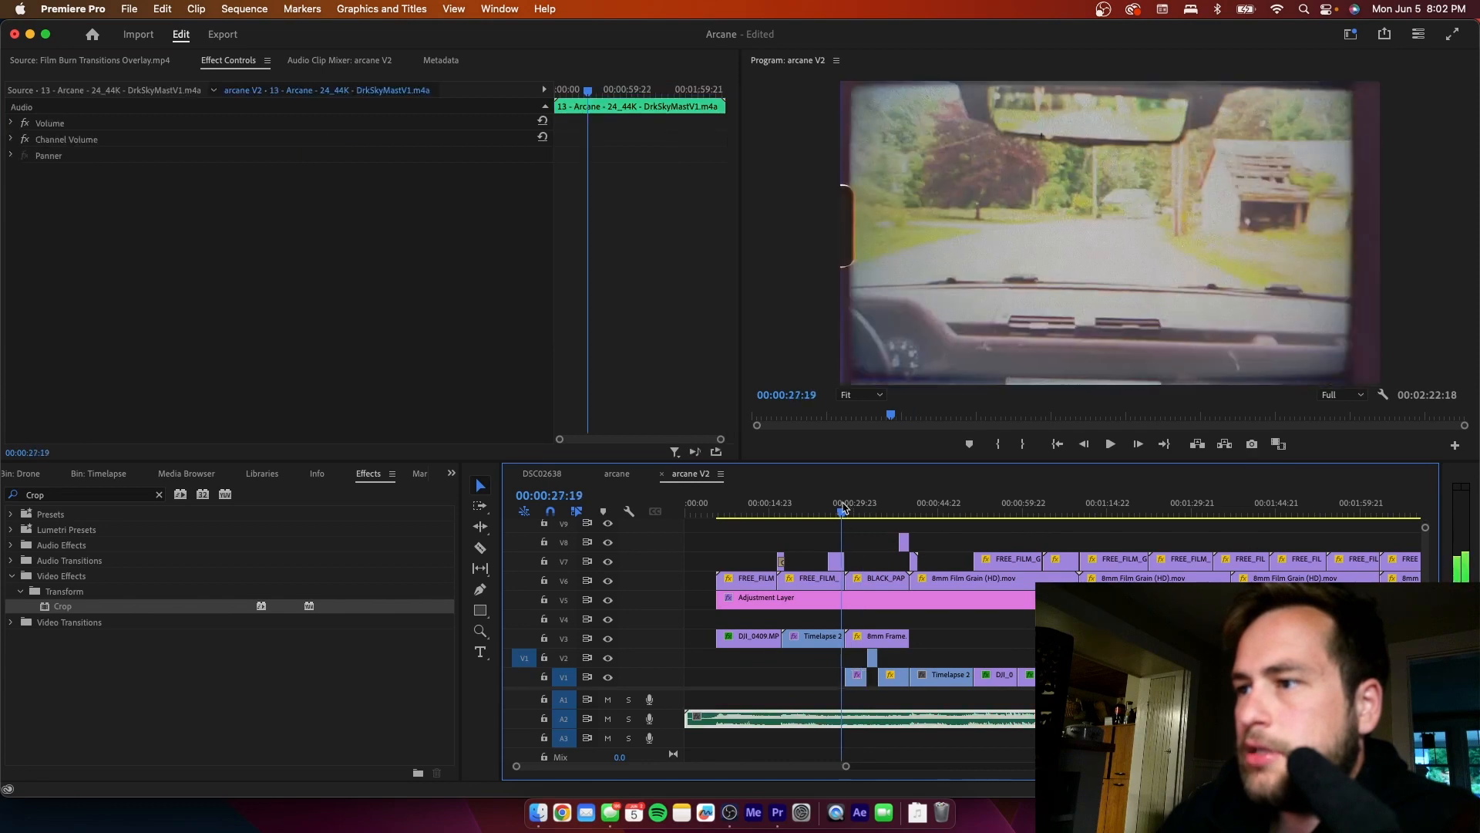
{"action": "left_click_drag", "start_coordinate": [846, 507], "coordinate": [854, 504]}
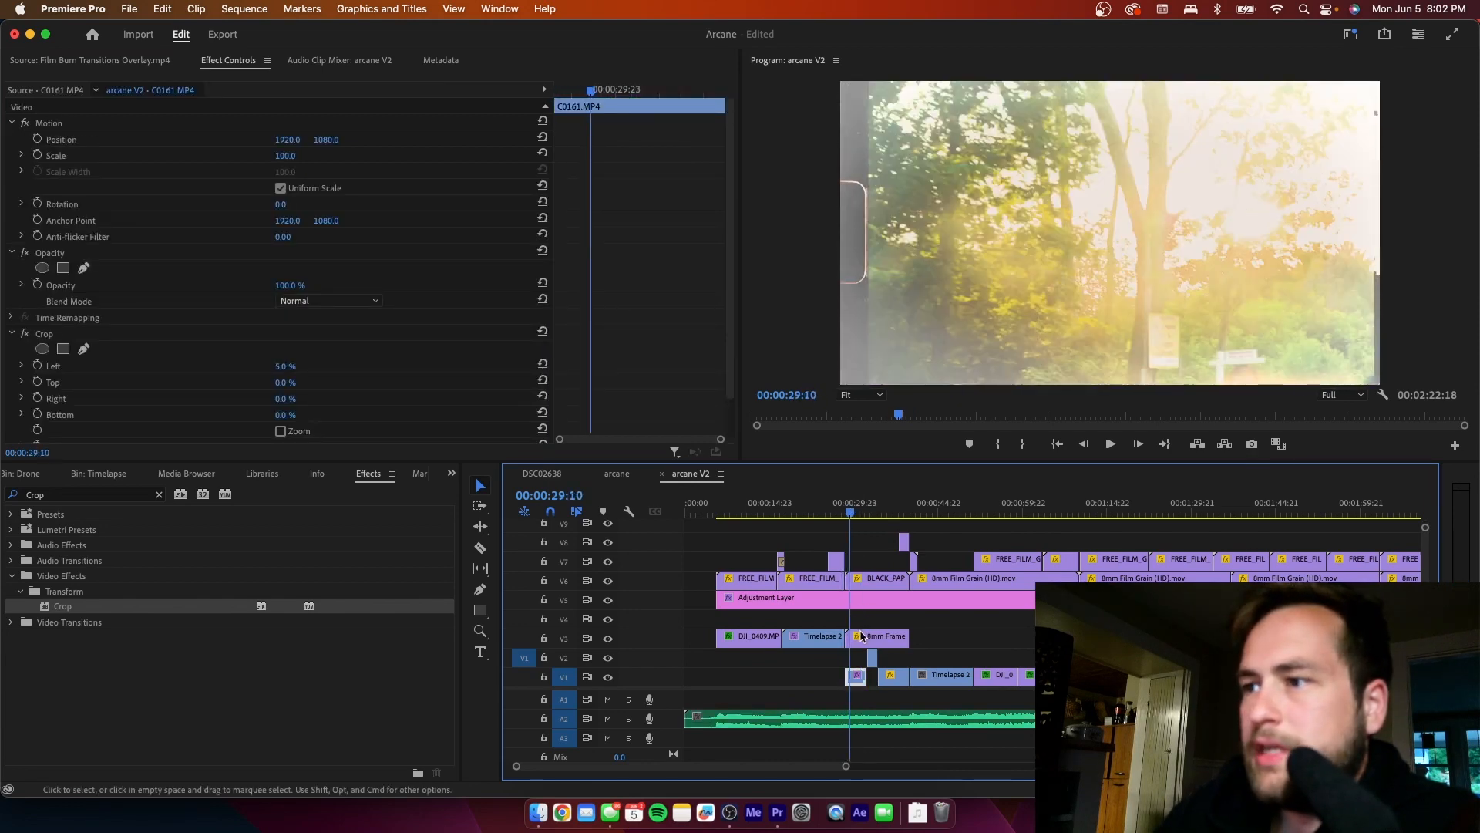
{"action": "left_click", "coordinate": [862, 636]}
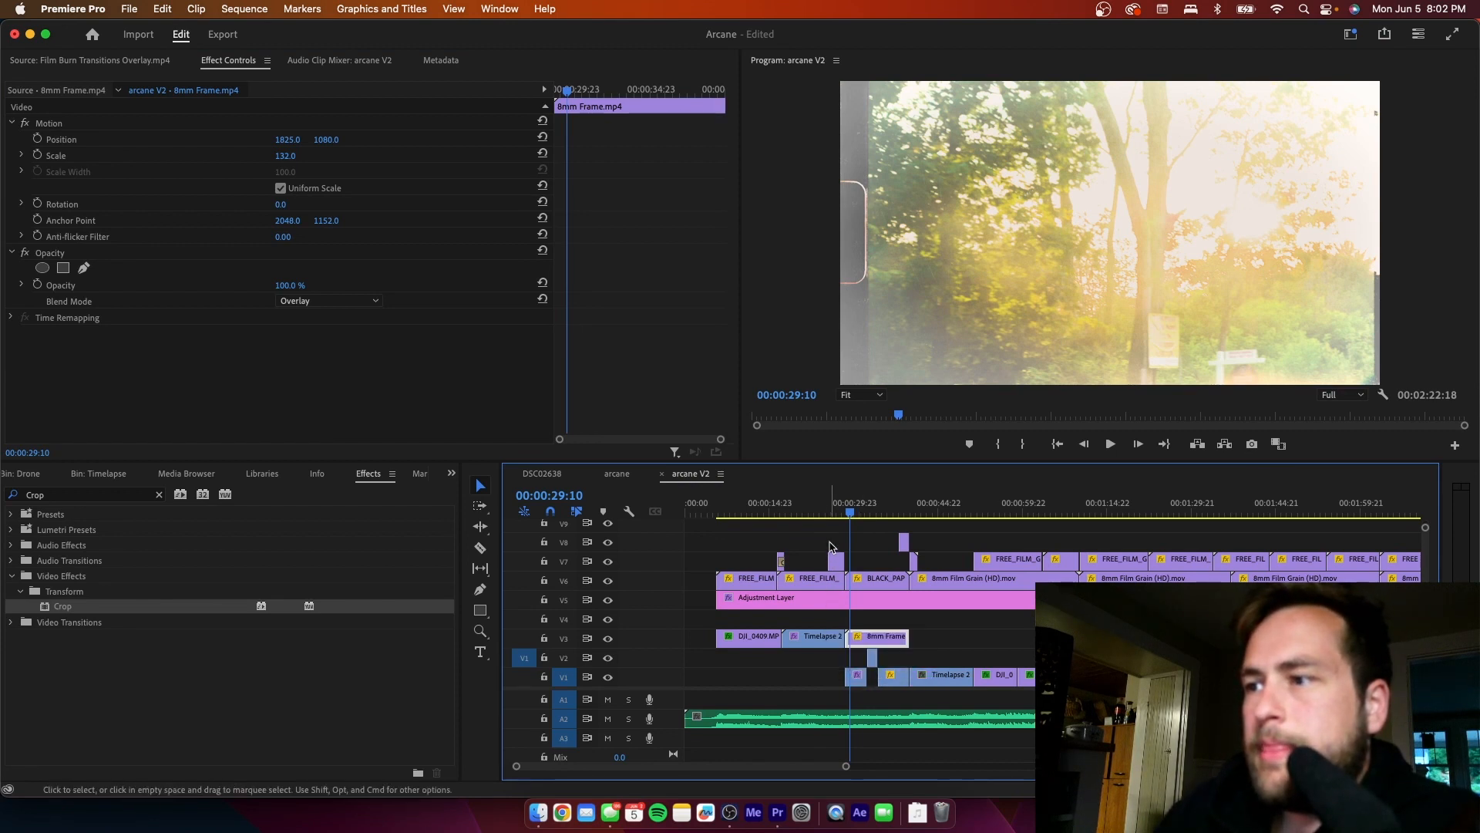
{"action": "left_click", "coordinate": [821, 507]}
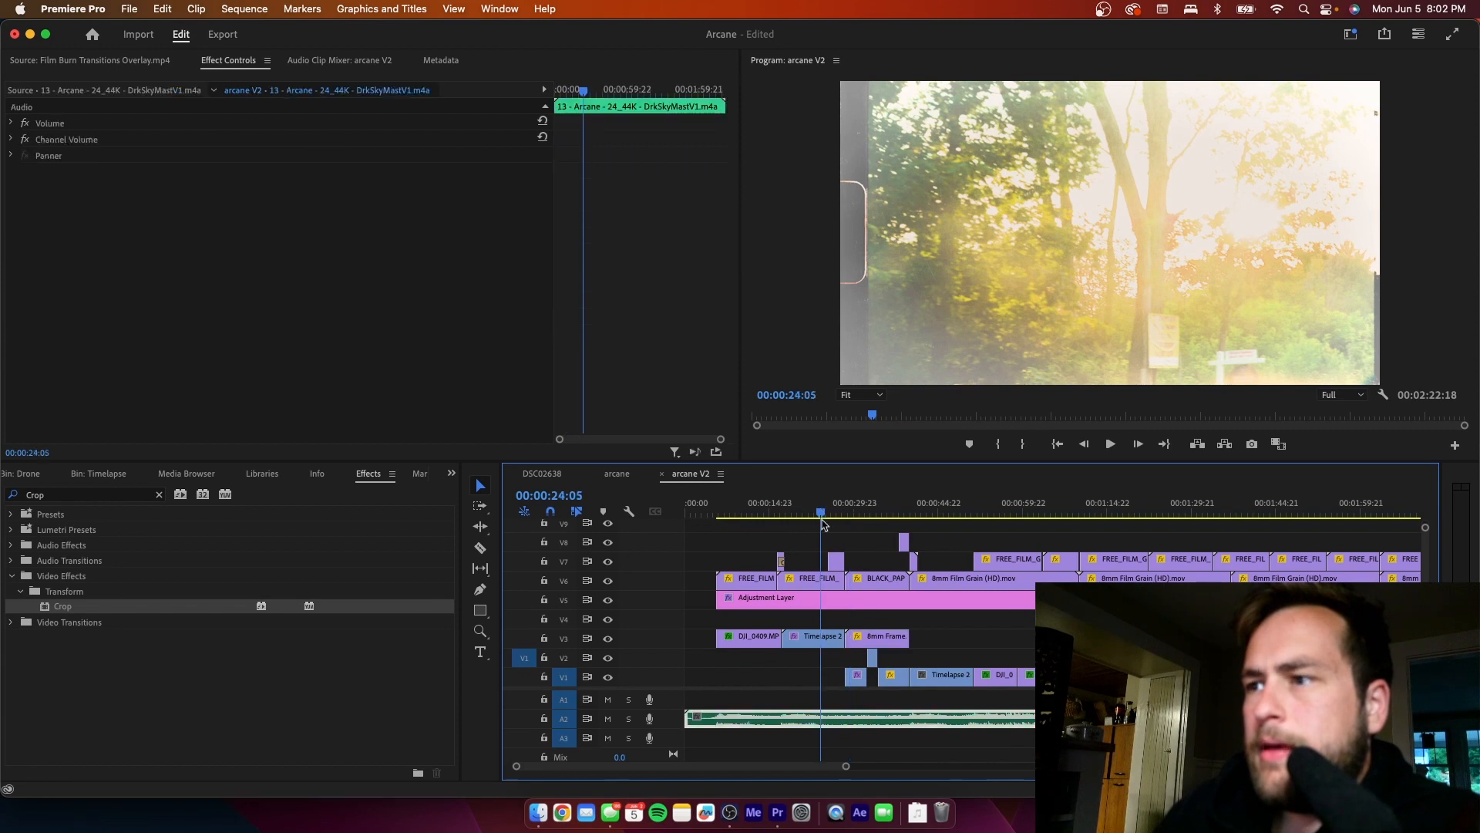
{"action": "left_click", "coordinate": [828, 587]}
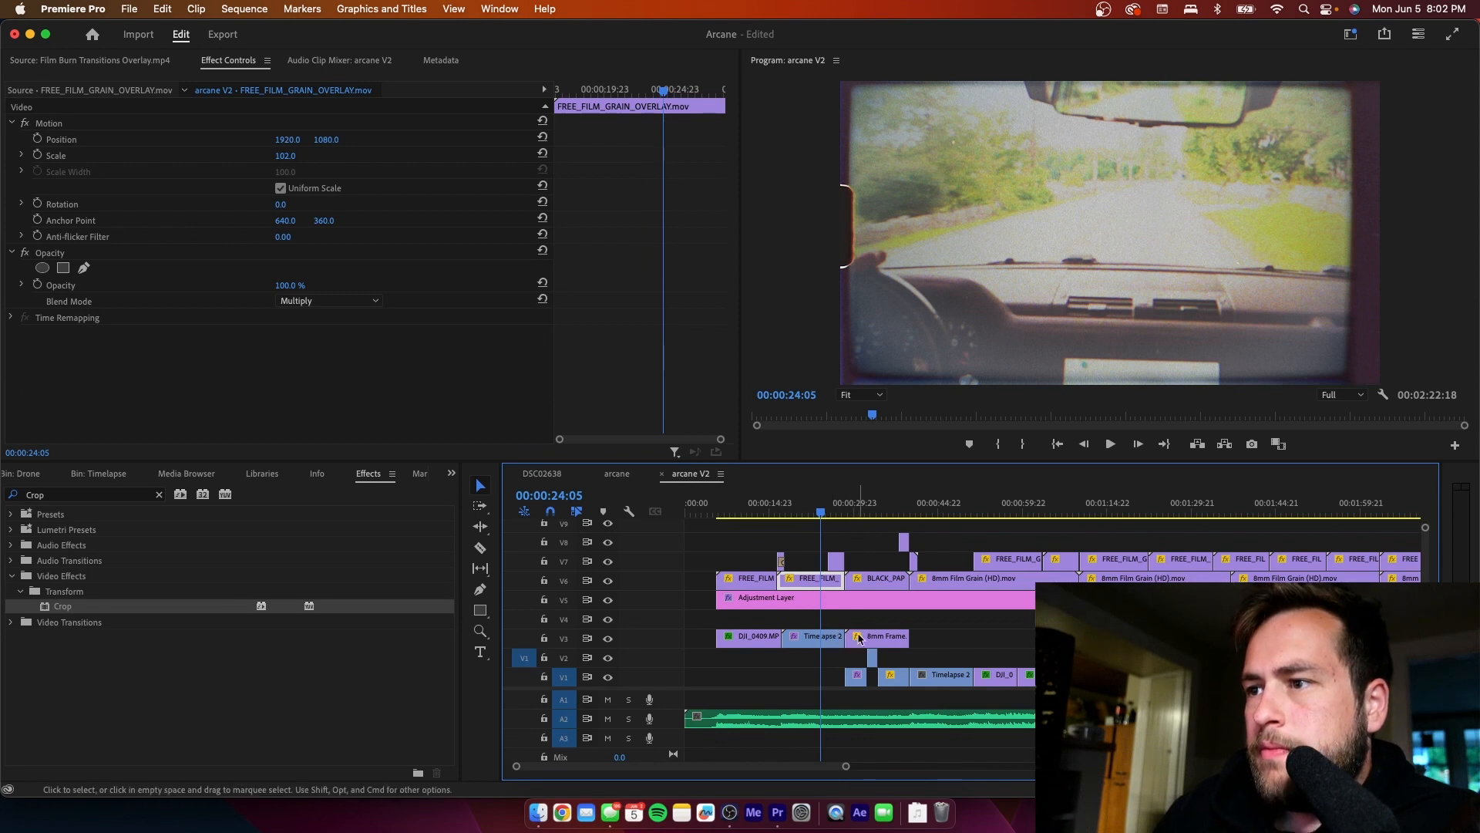
{"action": "left_click", "coordinate": [853, 513]}
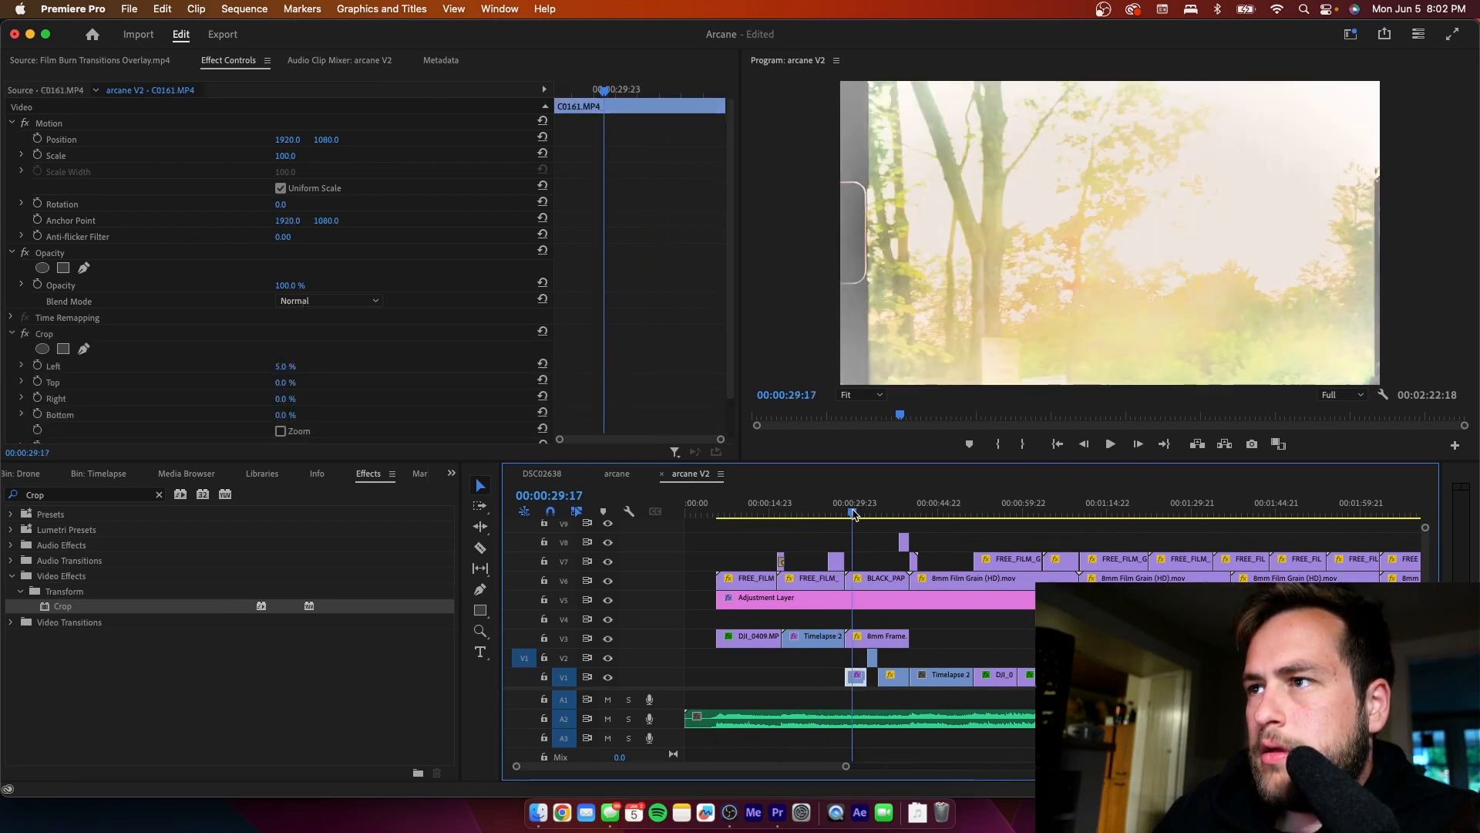
{"action": "left_click", "coordinate": [859, 639]}
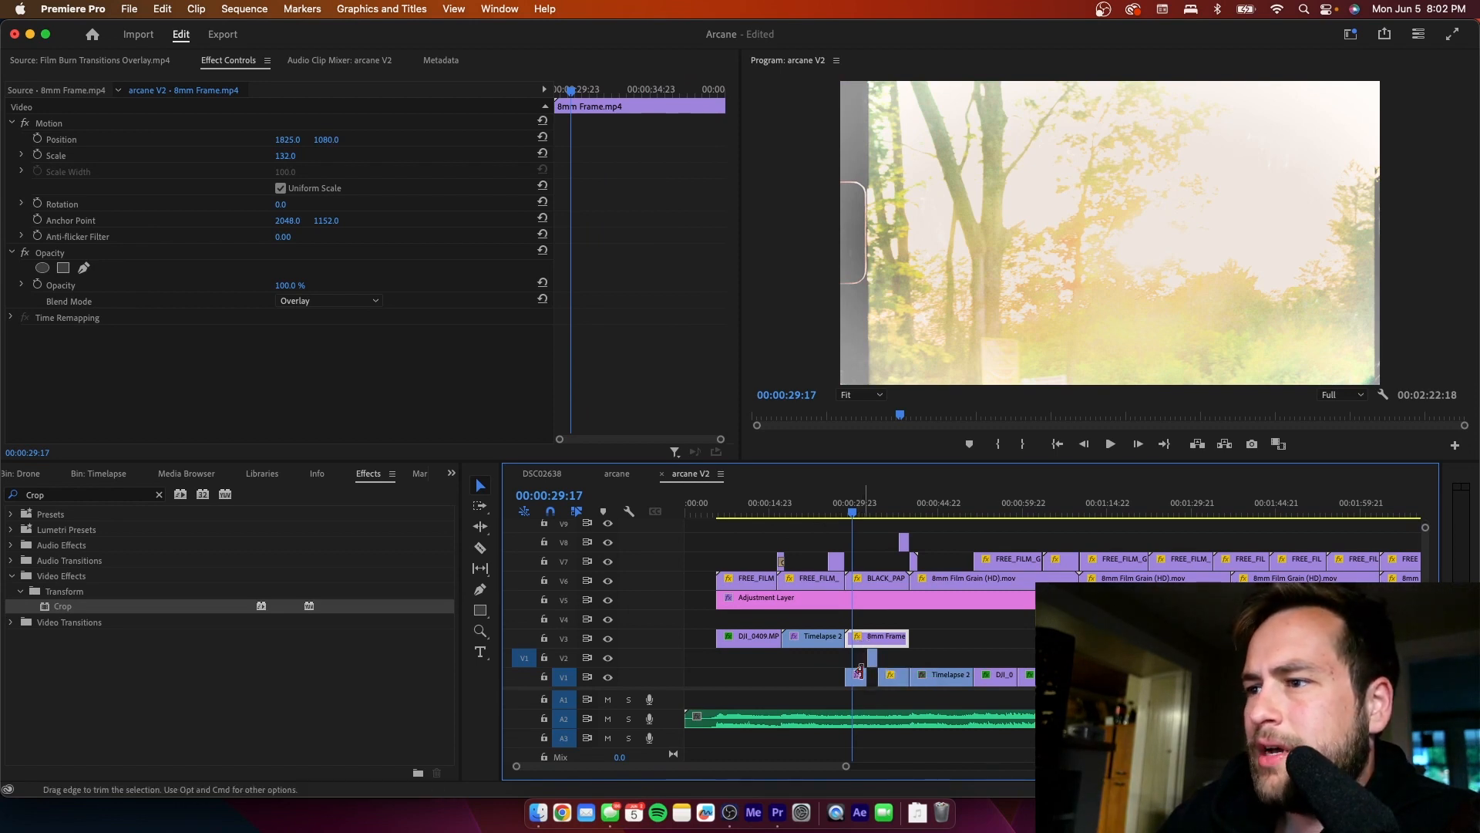
{"action": "left_click", "coordinate": [860, 663]}
- Replace the existing Crop effect on the V1 C0161.MP4 clip with a freshly applied Crop effect
{"action": "left_click", "coordinate": [857, 678]}
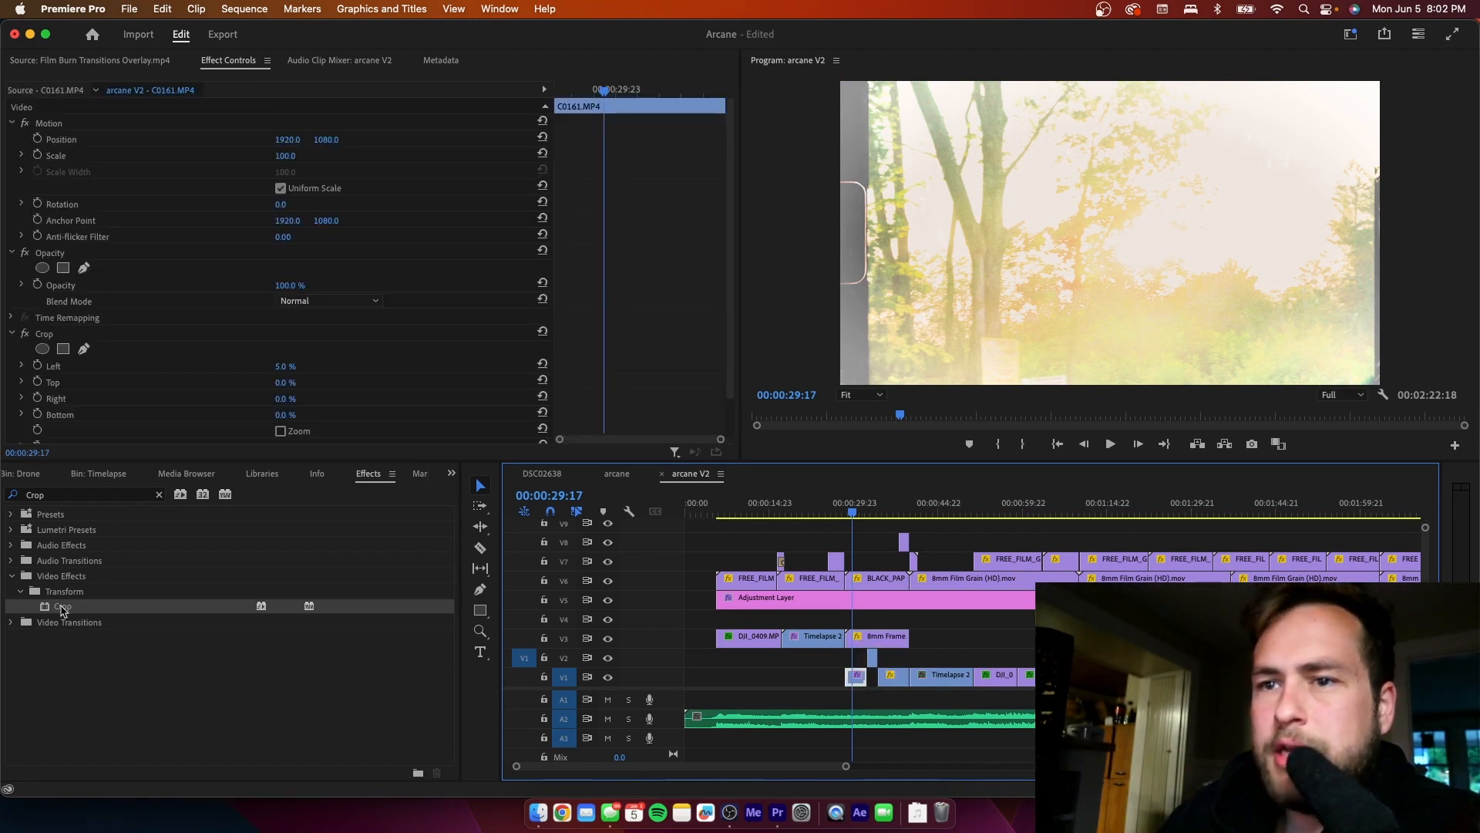
{"action": "left_click_drag", "start_coordinate": [62, 608], "coordinate": [855, 678]}
{"action": "scroll", "coordinate": [625, 362], "scroll_direction": "down", "scroll_amount": 3}
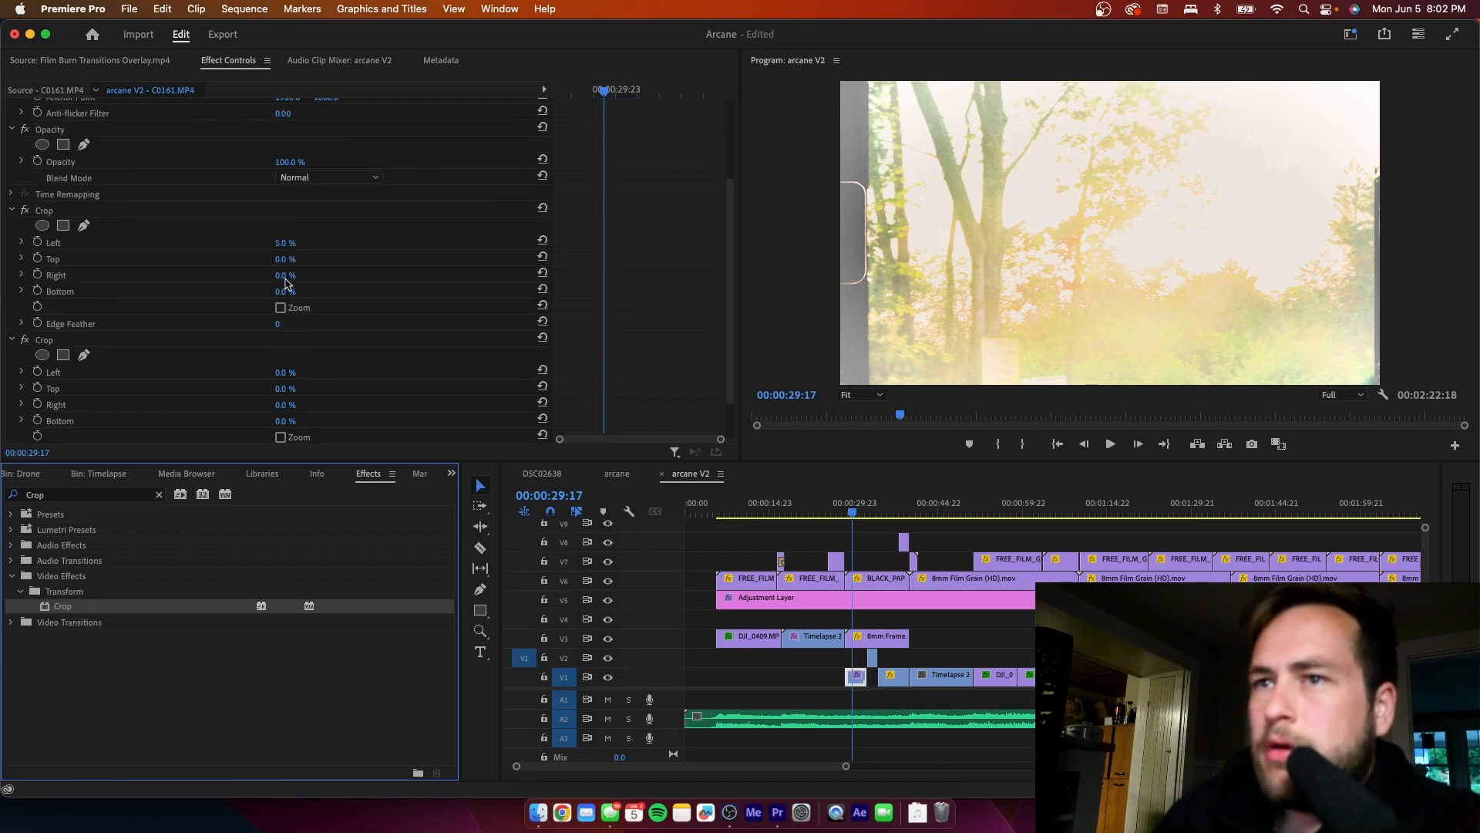
{"action": "left_click", "coordinate": [48, 213]}
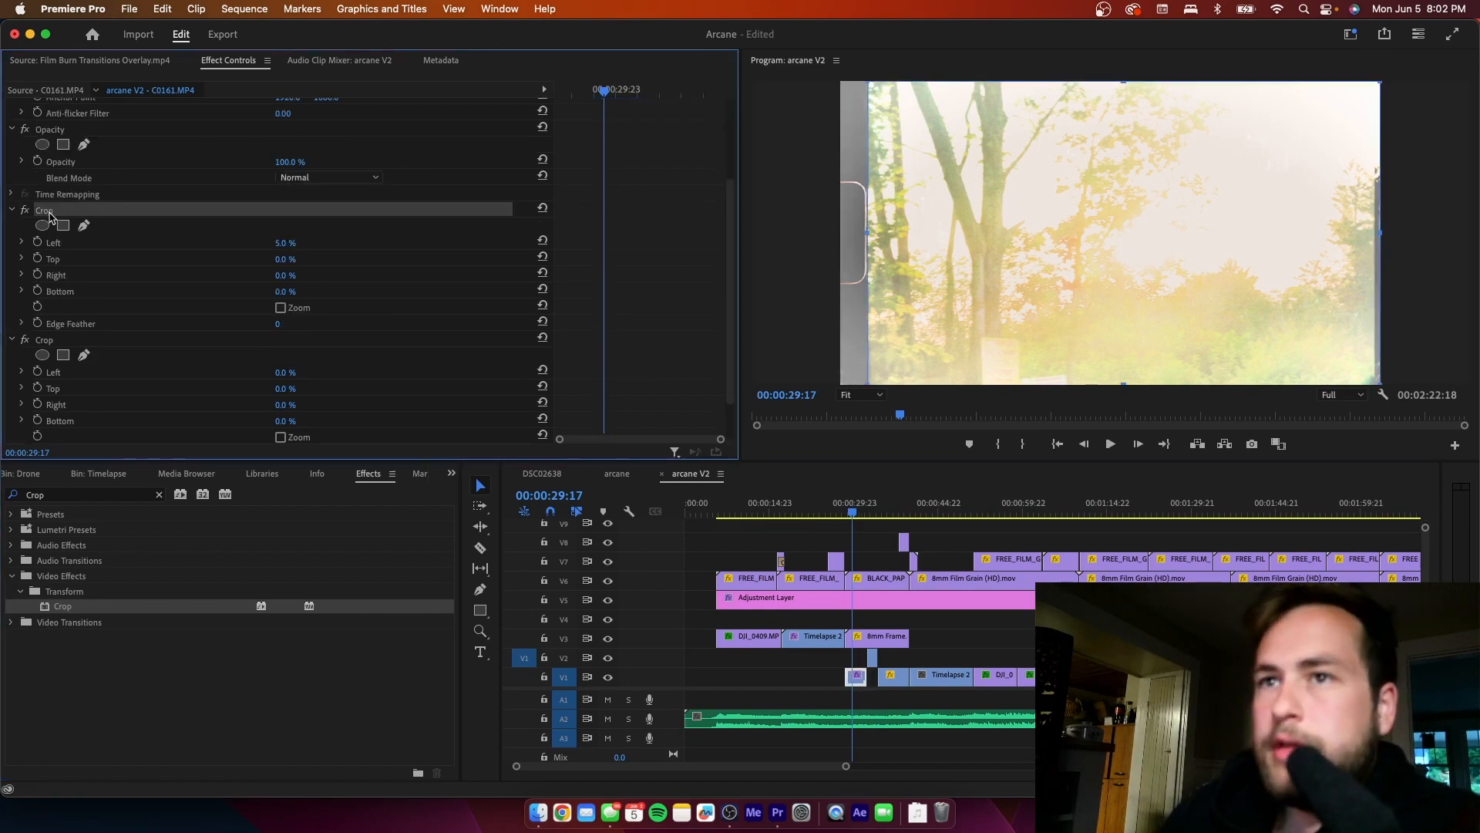
{"action": "key", "text": "Delete"}
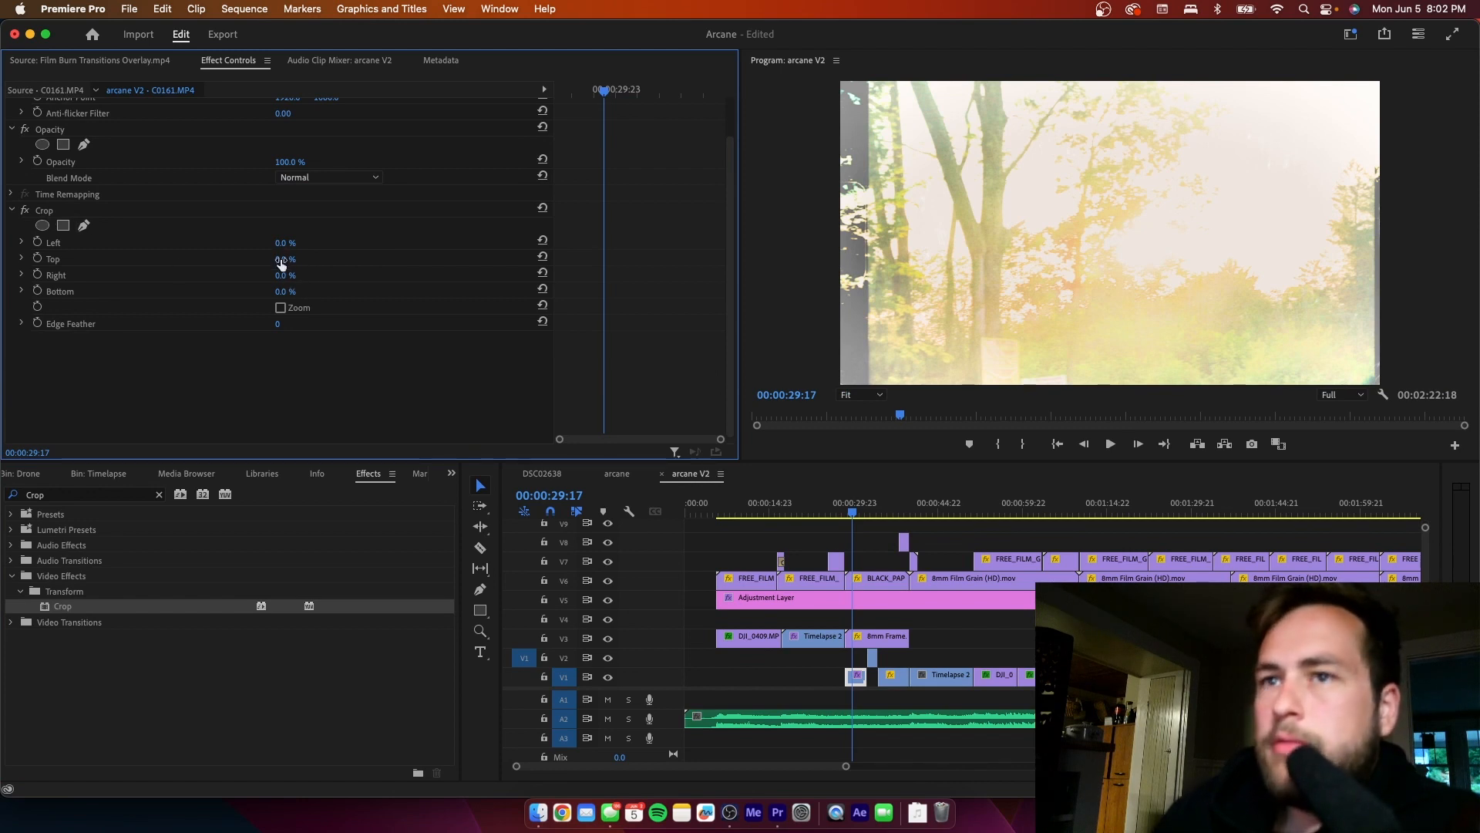
- Crop the V1 C0161.MP4 clip by 5% on the left and 1% on the right, and play through to 00:00:33:14
{"action": "left_click_drag", "start_coordinate": [286, 242], "coordinate": [289, 243]}
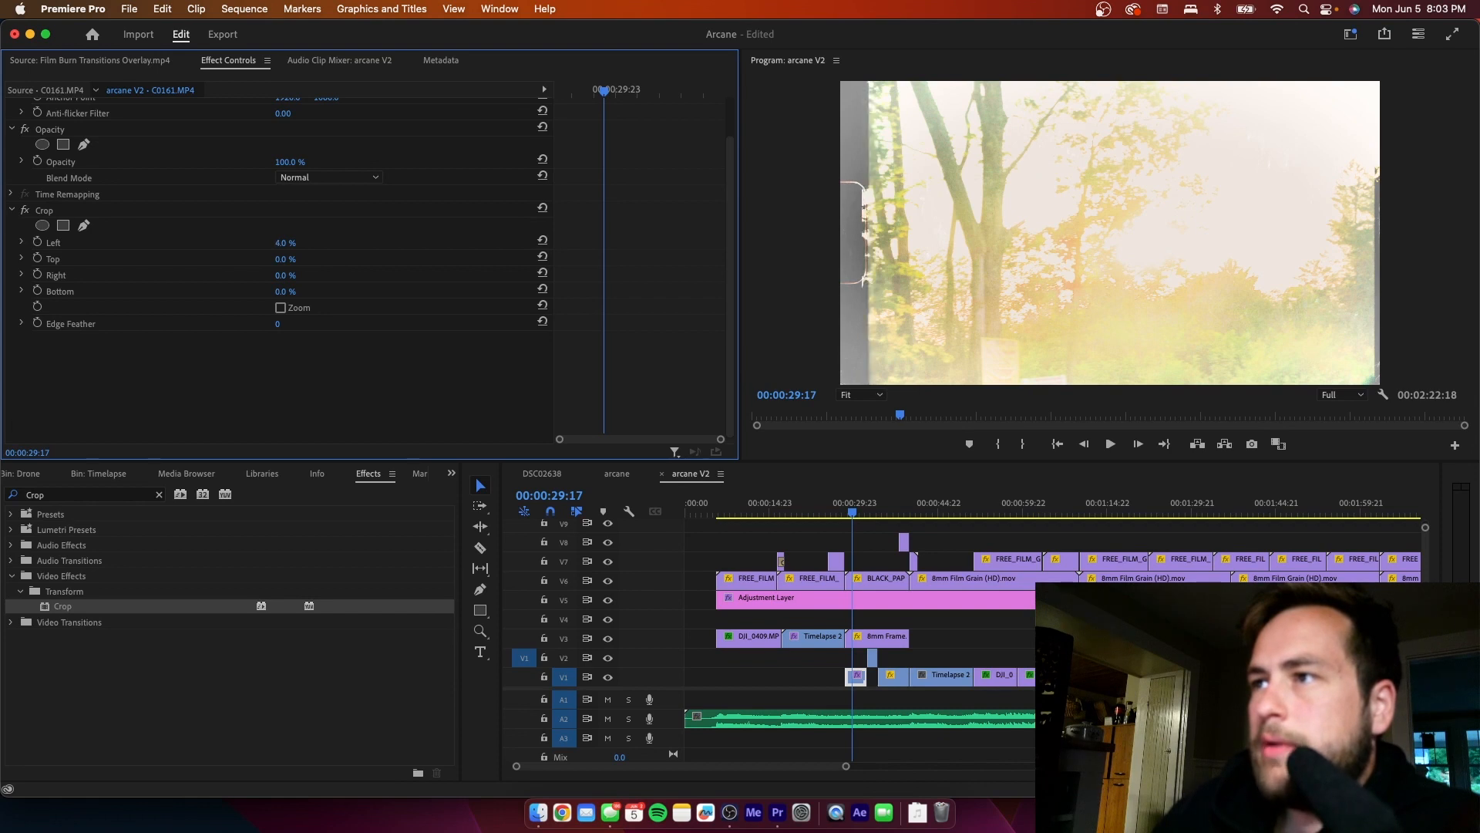
{"action": "left_click_drag", "start_coordinate": [290, 243], "coordinate": [289, 242]}
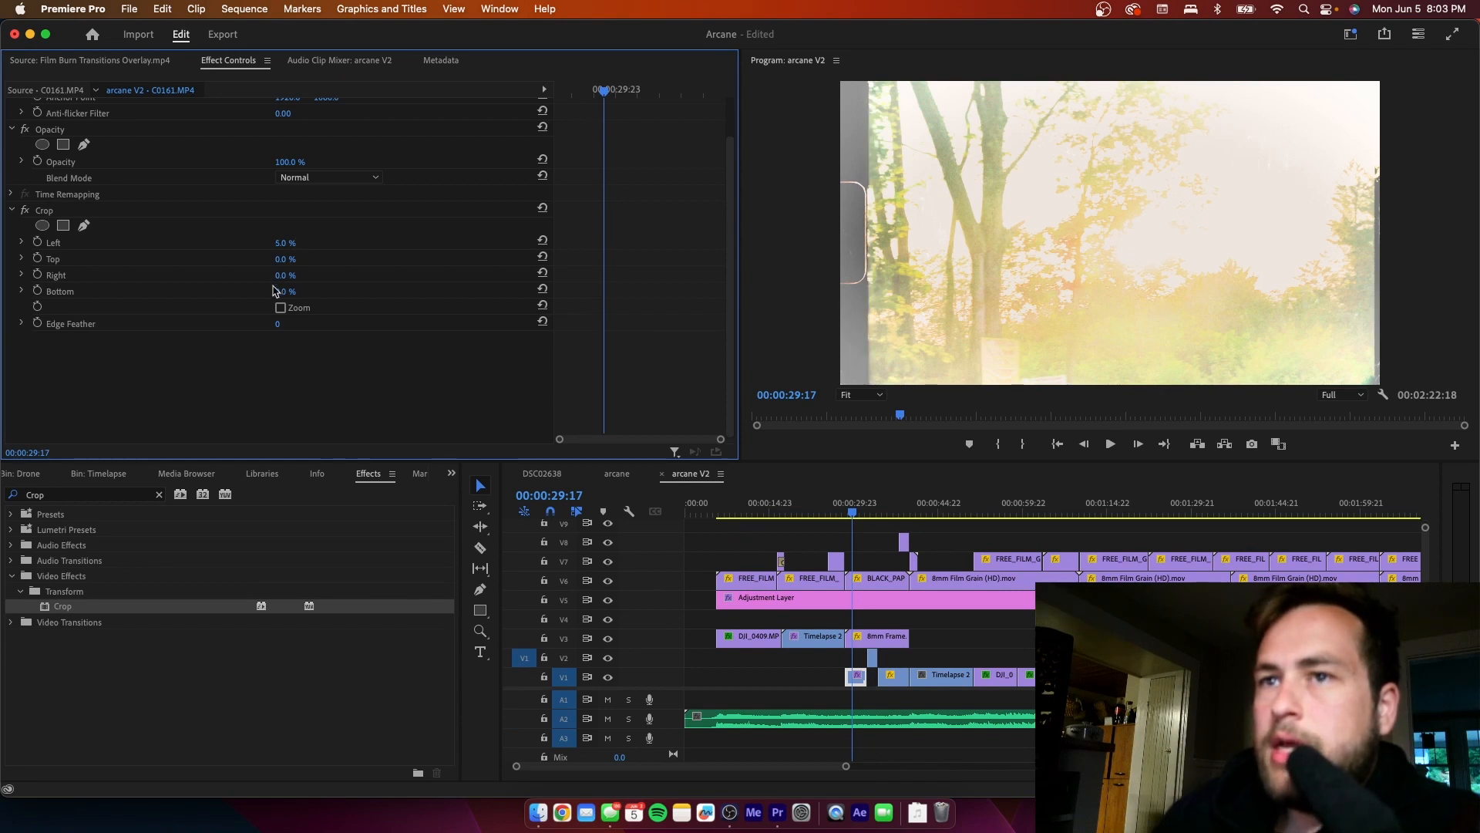
{"action": "left_click_drag", "start_coordinate": [277, 279], "coordinate": [277, 280]}
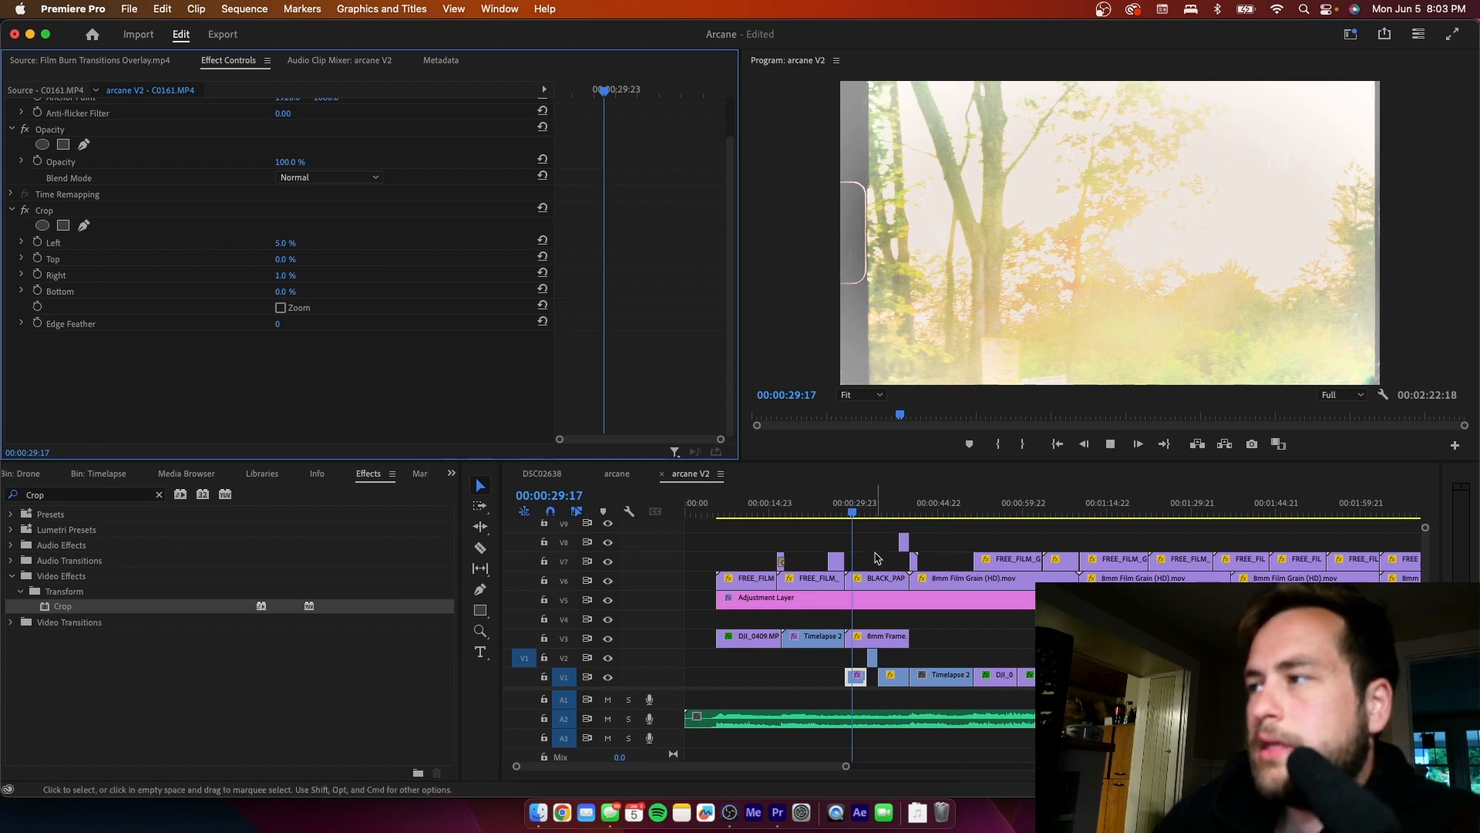
{"action": "key", "text": "space"}
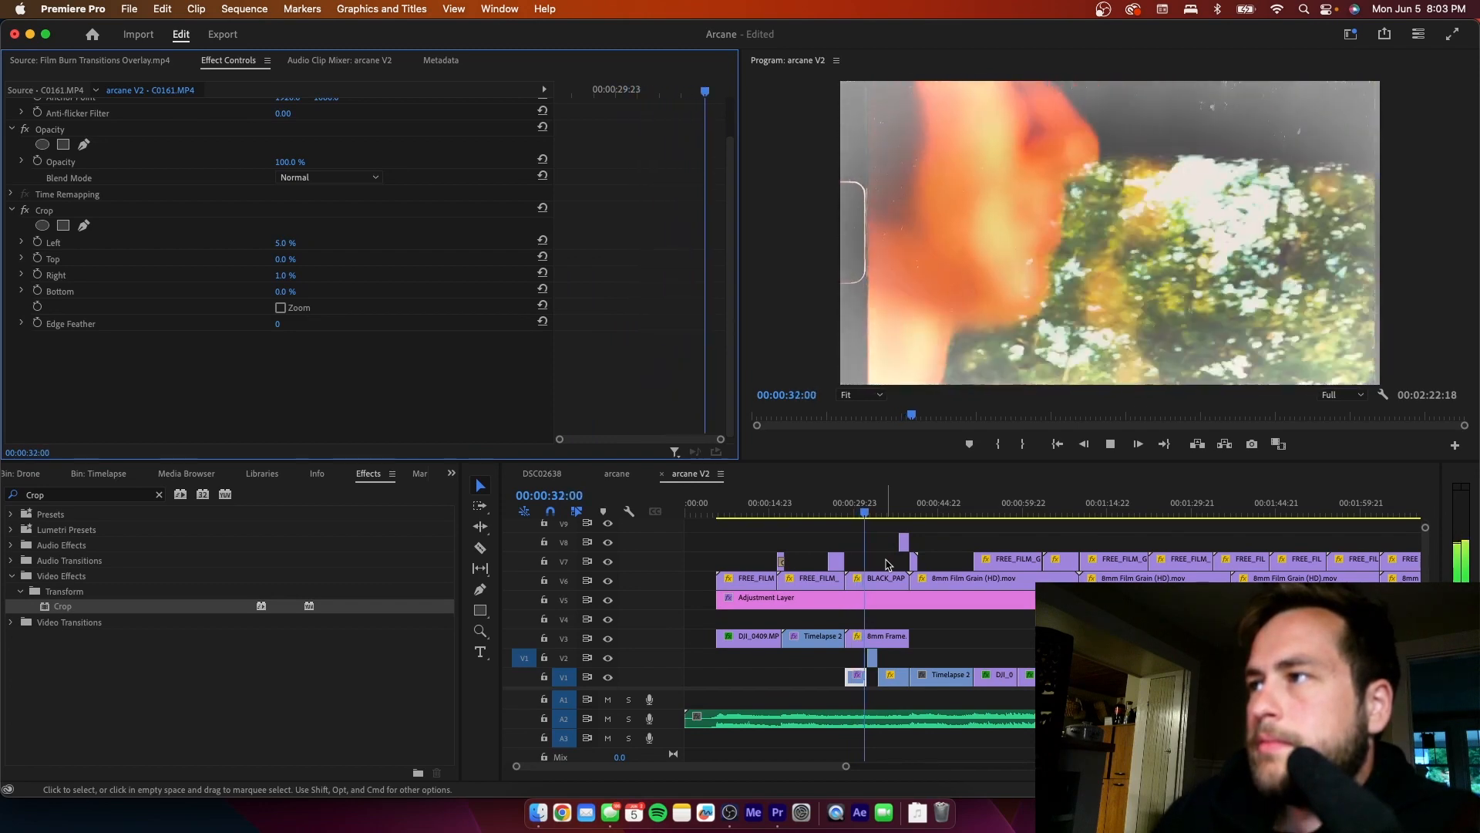
{"action": "key", "text": "space"}
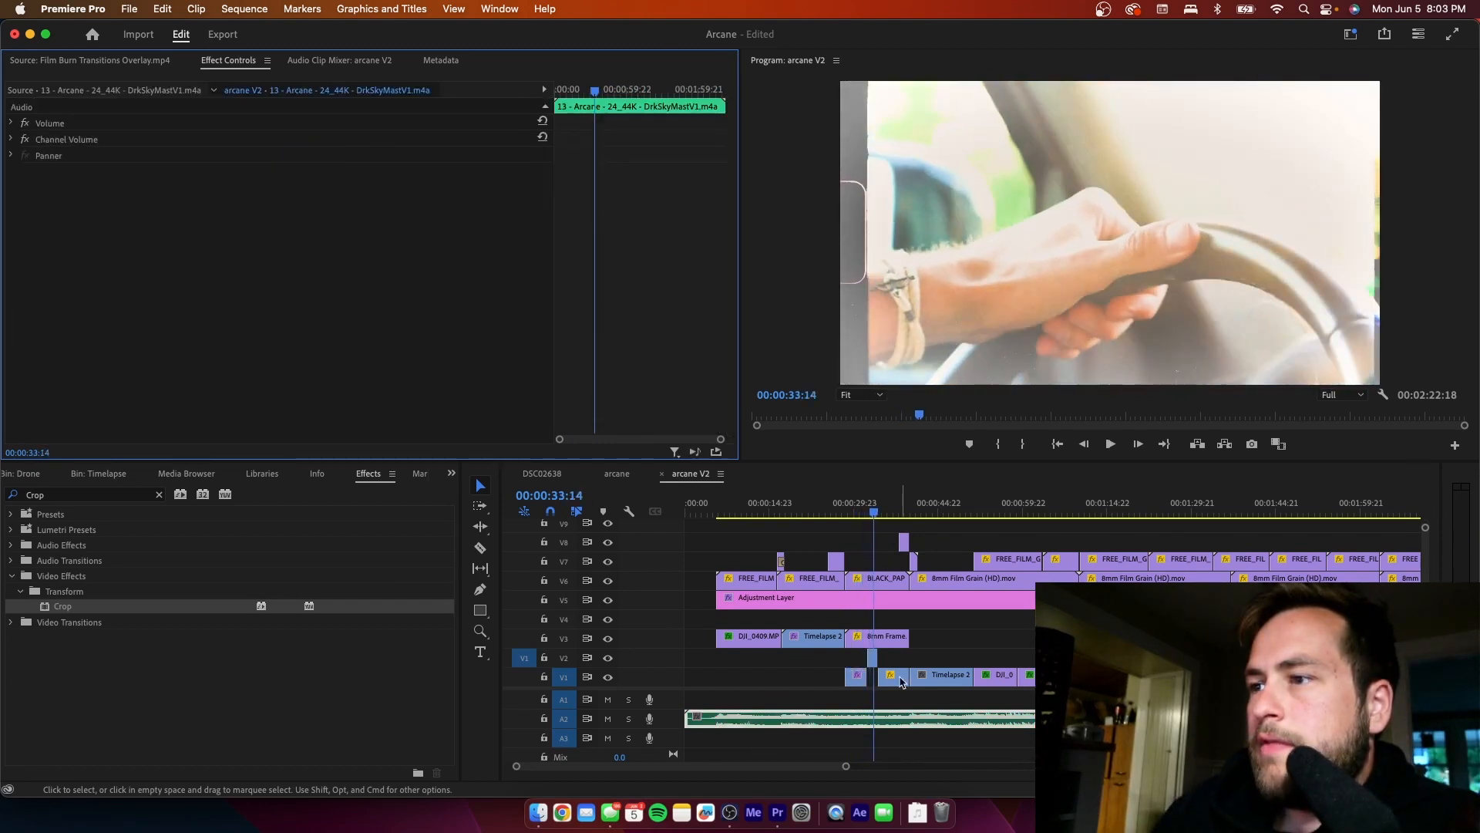
- Review the Crop effect on the V1 C0161.MP4 clip, and disable Crop on the short C0161.MP4 clip on V2
{"action": "left_click", "coordinate": [855, 676]}
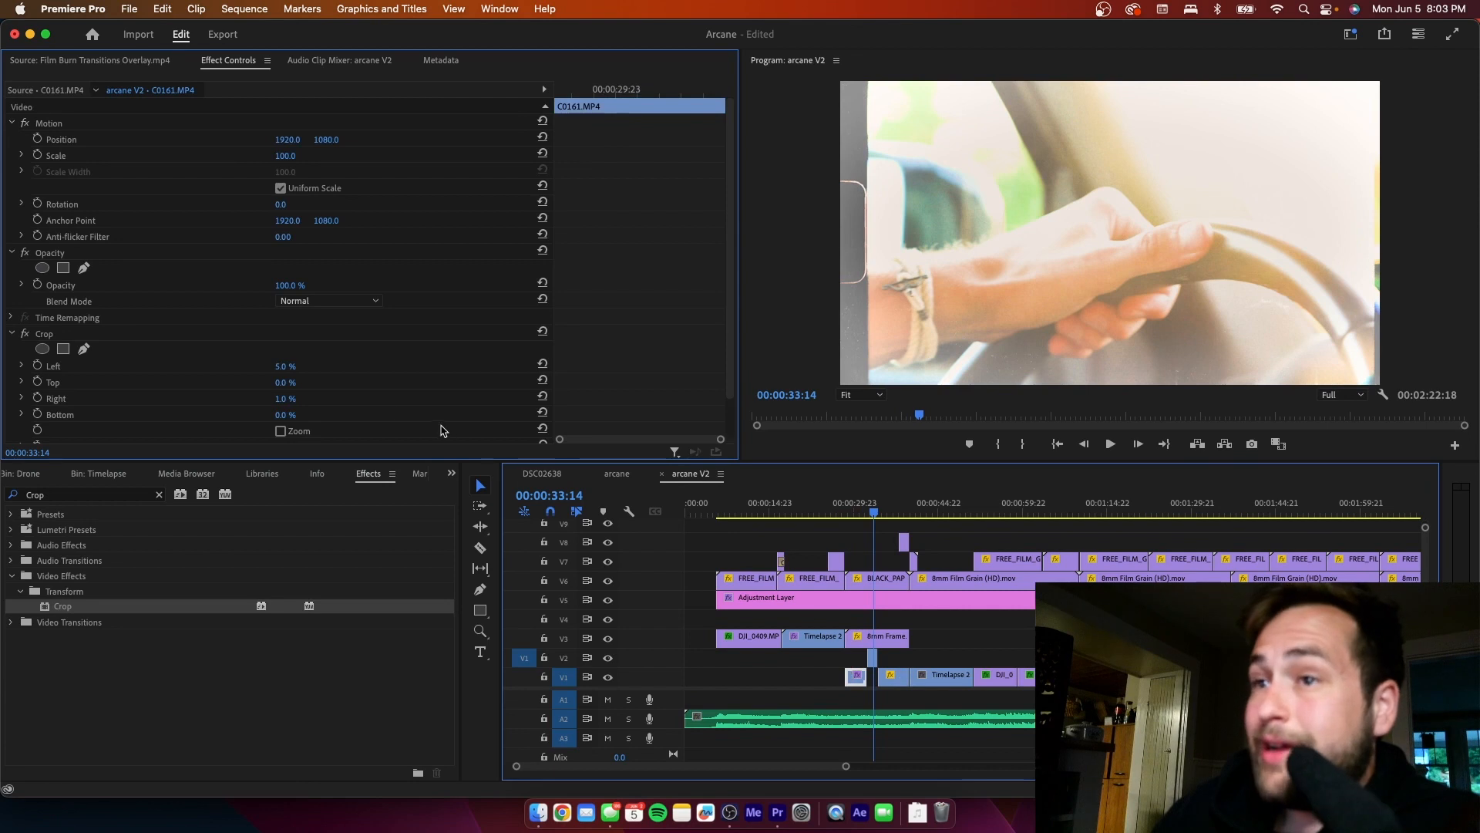
{"action": "left_click", "coordinate": [42, 336]}
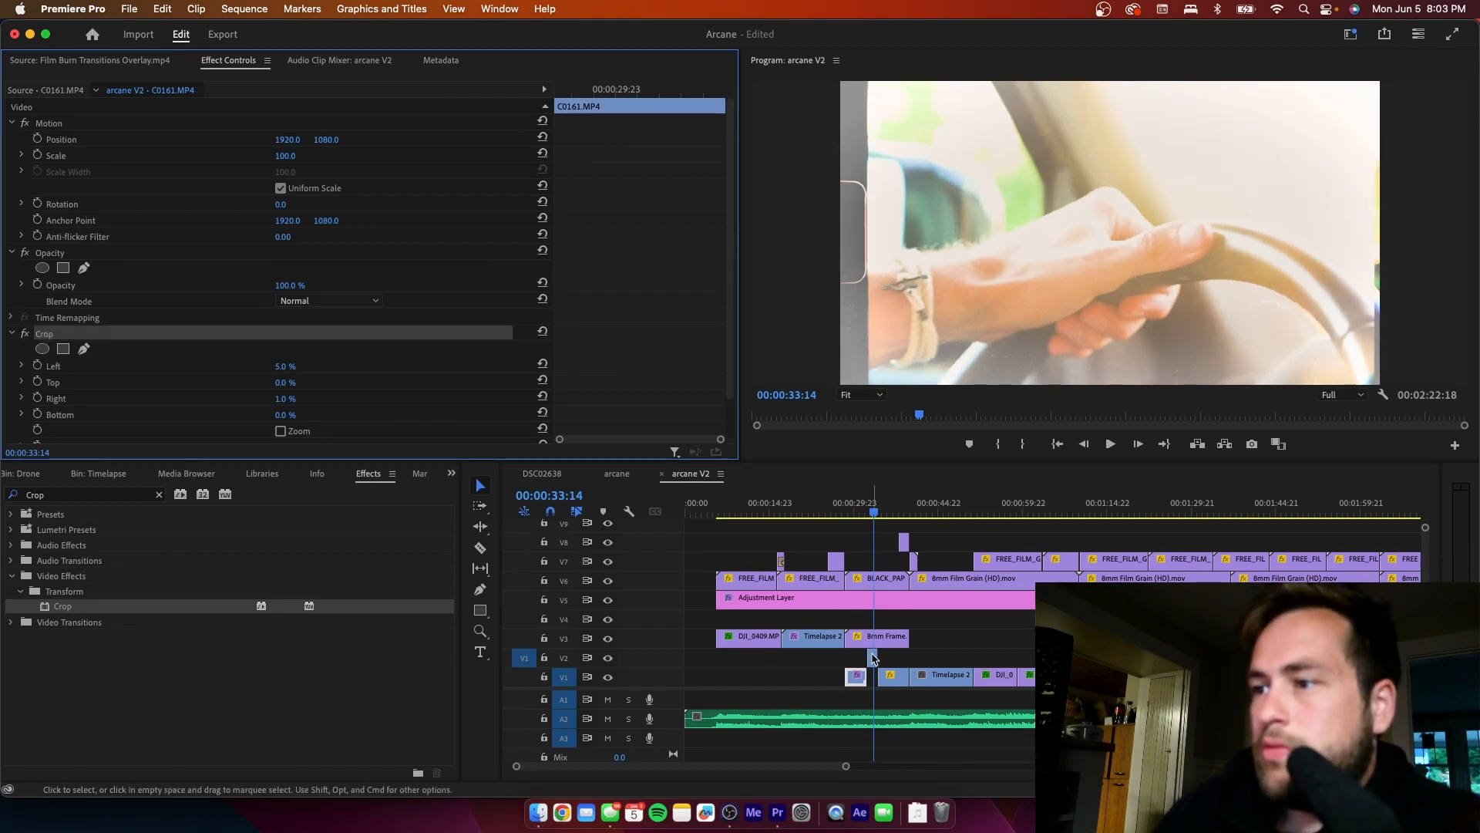
{"action": "left_click", "coordinate": [873, 658]}
{"action": "scroll", "coordinate": [613, 346], "scroll_direction": "down", "scroll_amount": 2}
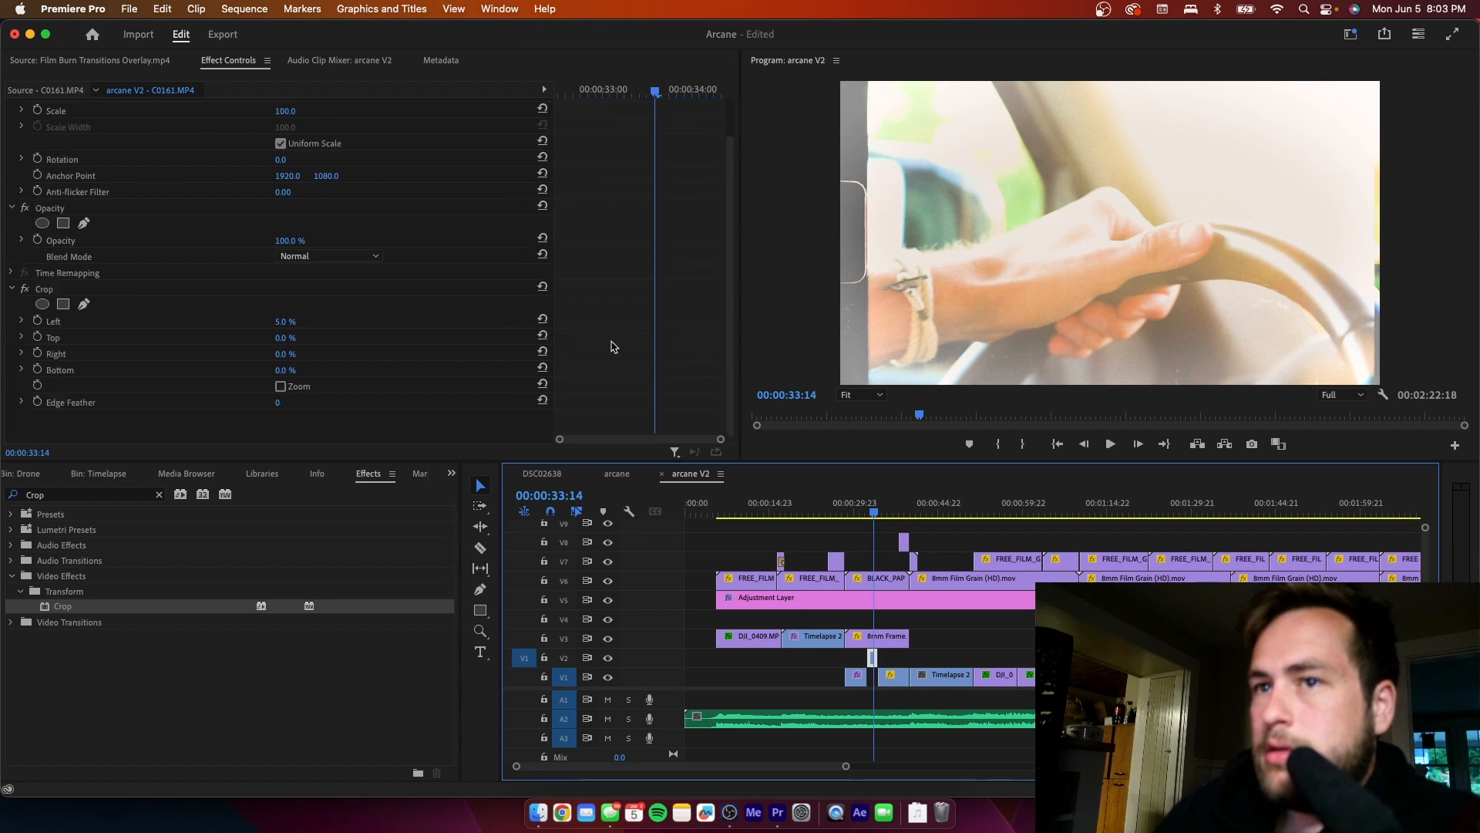
{"action": "left_click", "coordinate": [372, 430]}
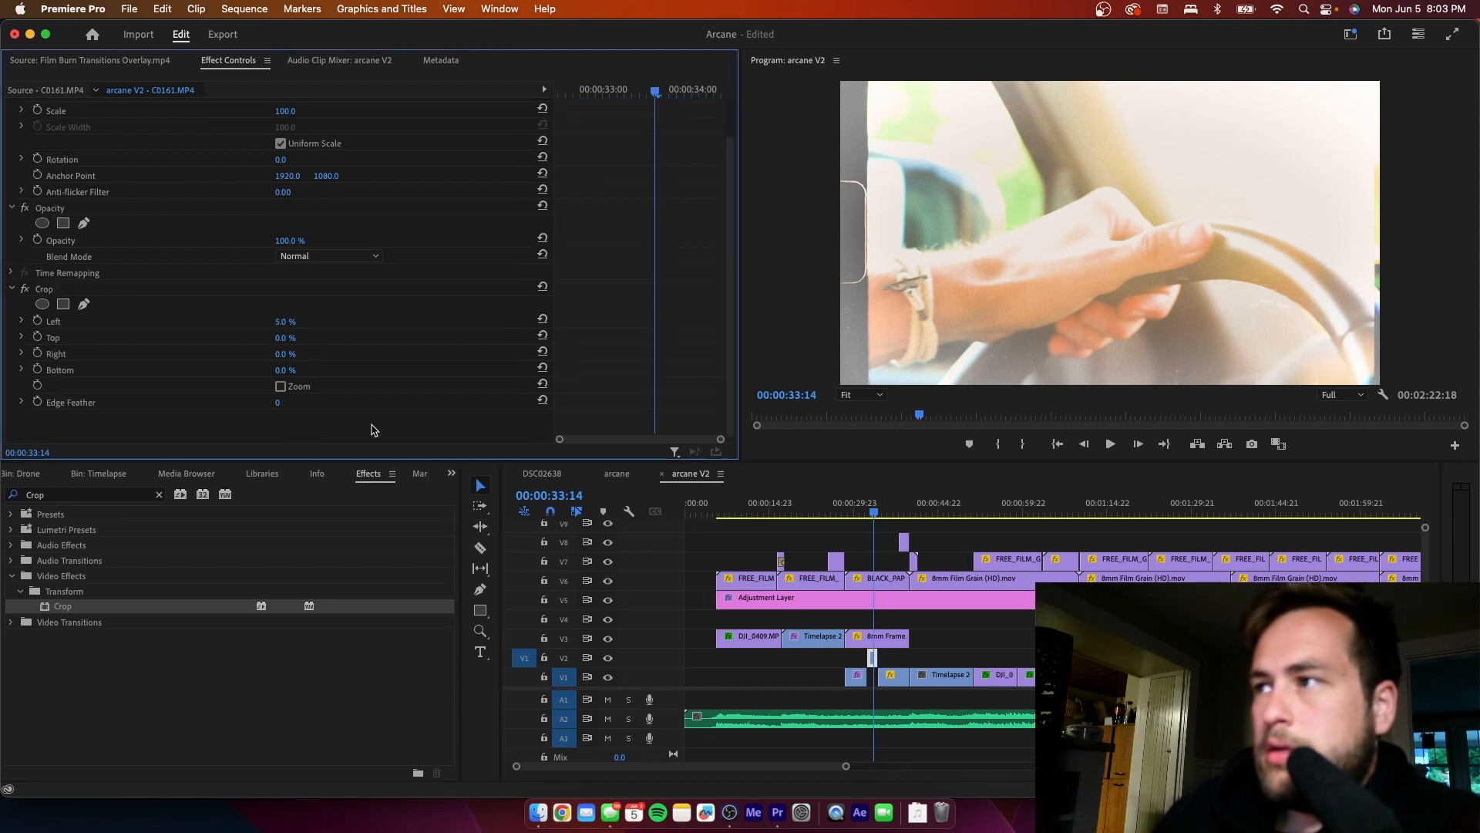
{"action": "left_click", "coordinate": [25, 290]}
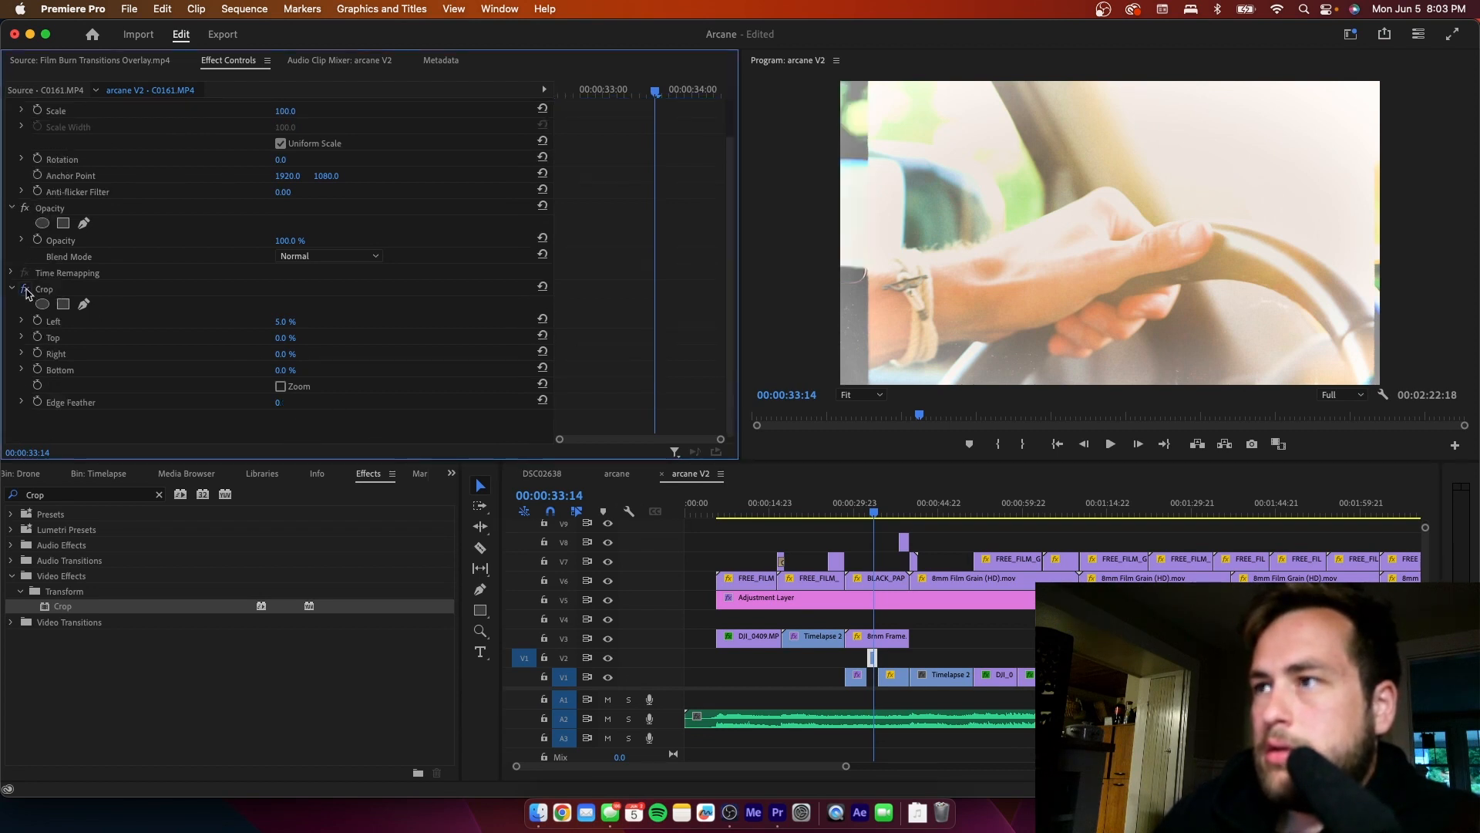
- Replace the Crop effect on the short V2 C0161.MP4 clip with a copied Crop of 5% left and 1% right
{"action": "left_click", "coordinate": [25, 291]}
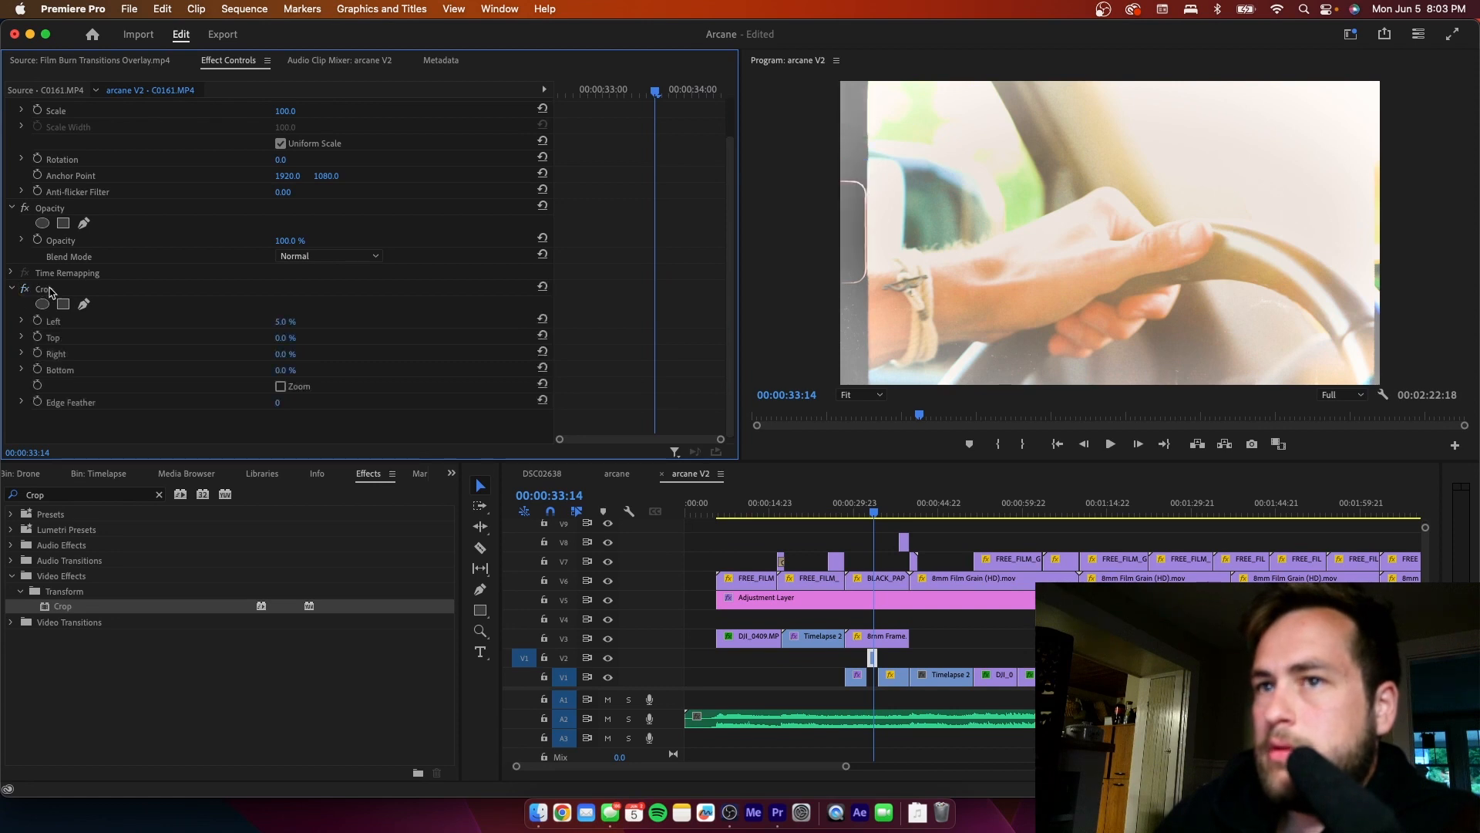
{"action": "left_click", "coordinate": [49, 291]}
{"action": "key", "text": "Delete"}
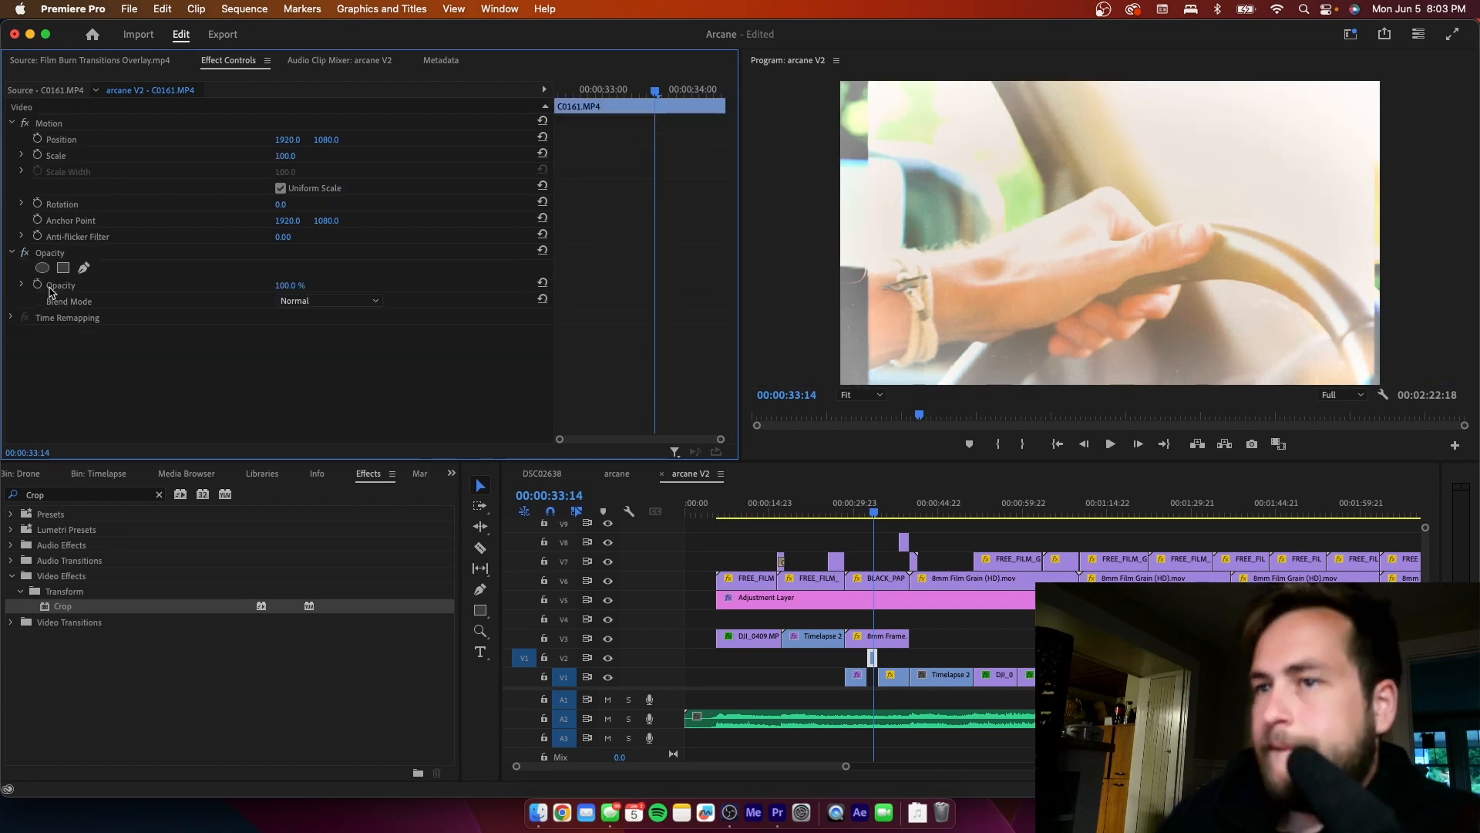
{"action": "key", "text": "super+z"}
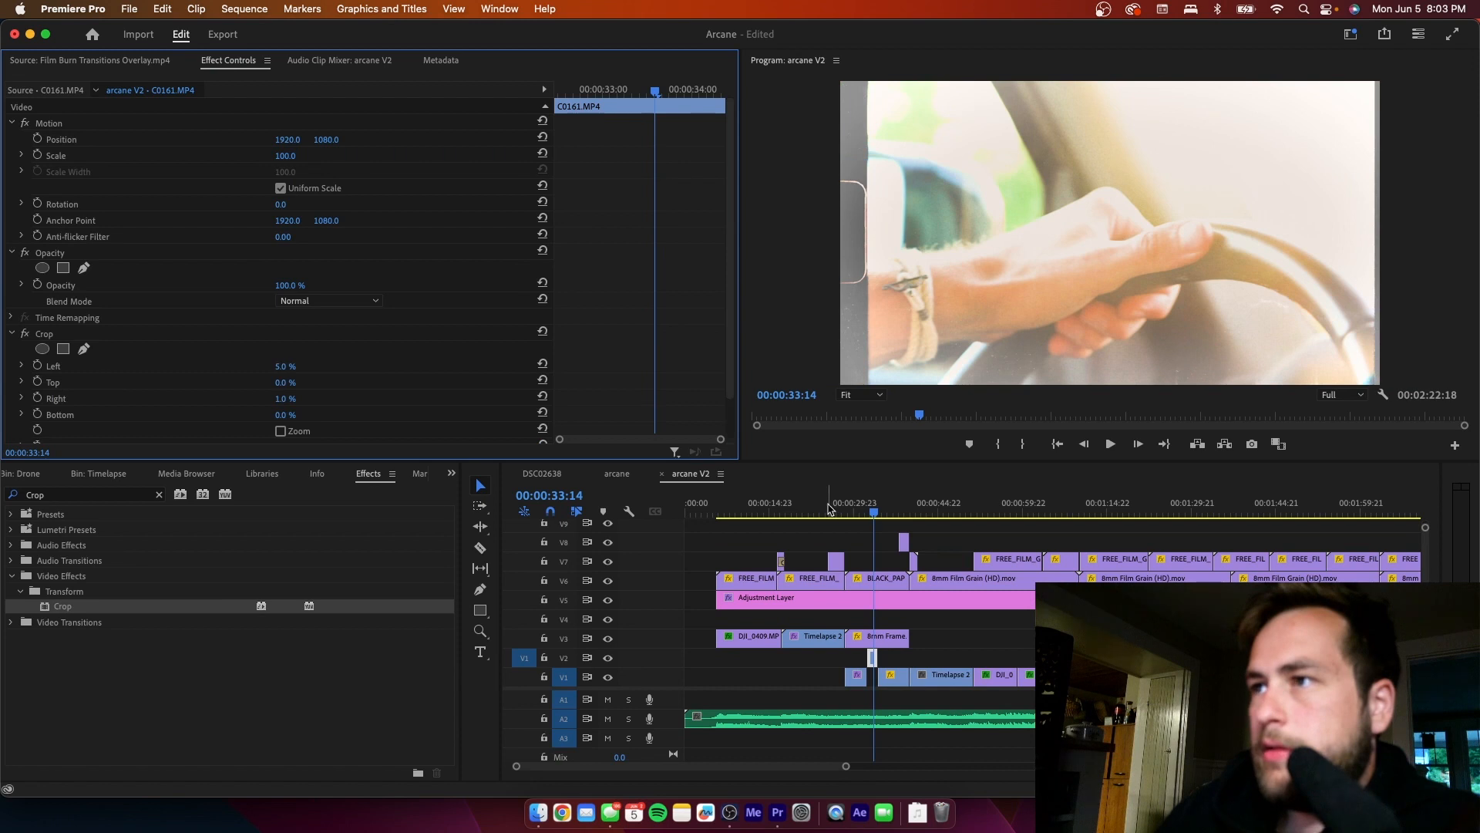
- Paste the copied Crop effect onto the V1 C0163.MP4 clip and set its right crop to 12%
{"action": "left_click", "coordinate": [886, 511]}
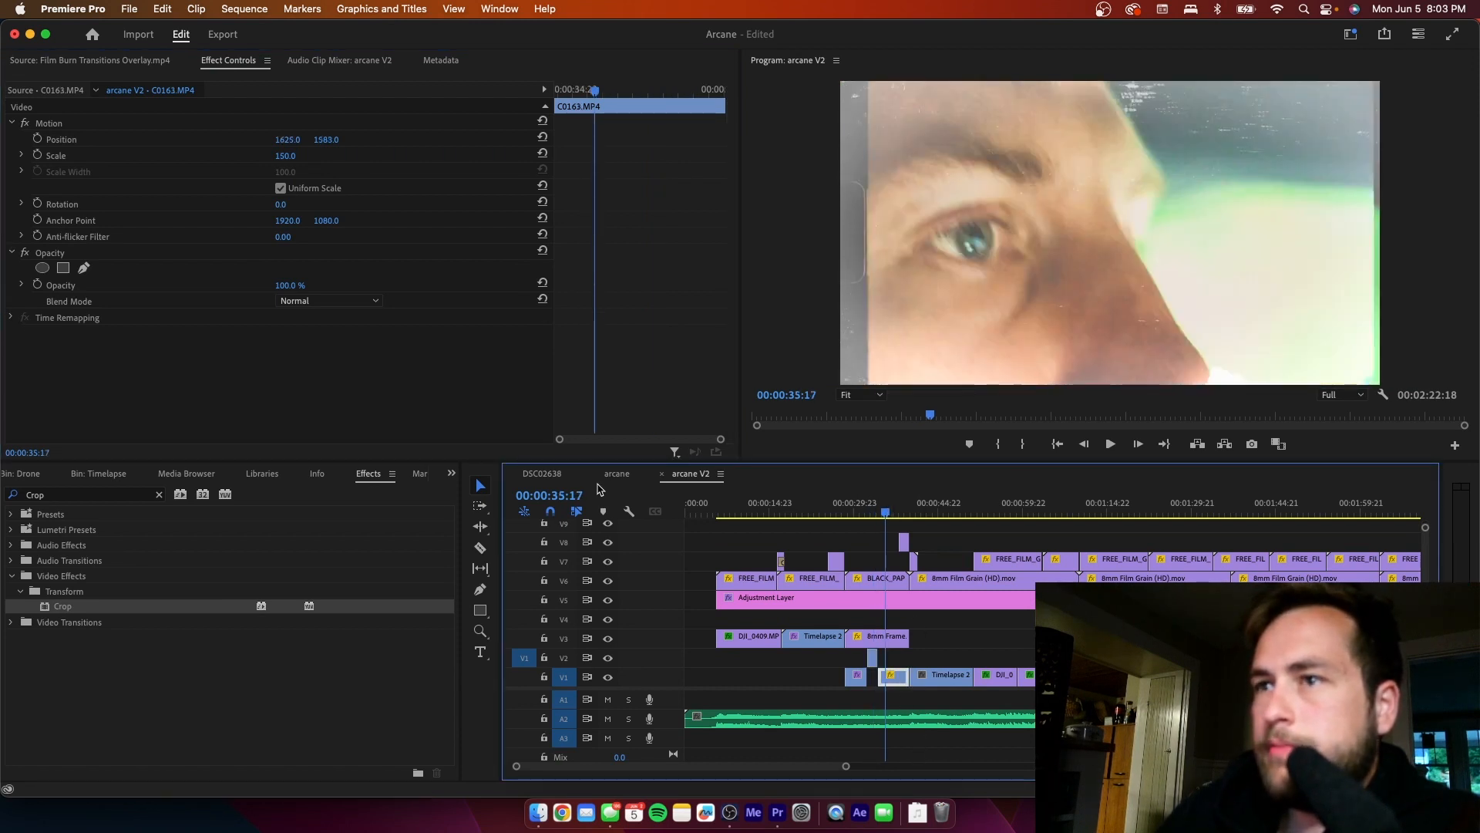
{"action": "left_click", "coordinate": [388, 384]}
{"action": "key", "text": "super+v"}
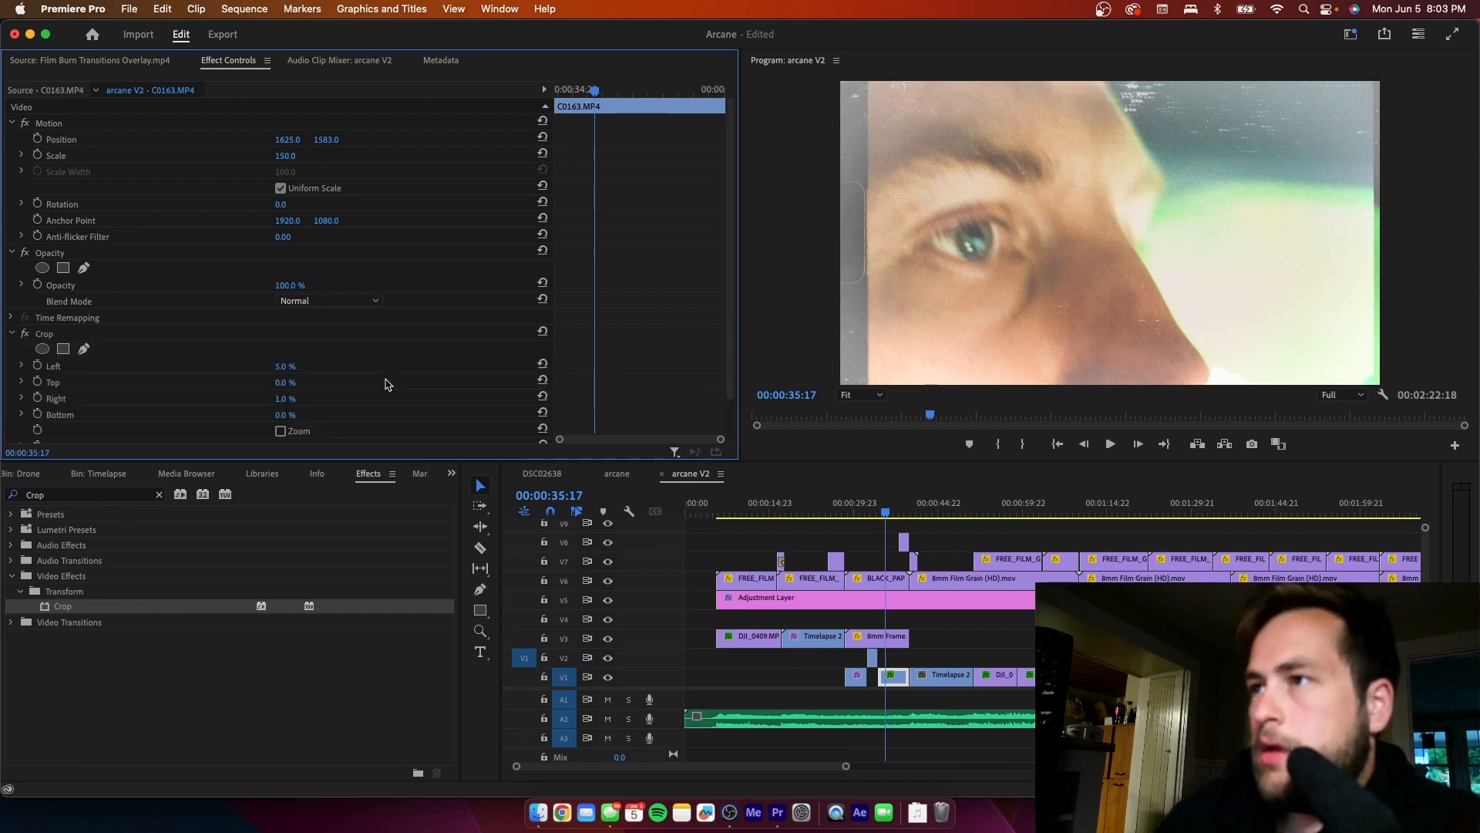
{"action": "left_click", "coordinate": [900, 681]}
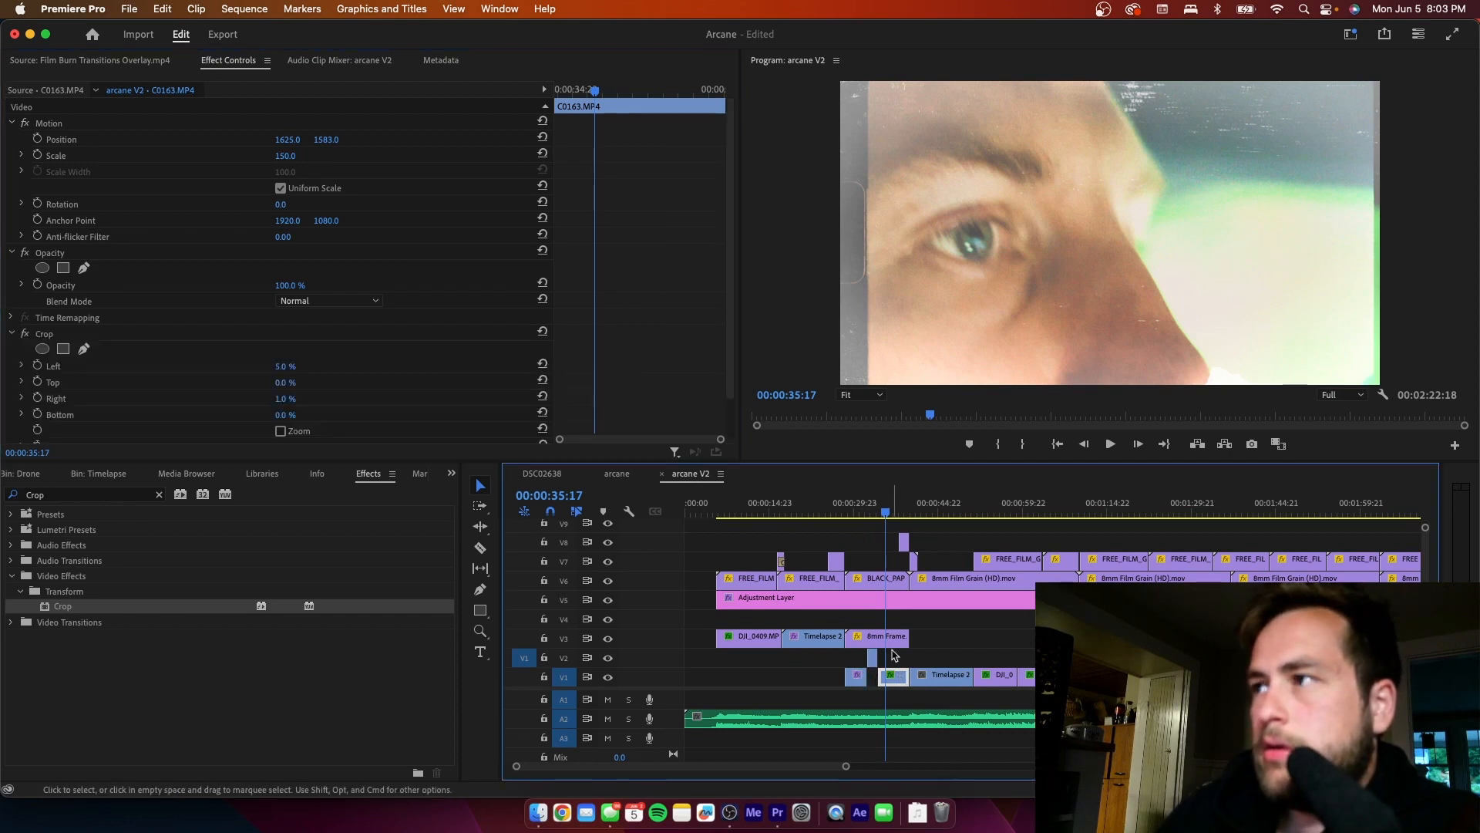
{"action": "left_click", "coordinate": [281, 400]}
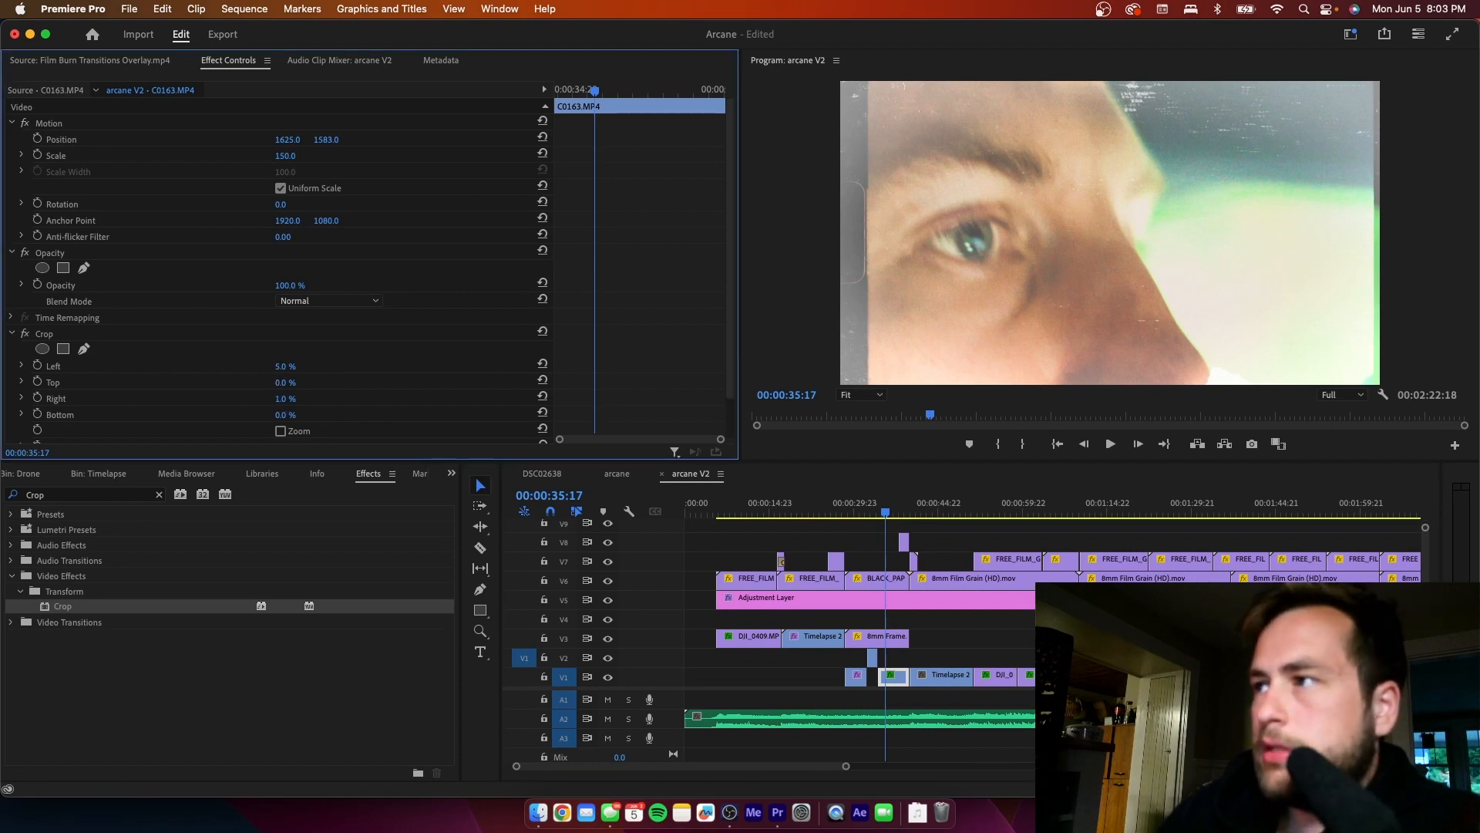
{"action": "left_click_drag", "start_coordinate": [294, 400], "coordinate": [290, 400]}
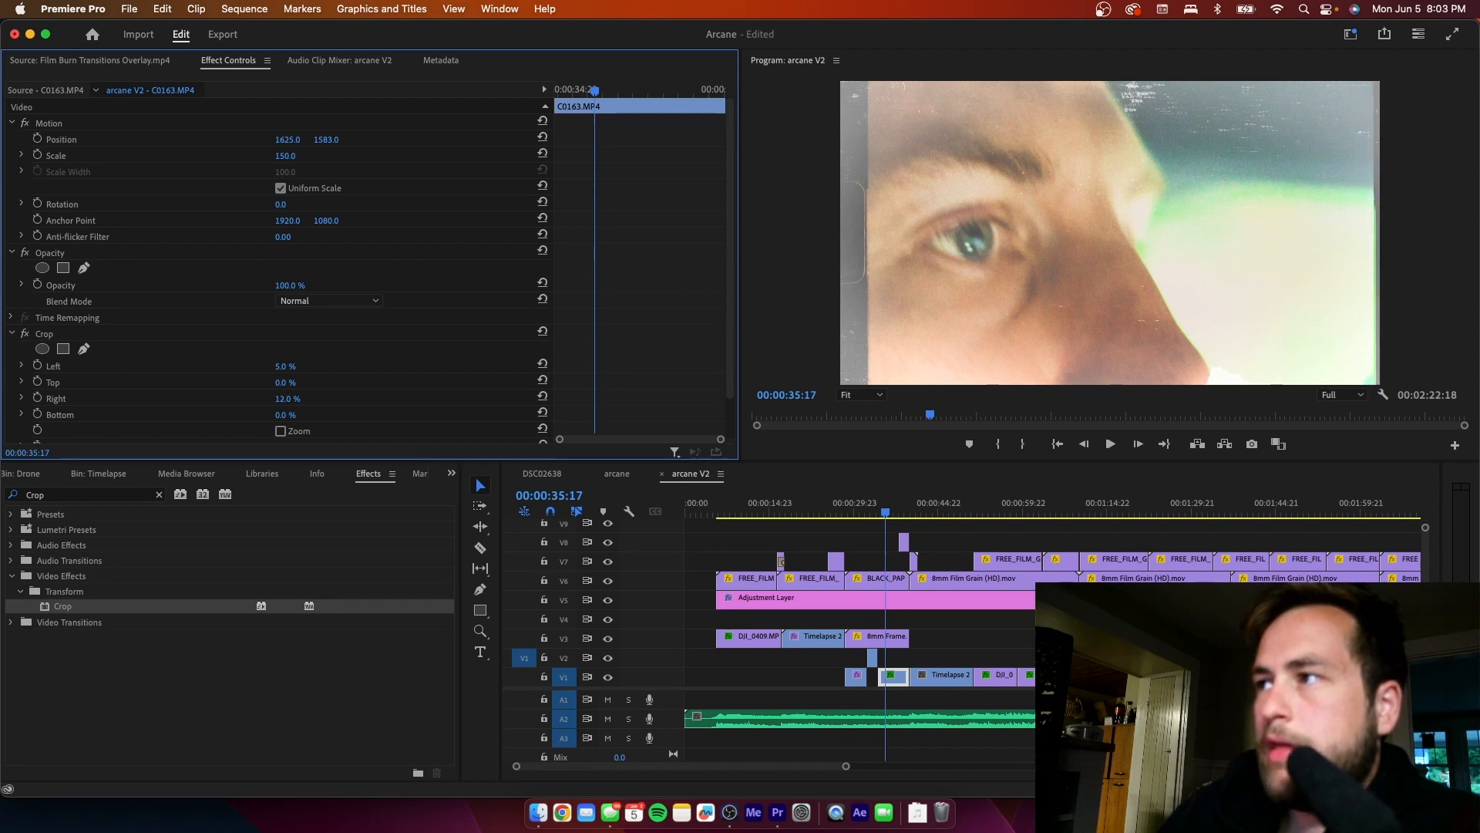
- Play on from 00:00:35:17 and compare the timelapse shot at 00:00:21:12 with the section up to 00:00:52:12
{"action": "left_click", "coordinate": [947, 549]}
{"action": "key", "text": "space"}
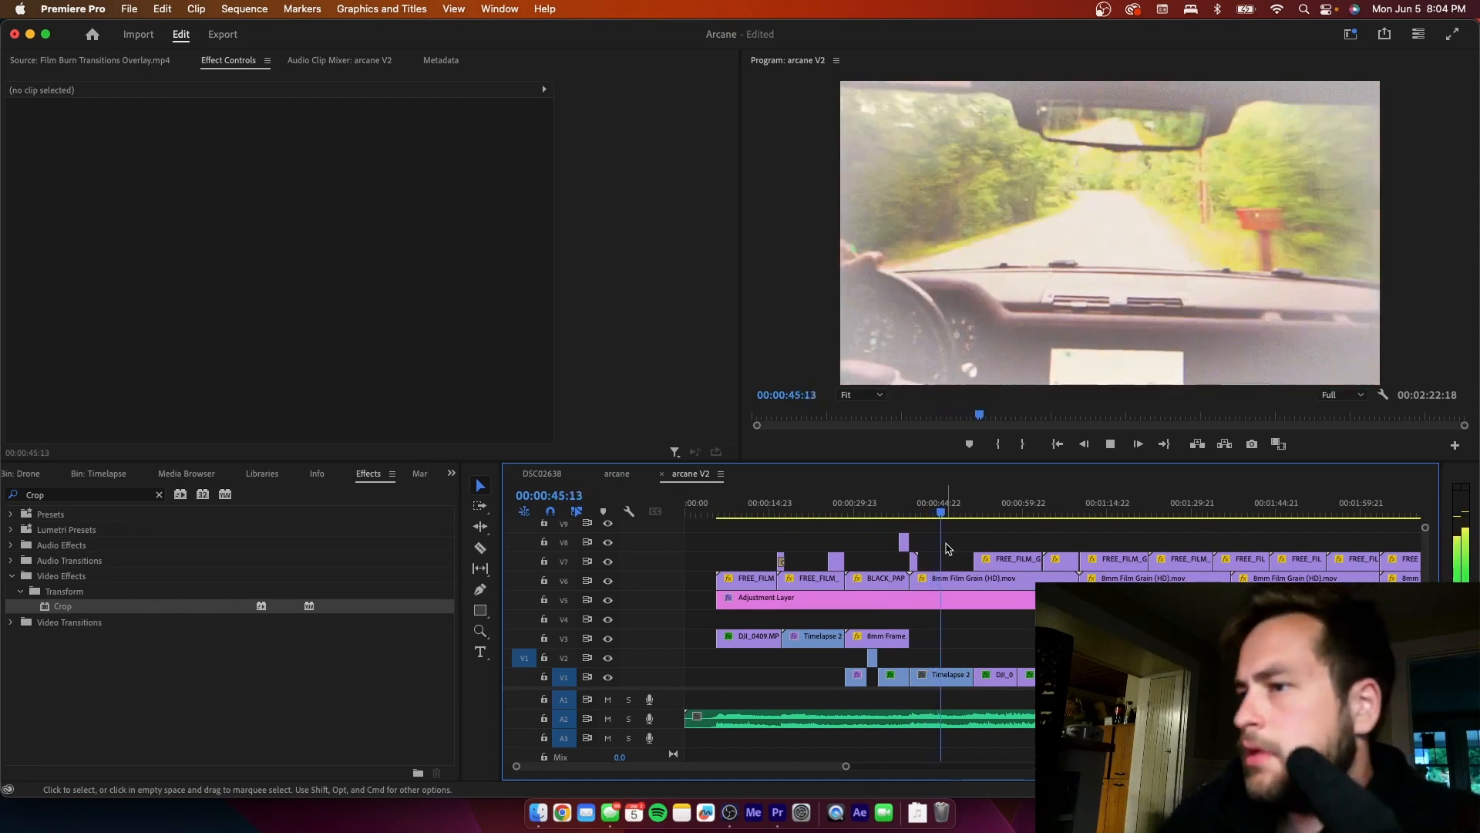
{"action": "key", "text": "space"}
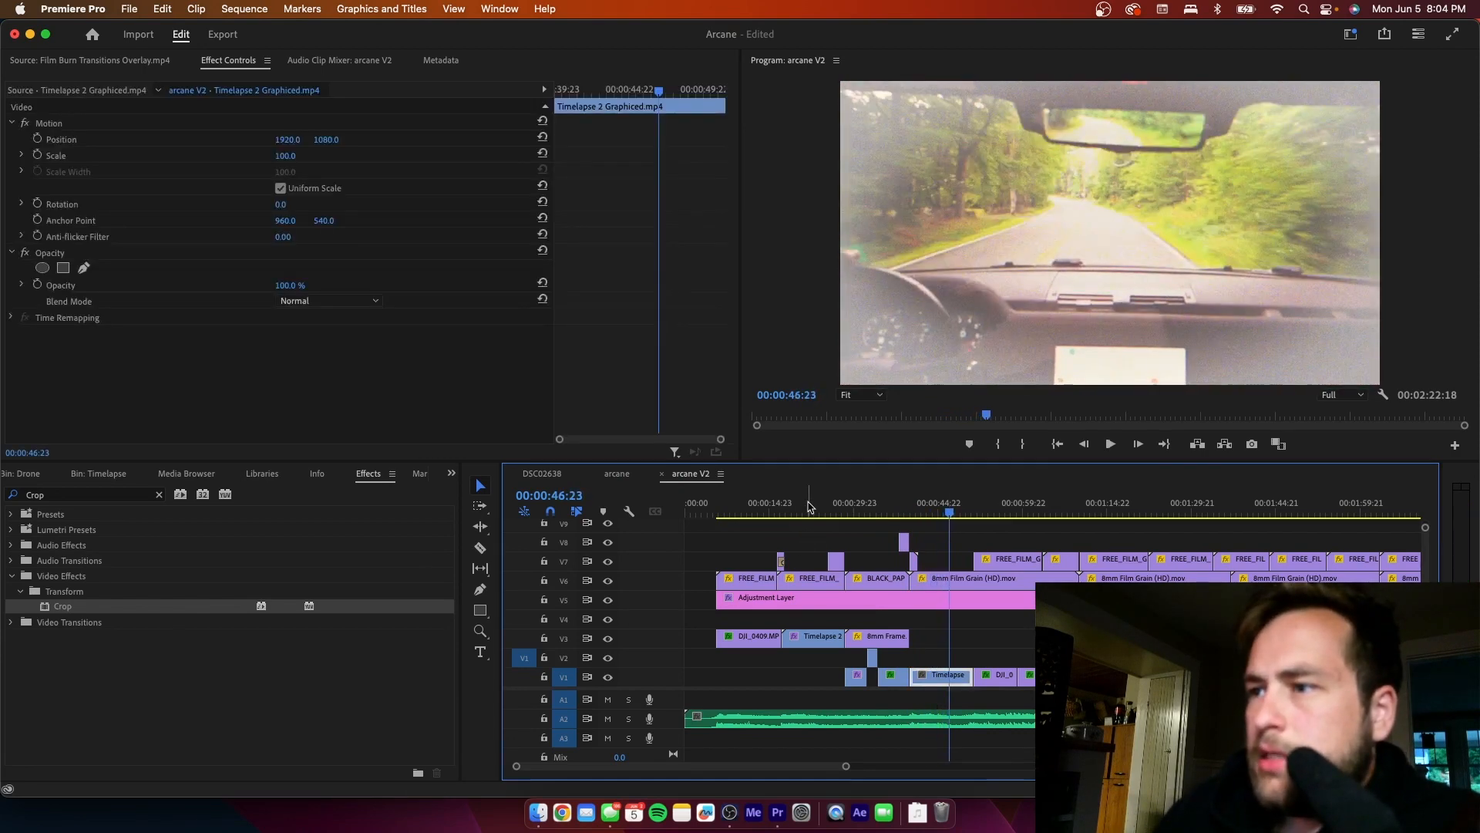
{"action": "left_click", "coordinate": [807, 514]}
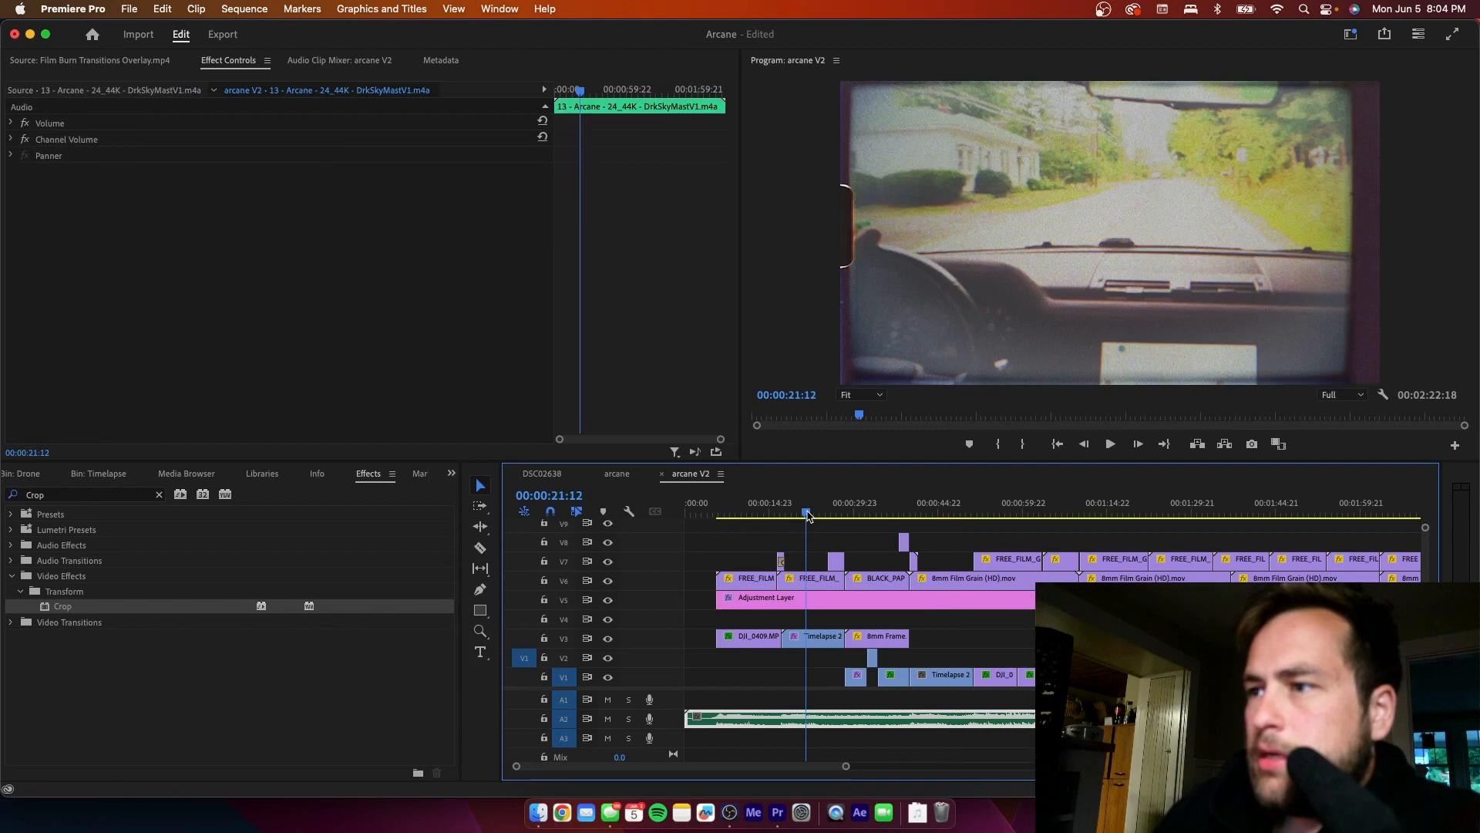
{"action": "left_click", "coordinate": [940, 513]}
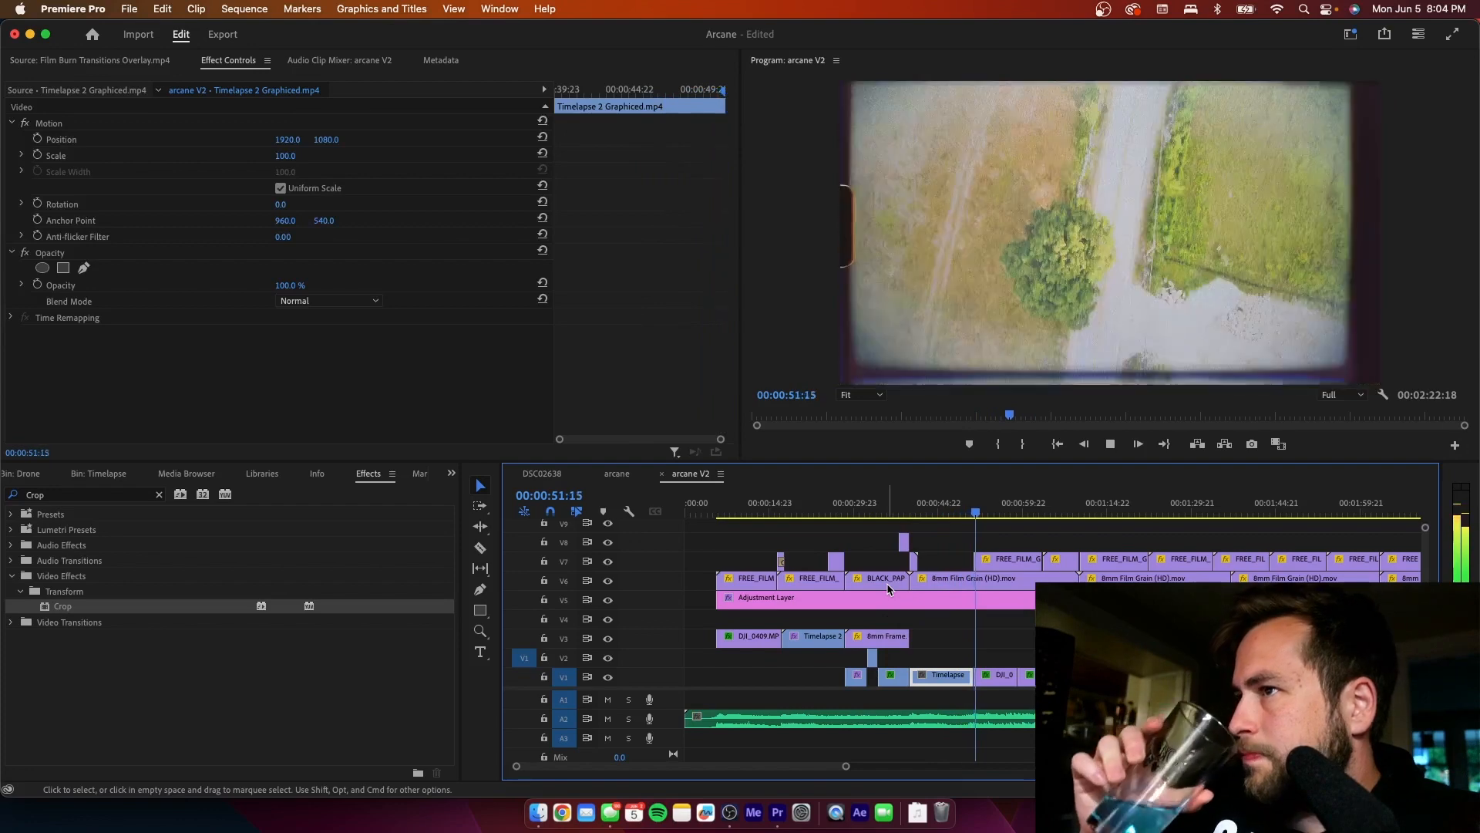
{"action": "key", "text": "space"}
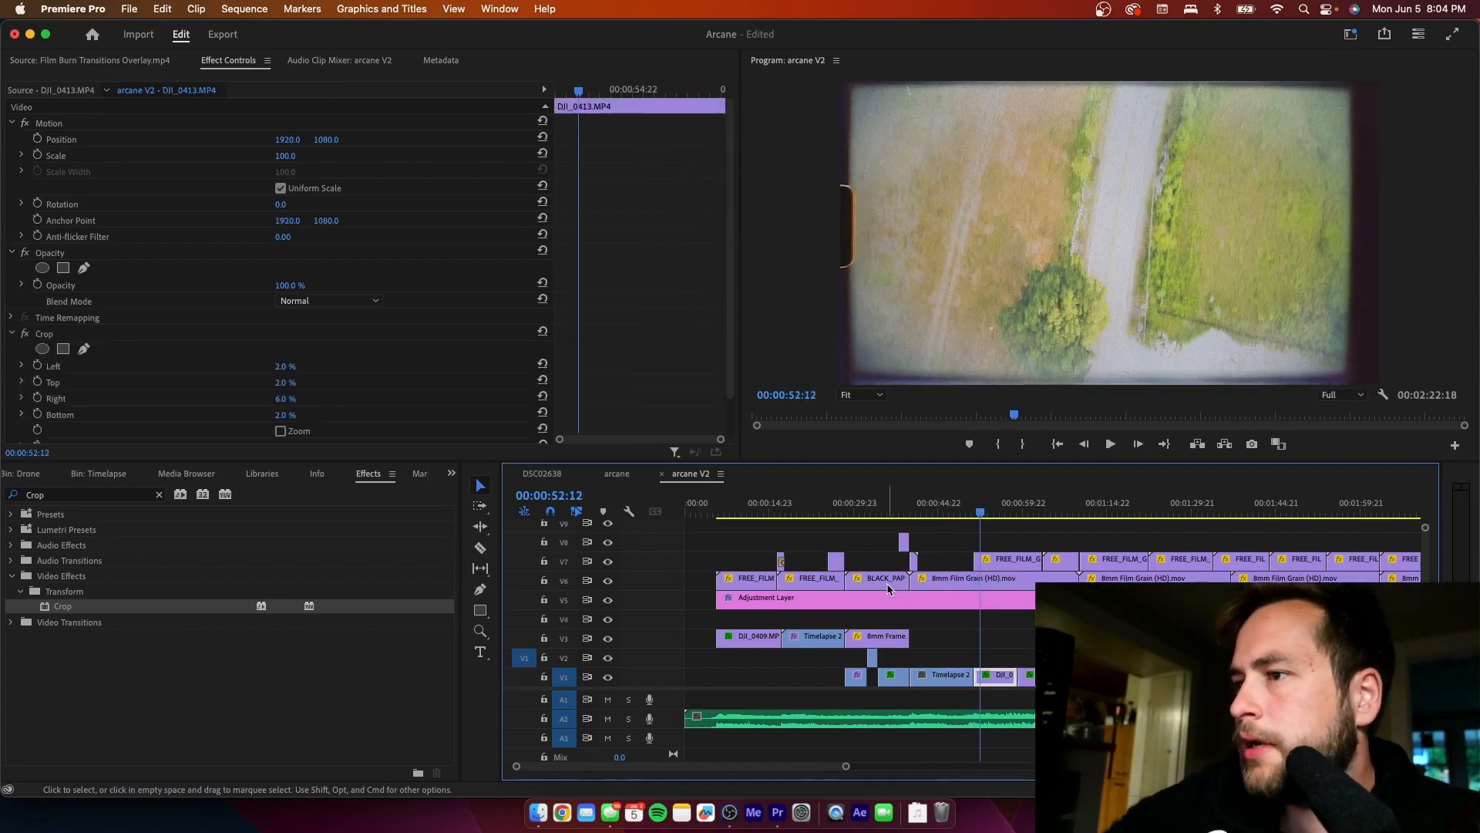
- Duplicate the FREE_FILM_GRAIN_OVERLAY.mov clip above DJI_0413.MP4 onto V8, over the V1 Timelapse 2 Graphiced.mp4 clip
{"action": "left_click", "coordinate": [988, 562]}
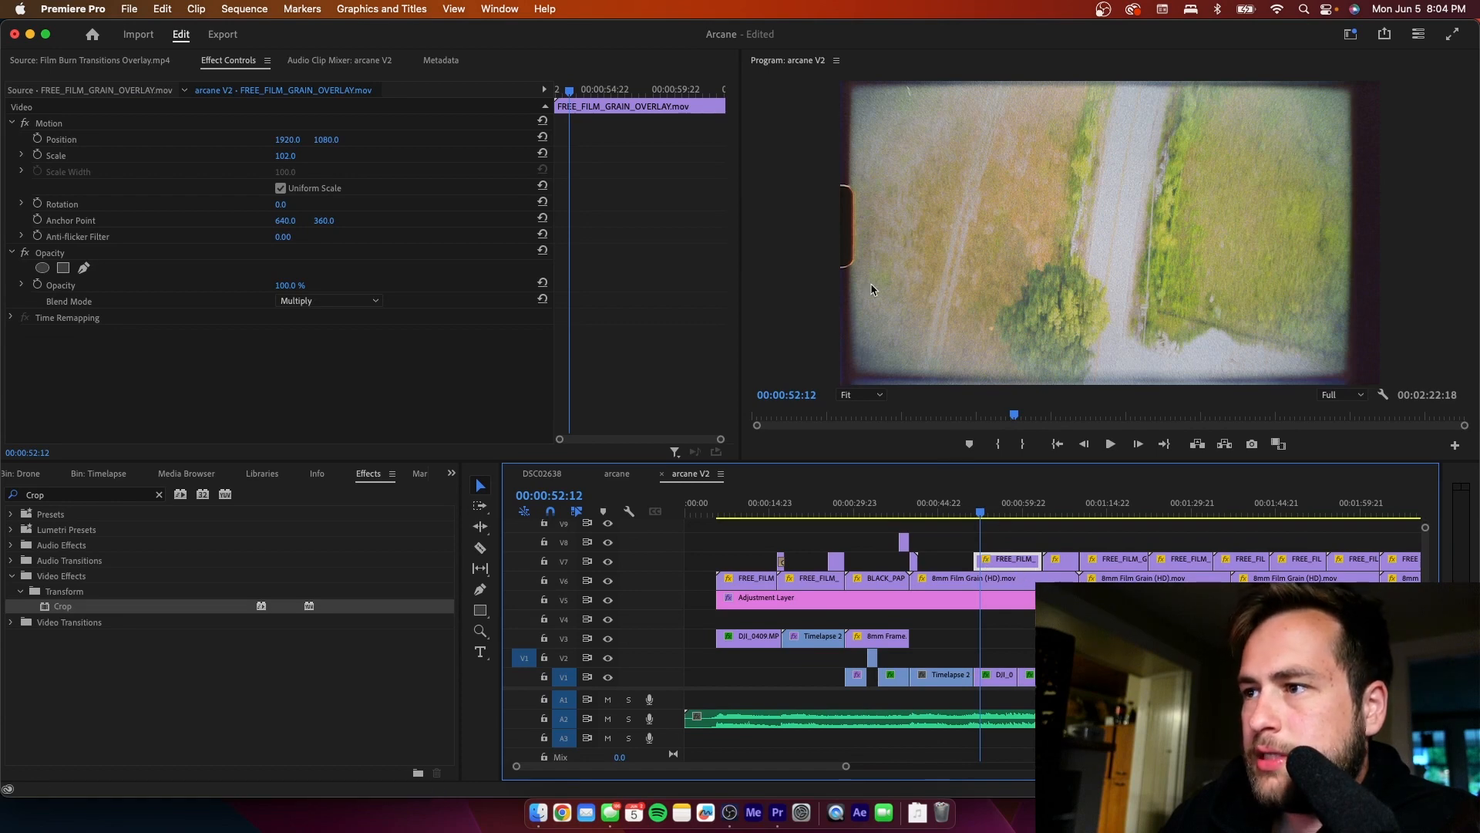
{"action": "left_click", "coordinate": [954, 509]}
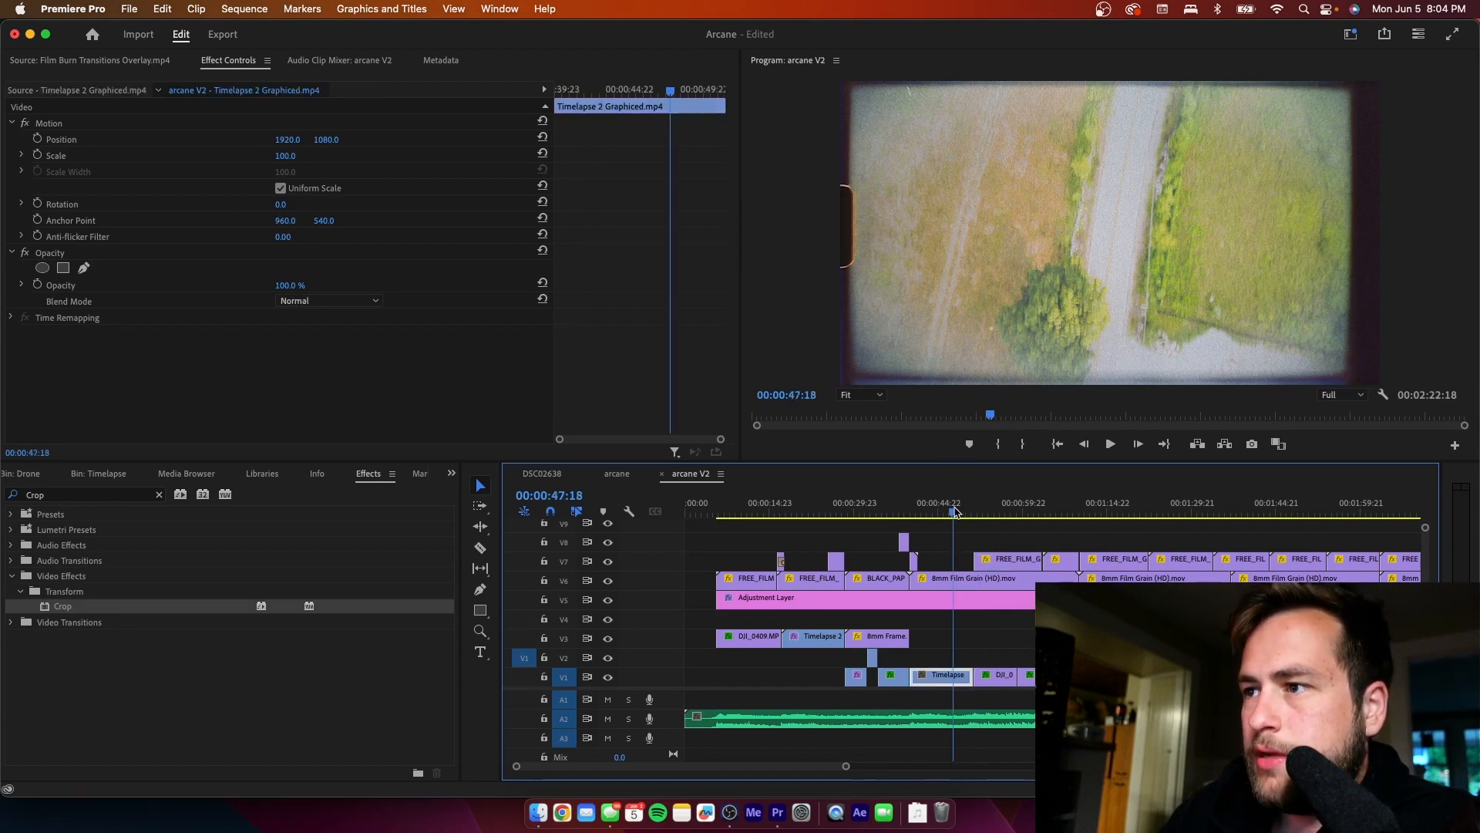
{"action": "left_click", "coordinate": [995, 560]}
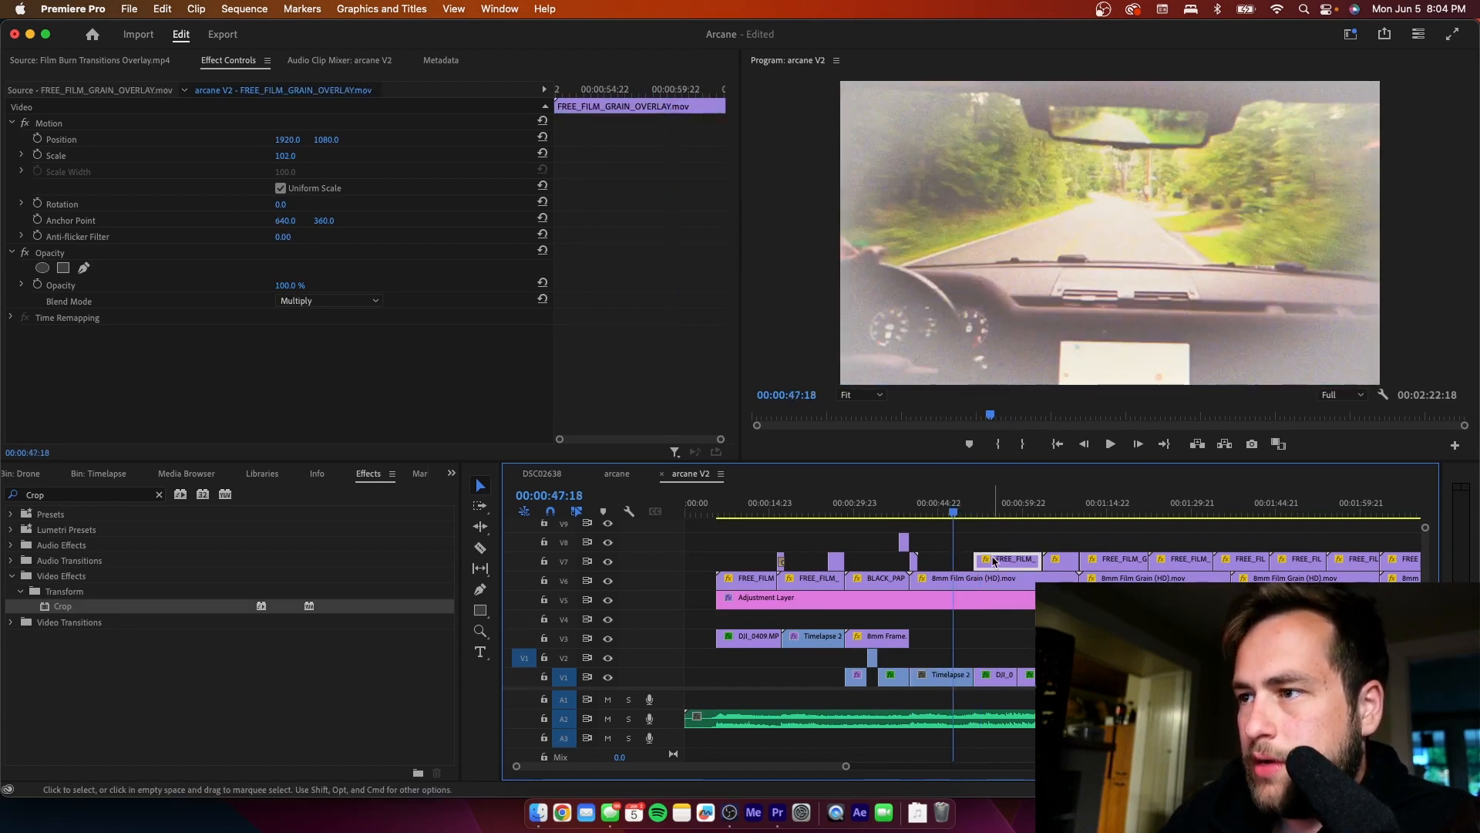
{"action": "mouse_move", "coordinate": [995, 561]}
{"action": "left_mouse_down"}
{"action": "mouse_move", "coordinate": [991, 543]}
{"action": "mouse_move", "coordinate": [937, 543]}
{"action": "mouse_move", "coordinate": [974, 539]}
{"action": "left_mouse_up"}
- Paste the Crop effect onto the V1 Timelapse 2 Graphiced.mp4 clip, set 2% left and 5% right, and play it back from 00:00:49:03
{"action": "left_click", "coordinate": [962, 511]}
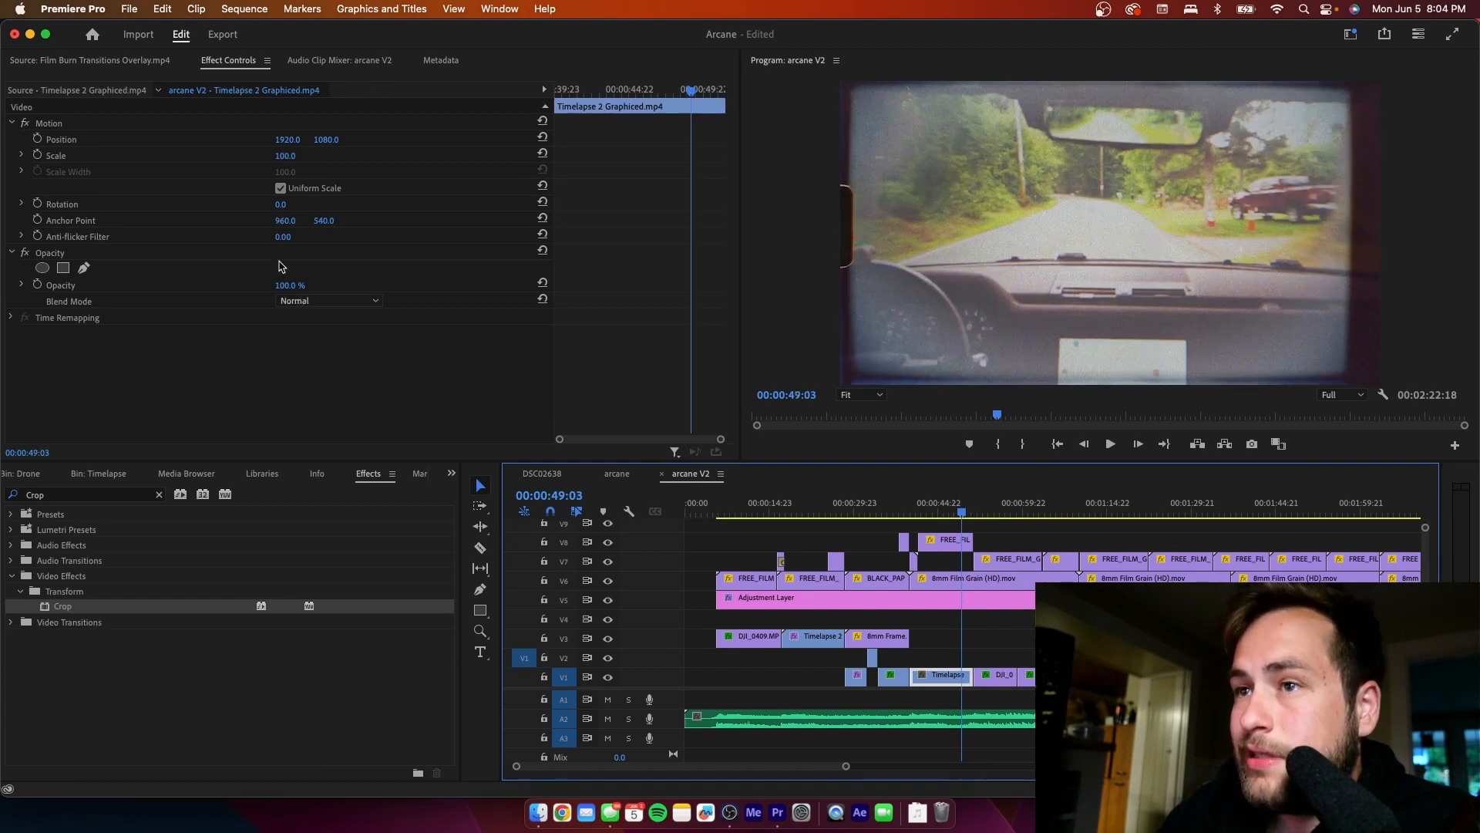
{"action": "left_click", "coordinate": [284, 364]}
{"action": "key", "text": "super+v"}
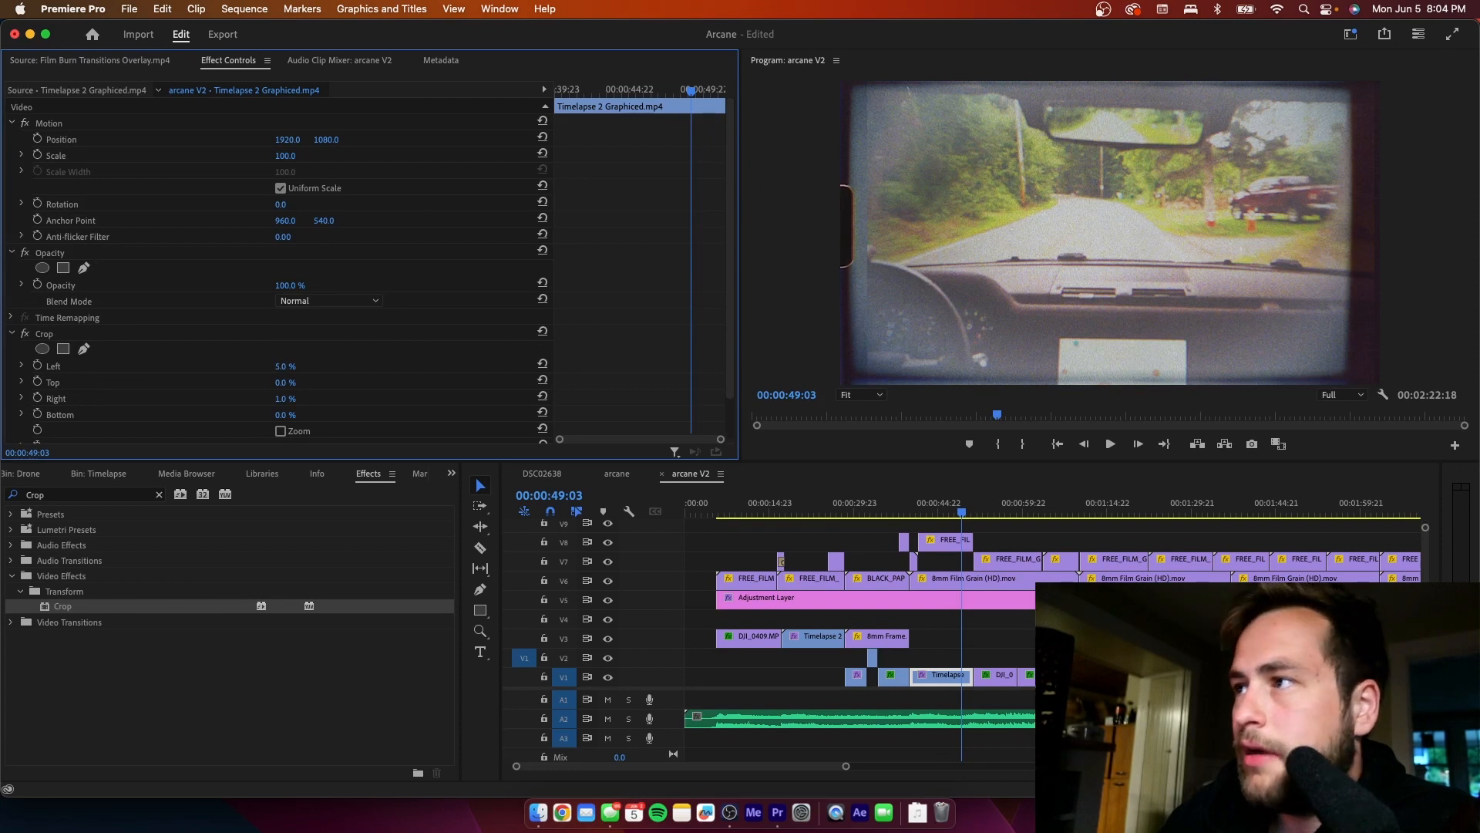
{"action": "left_click_drag", "start_coordinate": [285, 366], "coordinate": [274, 366]}
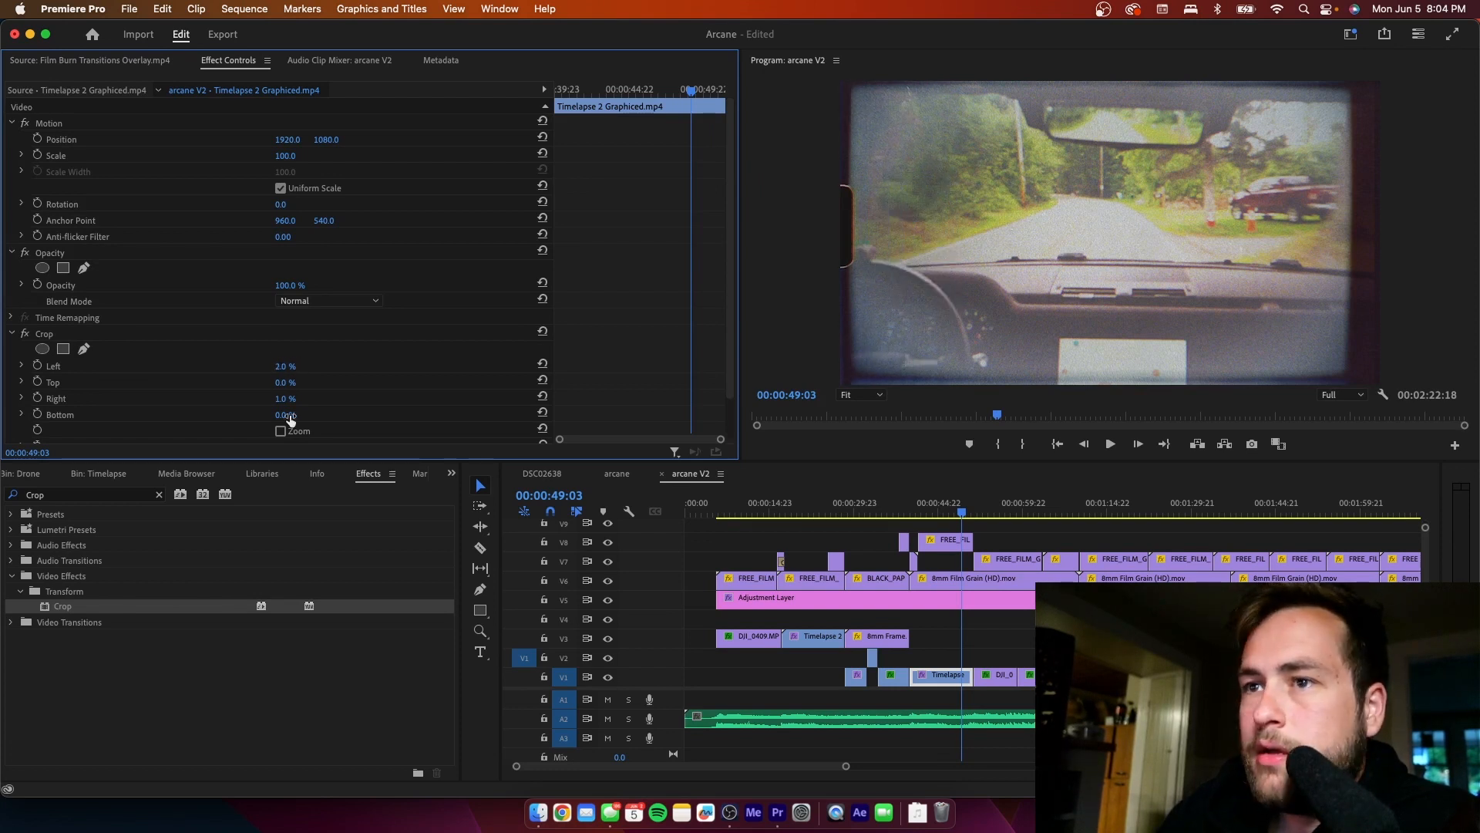
{"action": "left_click_drag", "start_coordinate": [283, 399], "coordinate": [285, 398]}
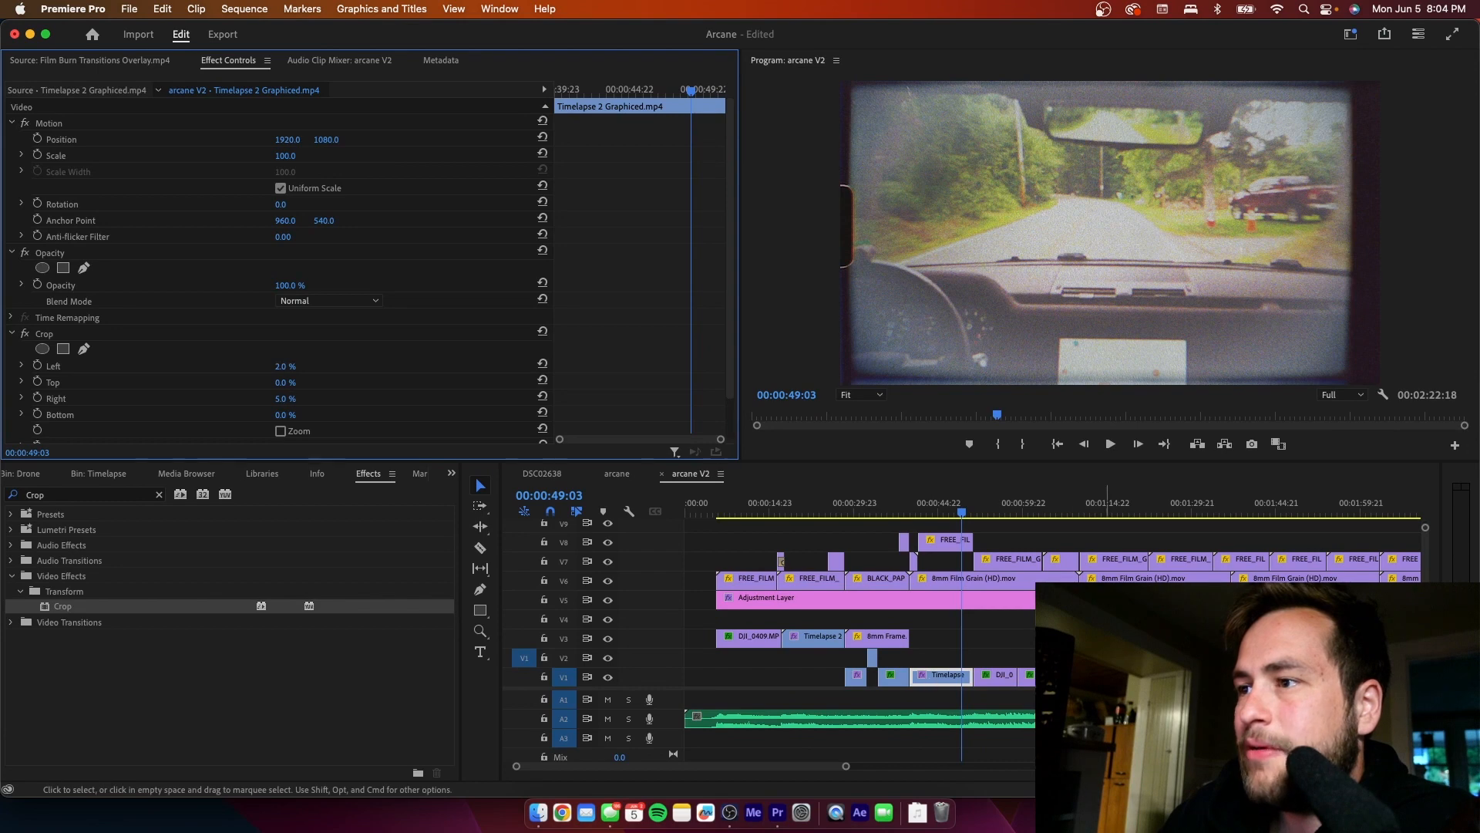
{"action": "left_click", "coordinate": [1051, 619]}
{"action": "key", "text": "space"}
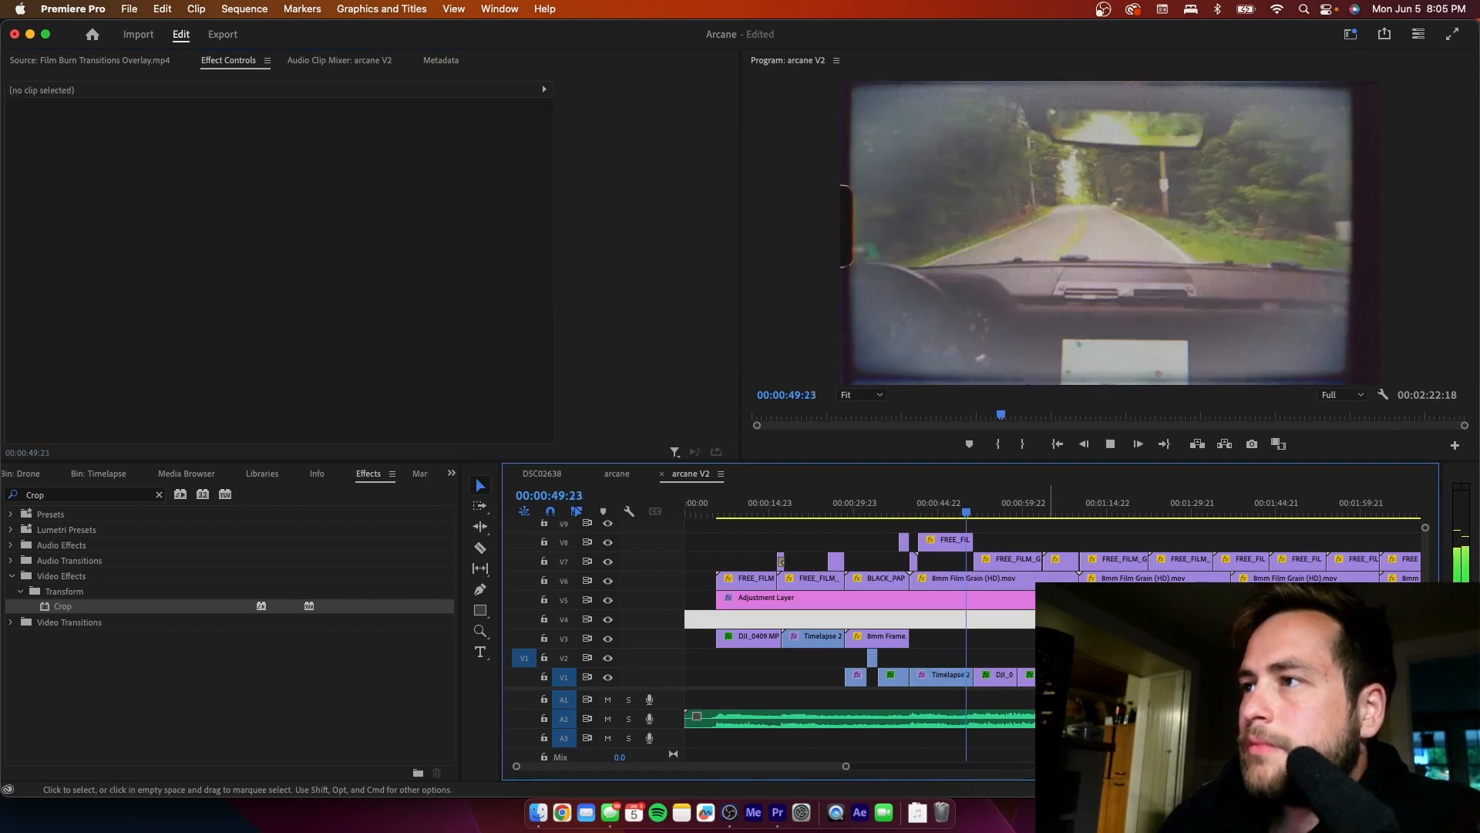
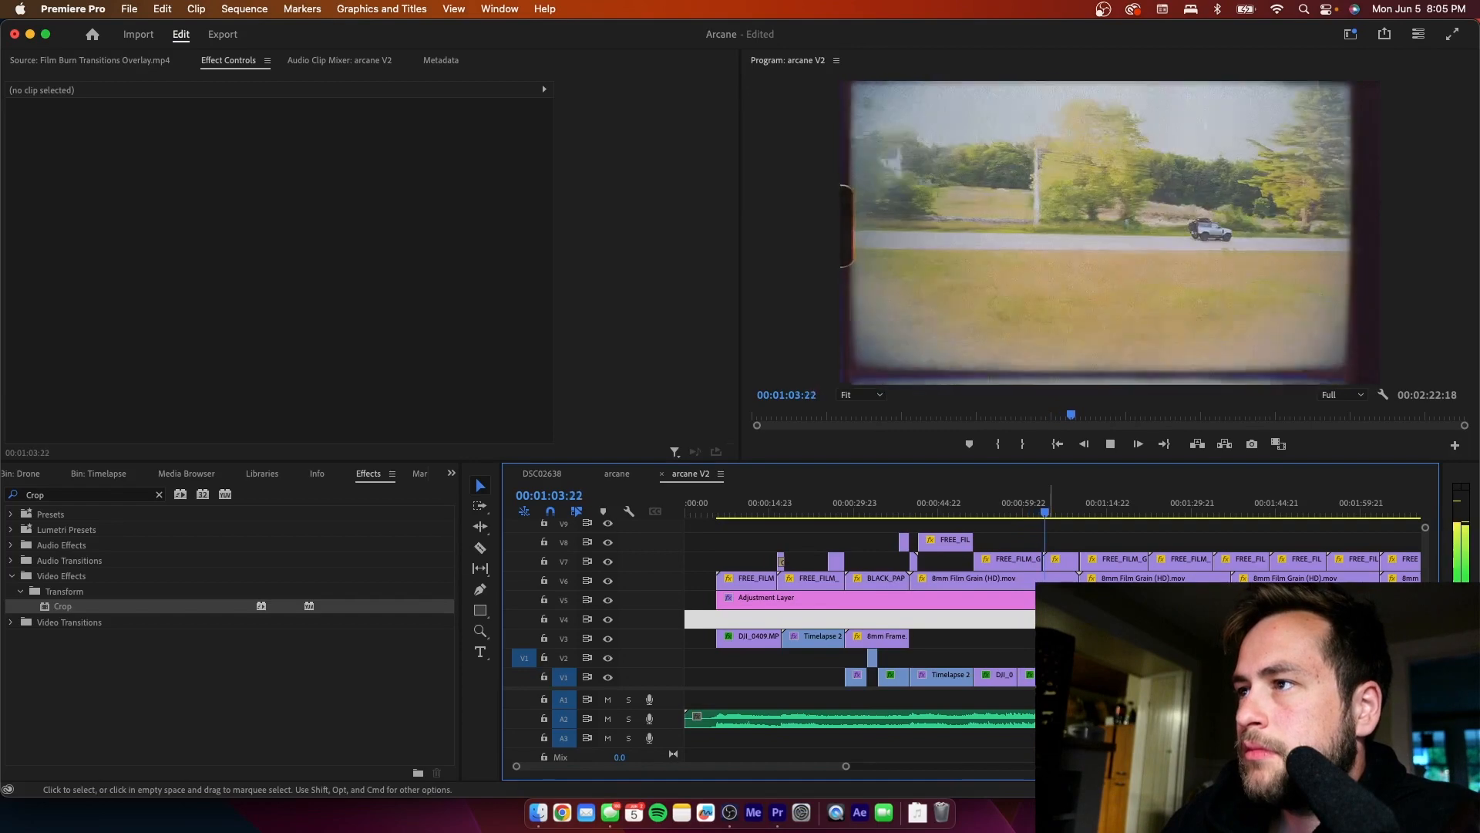
- Play back the DJI_0411.MP4 shot from about 00:01:03:02 across the V7 grain overlay cut and on to 00:01:11:03
{"action": "key", "text": "space"}
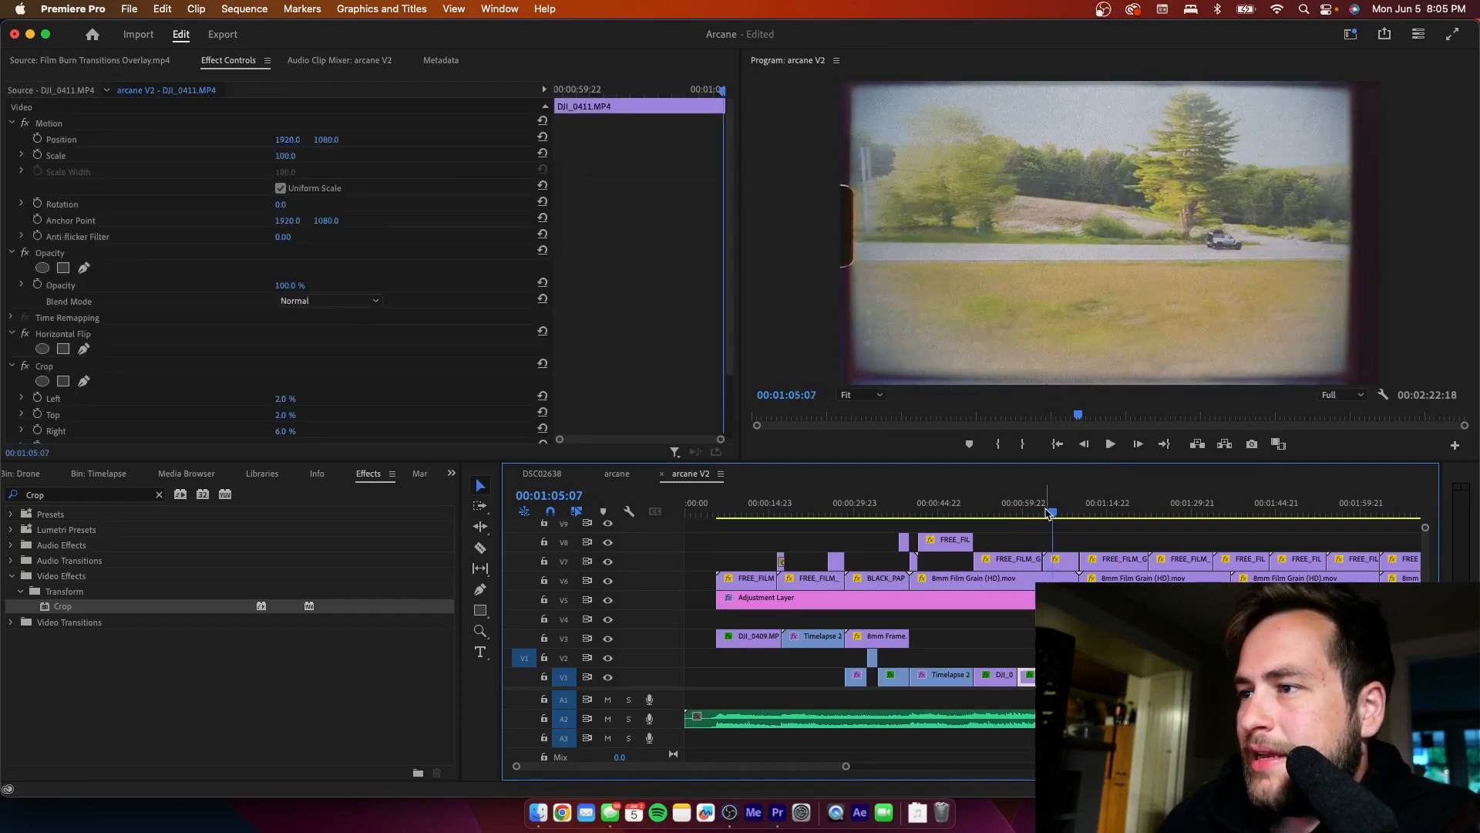
{"action": "left_click_drag", "start_coordinate": [1052, 511], "coordinate": [1039, 512]}
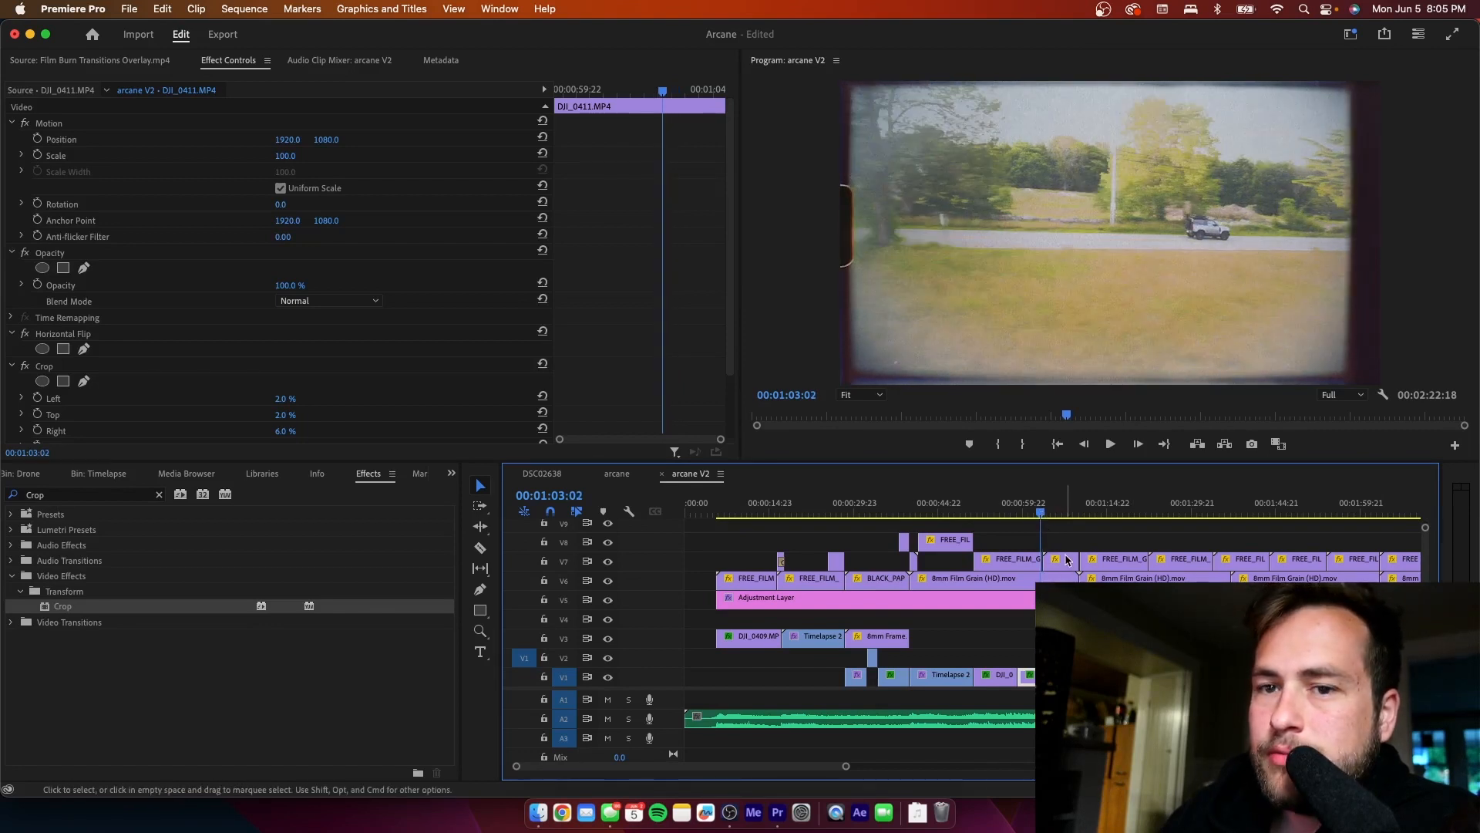
{"action": "key", "text": "space"}
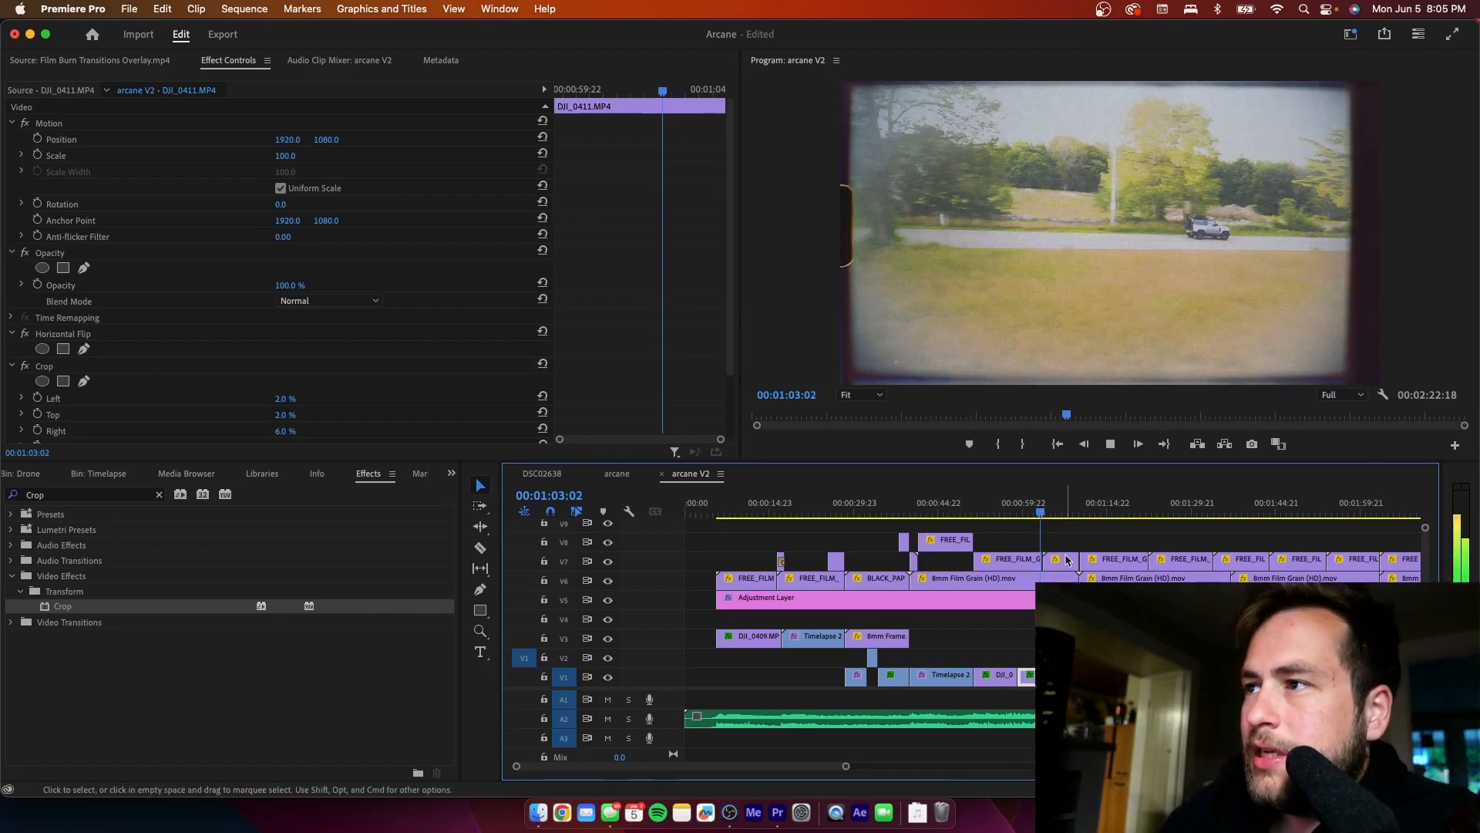
{"action": "key", "text": "space"}
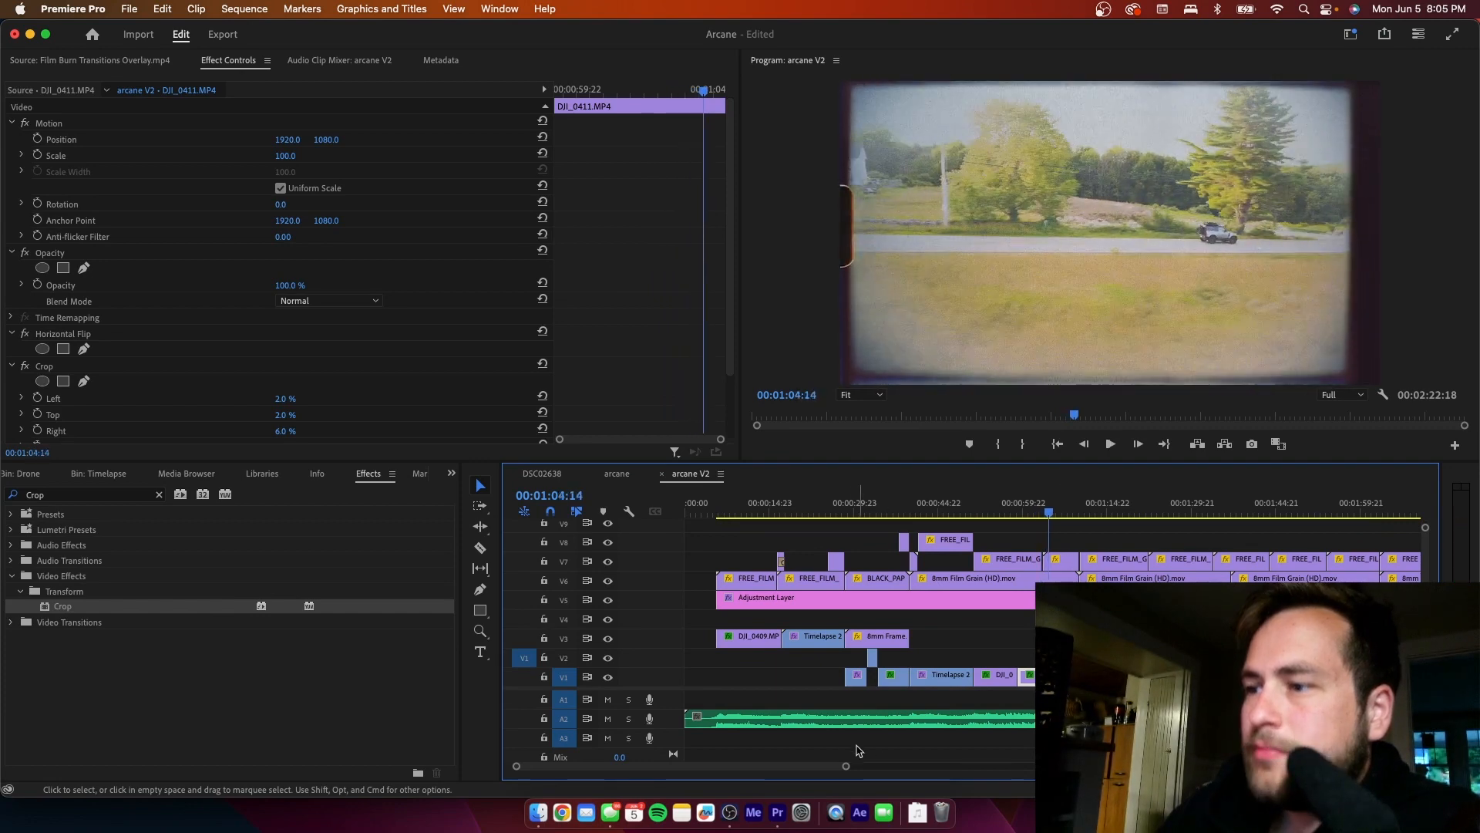
{"action": "left_click_drag", "start_coordinate": [846, 766], "coordinate": [668, 785]}
{"action": "left_click_drag", "start_coordinate": [984, 515], "coordinate": [994, 561]}
{"action": "left_click", "coordinate": [1015, 546]}
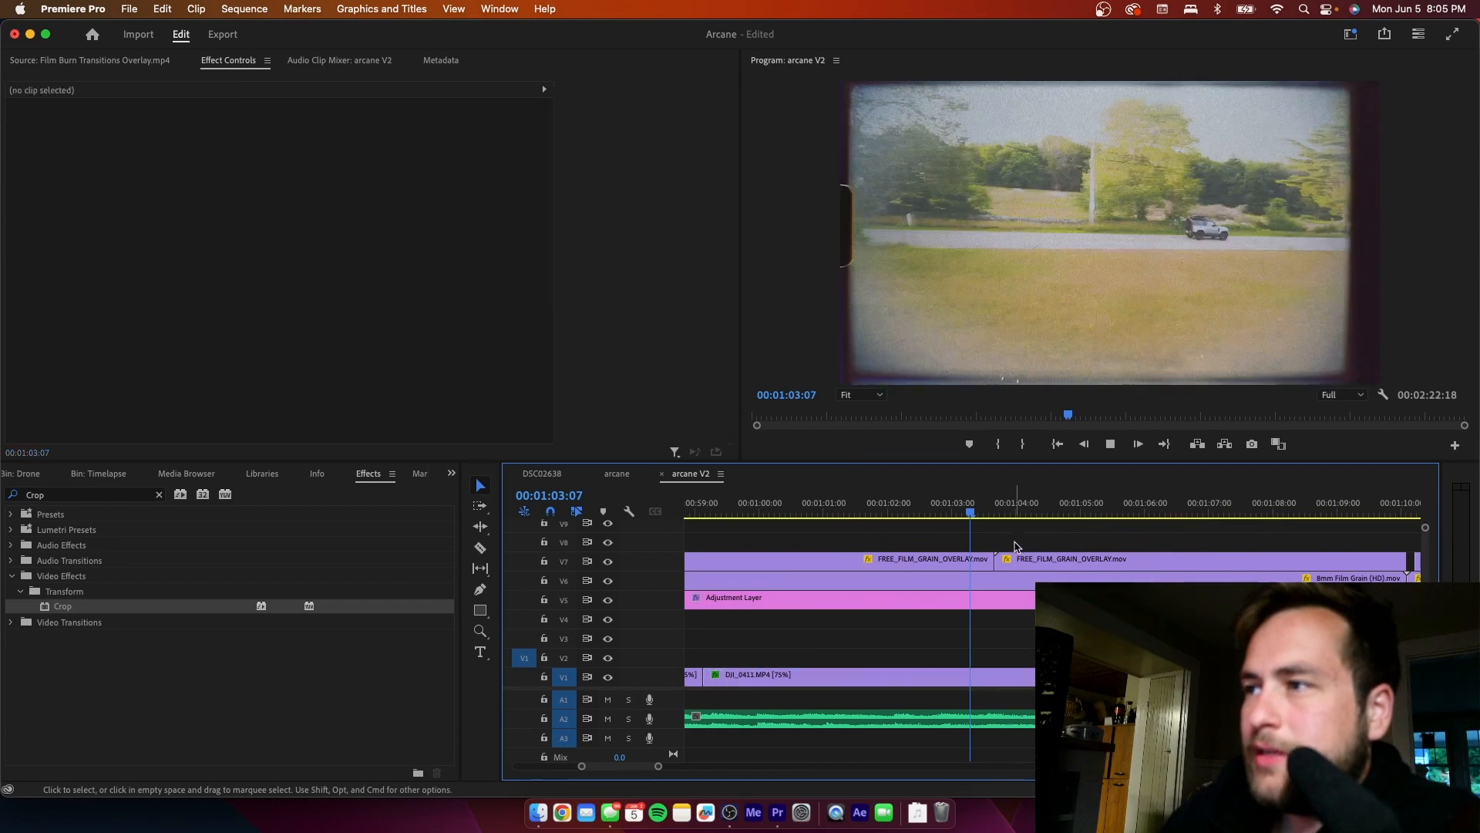
{"action": "key", "text": "space"}
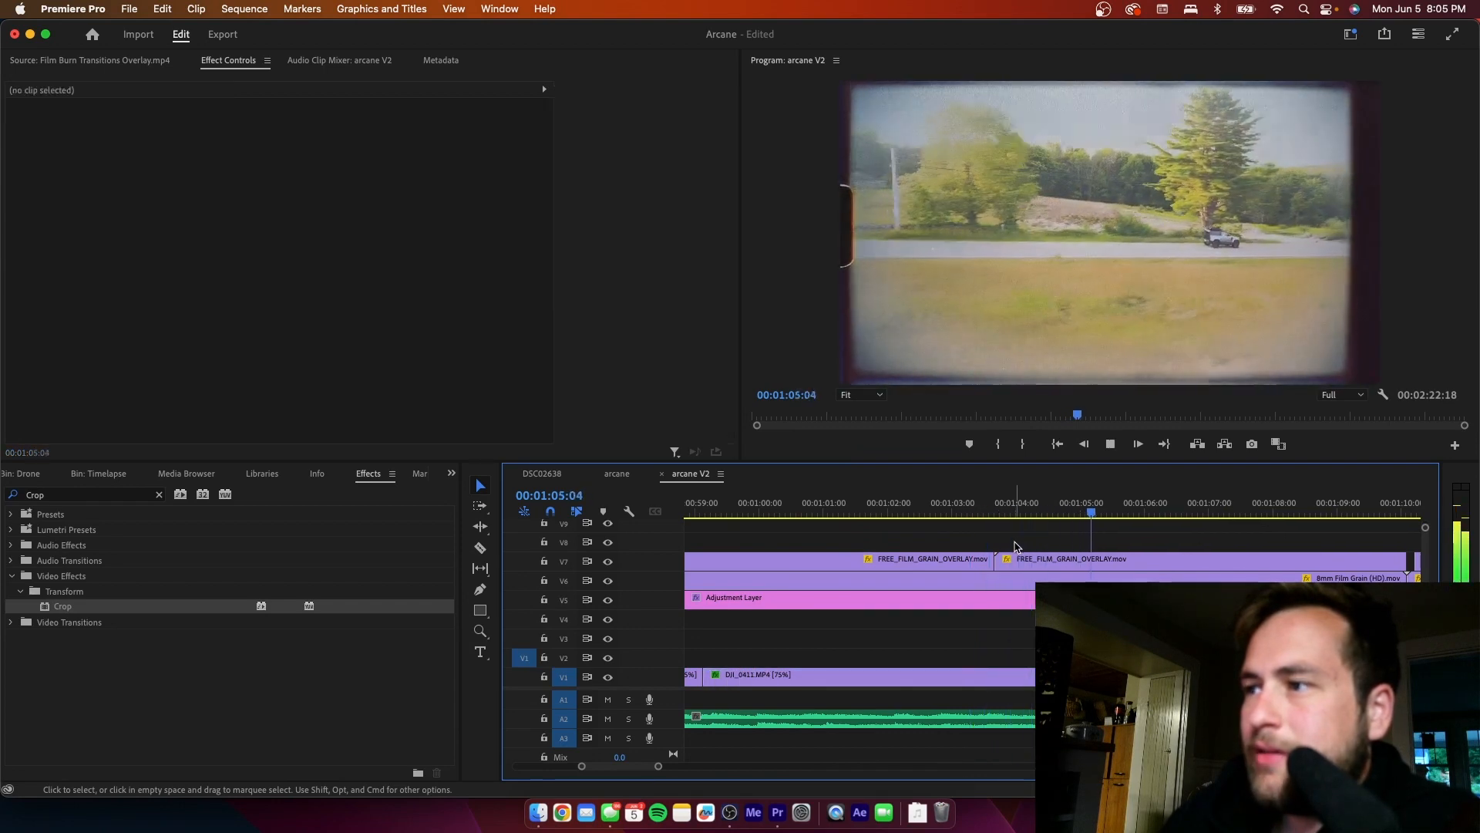
{"action": "left_click_drag", "start_coordinate": [659, 766], "coordinate": [685, 766]}
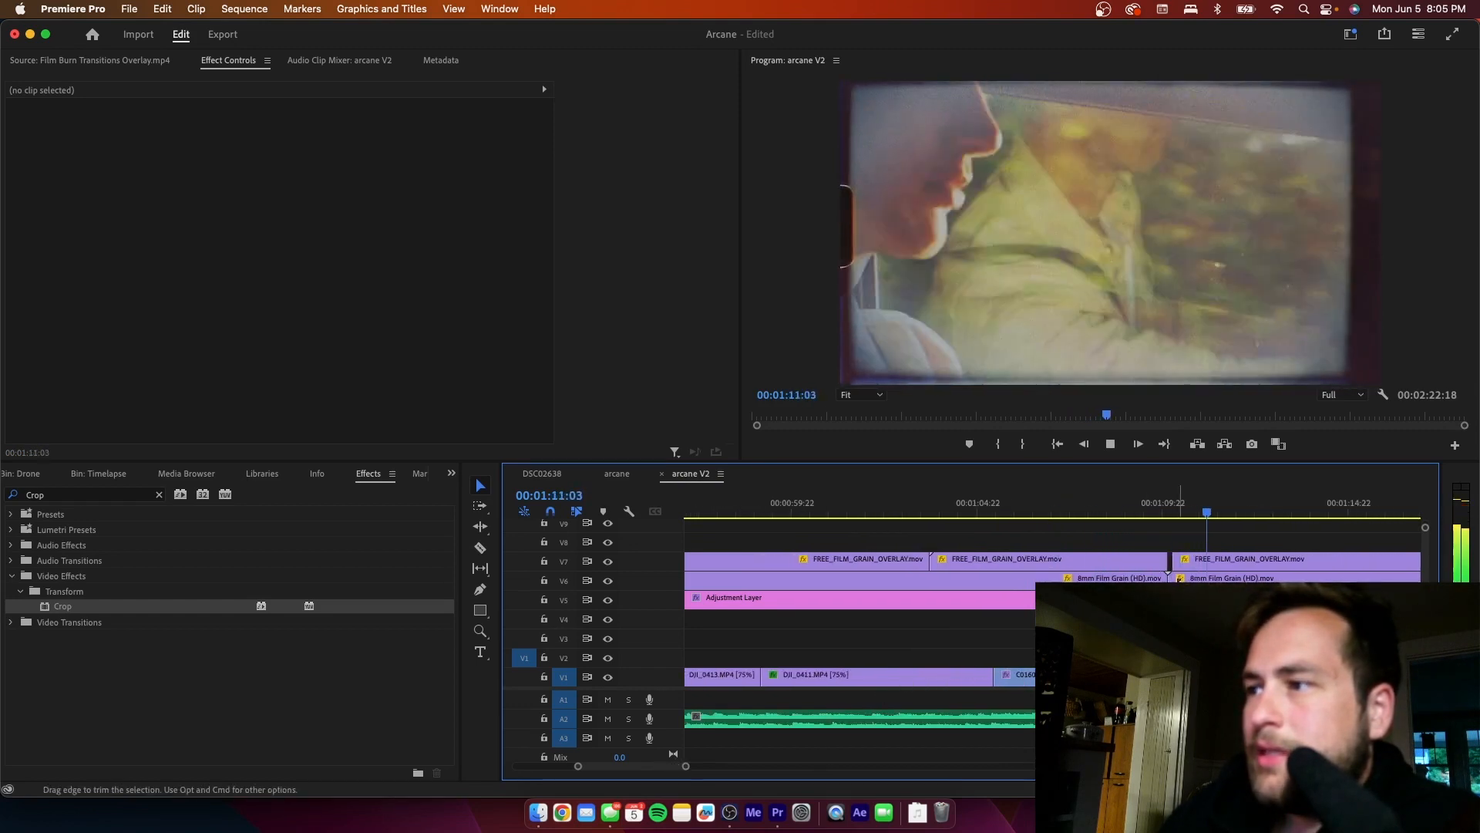
{"action": "key", "text": "space"}
- Extend the V7 FREE_FILM_GRAIN_OVERLAY.mov clip to close the gap just after 00:01:10:00, and play across the cut
{"action": "left_click", "coordinate": [1166, 512]}
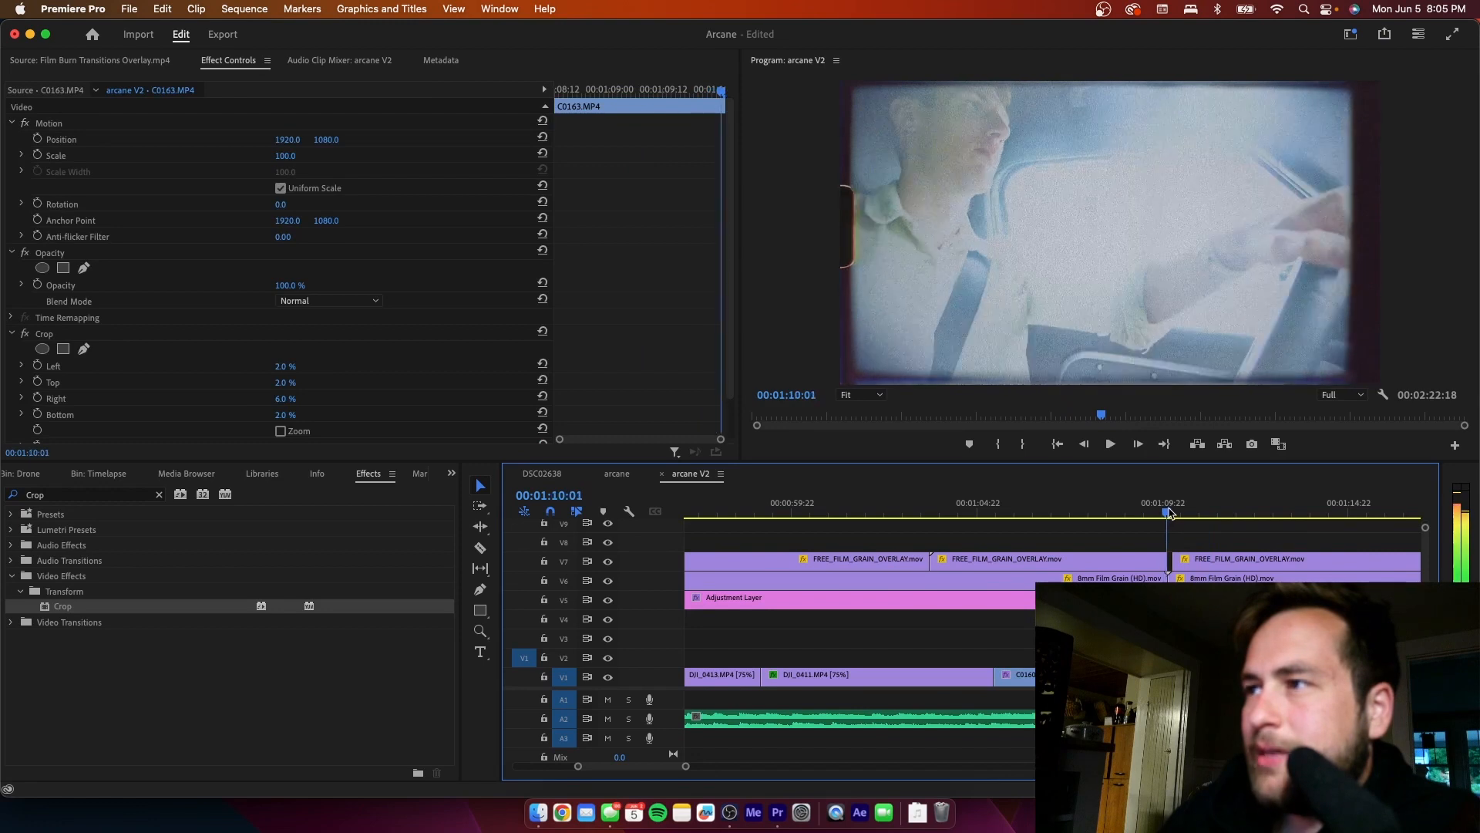
{"action": "left_click_drag", "start_coordinate": [1168, 509], "coordinate": [1165, 512]}
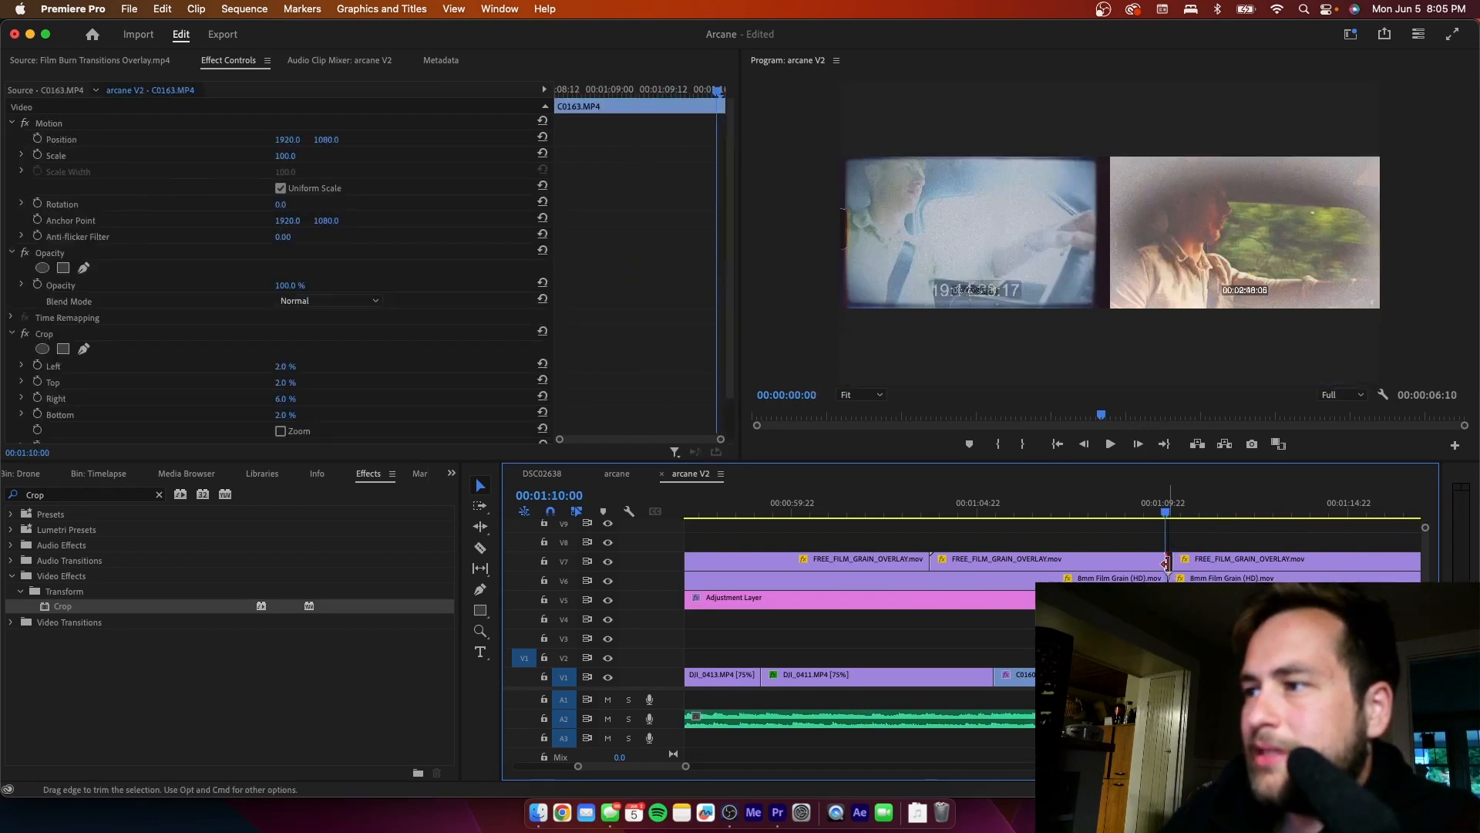
{"action": "left_click_drag", "start_coordinate": [1167, 563], "coordinate": [1171, 563]}
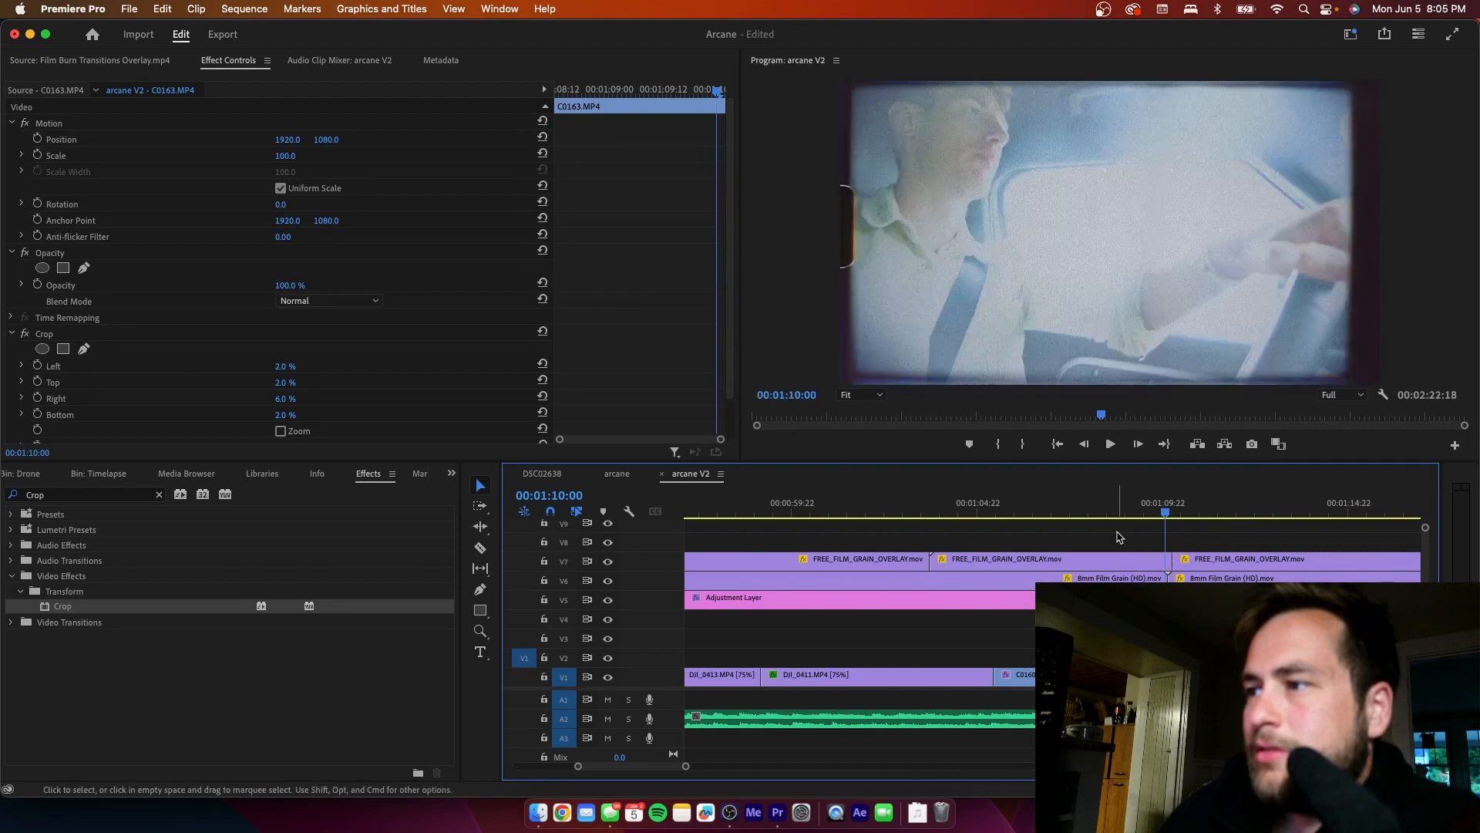
{"action": "left_click", "coordinate": [1118, 513]}
{"action": "key", "text": "space"}
{"action": "left_click", "coordinate": [1137, 532]}
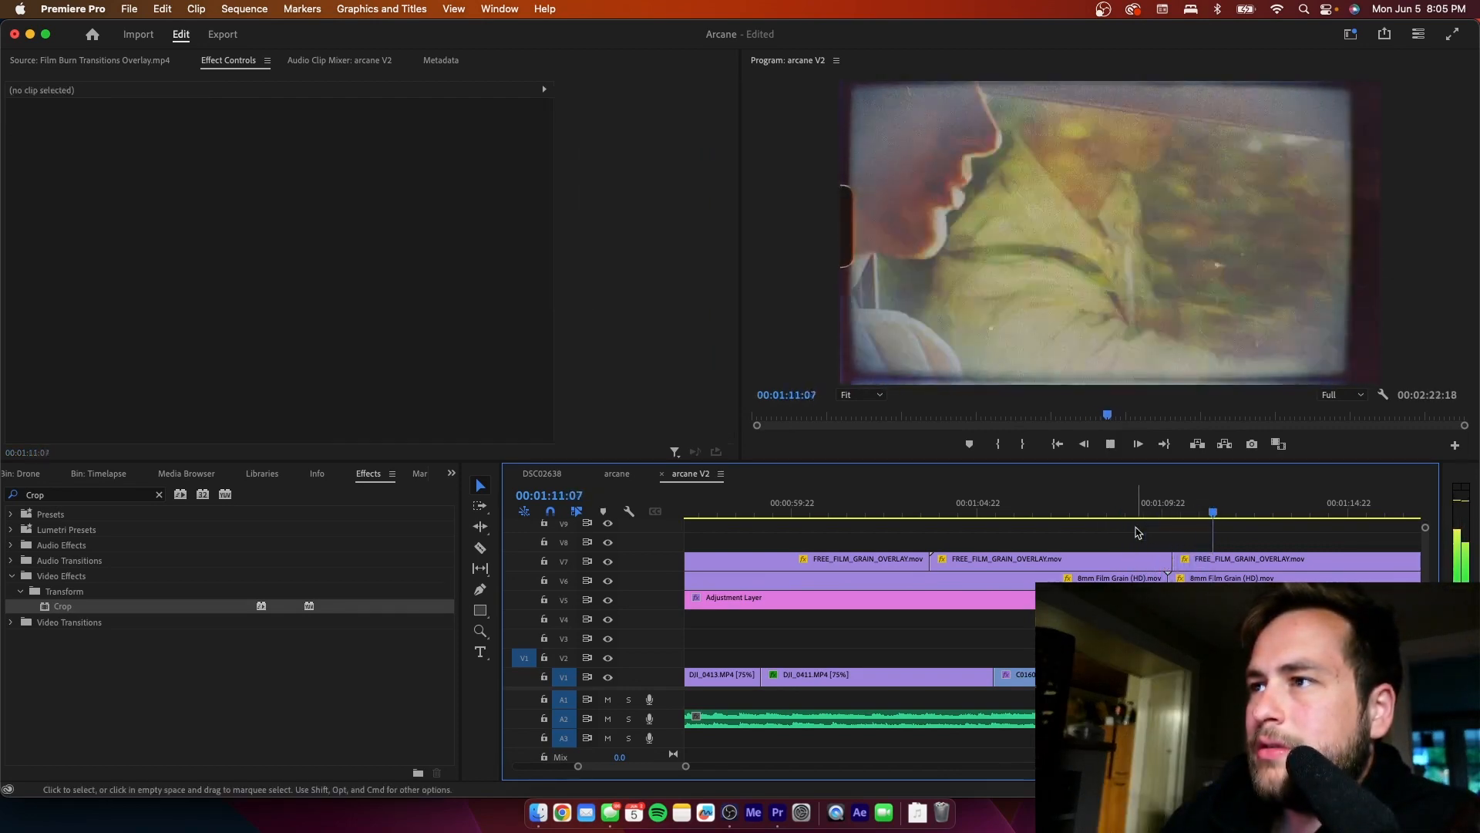
{"action": "key", "text": "space"}
- Readjust the V7 grain overlay's end near 00:01:10:03 so it meets the next overlay clip, replaying the cut to check it
{"action": "left_click", "coordinate": [1171, 514]}
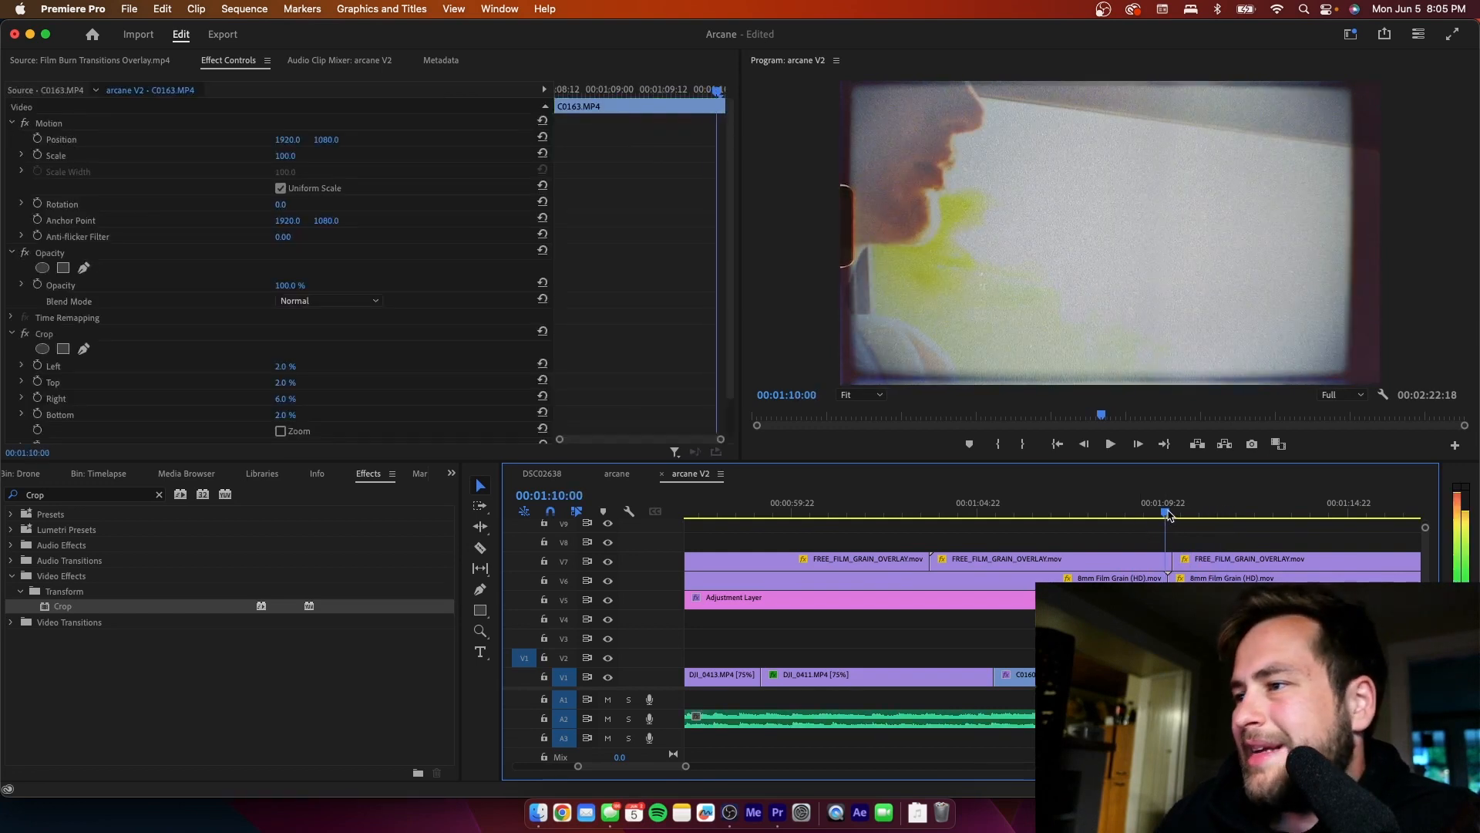
{"action": "left_click", "coordinate": [1166, 567]}
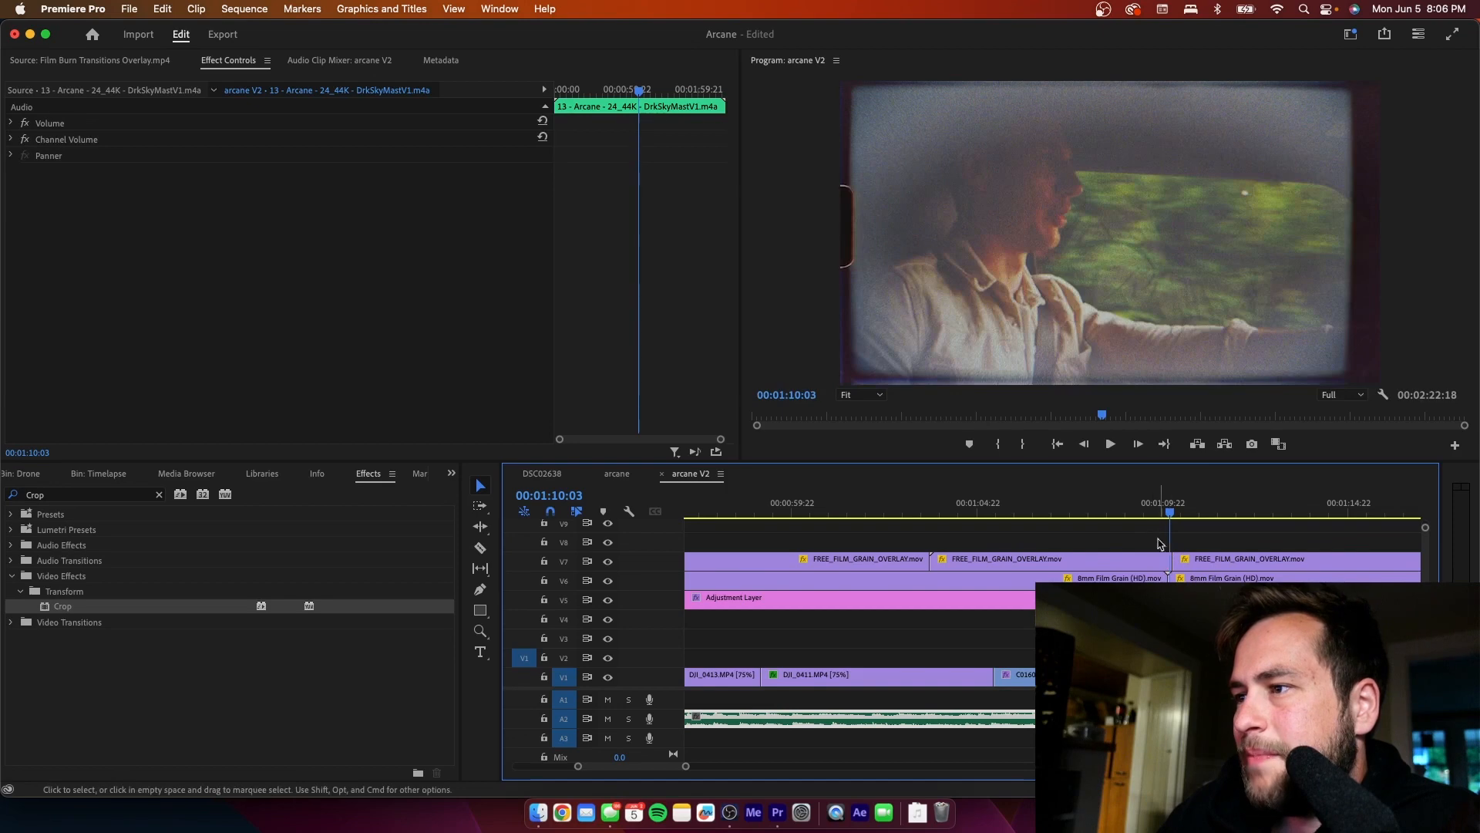
{"action": "left_click", "coordinate": [1168, 565]}
{"action": "left_click", "coordinate": [1168, 565]}
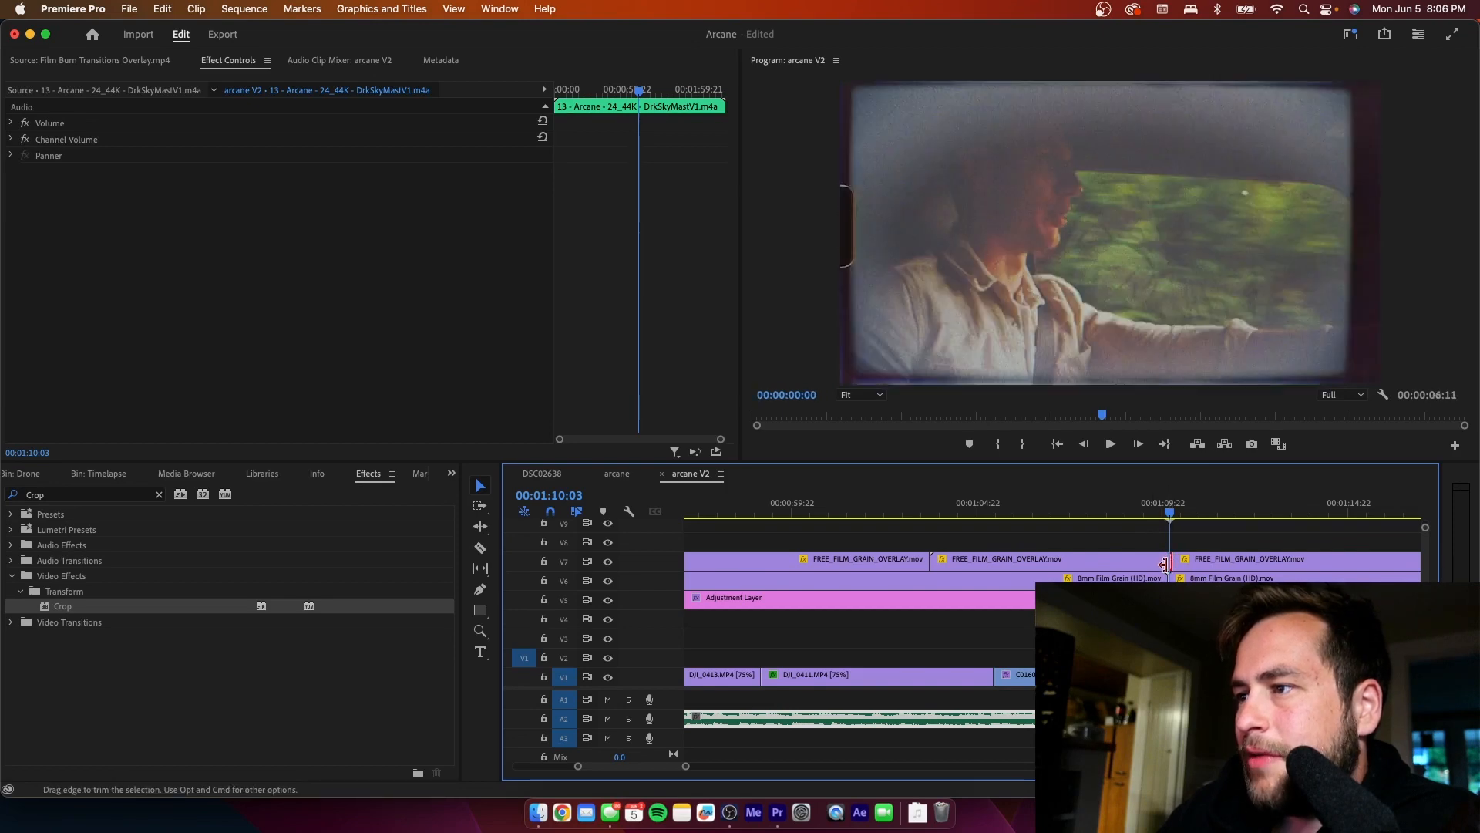
{"action": "left_click", "coordinate": [1166, 565]}
{"action": "left_click", "coordinate": [1143, 506]}
{"action": "key", "text": "space"}
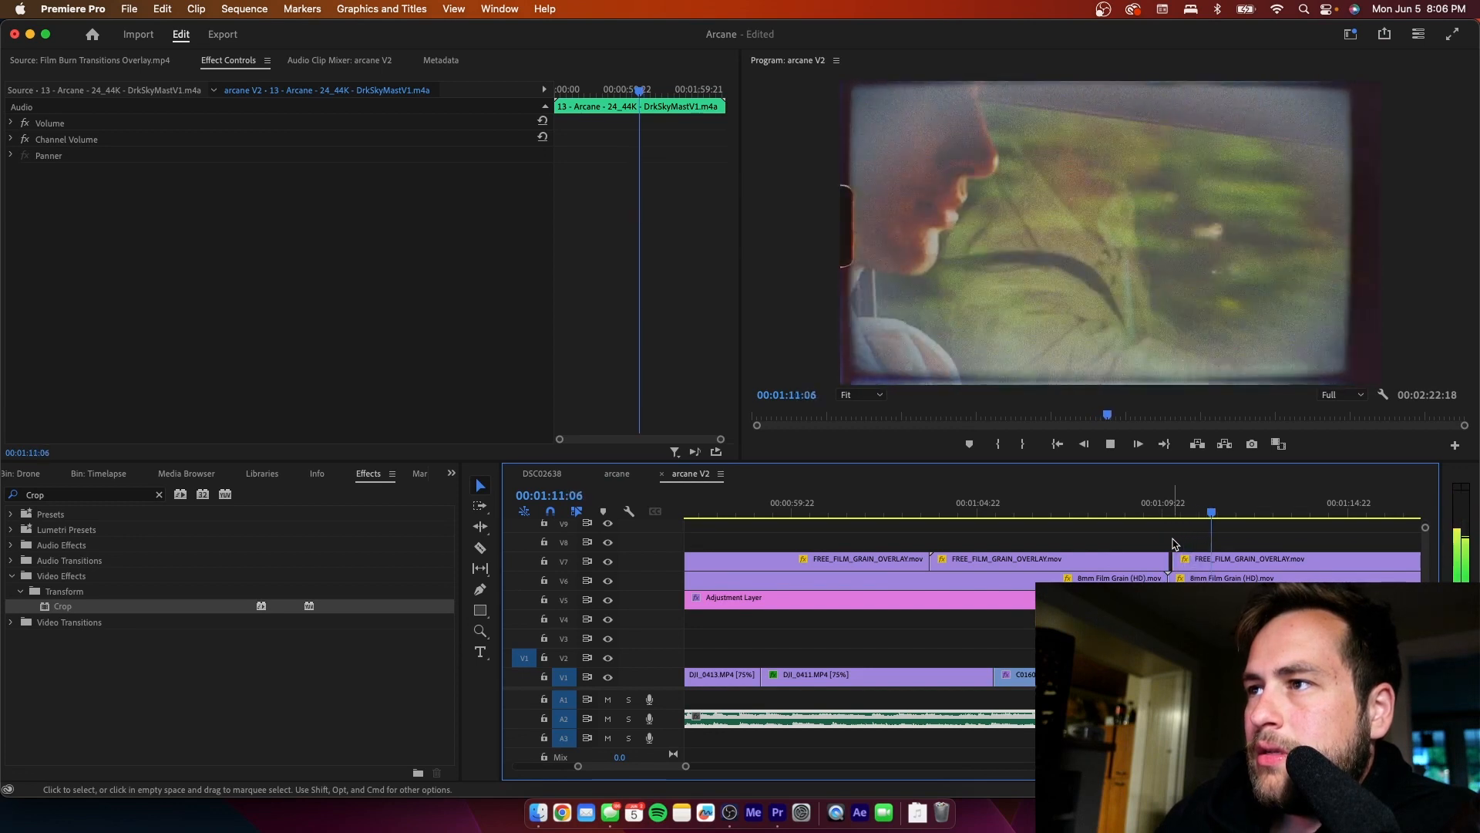
{"action": "left_click", "coordinate": [1169, 512]}
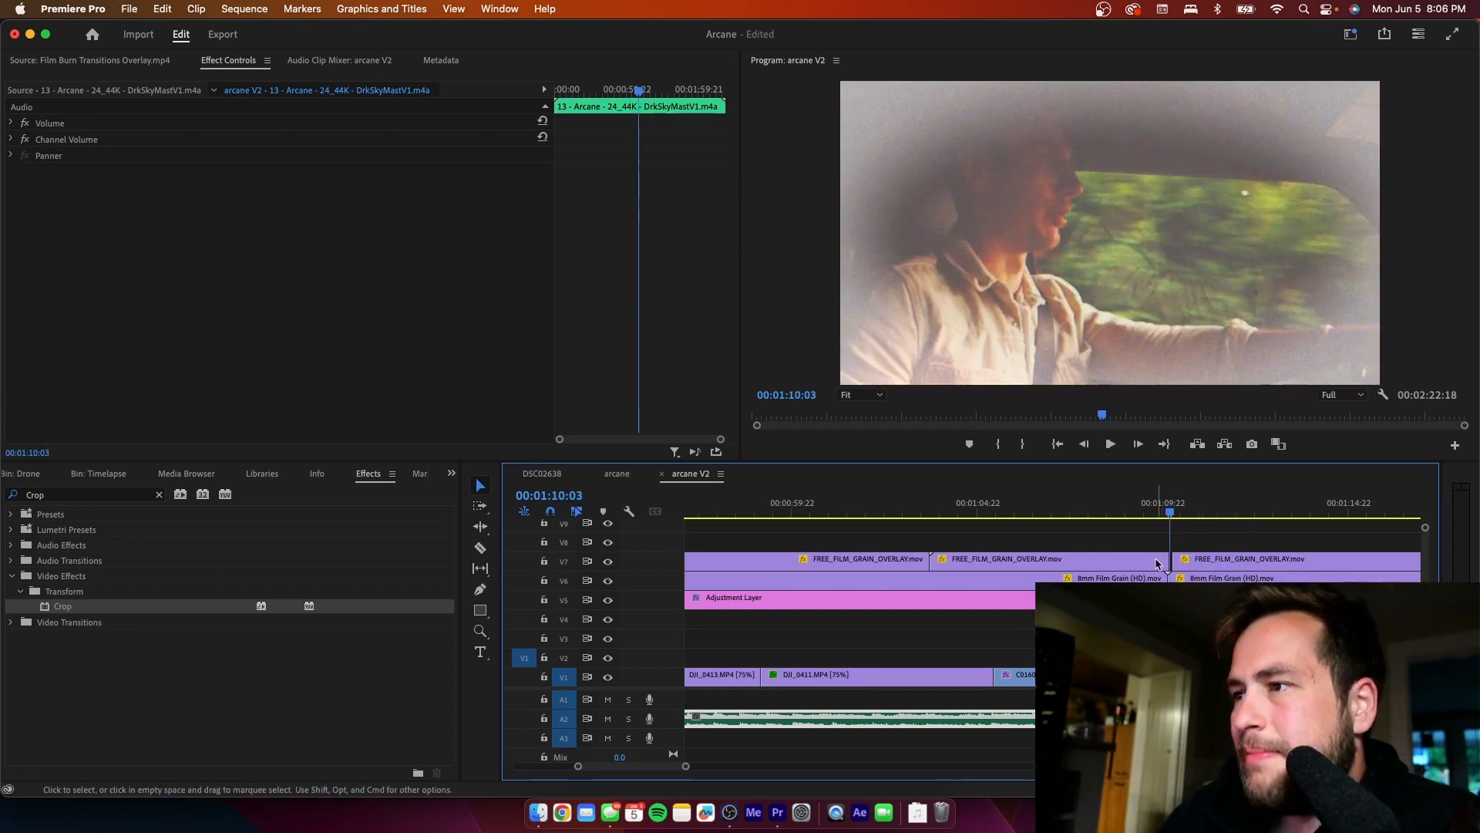
{"action": "left_click_drag", "start_coordinate": [1165, 560], "coordinate": [1165, 561]}
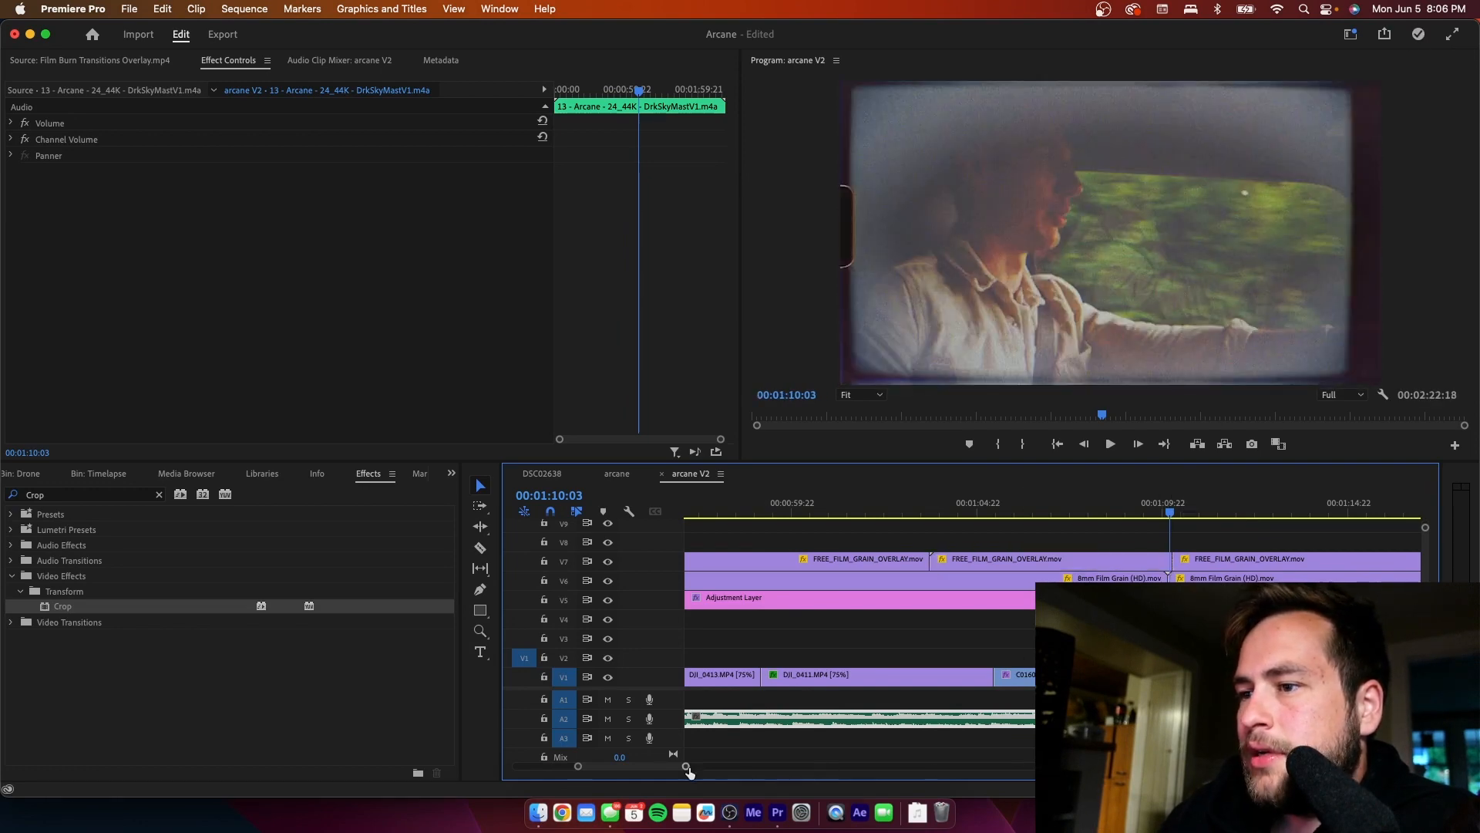
- Scrub from 00:01:10:03 and split the V2 Timelapse 2 Graphiced.mp4 clip at 00:01:10:08
{"action": "left_click_drag", "start_coordinate": [685, 767], "coordinate": [640, 768]}
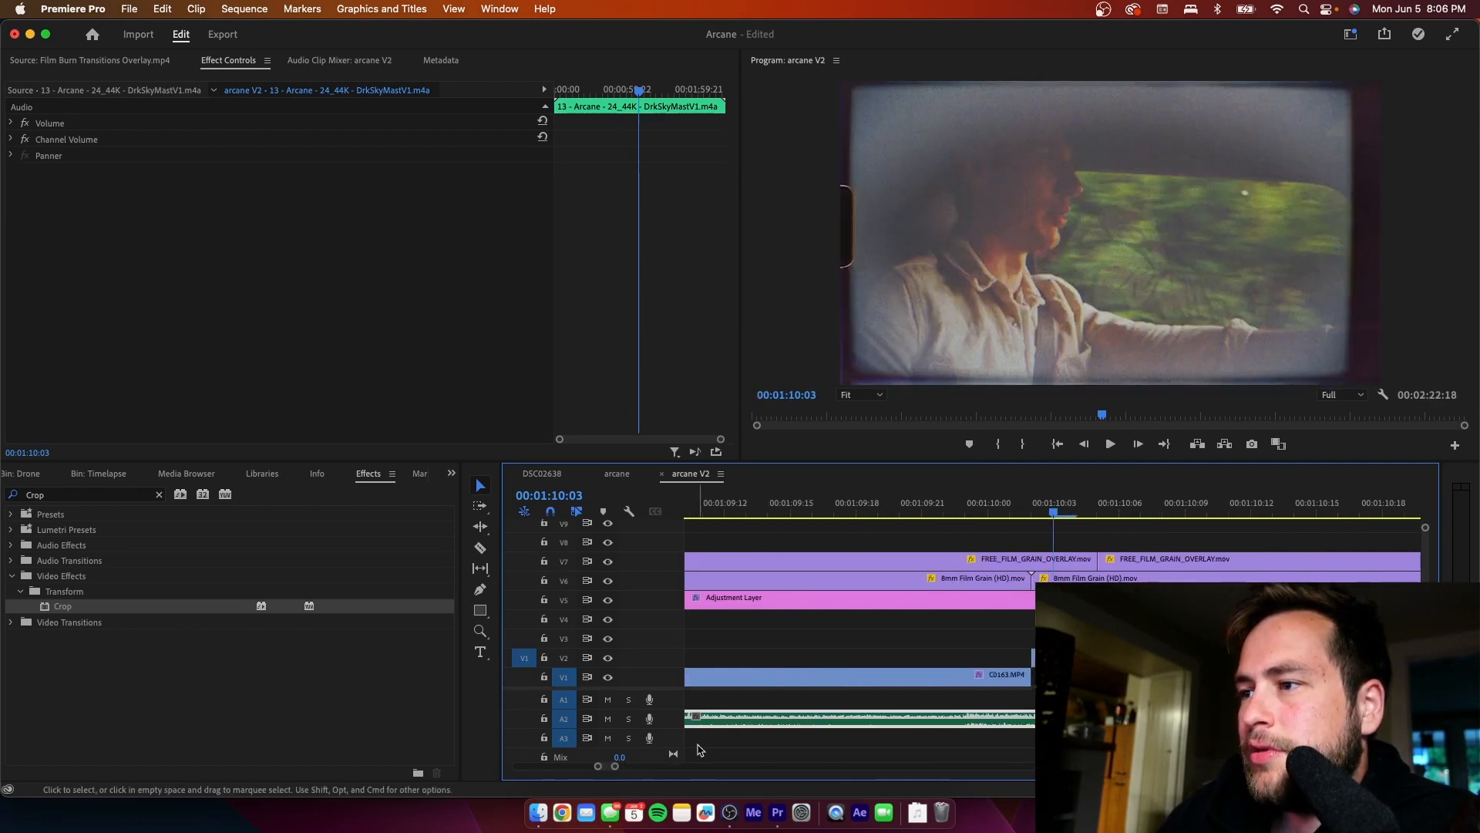
{"action": "left_click", "coordinate": [1072, 517]}
{"action": "left_click_drag", "start_coordinate": [1083, 518], "coordinate": [1153, 520]}
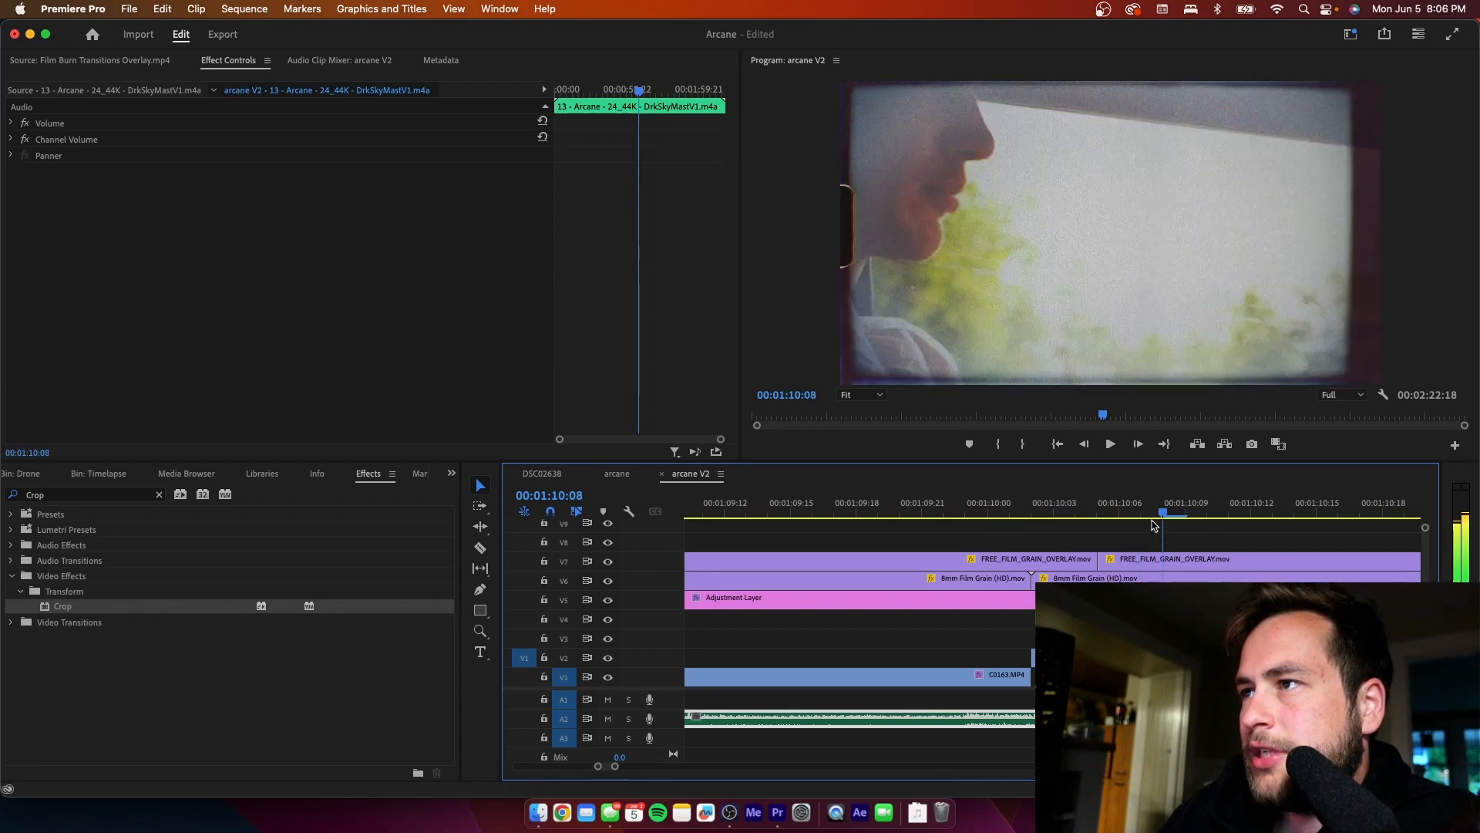
{"action": "key", "text": "c"}
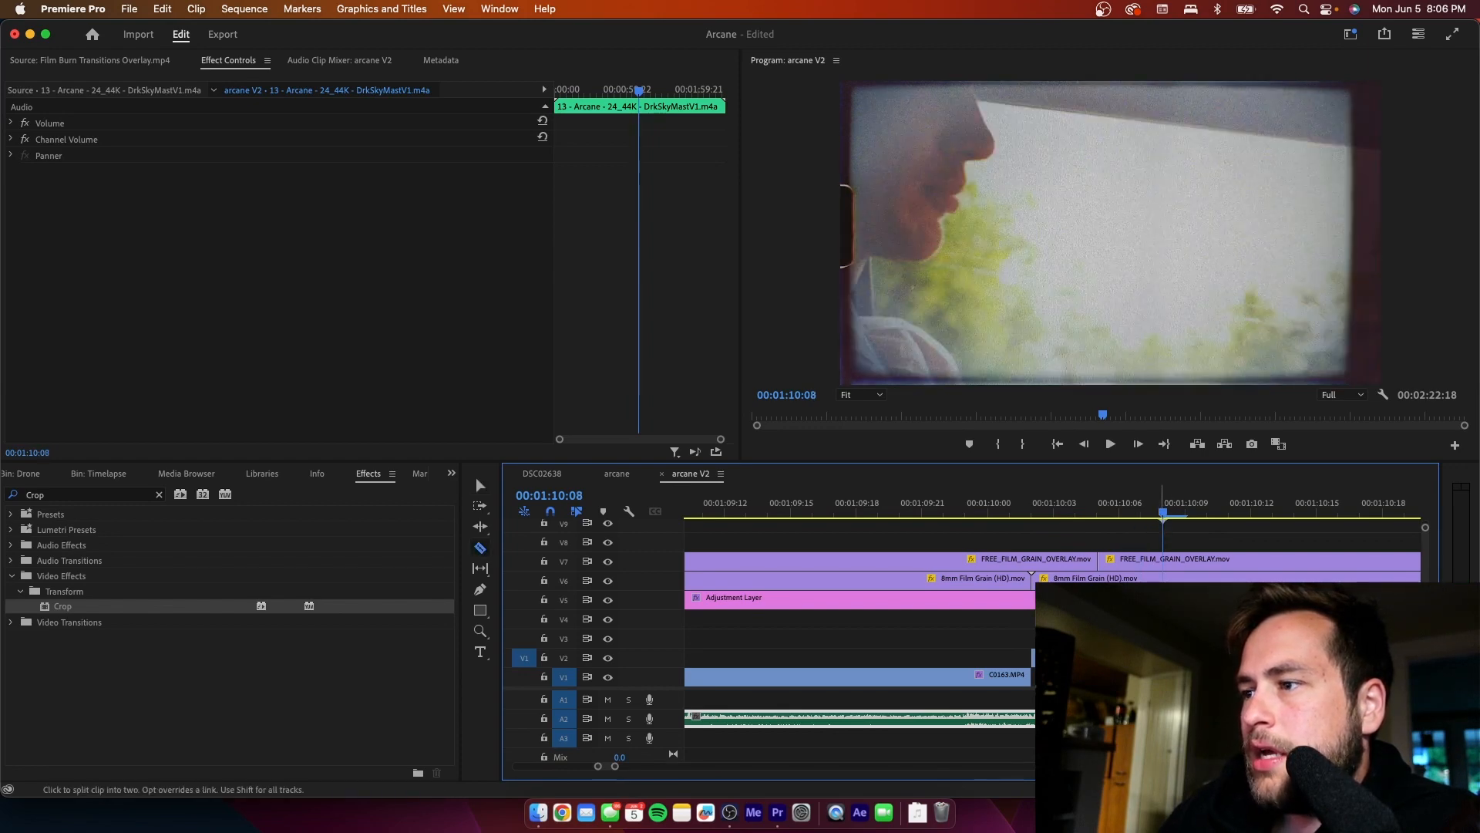
{"action": "key", "text": "v"}
{"action": "left_click", "coordinate": [1146, 542]}
- Brighten the short opening piece of the V2 Timelapse 2 Graphiced.mp4 clip with Lumetri Color and play back the transition from C0163.MP4
{"action": "left_click", "coordinate": [1076, 515]}
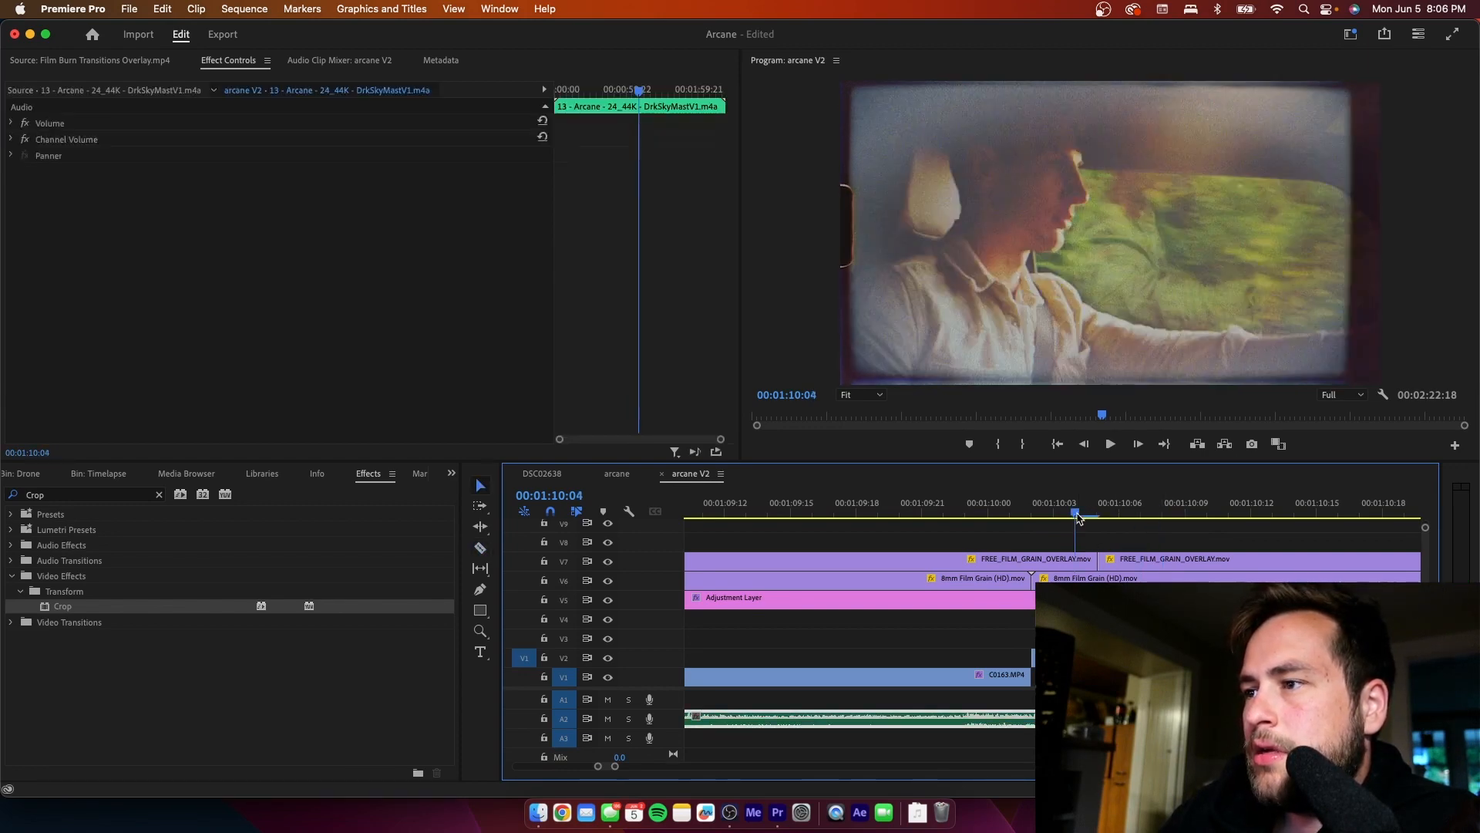
{"action": "left_click", "coordinate": [1033, 657]}
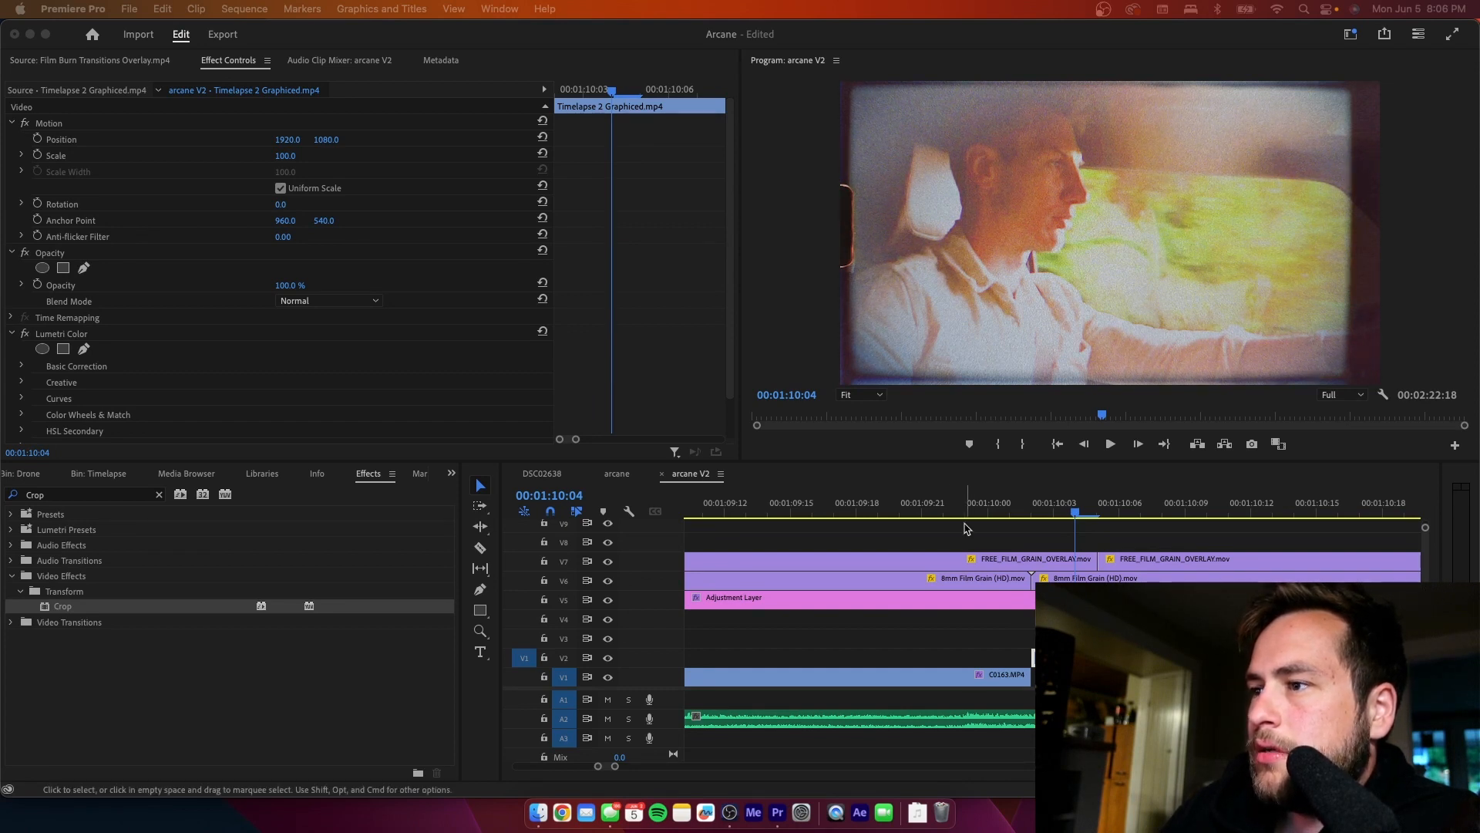
{"action": "left_click", "coordinate": [914, 515]}
{"action": "key", "text": "space"}
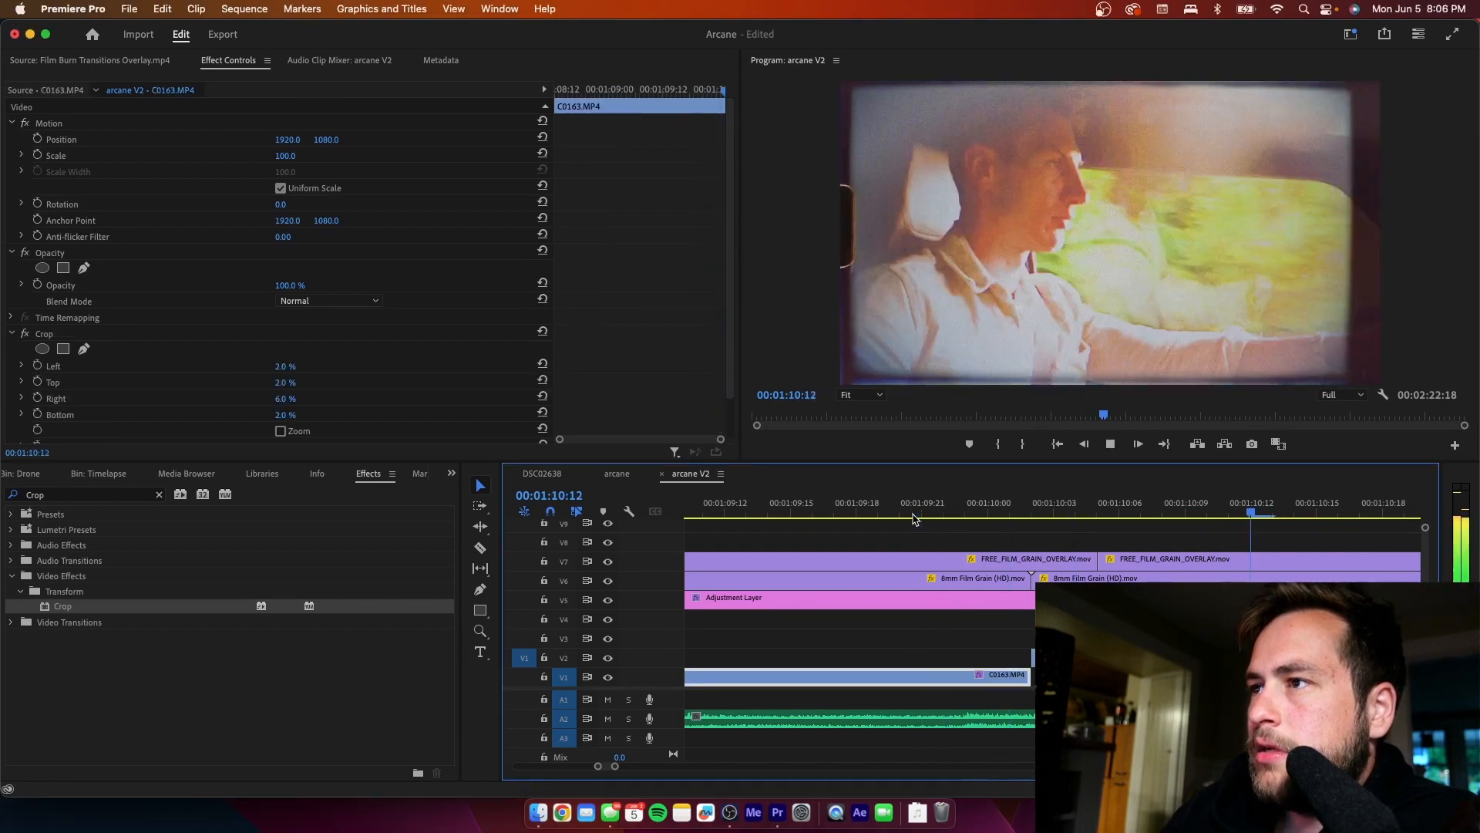
{"action": "key", "text": "space"}
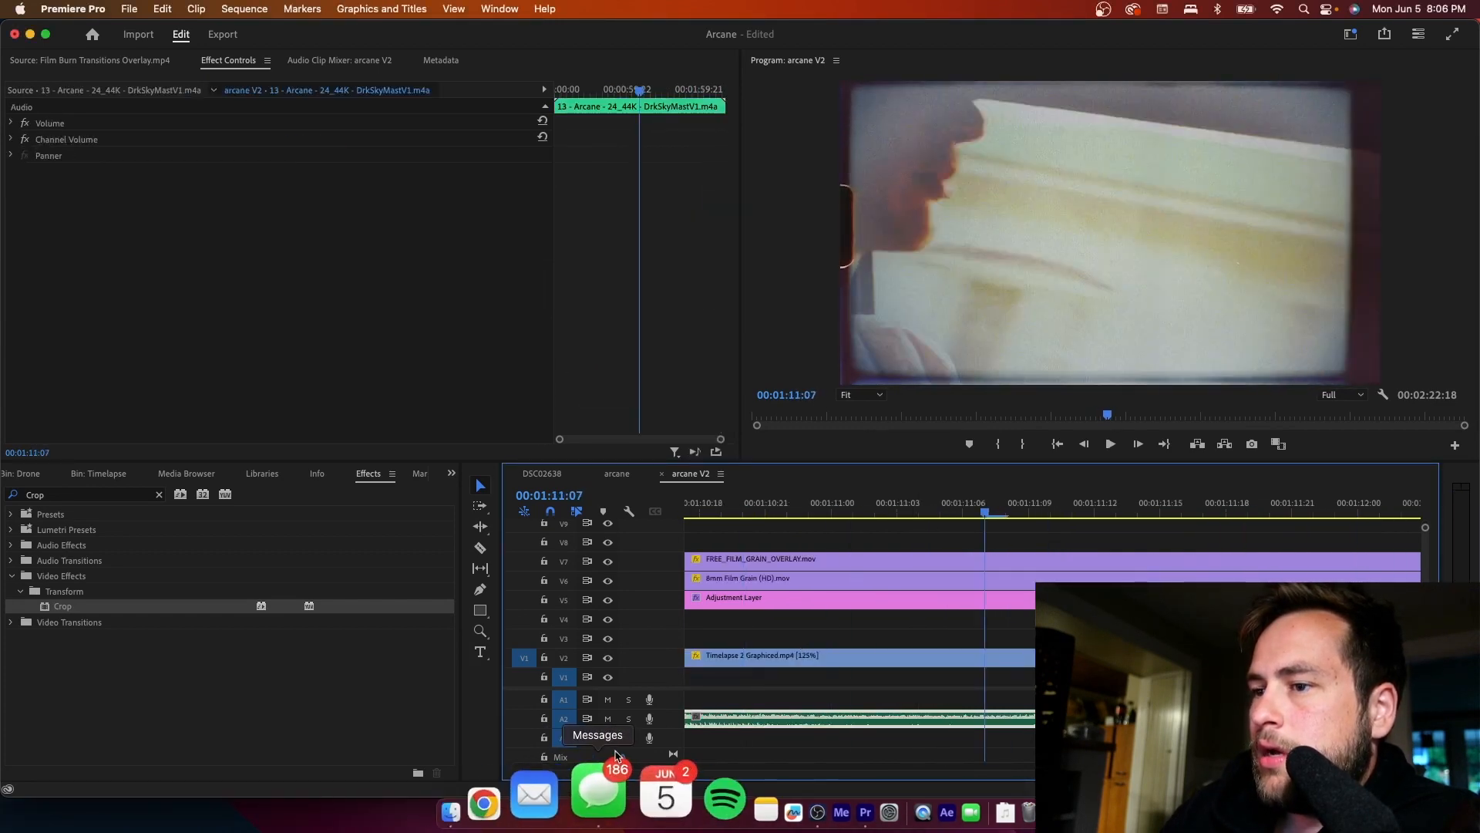
- Split the short V2 piece at 00:01:10:03, brighten its opening frame further with Lumetri Color, and replay from 00:01:09:17
{"action": "left_click_drag", "start_coordinate": [620, 766], "coordinate": [632, 766]}
{"action": "key", "text": "c"}
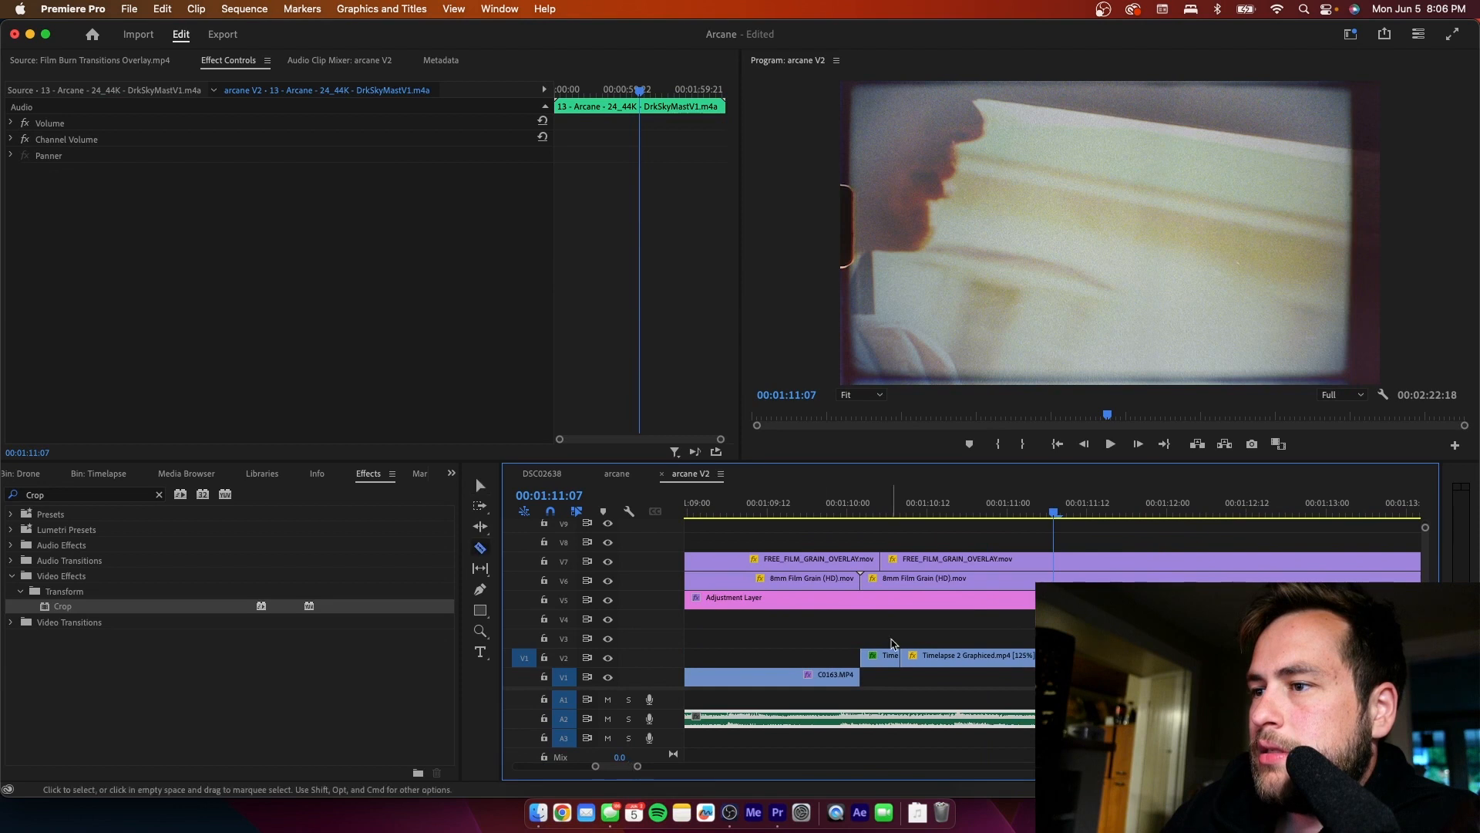
{"action": "left_click", "coordinate": [868, 507]}
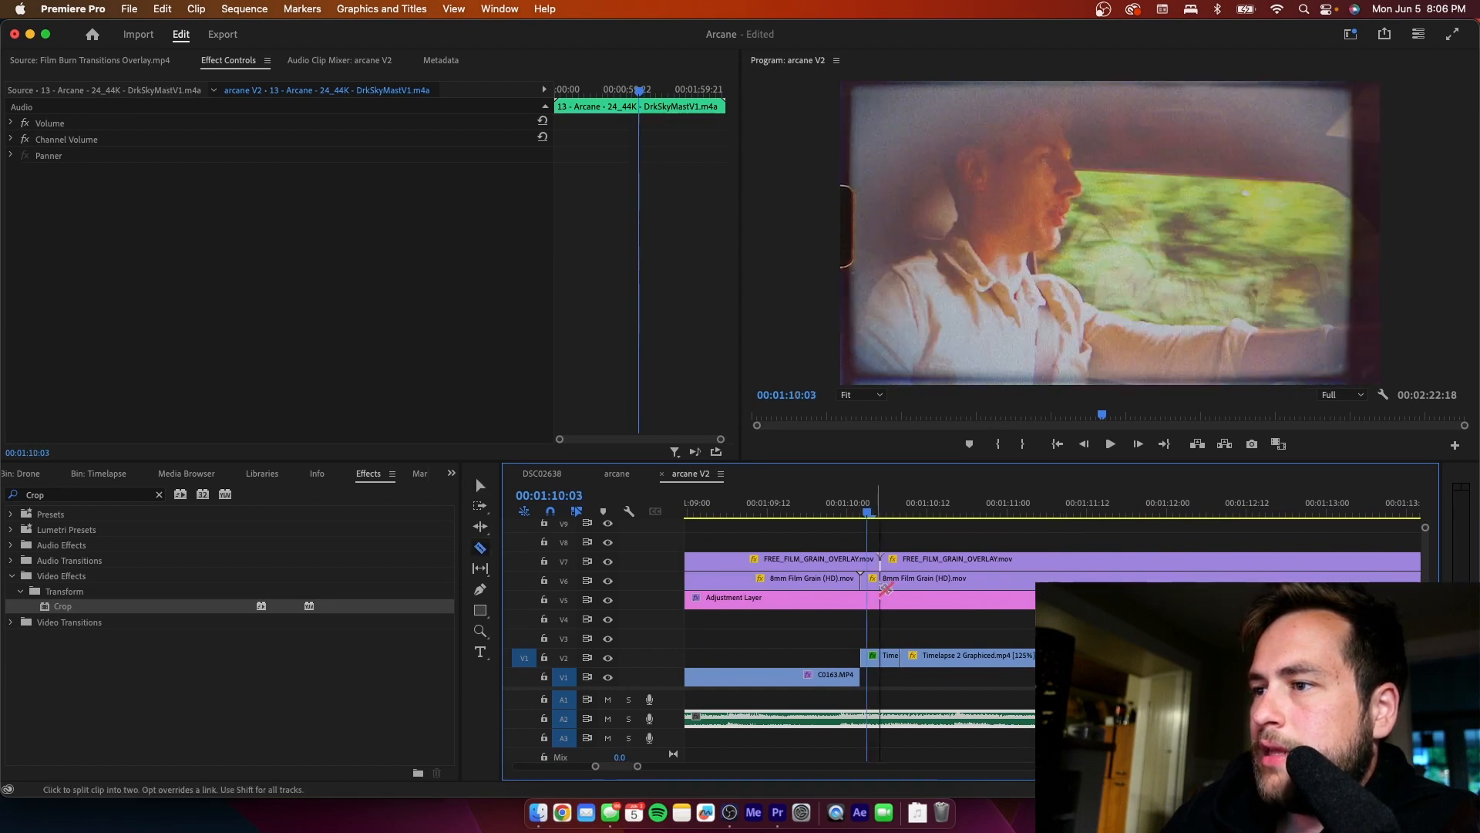
{"action": "left_click", "coordinate": [867, 659]}
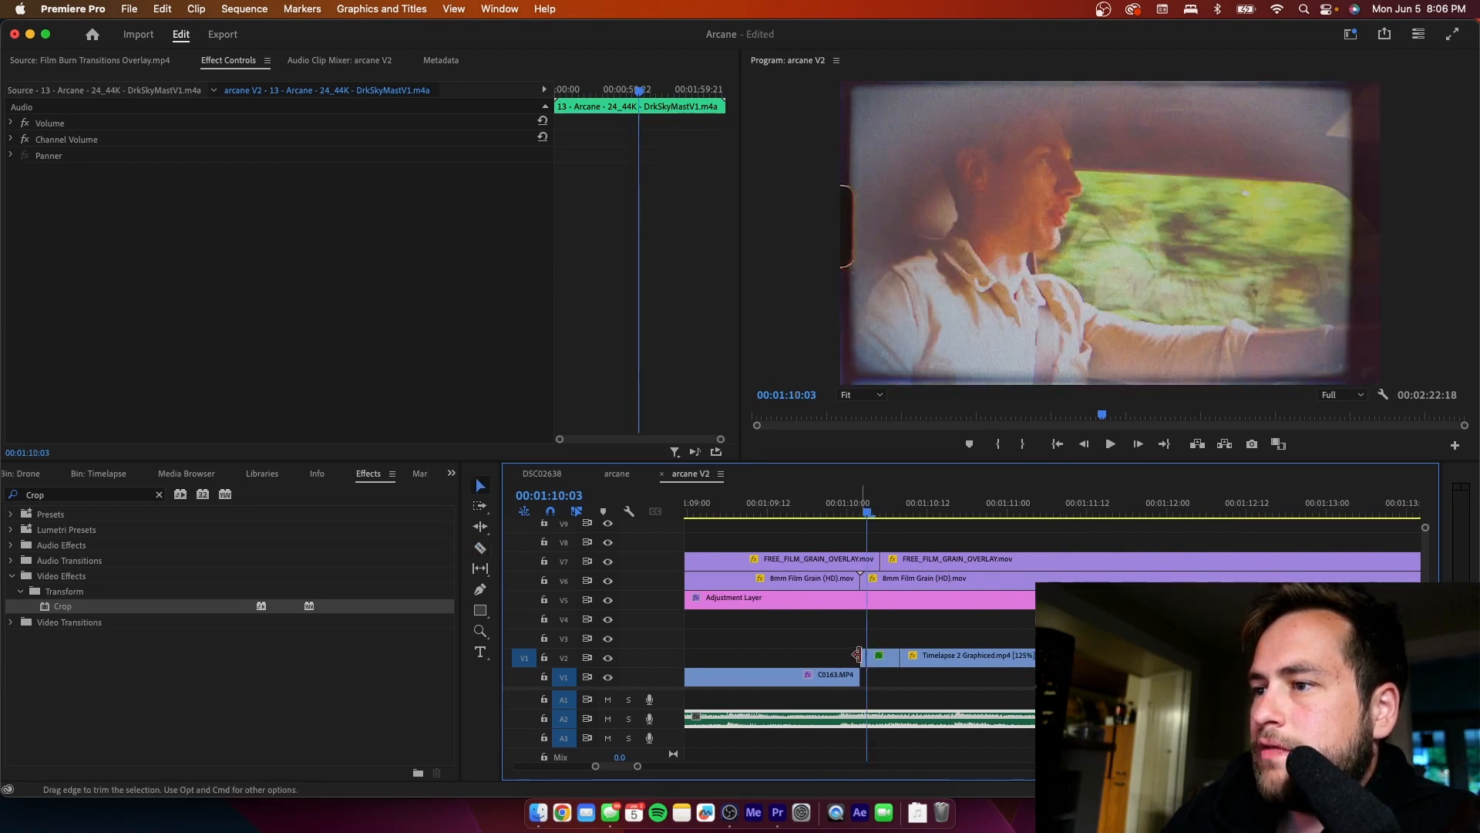
{"action": "key", "text": "v"}
{"action": "left_click", "coordinate": [863, 658]}
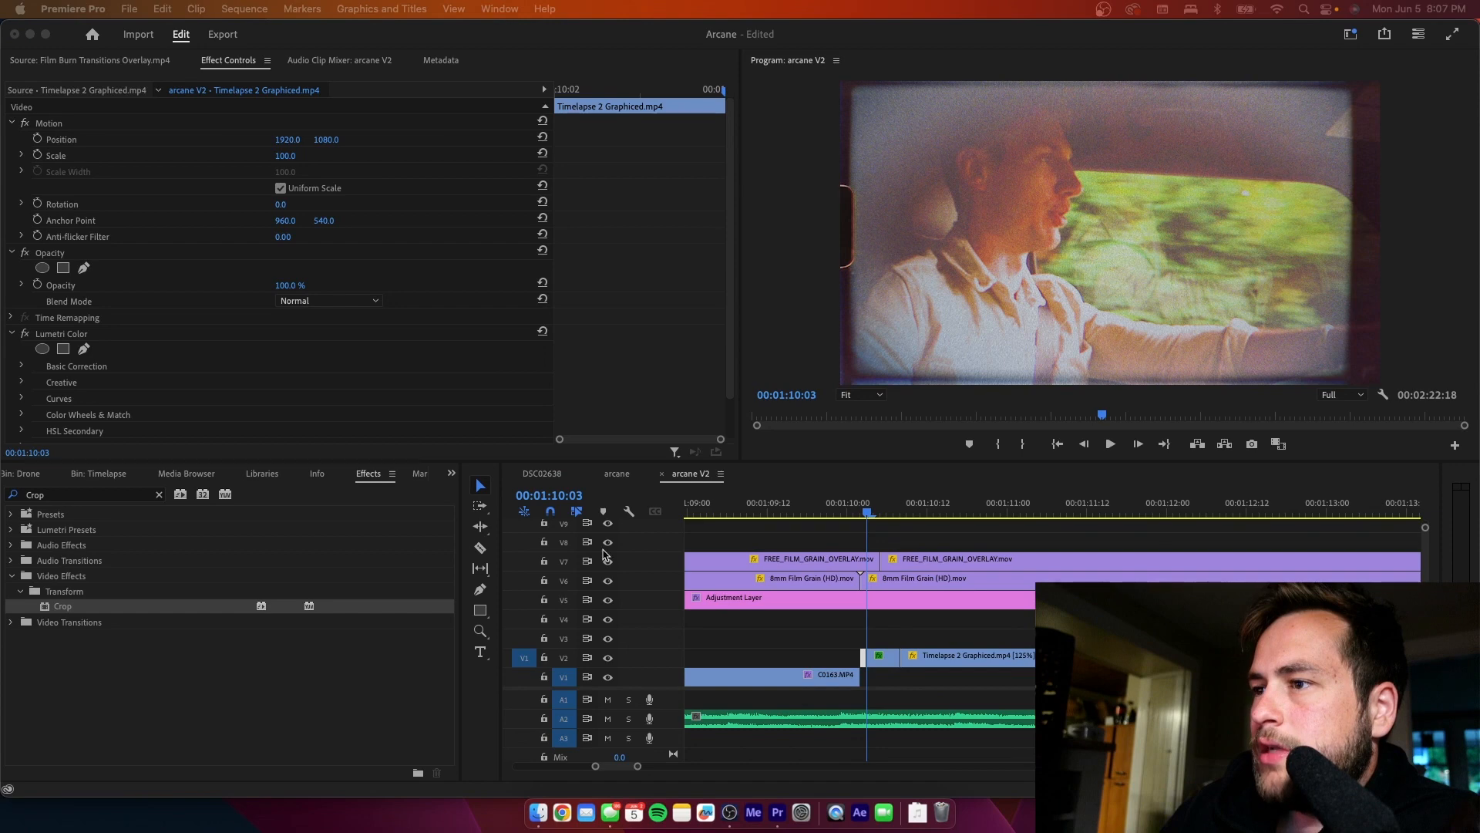
{"action": "left_click", "coordinate": [801, 510]}
{"action": "key", "text": "space"}
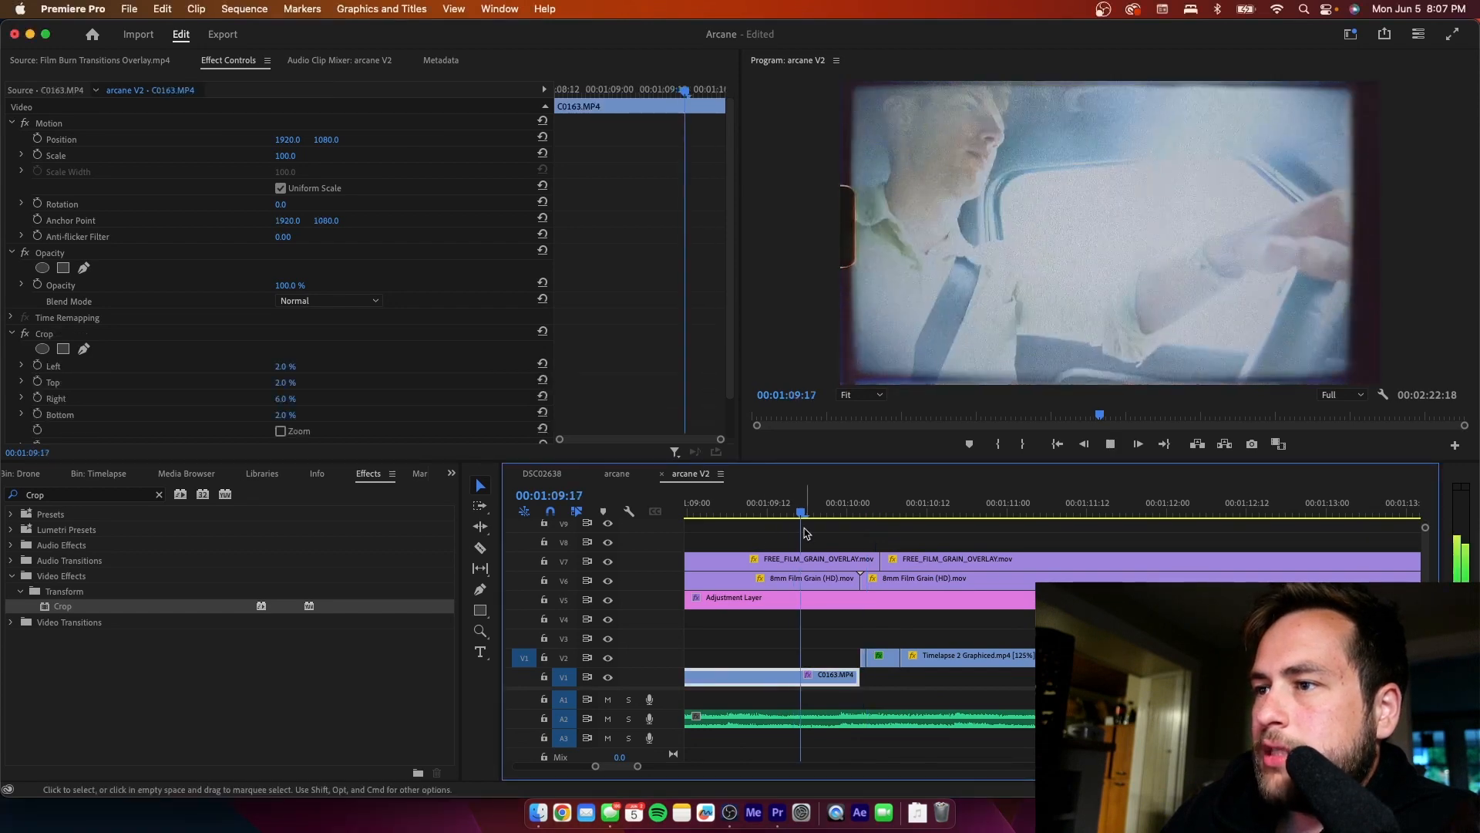
{"action": "key", "text": "space"}
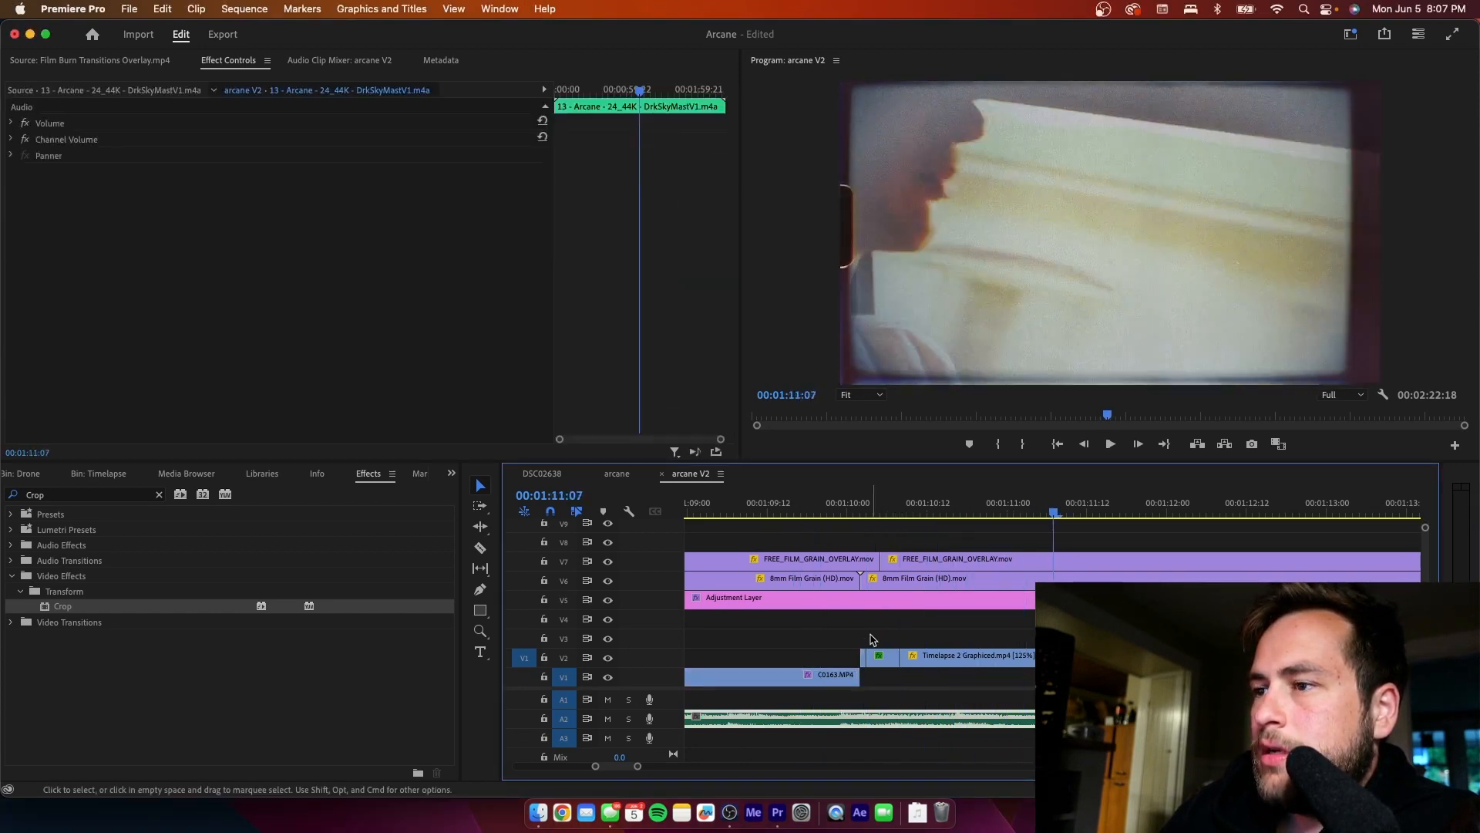
- Extend the brightest opening V2 piece over the frame at 00:01:10:03 and play the sequence on to 00:01:18:11
{"action": "left_click", "coordinate": [869, 639]}
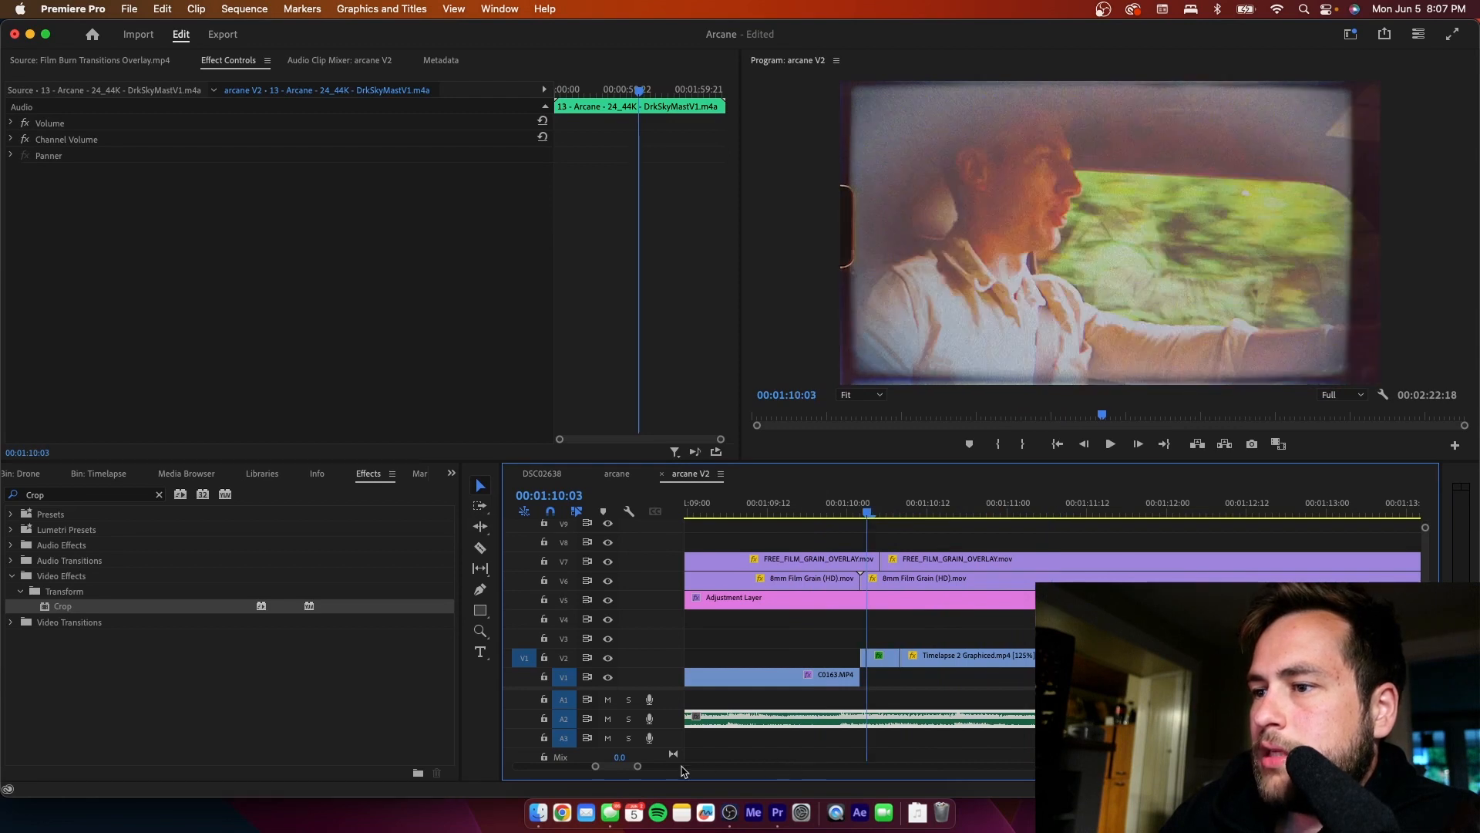
{"action": "left_click_drag", "start_coordinate": [637, 766], "coordinate": [615, 767]}
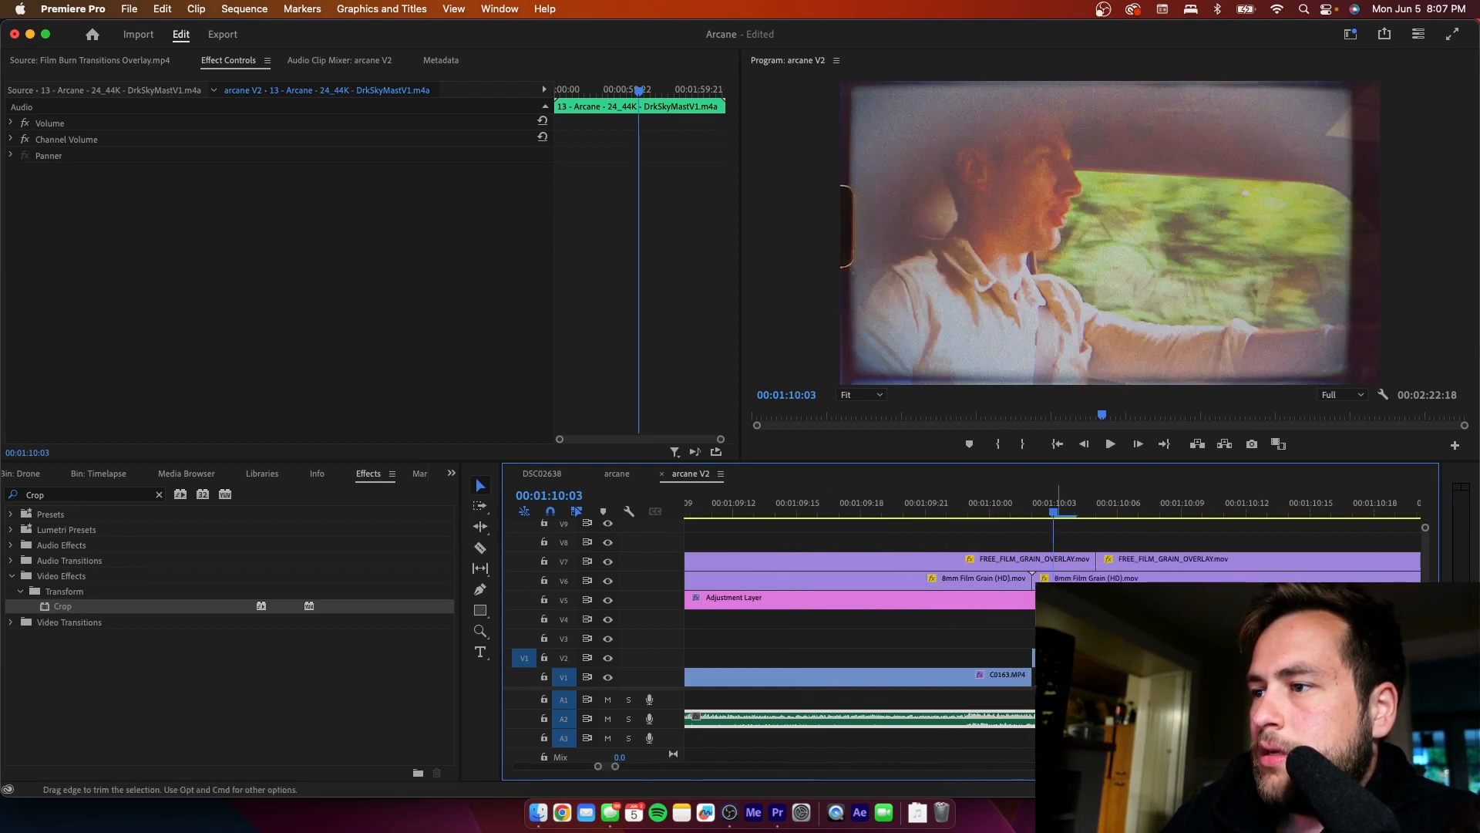
{"action": "left_click_drag", "start_coordinate": [1060, 658], "coordinate": [1069, 658]}
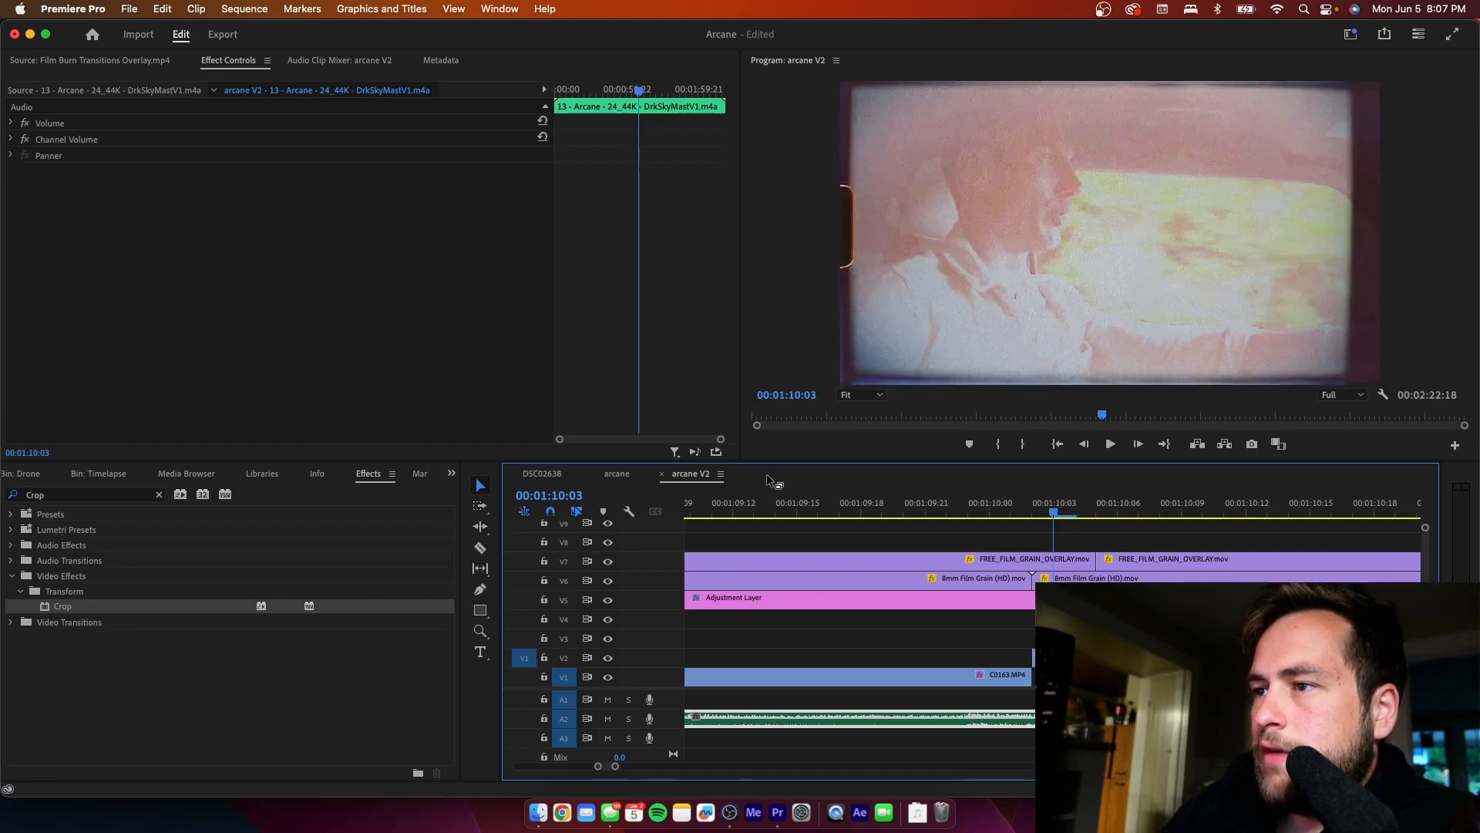
{"action": "key", "text": "space"}
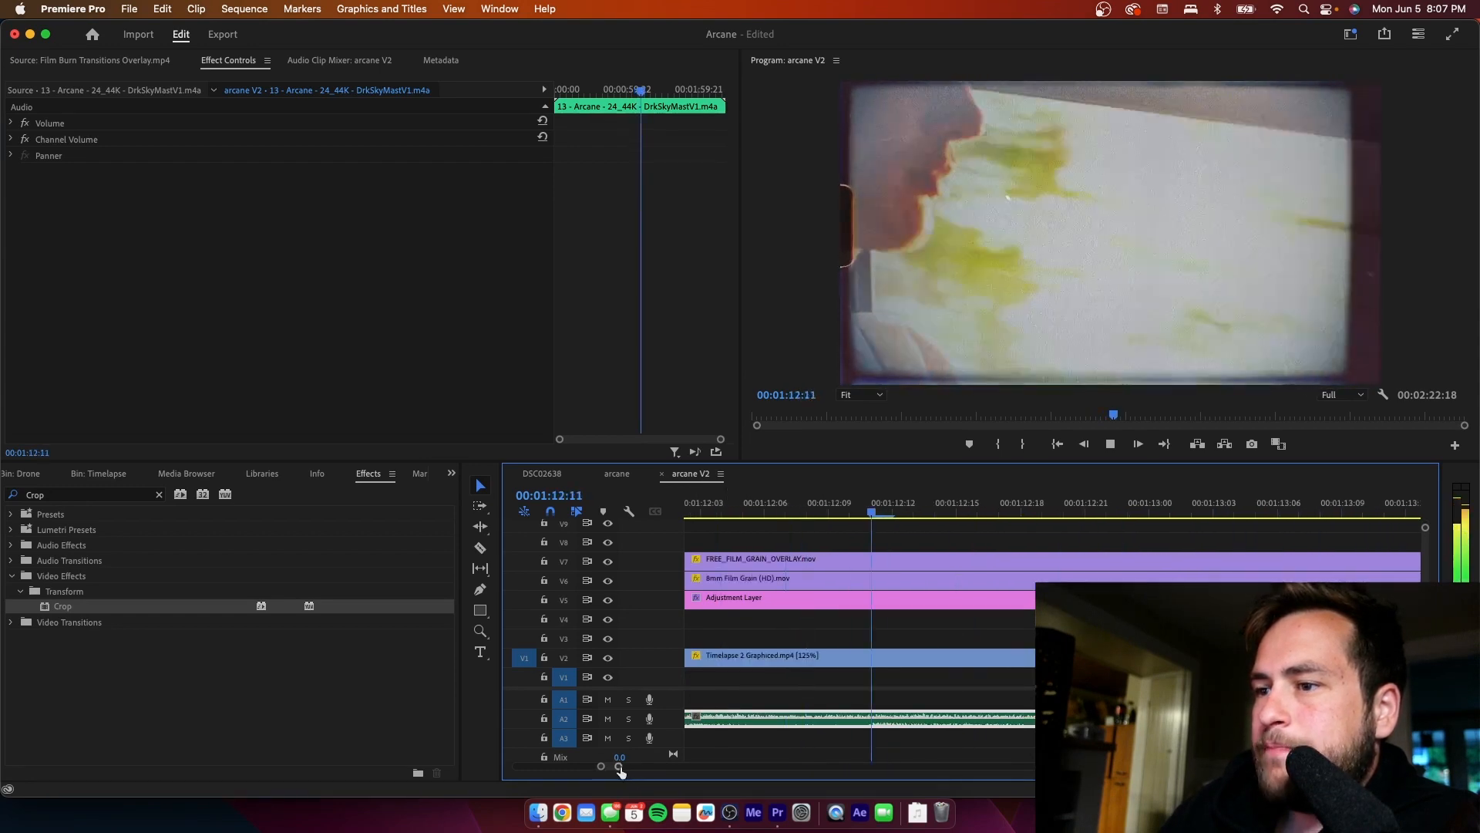
{"action": "left_click_drag", "start_coordinate": [616, 766], "coordinate": [675, 765]}
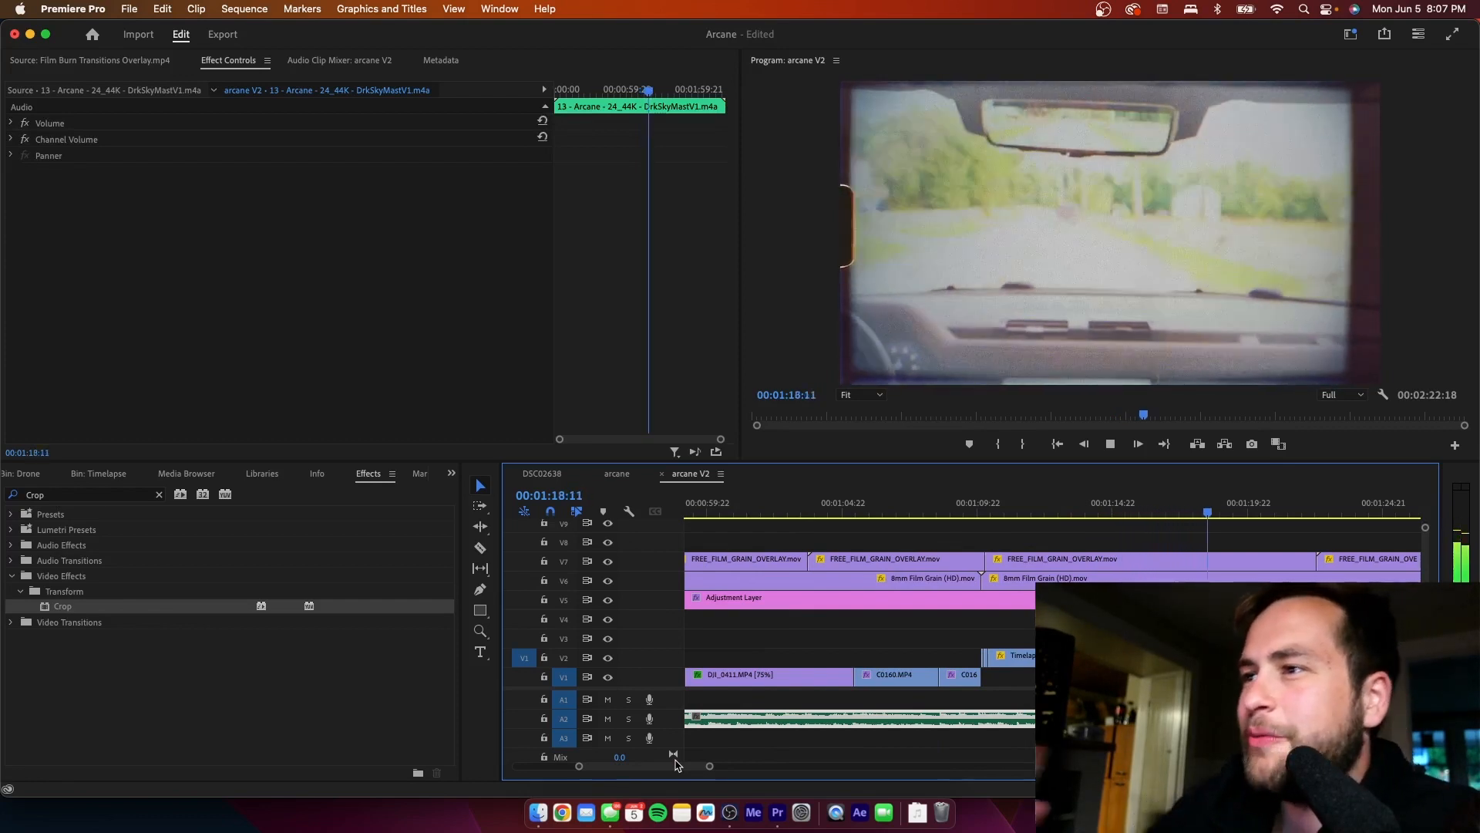
- Stop playback at 00:01:18:20 and apply Crop to the V2 Timelapse 2 Graphiced.mp4 clip there, cropping 4% off the right and 2% off the left
{"action": "key", "text": "space"}
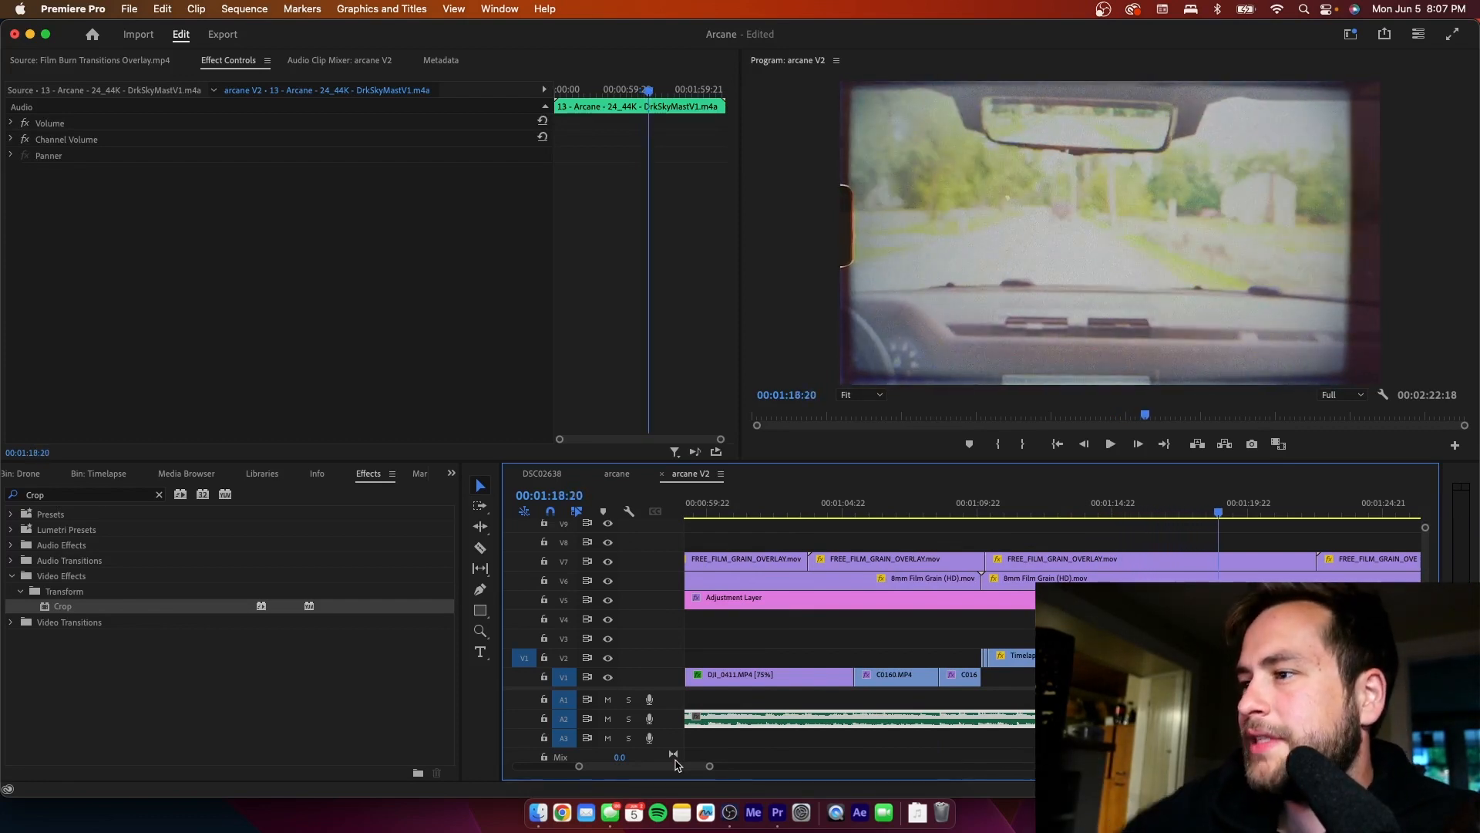
{"action": "left_click", "coordinate": [1016, 656]}
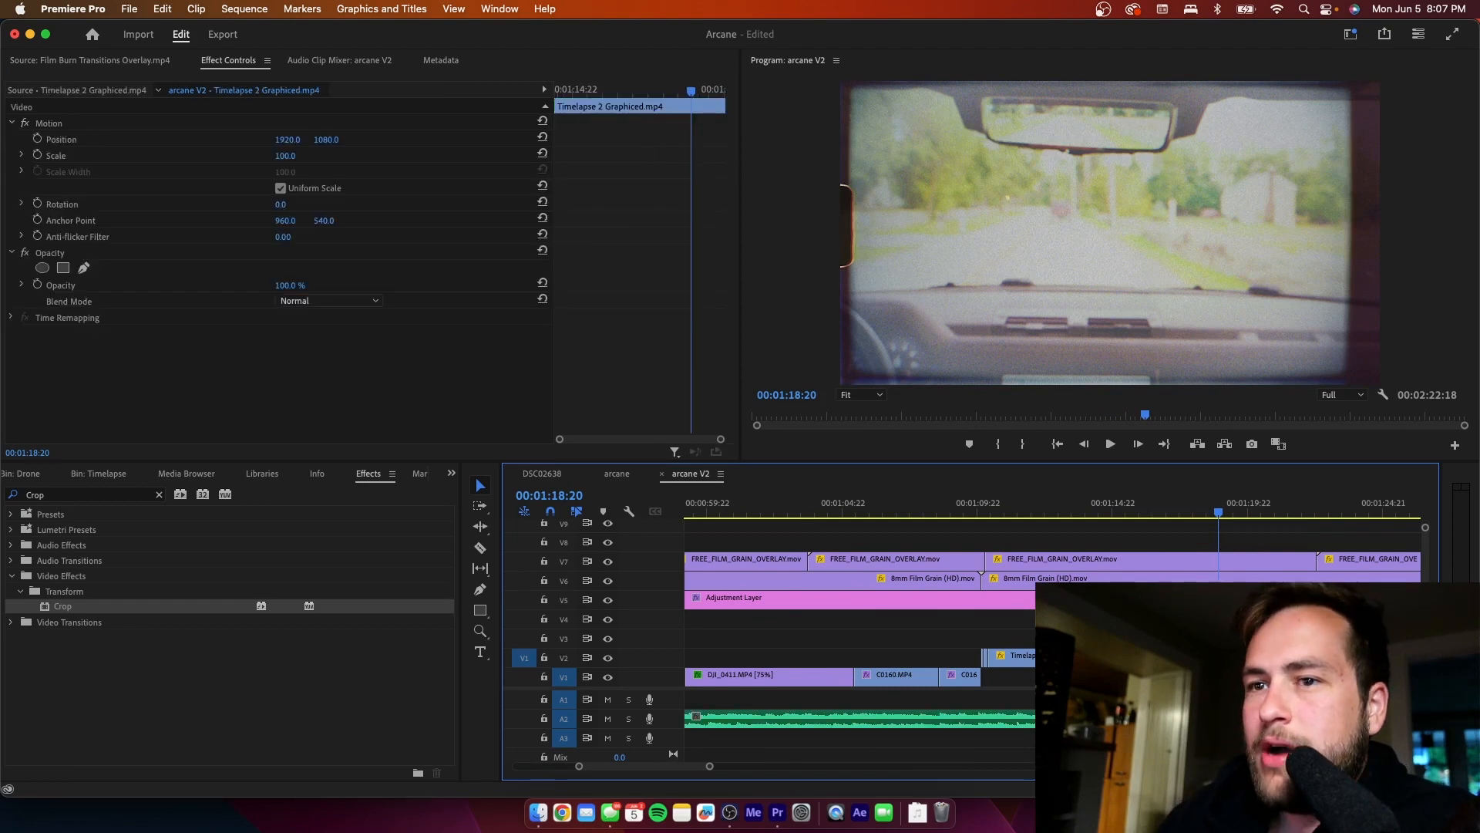
{"action": "left_click_drag", "start_coordinate": [59, 606], "coordinate": [1147, 656]}
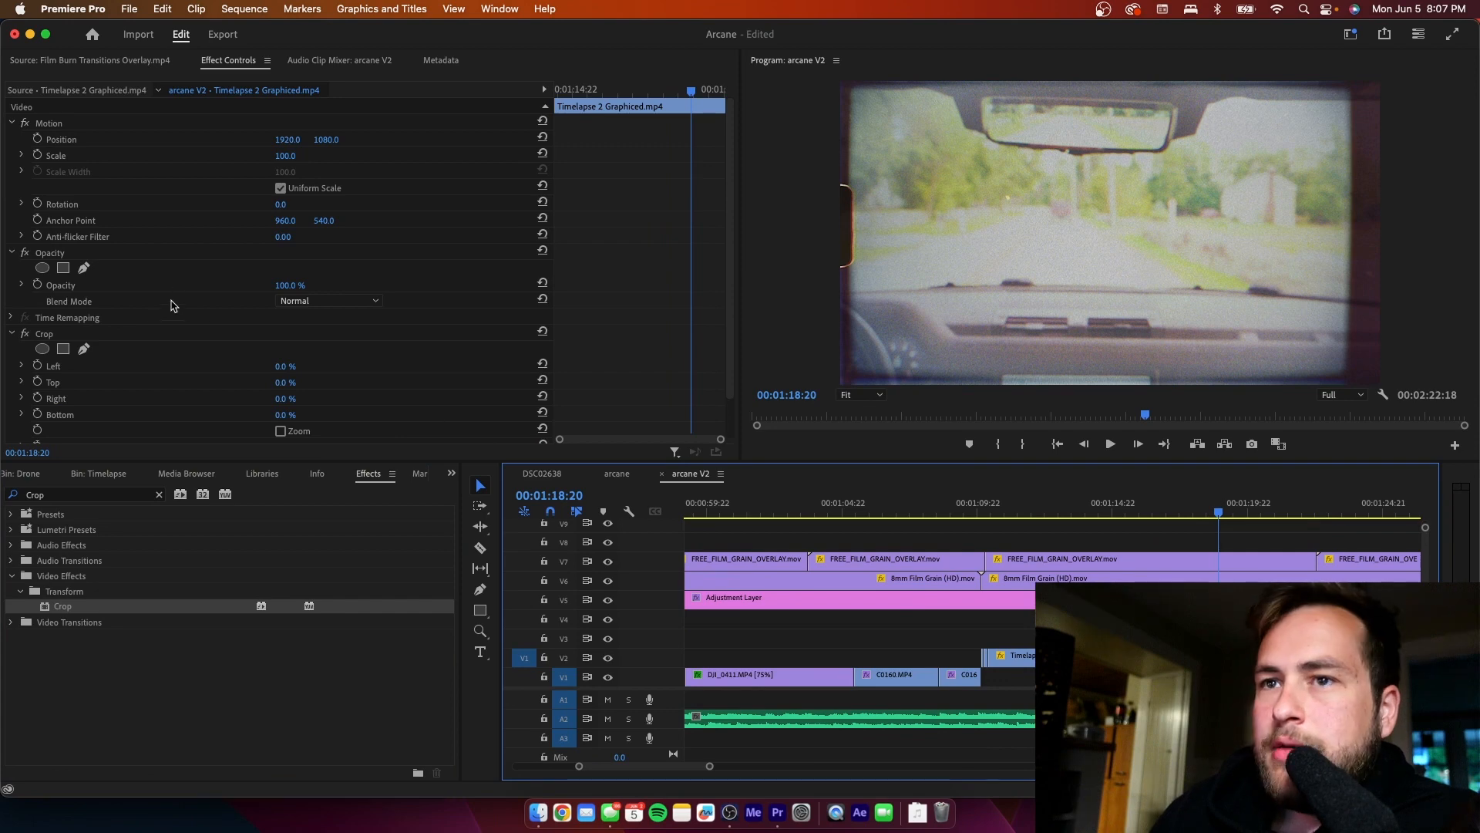
{"action": "left_click", "coordinate": [283, 402]}
{"action": "left_click_drag", "start_coordinate": [282, 401], "coordinate": [285, 402]}
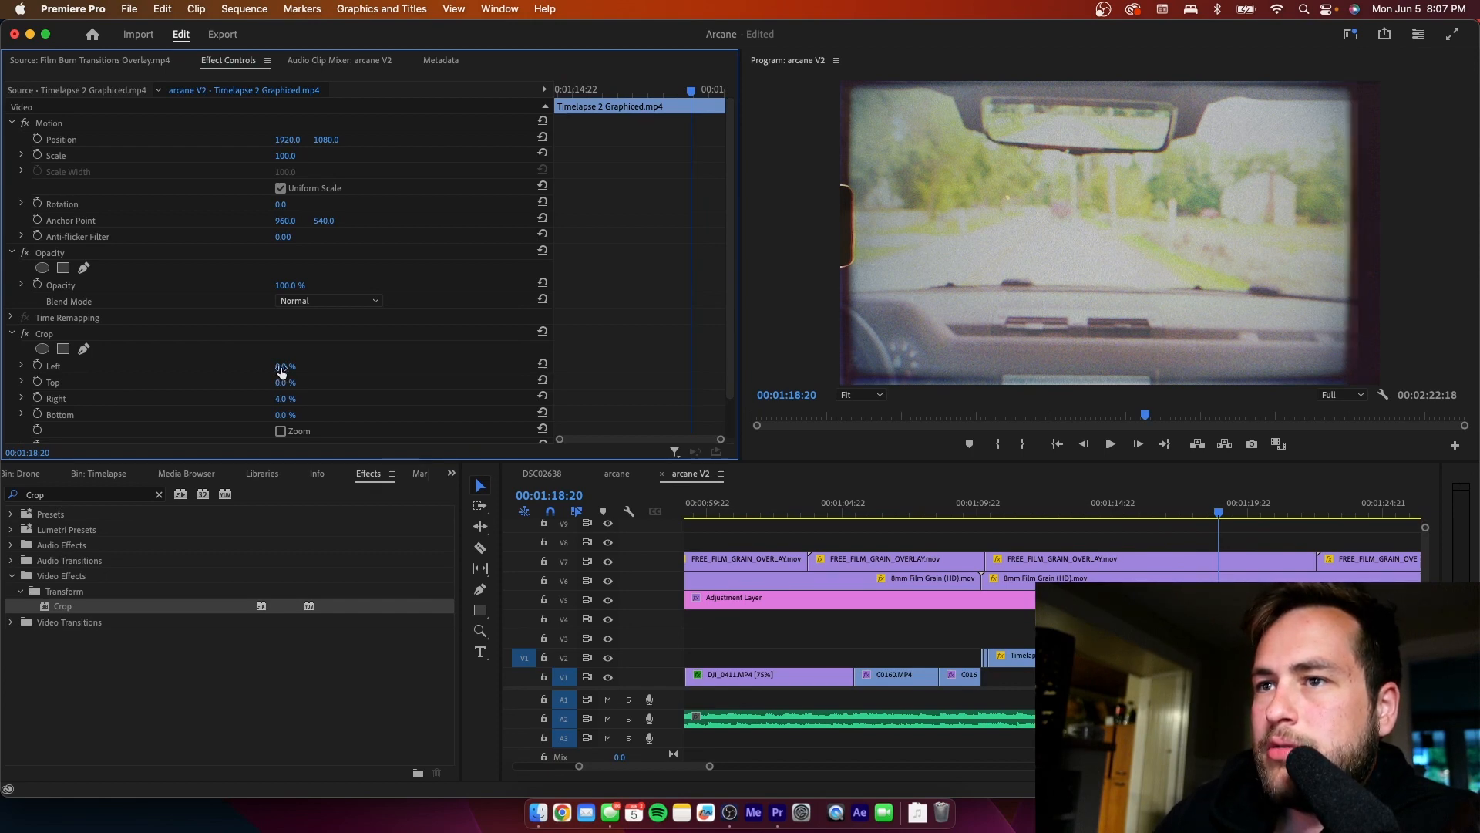
{"action": "mouse_move", "coordinate": [286, 367]}
{"action": "left_mouse_down"}
{"action": "mouse_move", "coordinate": [300, 368]}
{"action": "mouse_move", "coordinate": [286, 367]}
{"action": "left_mouse_up"}
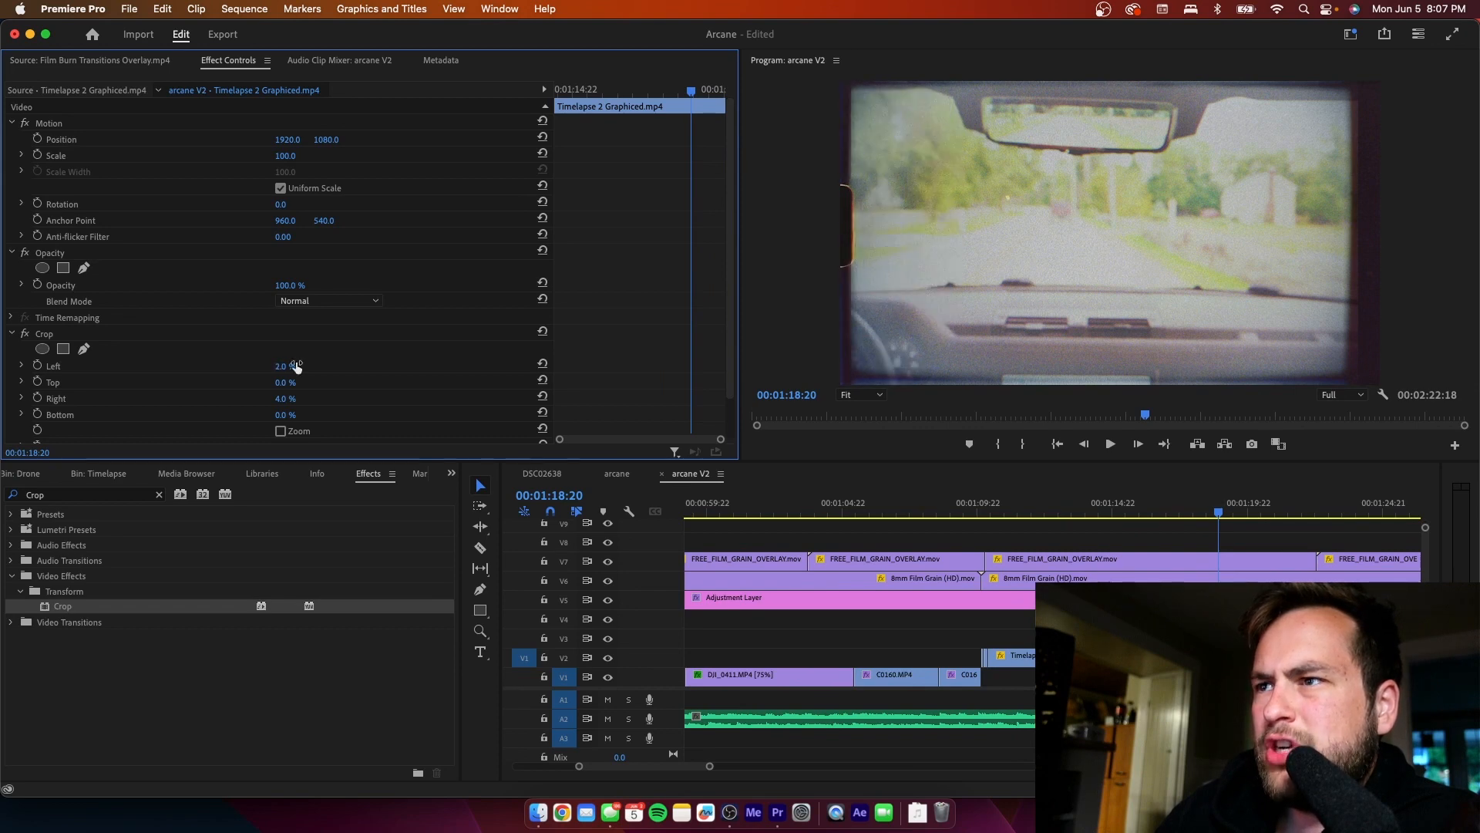
- Set the clip's Crop edge feather to 15, after trying 60, and increase its right crop to 5%
{"action": "scroll", "coordinate": [590, 374], "scroll_direction": "down", "scroll_amount": 2}
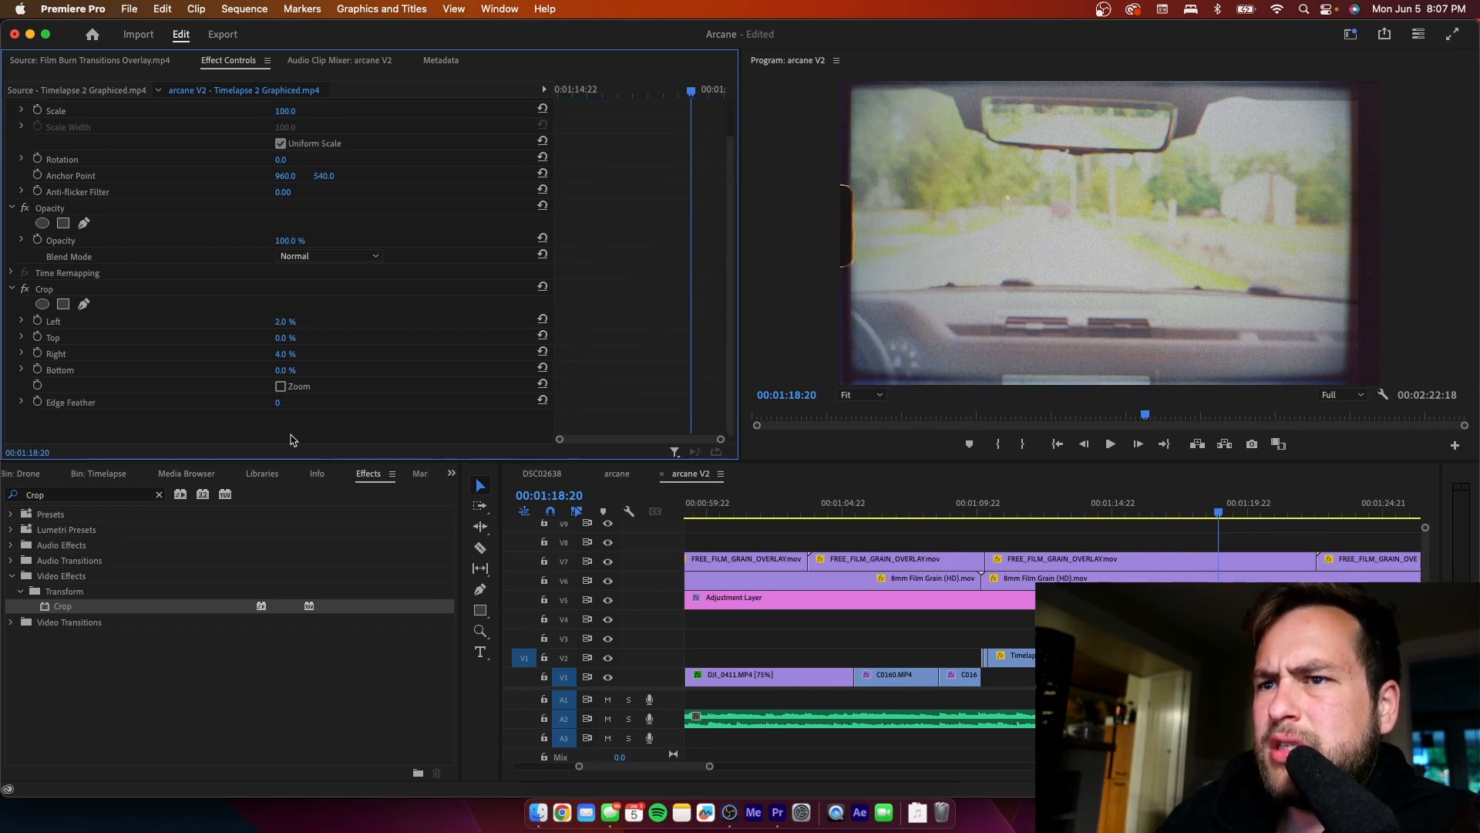
{"action": "left_click", "coordinate": [277, 405]}
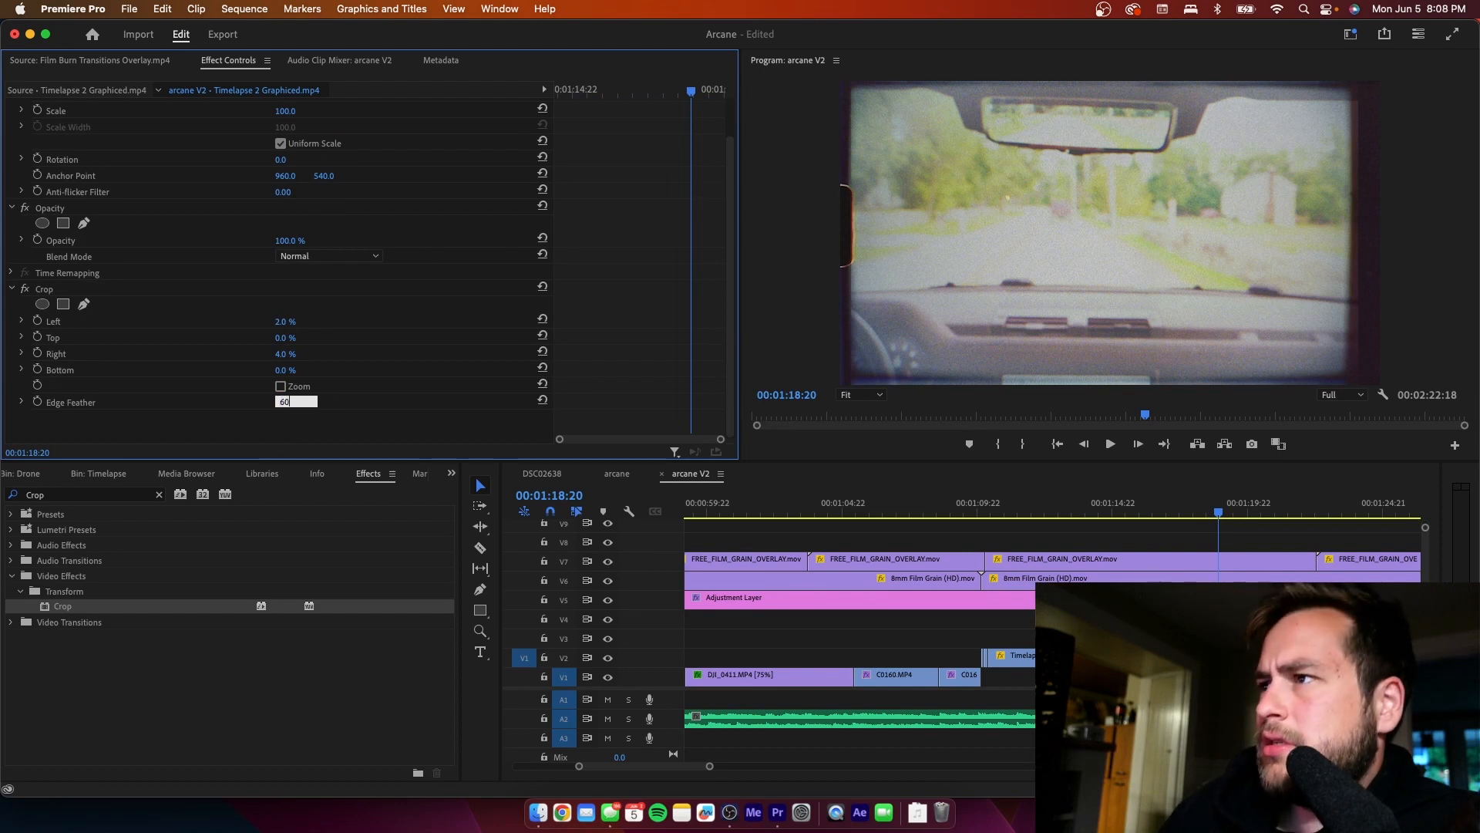
{"action": "key", "text": "Return"}
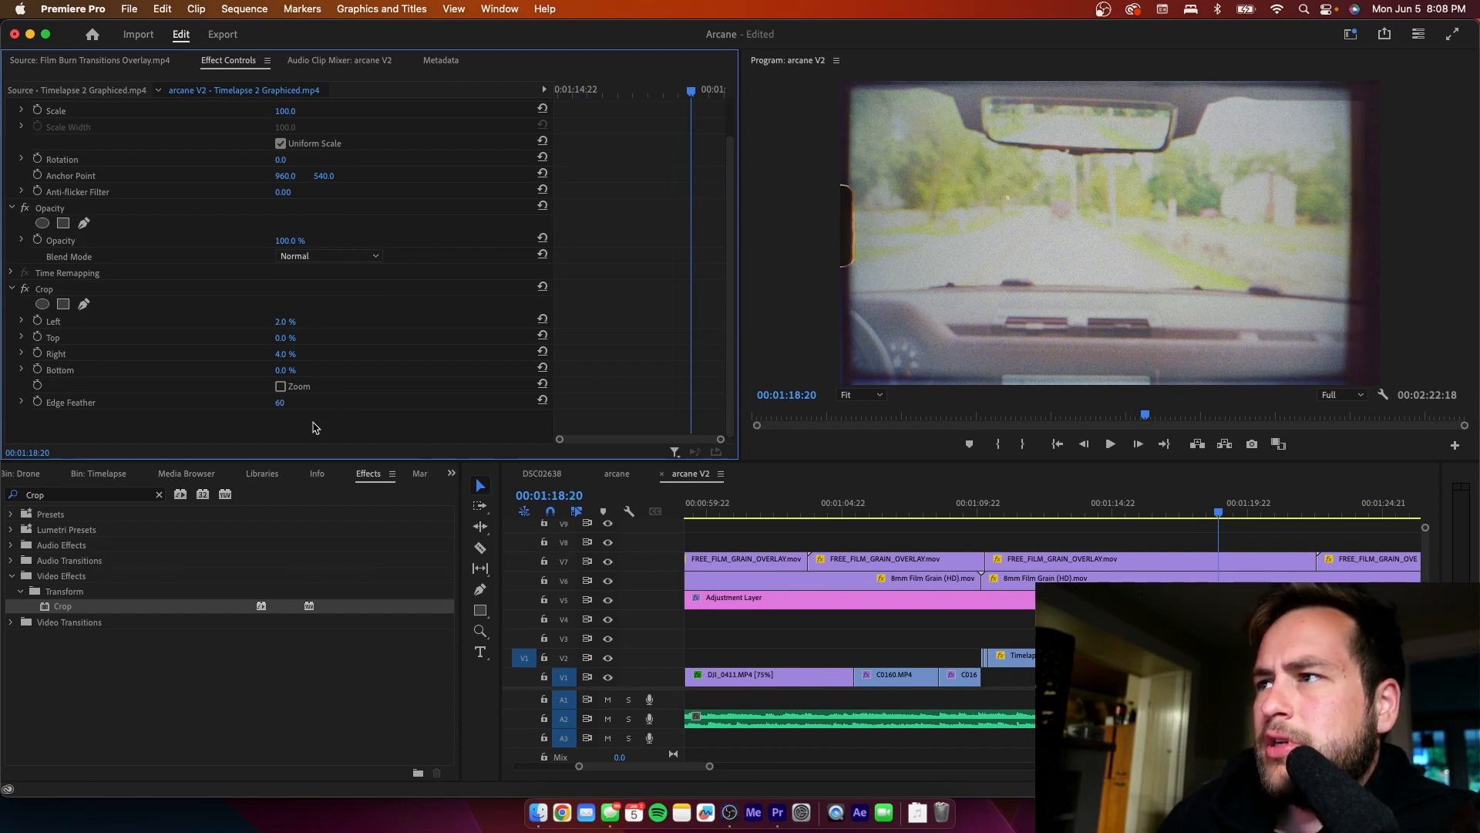
{"action": "left_click", "coordinate": [280, 406]}
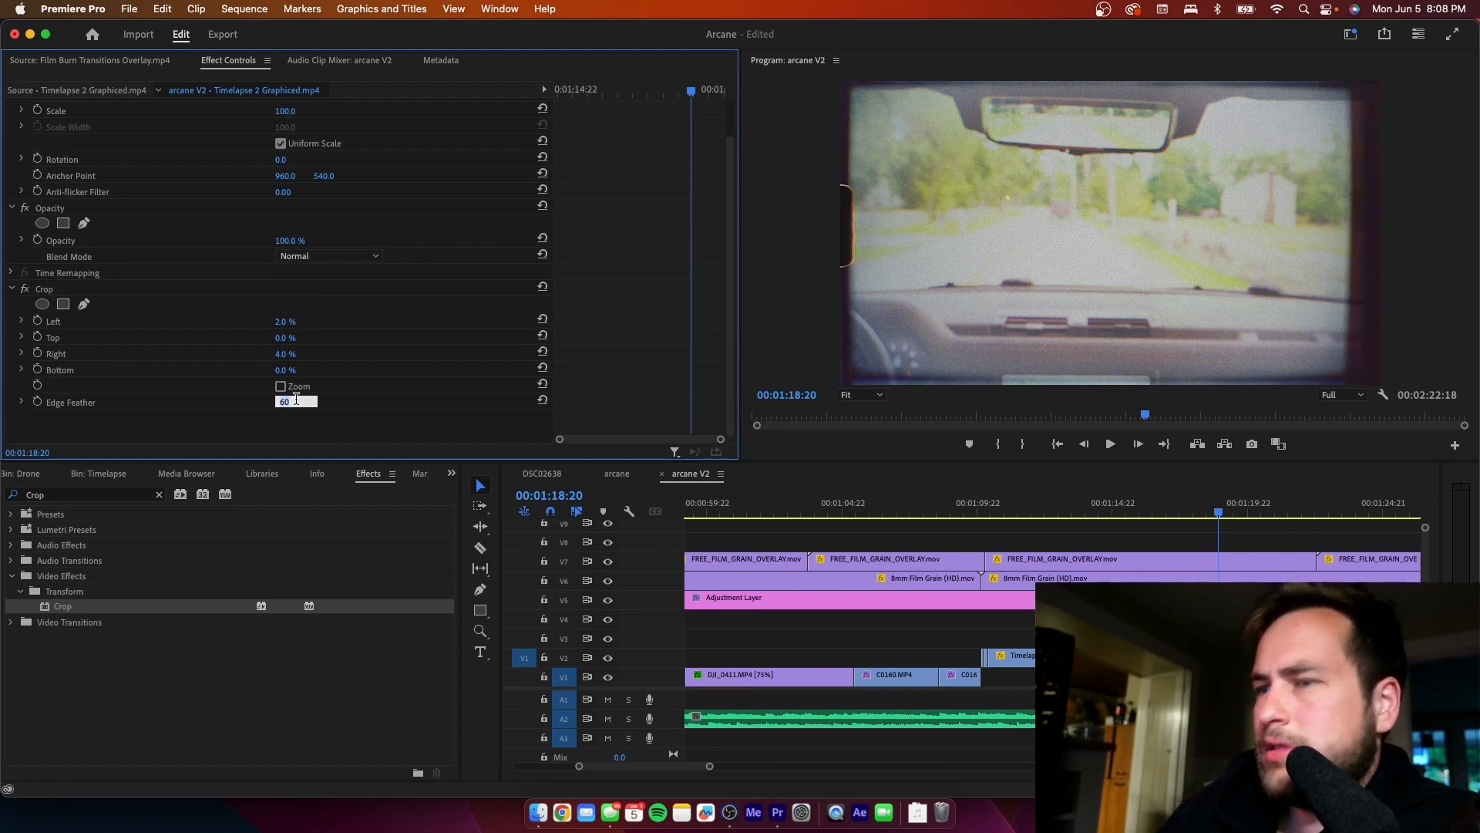
{"action": "type", "text": "15"}
{"action": "key", "text": "Return"}
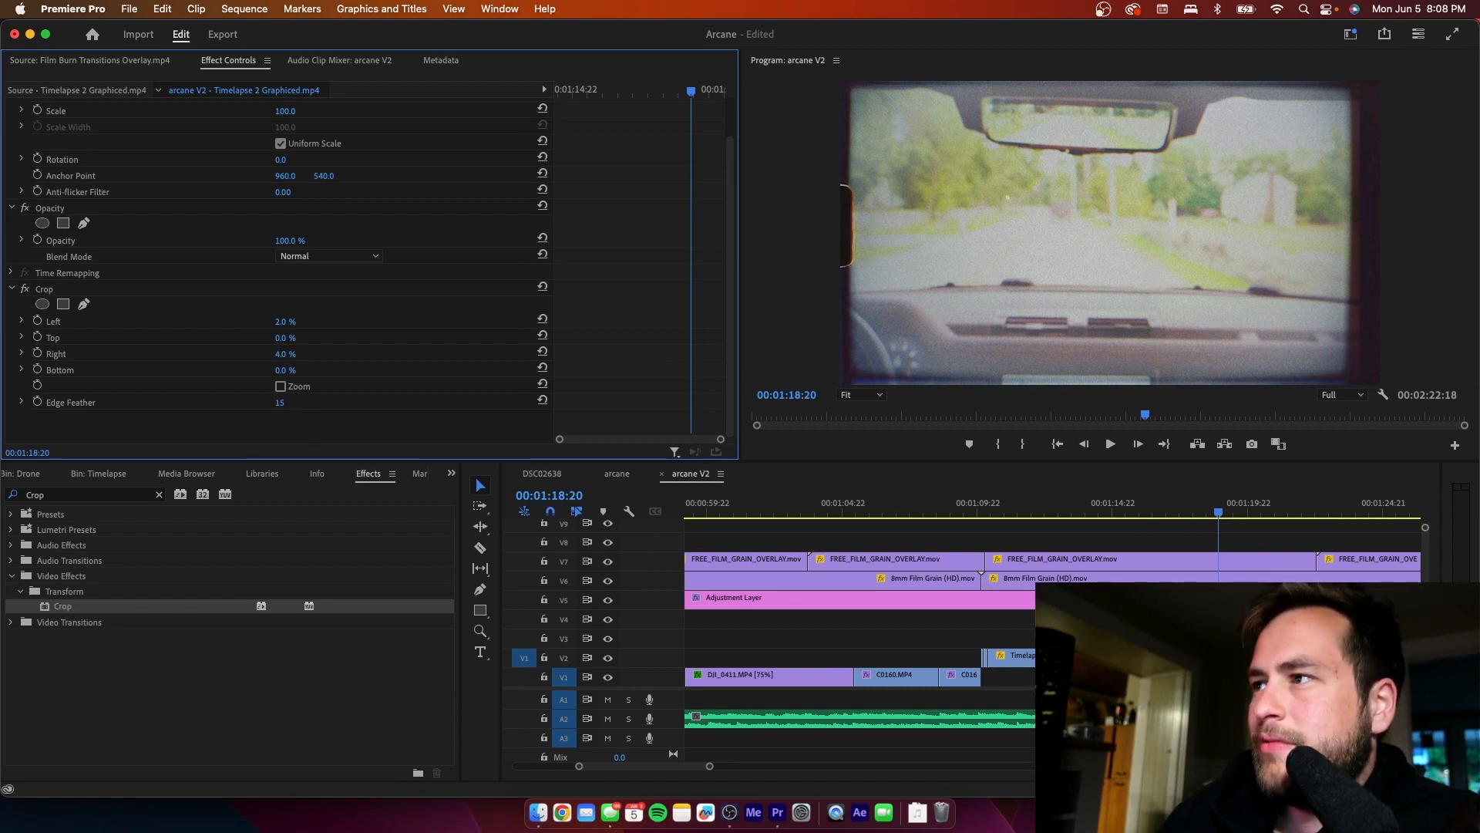
{"action": "left_click_drag", "start_coordinate": [286, 354], "coordinate": [286, 354]}
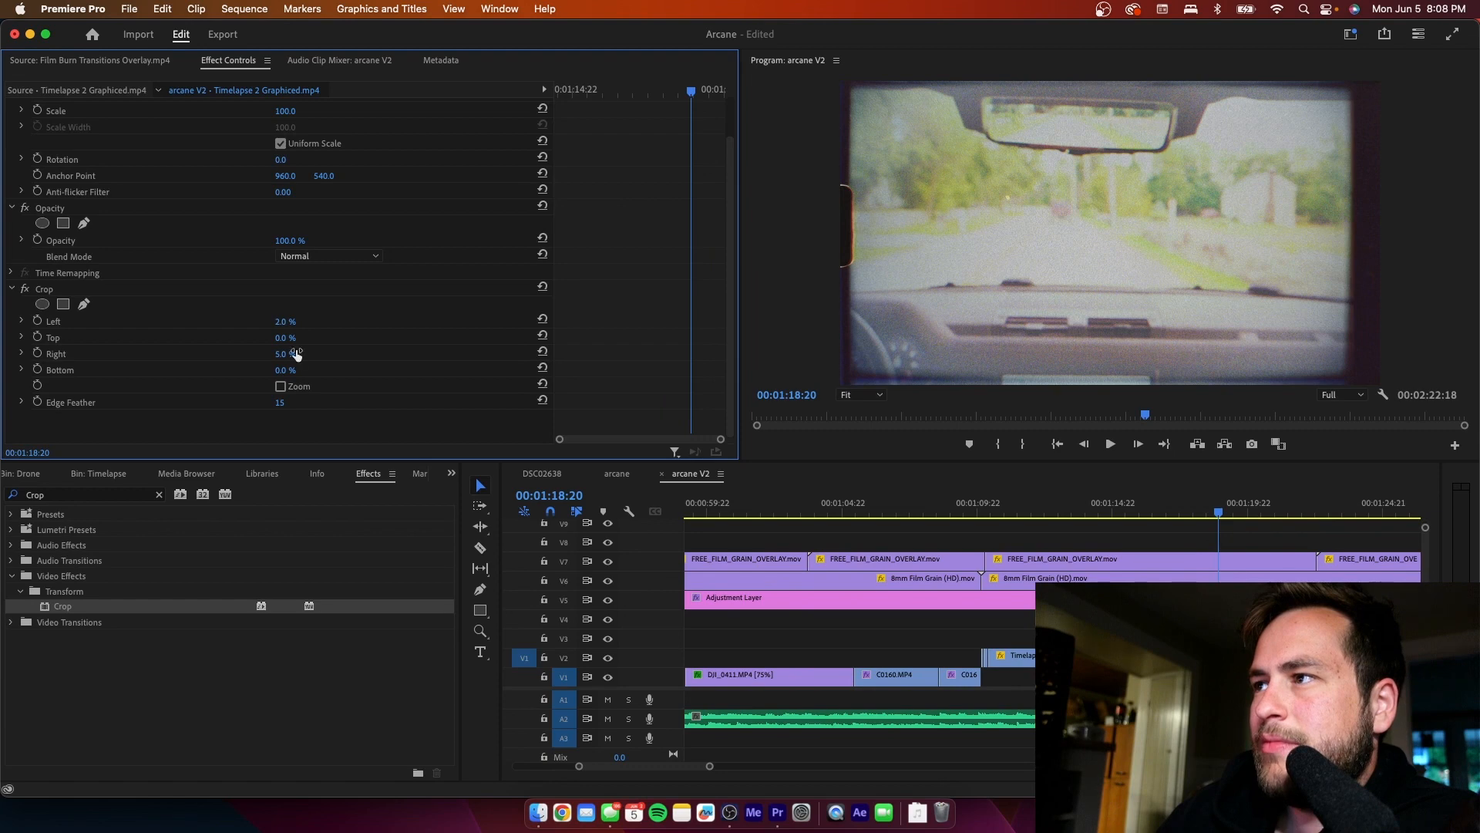
- Play on to 00:01:21:11 and crop the Timelapse 2 Graphiced.mp4 clip there by 2% left and 5% right, checking the frame at 00:01:20:14
{"action": "left_click", "coordinate": [1246, 542]}
{"action": "key", "text": "space"}
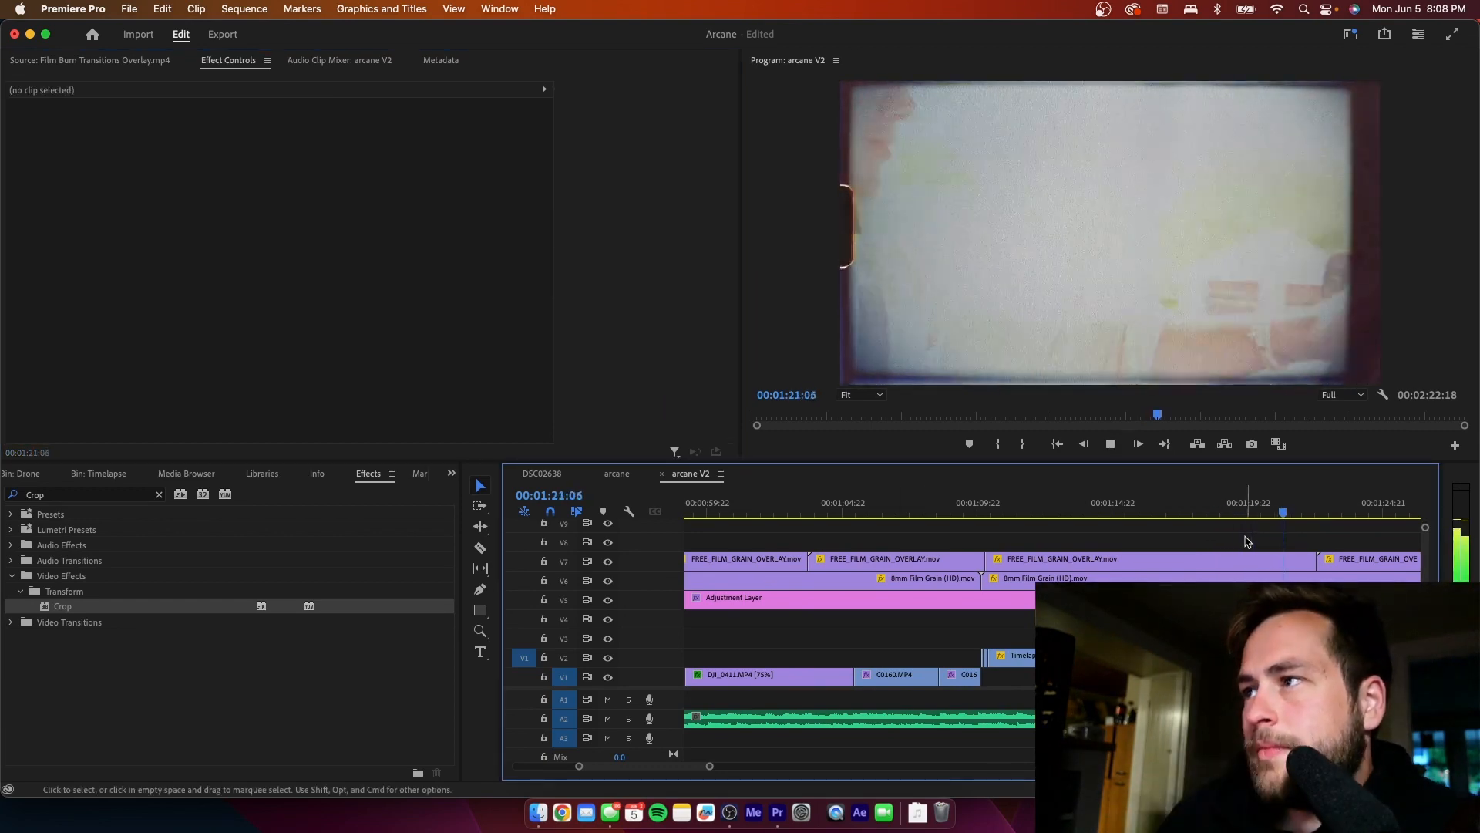
{"action": "key", "text": "space"}
{"action": "left_click", "coordinate": [1010, 656]}
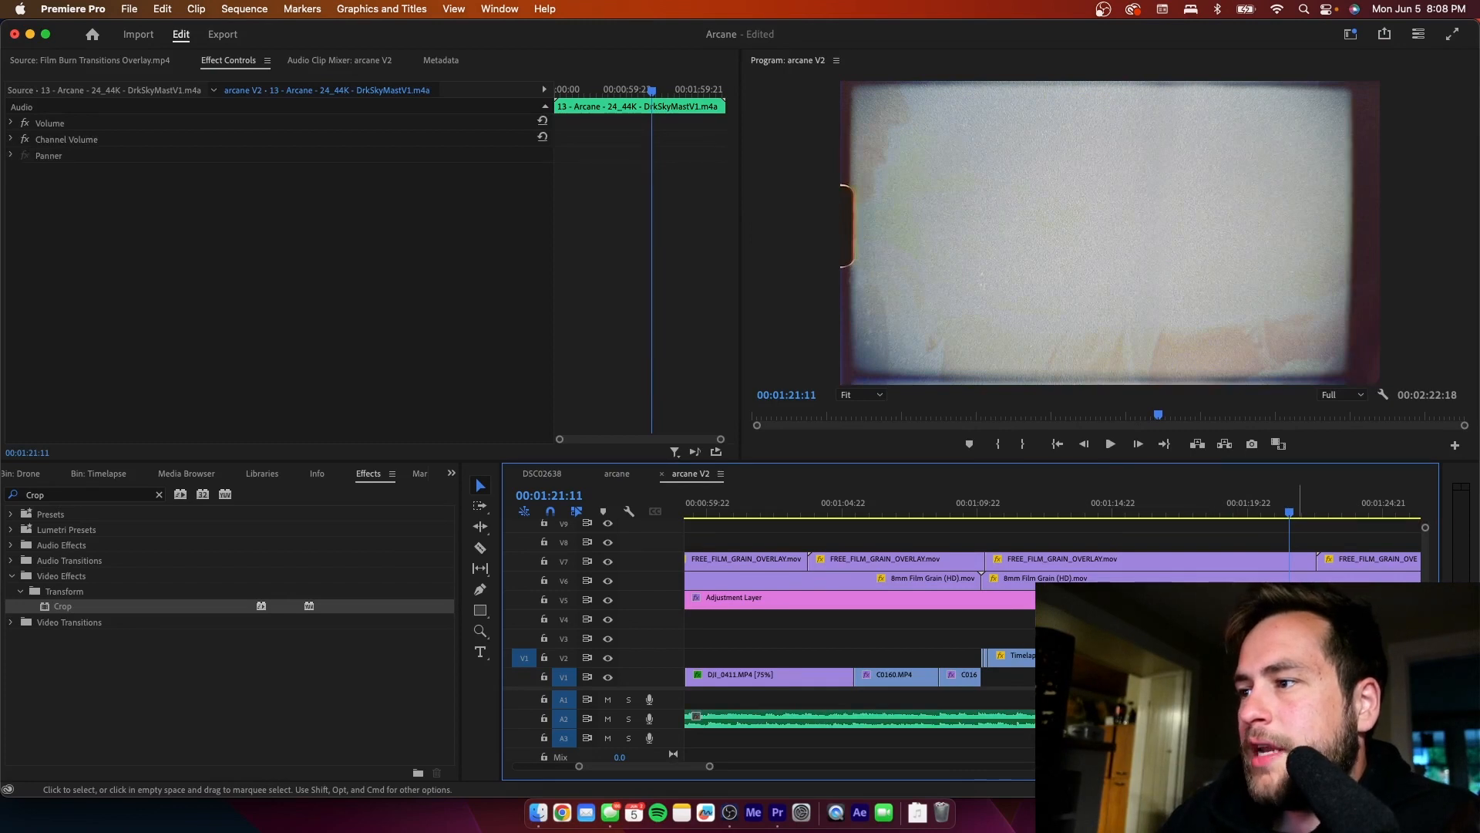
{"action": "left_click_drag", "start_coordinate": [60, 607], "coordinate": [1000, 656]}
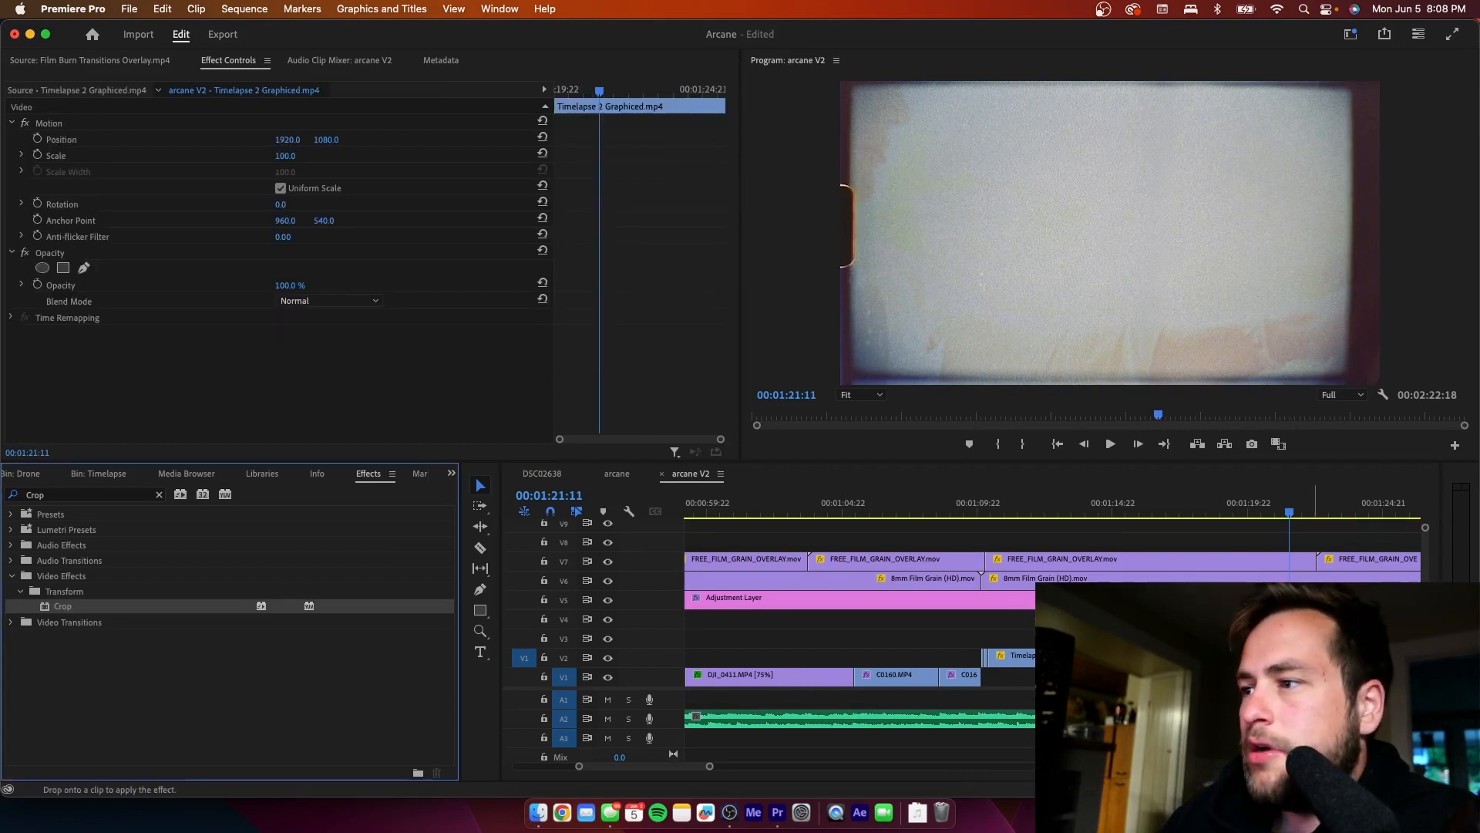
{"action": "left_click", "coordinate": [1265, 508]}
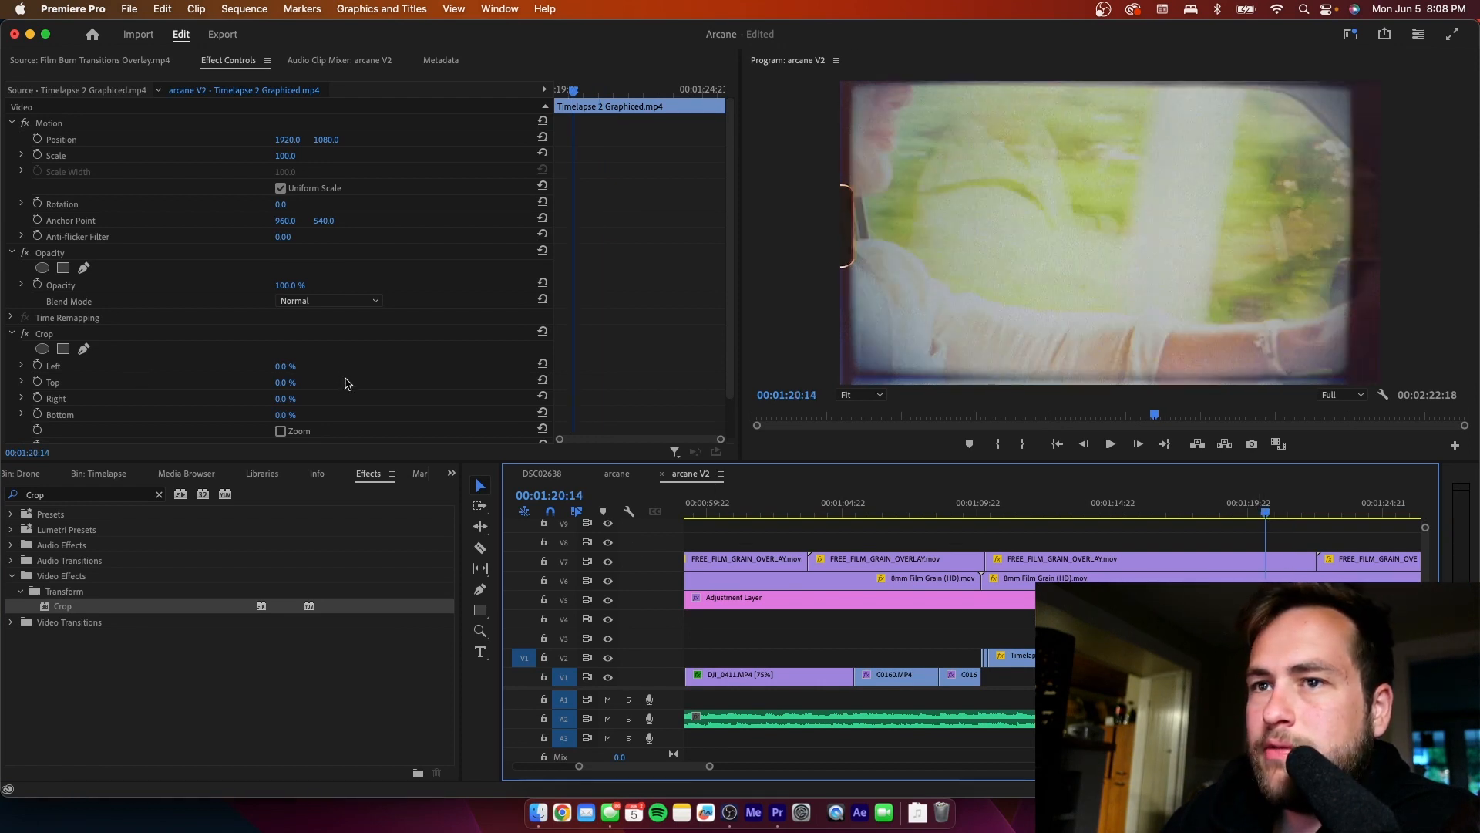
{"action": "left_click", "coordinate": [284, 369]}
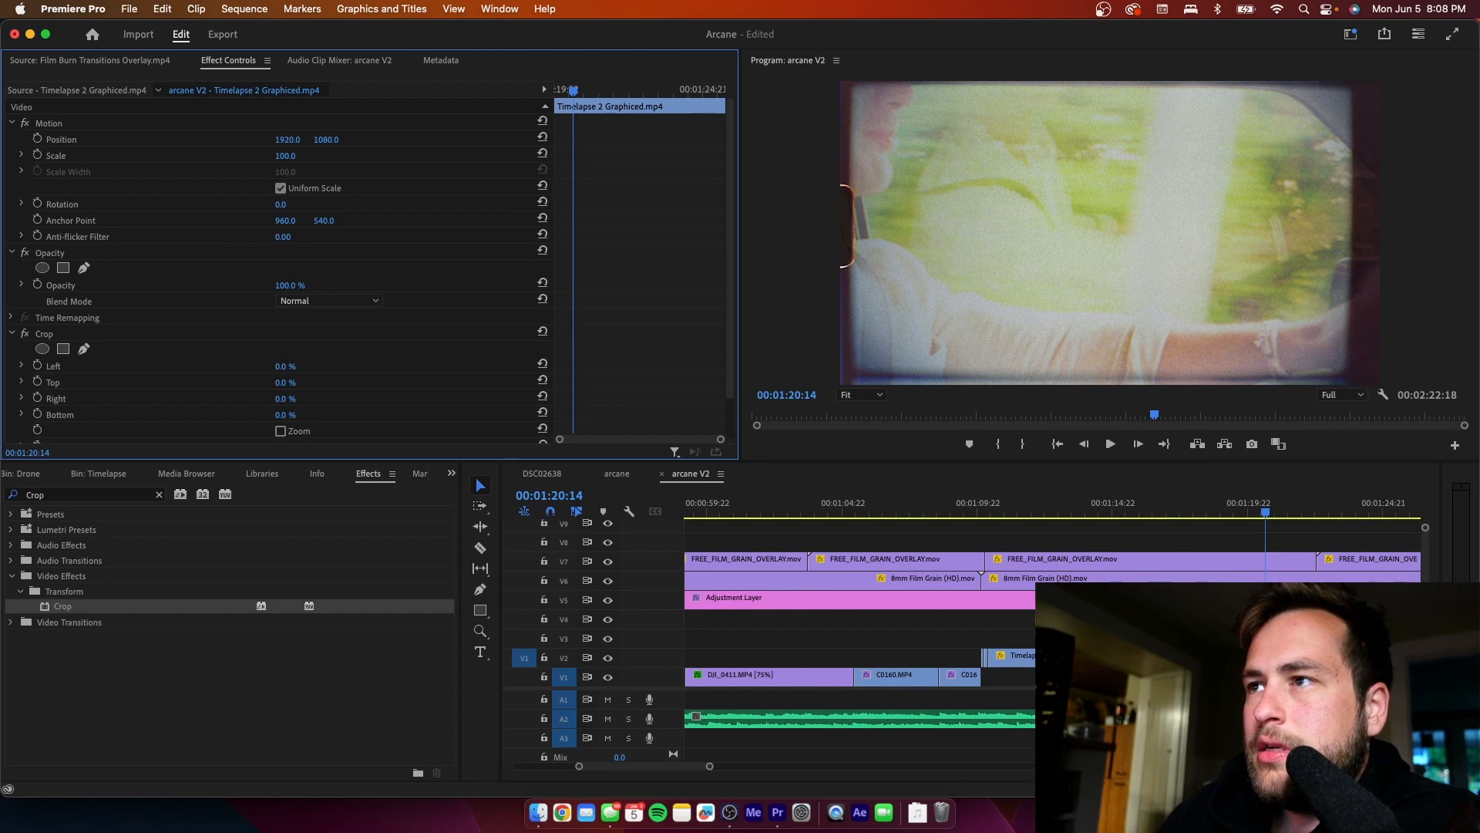
{"action": "mouse_move", "coordinate": [283, 369]}
{"action": "left_mouse_down"}
{"action": "mouse_move", "coordinate": [300, 369]}
{"action": "mouse_move", "coordinate": [285, 369]}
{"action": "left_mouse_up"}
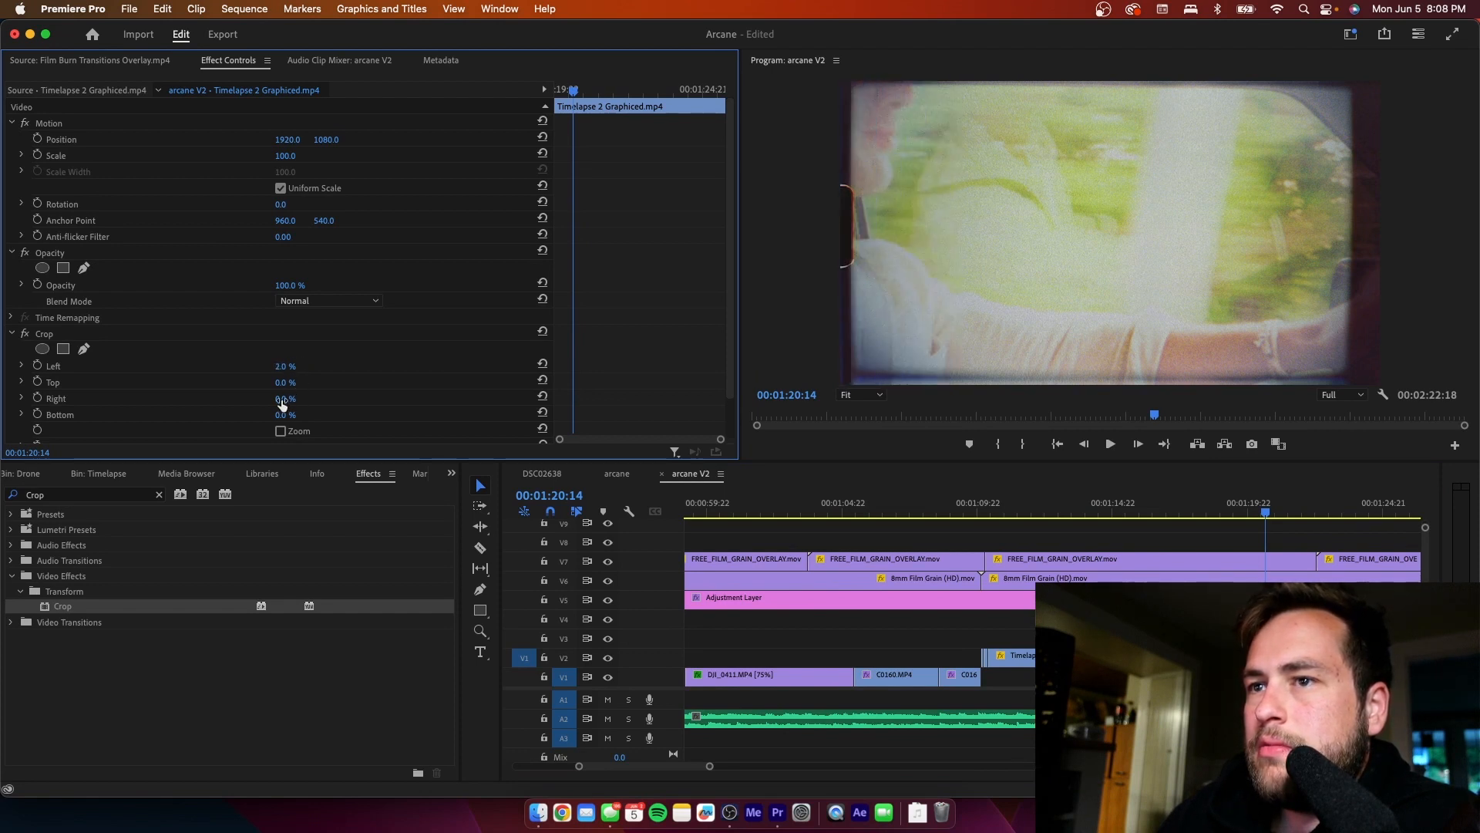
{"action": "left_click_drag", "start_coordinate": [284, 399], "coordinate": [288, 398]}
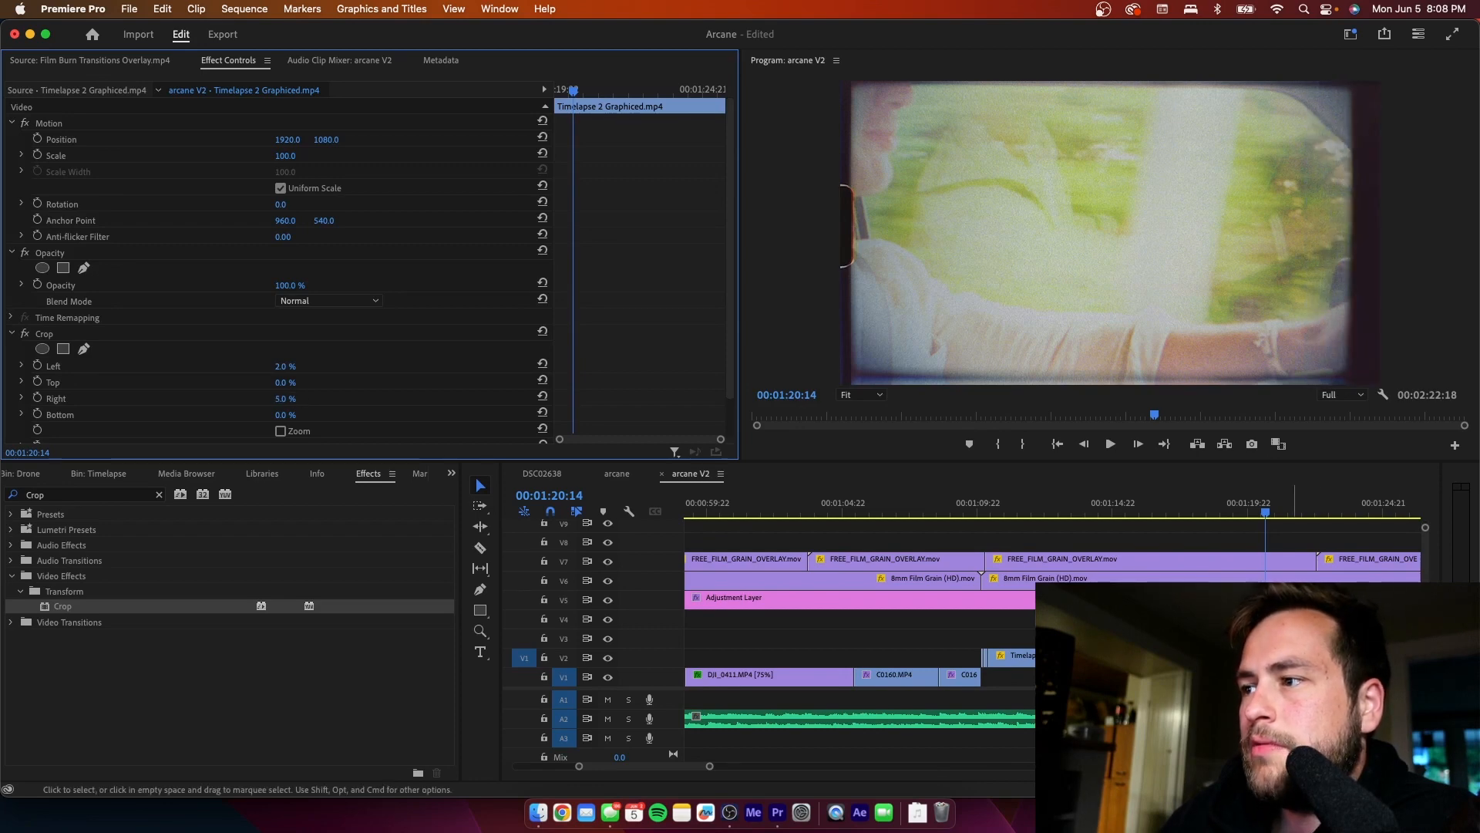
- Play on to 00:01:39:14, go back to 00:01:38:19, and crop the C0161.MP4 clip there by 2% left and 5% right
{"action": "left_click", "coordinate": [1294, 628]}
{"action": "key", "text": "space"}
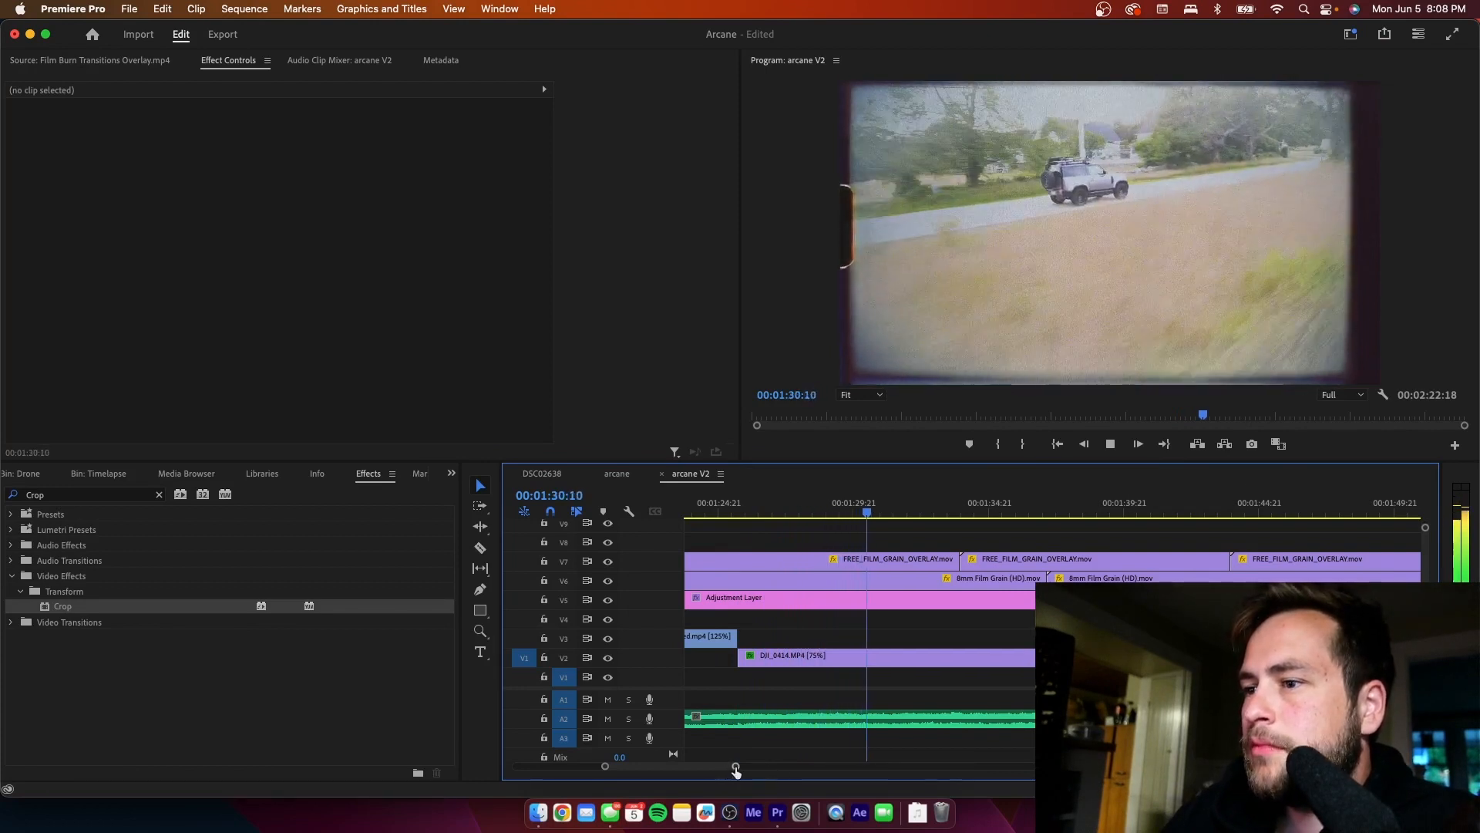
{"action": "left_click_drag", "start_coordinate": [736, 768], "coordinate": [850, 772]}
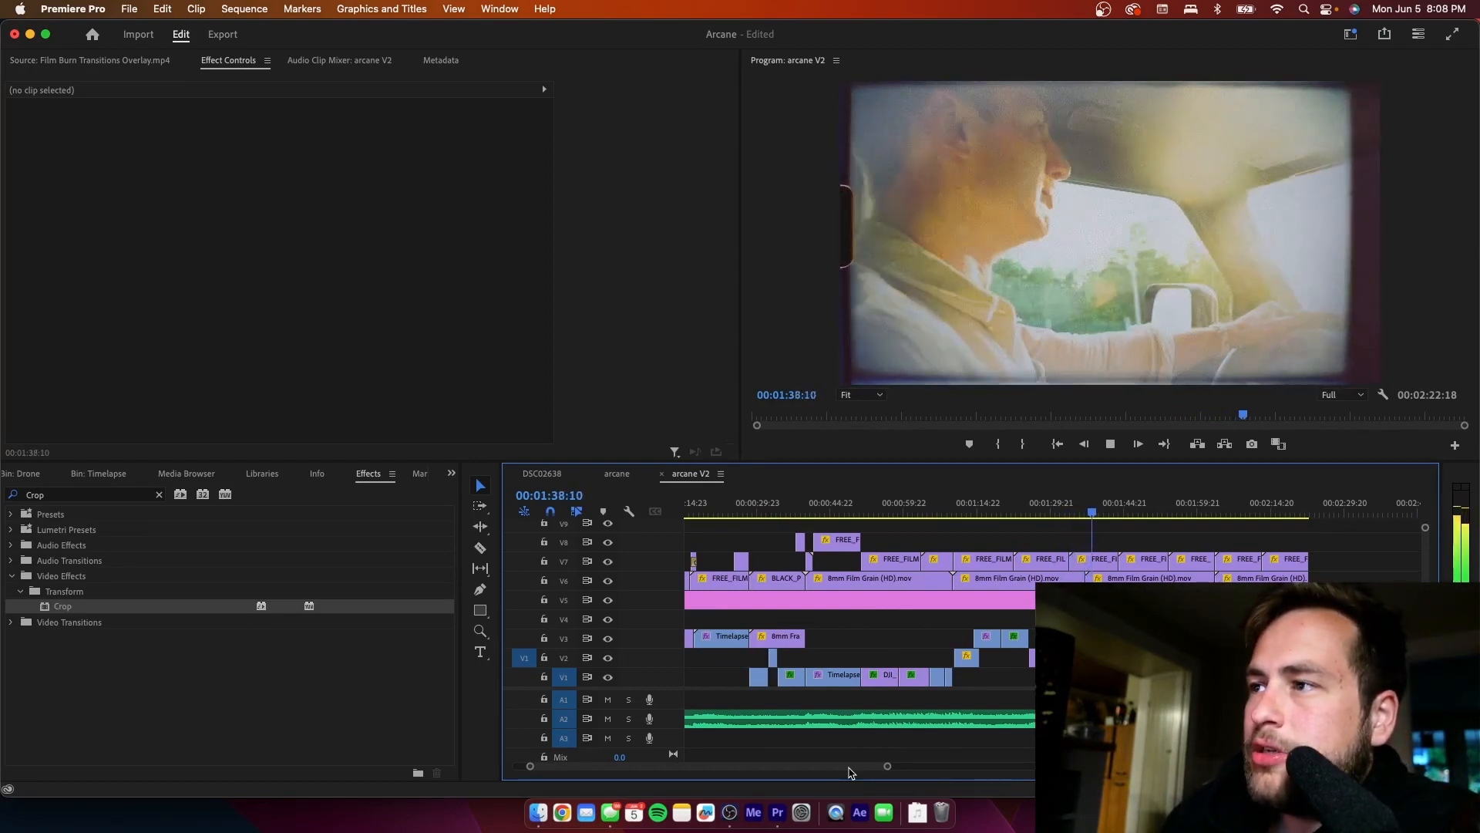
{"action": "key", "text": "space"}
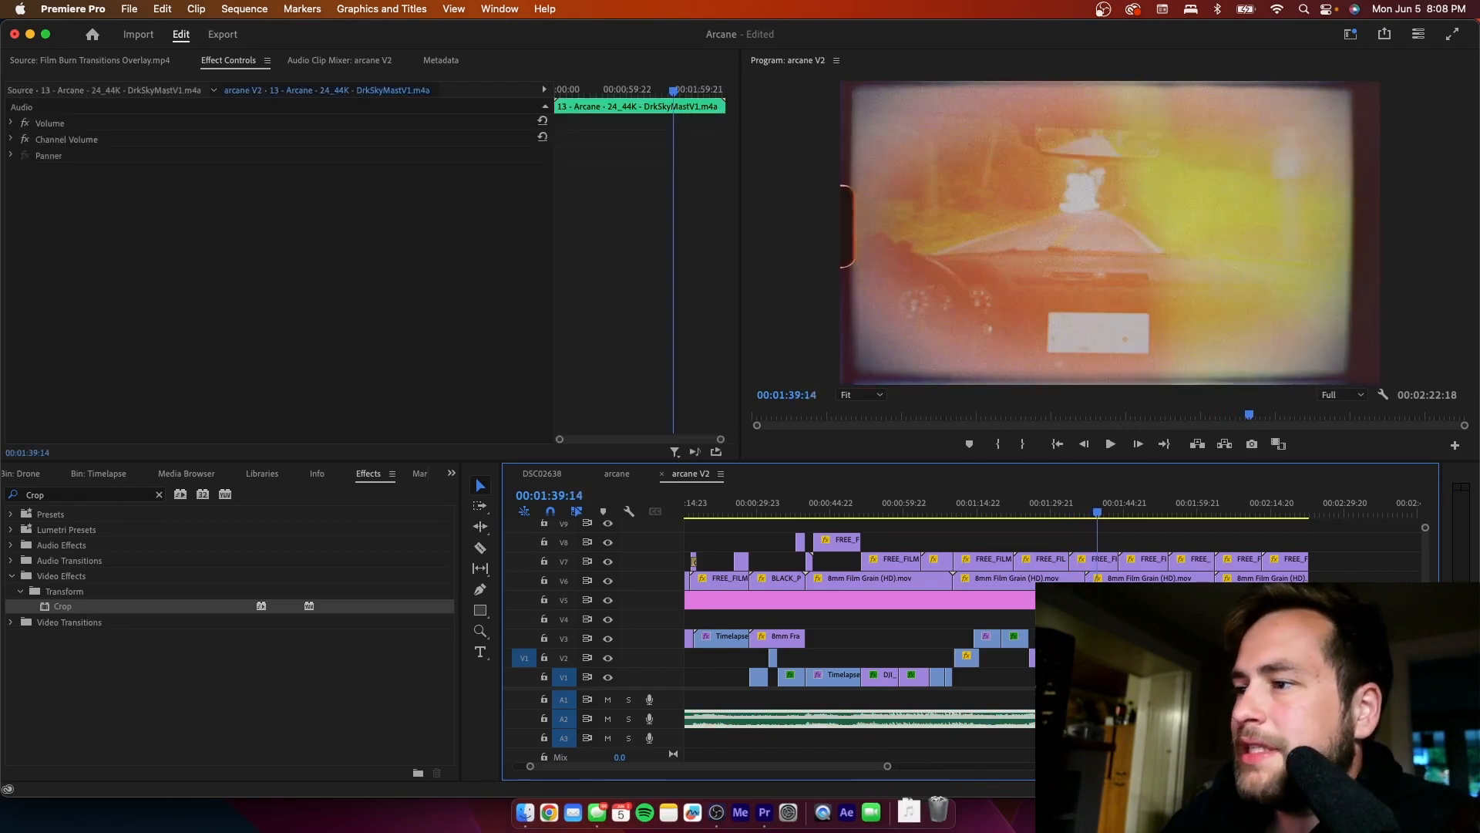
{"action": "left_click_drag", "start_coordinate": [1098, 513], "coordinate": [1094, 513]}
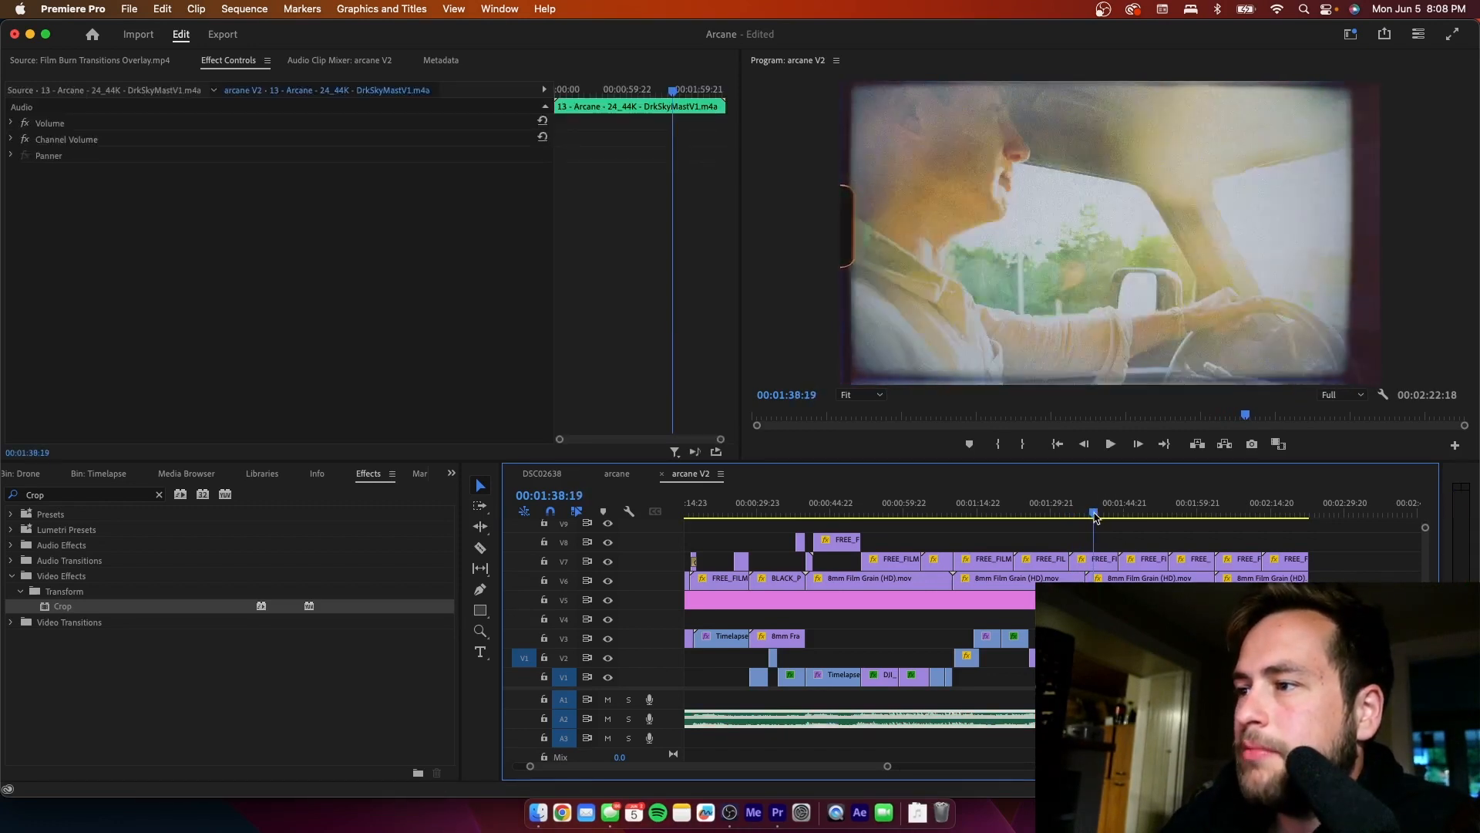
{"action": "left_click", "coordinate": [62, 606]}
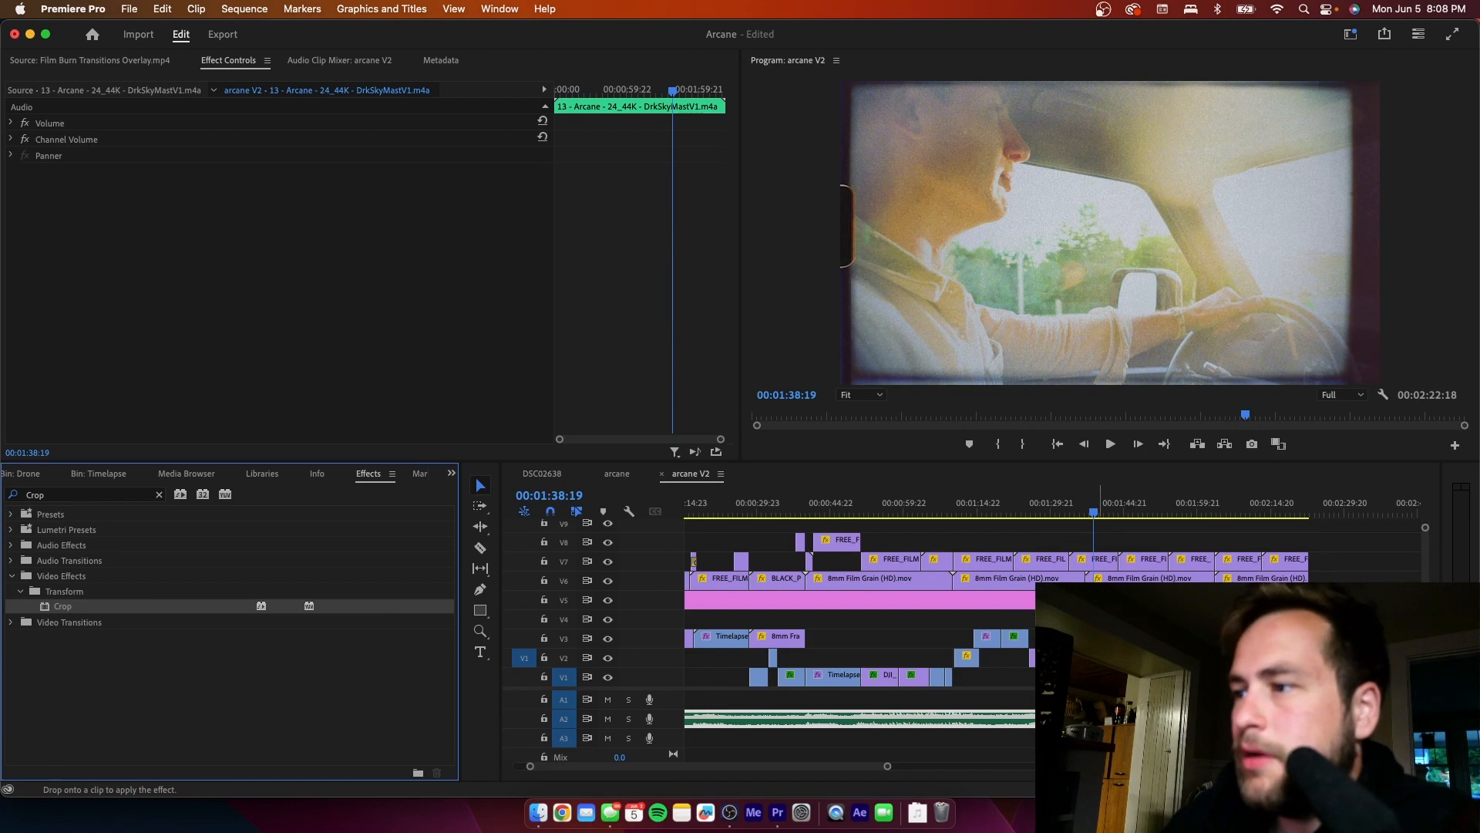
{"action": "left_click_drag", "start_coordinate": [1096, 658], "coordinate": [1093, 658]}
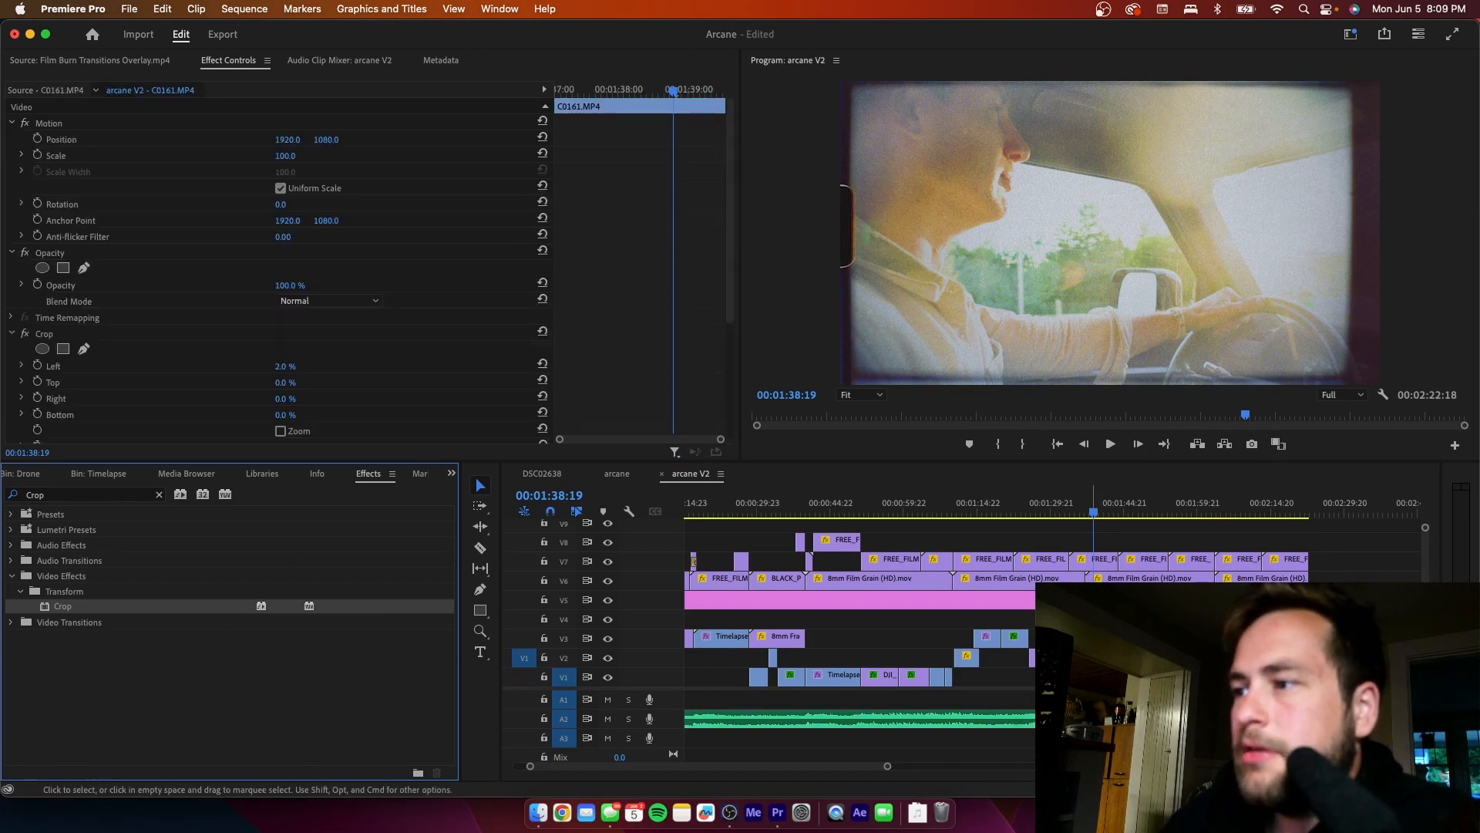
{"action": "left_click", "coordinate": [280, 386]}
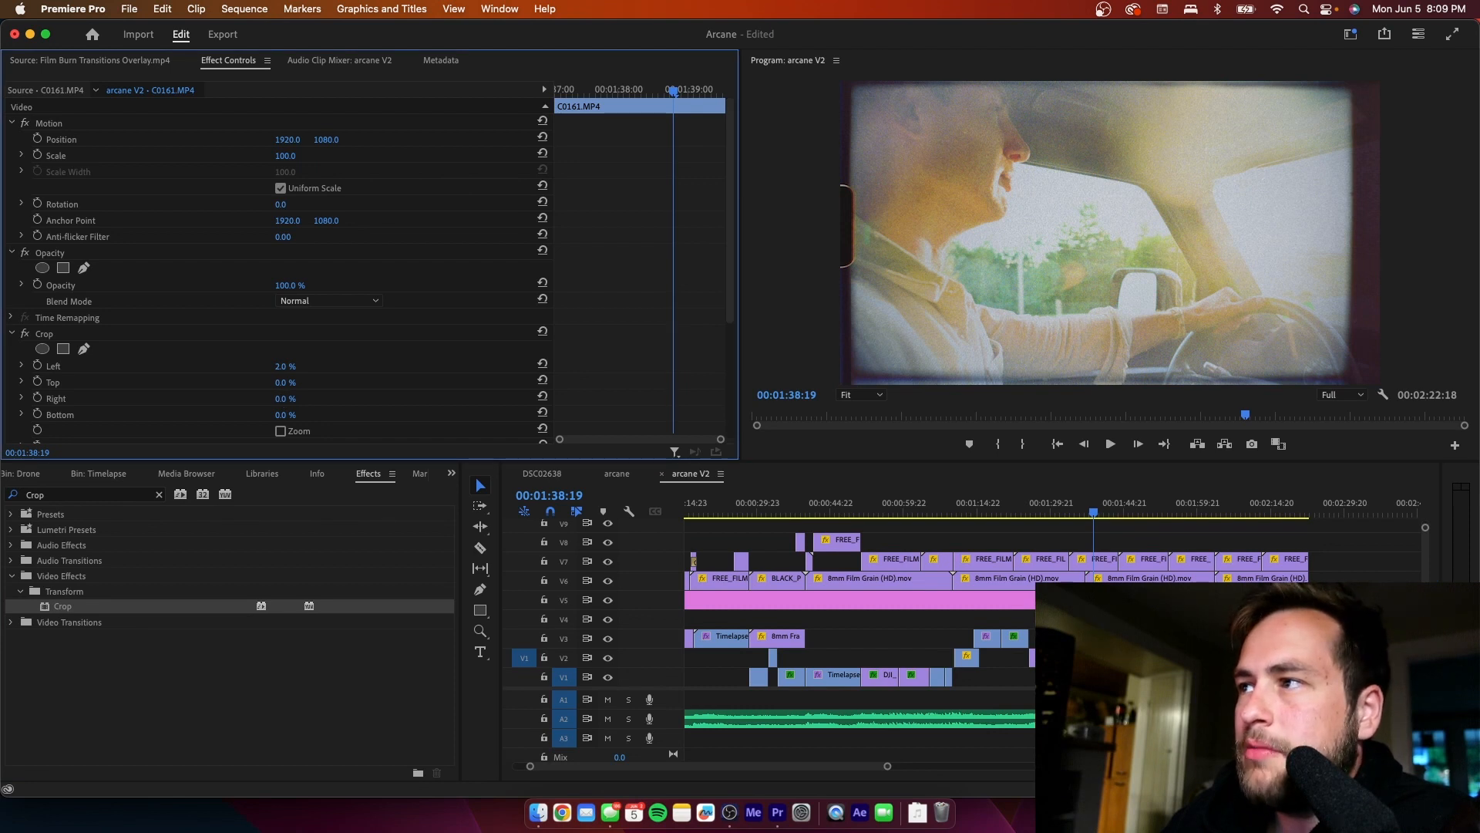
{"action": "mouse_move", "coordinate": [283, 399]}
{"action": "left_mouse_down"}
{"action": "mouse_move", "coordinate": [320, 399]}
{"action": "mouse_move", "coordinate": [288, 399]}
{"action": "left_mouse_up"}
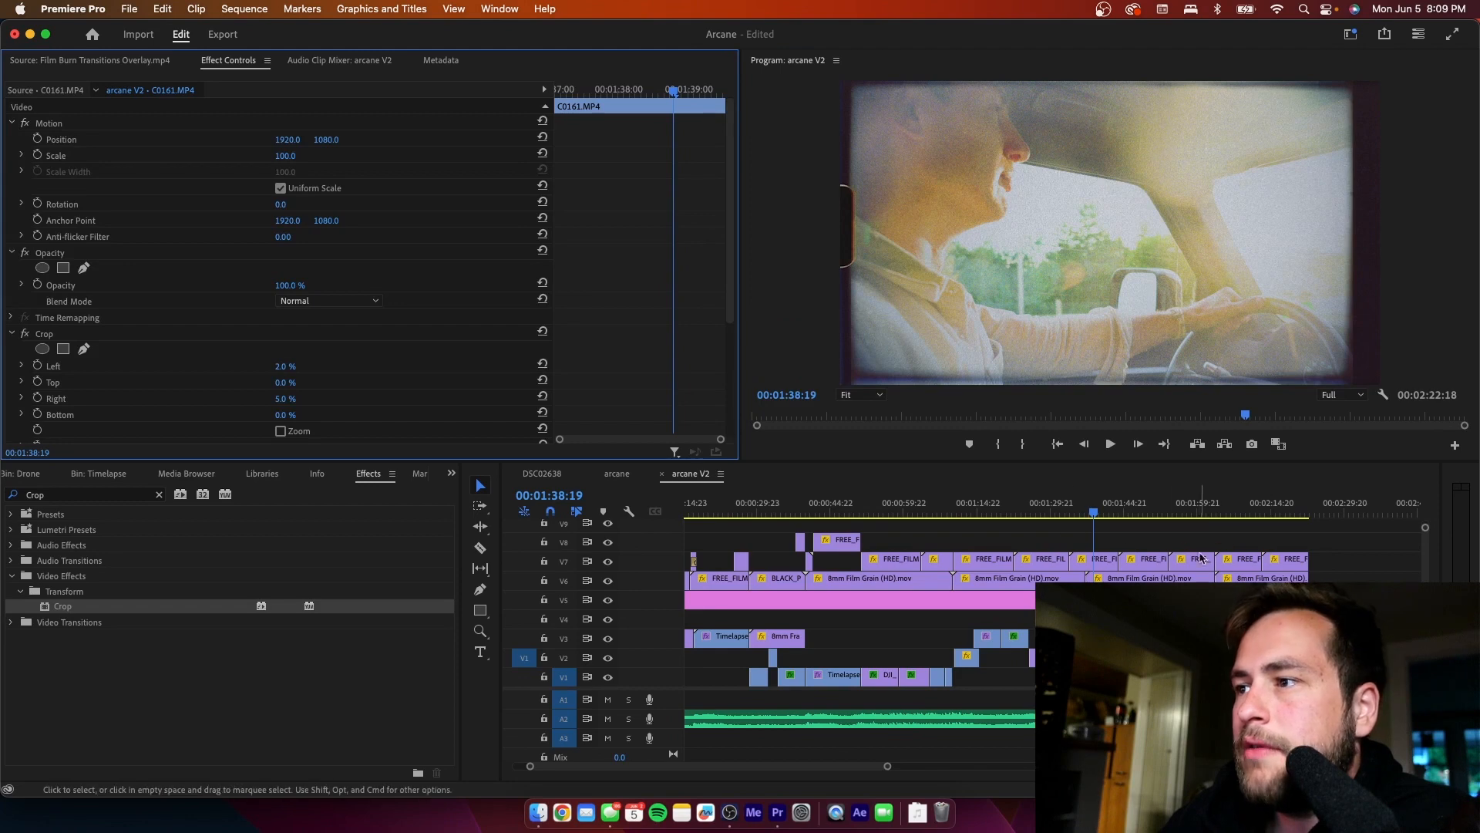
- Play on to 00:01:42:06 and crop the Timelapse 2 Graphiced.mp4 clip there by 2% left and 5% right
{"action": "left_click", "coordinate": [1178, 553]}
{"action": "key", "text": "space"}
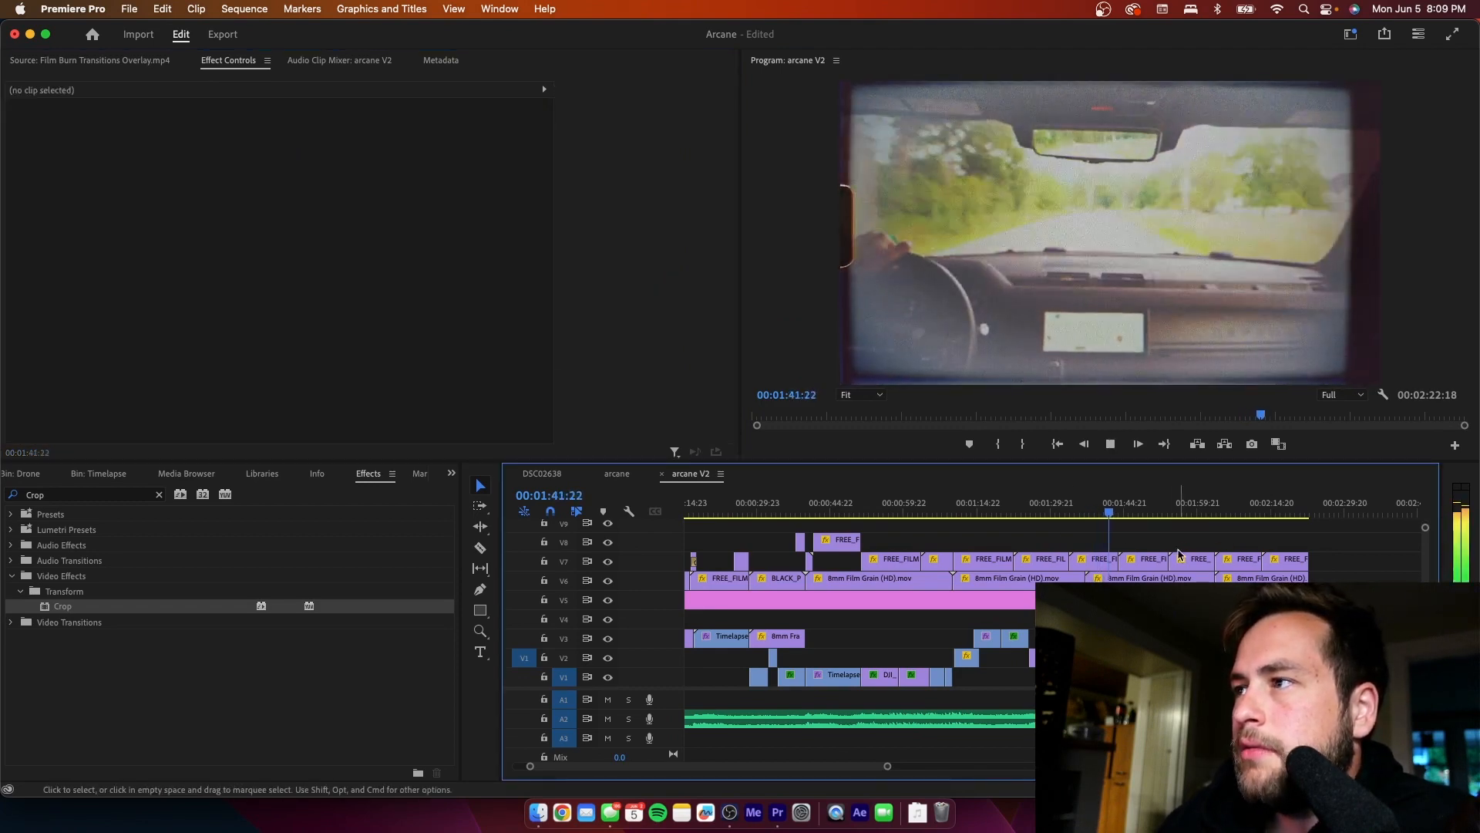
{"action": "key", "text": "space"}
{"action": "left_click", "coordinate": [1152, 719]}
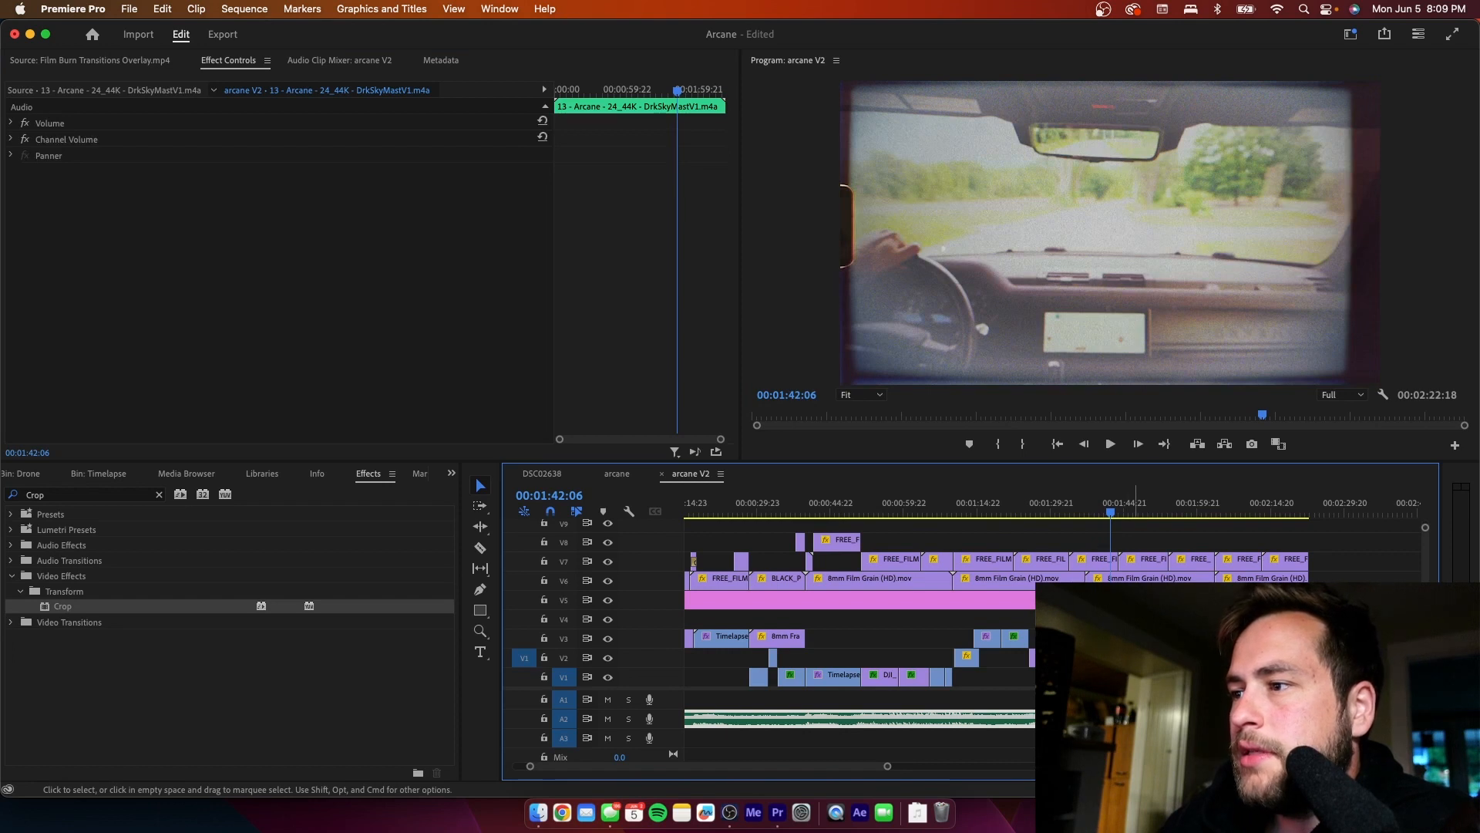
{"action": "left_click", "coordinate": [1136, 675]}
{"action": "left_click_drag", "start_coordinate": [61, 606], "coordinate": [1151, 675]}
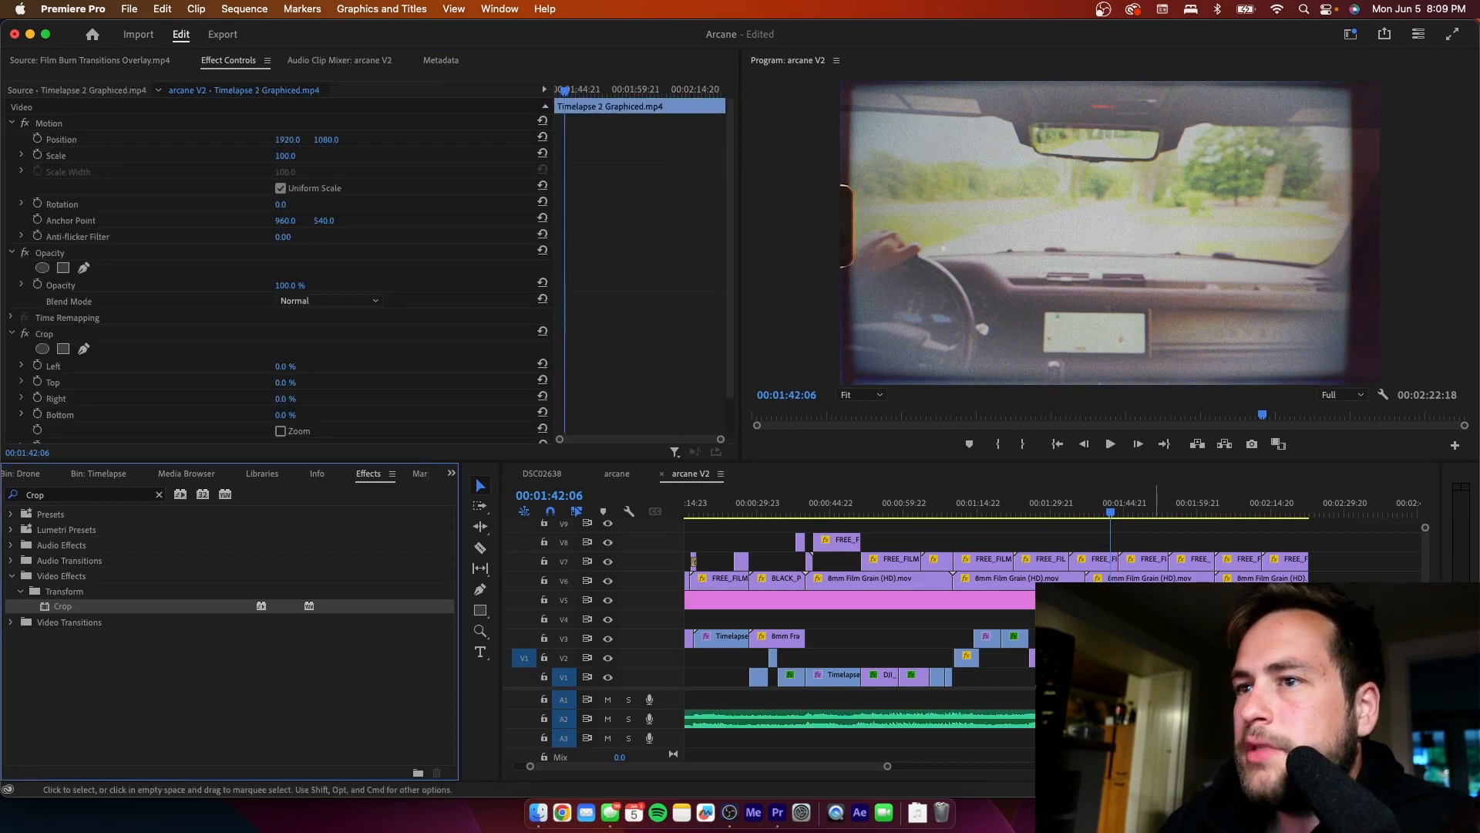
{"action": "left_click", "coordinate": [282, 362]}
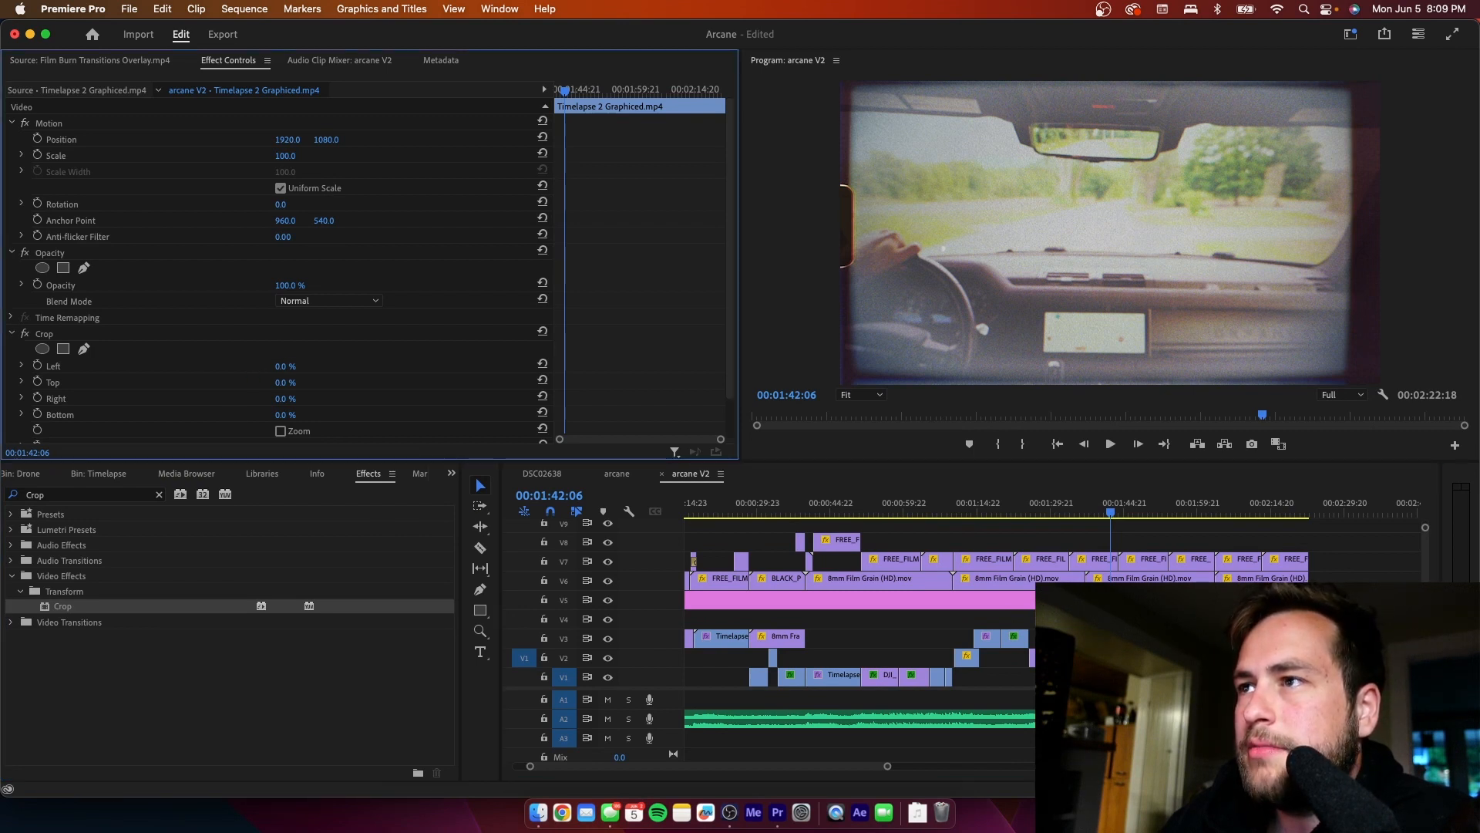
{"action": "left_click_drag", "start_coordinate": [282, 366], "coordinate": [287, 399]}
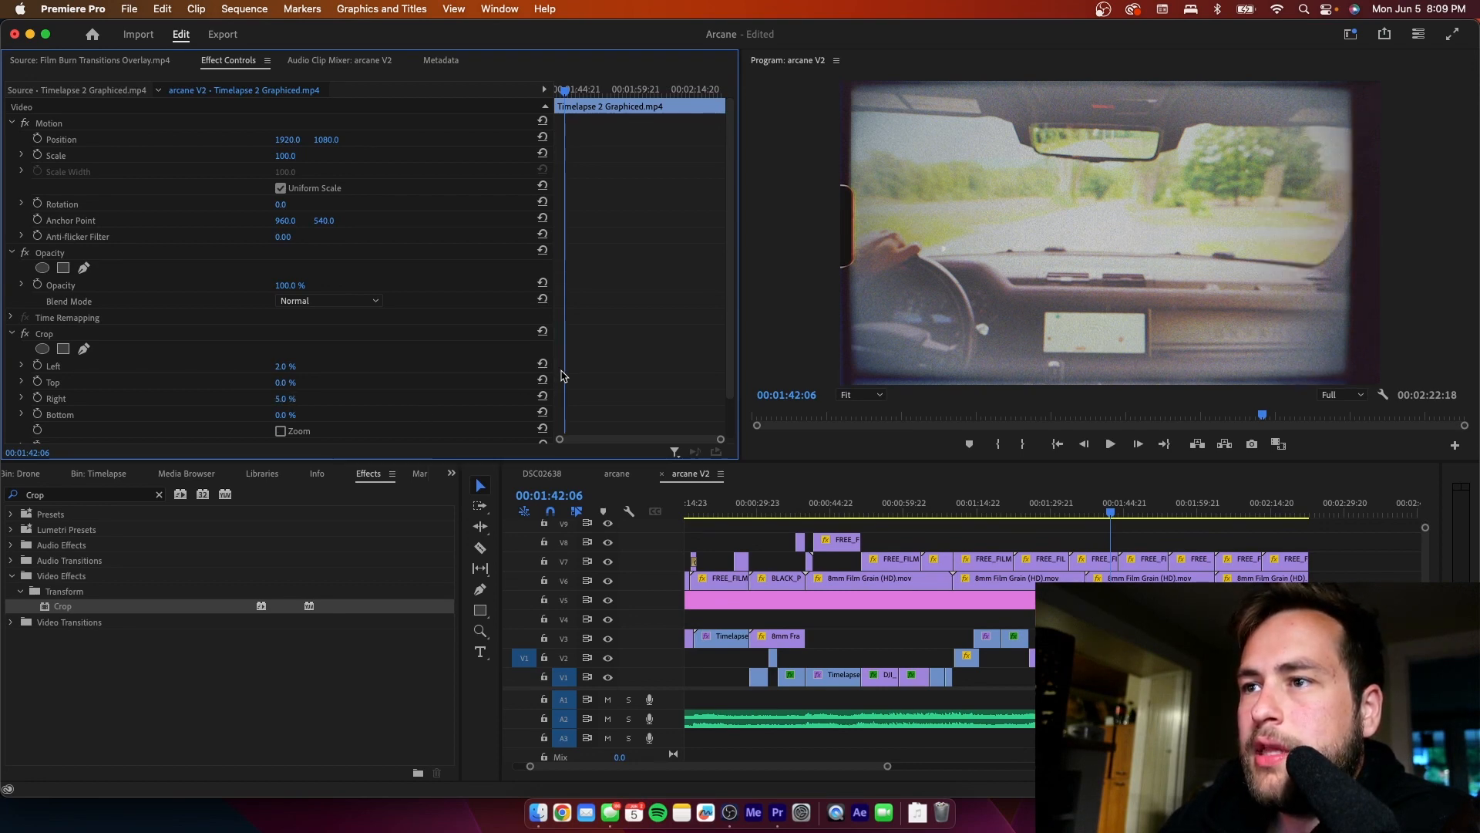
- Set the Crop edge feather of the clip at 00:01:42:06 to 15 and play the sequence on to 00:01:44:16
{"action": "scroll", "coordinate": [561, 375], "scroll_direction": "down", "scroll_amount": 2}
{"action": "left_click", "coordinate": [296, 401]}
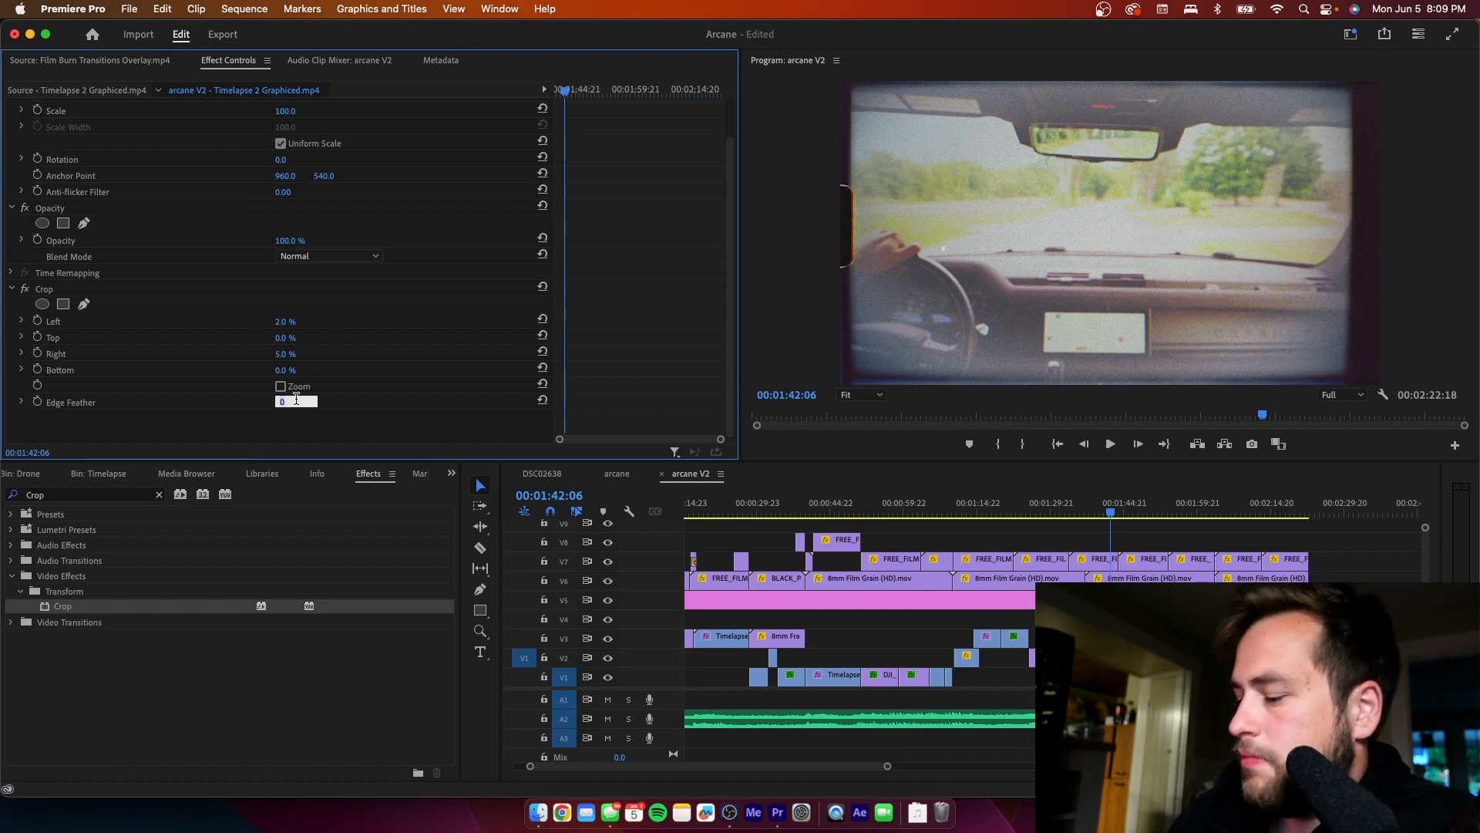
{"action": "type", "text": "15"}
{"action": "key", "text": "Return"}
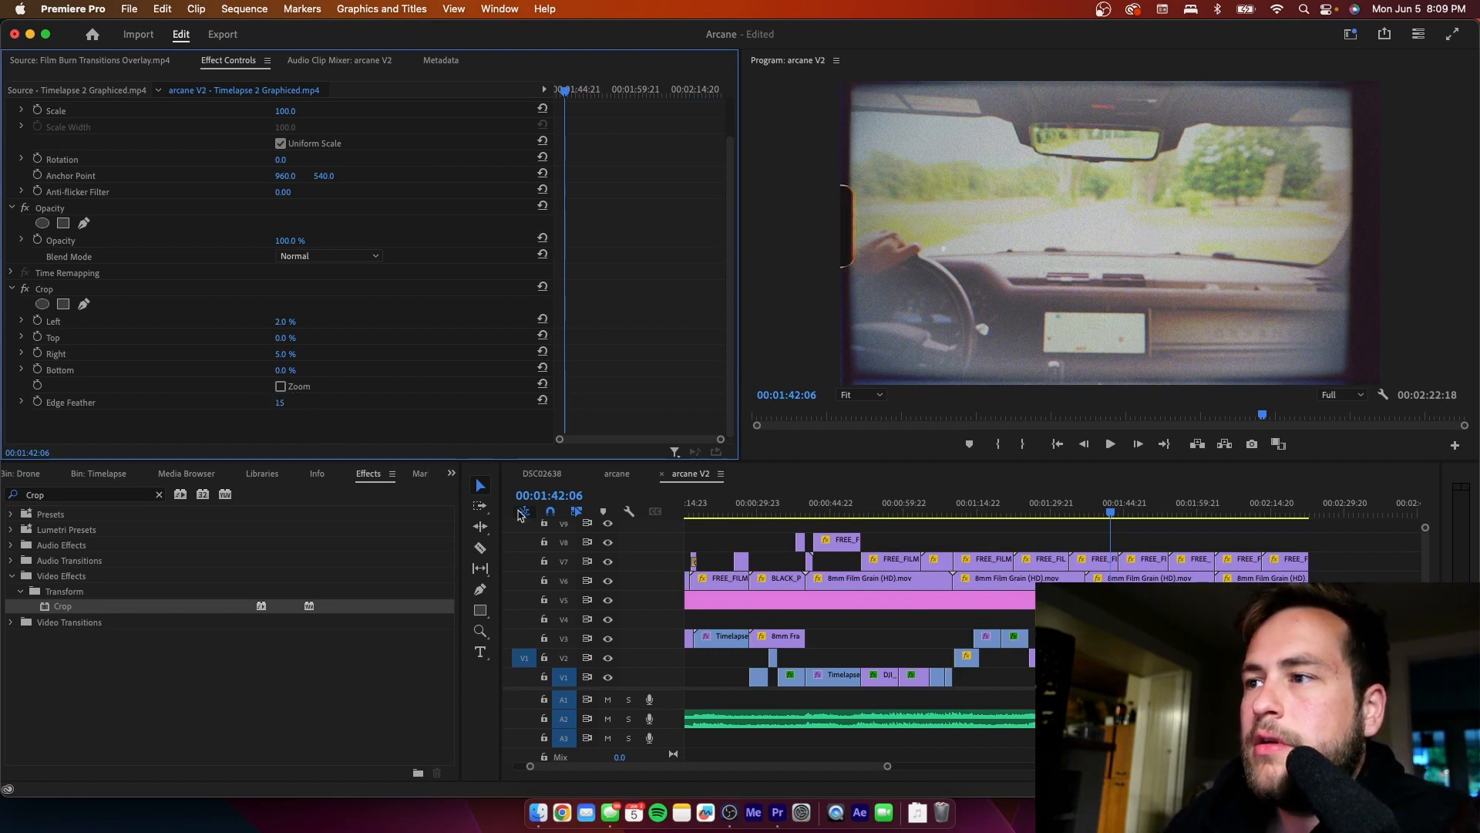
{"action": "left_click", "coordinate": [1132, 542]}
{"action": "key", "text": "space"}
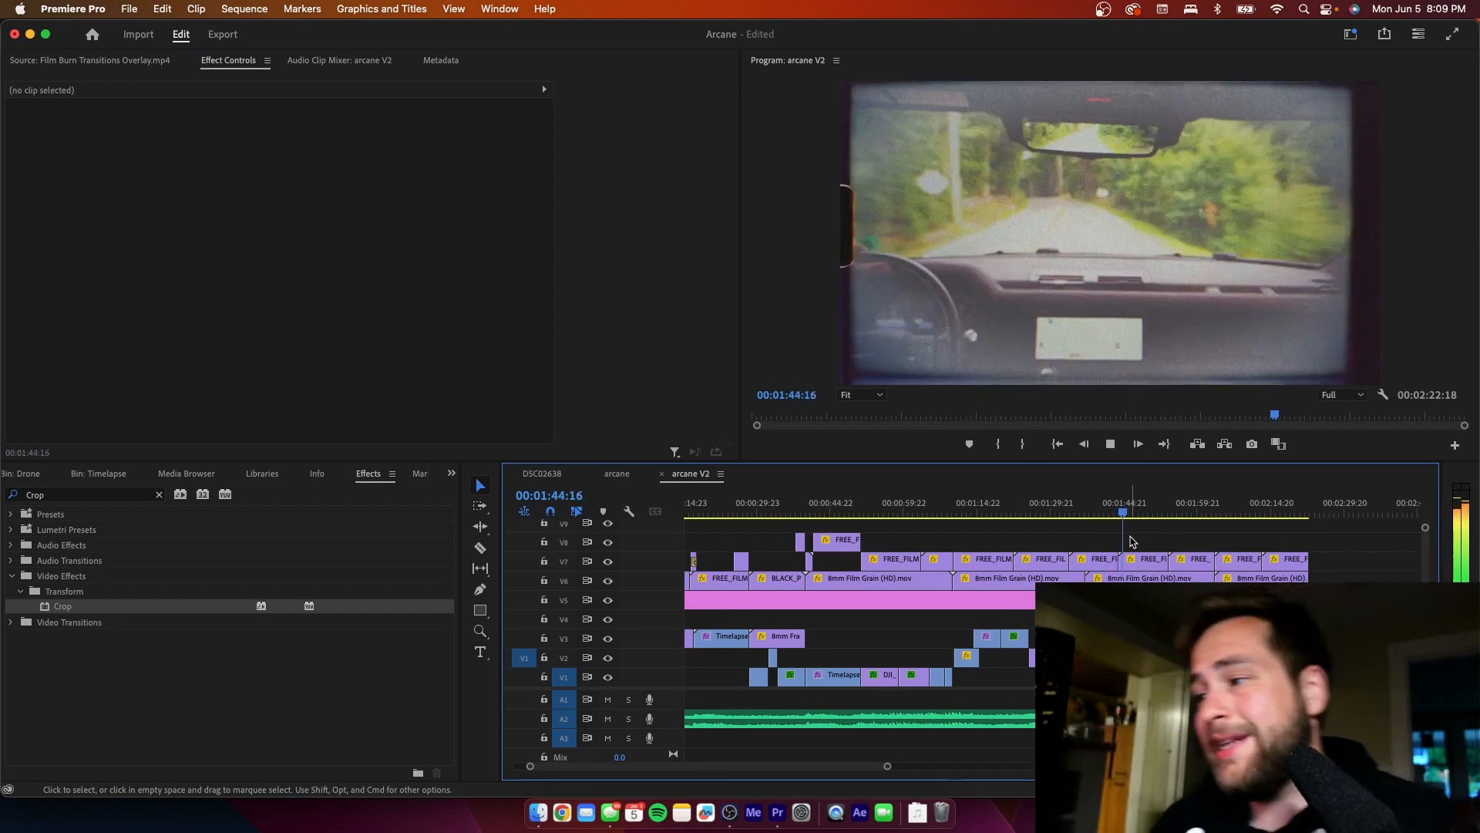
{"action": "key", "text": "space"}
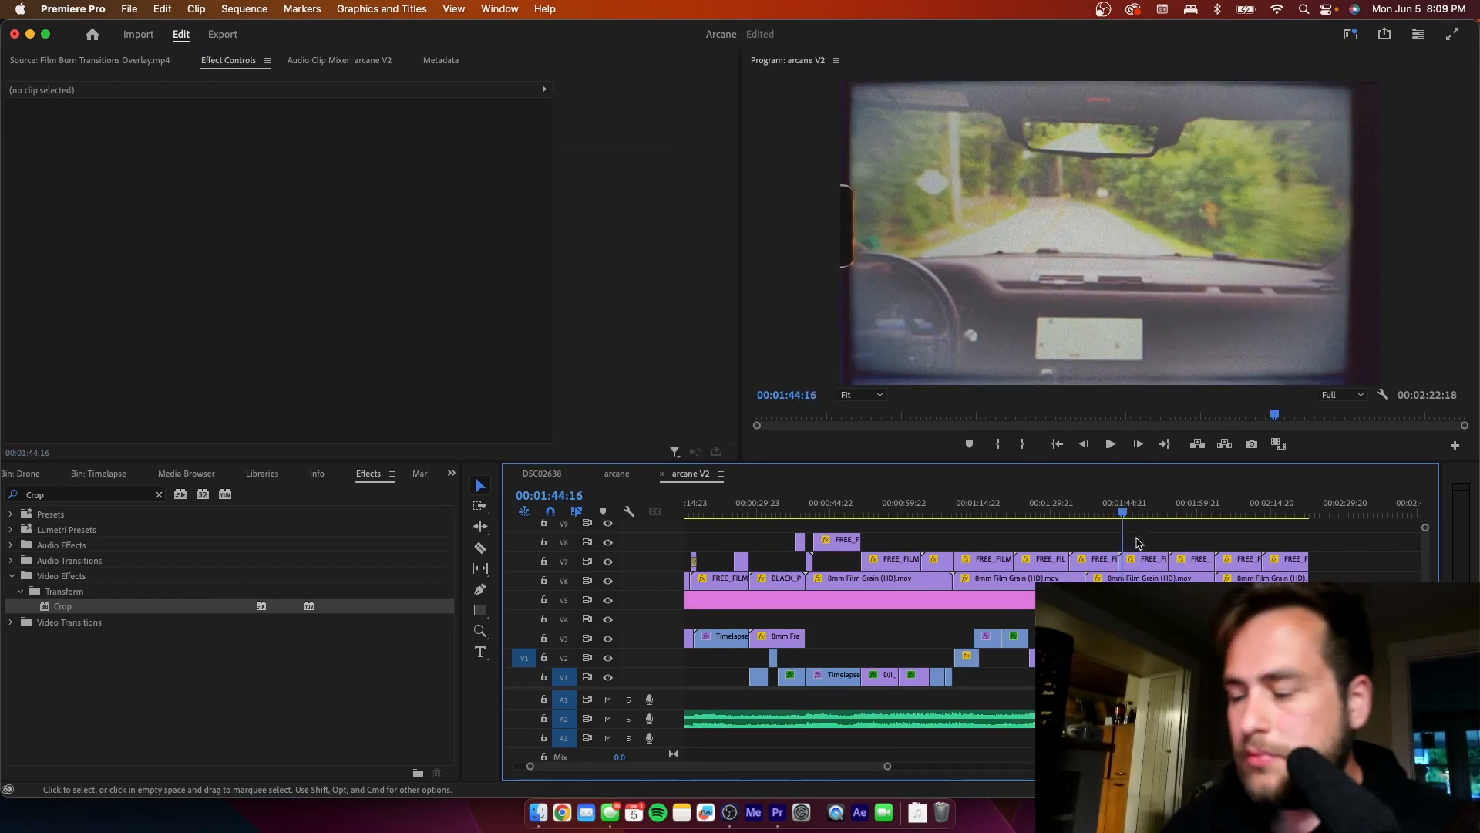
- Save the project and move the playhead back to the start of the footage at 00:00:05:14
{"action": "key", "text": "super+s"}
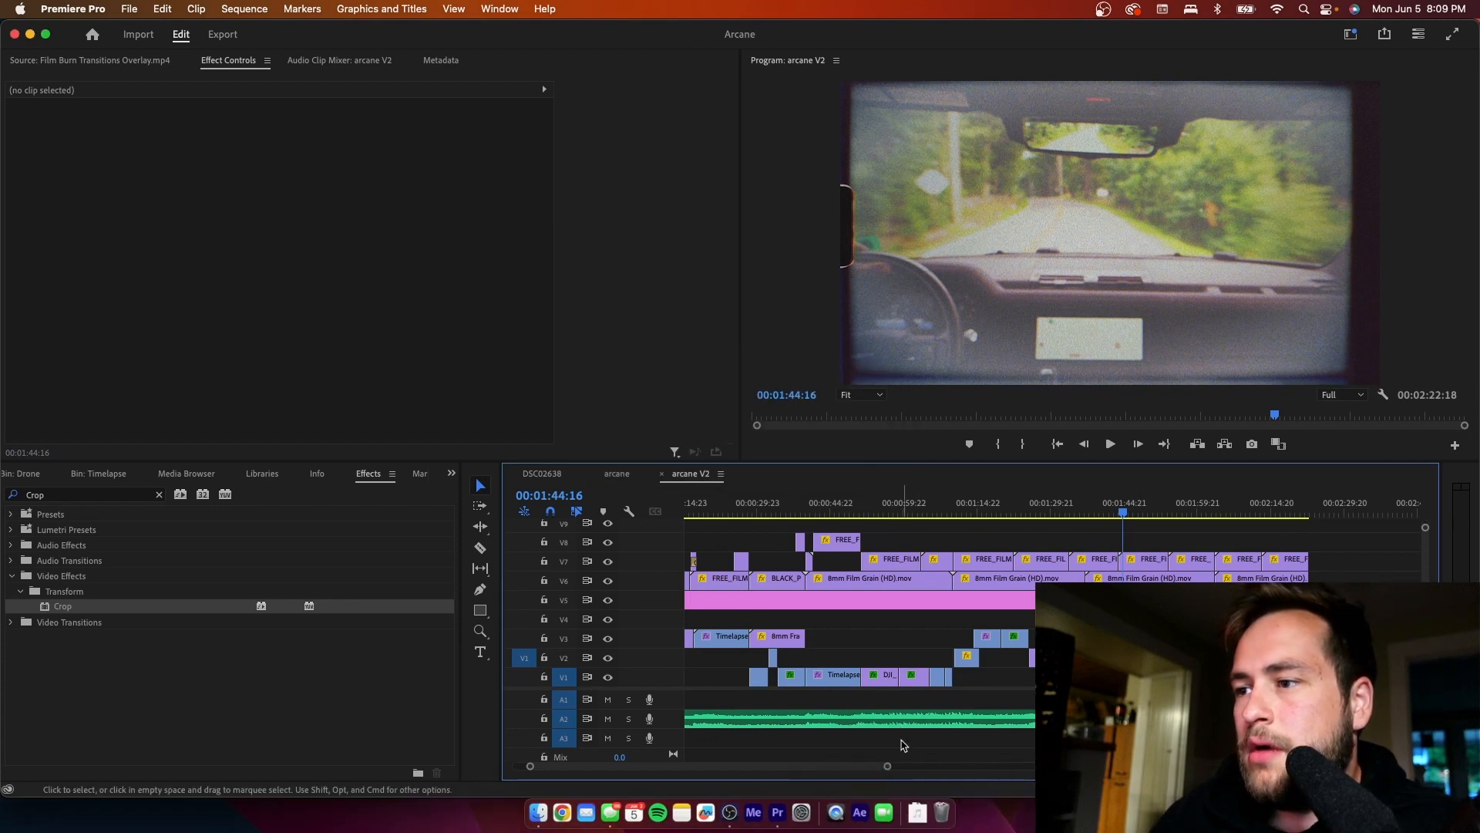
{"action": "left_click_drag", "start_coordinate": [888, 766], "coordinate": [1137, 766]}
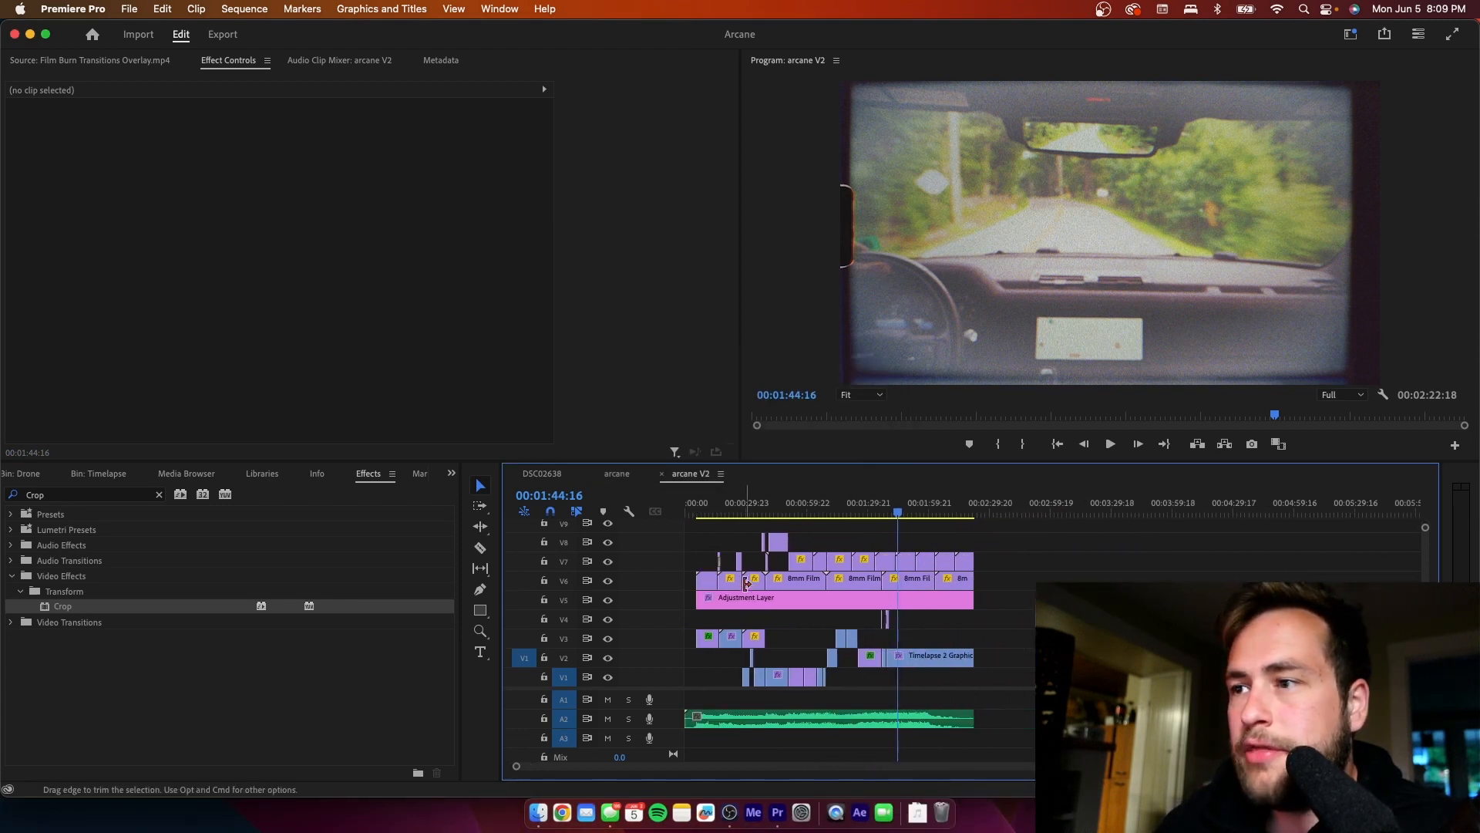
{"action": "left_click", "coordinate": [693, 512]}
{"action": "left_click", "coordinate": [723, 540]}
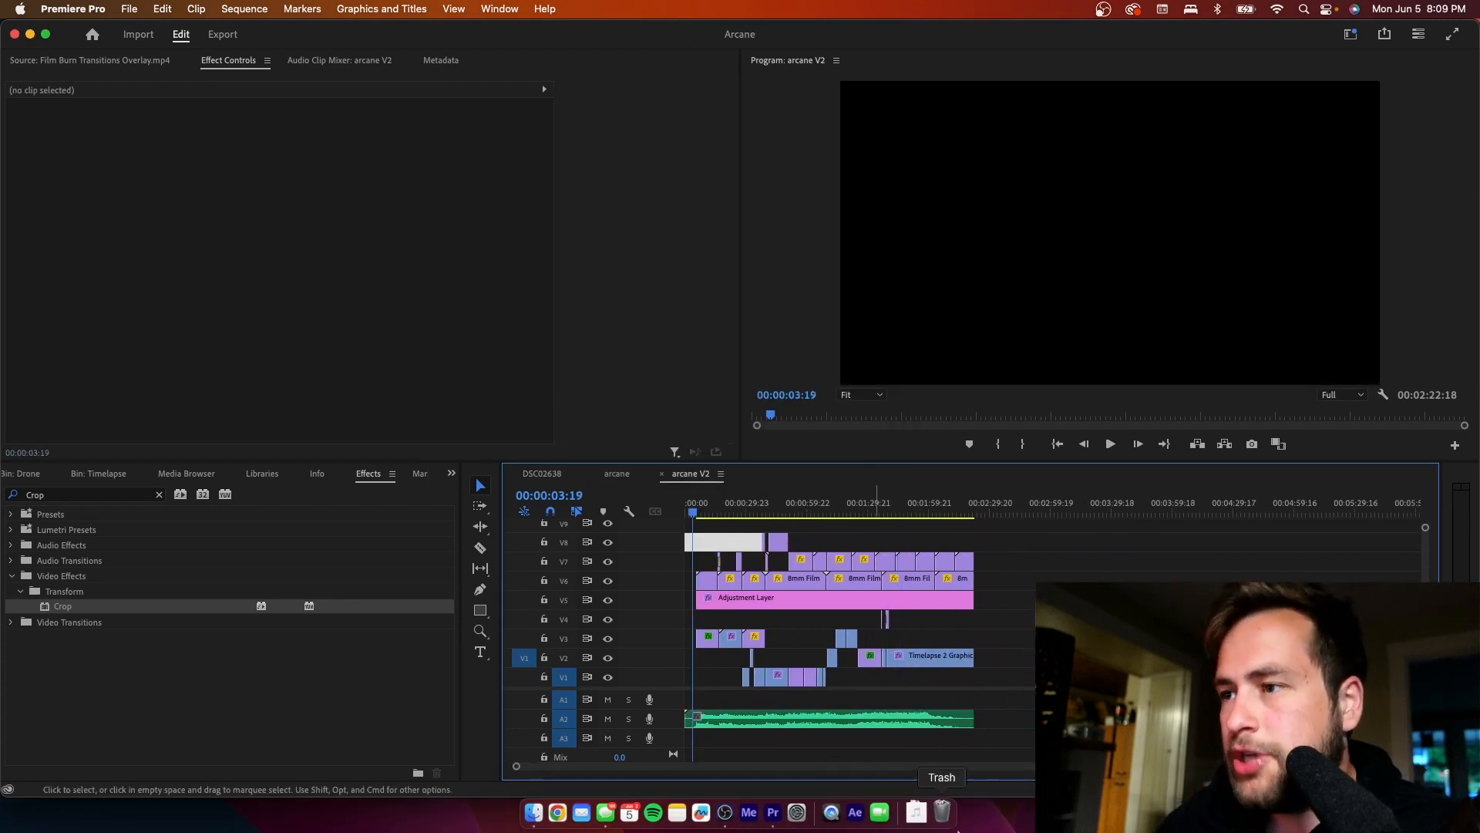
{"action": "left_click_drag", "start_coordinate": [1137, 766], "coordinate": [739, 767]}
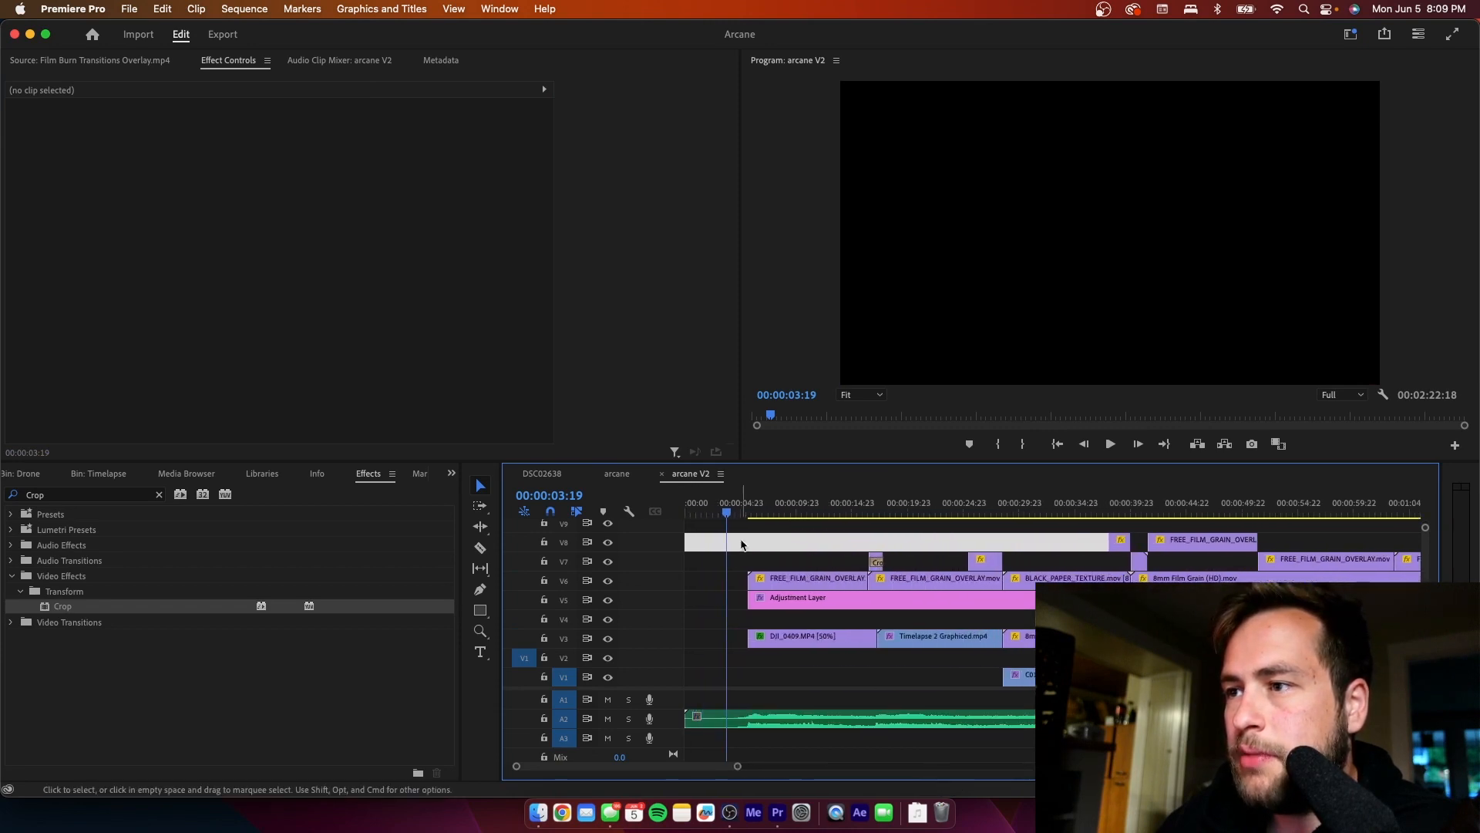
{"action": "left_click", "coordinate": [748, 513]}
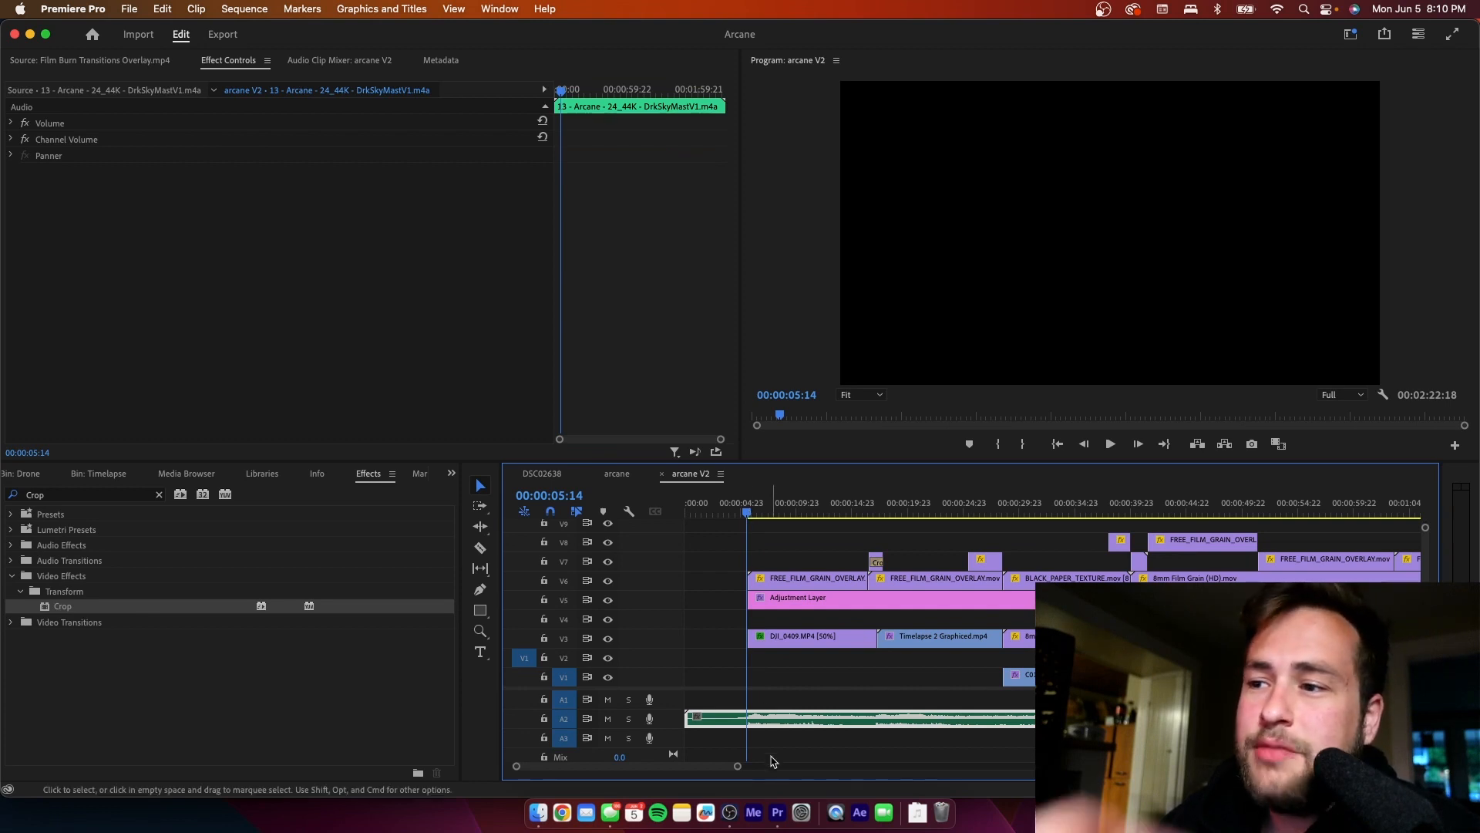
- Deselect the music clip in the arcane V2 sequence and save the project again
{"action": "left_click_drag", "start_coordinate": [736, 766], "coordinate": [986, 766]}
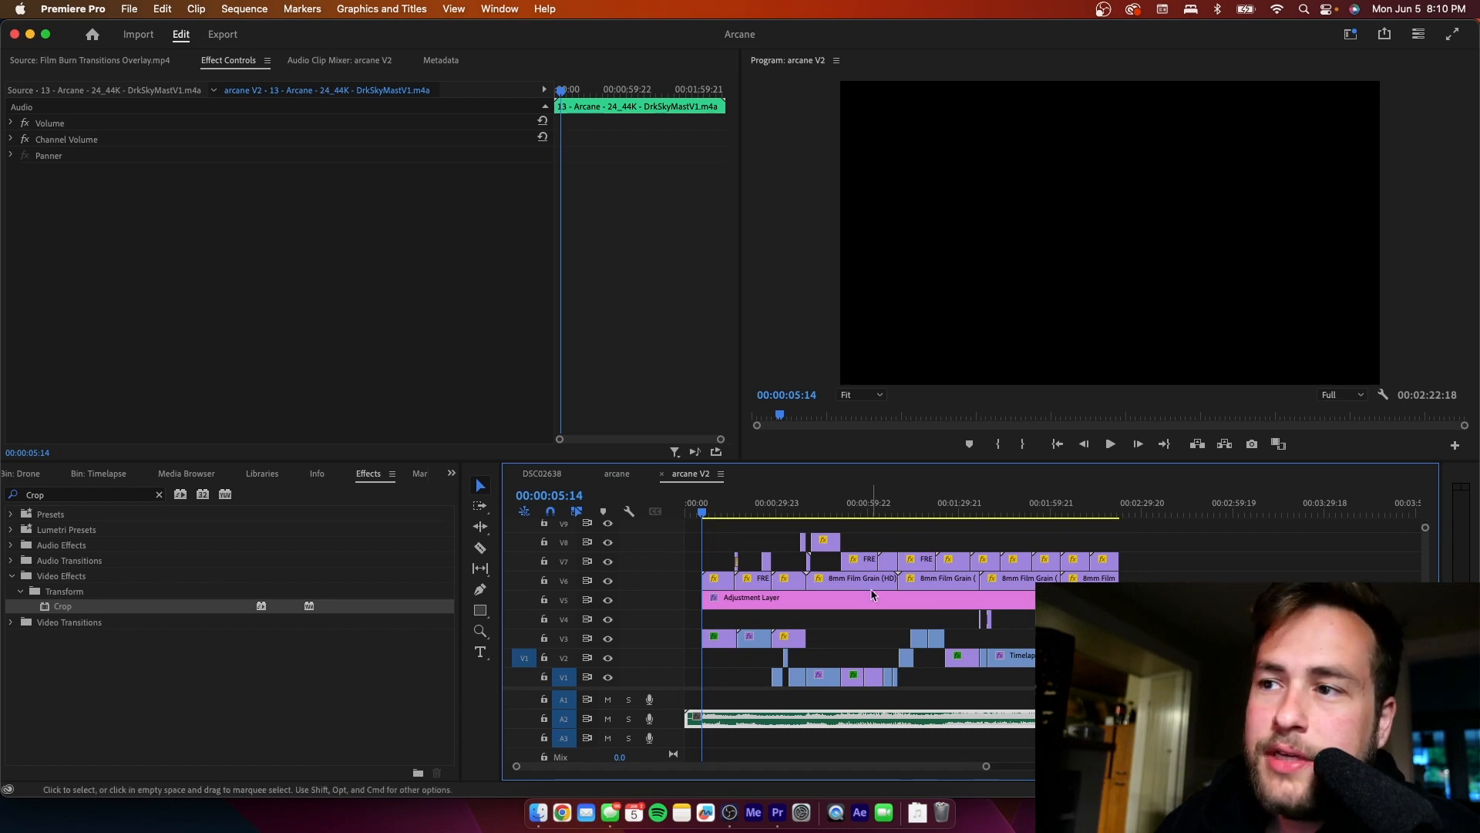
{"action": "left_click", "coordinate": [914, 531]}
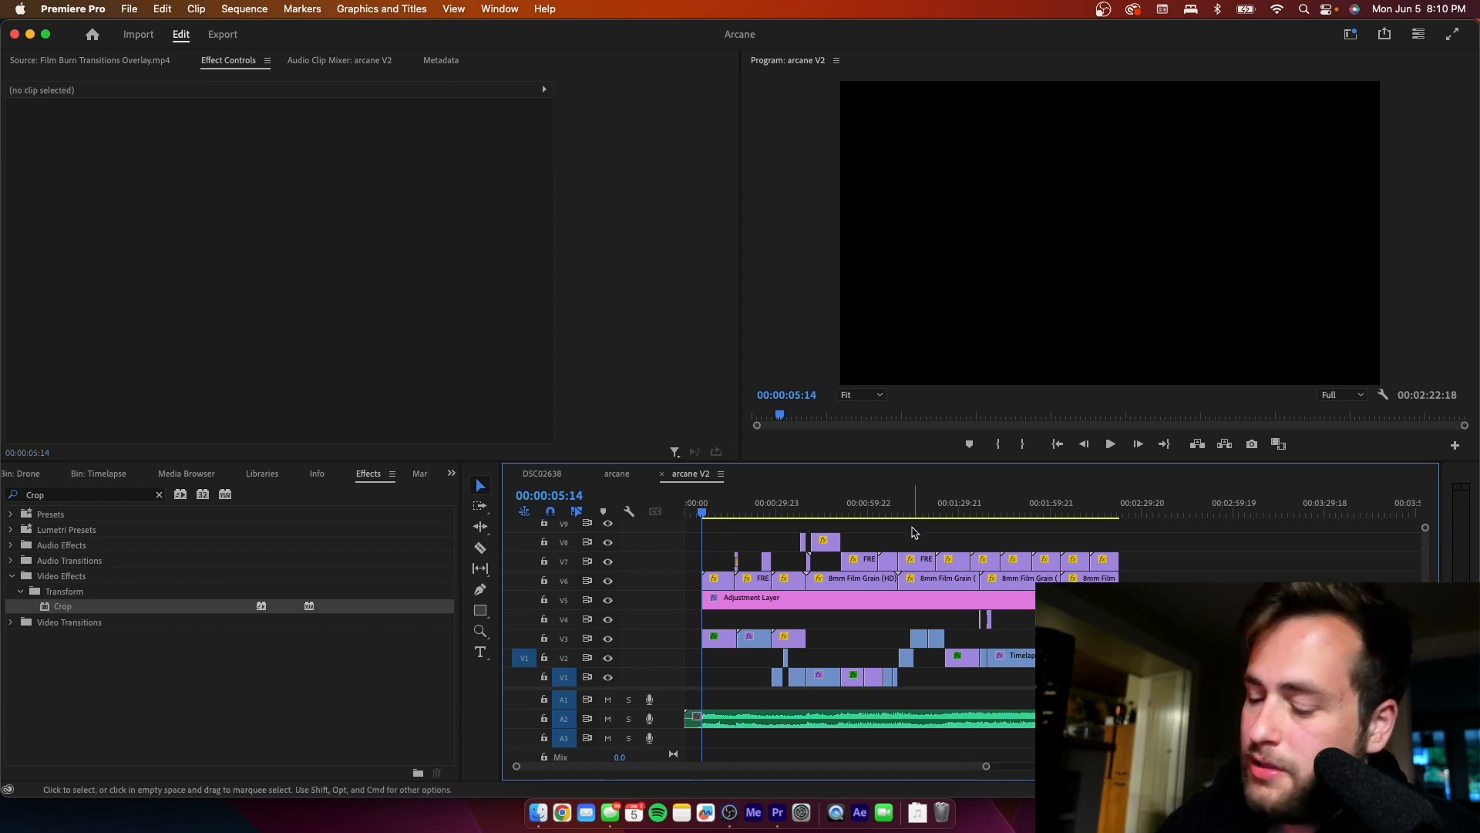
{"action": "key", "text": "super+s"}
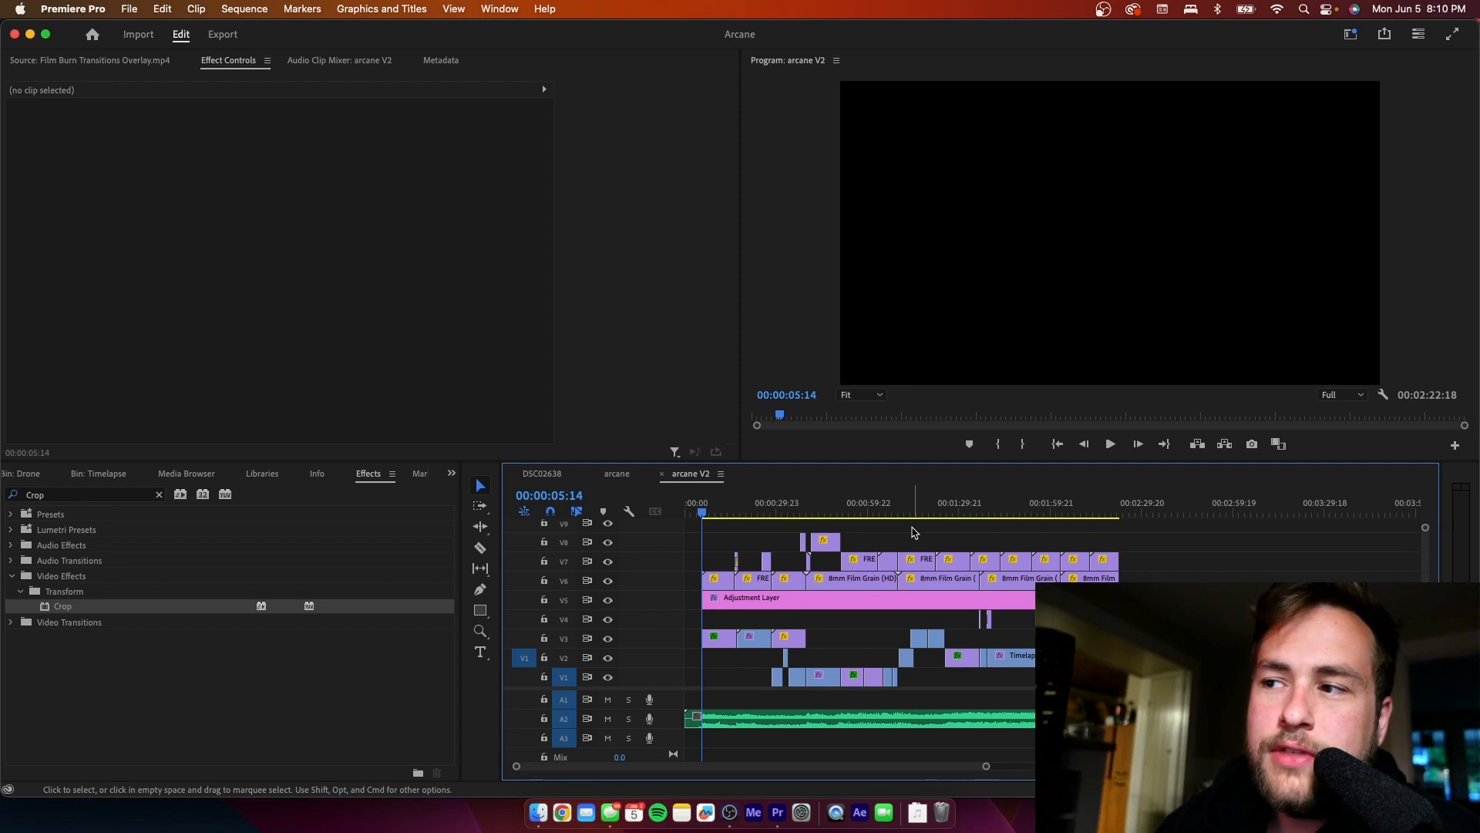
{"action": "left_click_drag", "start_coordinate": [986, 765], "coordinate": [846, 783]}
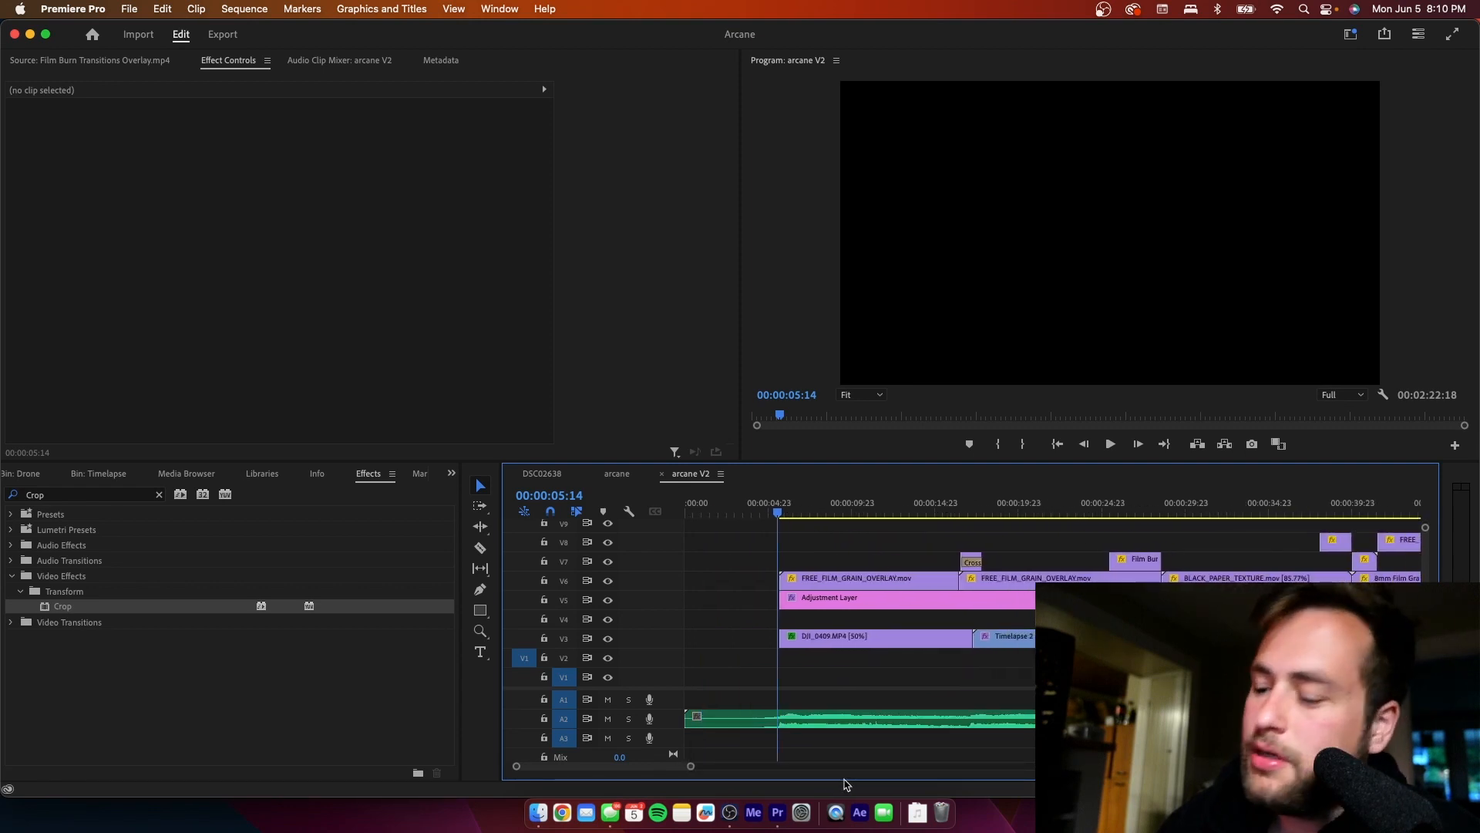